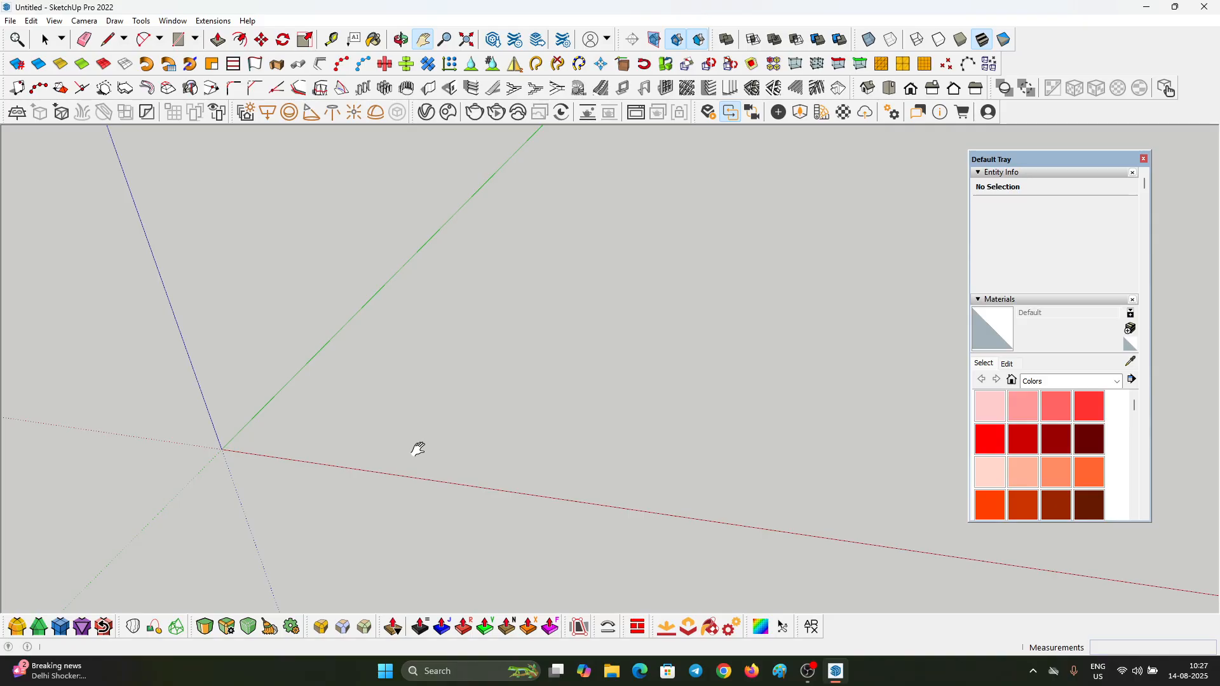
Step: Draw a 200 × 40 cm rectangle on the ground plane beside the red axis, with the long side along red
key("r")
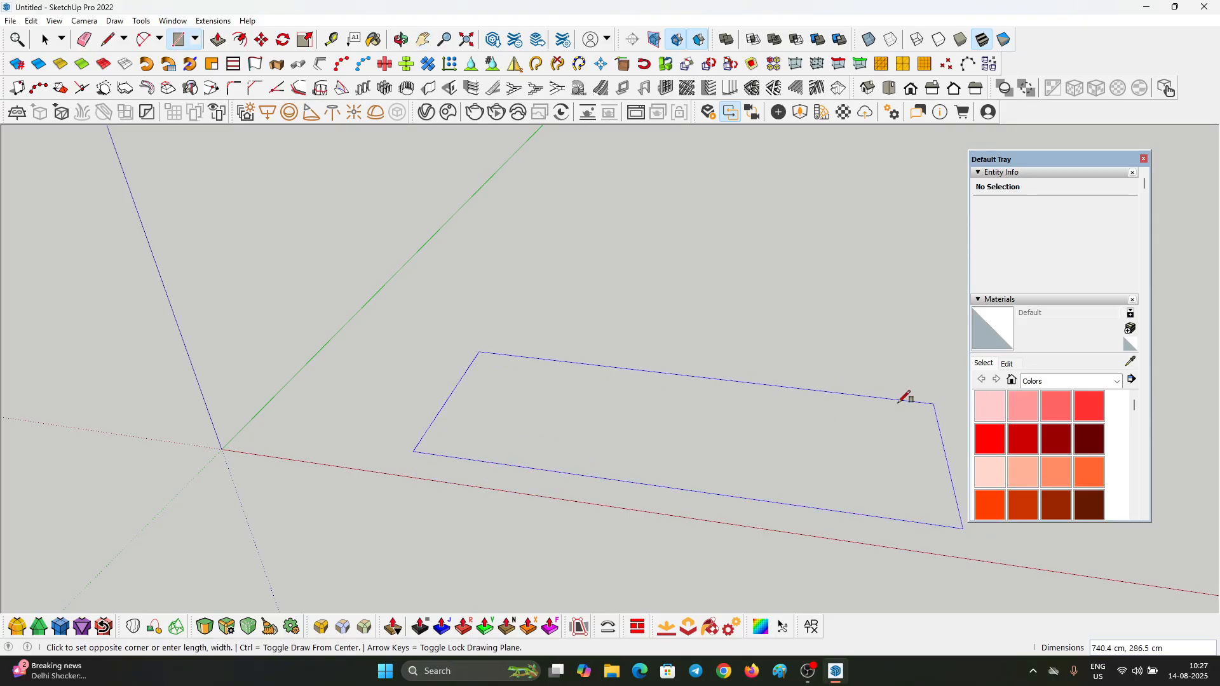
scroll(686, 406, "down", 3)
left_click(755, 401)
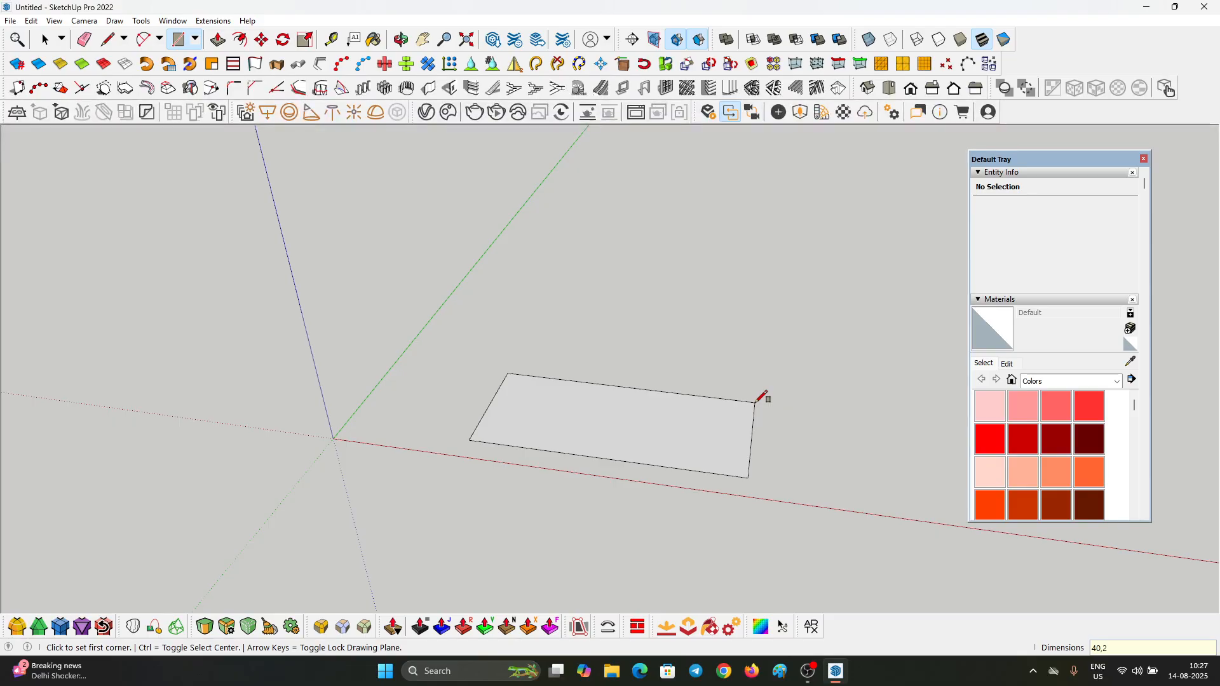
key("Return")
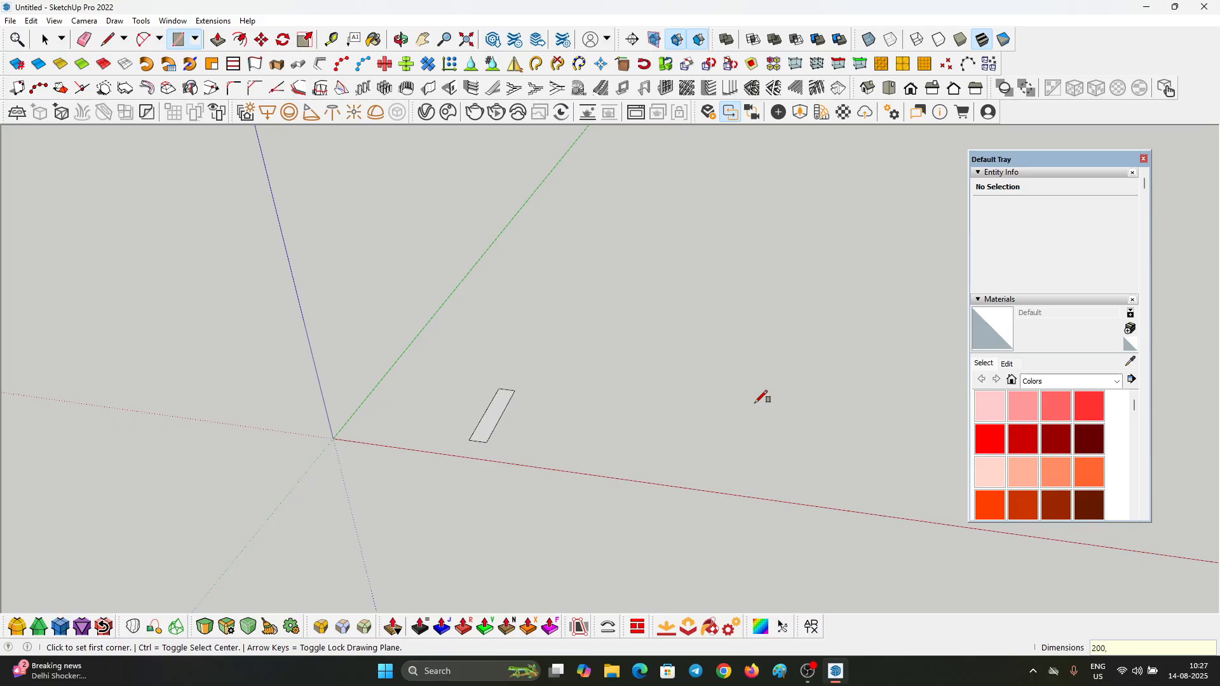
Step: Push/Pull the rectangle up 210 cm into a box
key("space")
scroll(504, 439, "up", 5)
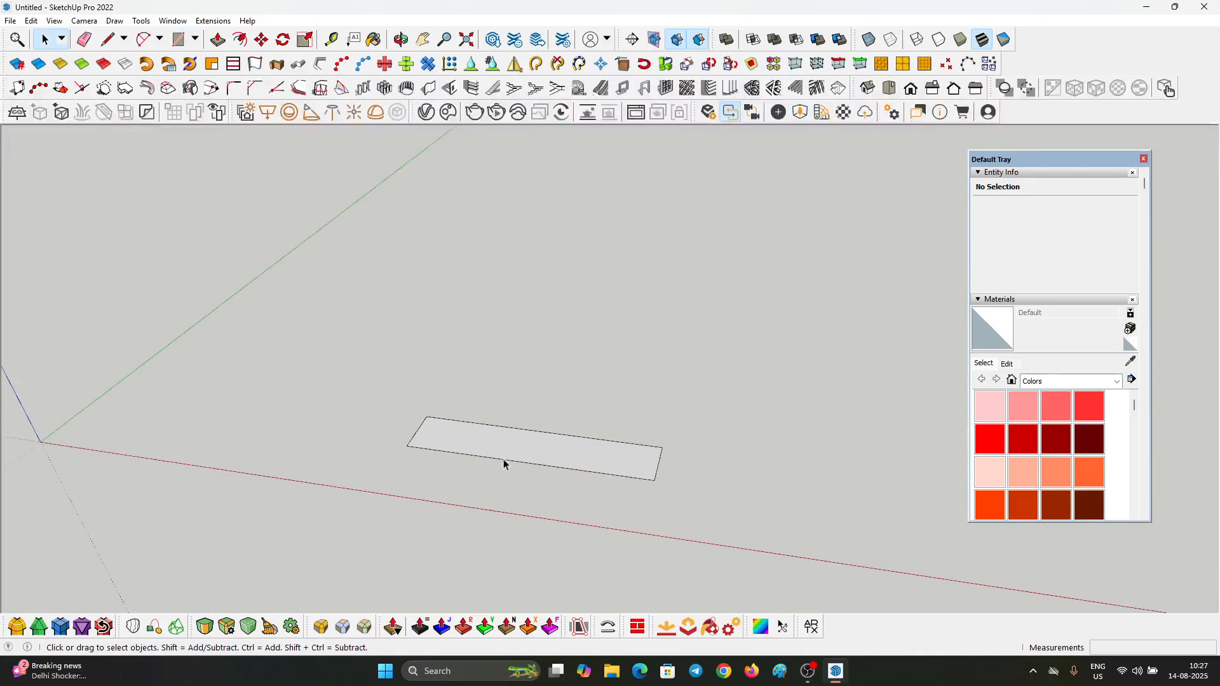
left_click(501, 453)
scroll(498, 450, "up", 2)
key("p")
left_click(496, 449)
left_click(493, 391)
type("21")
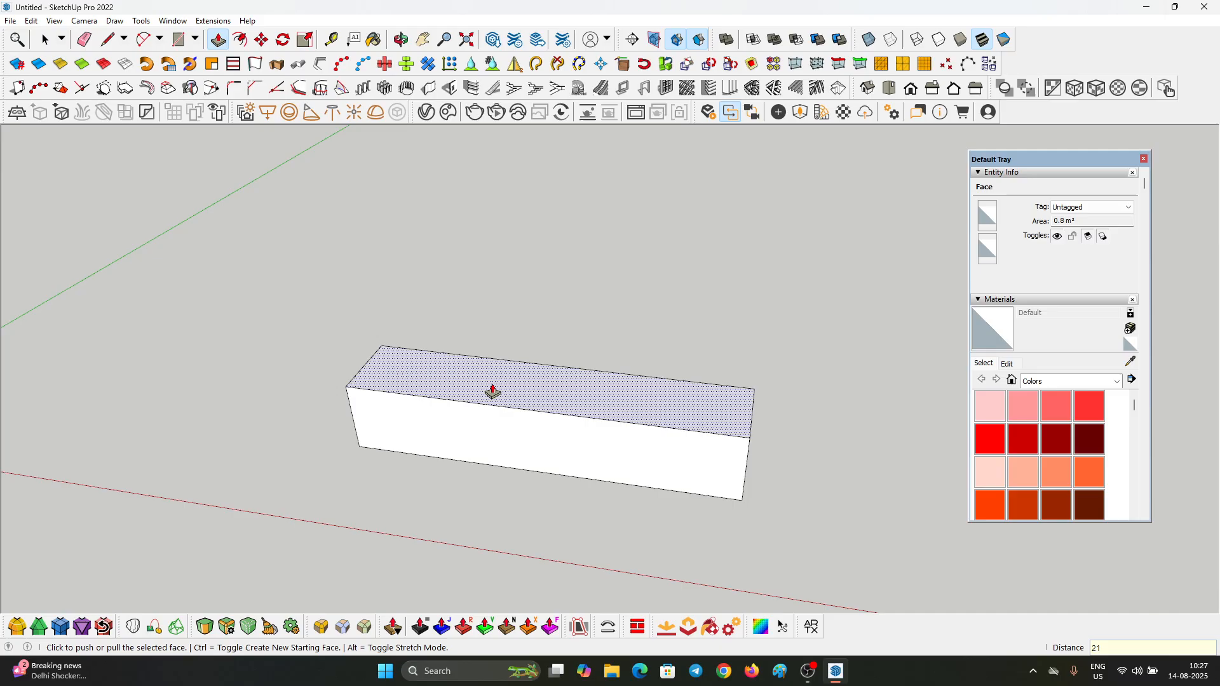
type("0")
key("Return")
key("space")
Step: Group the whole box and open the group for editing
scroll(546, 444, "down", 5)
triple_click(548, 365)
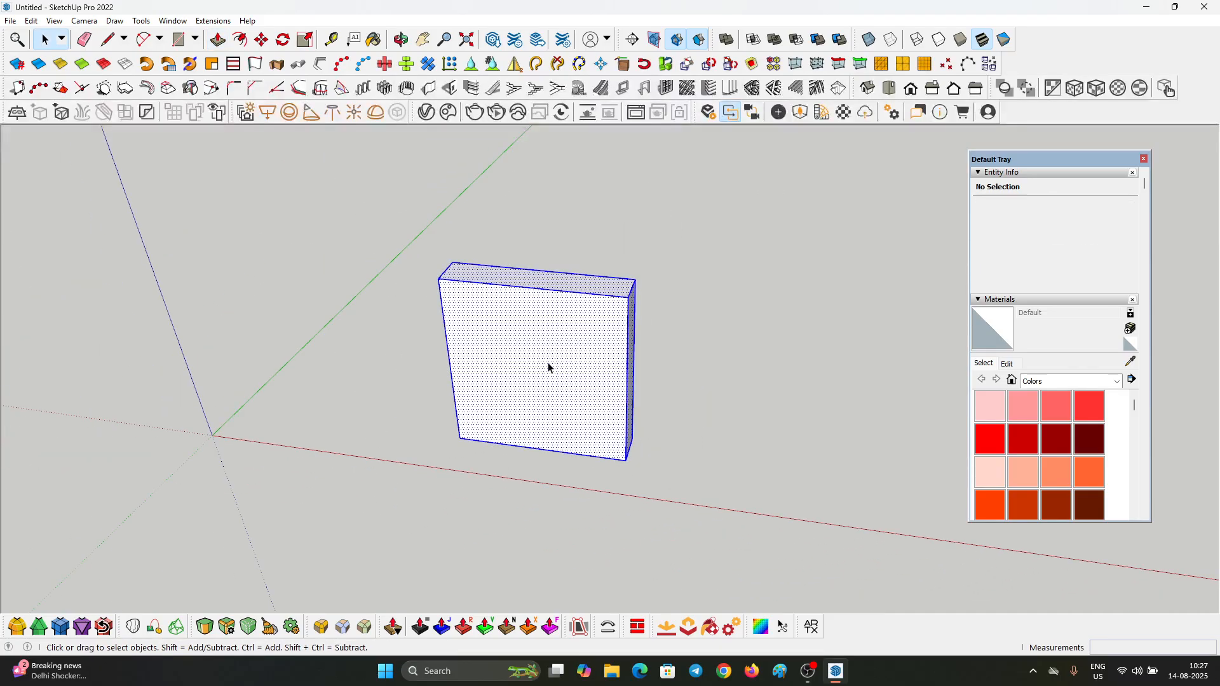
key("ctrl+g")
scroll(602, 431, "up", 4)
triple_click(609, 436)
Step: Copy the front face's bottom edge 5 cm upward
left_click(637, 485)
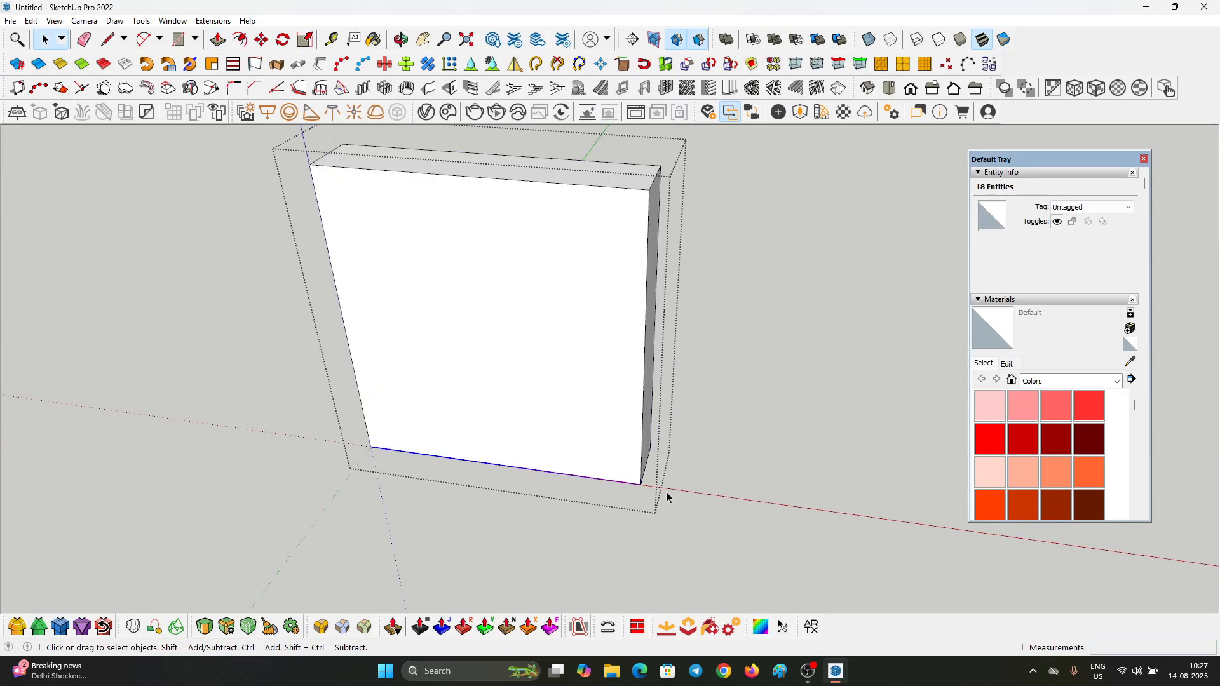
middle_click_drag(666, 492, 571, 463)
key("m")
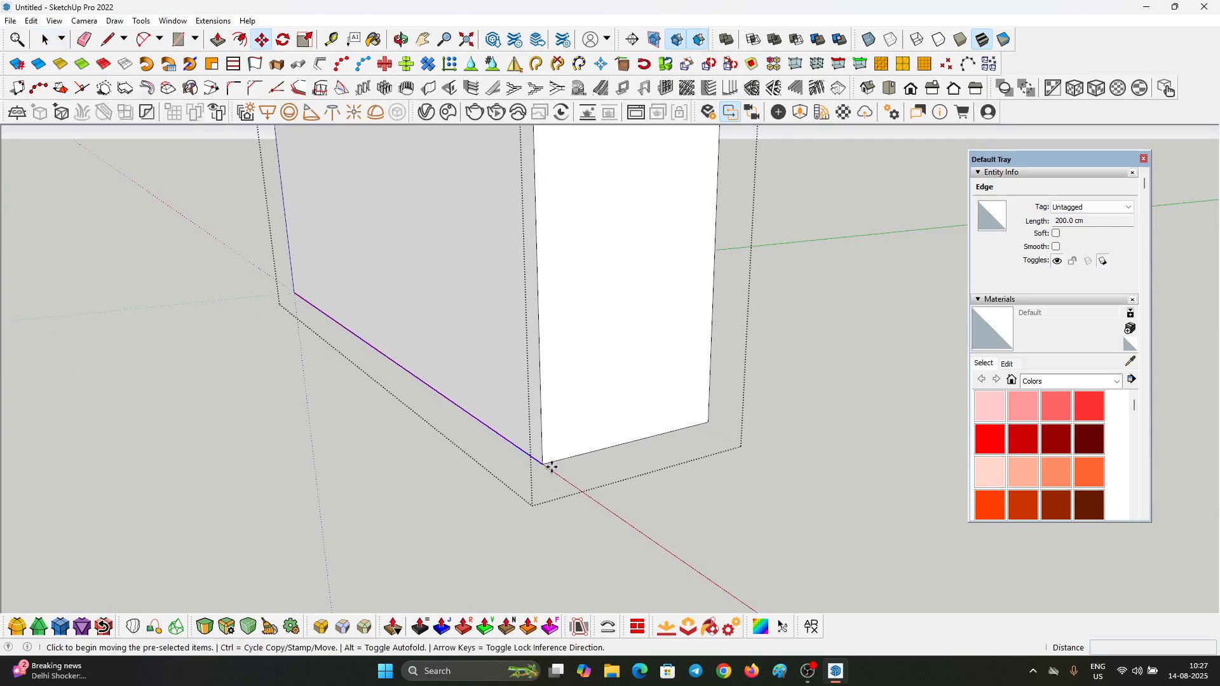
left_click(552, 468)
left_click(543, 437)
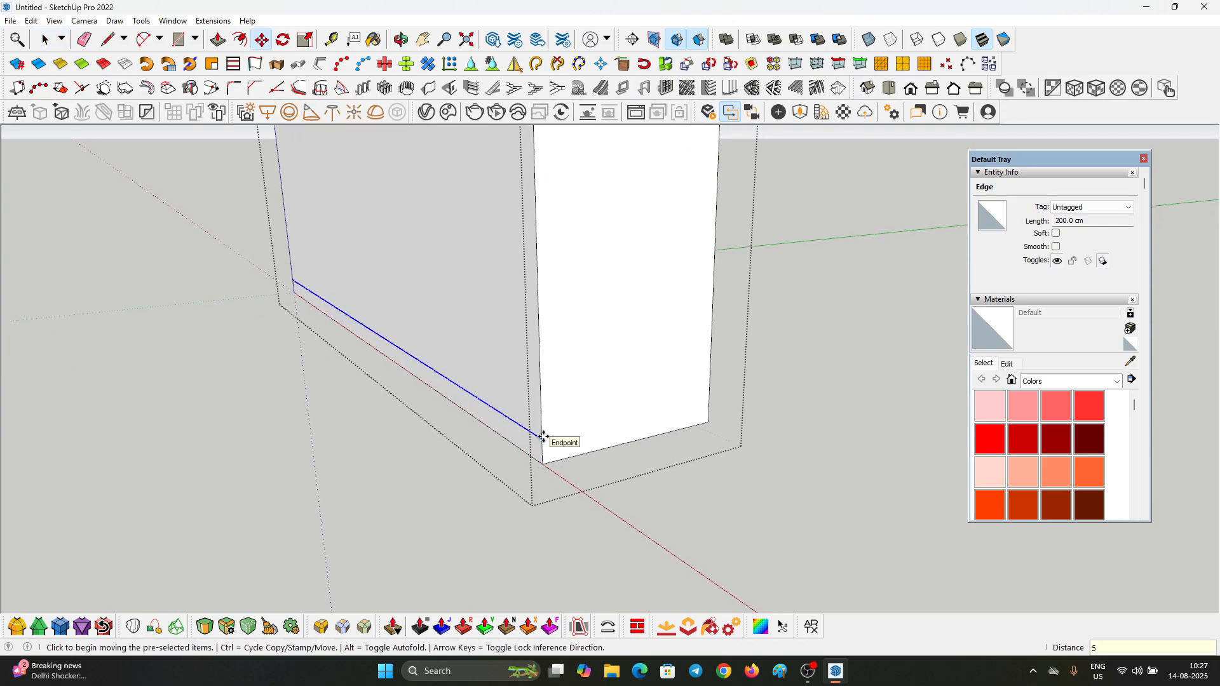
key("Return")
key("space")
Step: Push the narrow strip at the bottom of the front face 5 cm inward to form a recessed skirting
scroll(543, 440, "up", 3)
left_click(552, 439)
key("p")
scroll(536, 452, "up", 2)
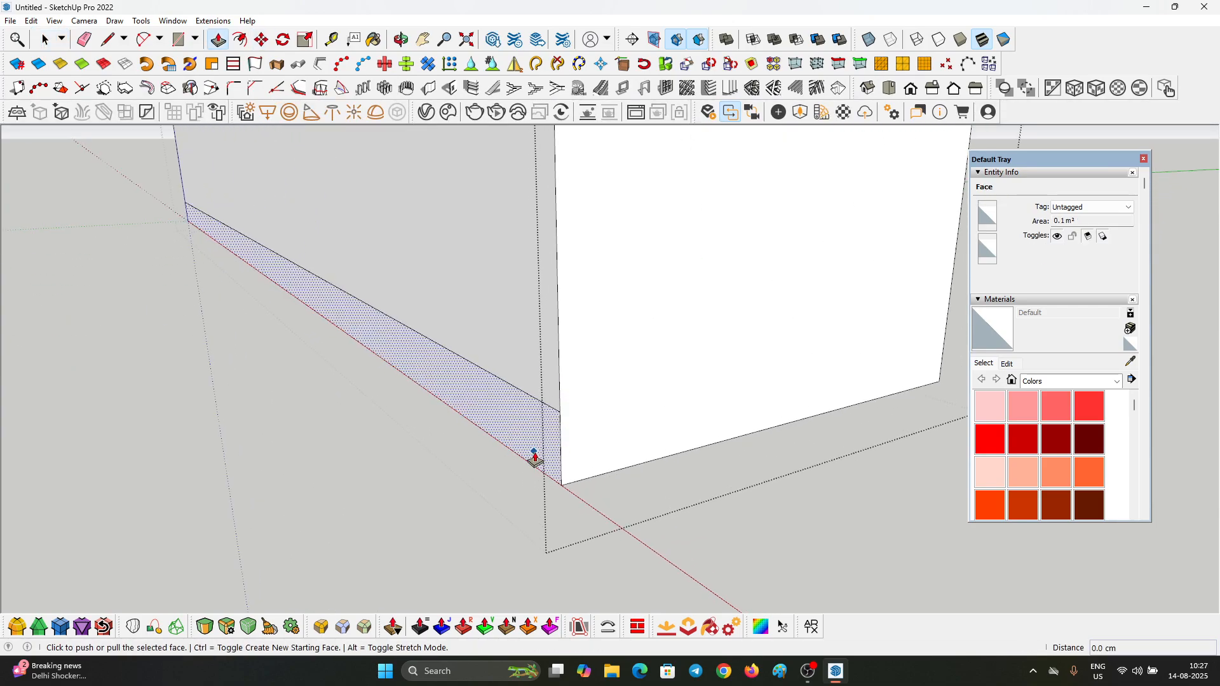
left_click(534, 449)
key("Return")
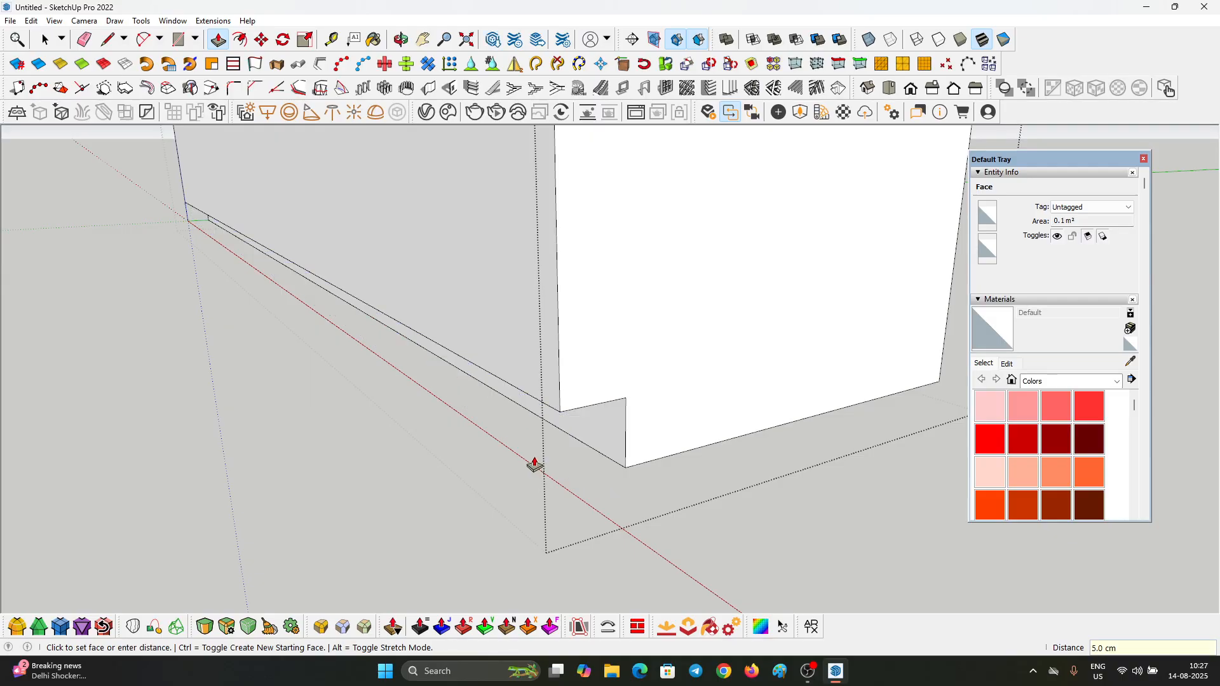
key("space")
Step: Offset the outline of the large front face 2 cm inward
scroll(629, 496, "down", 5)
left_click(521, 397)
middle_click_drag(471, 433, 696, 468)
scroll(696, 468, "down", 4)
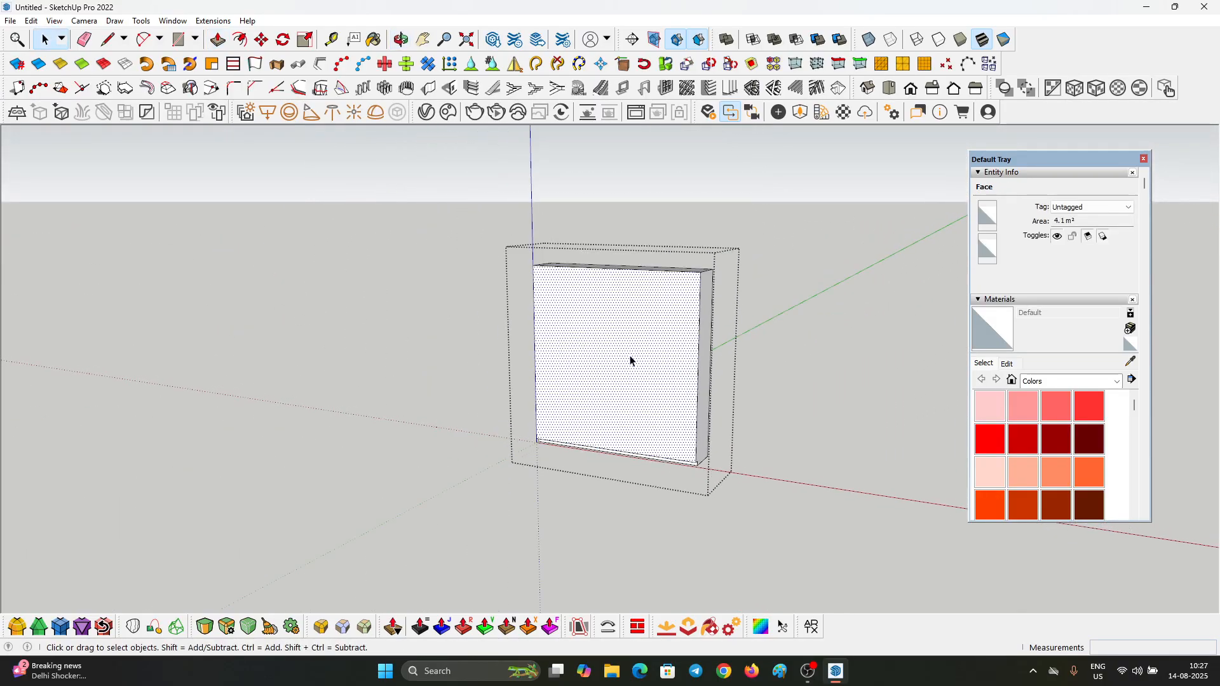
middle_click_drag(629, 358, 634, 346)
scroll(588, 310, "up", 3)
key("f")
left_click(529, 235)
left_click(538, 280)
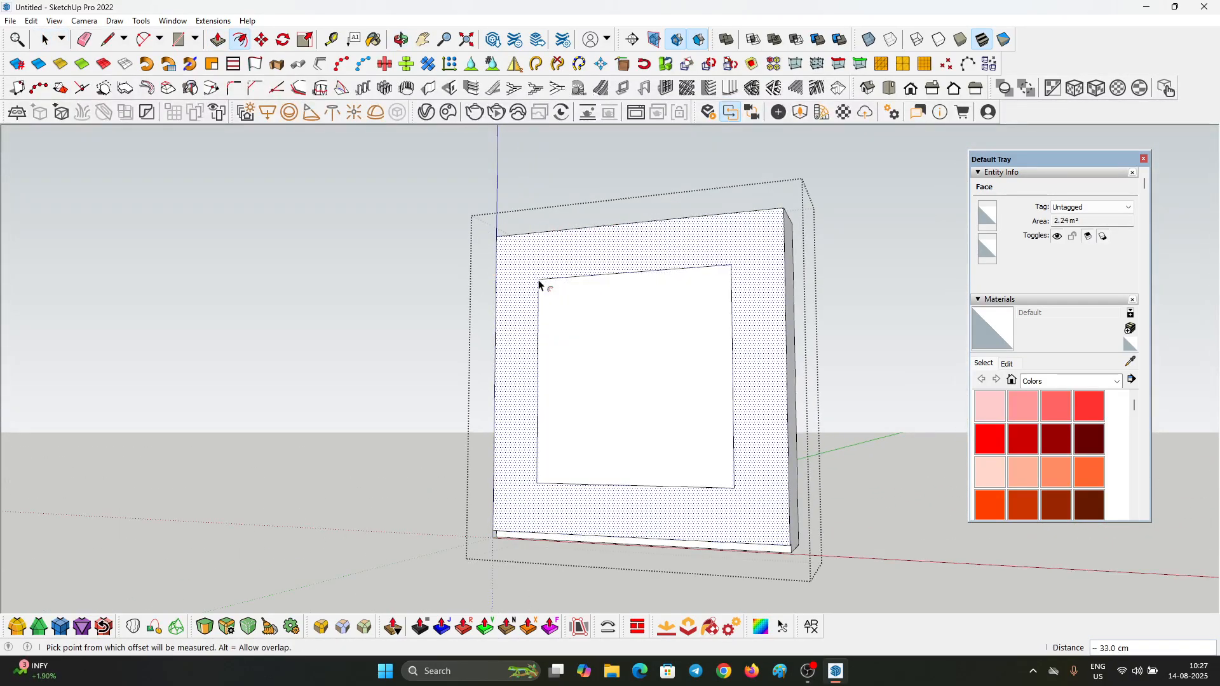
type("2")
key("Return")
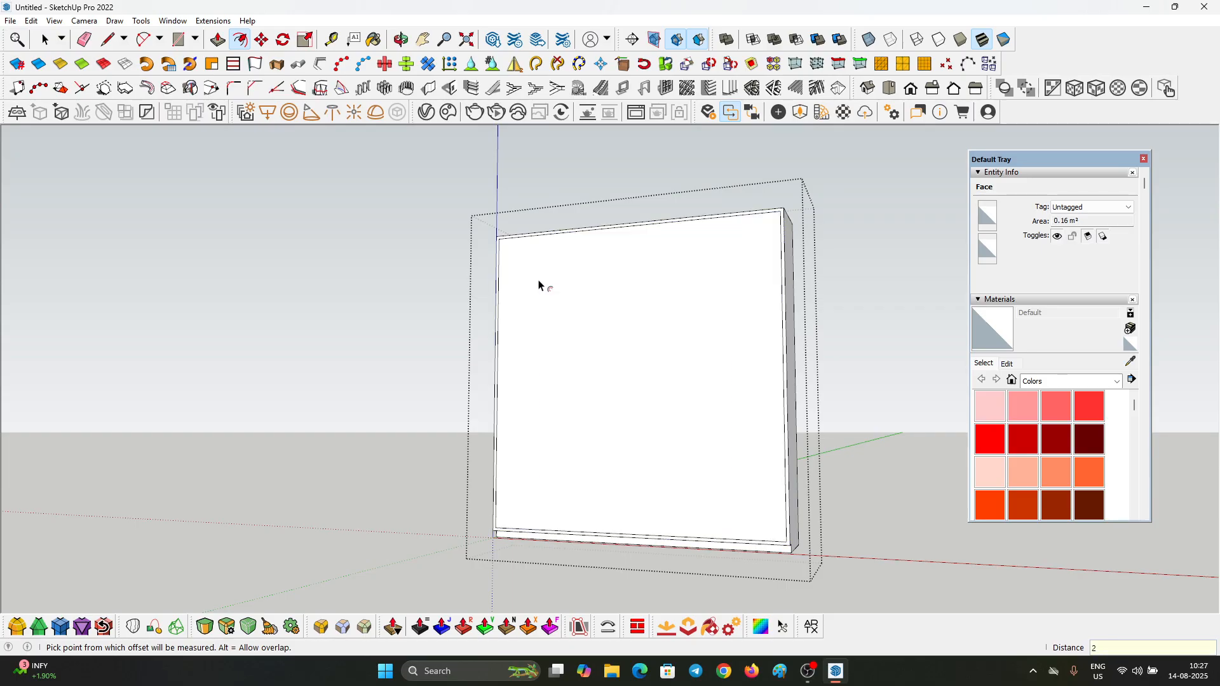
key("space")
Step: Push the inner front face 38 cm inward to hollow out the cabinet, and close the group
left_click(539, 282)
middle_click_drag(779, 342, 705, 375)
scroll(645, 411, "up", 4)
type("p38")
key("Return")
scroll(616, 395, "down", 5)
key("space")
left_click(781, 381)
Step: Copy the cabinet's inner left side face with its edges and paste it in place outside the group
middle_click_drag(713, 419, 591, 365)
scroll(543, 357, "up", 4)
scroll(571, 301, "up", 1)
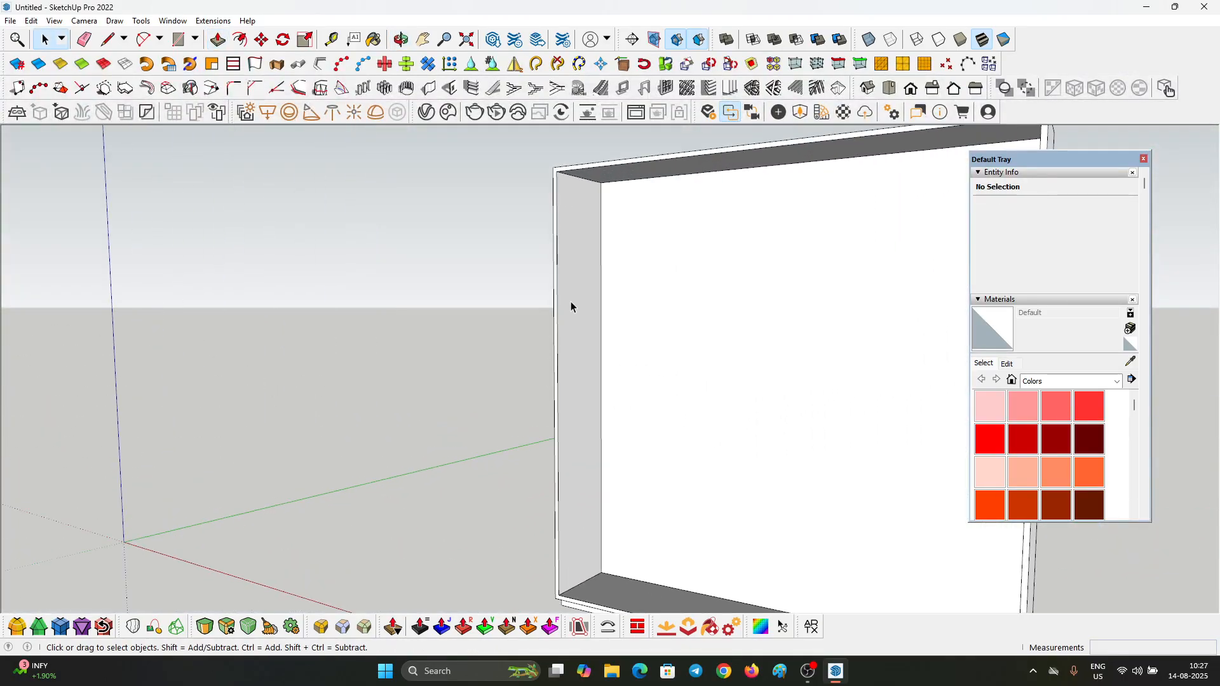
scroll(574, 220, "up", 4)
left_click(582, 225)
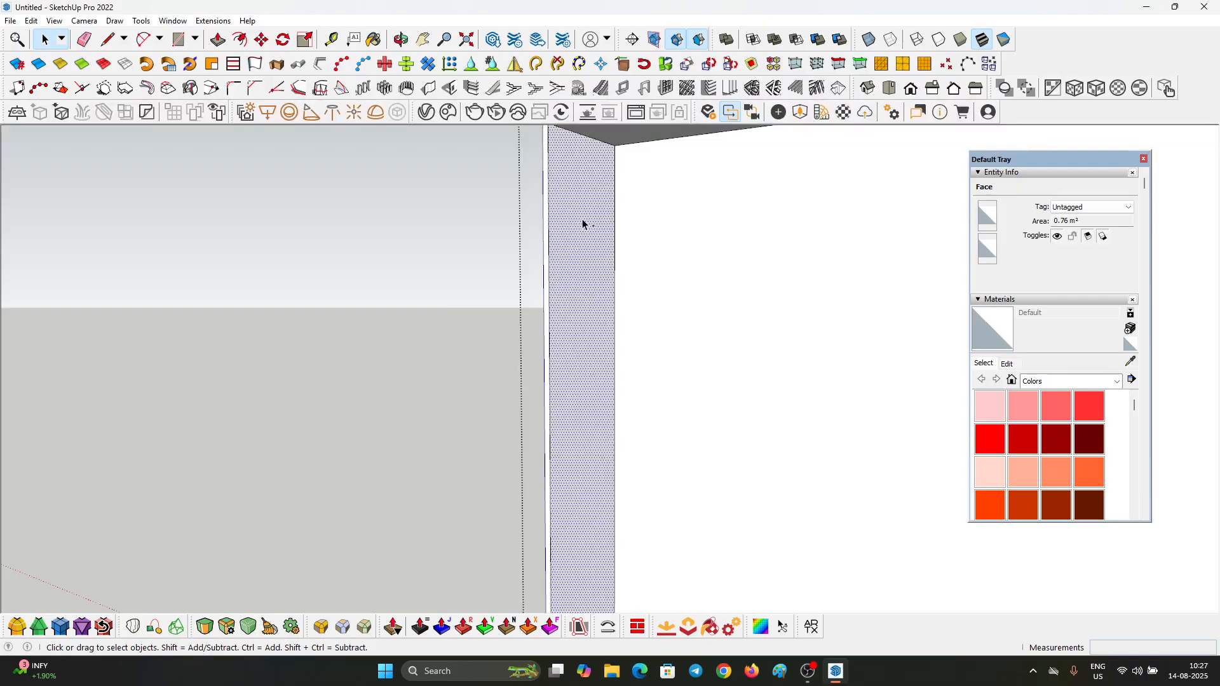
scroll(583, 232, "down", 6)
key("ctrl+t")
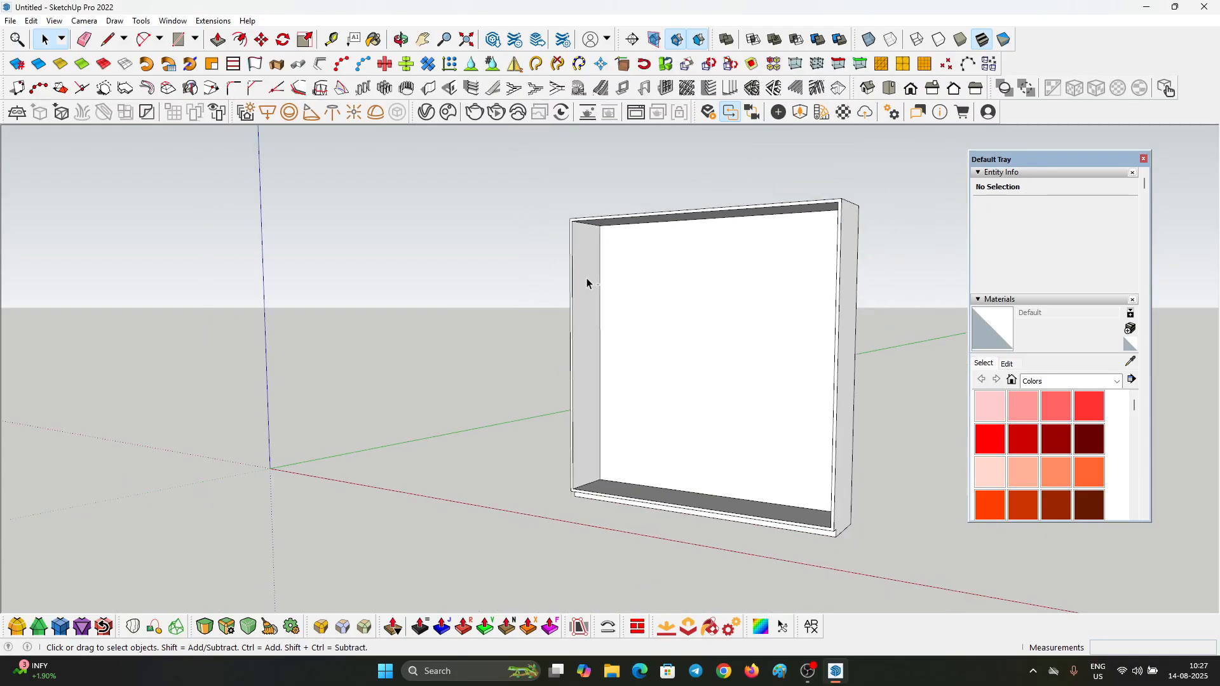
double_click(586, 283)
scroll(578, 250, "up", 5)
key("p")
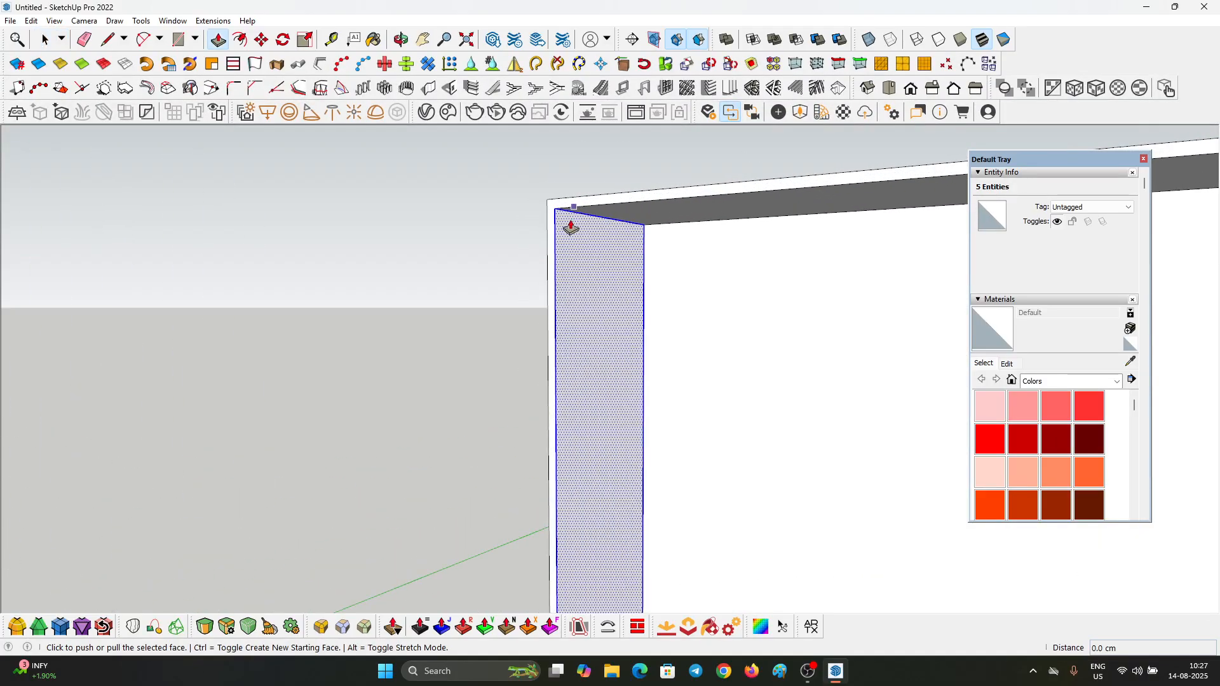
scroll(571, 227, "up", 2)
left_click(30, 21)
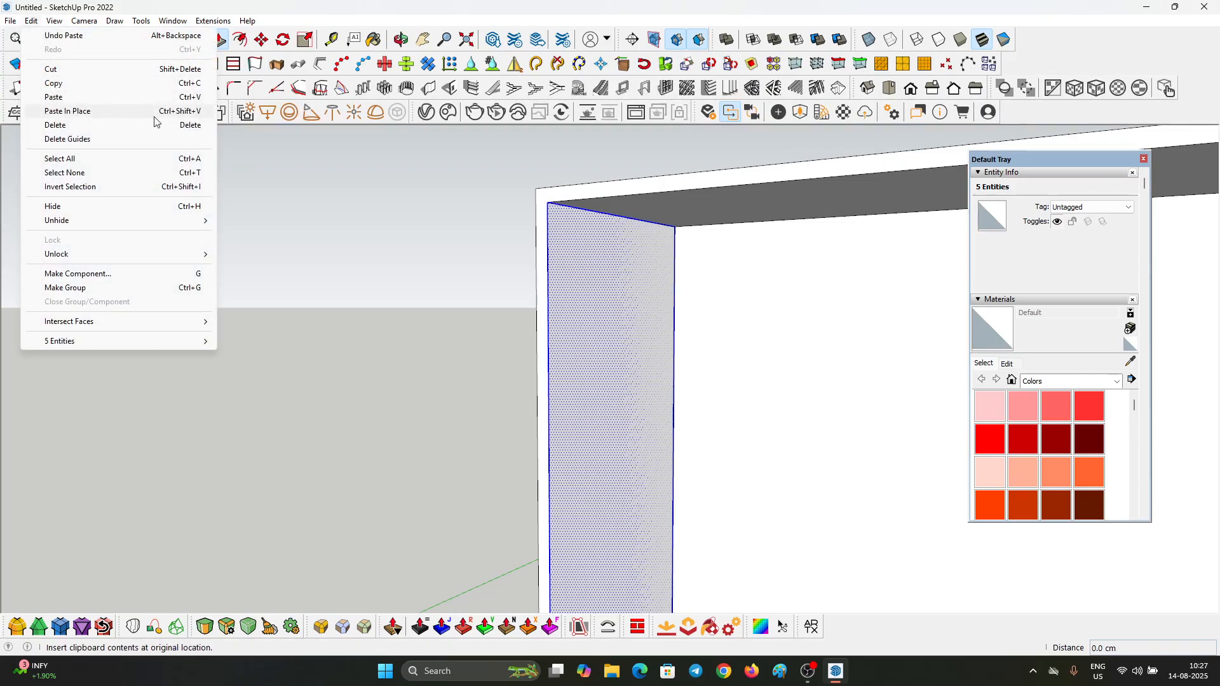
left_click(572, 237)
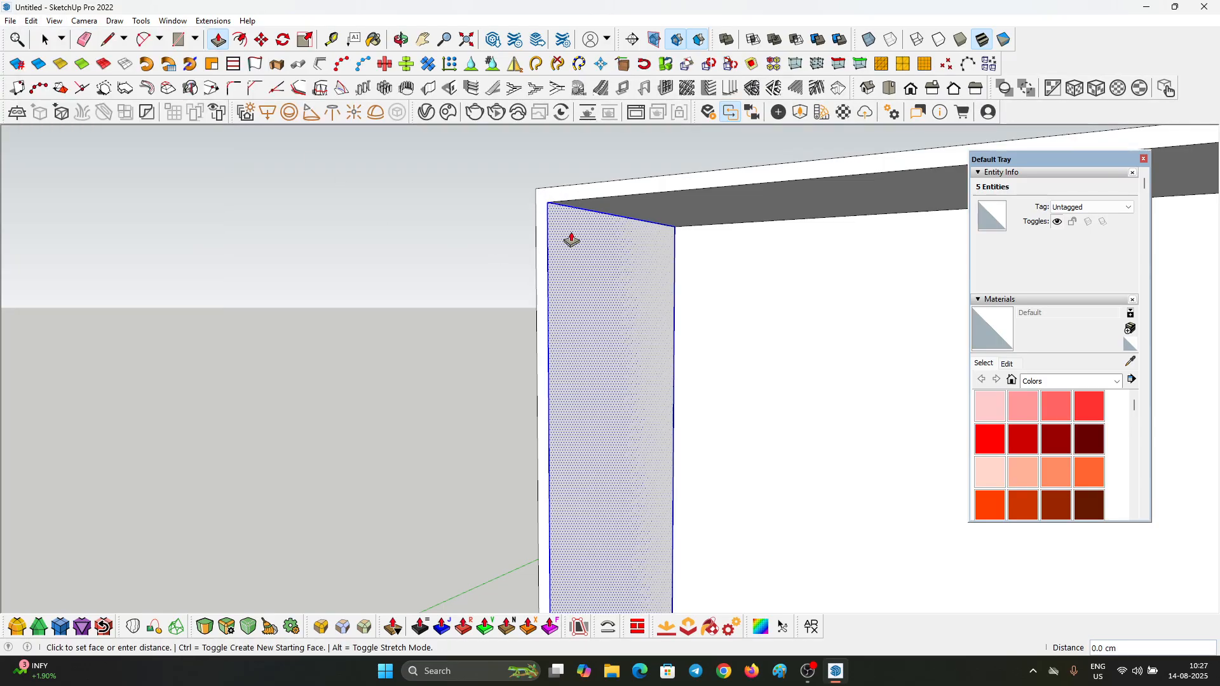
key("space")
left_click(535, 226)
scroll(535, 226, "down", 2)
scroll(559, 226, "up", 2)
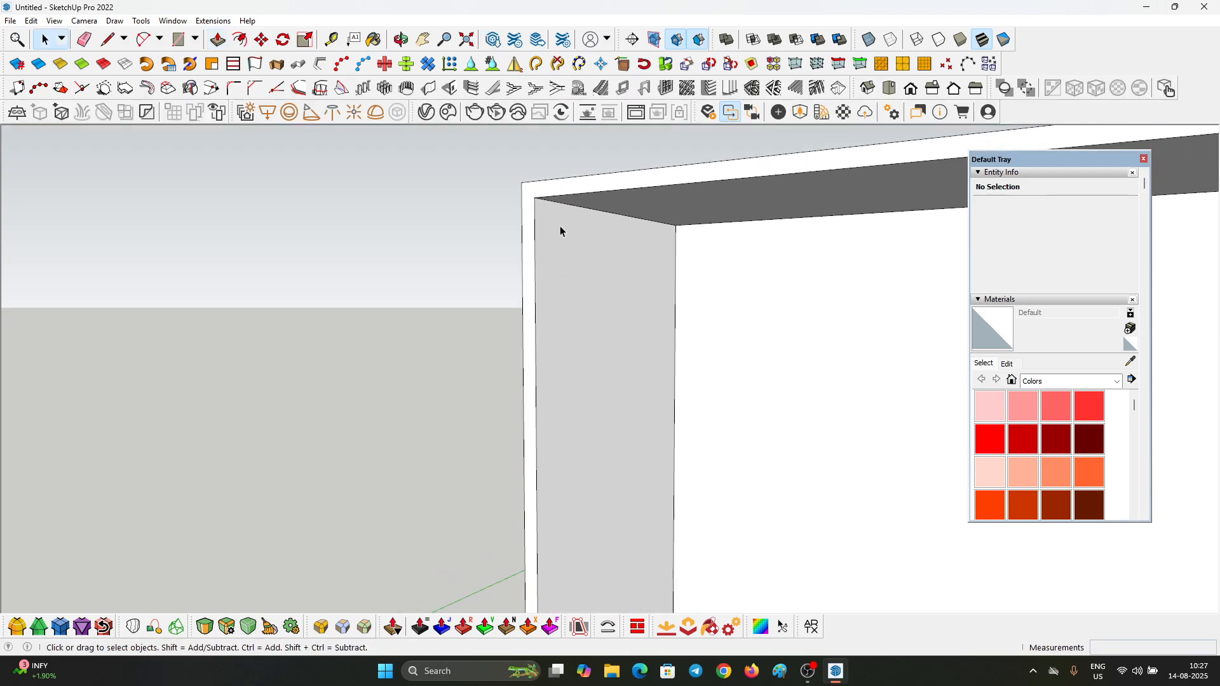
Step: Push/Pull the pasted side face outward to the cabinet's outer left edge to form a side panel
left_click(559, 227)
scroll(559, 226, "down", 1)
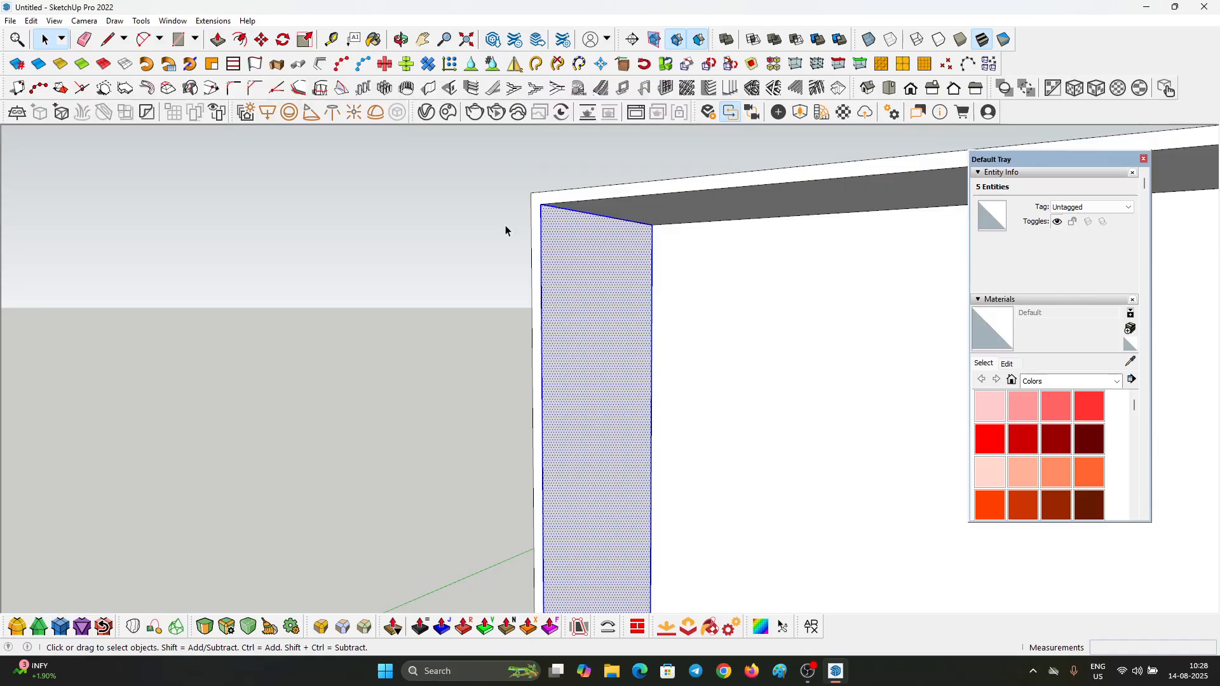
scroll(565, 226, "up", 3)
key("p")
left_click(508, 204)
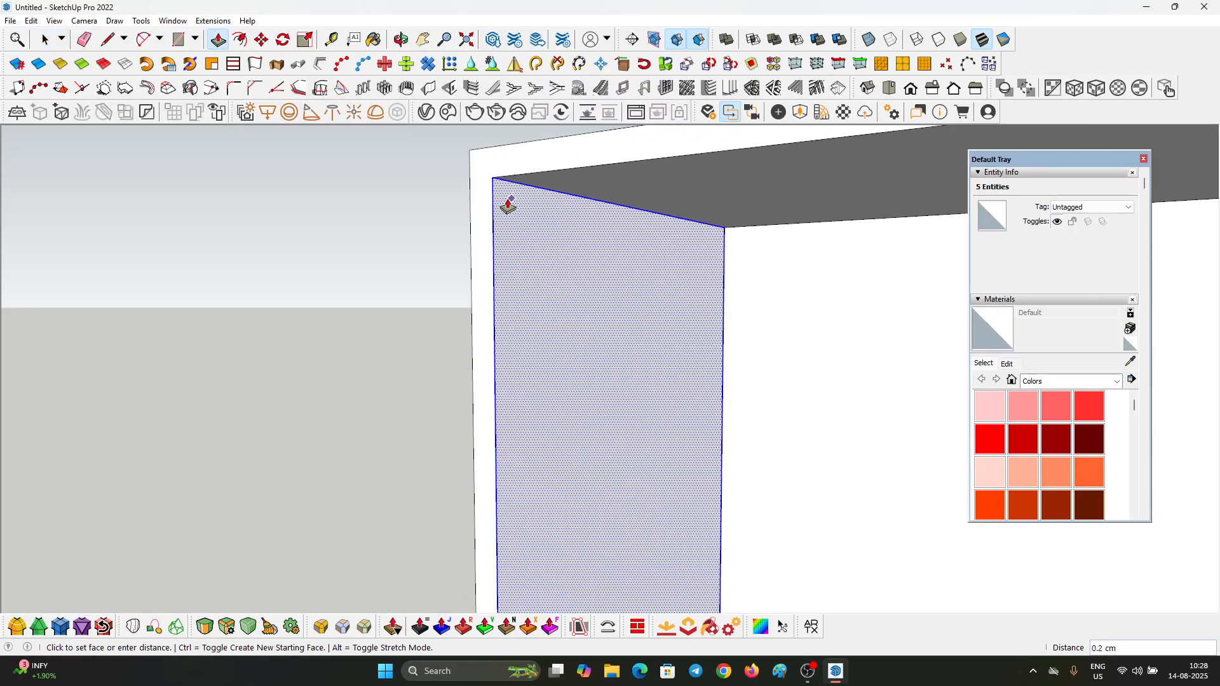
left_click(469, 170)
Step: Turn the entire side panel into a component, keeping the default definition name and replacing the selection
key("space")
triple_click(506, 229)
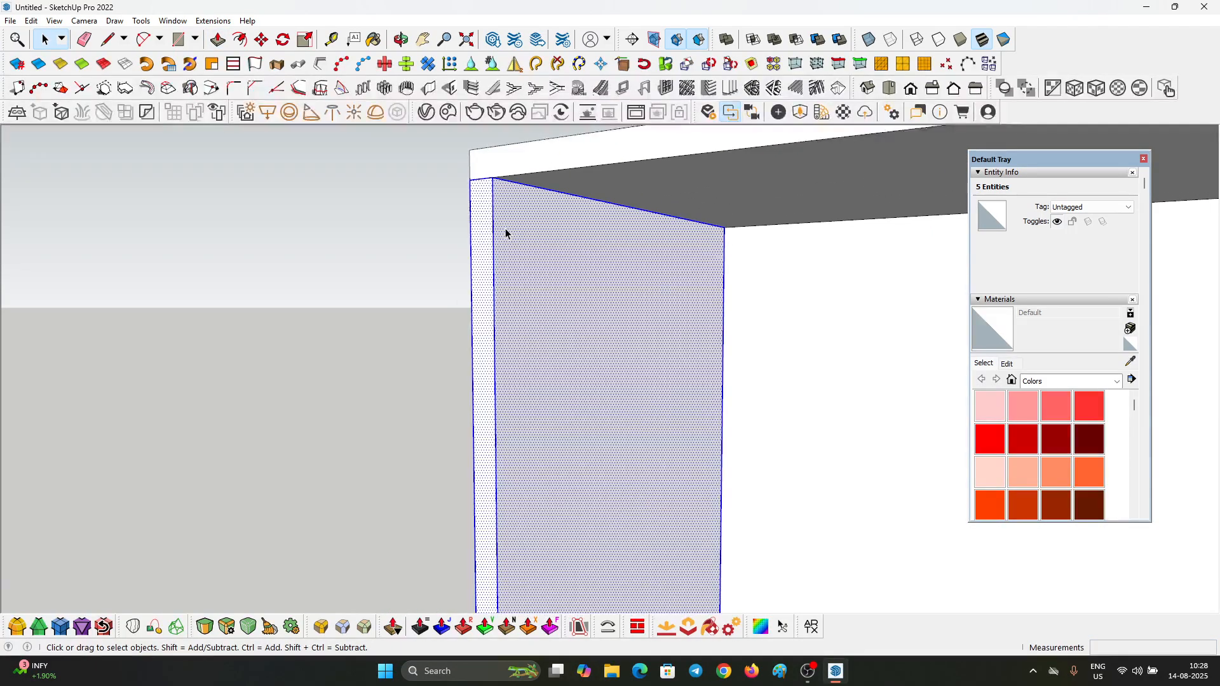
right_click(505, 231)
left_click(564, 327)
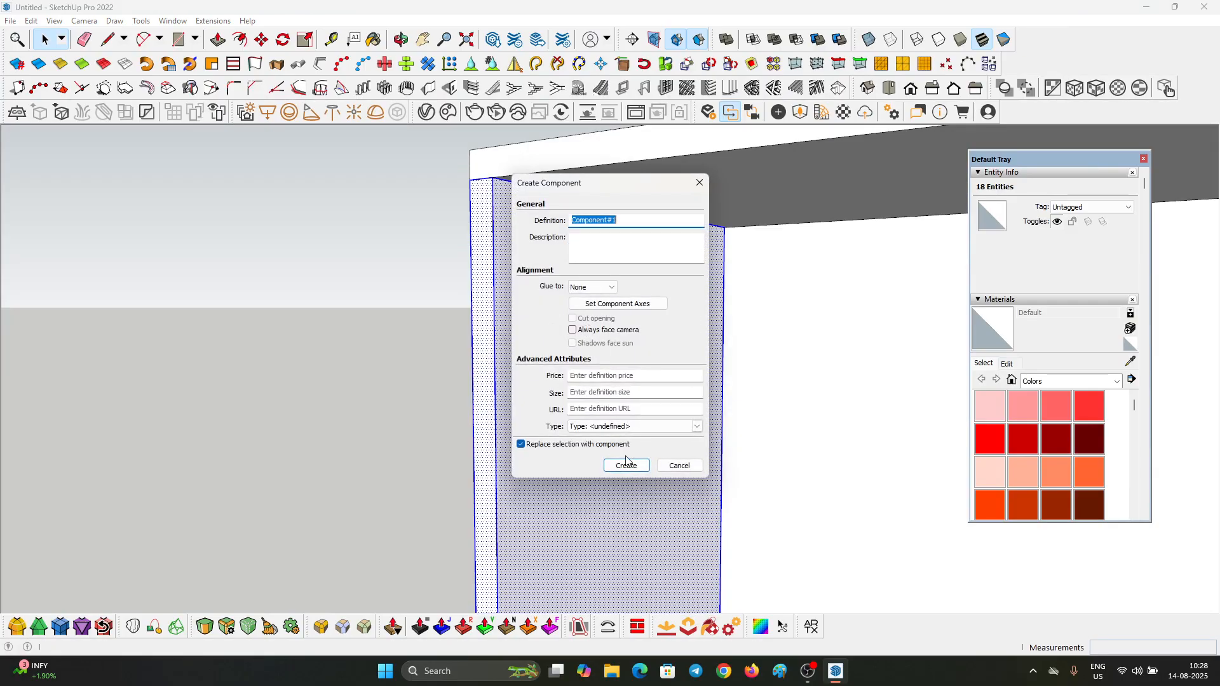
left_click(626, 464)
Step: Copy the side panel component 198 cm to the cabinet's opposite side and divide the distance into four equal spaces (/4)
scroll(562, 391, "down", 2)
middle_click_drag(562, 390, 826, 450)
scroll(711, 399, "down", 3)
scroll(661, 393, "up", 2)
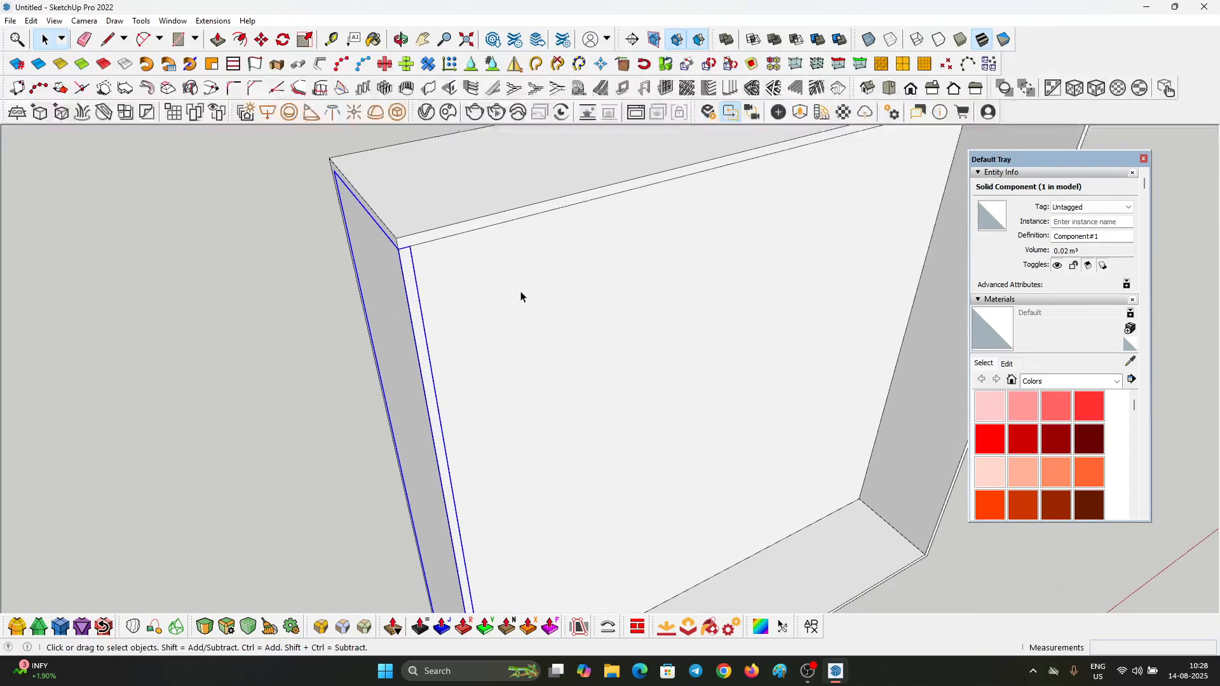
key("m")
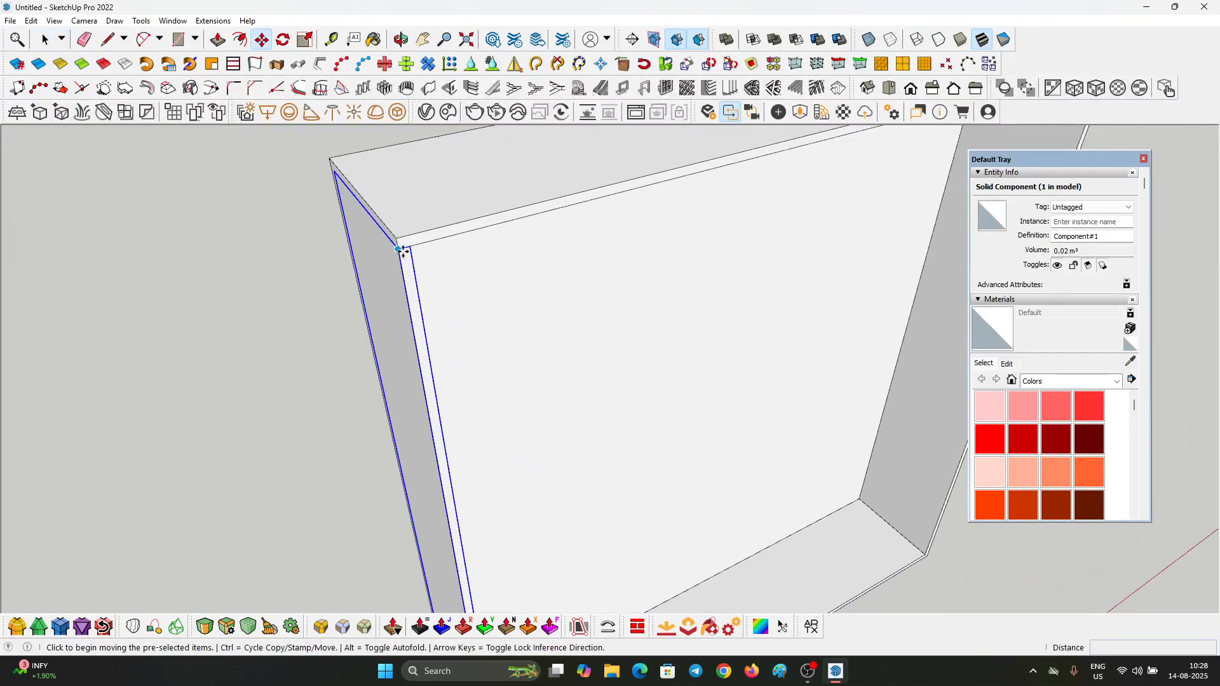
left_click(398, 251)
scroll(397, 251, "down", 4)
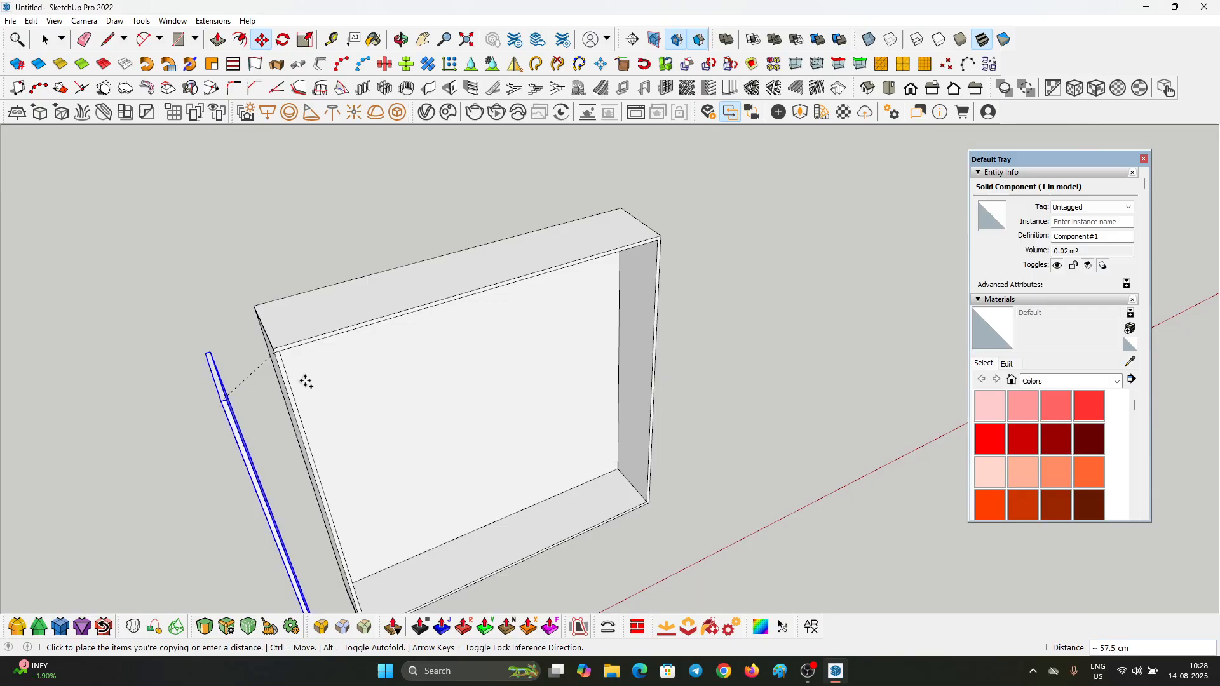
left_click(660, 239)
type("/4")
key("Return")
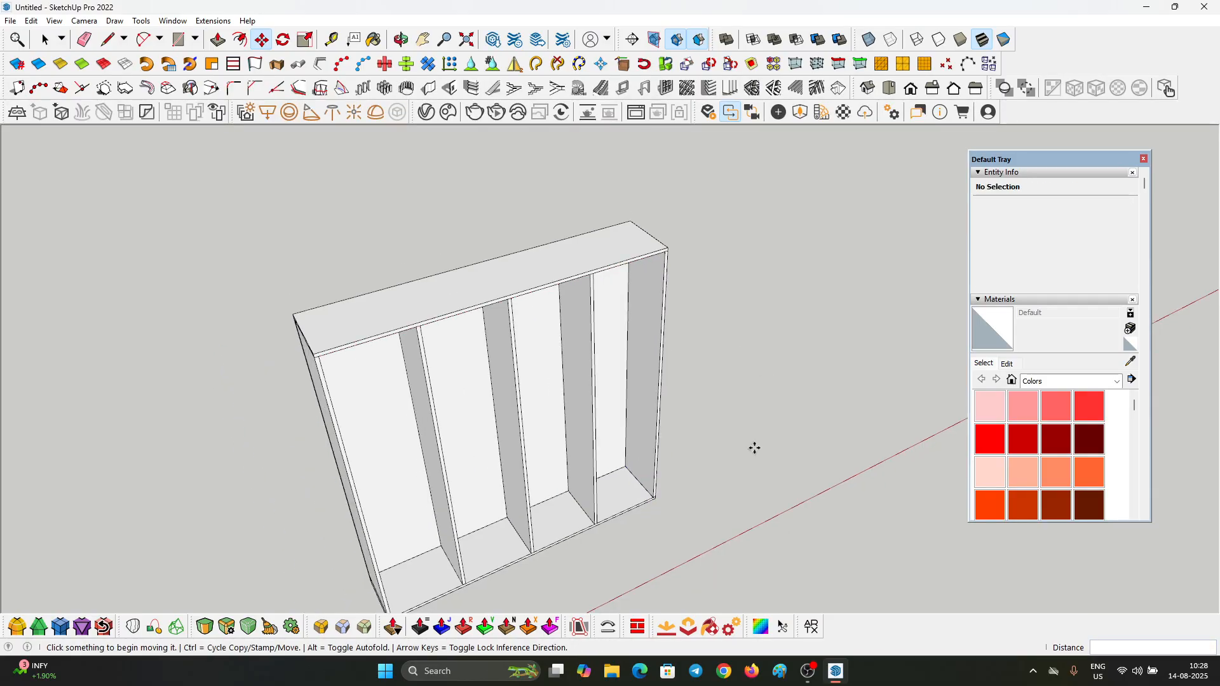
Step: Examine the spaced vertical panels and how they fit inside the cabinet frame
middle_click_drag(754, 447, 341, 349)
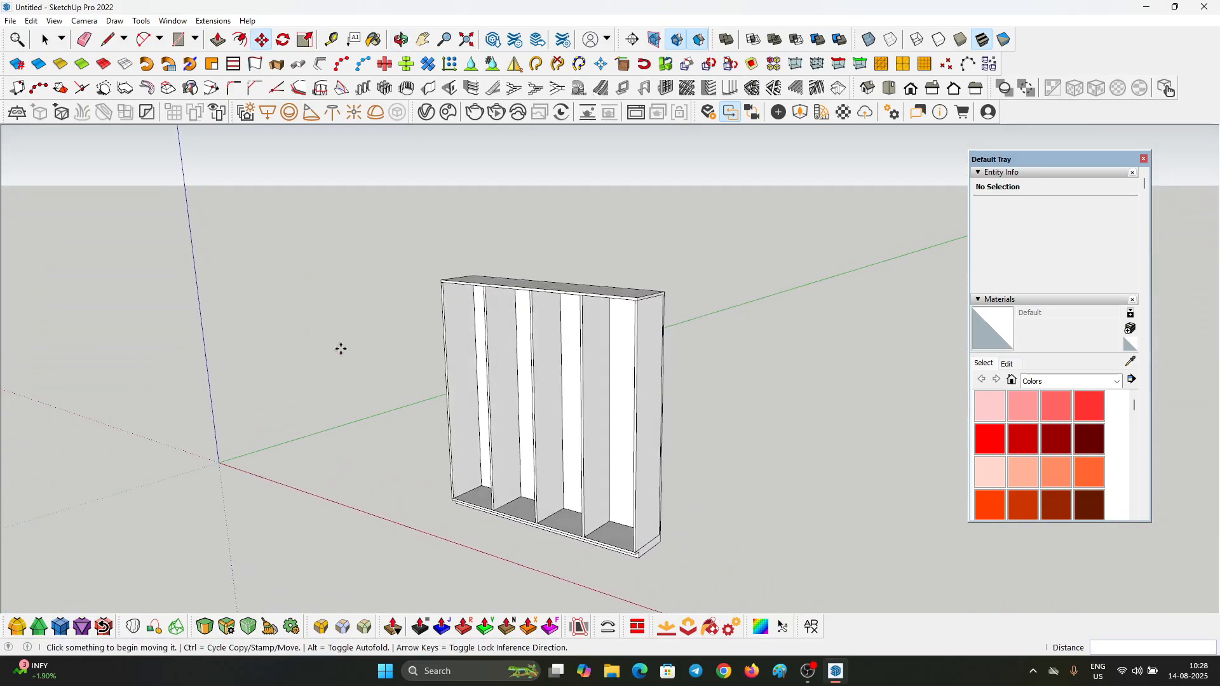
scroll(457, 357, "up", 5)
left_click(458, 324)
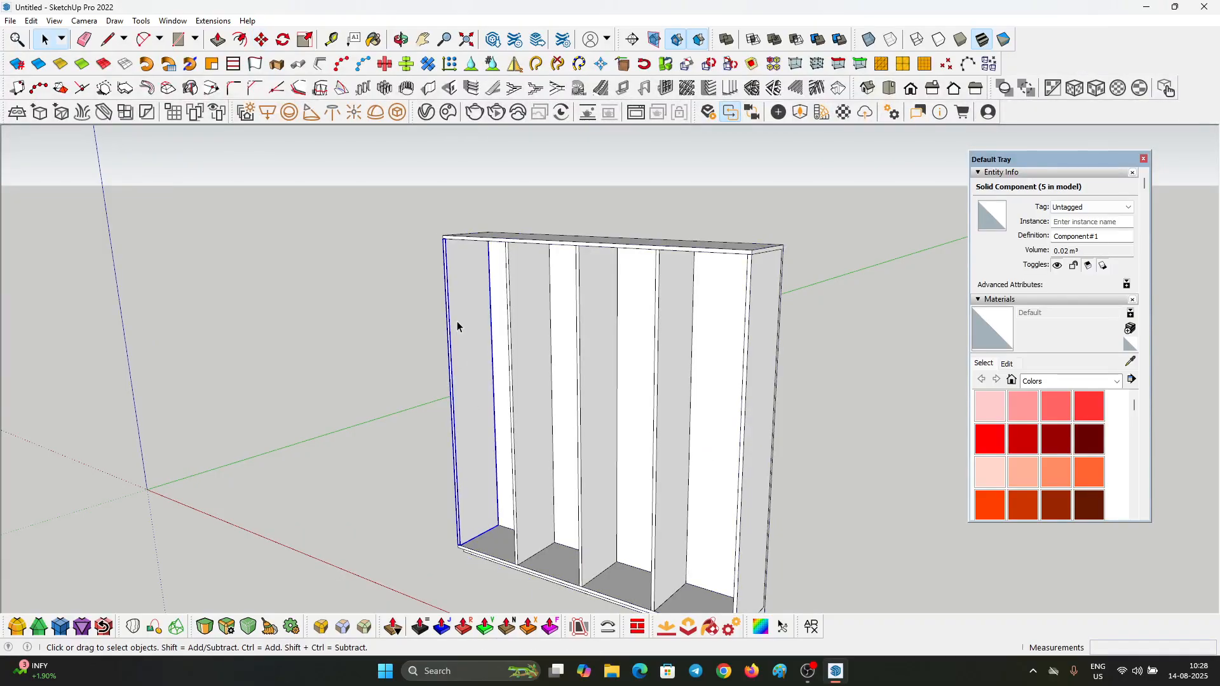
scroll(474, 263, "up", 4)
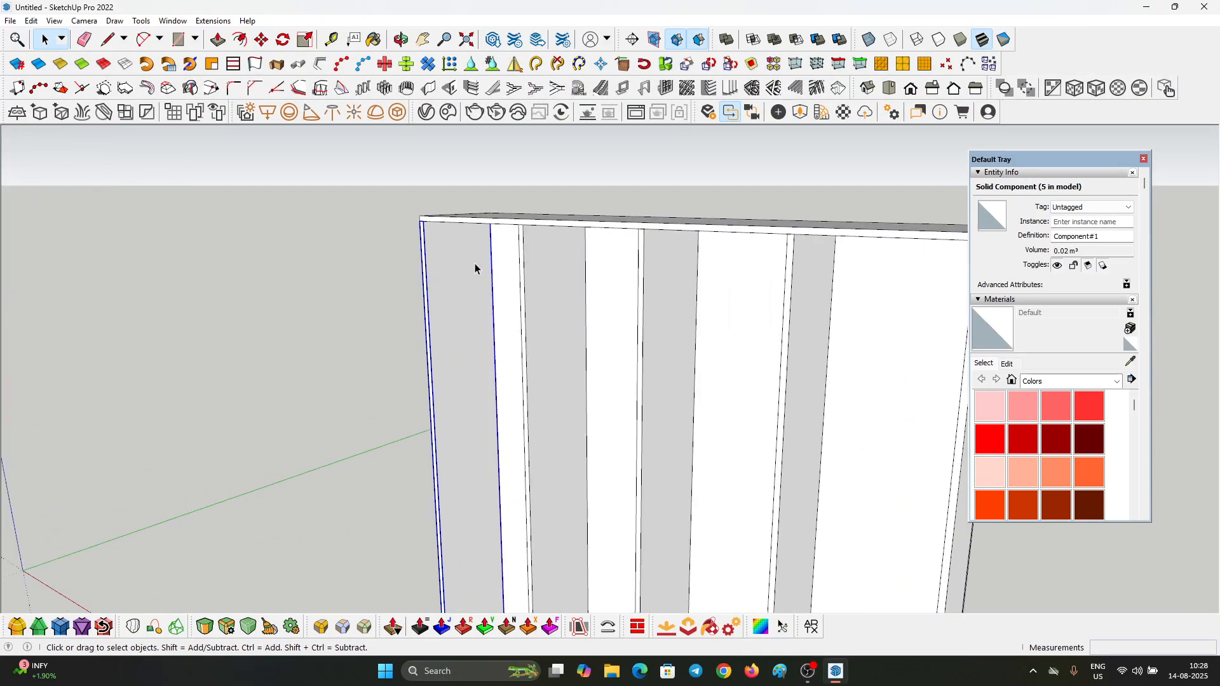
left_click(388, 228)
scroll(387, 227, "down", 2)
scroll(820, 322, "up", 2)
scroll(713, 212, "down", 3)
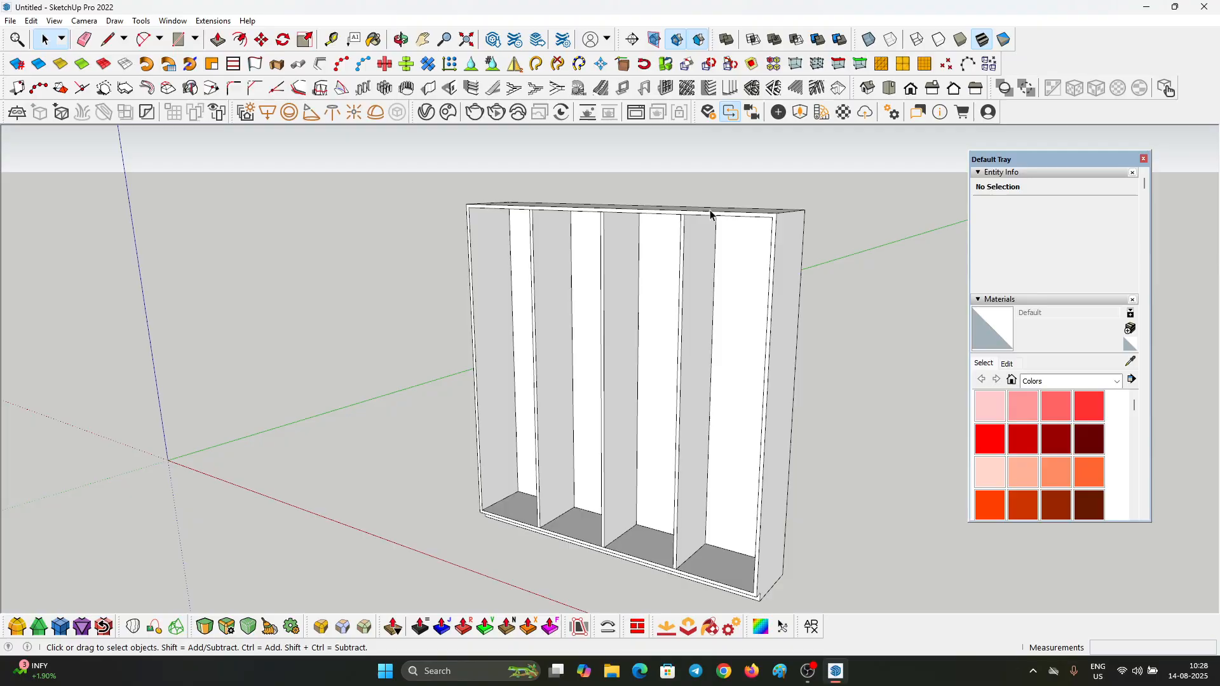
Step: Edit a vertical divider component and push its front face inward by the last Push/Pull distance to recess the dividers
middle_click_drag(713, 212, 561, 331)
scroll(550, 273, "up", 6)
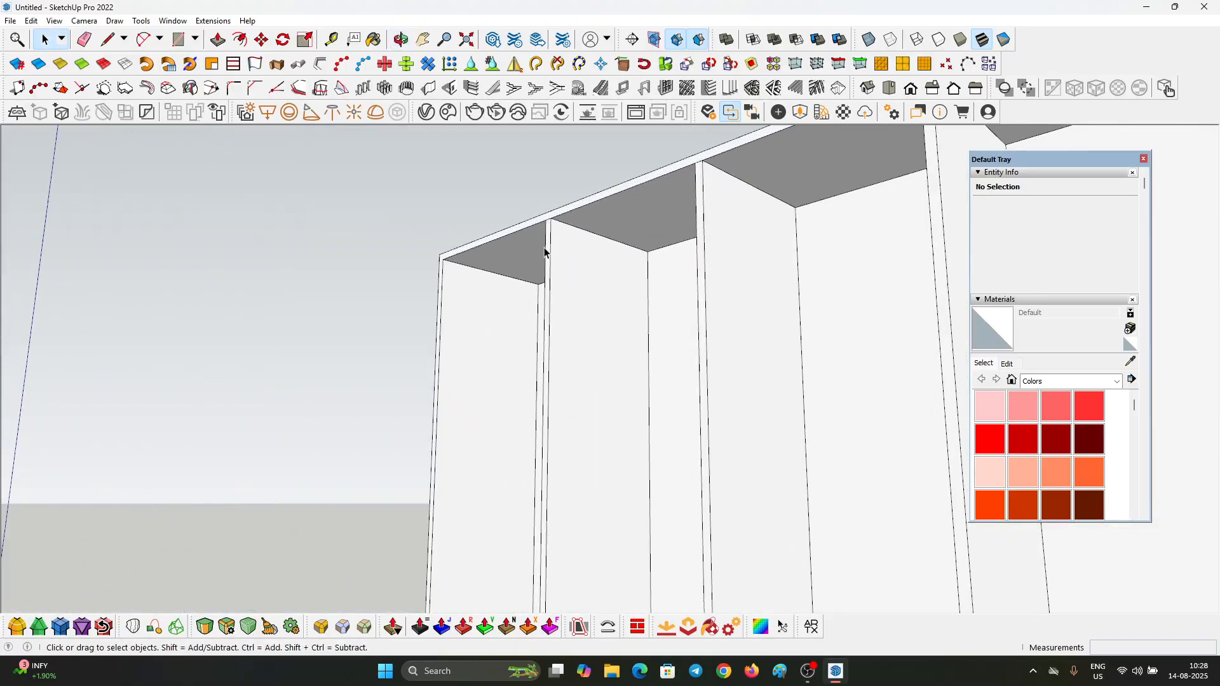
triple_click(556, 226)
left_click(554, 207)
scroll(549, 207, "up", 4)
key("p")
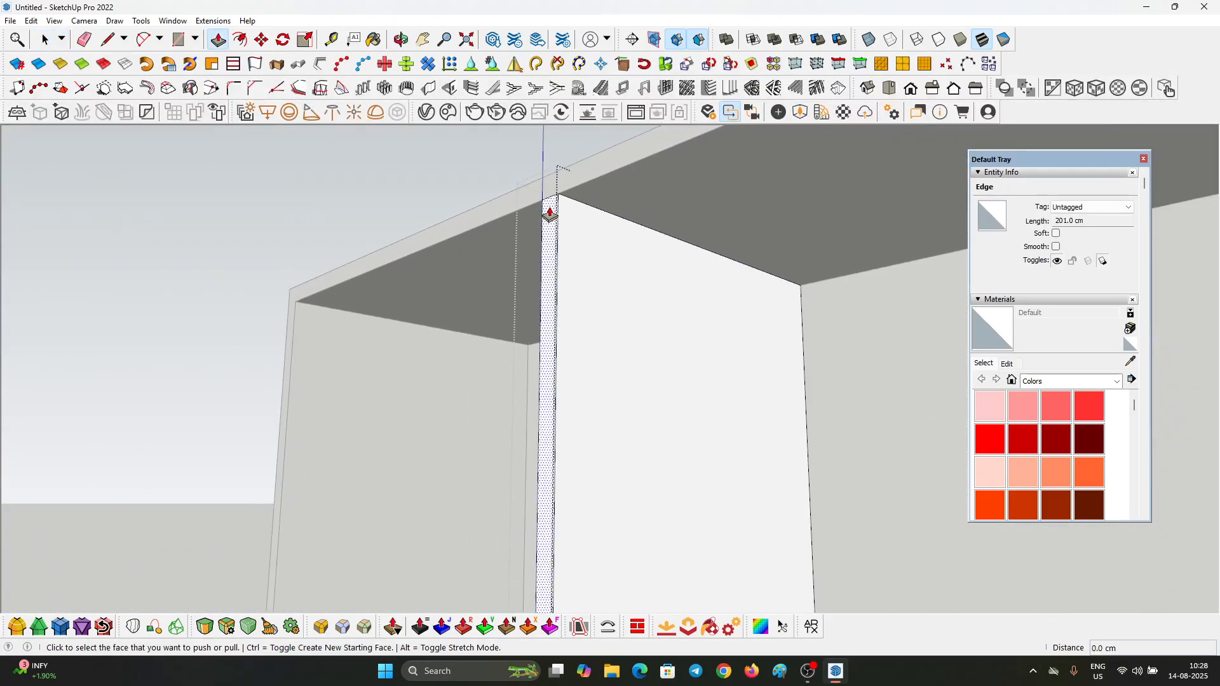
double_click(555, 218)
key("space")
left_click(554, 216)
scroll(556, 220, "down", 5)
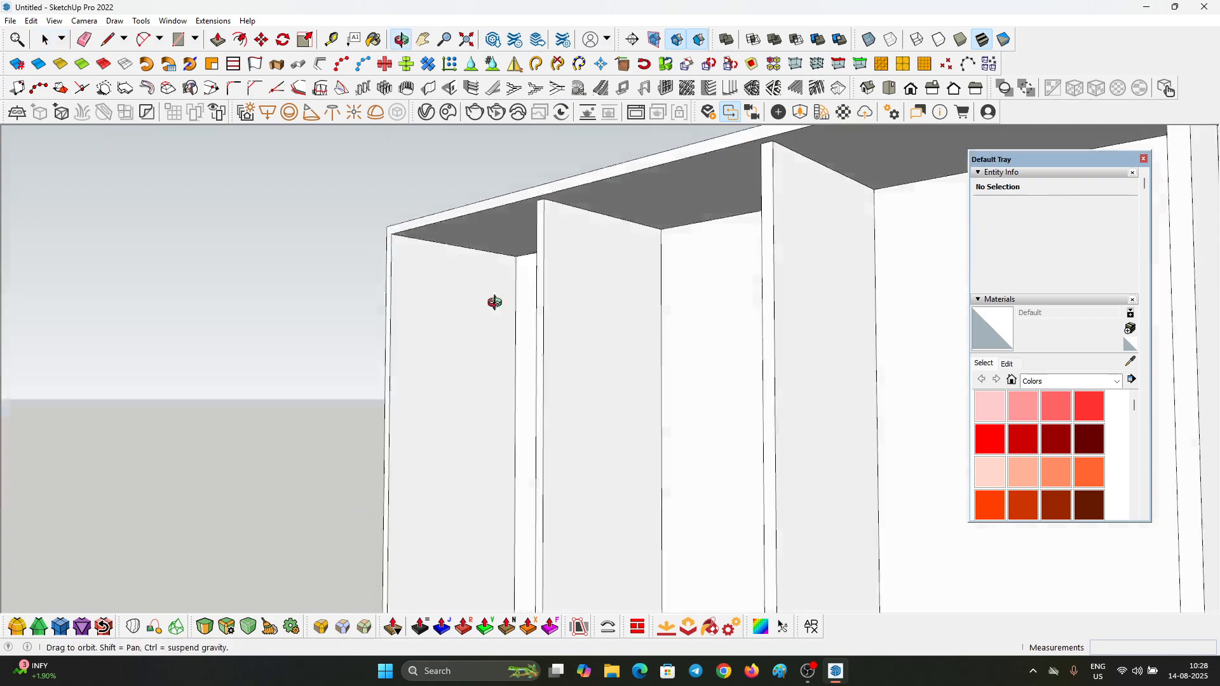
middle_click_drag(493, 299, 724, 280)
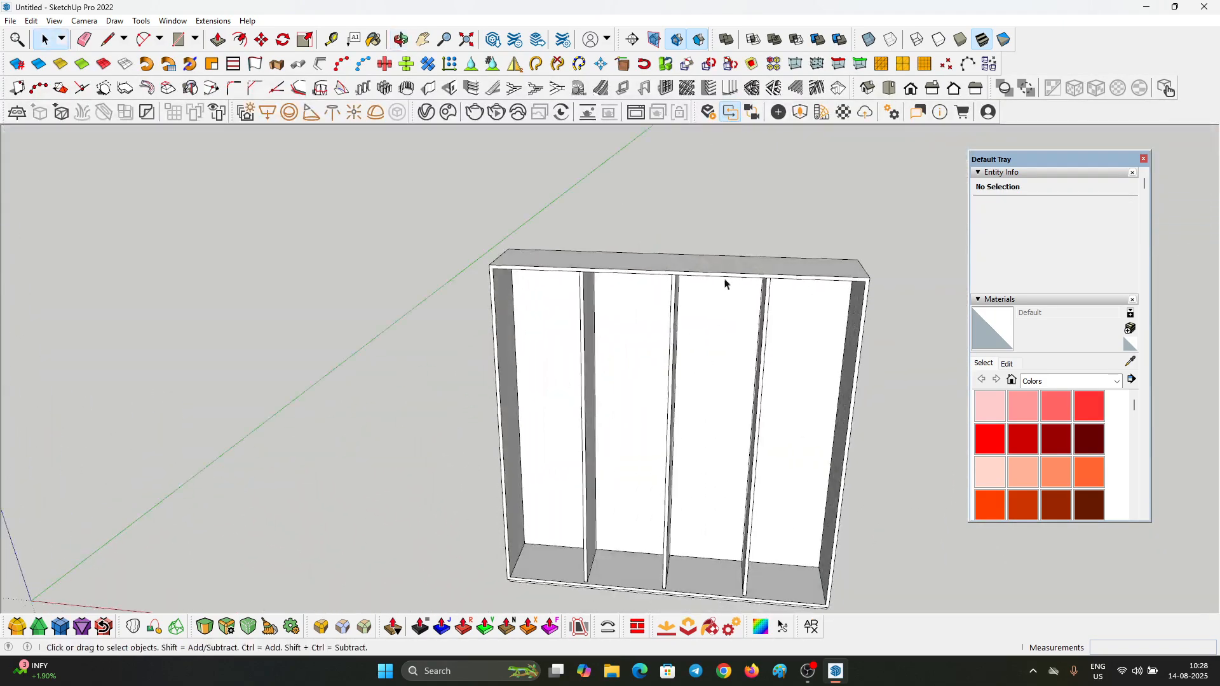
Step: Draw a 47.5 × 36 cm rectangle on the floor of the second compartment, from its back corner to the opposite divider's front edge
scroll(580, 430, "down", 2)
scroll(367, 266, "down", 2)
scroll(626, 494, "up", 4)
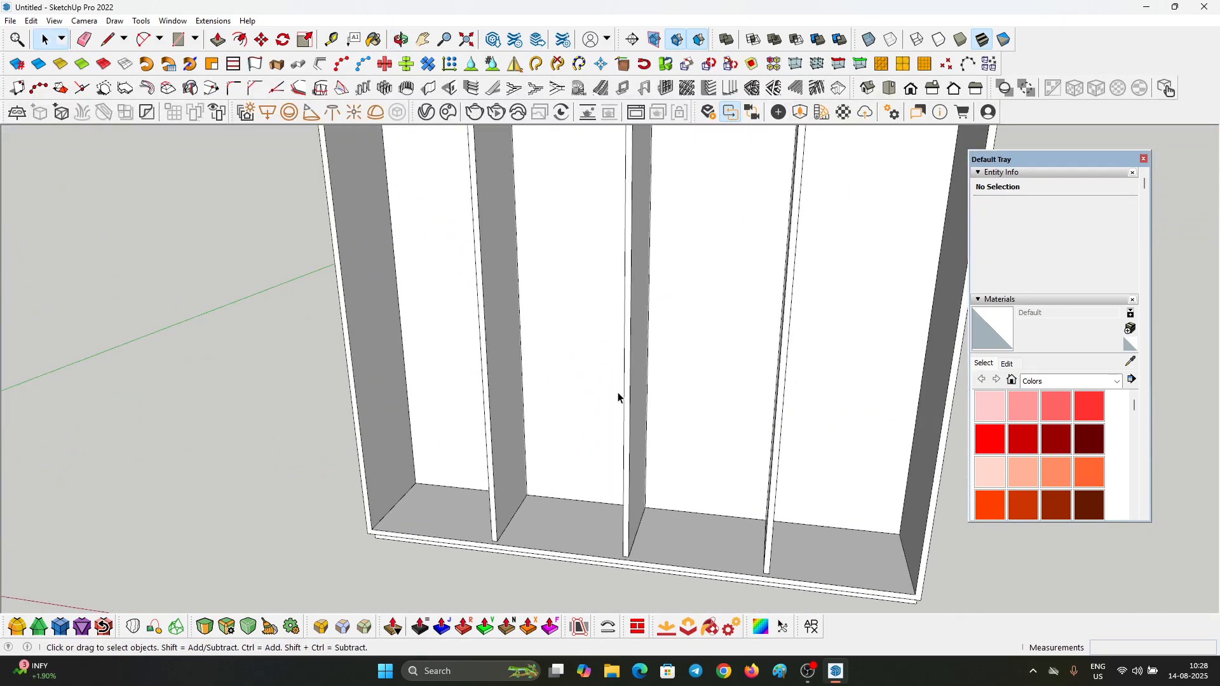
middle_click_drag(618, 400, 620, 485)
scroll(561, 394, "up", 2)
middle_click_drag(561, 395, 502, 488)
scroll(462, 469, "up", 5)
key("r")
left_click(348, 445)
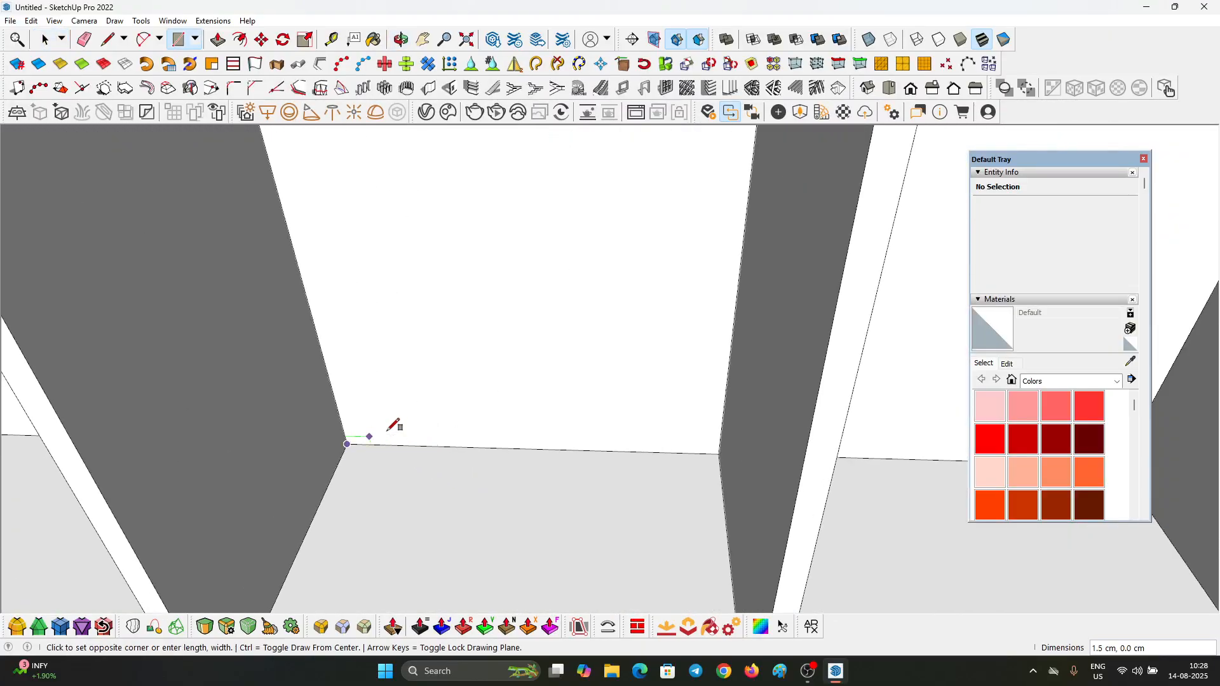
scroll(690, 327, "down", 3)
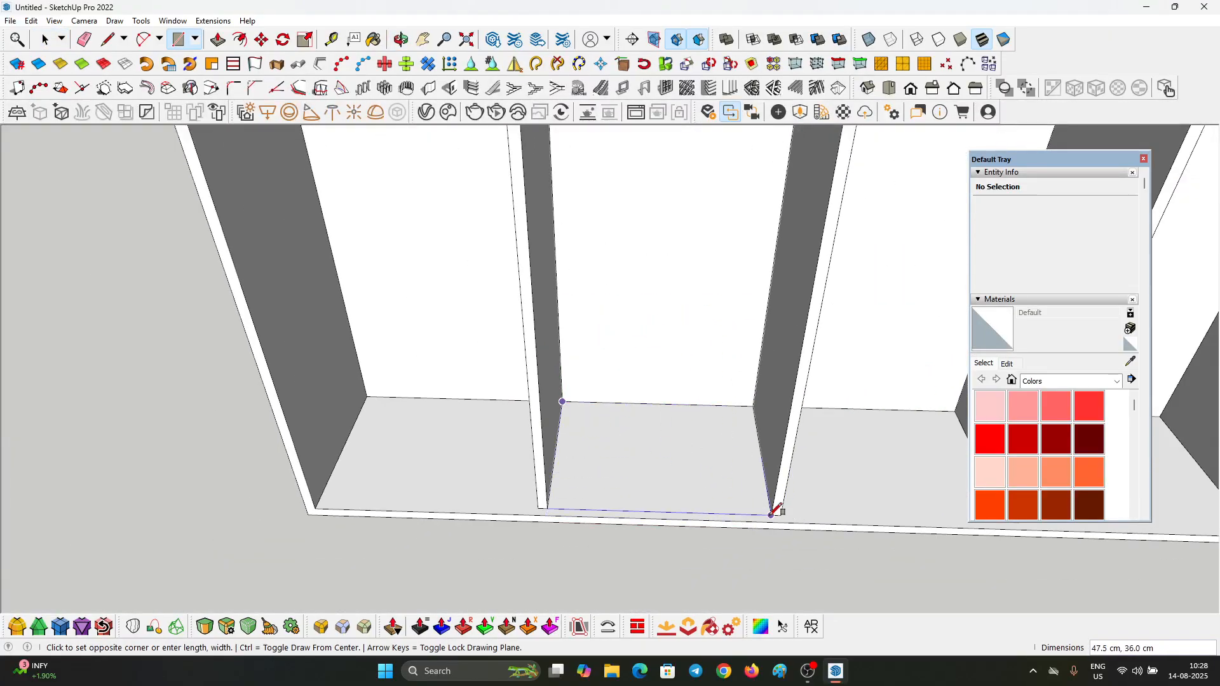
key("space")
Step: Push/Pull the rectangle upward 20 cm to form a drawer box between the two dividers
left_click(702, 474)
key("p")
left_click(704, 476)
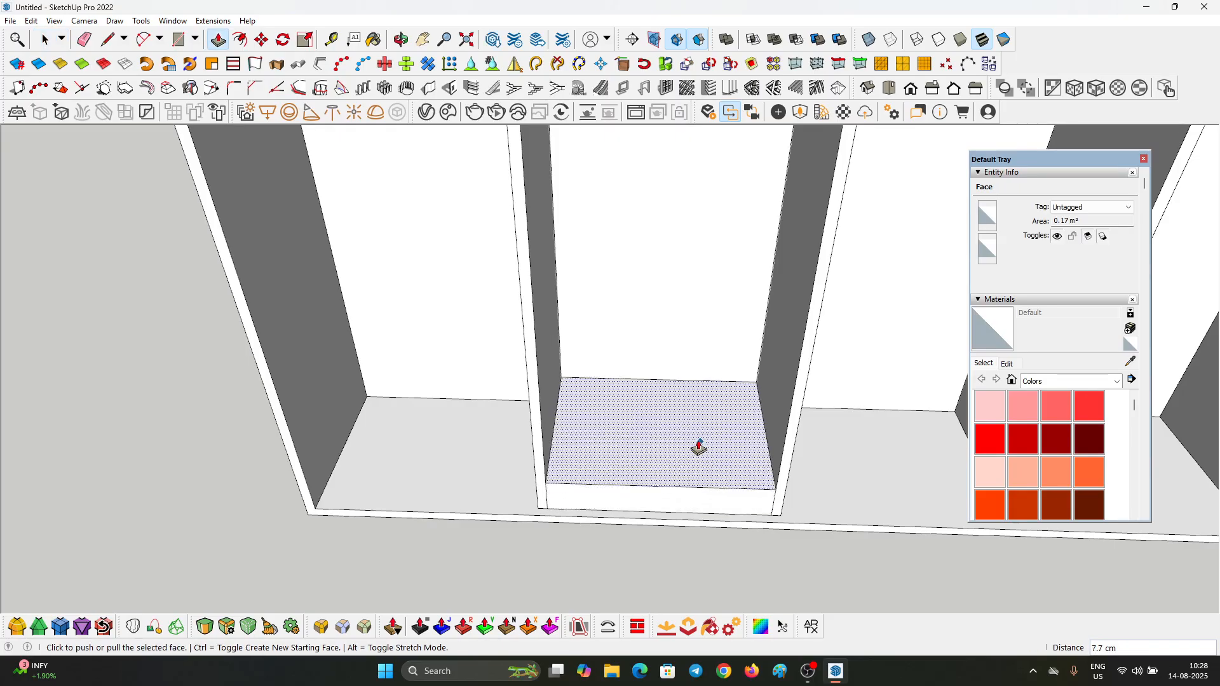
type("30")
key("Return")
middle_click_drag(697, 448, 617, 210)
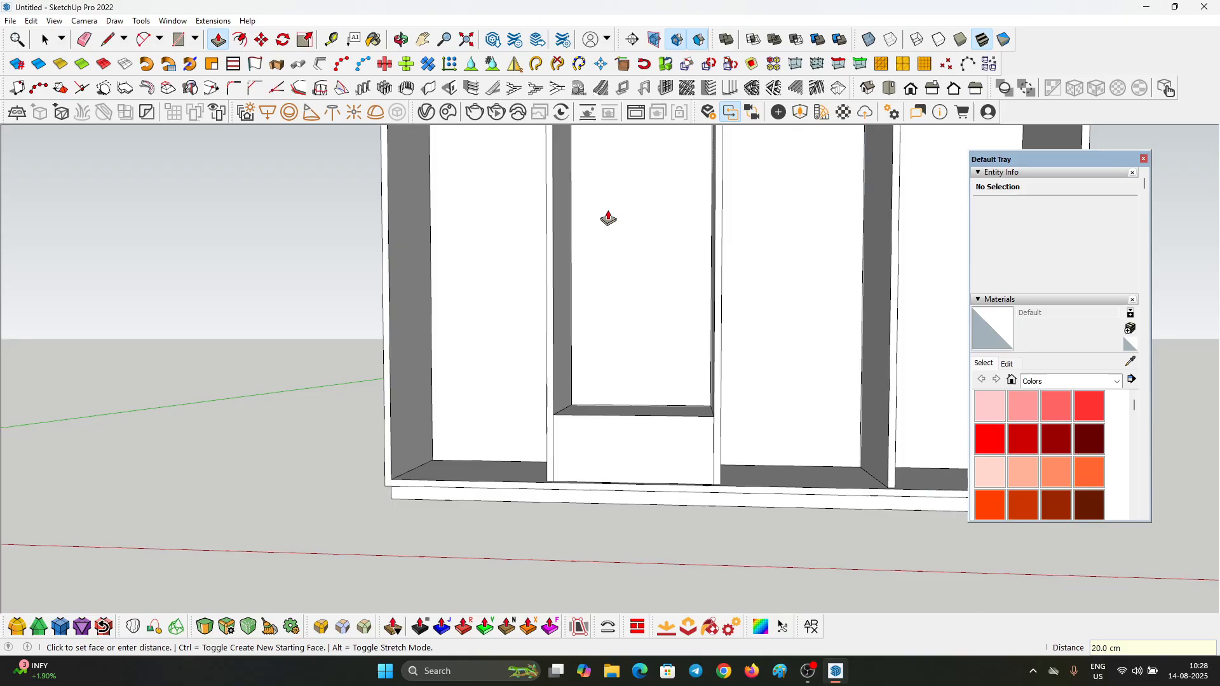
Step: Select all the connected geometry of the drawer box and turn it into a group
key("space")
scroll(707, 482, "up", 3)
left_click(679, 428)
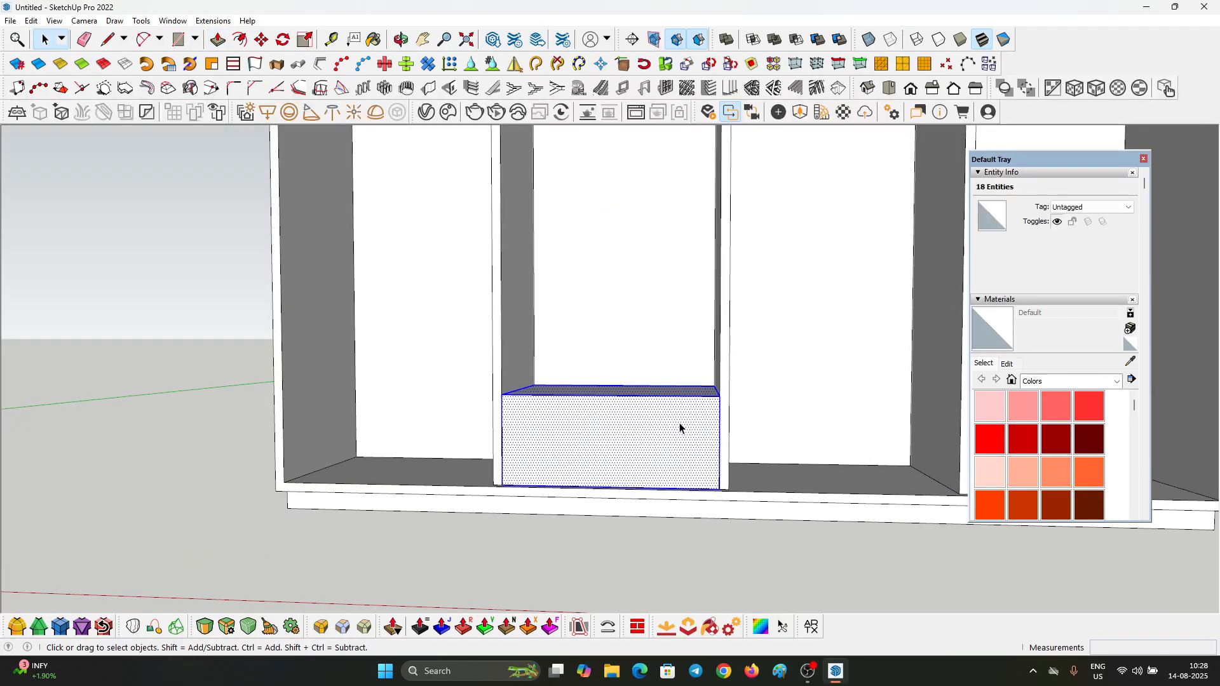
key("ctrl+g")
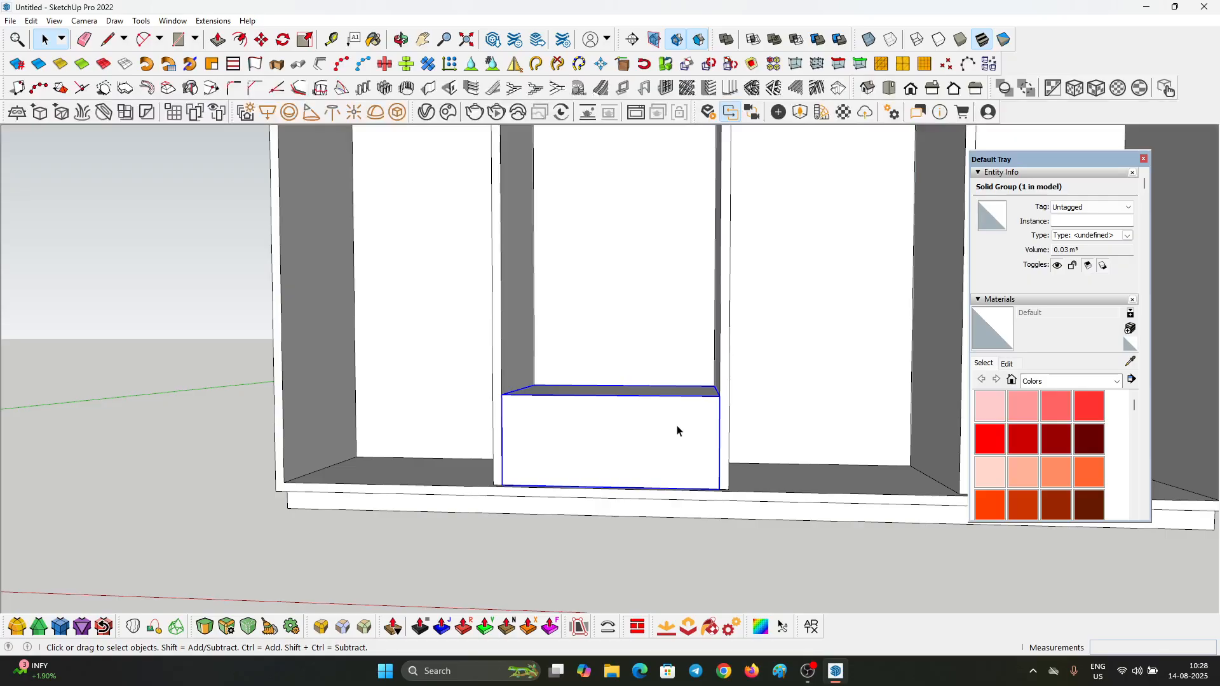
Step: Edit the drawer box group and push its front face inward, behind the front edges of the dividers
middle_click_drag(677, 431, 580, 428)
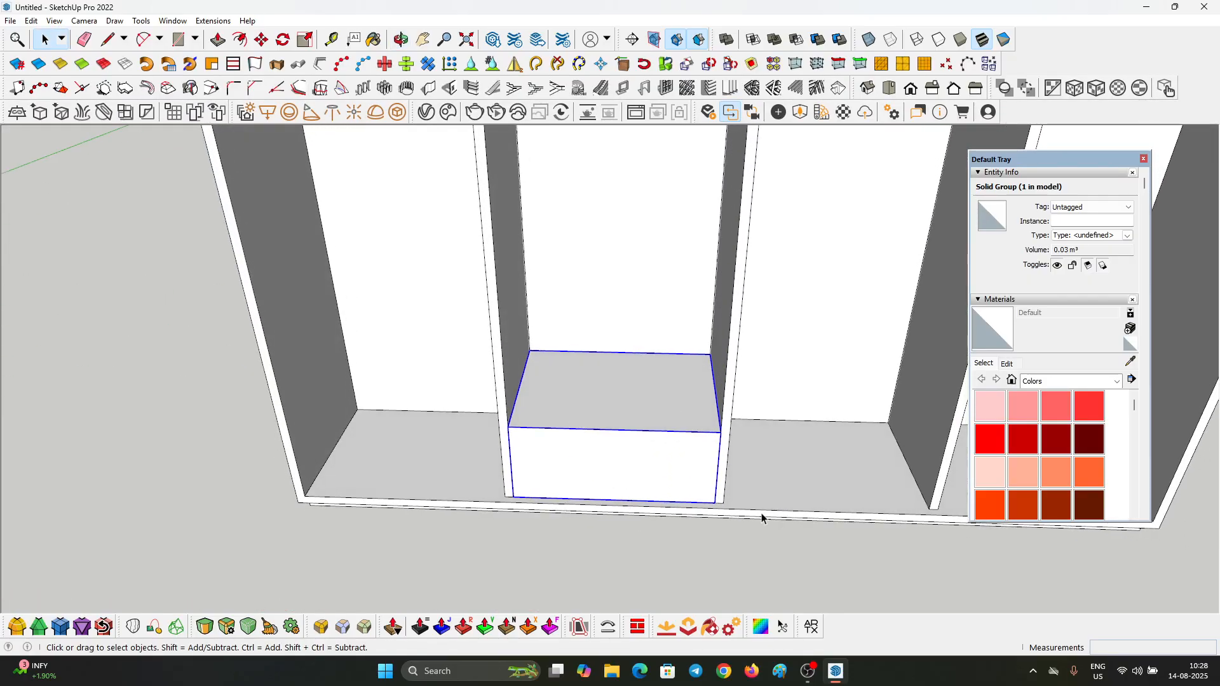
scroll(657, 469, "up", 3)
middle_click_drag(602, 480, 415, 354)
scroll(478, 395, "up", 3)
double_click(478, 394)
left_click(477, 394)
key("p")
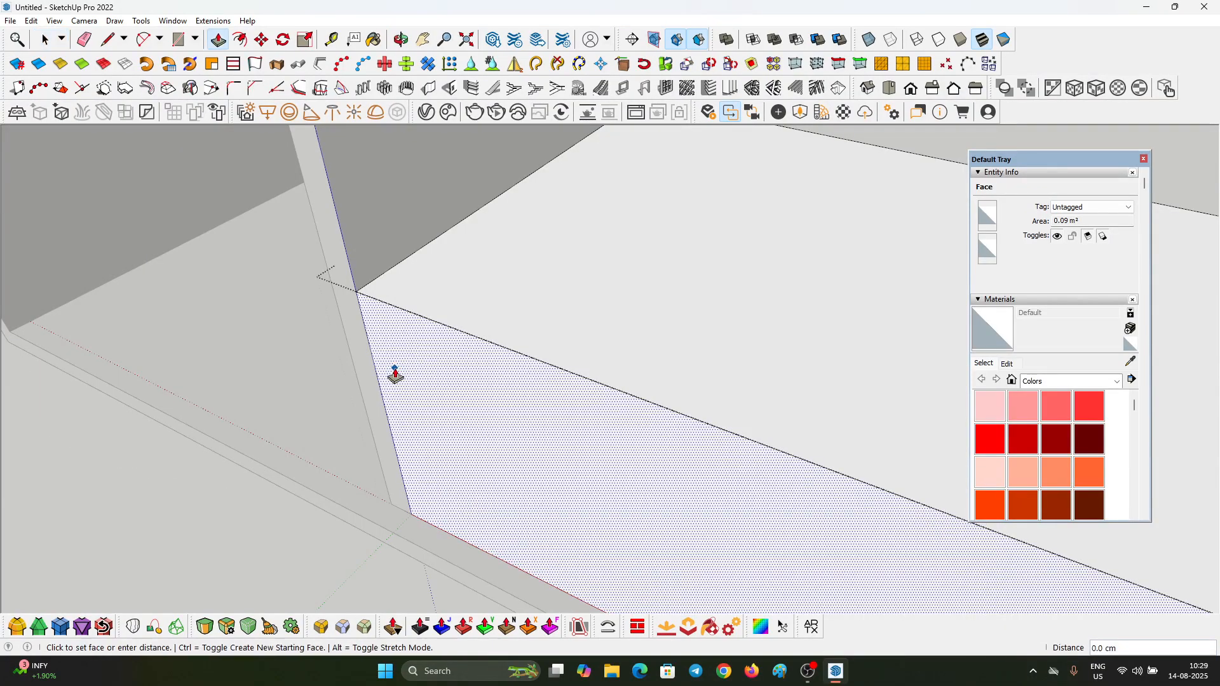
left_click(394, 375)
key("Return")
key("space")
scroll(398, 357, "down", 2)
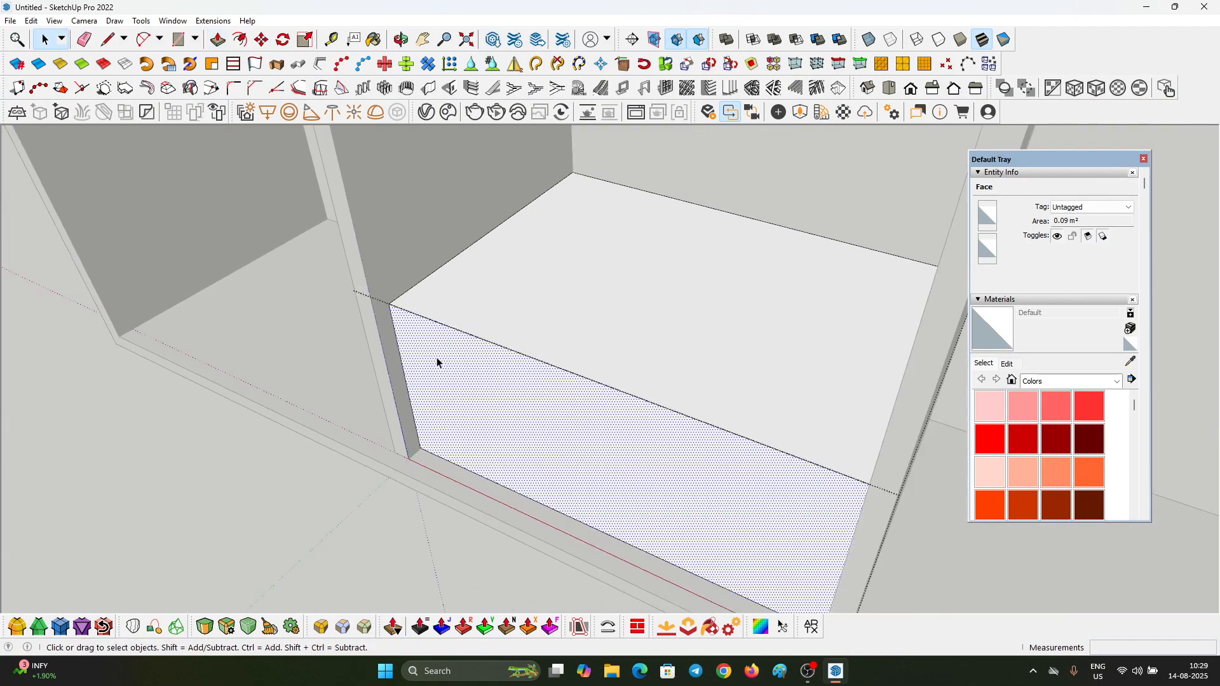
key("Escape")
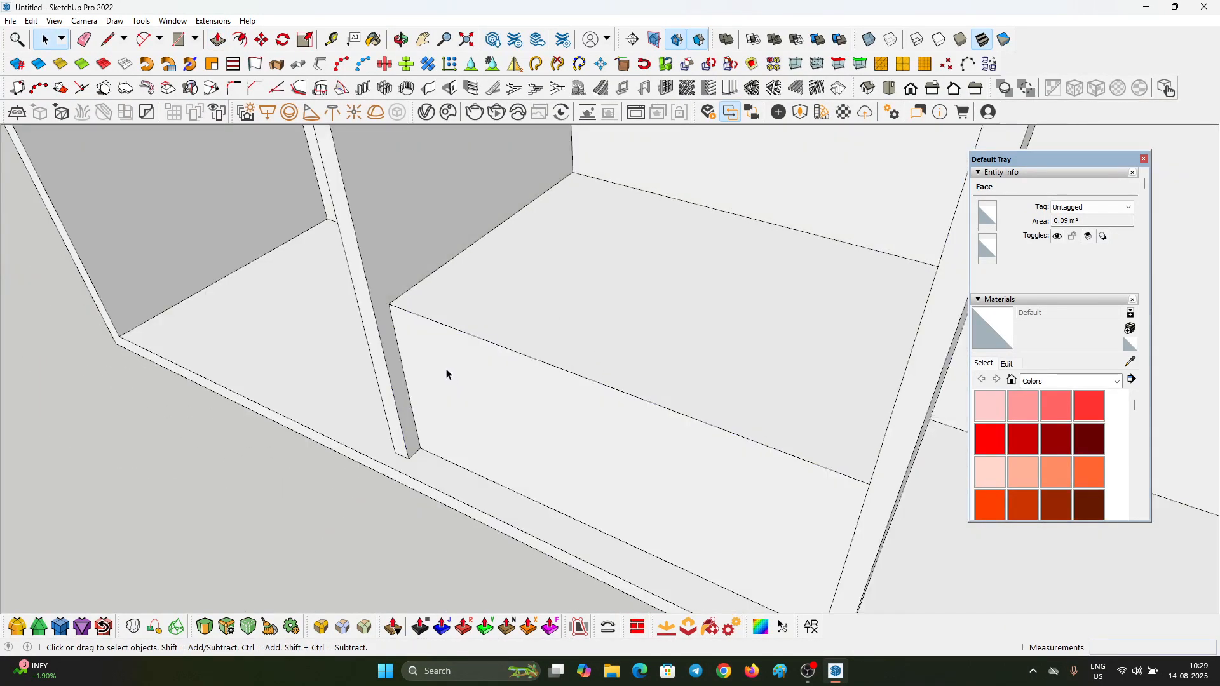
Step: Offset the outline of the loose face on the drawer box's front inward by about 0.2 cm
left_click(447, 374)
double_click(432, 351)
double_click(432, 351)
key("p")
scroll(421, 348, "up", 3)
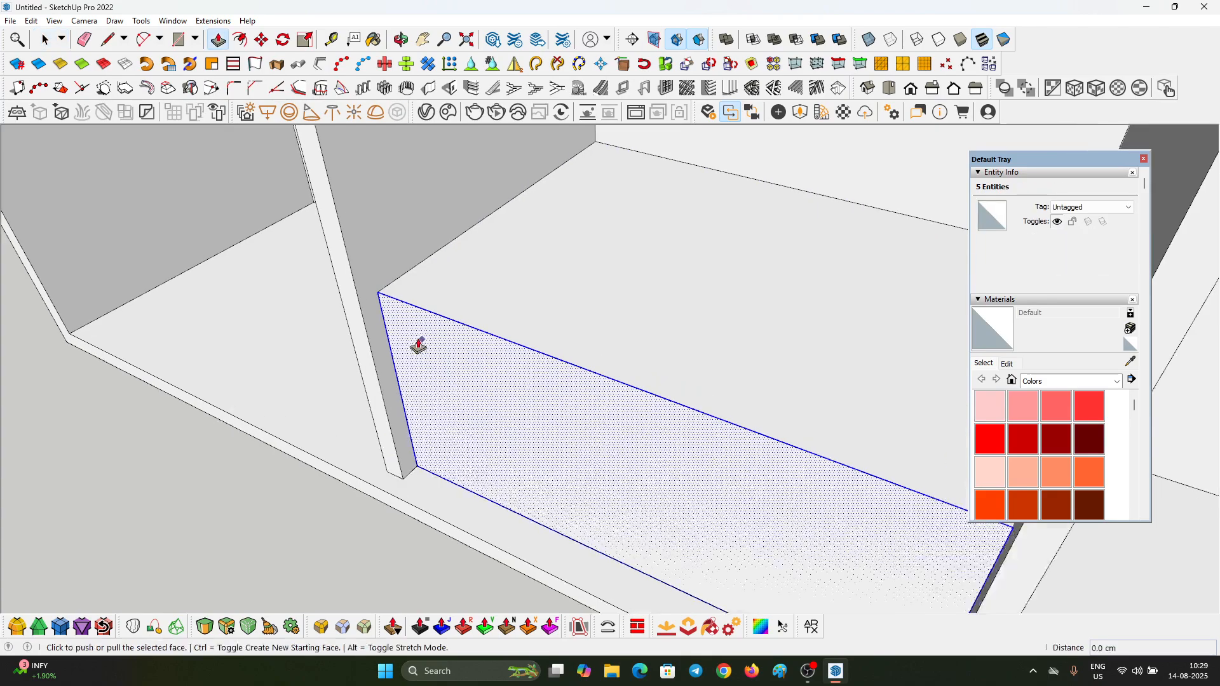
key("space")
scroll(372, 292, "up", 3)
key("f")
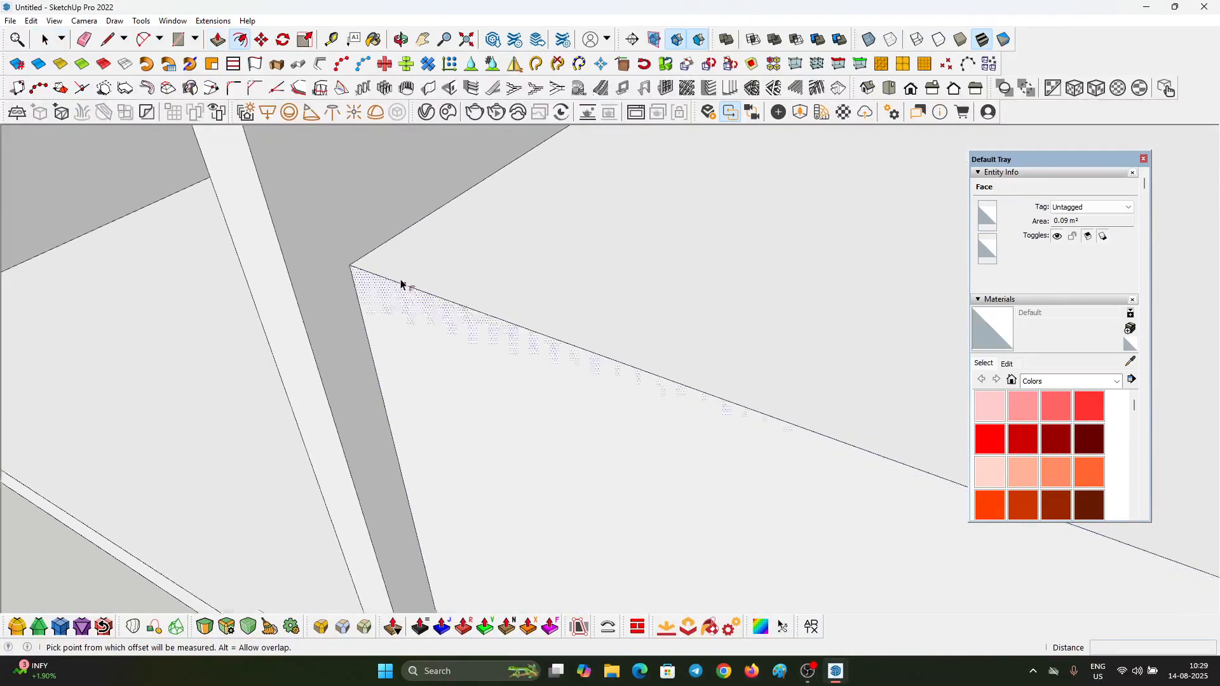
scroll(343, 273, "up", 2)
left_click(335, 271)
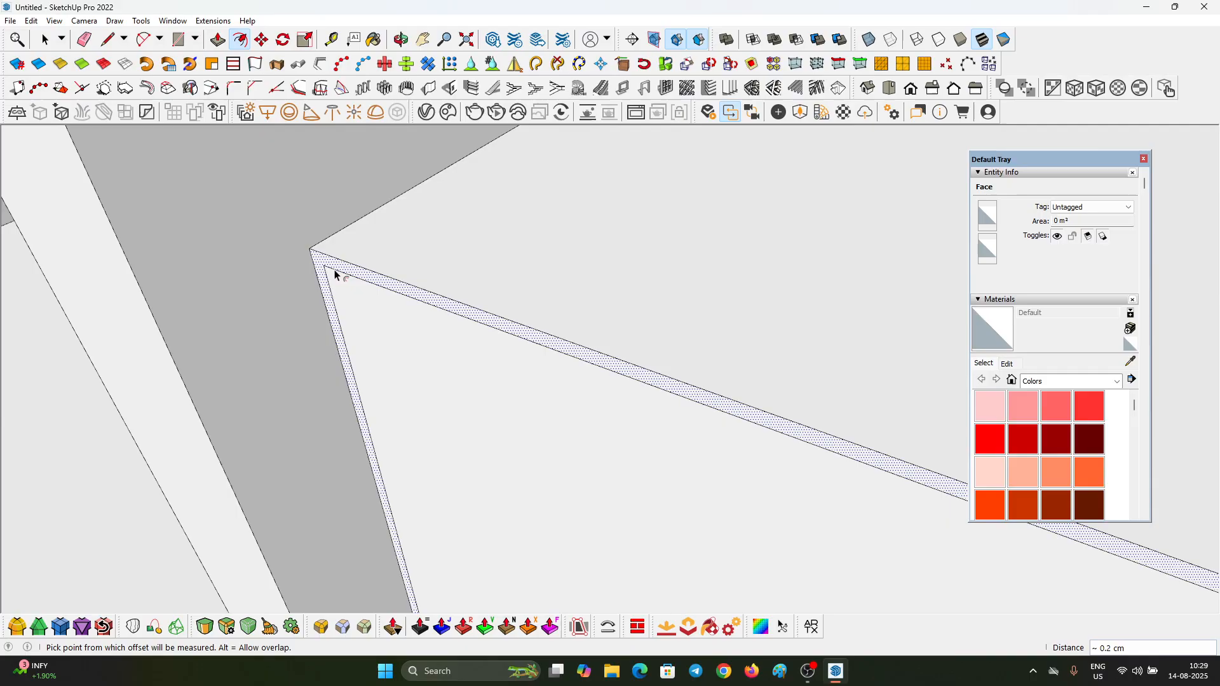
left_click(336, 273)
Step: Group the inset face with its edges and remove the narrow offset border around it
key("space")
scroll(381, 330, "up", 2)
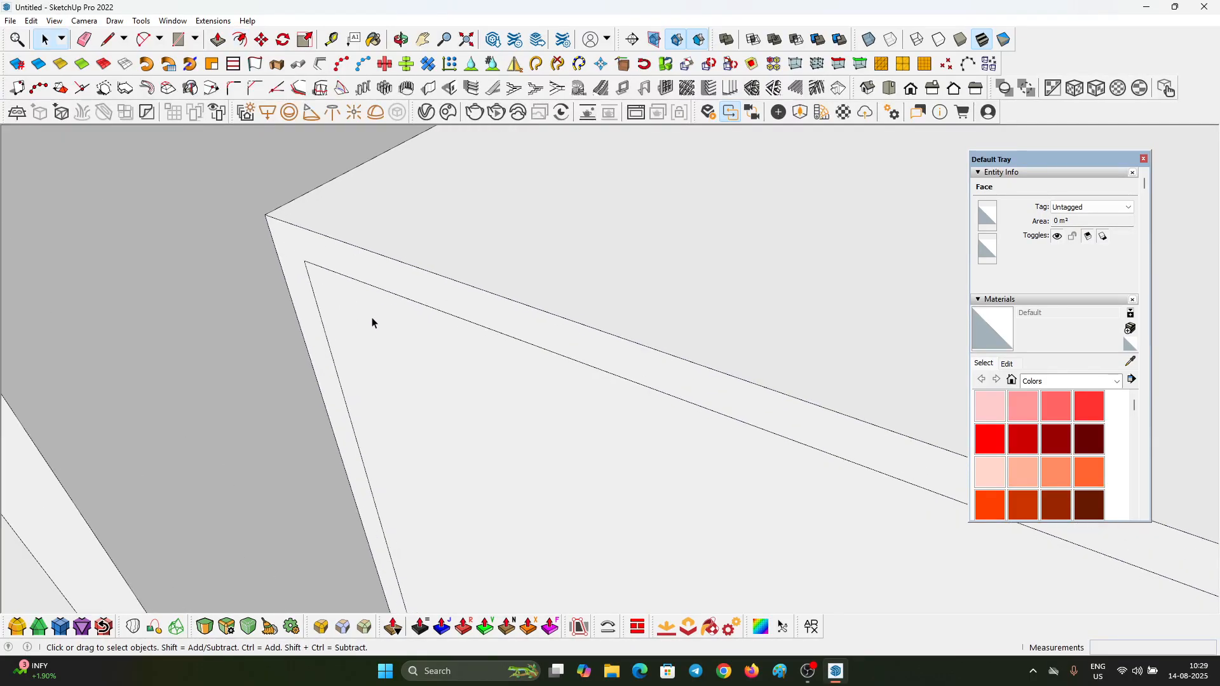
double_click(375, 330)
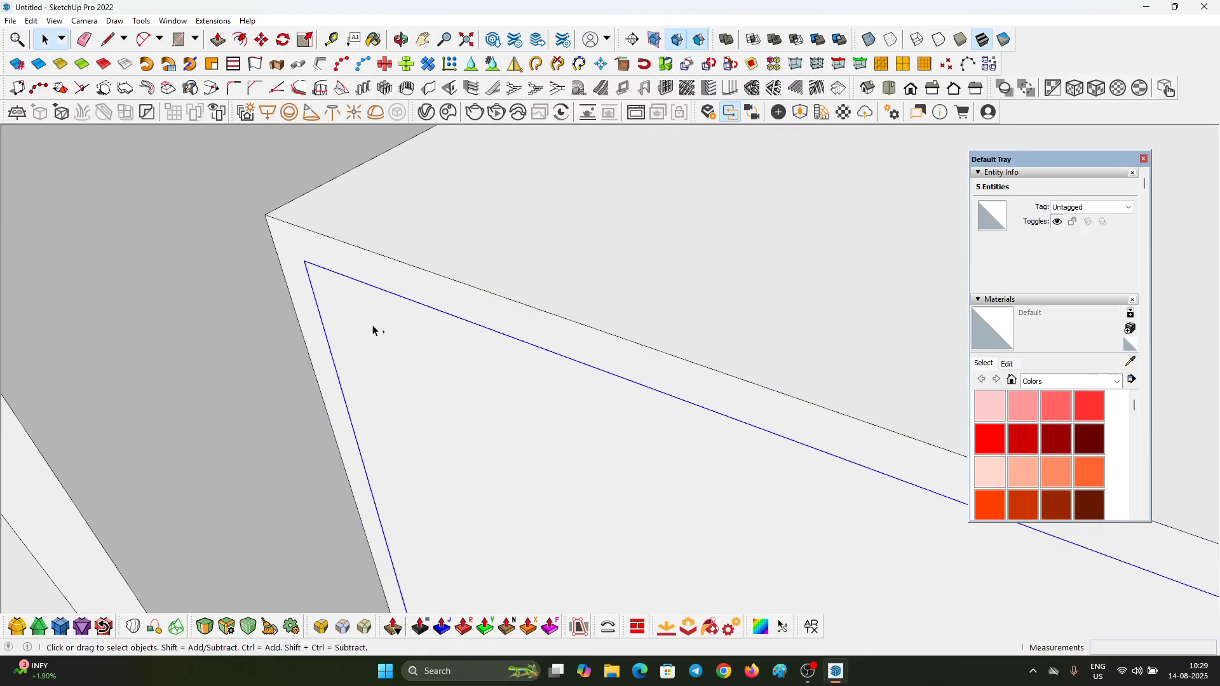
left_click(335, 252)
key("Delete")
scroll(340, 258, "down", 4)
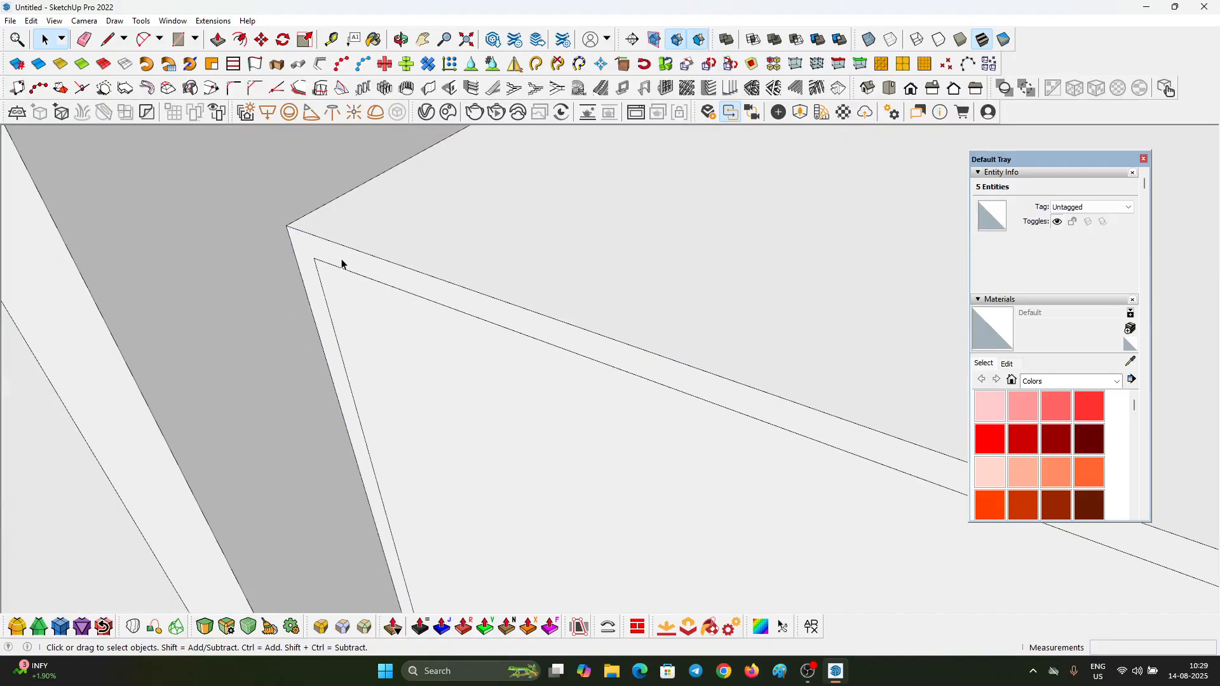
Step: Edit the inset face and Push/Pull it outward to the divider's front edge to form the drawer front
double_click(396, 355)
scroll(389, 311, "down", 2)
left_click(402, 329)
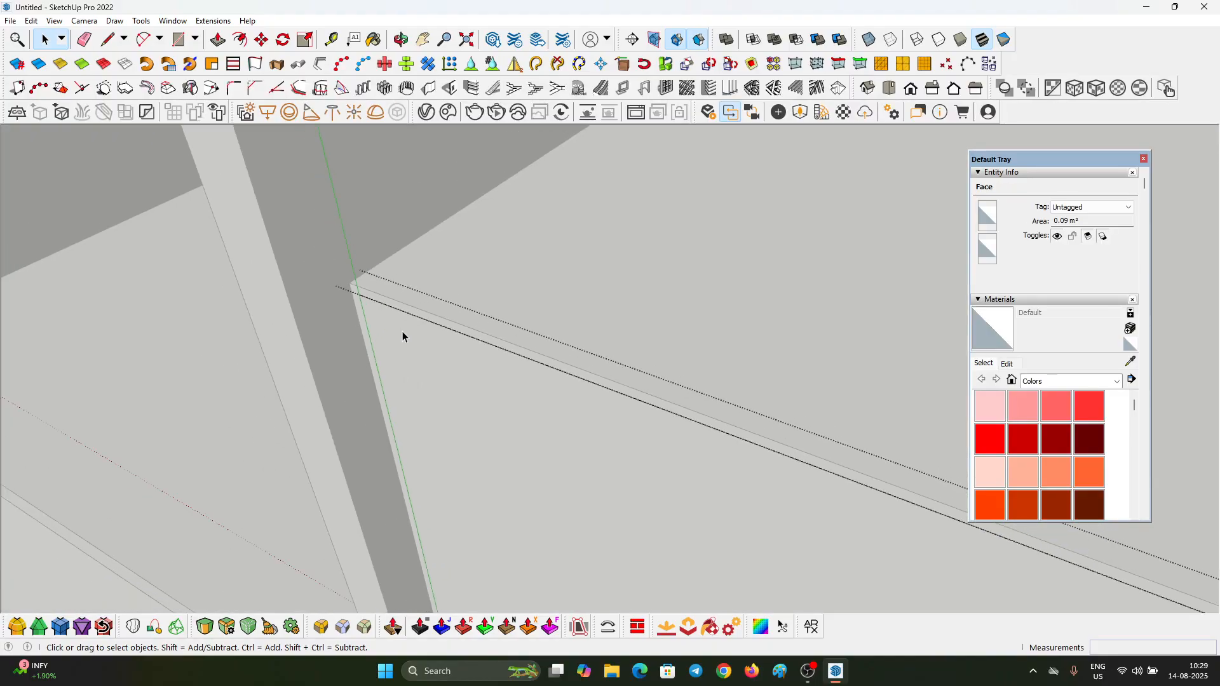
key("p")
left_click(384, 327)
left_click(262, 261)
key("space")
left_click(438, 282)
scroll(439, 282, "down", 6)
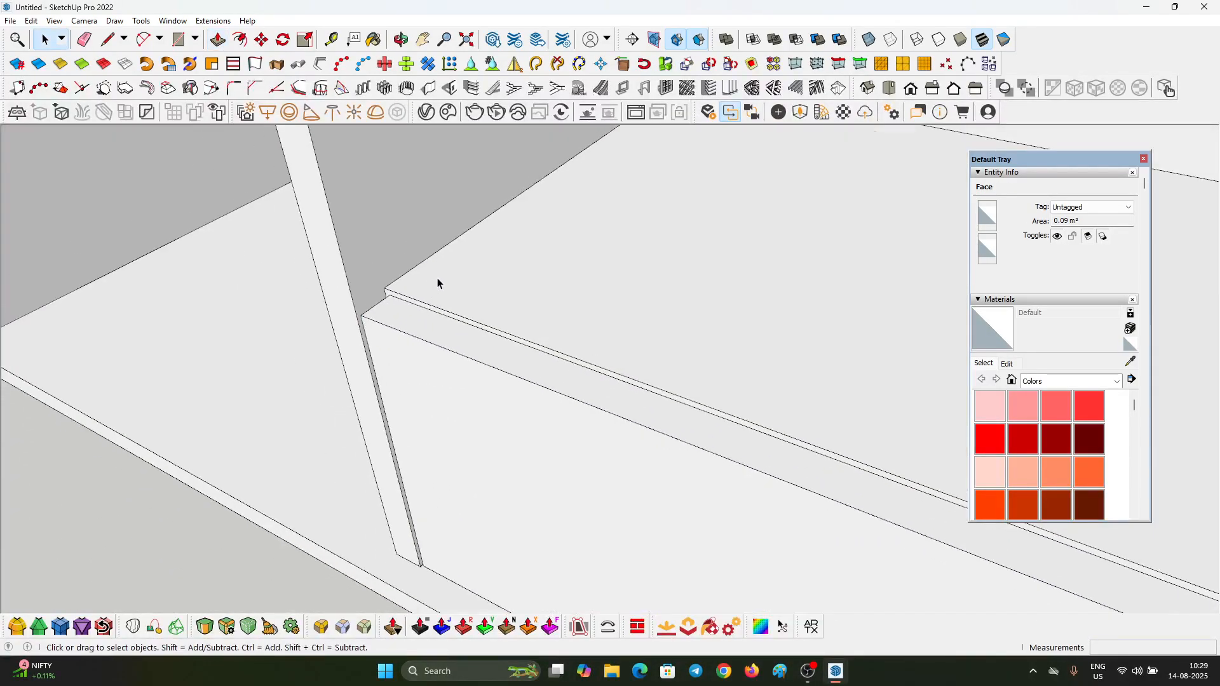
Step: Select the drawer box and its front panel and combine them into one group
middle_click_drag(438, 284, 694, 393)
scroll(692, 394, "down", 3)
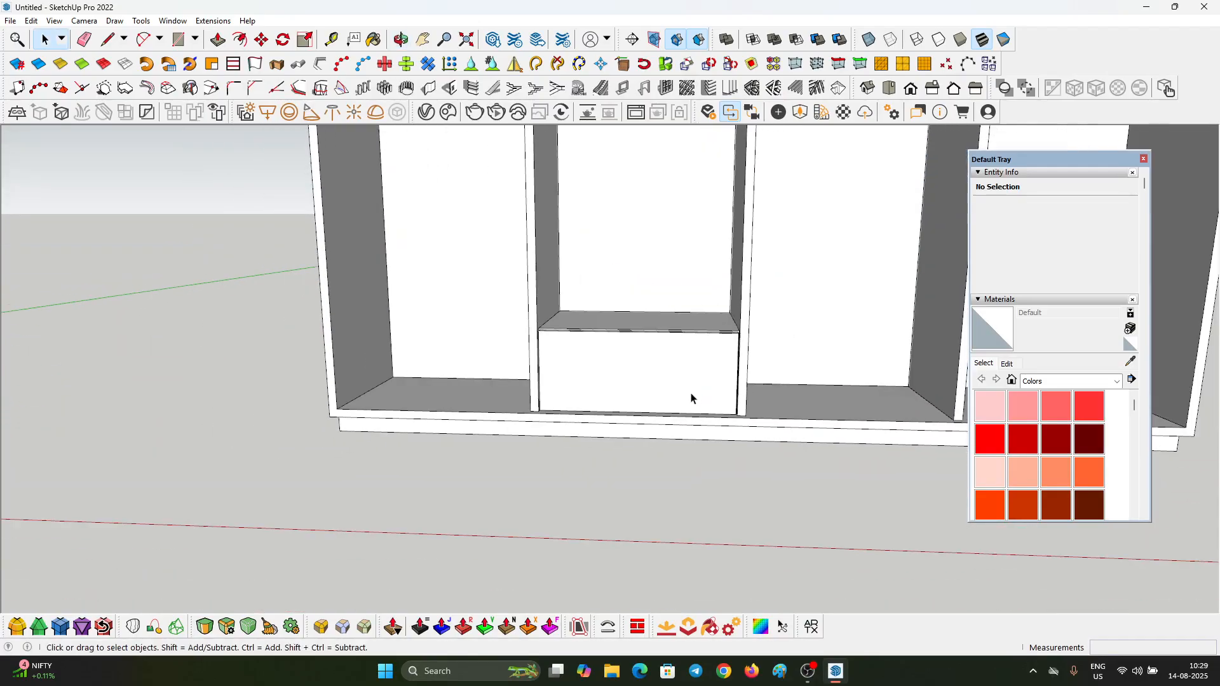
left_click(613, 354)
scroll(626, 331, "up", 4)
middle_click_drag(651, 329, 593, 362)
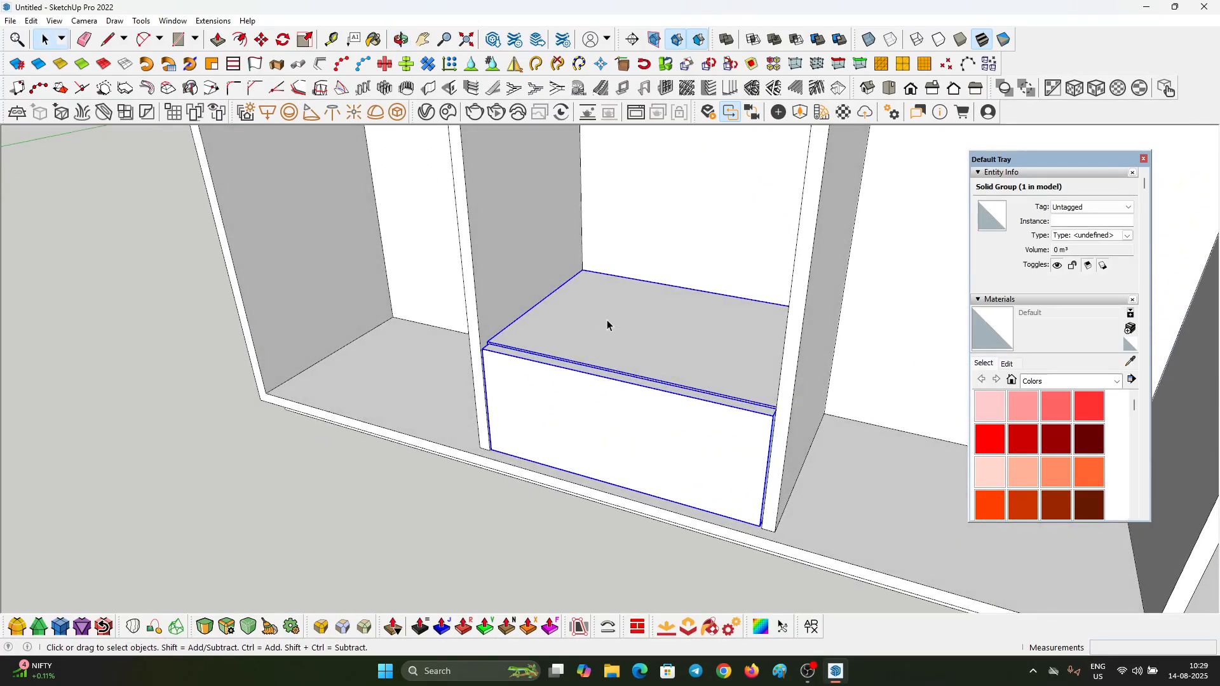
key("ctrl+g")
Step: Copy the drawer group upward within the same compartment, using its upper back corner as the base point
scroll(715, 338, "down", 3)
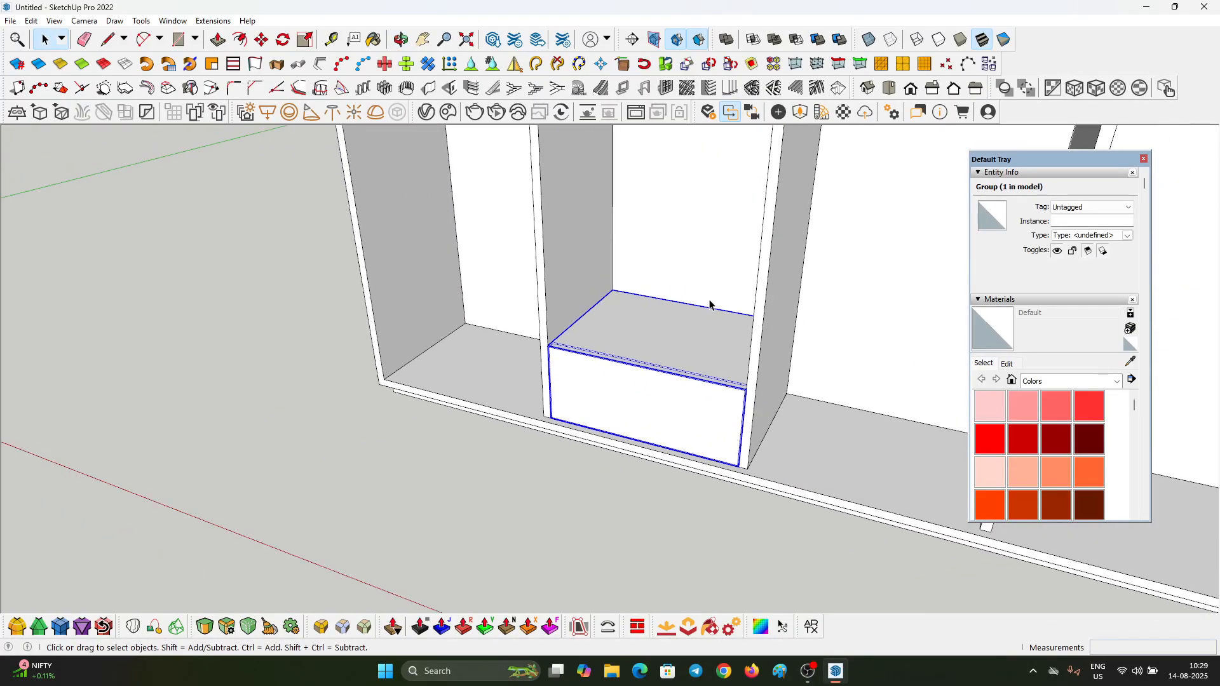
key("m")
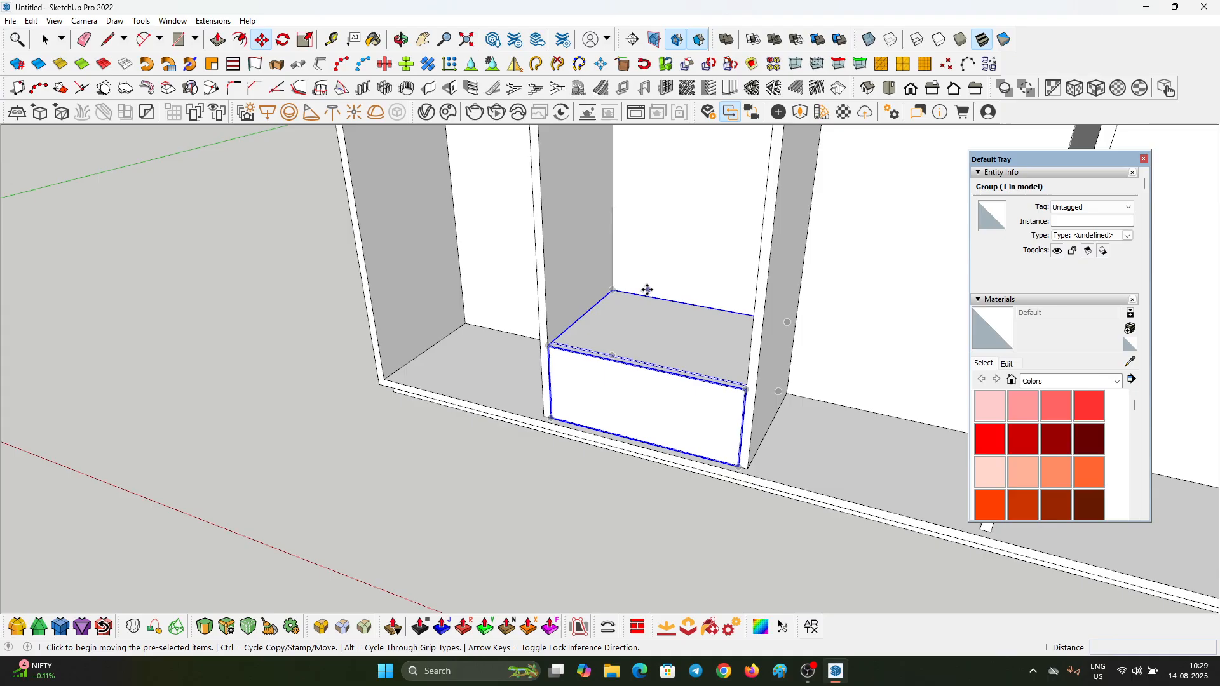
left_click(613, 290)
key("ctrl")
scroll(719, 342, "down", 2)
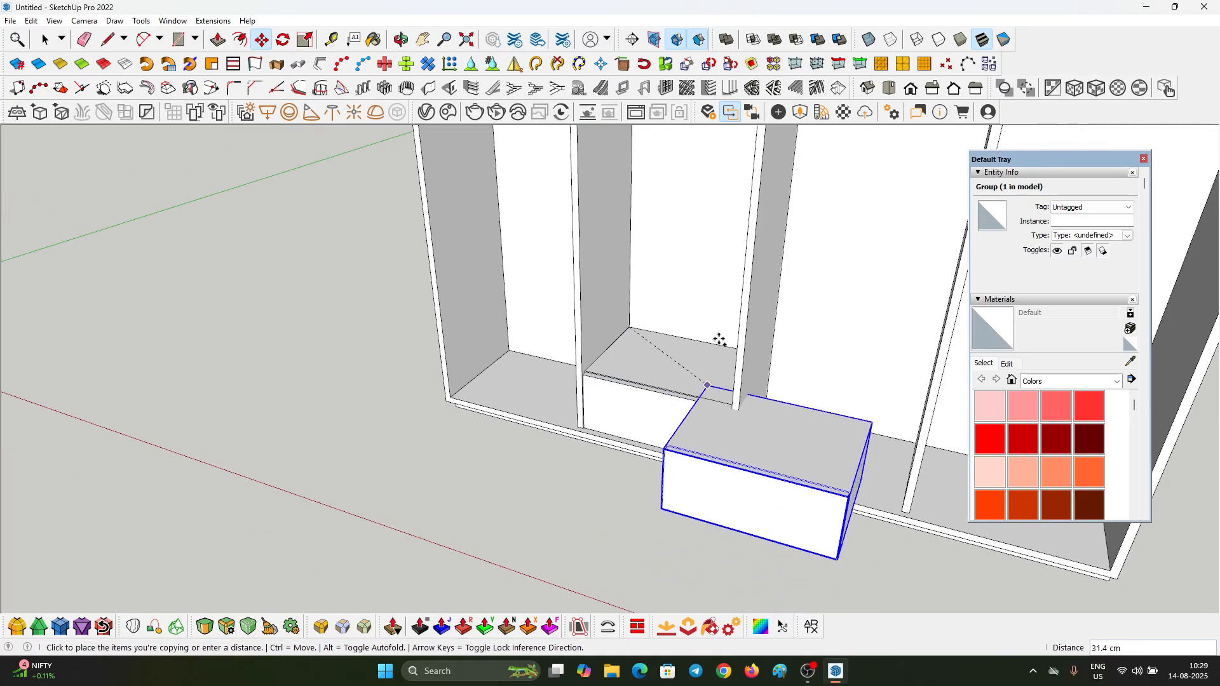
left_click(631, 197)
scroll(606, 401, "down", 1)
middle_click_drag(659, 324, 655, 3)
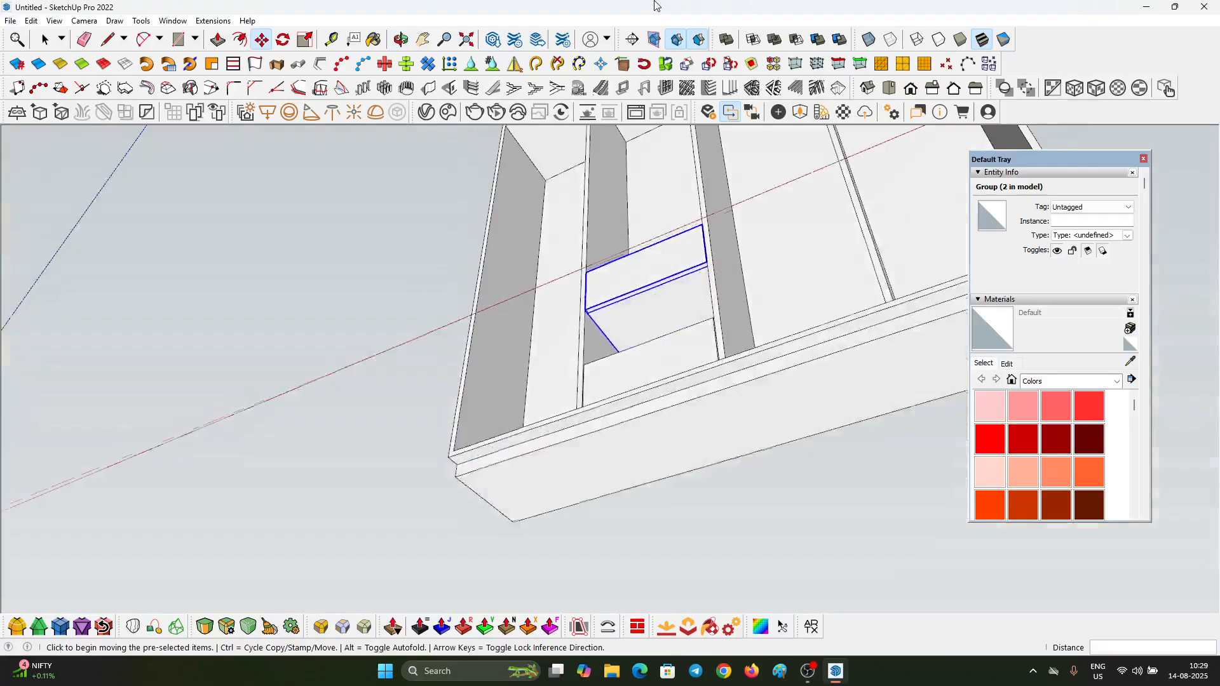
Step: Move the copied drawer down onto the first one and shift it about 0.2 cm to align their corners
scroll(621, 309, "up", 7)
middle_click_drag(636, 380, 649, 427)
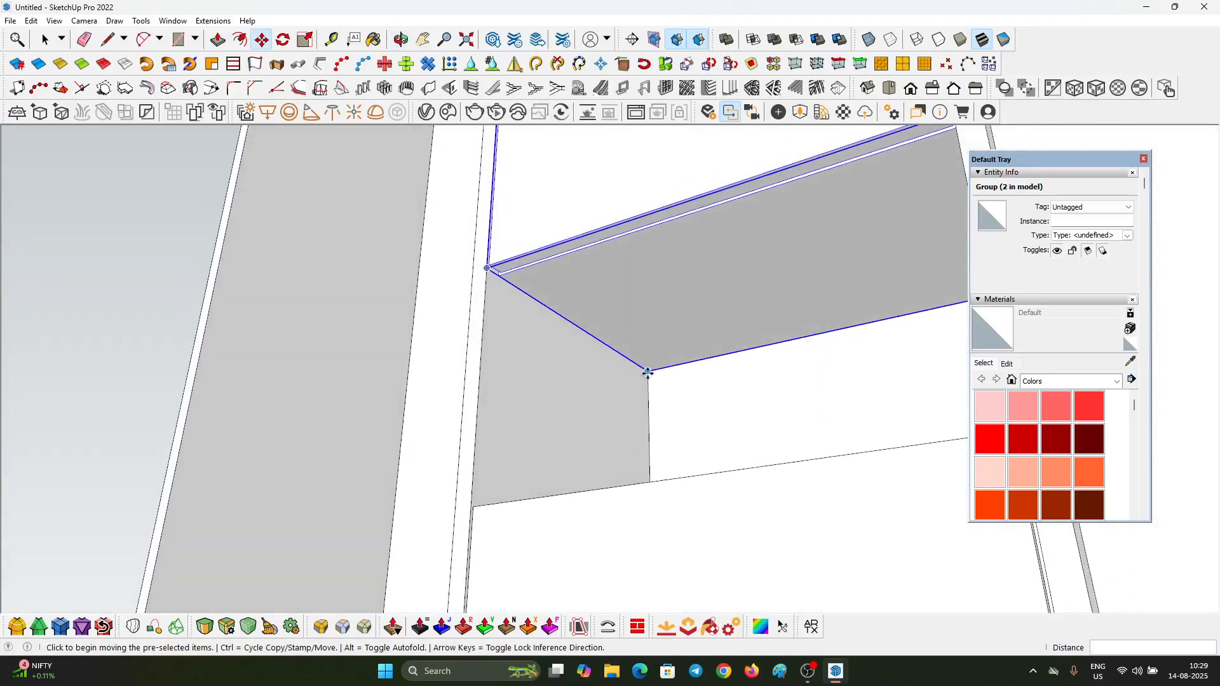
left_click(646, 374)
left_click(501, 503)
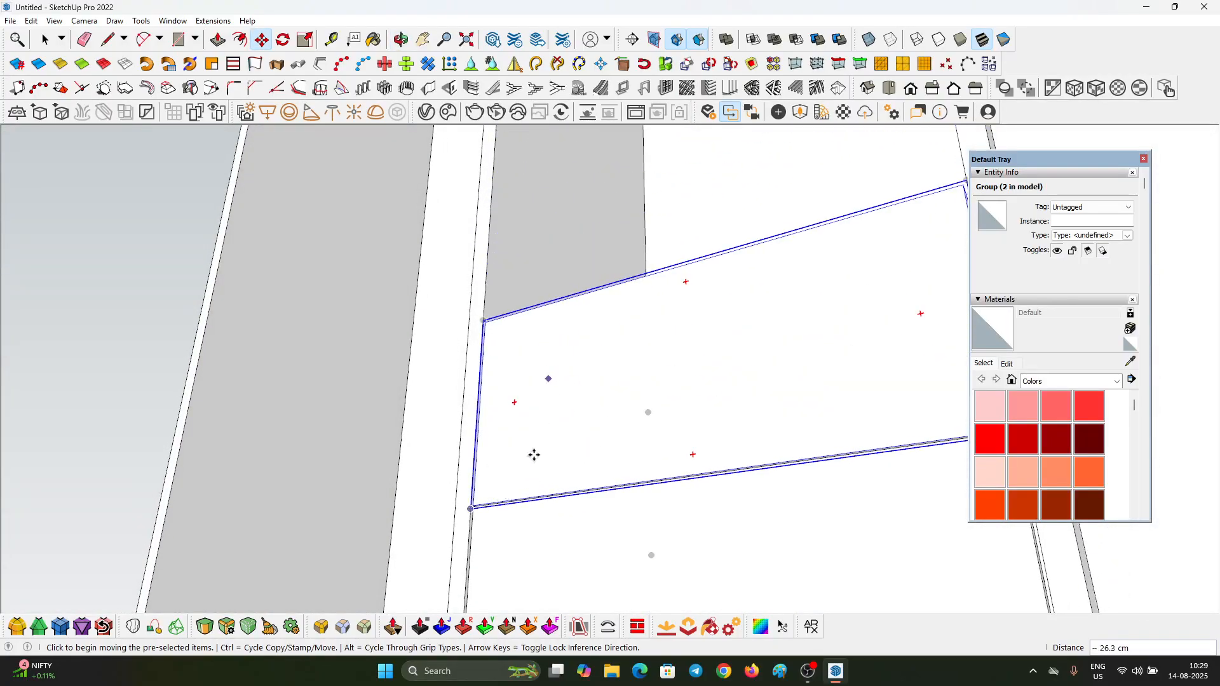
scroll(466, 504, "up", 4)
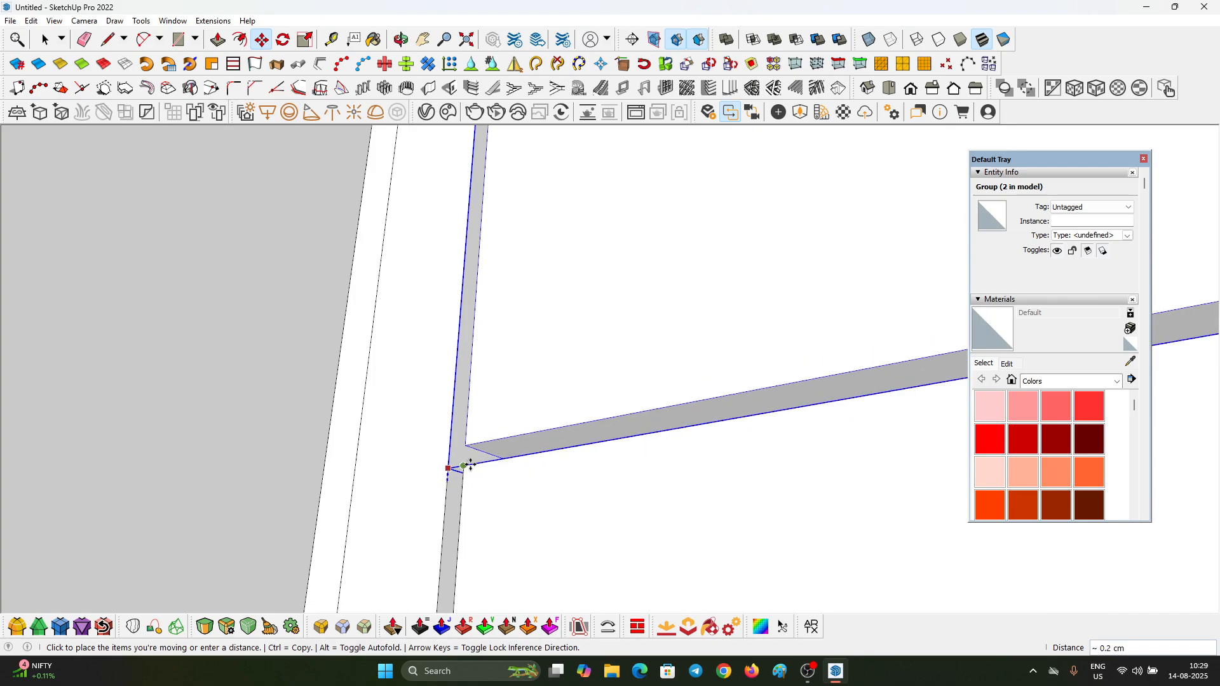
left_click(463, 463)
scroll(493, 376, "down", 6)
key("space")
scroll(583, 422, "down", 5)
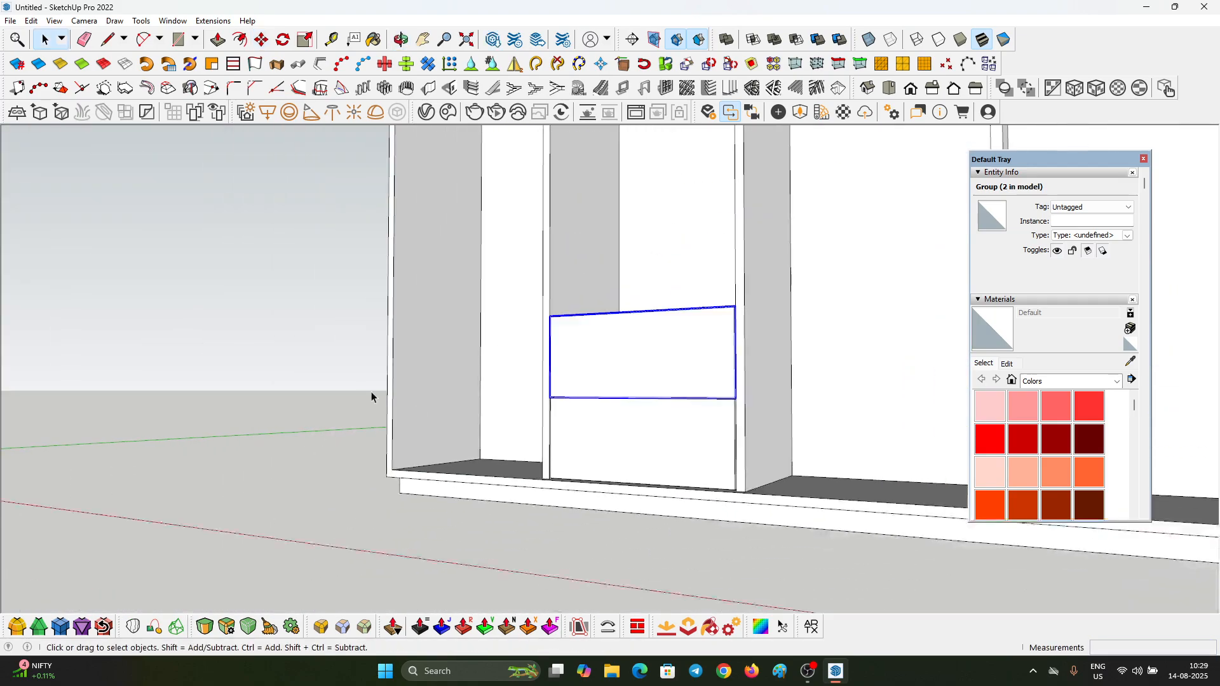
left_click(371, 391)
Step: Select both stacked drawers and copy them into the third compartment, using their upper back corner as the base point
middle_click_drag(546, 448, 749, 422)
scroll(614, 488, "down", 4)
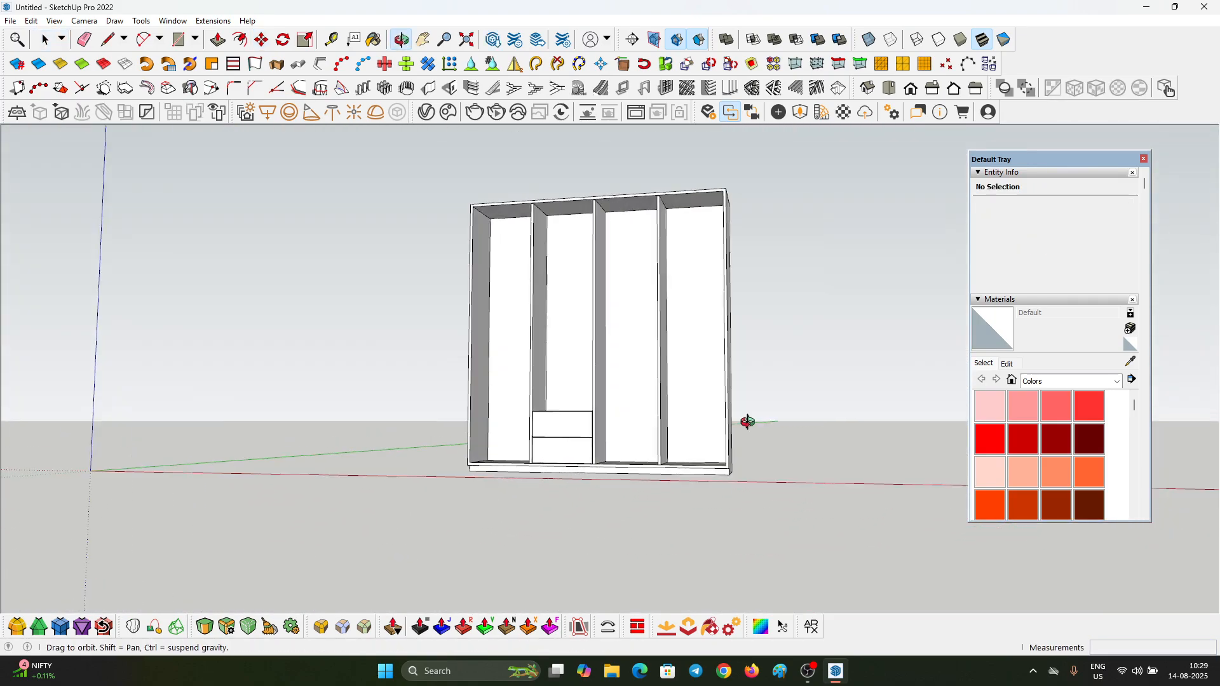
scroll(593, 443, "up", 3)
middle_click_drag(593, 443, 702, 473)
scroll(703, 474, "down", 2)
middle_click_drag(703, 474, 683, 430)
left_click_drag(488, 356, 640, 467)
scroll(621, 378, "up", 5)
middle_click_drag(620, 376, 547, 551)
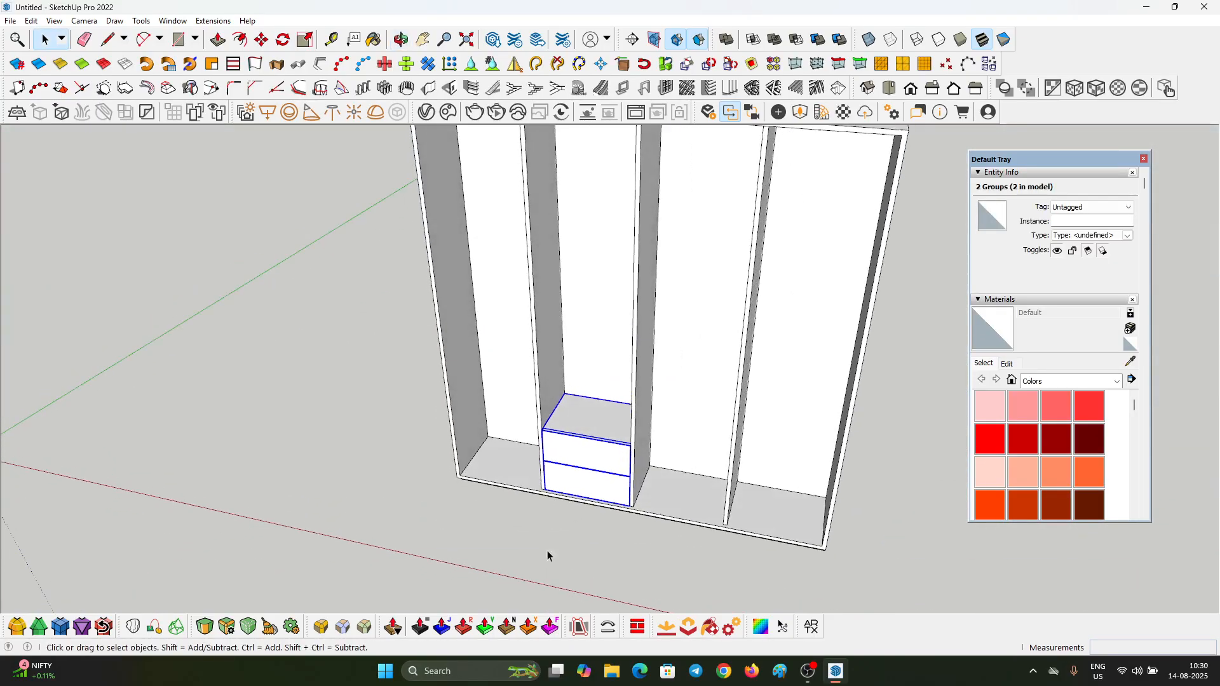
scroll(573, 351, "up", 5)
key("m")
key("ctrl")
left_click(557, 432)
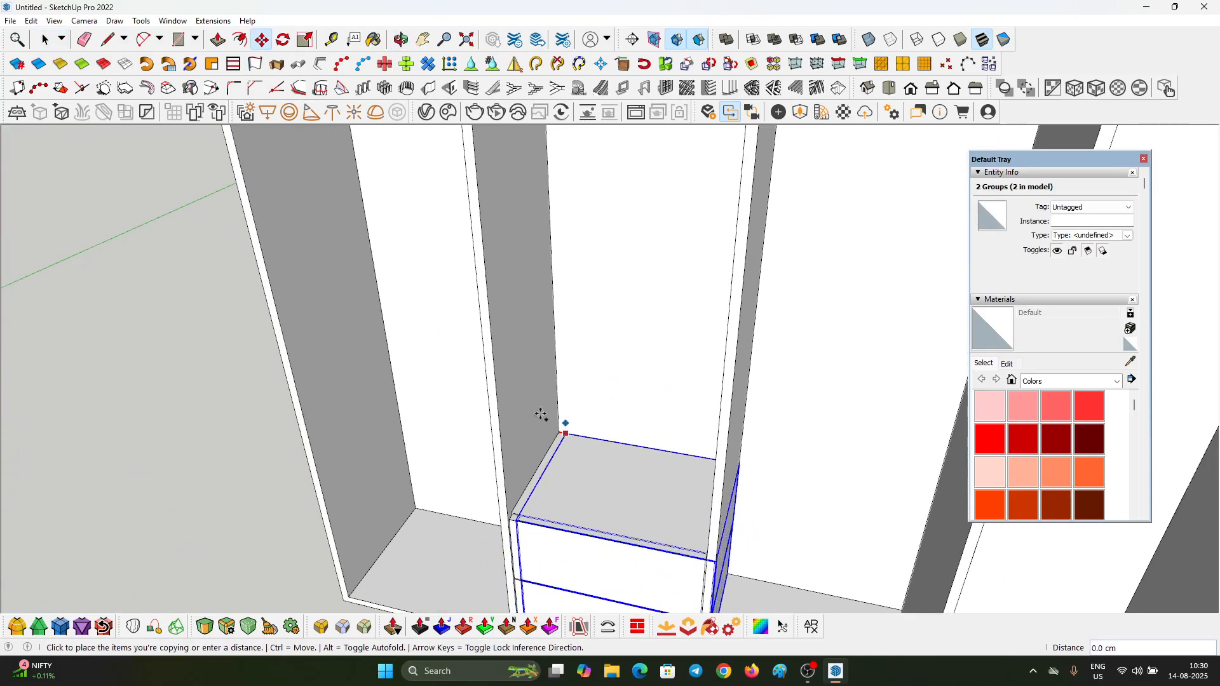
scroll(673, 445, "down", 3)
scroll(649, 427, "up", 3)
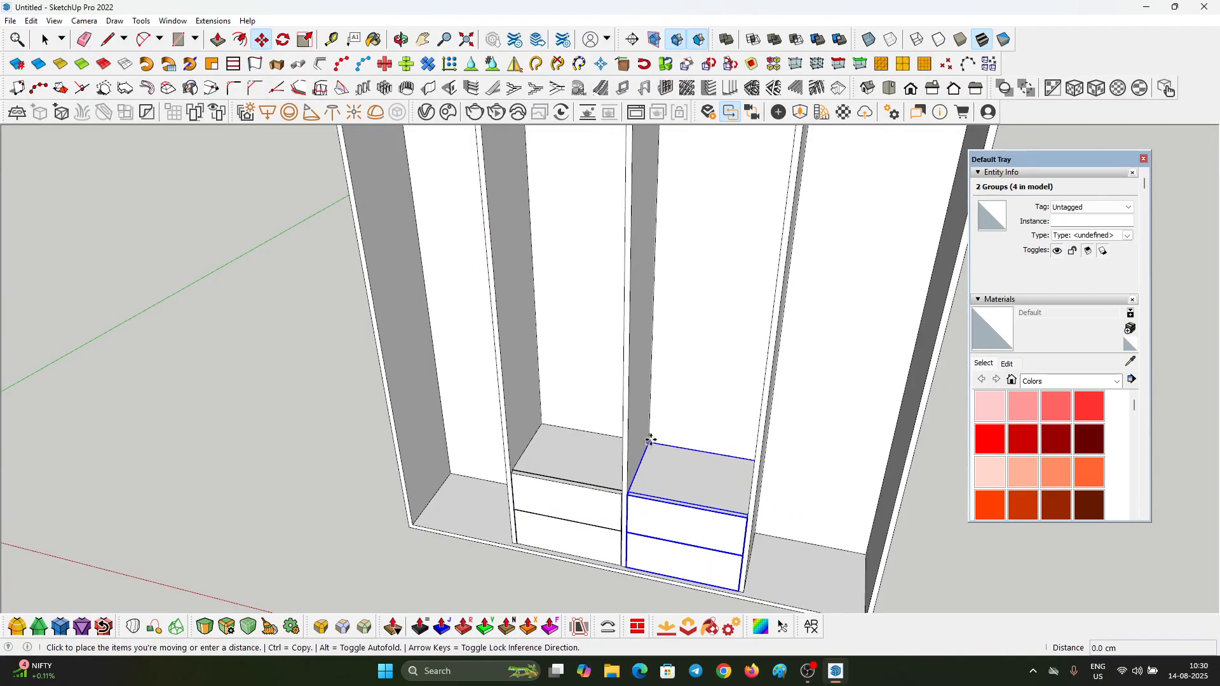
Step: Copy the drawer pair upward in the third compartment and move it down onto the lower pair, aligning the back corners
left_click(654, 196)
middle_click_drag(654, 196, 654, 158)
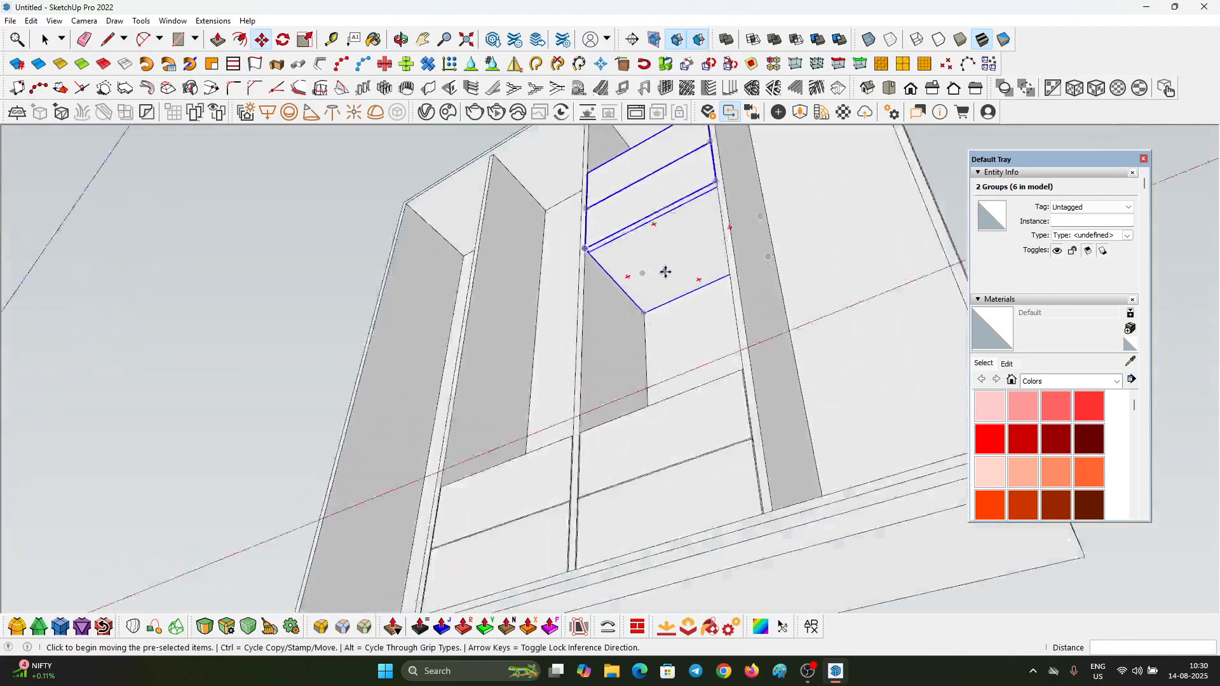
scroll(637, 318, "up", 4)
left_click(628, 329)
middle_click_drag(635, 223, 634, 278)
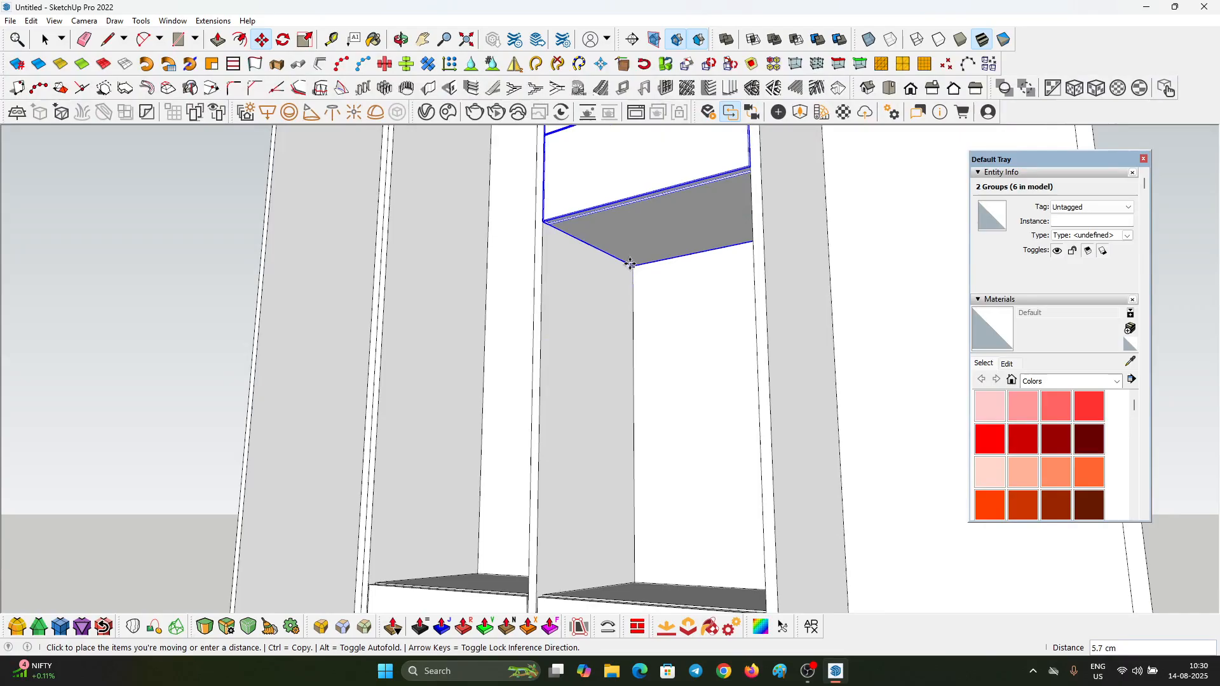
middle_click_drag(640, 230, 658, 368)
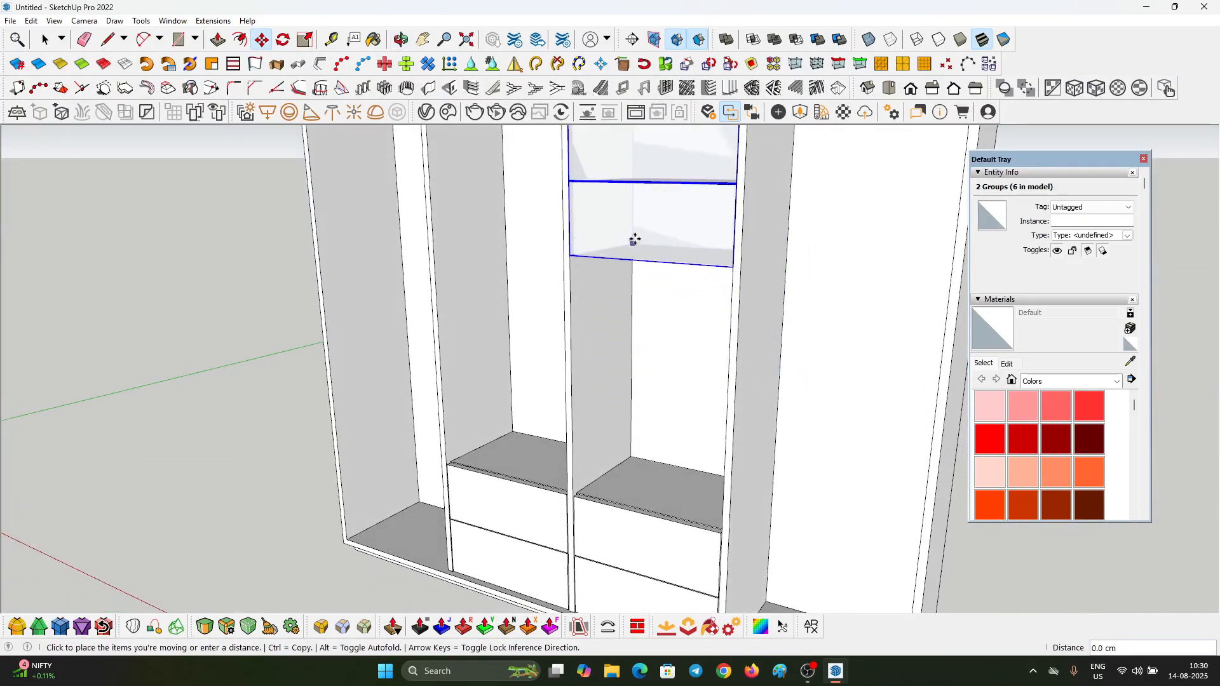
left_click(650, 496)
Step: Examine the stacked drawers in the two middle compartments and how their fronts line up
scroll(653, 493, "down", 5)
middle_click_drag(653, 492, 626, 293)
scroll(626, 493, "down", 4)
left_click(626, 534)
scroll(600, 497, "up", 7)
scroll(544, 467, "down", 2)
middle_click_drag(545, 466, 554, 507)
scroll(507, 462, "up", 3)
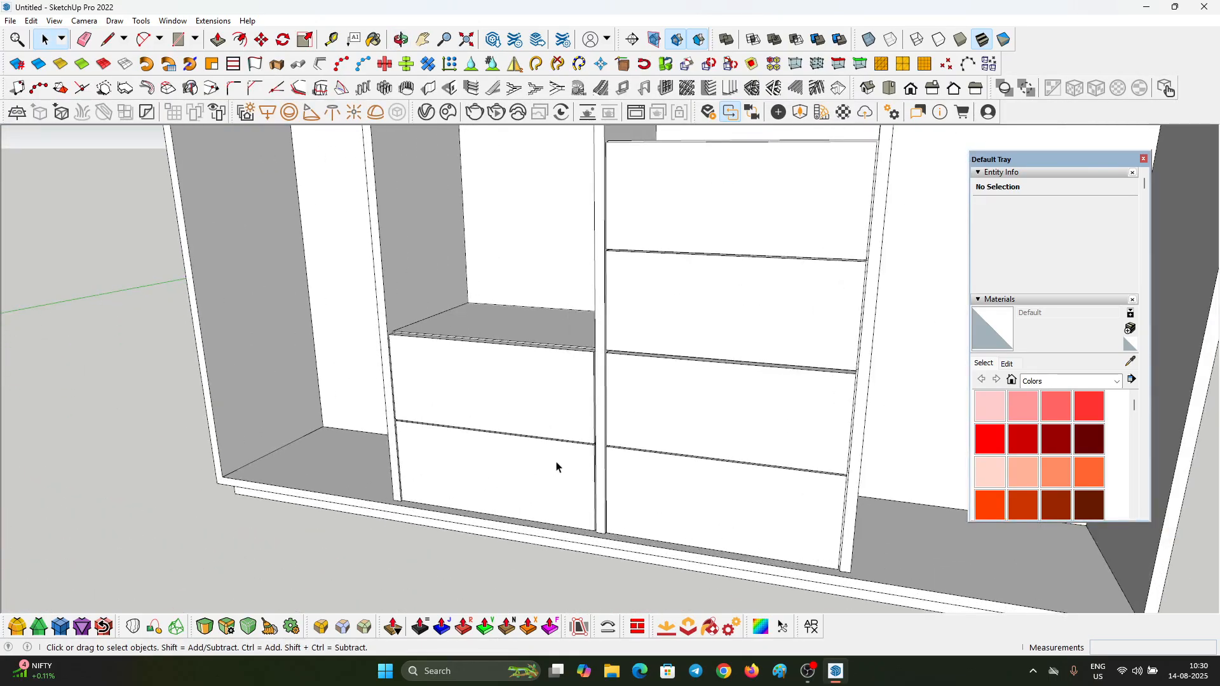
scroll(555, 467, "down", 6)
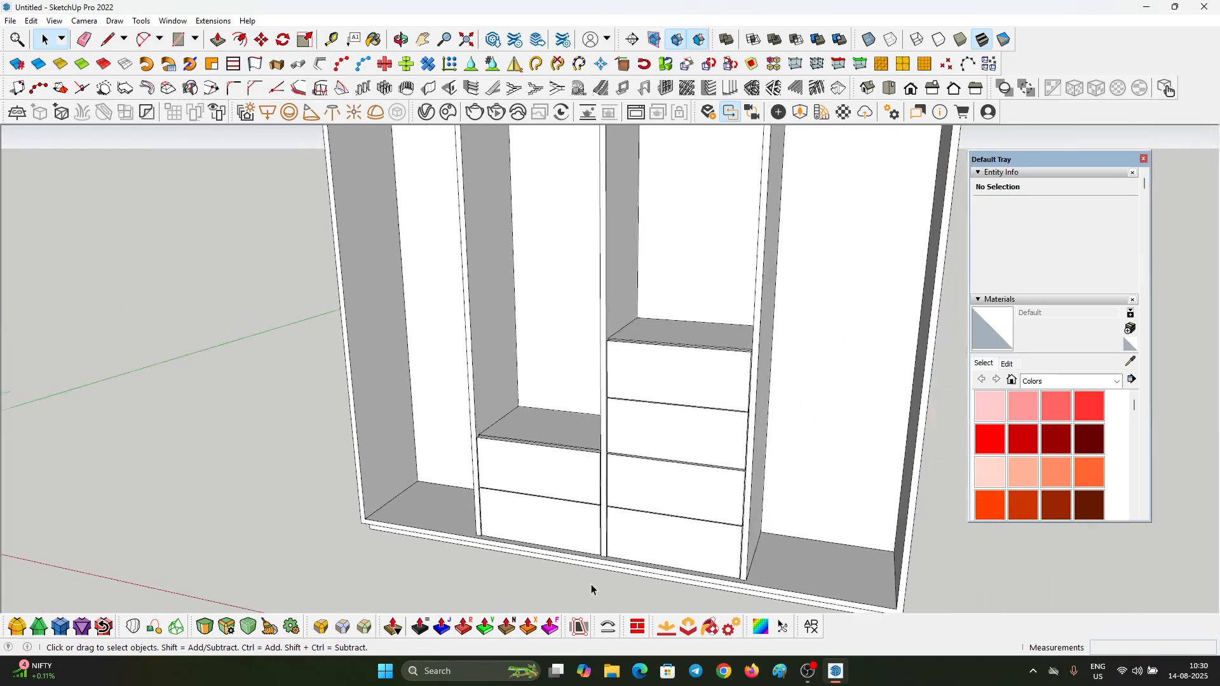
scroll(509, 336, "up", 2)
scroll(509, 337, "up", 2)
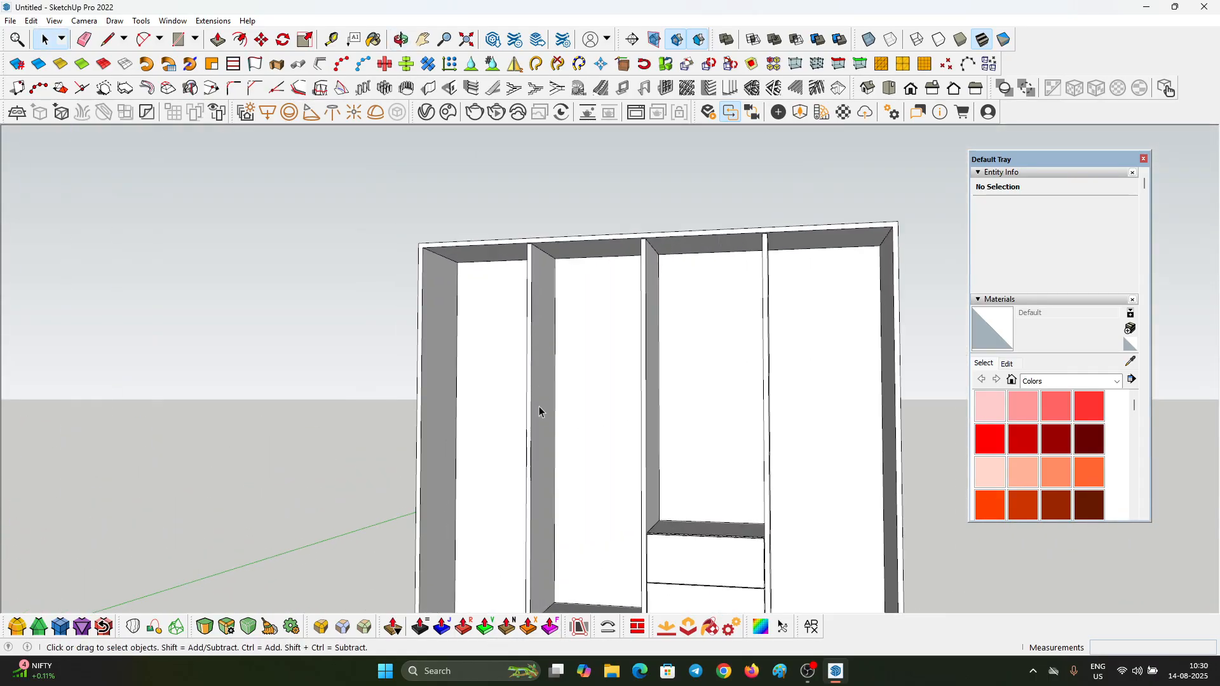
Step: Draw a 196 × 201 cm rectangle over the cabinet's front opening between its diagonally opposite inner corners
middle_click_drag(539, 411, 599, 212)
scroll(473, 280, "up", 3)
key("r")
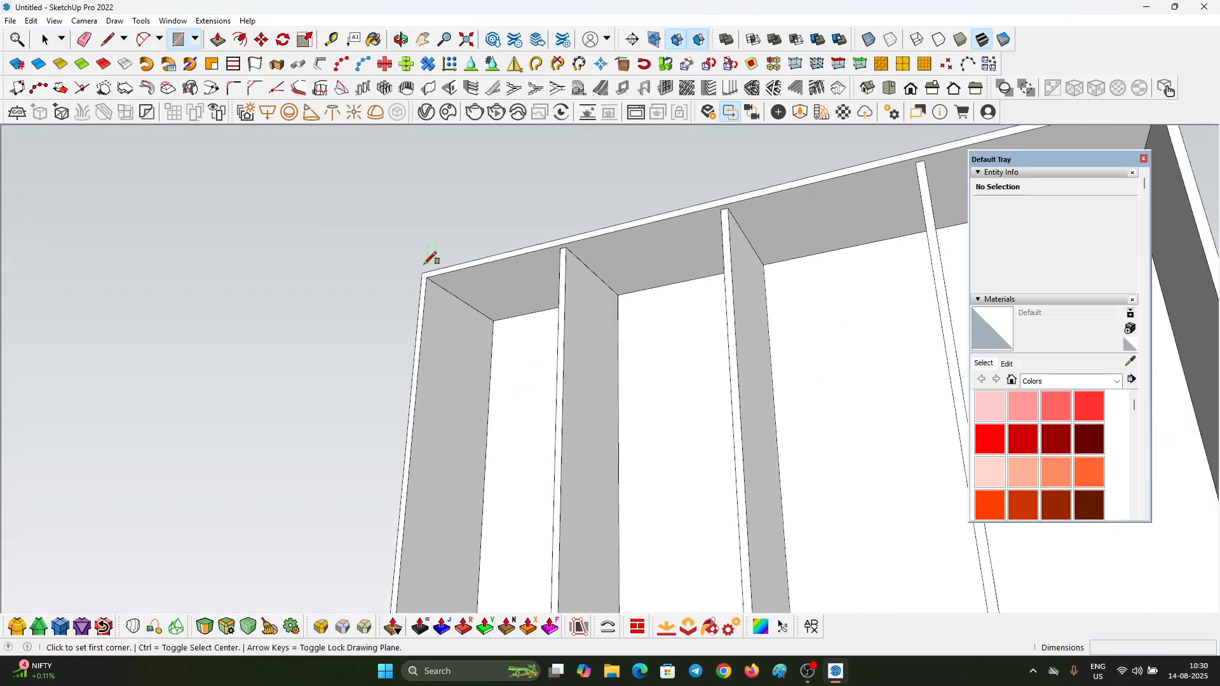
scroll(428, 281, "up", 2)
left_click(429, 280)
scroll(486, 210, "down", 2)
middle_click_drag(488, 212, 540, 407)
scroll(491, 256, "down", 5)
middle_click_drag(585, 318, 472, 121)
scroll(485, 273, "up", 3)
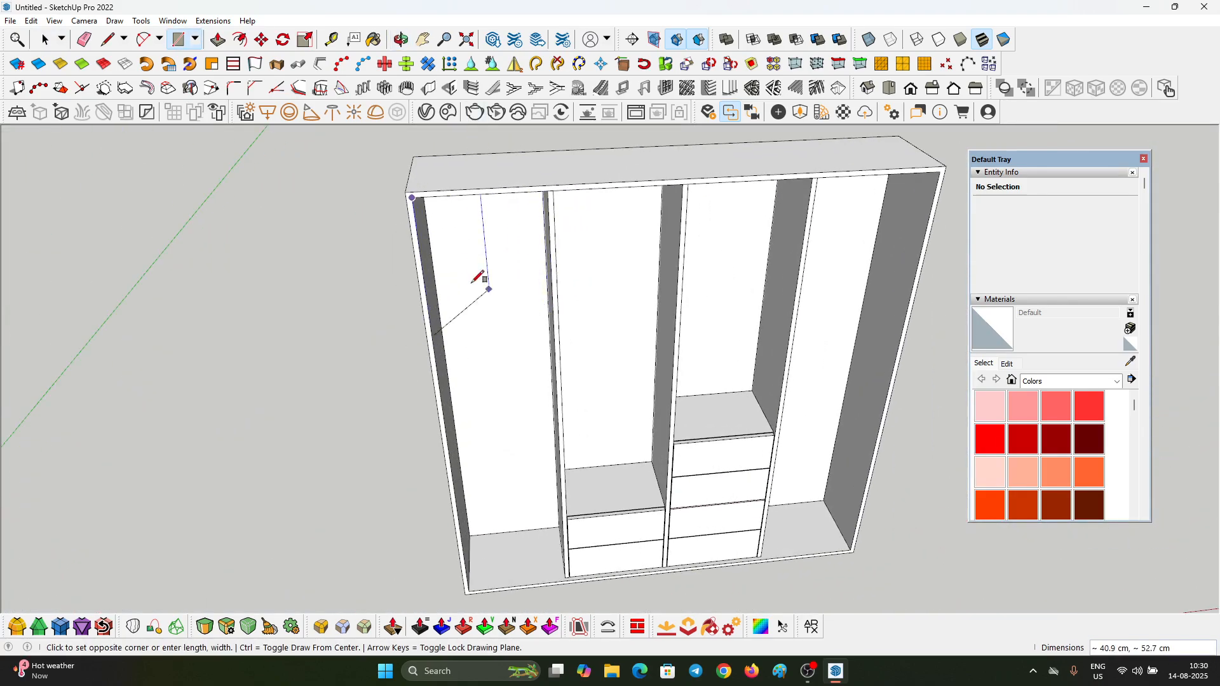
scroll(890, 585, "up", 4)
left_click(842, 540)
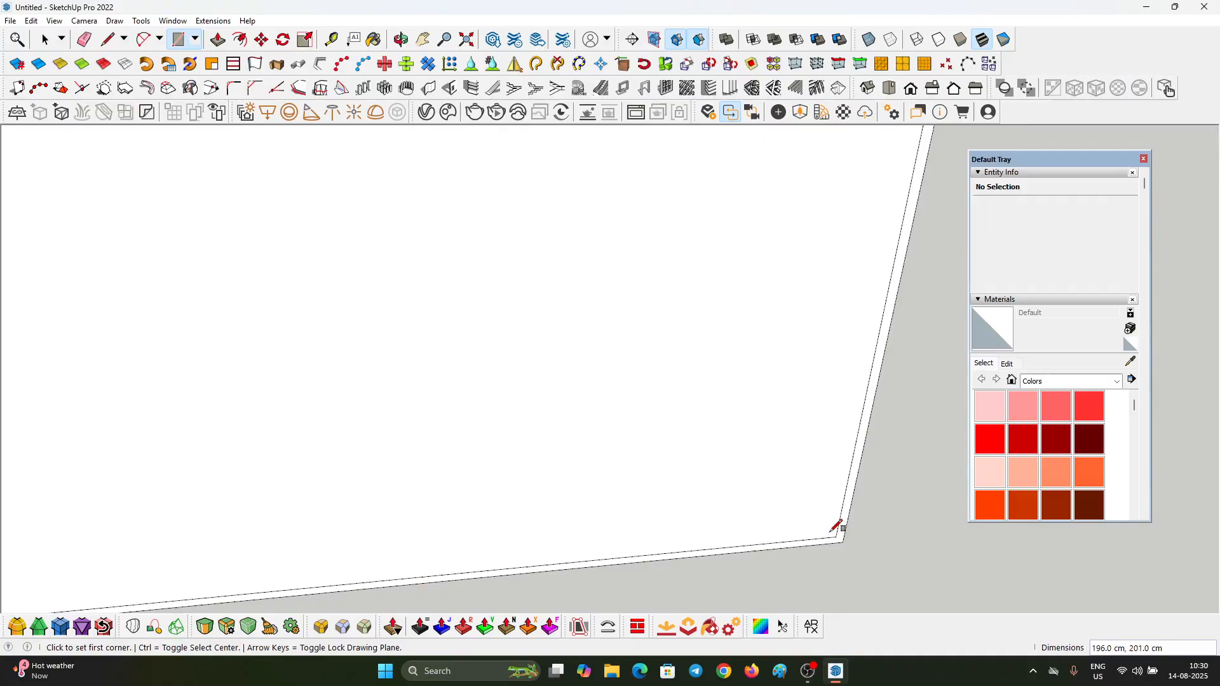
Step: Select the new front face with its edges and move it about 300 cm along the red axis beside the cabinet
scroll(646, 474, "down", 6)
key("space")
double_click(584, 389)
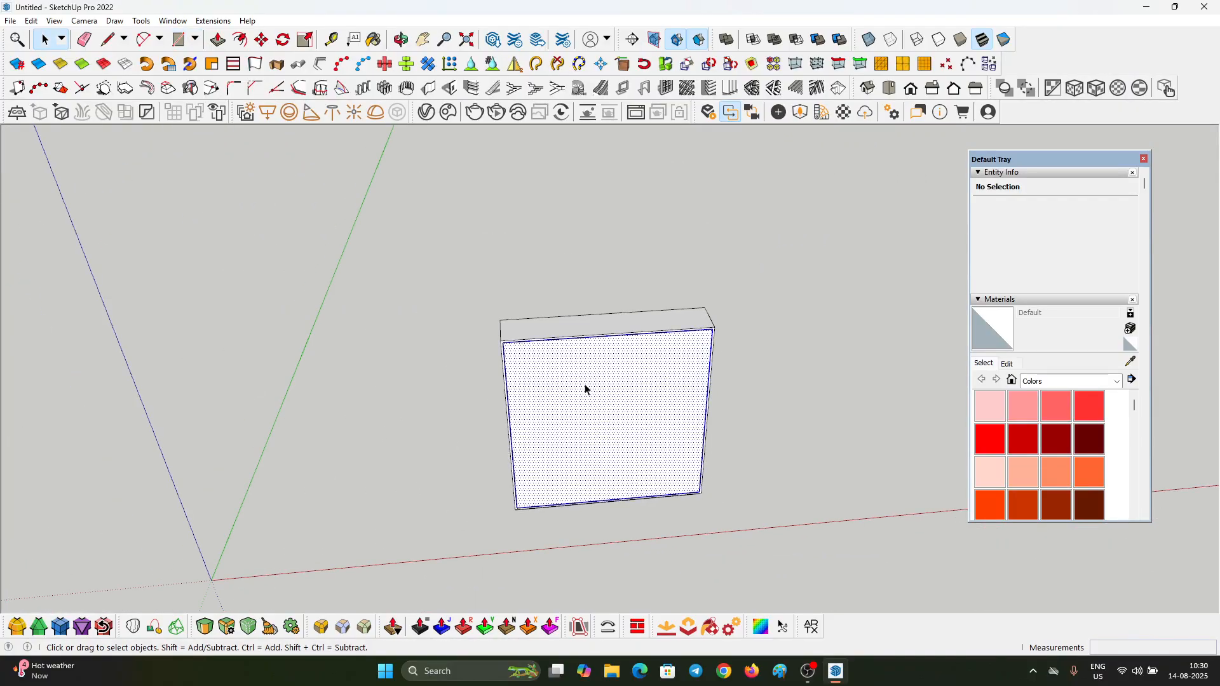
key("m")
left_click(587, 399)
scroll(190, 394, "down", 2)
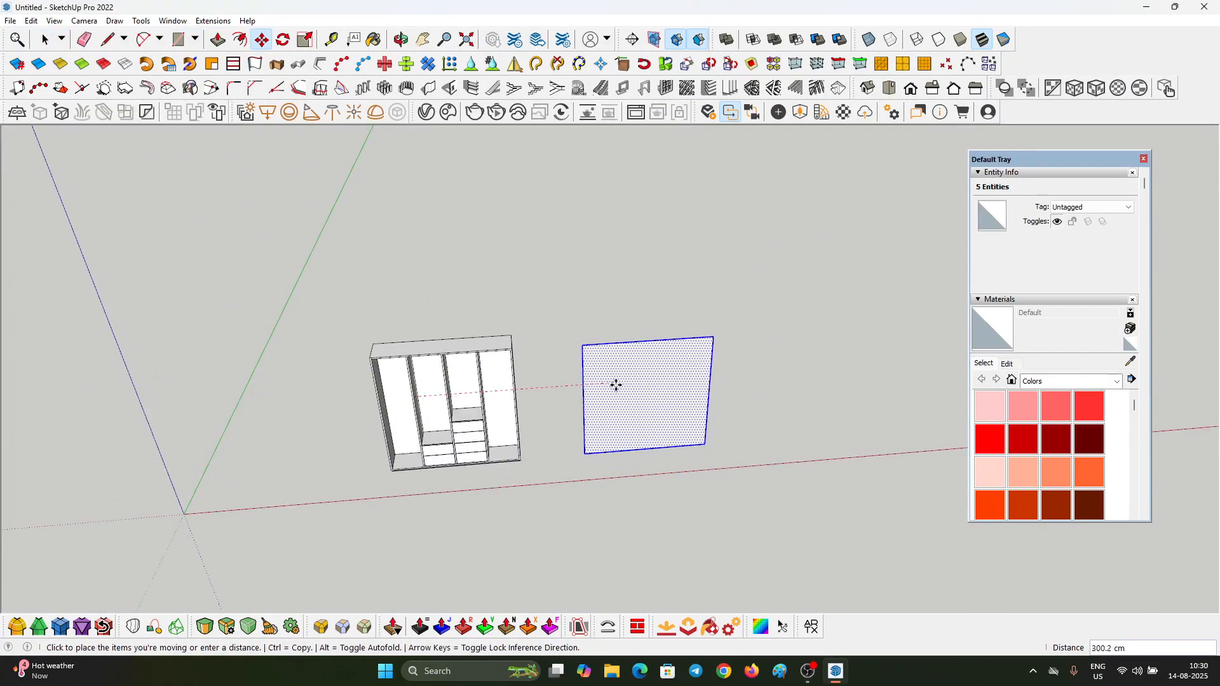
left_click(615, 385)
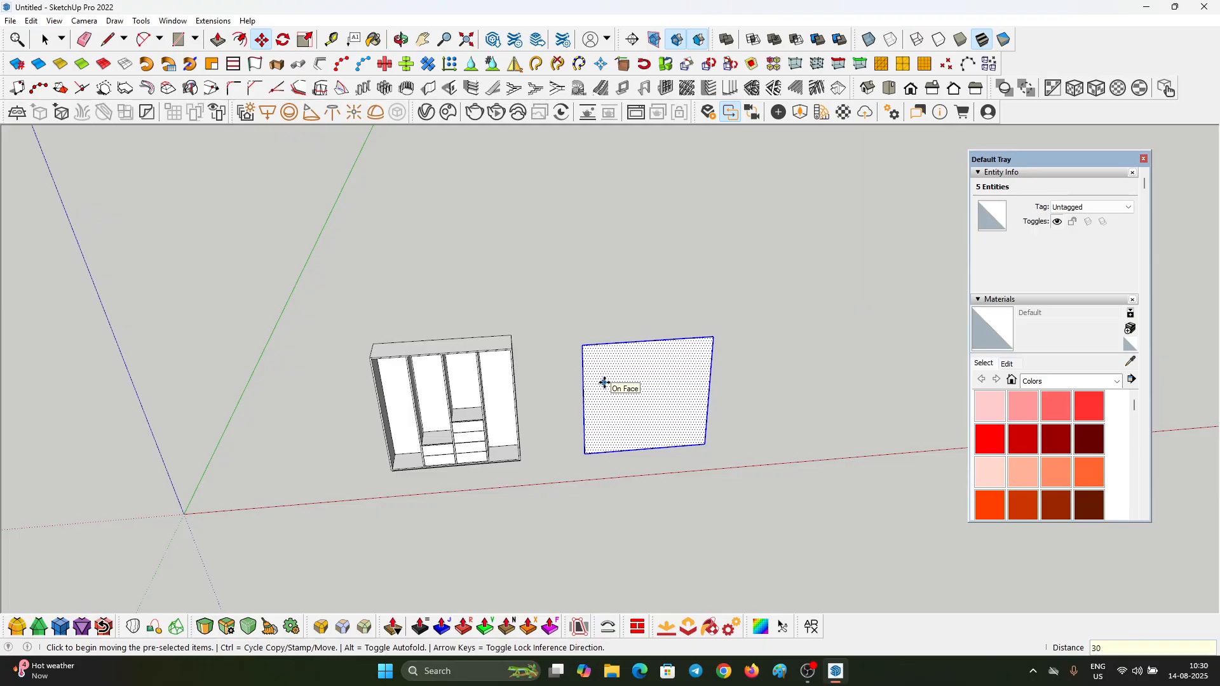
key("space")
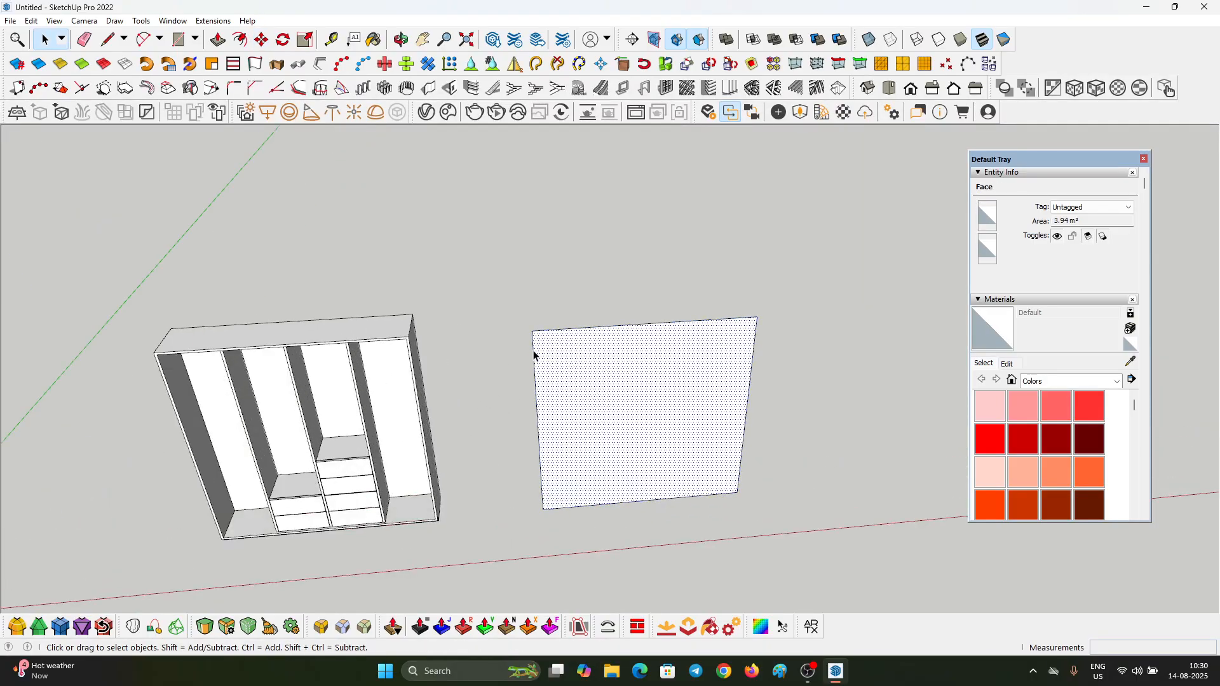
Step: Copy the rectangle's first vertical edge to the opposite edge and divide the distance with /4 into four equal panels
left_click(533, 354)
key("m")
key("ctrl")
left_click(530, 331)
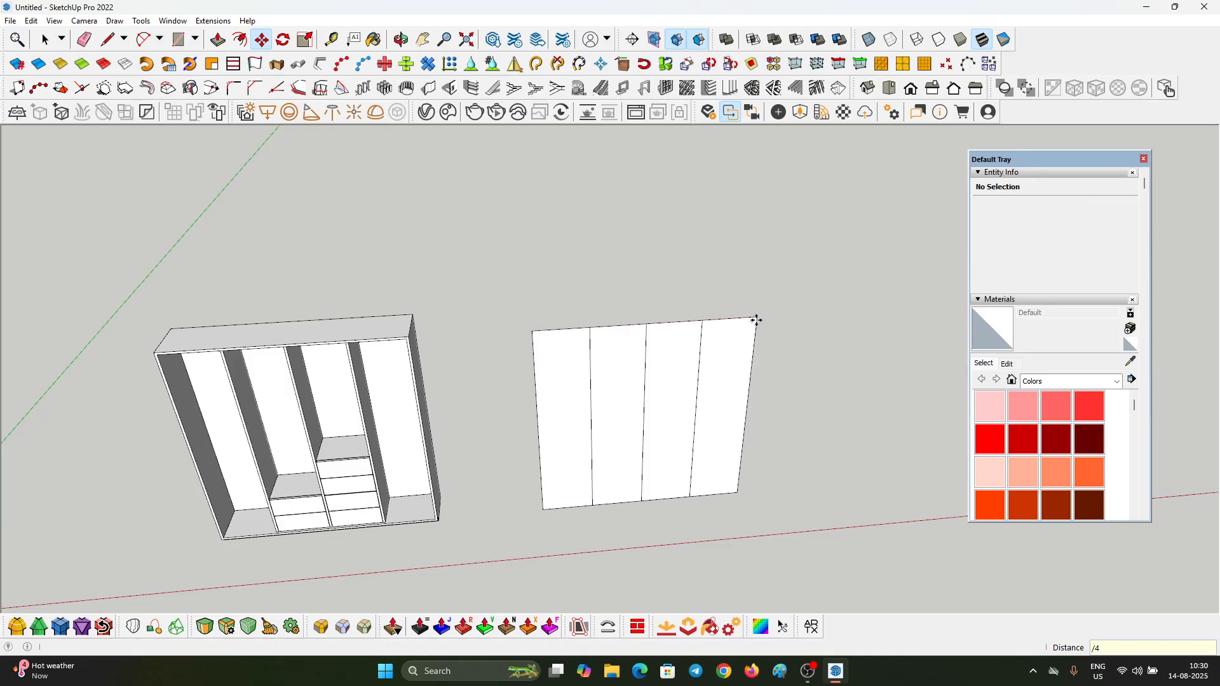
key("space")
Step: Group the first door panel's face with its edges and convert the group into a component with the default settings
middle_click_drag(602, 400, 578, 357)
double_click(577, 358)
scroll(575, 343, "up", 2)
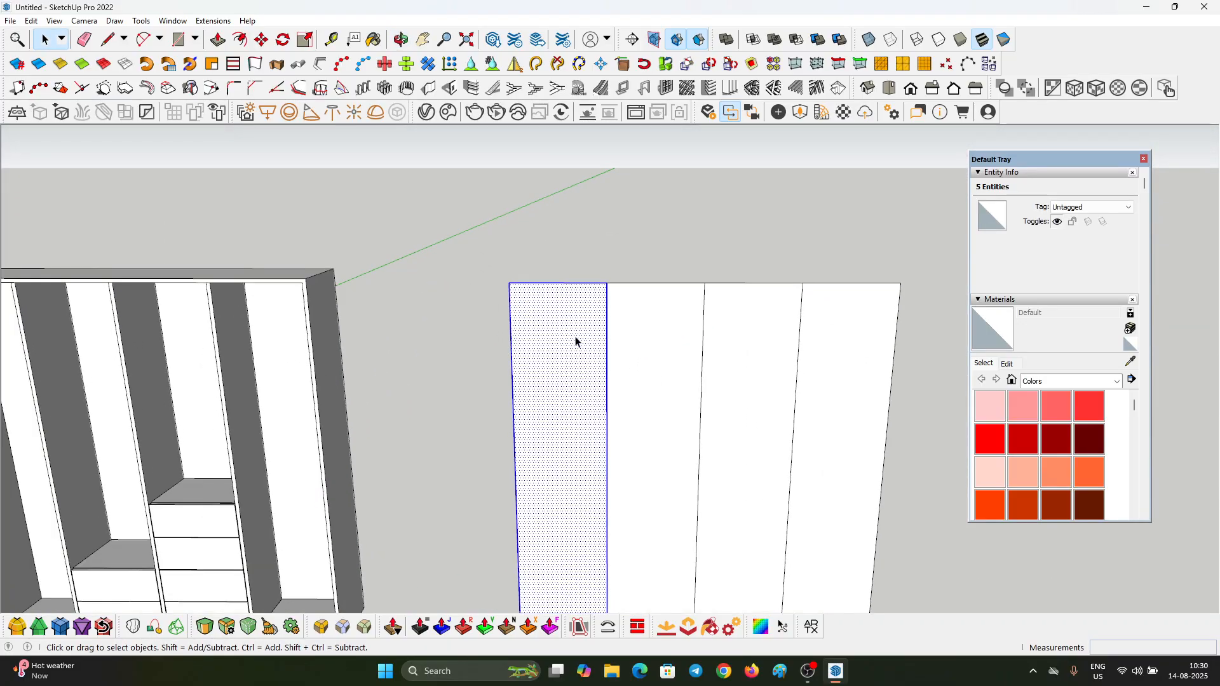
scroll(572, 328, "down", 2)
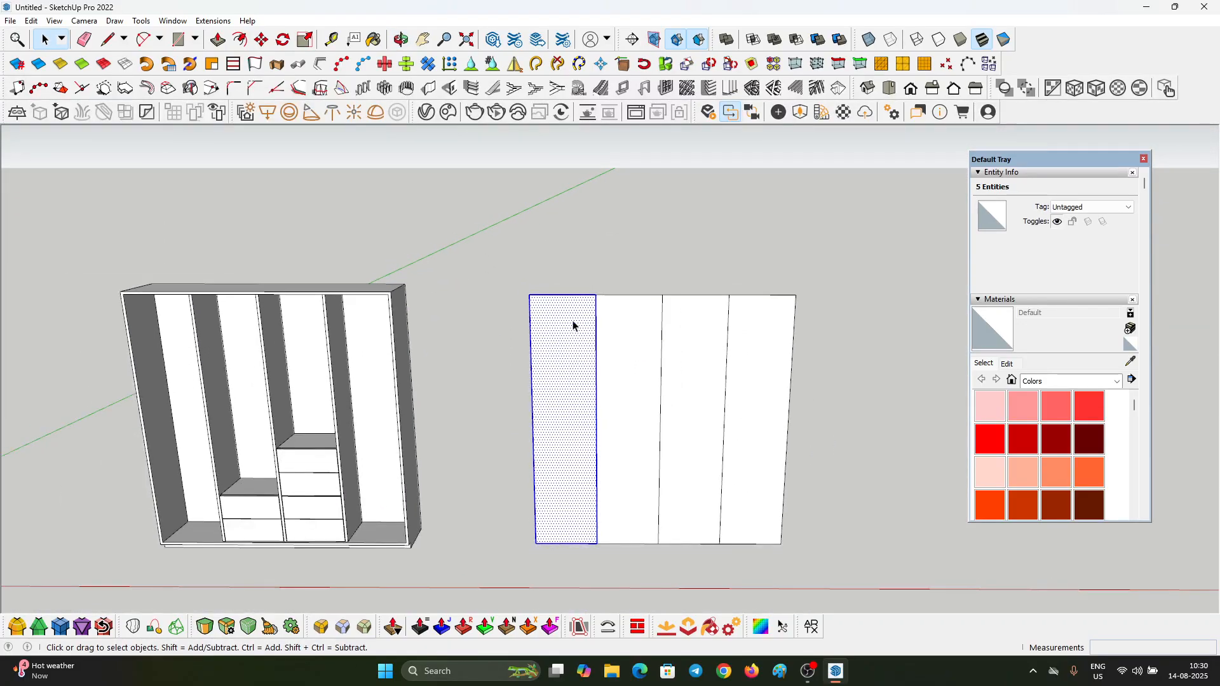
key("ctrl+g")
scroll(574, 324, "up", 3)
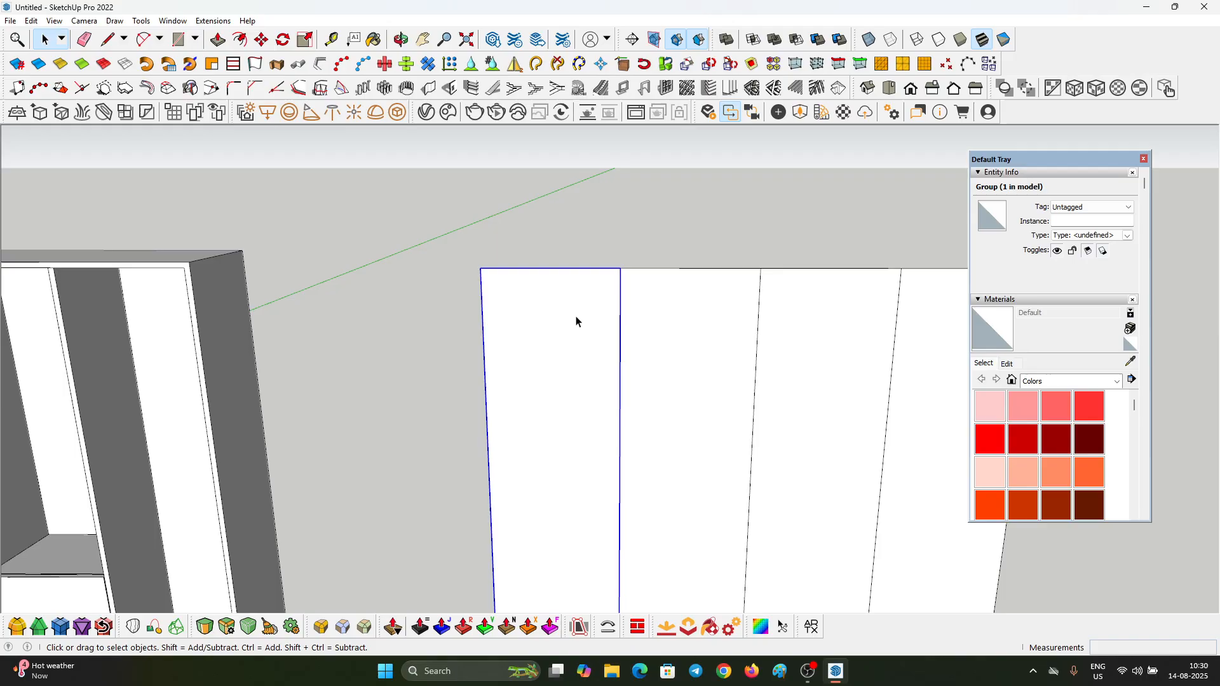
right_click(576, 321)
left_click(635, 418)
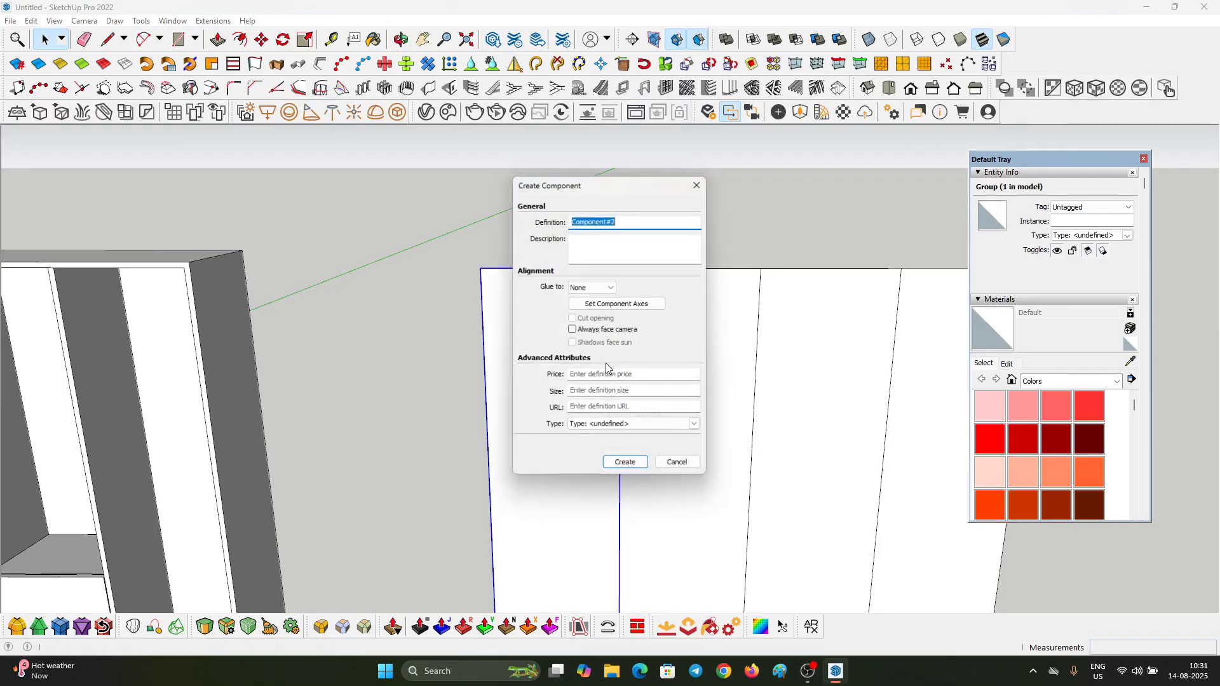
left_click(623, 468)
scroll(538, 289, "down", 2)
scroll(650, 371, "down", 2)
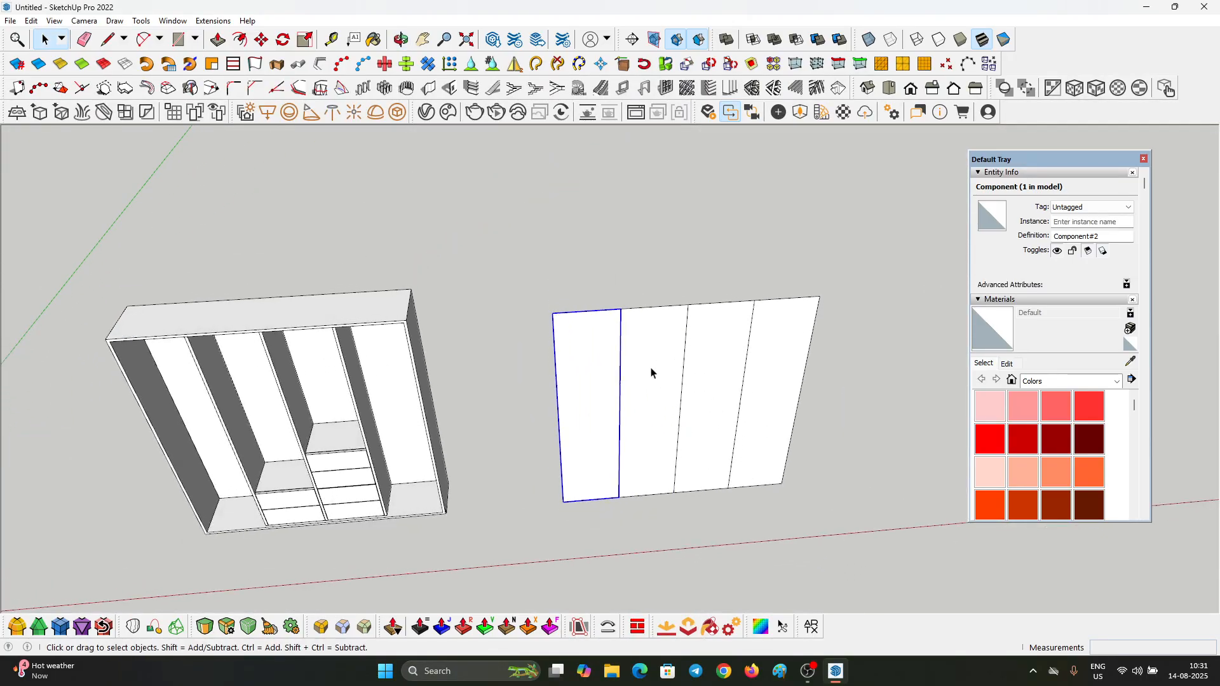
Step: Copy the door component across the rectangle so that three copies fill the remaining panels
middle_click_drag(651, 370, 588, 318)
key("m")
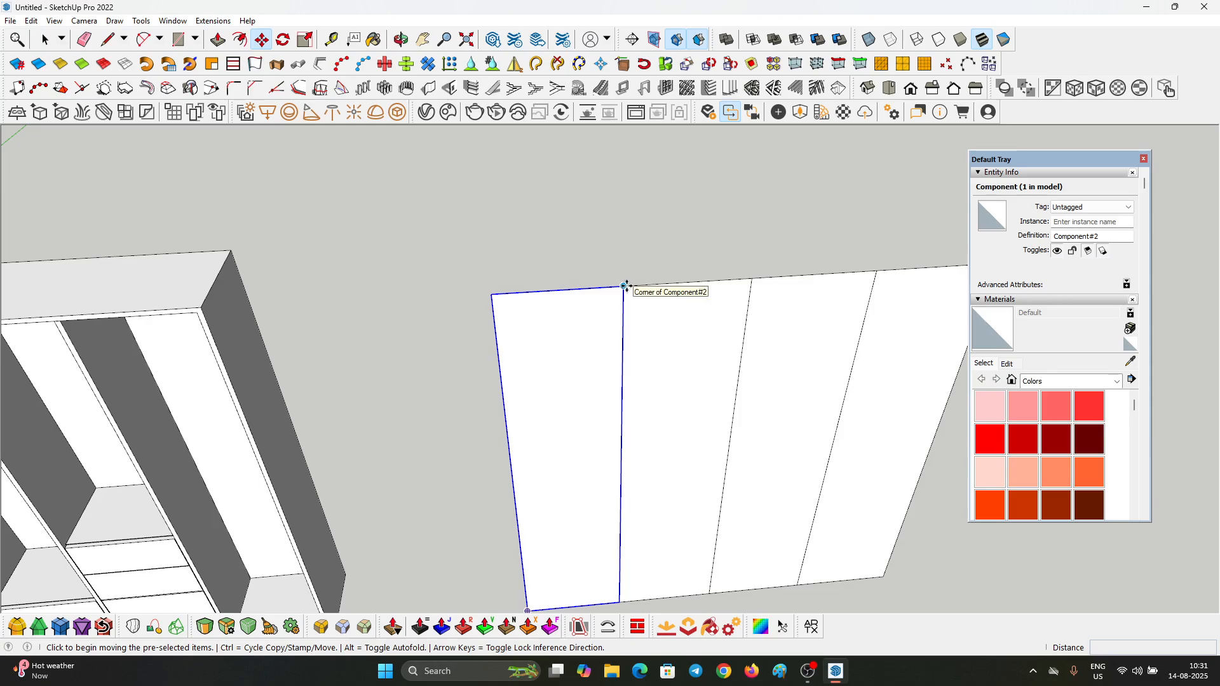
left_click(626, 287)
key("ctrl")
scroll(625, 286, "down", 2)
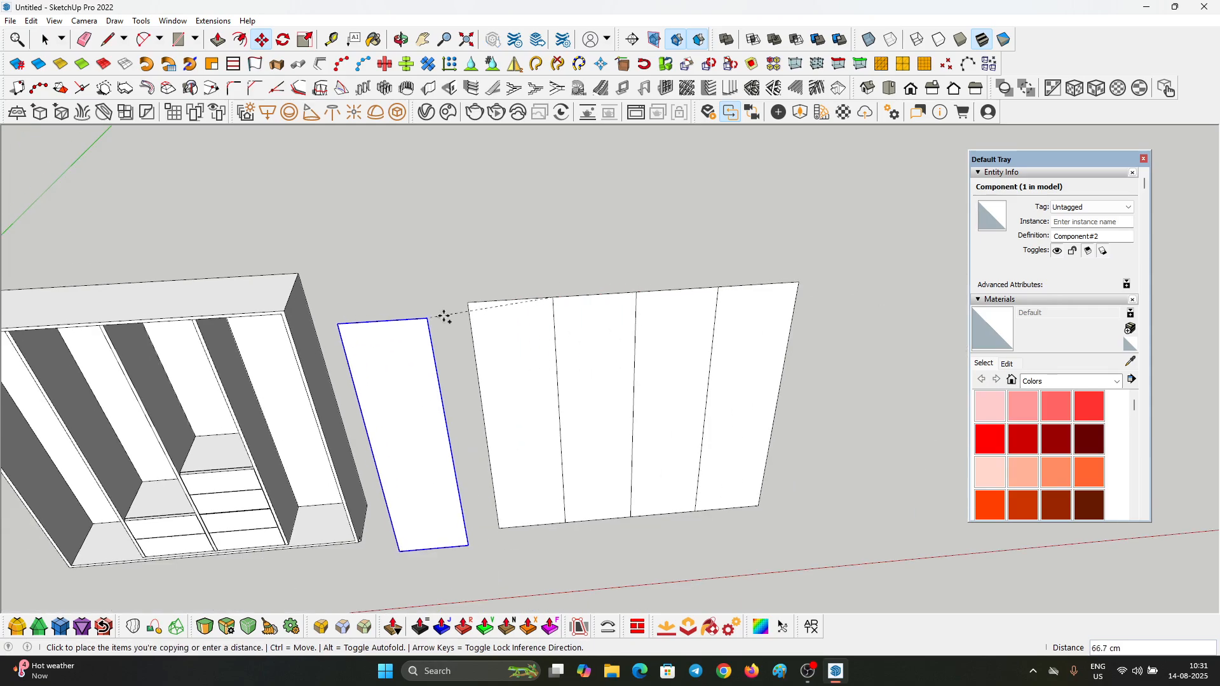
left_click(797, 285)
key("space")
scroll(645, 332, "up", 3)
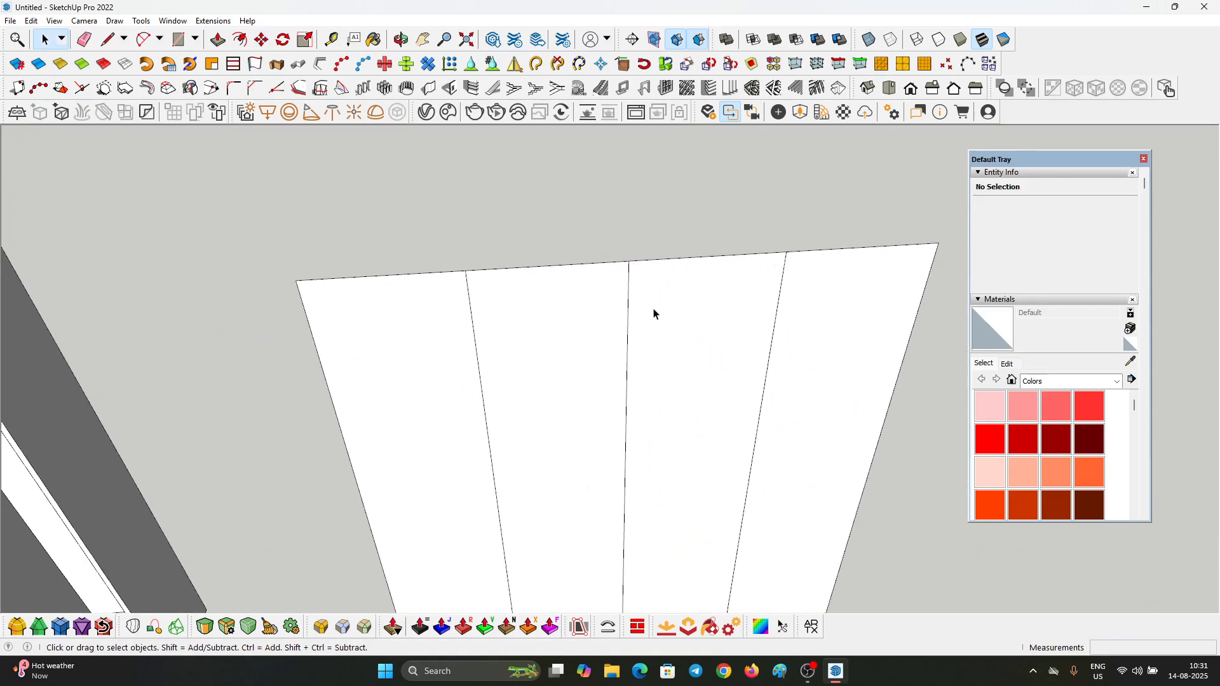
Step: Select the loose faces and edges lying behind the copied door components and delete them
triple_click(640, 291)
scroll(637, 280, "up", 4)
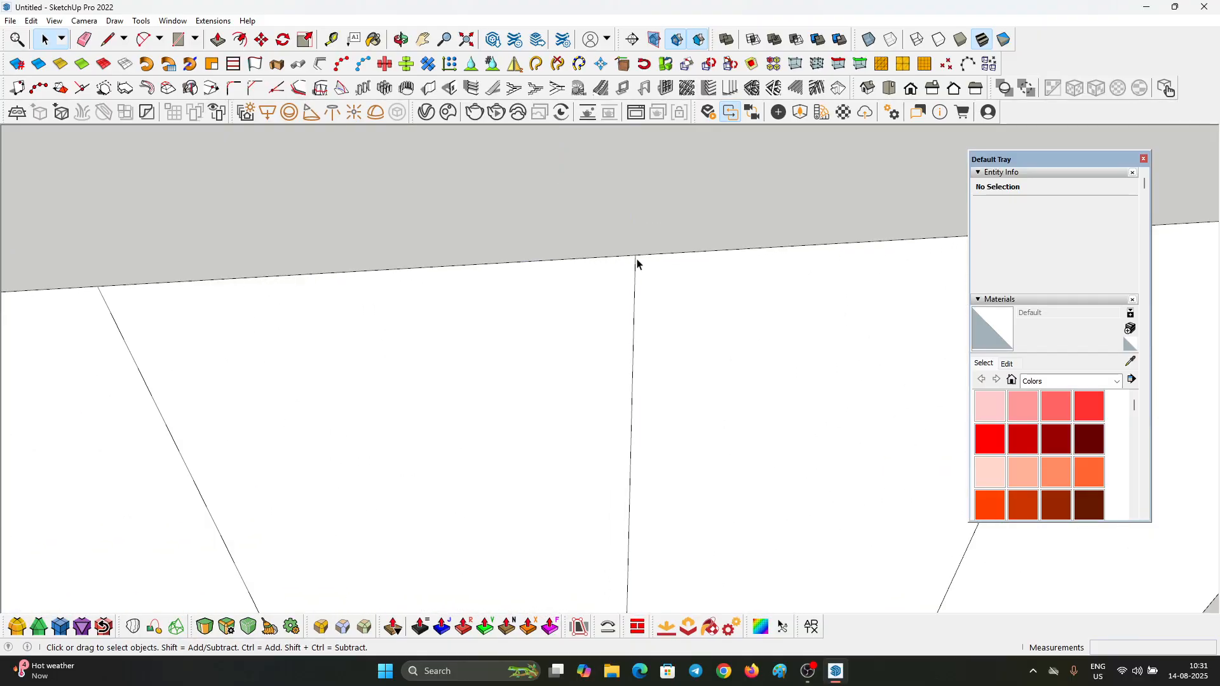
scroll(637, 264, "down", 5)
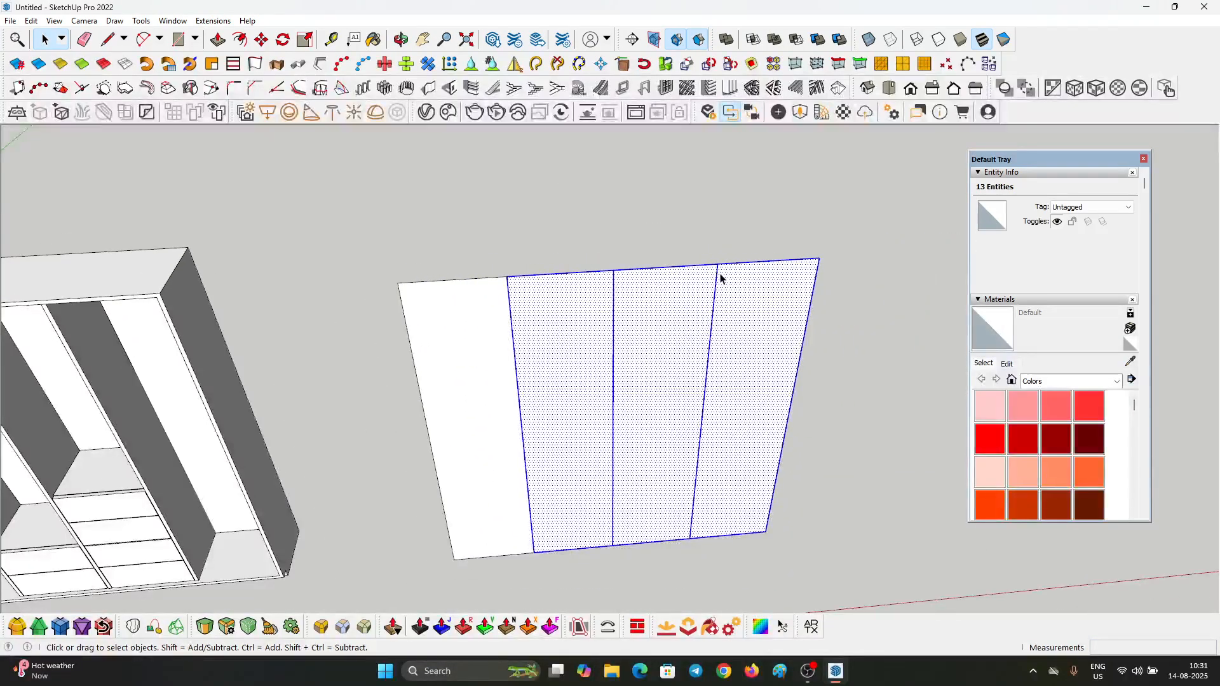
key("Delete")
scroll(789, 300, "down", 4)
scroll(591, 348, "up", 4)
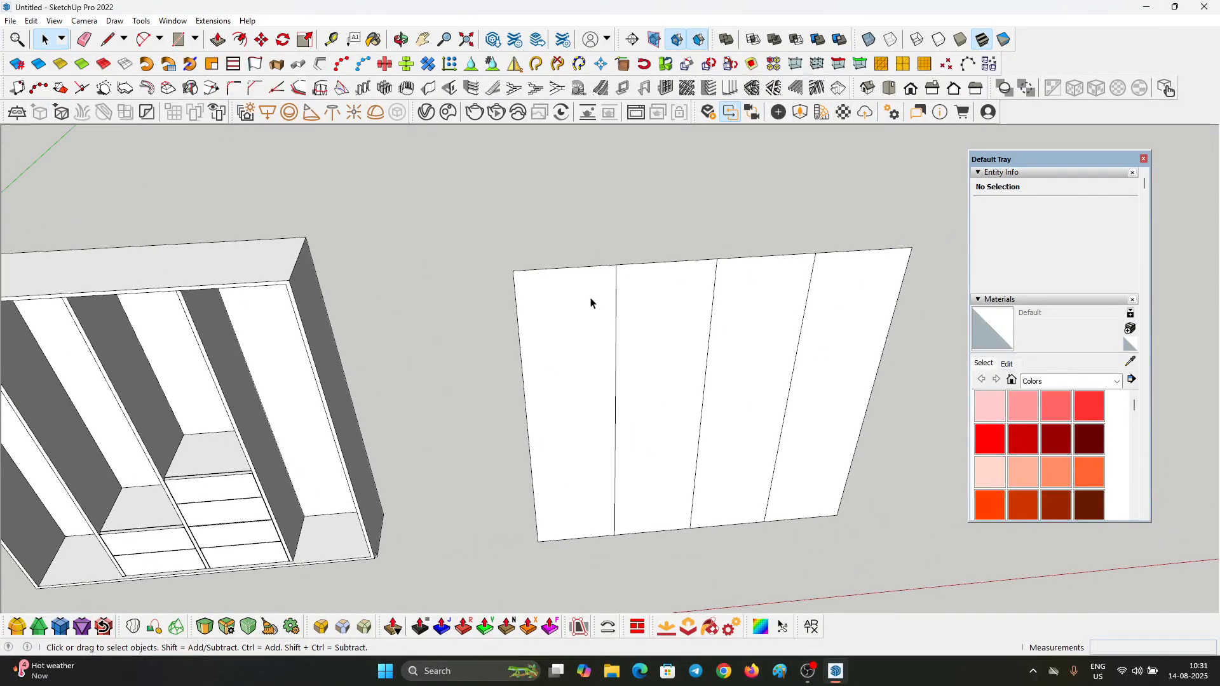
Step: Edit the first door component and Push/Pull its face to a thickness of 2 cm
scroll(591, 299, "up", 3)
double_click(580, 291)
left_click(558, 297)
middle_click_drag(558, 296, 499, 388)
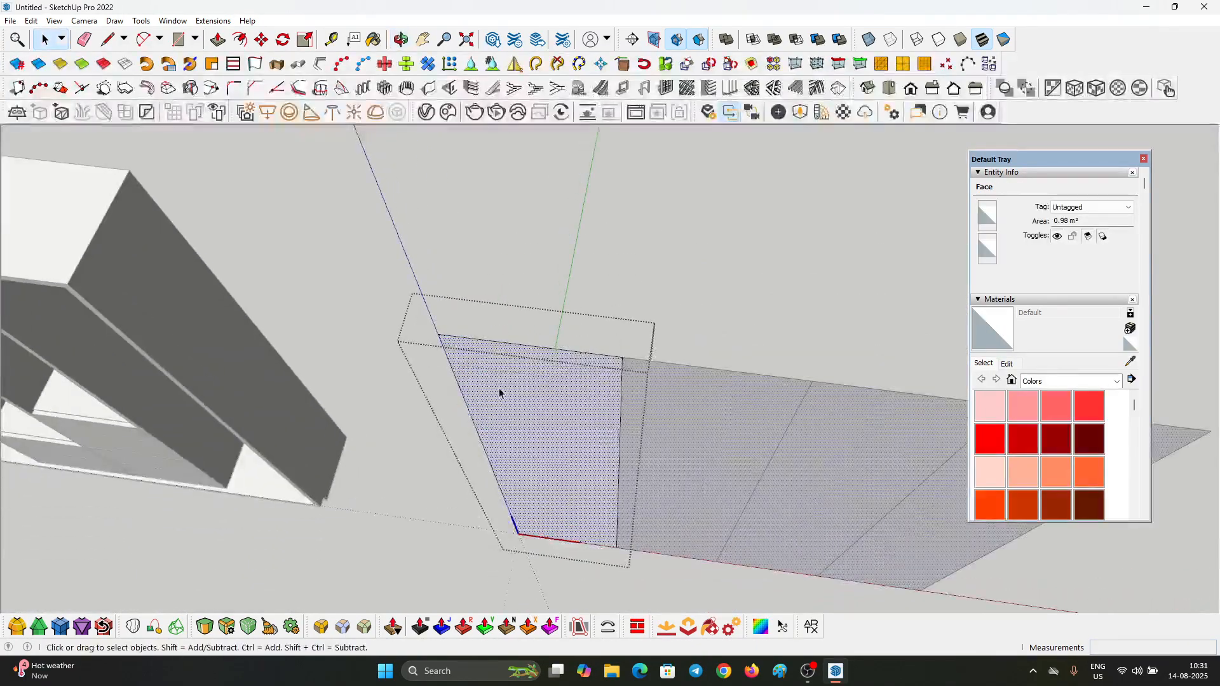
key("p")
left_click(521, 362)
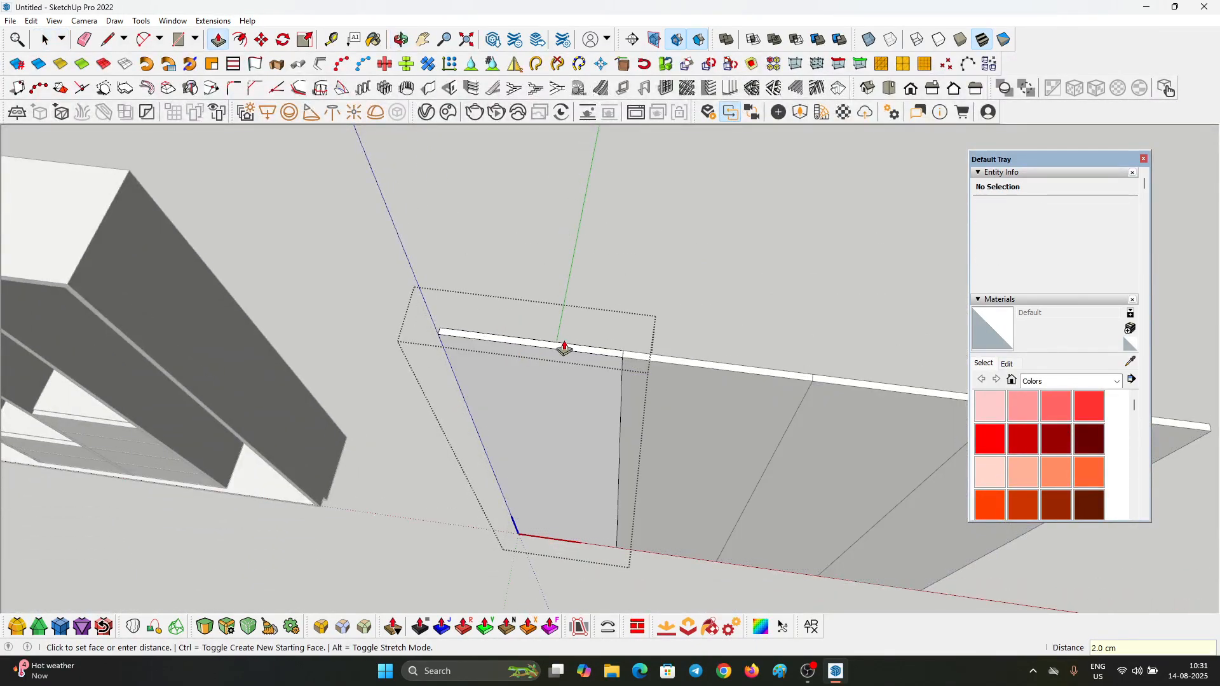
middle_click_drag(671, 410, 563, 267)
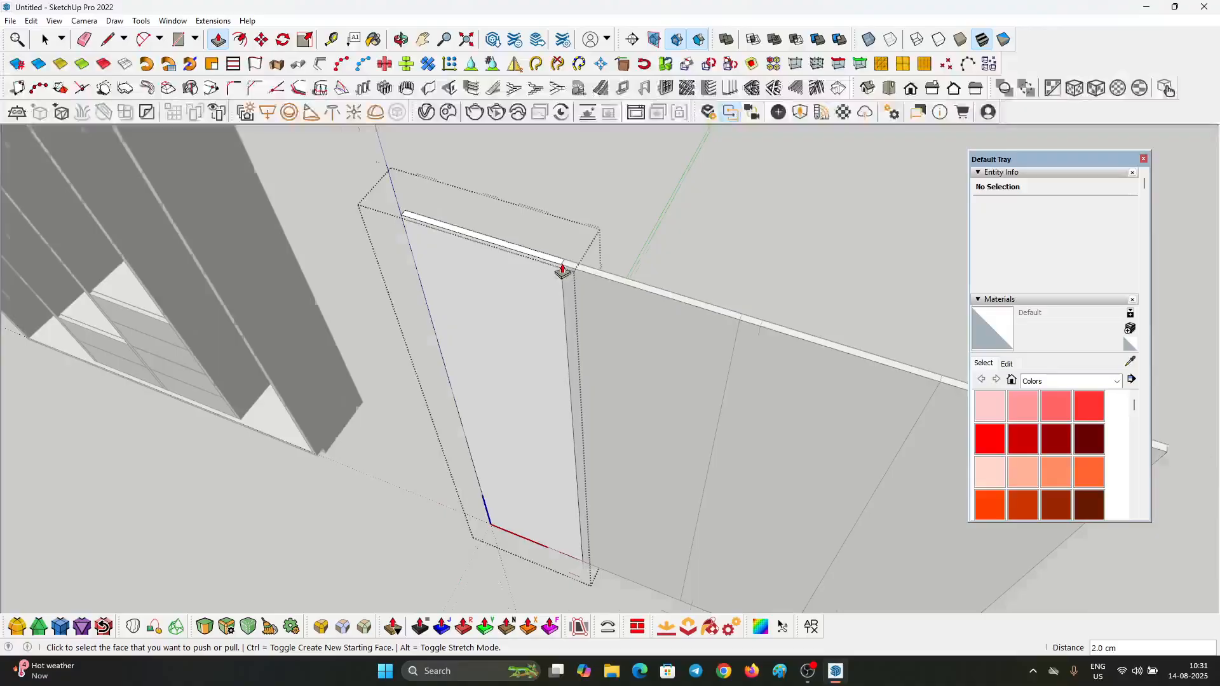
Step: Push the door component's side face beside the neighbouring door and its top face inward by 0.2 cm each
scroll(564, 272, "up", 4)
left_click(560, 278)
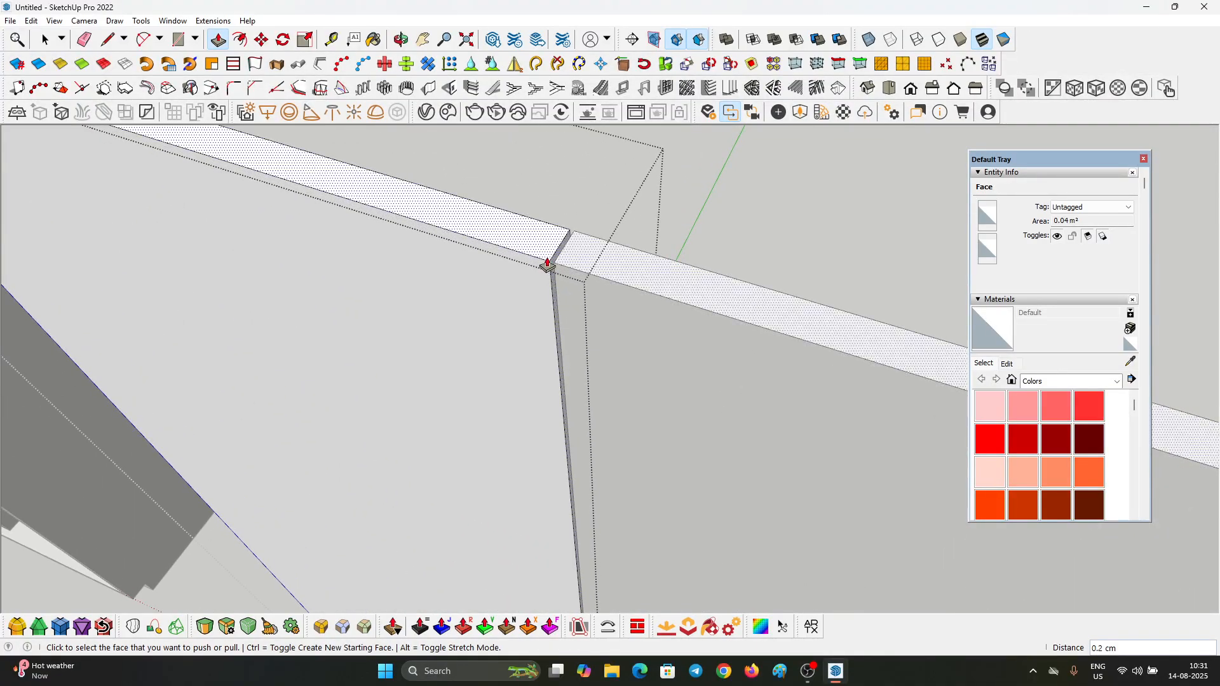
left_click(547, 263)
scroll(747, 263, "down", 3)
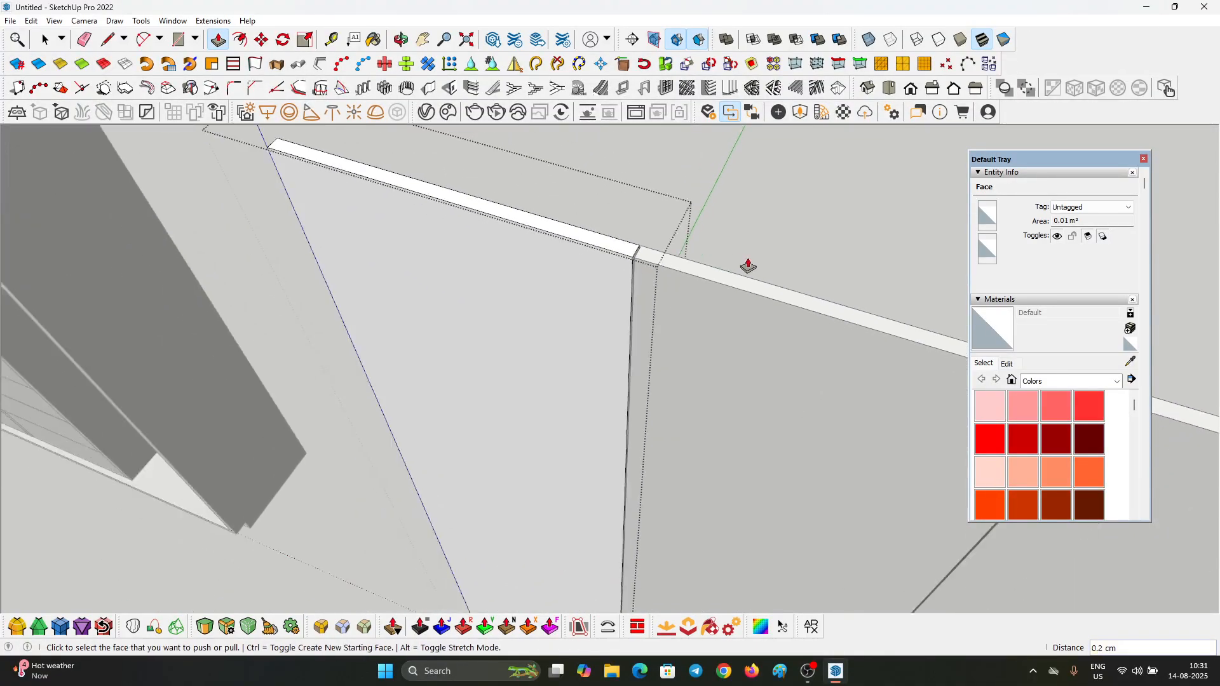
Step: Push the door component's opposite side face and its bottom face inward by 0.2 cm each, and finish editing the component
middle_click_drag(749, 267, 1174, 188)
scroll(360, 471, "down", 3)
scroll(360, 470, "up", 5)
double_click(418, 430)
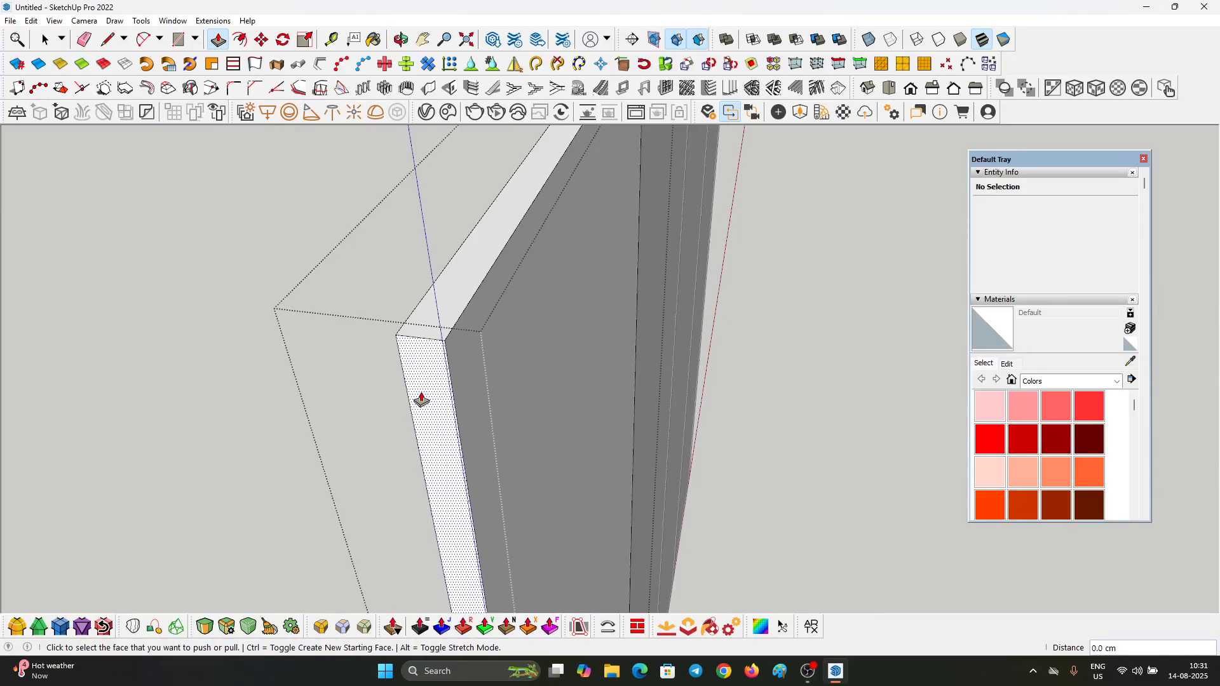
middle_click_drag(463, 416, 500, 486)
scroll(307, 262, "down", 3)
middle_click_drag(307, 262, 318, 8)
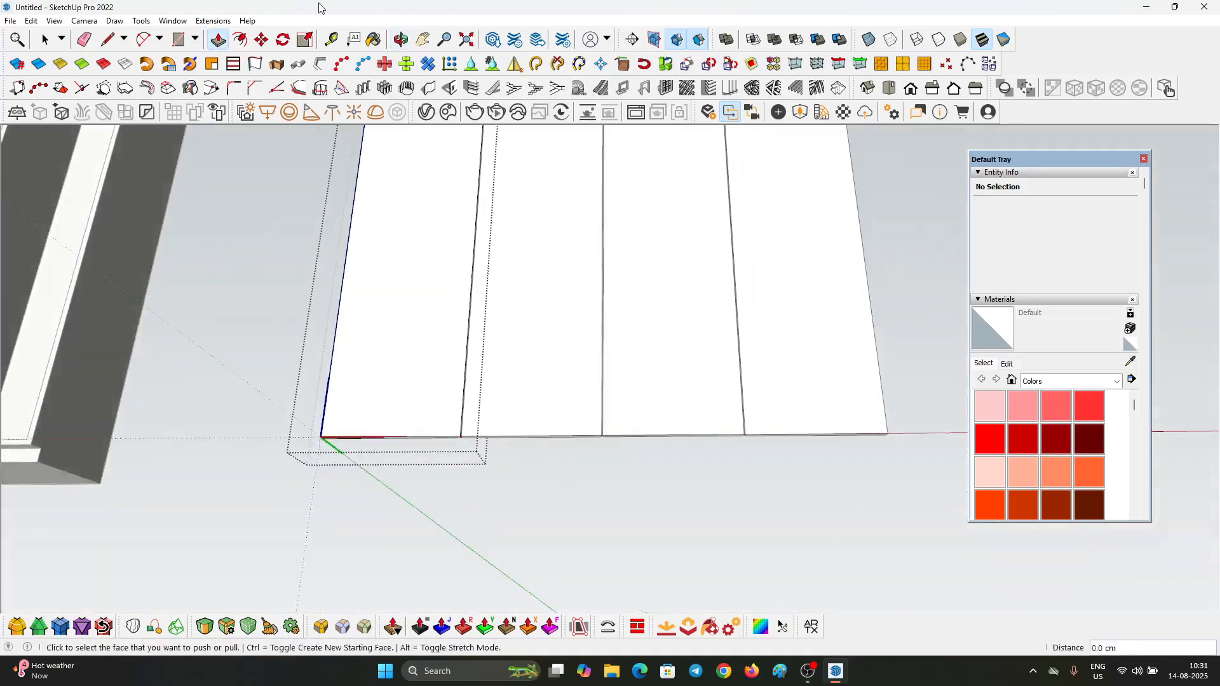
middle_click_drag(438, 356, 394, 118)
scroll(492, 329, "up", 5)
left_click(452, 312)
left_click(451, 312)
key("space")
left_click(534, 356)
scroll(544, 317, "down", 3)
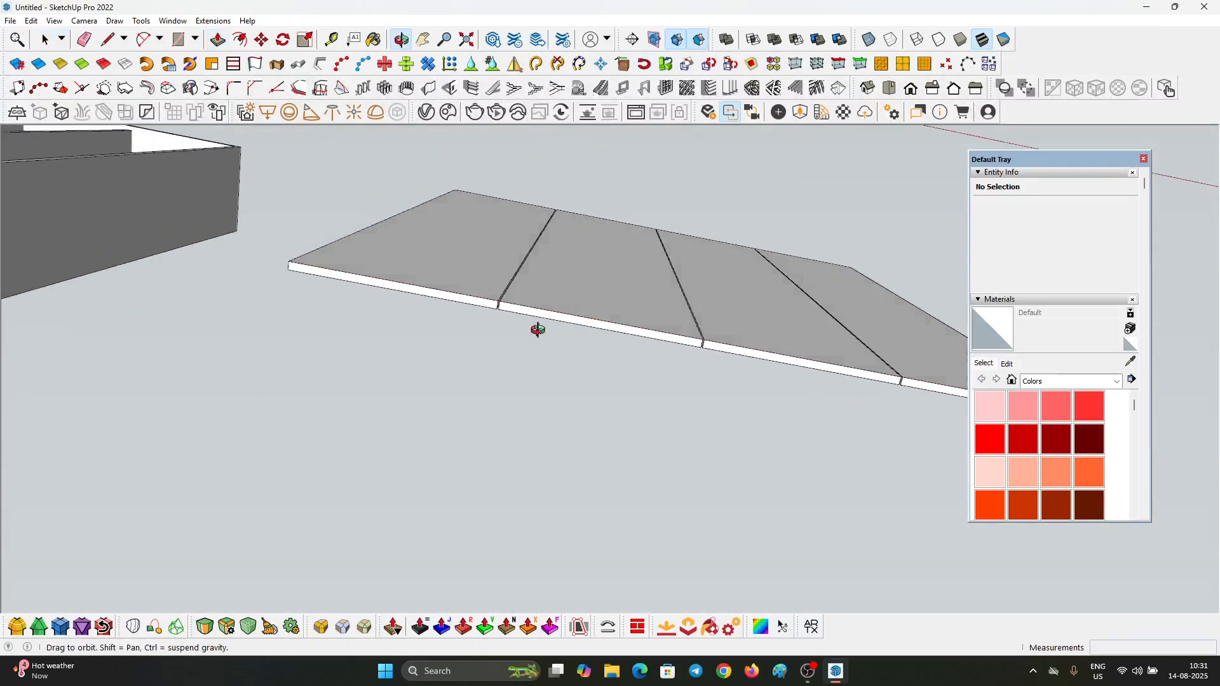
Step: Select all four door components beside the wardrobe and combine them into one group
middle_click_drag(537, 330, 588, 458)
scroll(650, 322, "down", 3)
middle_click_drag(650, 321, 626, 585)
scroll(656, 391, "down", 4)
left_click(664, 294)
mouse_move(655, 391)
middle_mouse_down()
mouse_move(664, 293)
mouse_move(705, 339)
middle_mouse_up()
scroll(707, 335, "down", 3)
left_click_drag(784, 374, 743, 349)
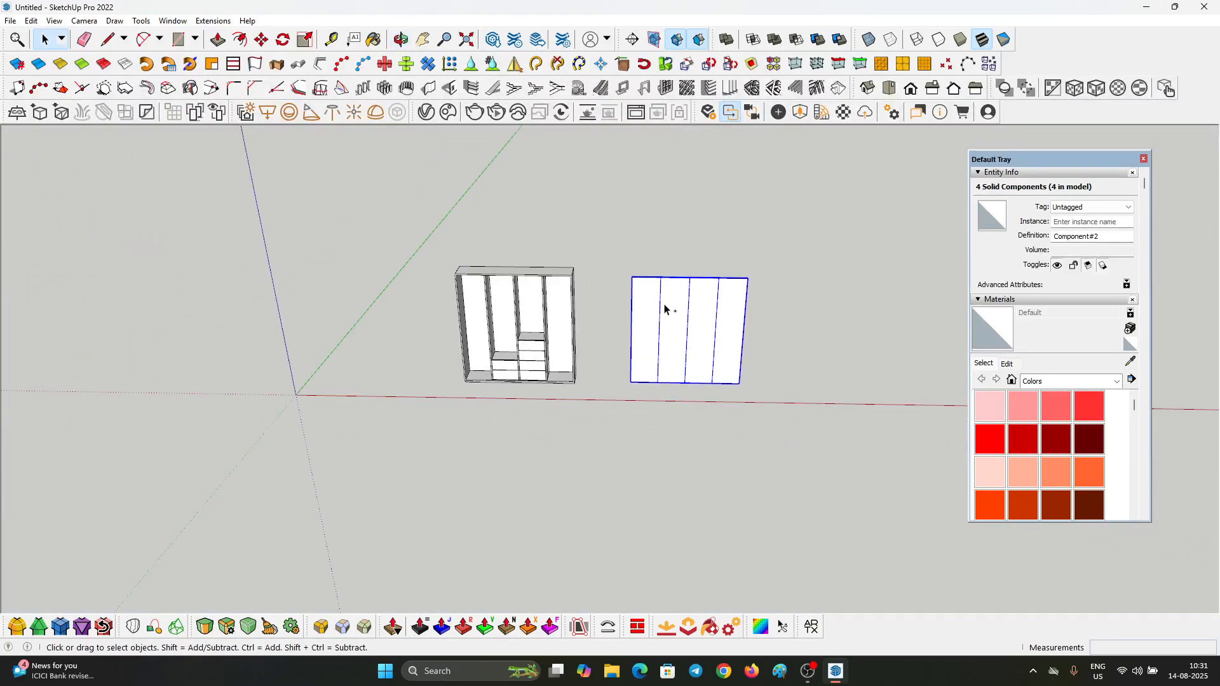
key("ctrl+g")
Step: Move the door group 300 cm along the red axis onto the front of the wardrobe
scroll(710, 351, "up", 3)
scroll(711, 351, "down", 2)
middle_click_drag(711, 351, 699, 330)
key("m")
scroll(701, 329, "up", 3)
left_click(704, 327)
left_click(646, 321)
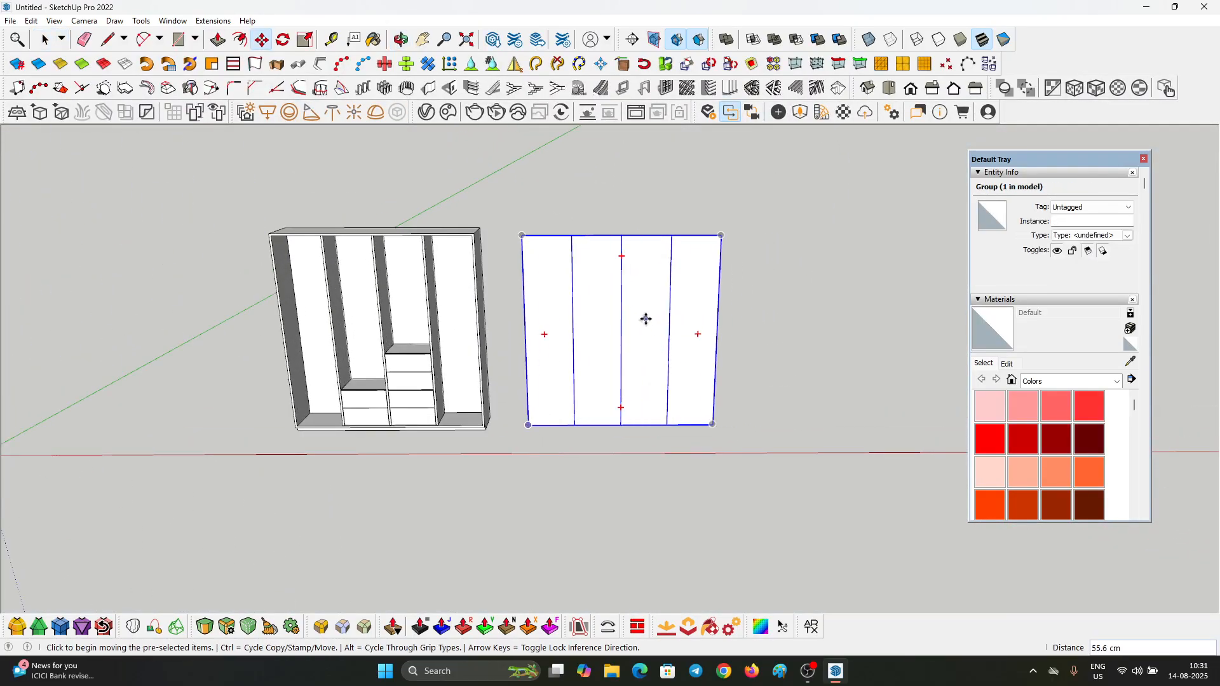
type("300")
key("Return")
key("space")
left_click(842, 343)
scroll(842, 343, "down", 3)
middle_click_drag(260, 468, 338, 361, "shift")
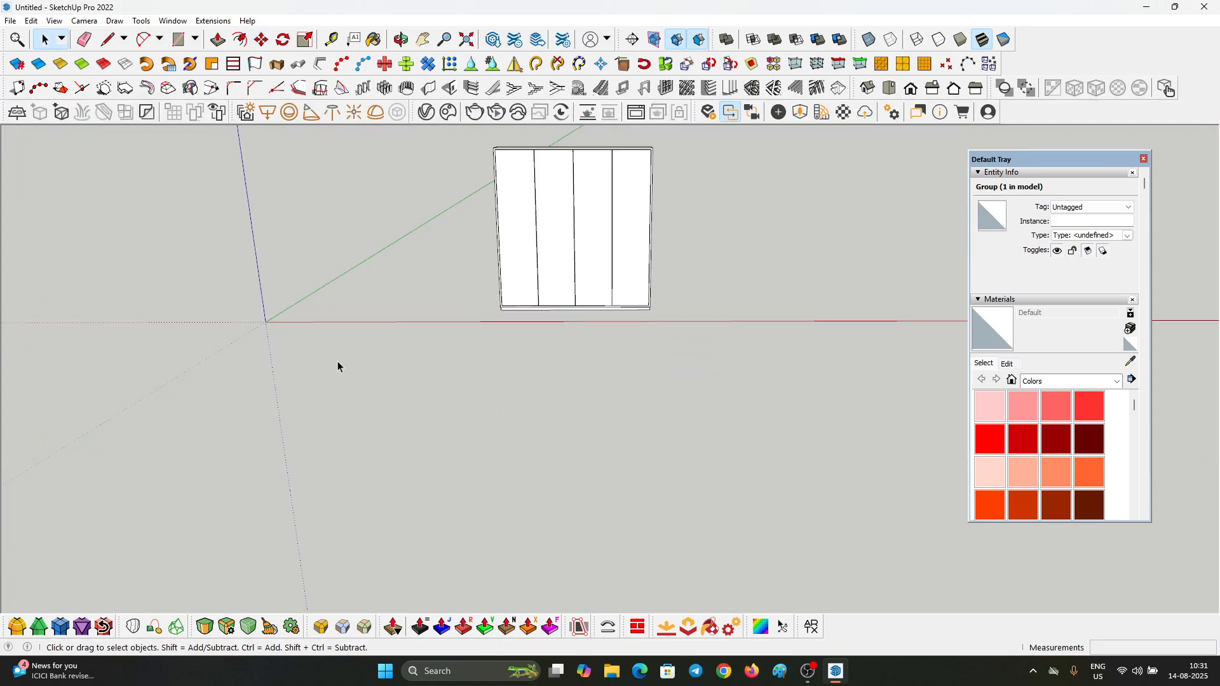
Step: Move the door group about 315.7 cm away from the wardrobe to stand clear beside it
middle_click_drag(664, 490, 627, 193)
scroll(618, 228, "up", 5)
left_click(607, 287)
middle_click_drag(607, 287, 623, 337)
scroll(575, 330, "down", 2)
key("m")
scroll(528, 269, "up", 1)
left_click(528, 268)
scroll(353, 291, "down", 2)
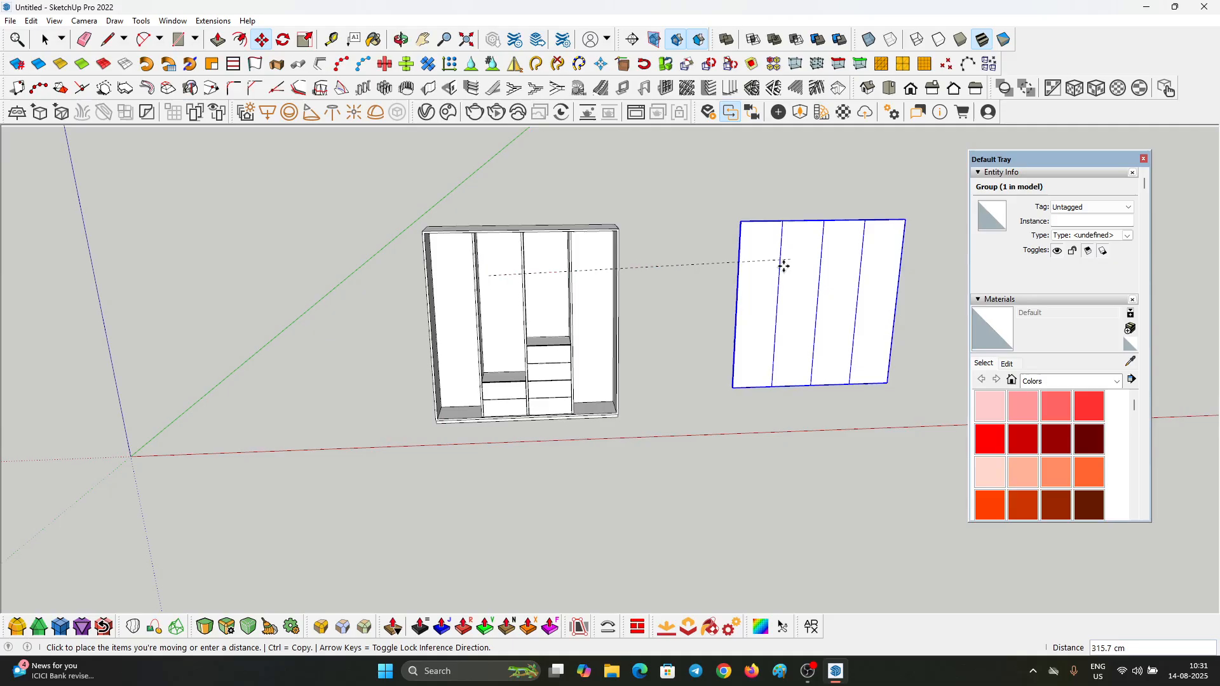
key("space")
Step: Open the door group and its first door component for editing
middle_click_drag(506, 325, 689, 277)
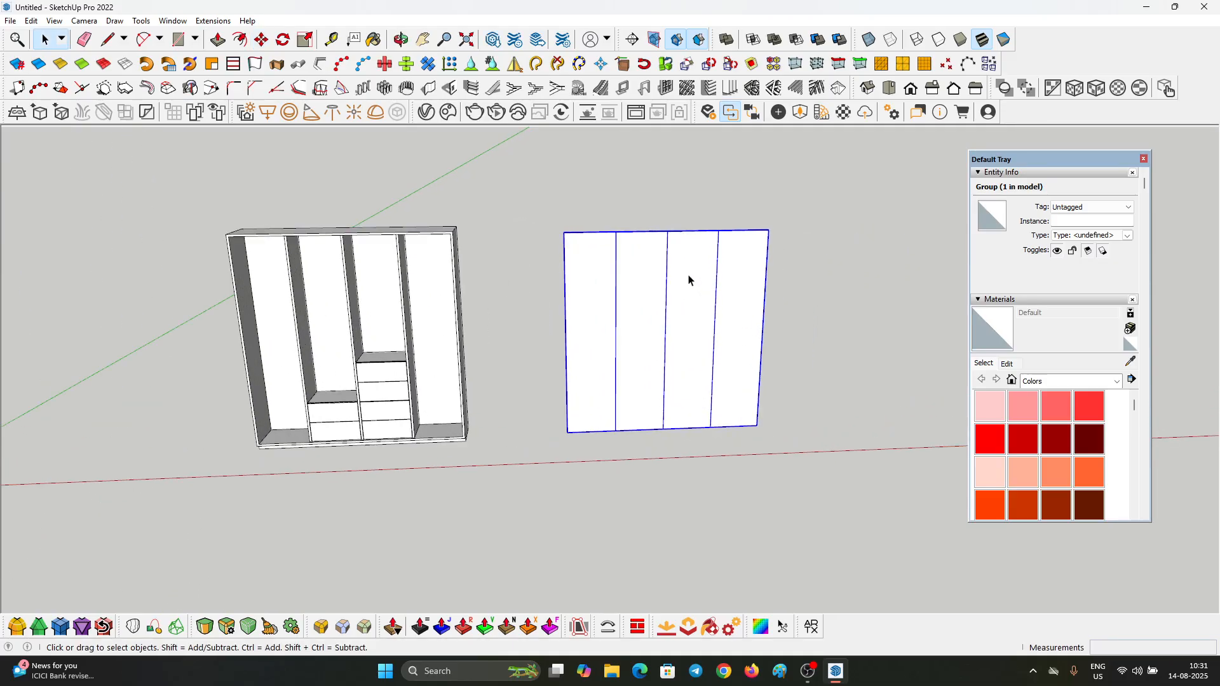
scroll(553, 237, "up", 3)
triple_click(553, 237)
scroll(553, 237, "down", 5)
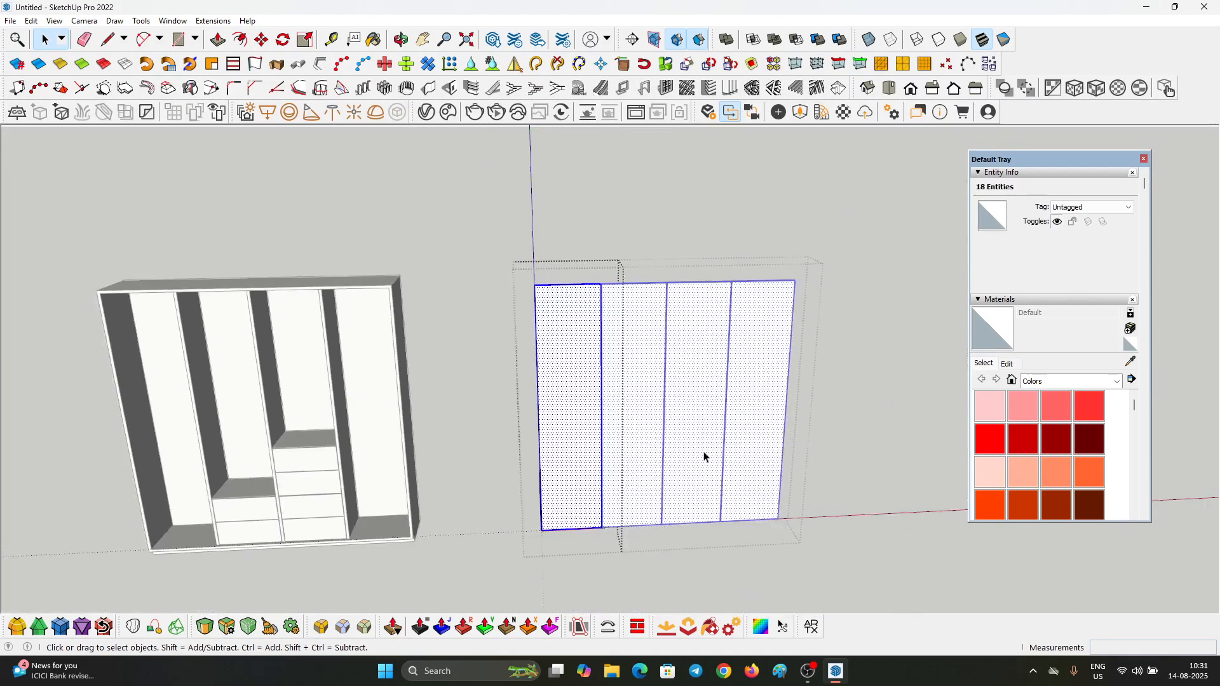
middle_click_drag(703, 455, 648, 312)
scroll(722, 410, "up", 3)
scroll(654, 395, "up", 3)
left_click(656, 403)
scroll(661, 406, "down", 3)
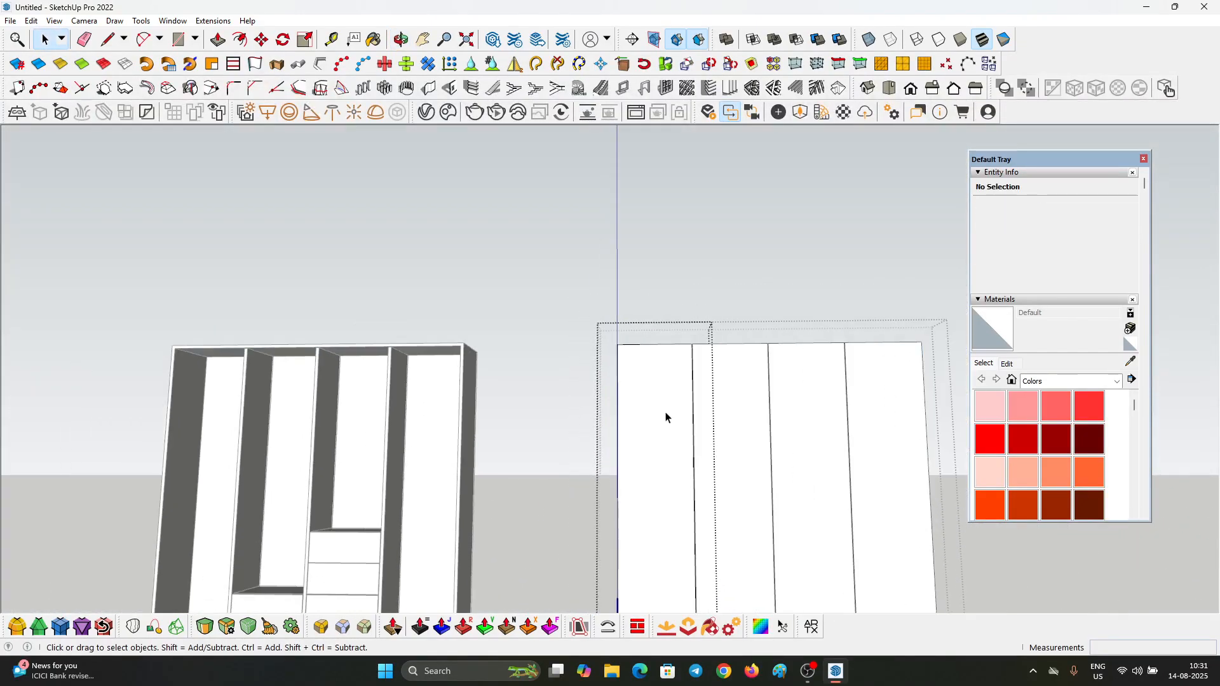
Step: Offset the door component's front face outline 2.2 cm inward to form the frame border
left_click(667, 417)
scroll(655, 374, "down", 3)
middle_click_drag(652, 369, 654, 407)
scroll(655, 405, "up", 3)
scroll(613, 306, "down", 3)
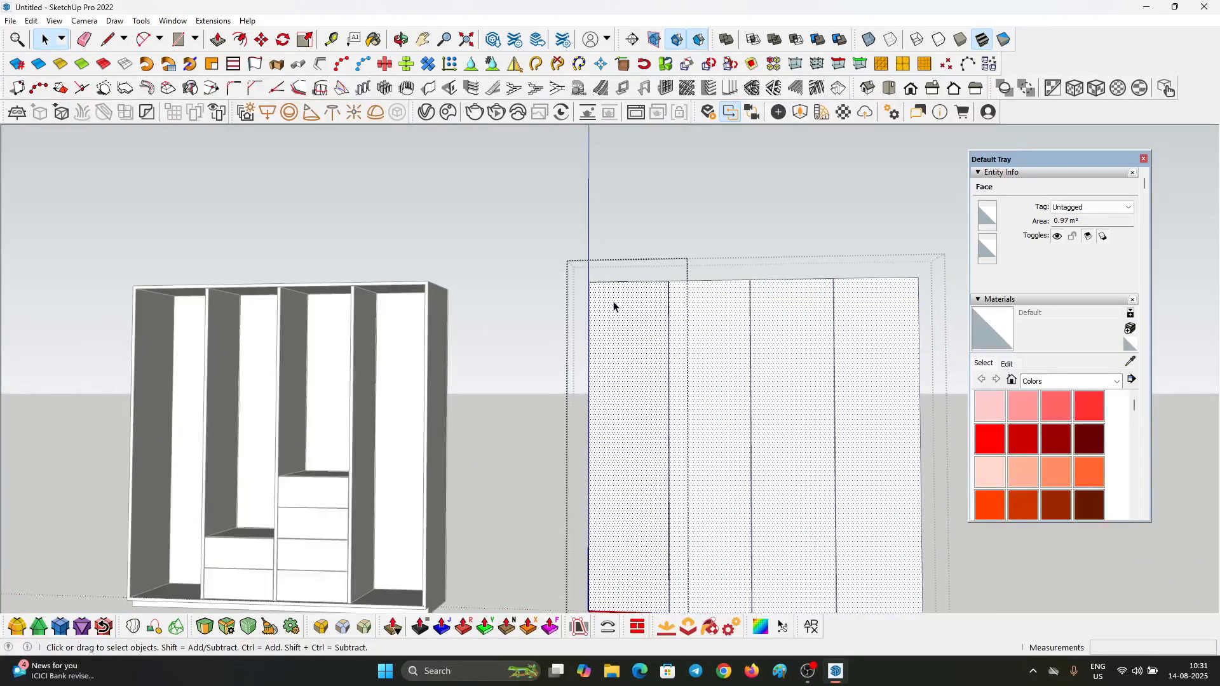
middle_click_drag(613, 305, 600, 375)
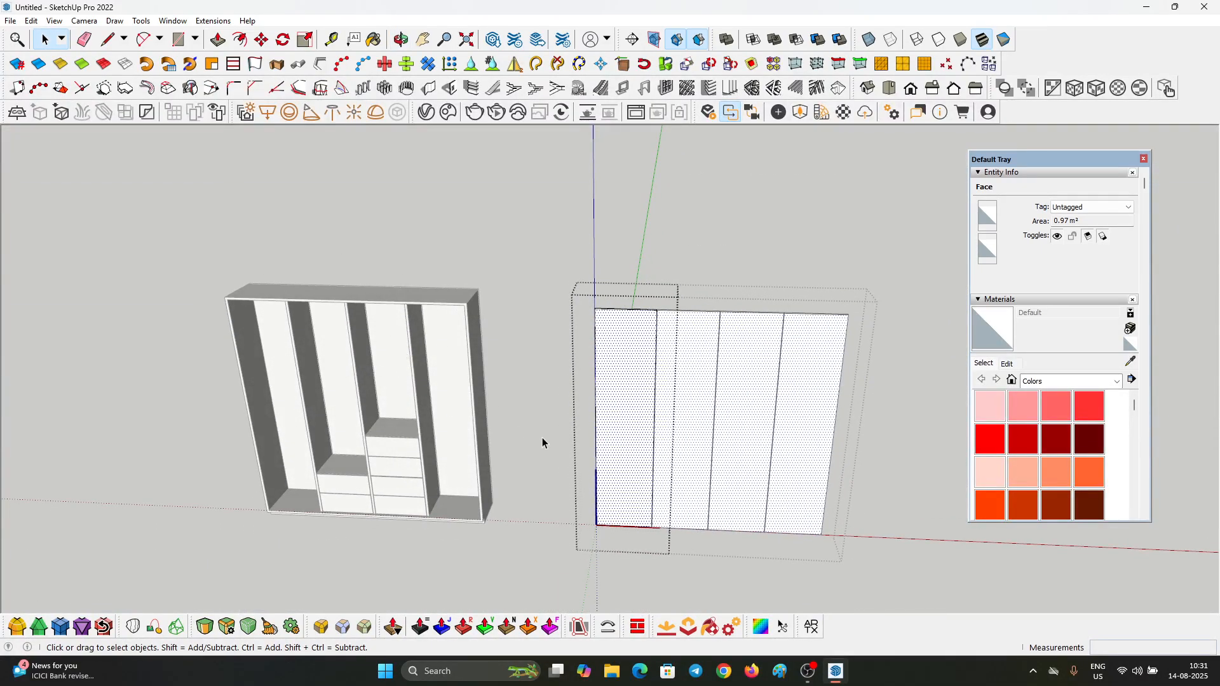
scroll(615, 344, "up", 4)
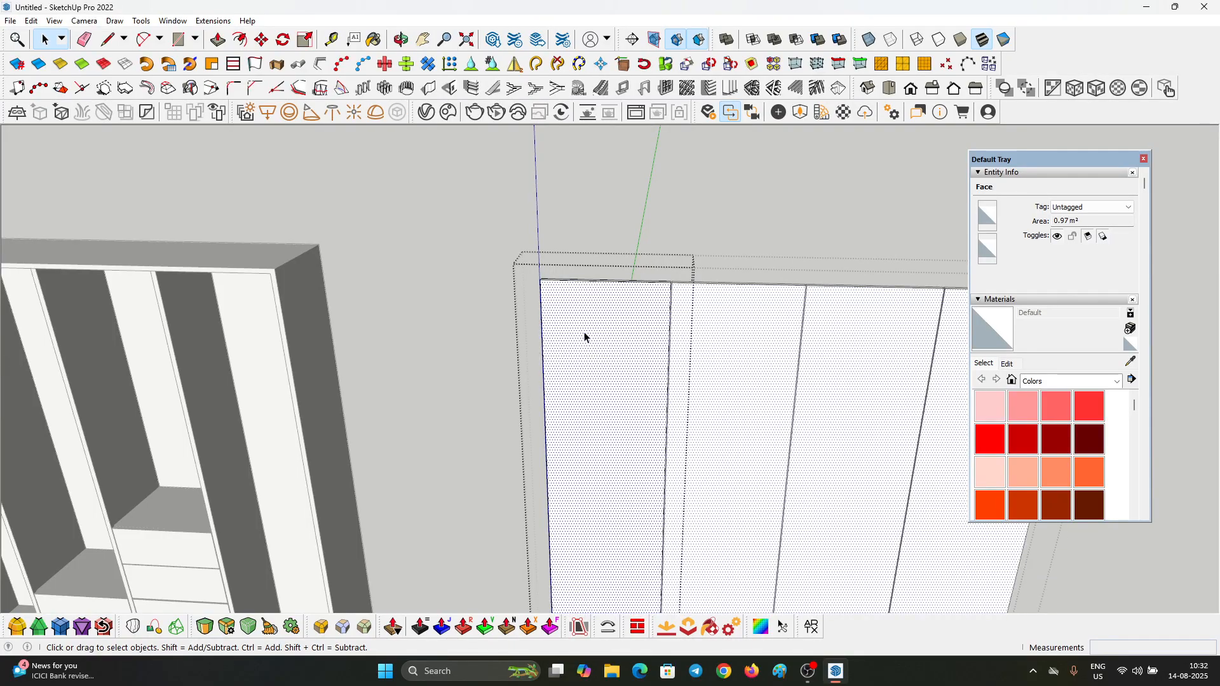
scroll(585, 337, "up", 2)
middle_click_drag(569, 318, 570, 283)
key("f")
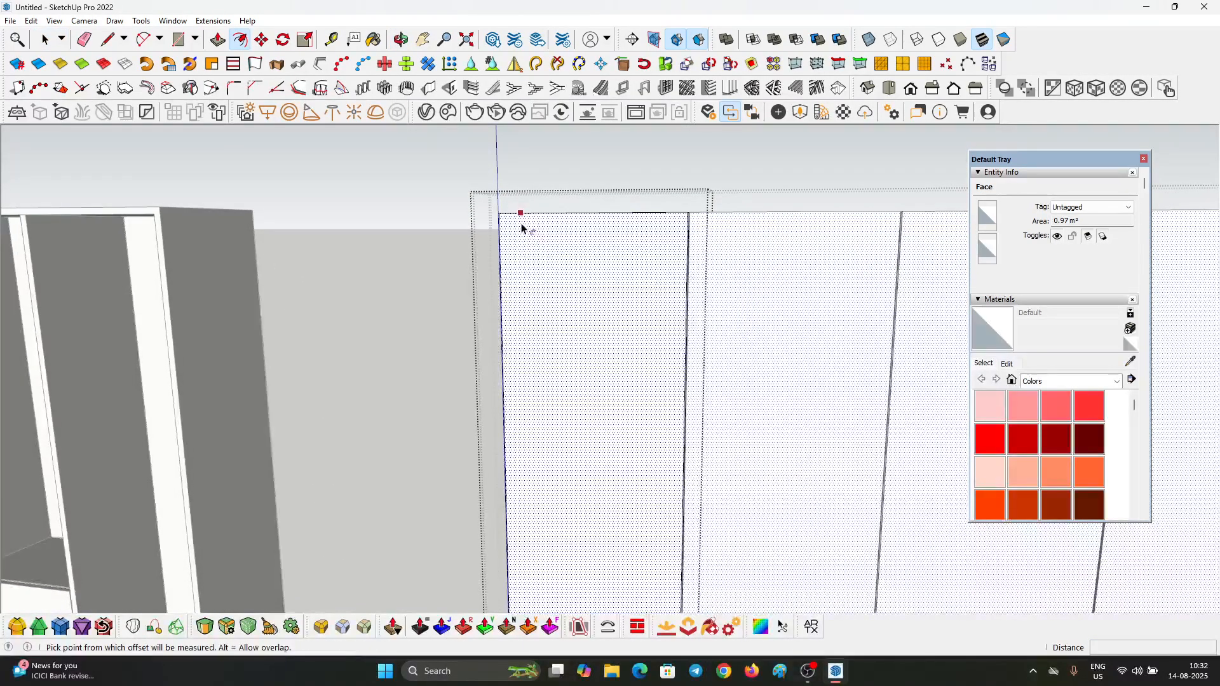
left_click(521, 224)
key("Return")
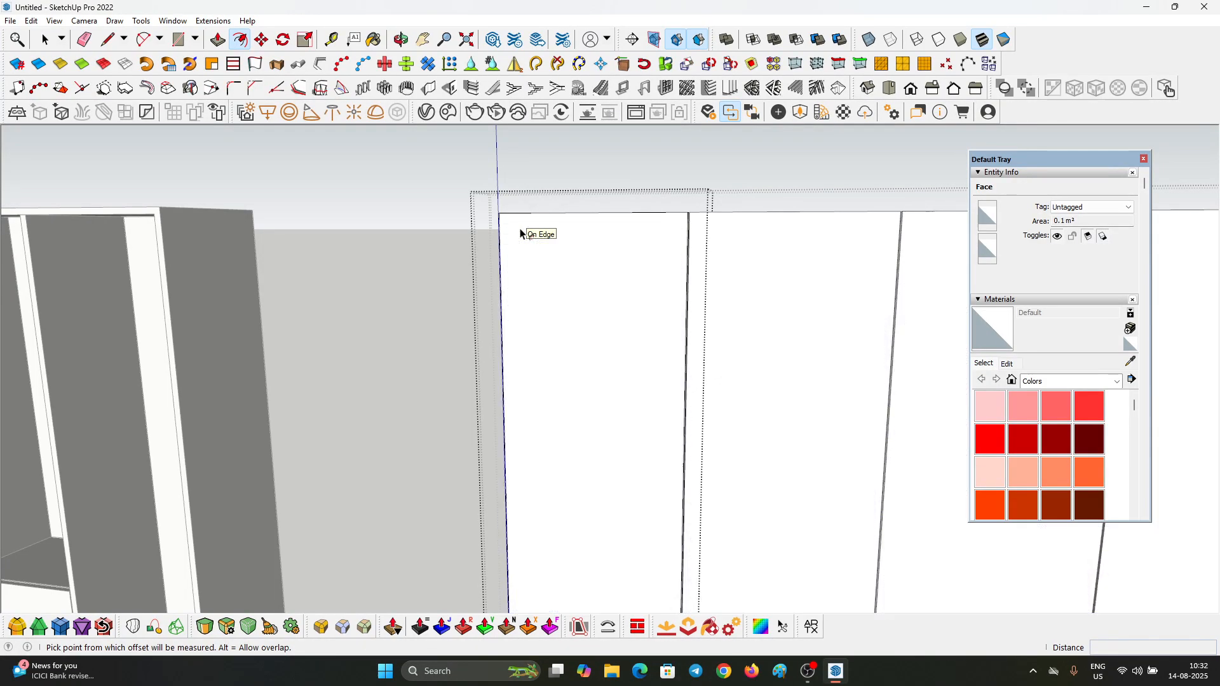
left_click(515, 214)
left_click(523, 235)
type("5")
key("Return")
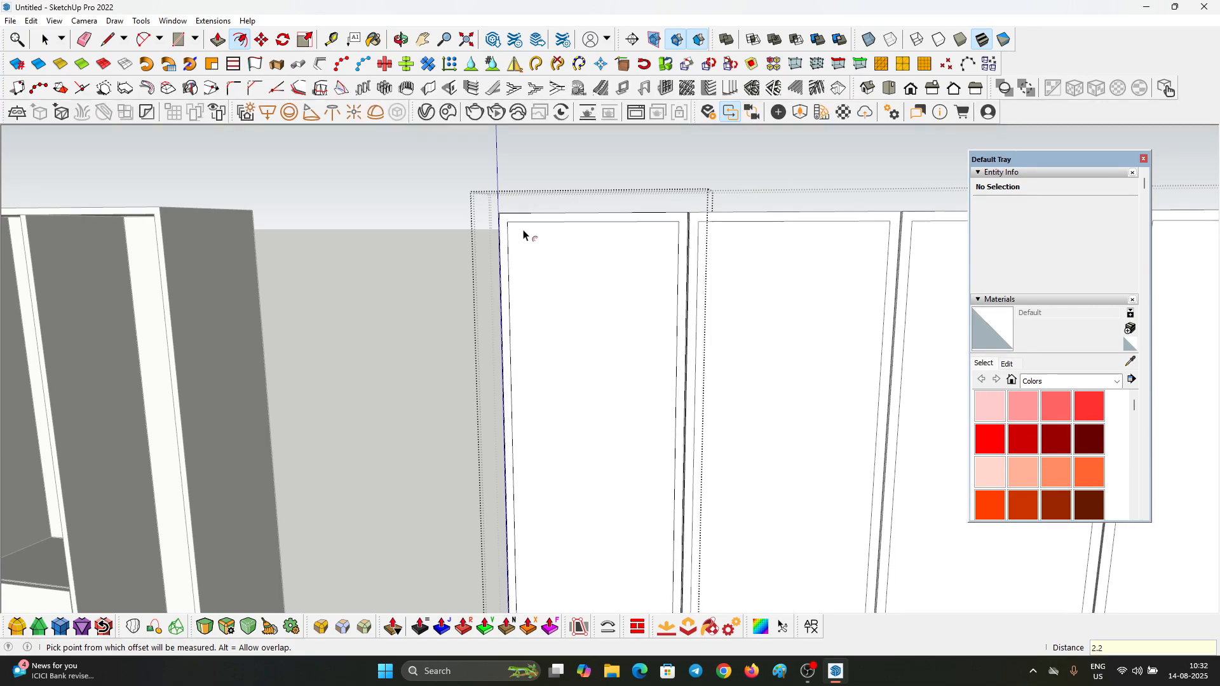
Step: Copy the door's inset face with its edges and Push/Pull the face through the door's thickness to leave an open frame
key("space")
left_click(544, 281)
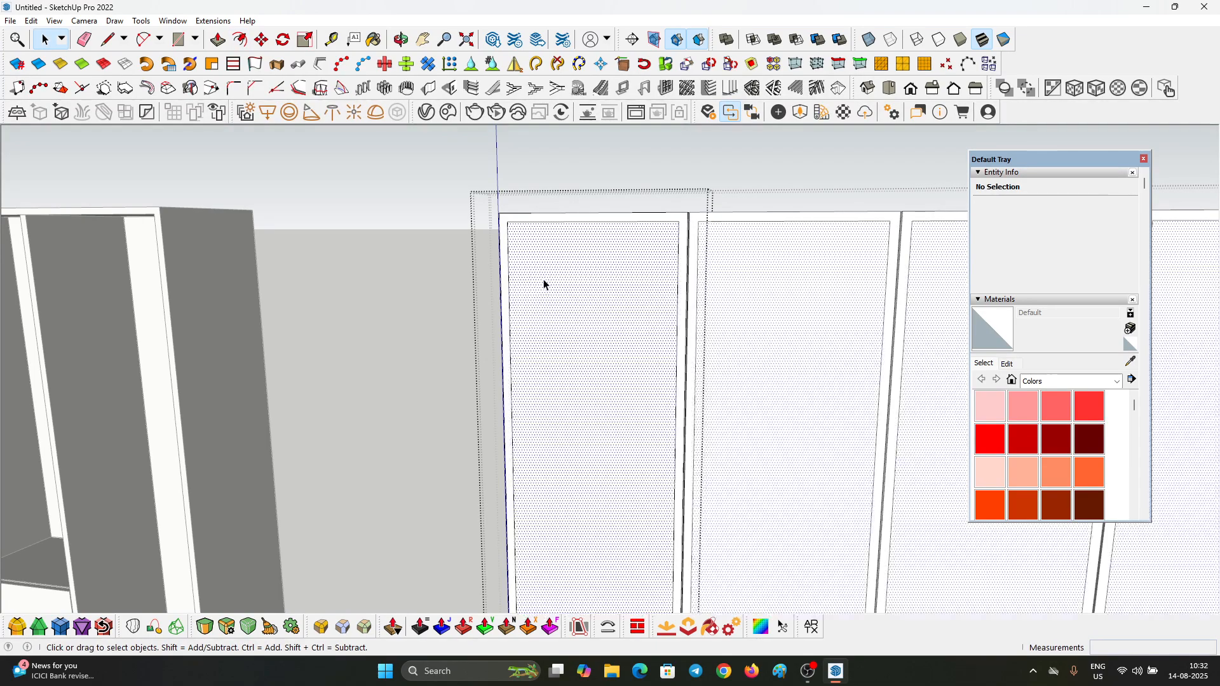
mouse_move(566, 297)
middle_mouse_down()
mouse_move(507, 371)
mouse_move(564, 378)
mouse_move(505, 425)
mouse_move(566, 315)
middle_mouse_up()
key("p")
left_click(481, 409)
left_click(555, 427)
Step: Select all of the door frame's geometry inside the component and group it
key("space")
double_click(562, 307)
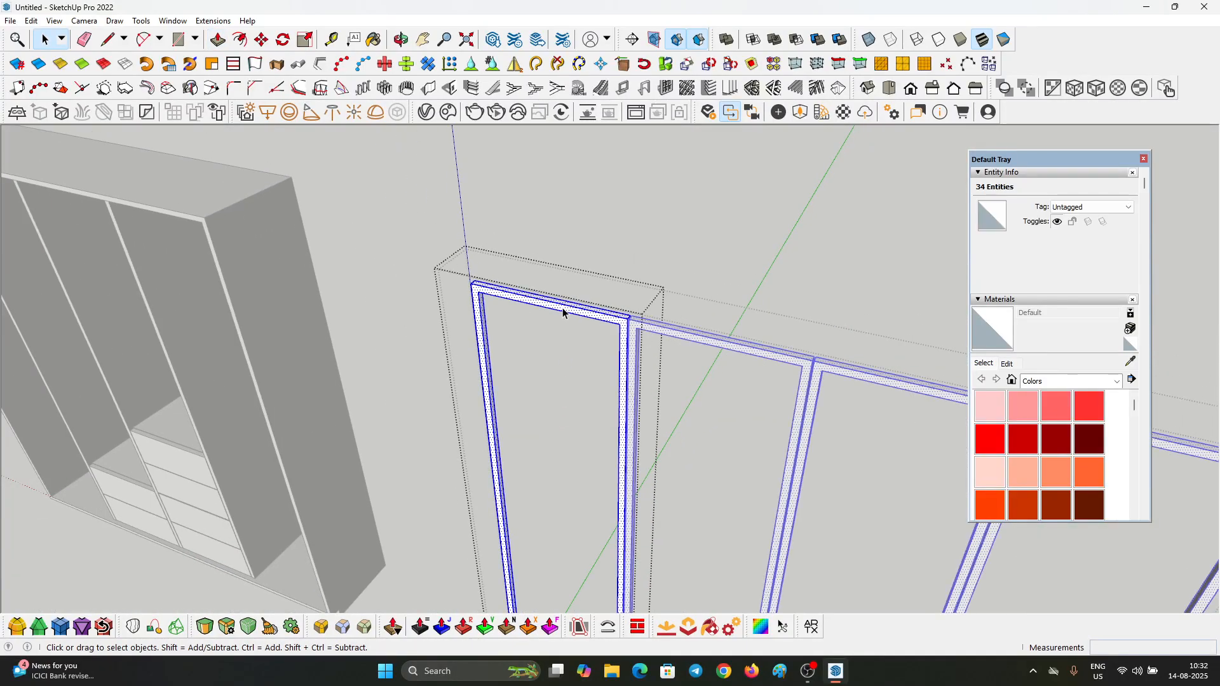
left_click(559, 311)
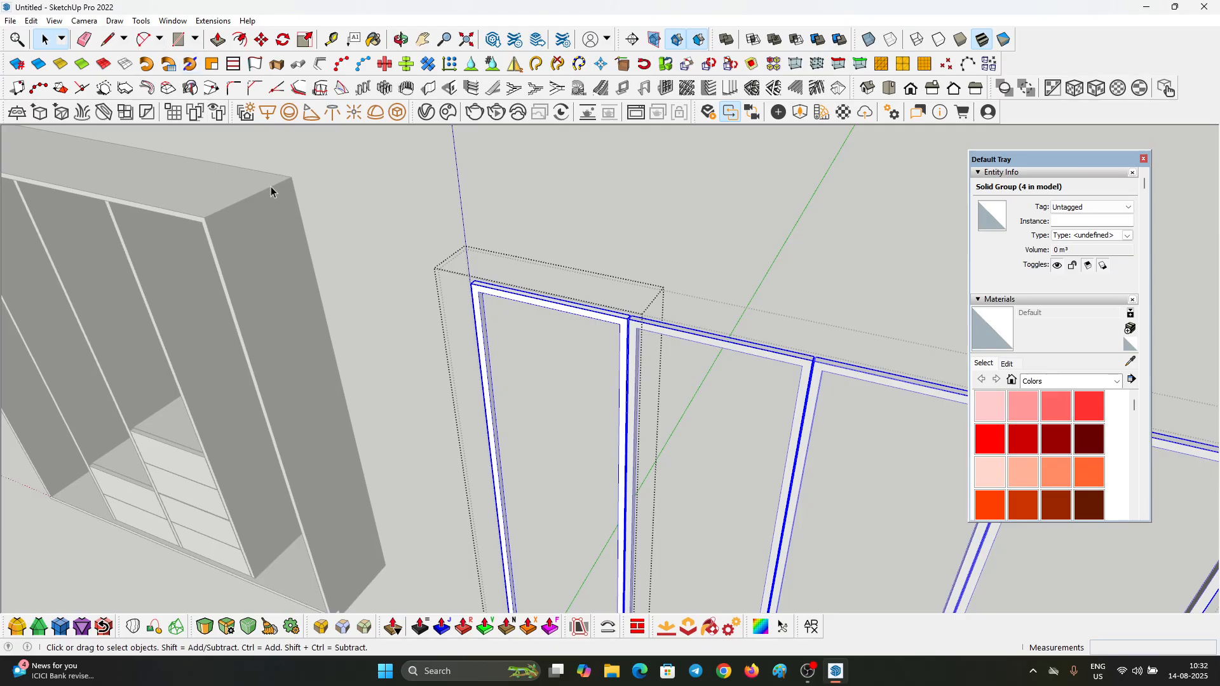
middle_click_drag(574, 272, 428, 260)
Step: Paste the copied inset face in place inside the door frame and Push/Pull it to about 1.2 cm thick
left_click(31, 21)
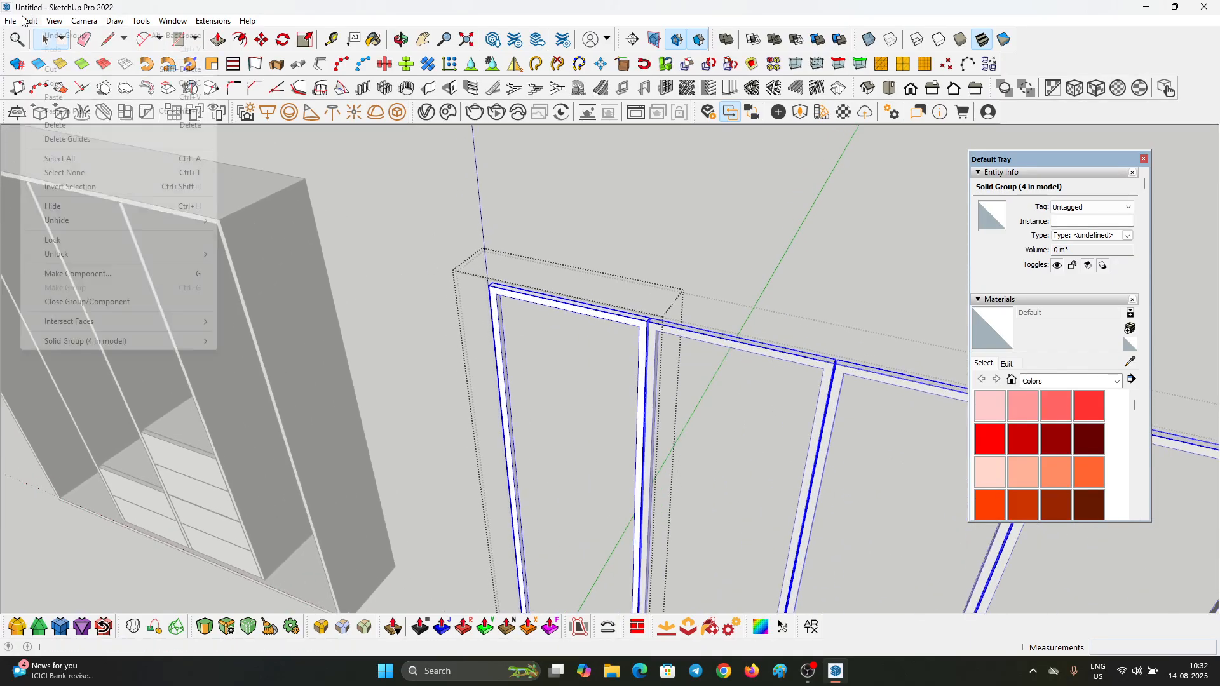
left_click(45, 110)
scroll(730, 363, "up", 3)
middle_click_drag(729, 364, 314, 419)
scroll(419, 529, "up", 2)
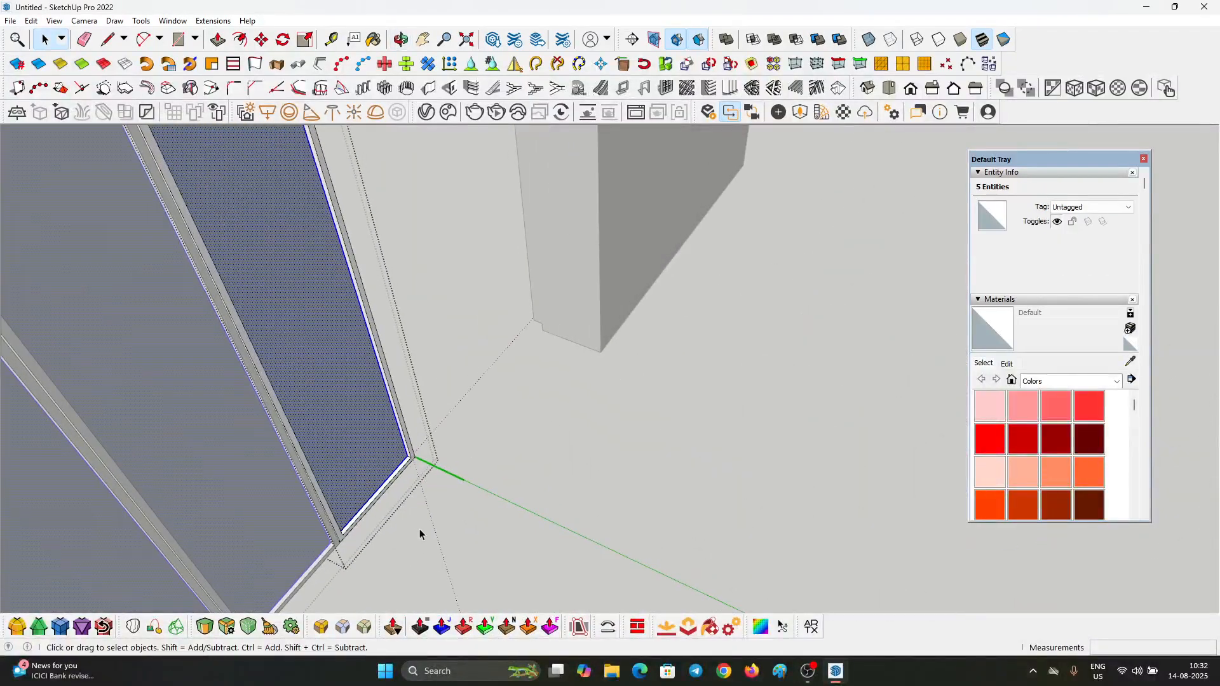
key("p")
scroll(359, 470, "up", 4)
scroll(402, 412, "up", 3)
double_click(439, 402)
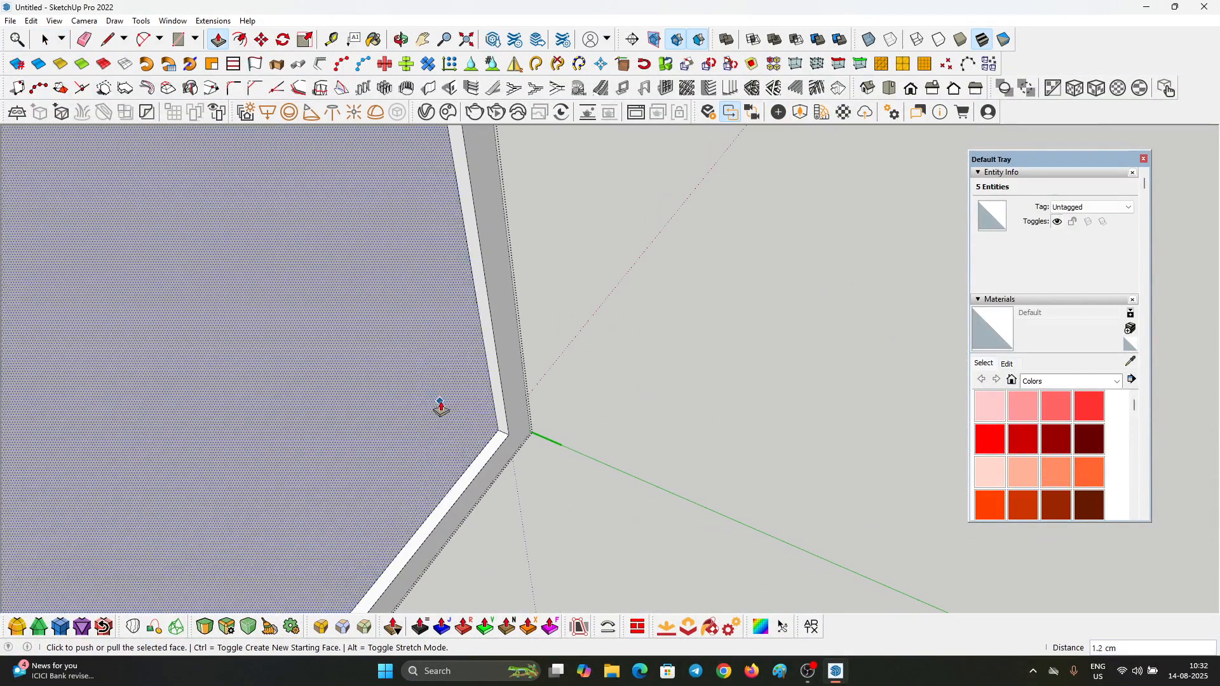
Step: Select the whole extruded inset panel inside the door frame and group it
key("space")
triple_click(451, 403)
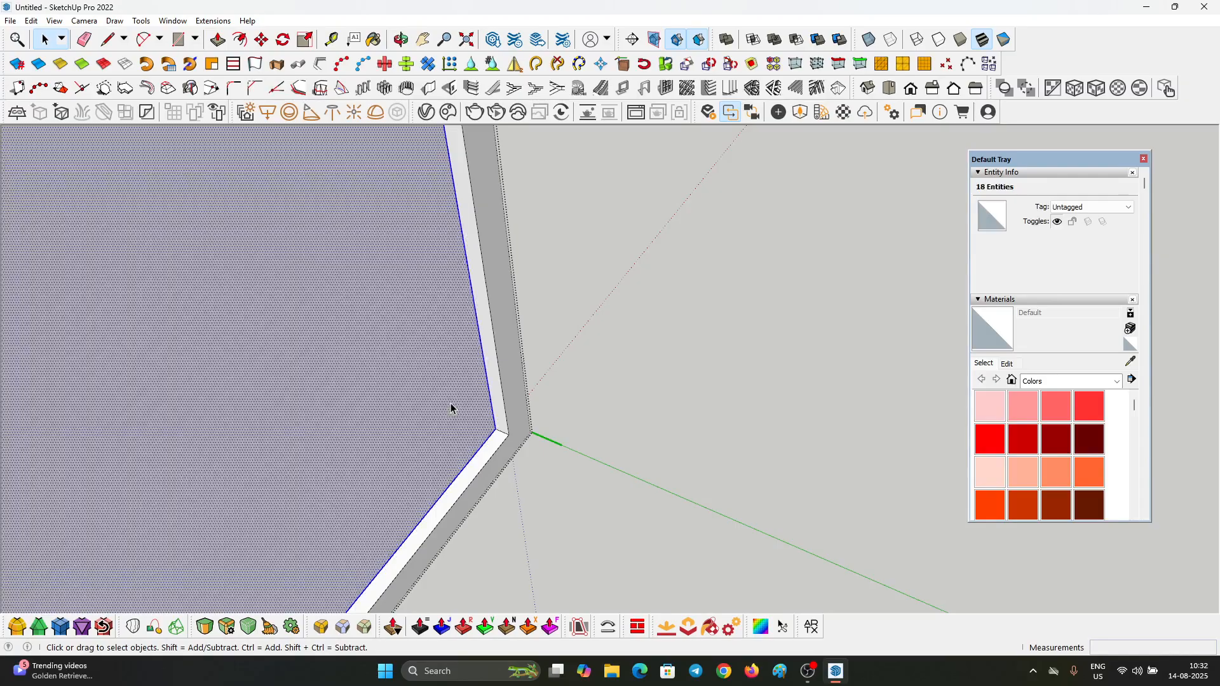
key("ctrl+g")
Step: Paint the inset panel group with Translucent Glass Gray from the Glass and Mirrors materials and finish editing the doors
scroll(452, 407, "down", 2)
middle_click_drag(481, 424, 1042, 406)
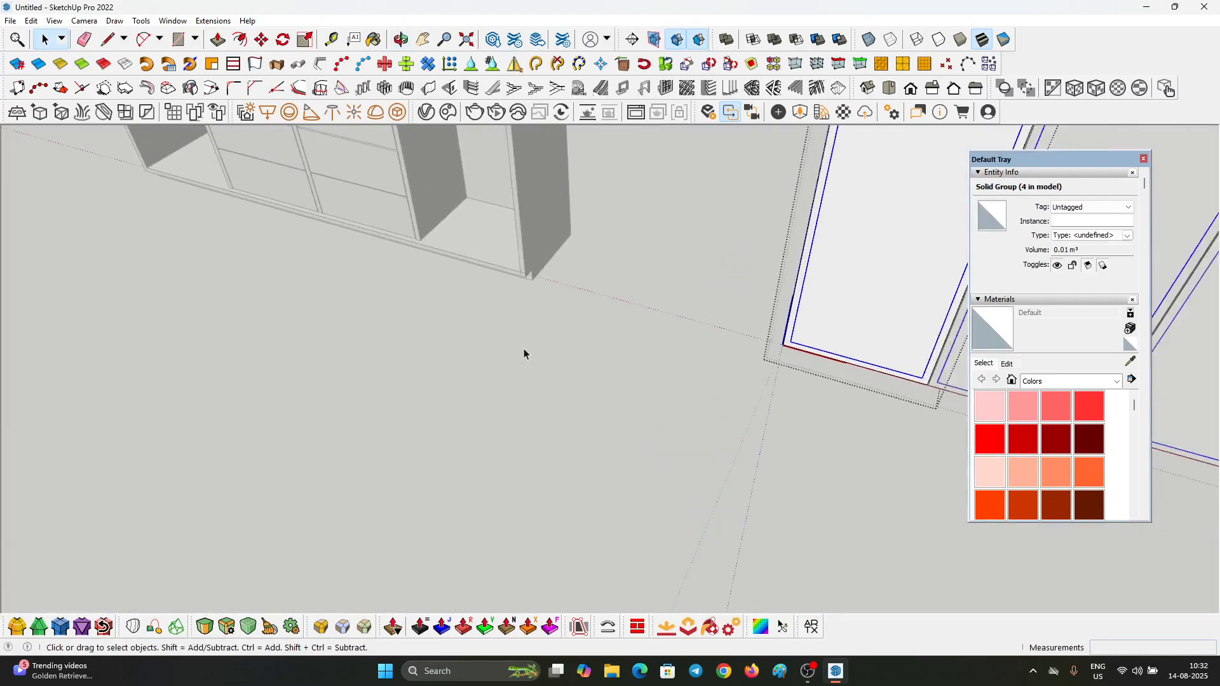
scroll(523, 350, "down", 3)
middle_click_drag(523, 350, 737, 413)
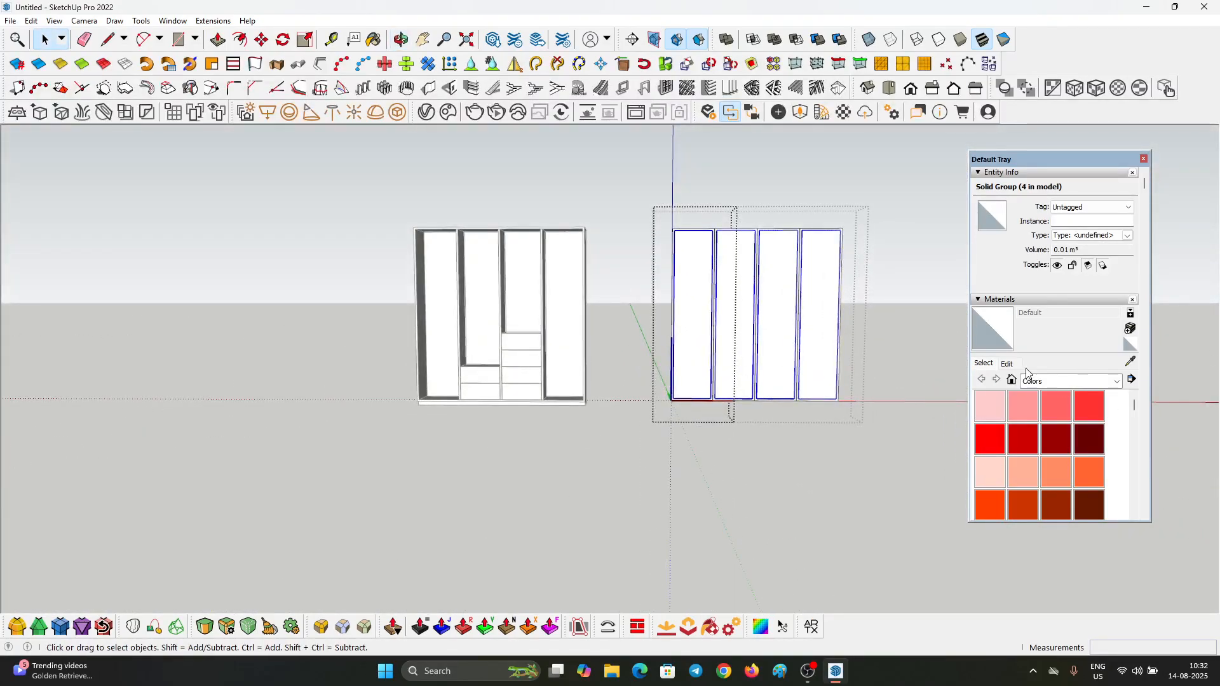
left_click(1081, 385)
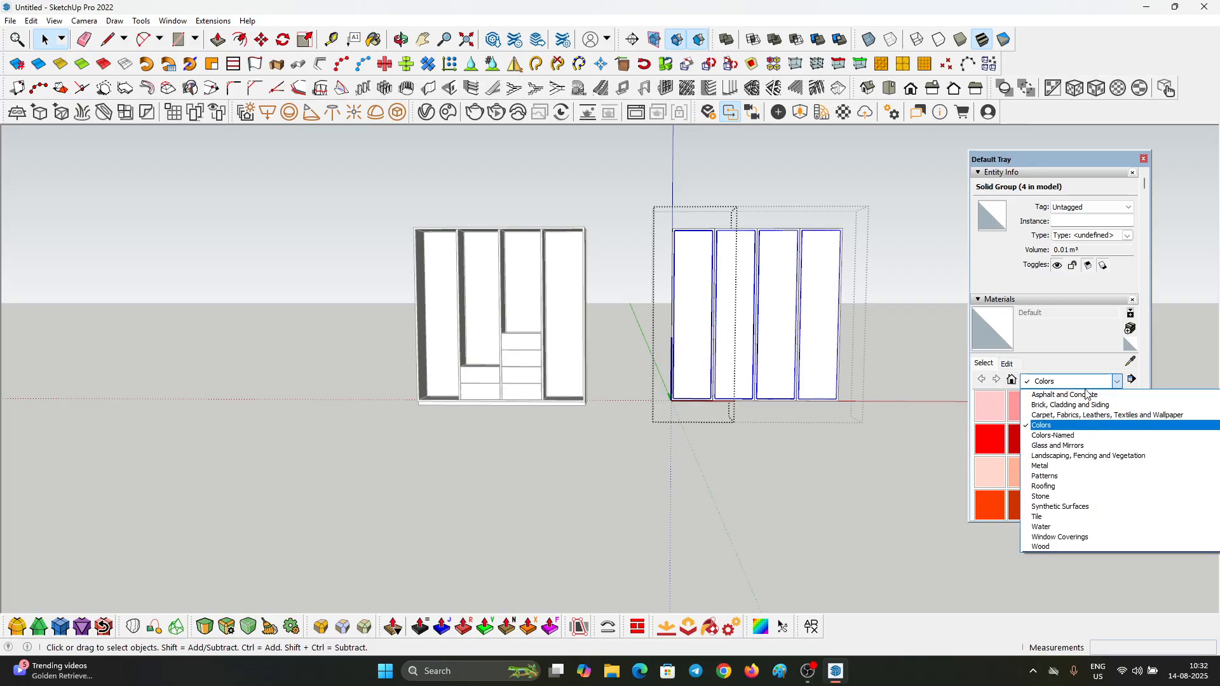
left_click(1042, 338)
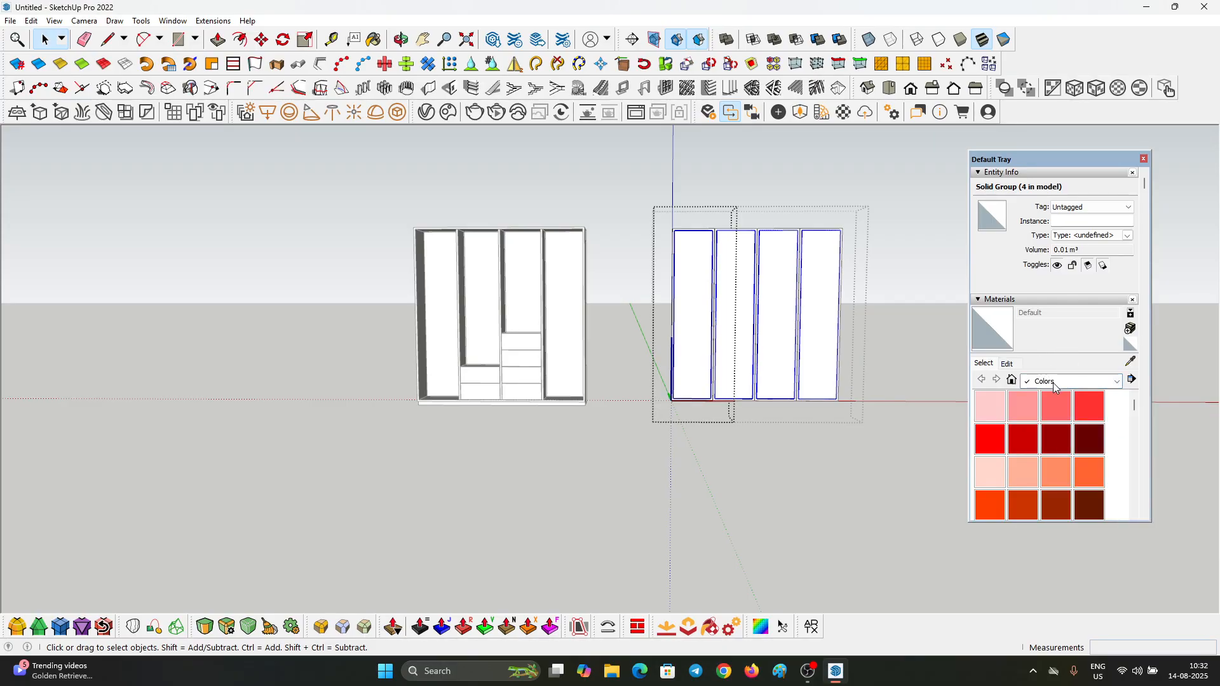
left_click(1053, 383)
left_click(1066, 446)
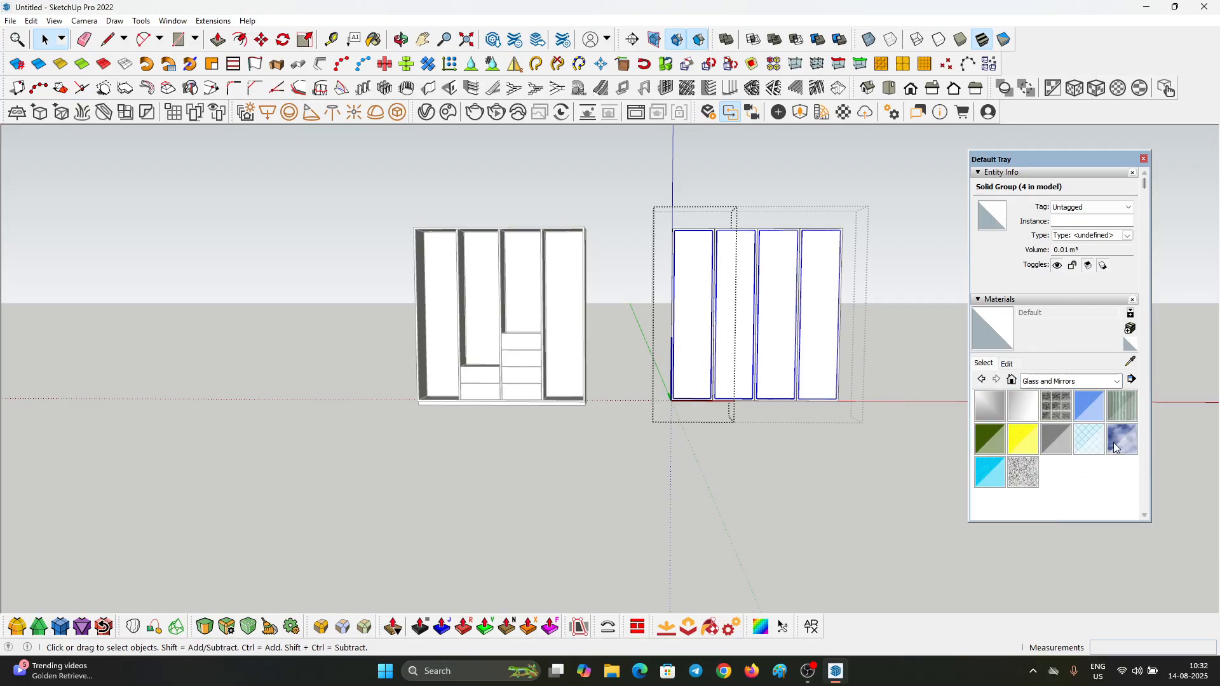
left_click(1056, 439)
scroll(730, 267, "up", 5)
left_click(578, 242)
key("space")
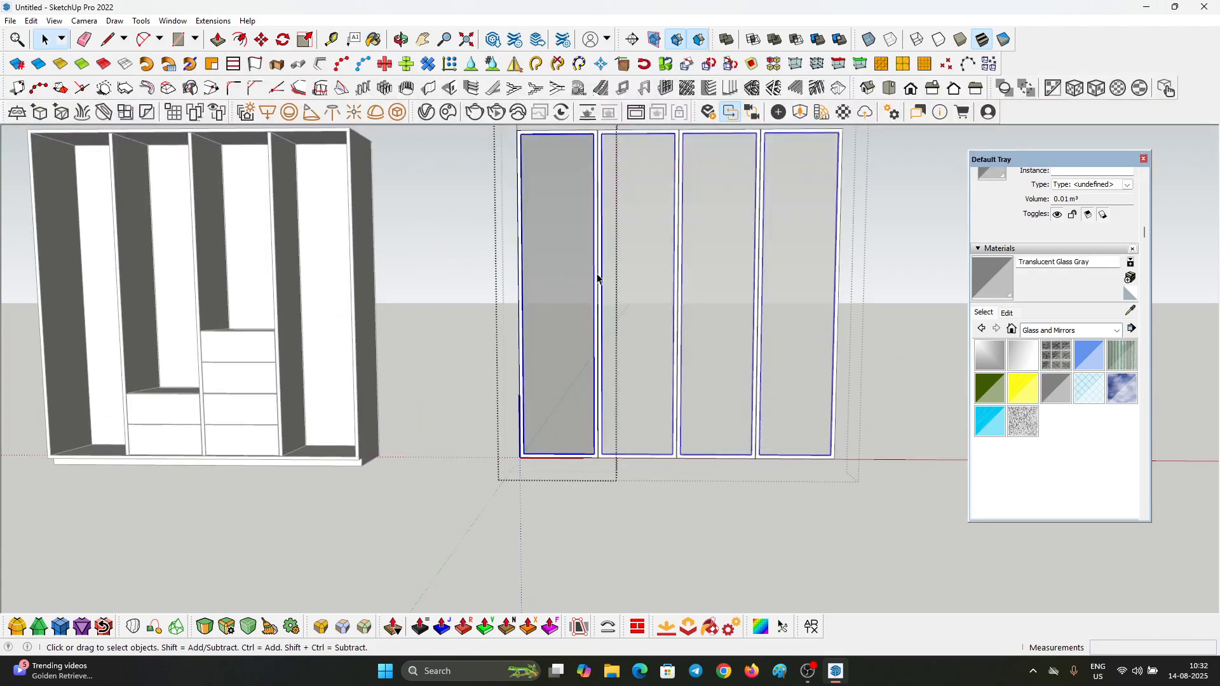
key("Escape")
key("Escape")
scroll(678, 285, "down", 2)
scroll(678, 285, "up", 1)
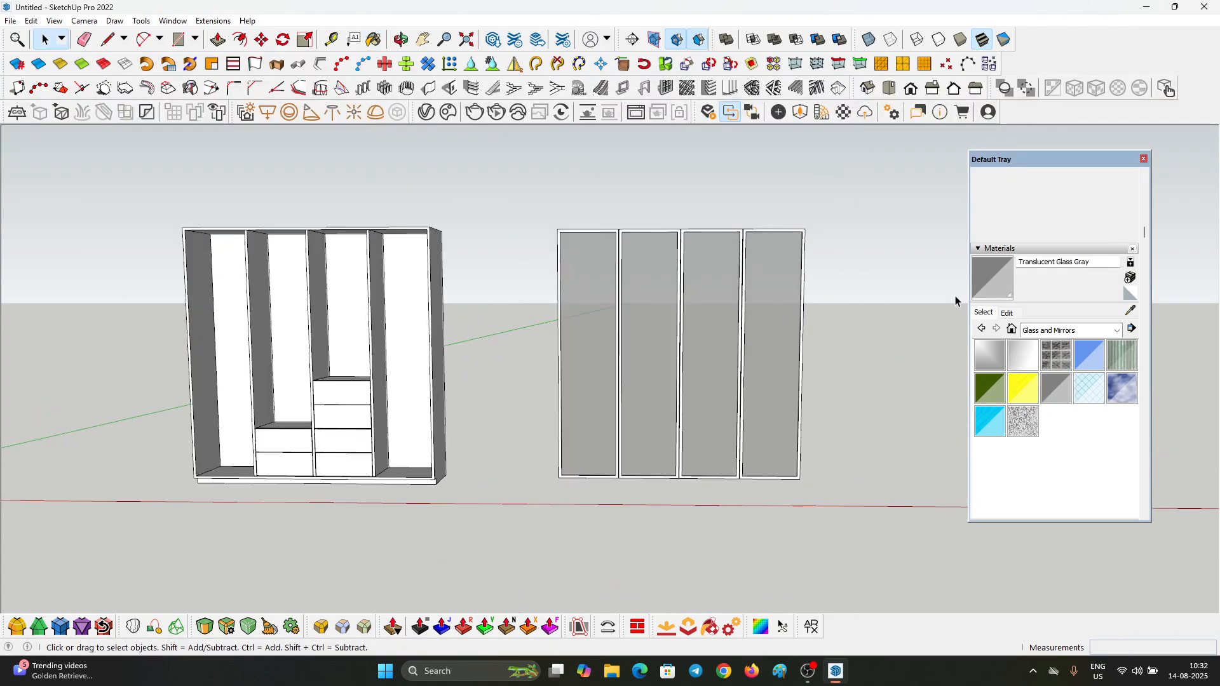
left_click(991, 249)
left_click(997, 275)
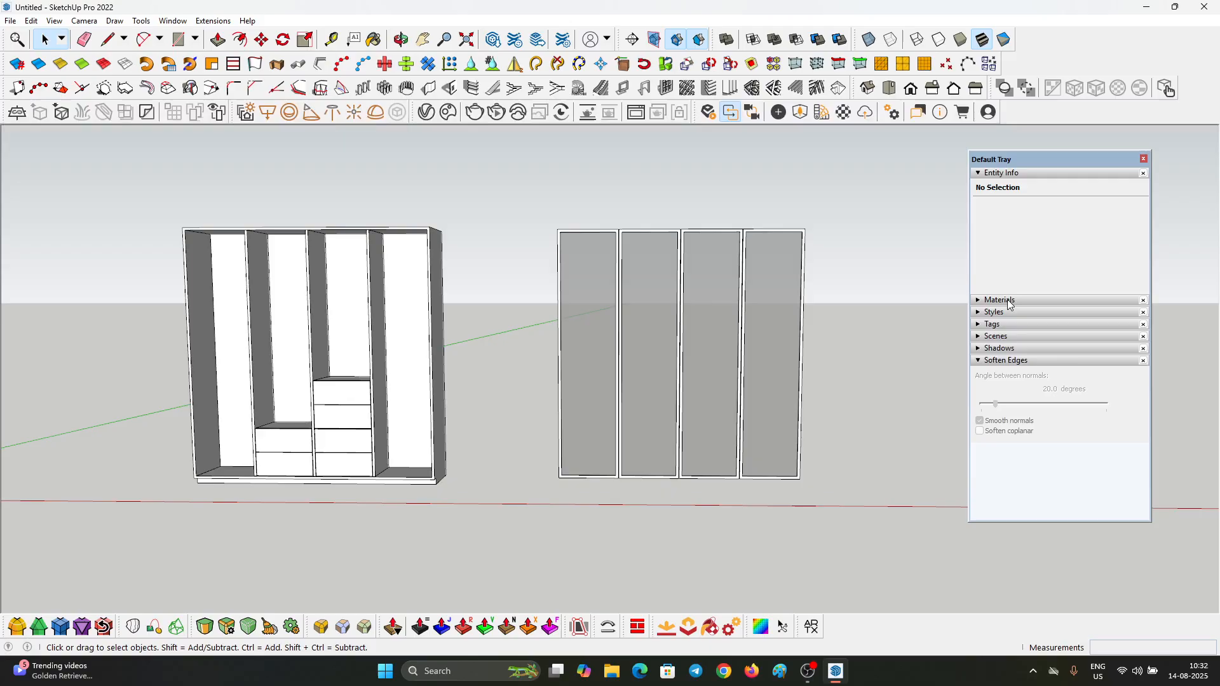
left_click(998, 300)
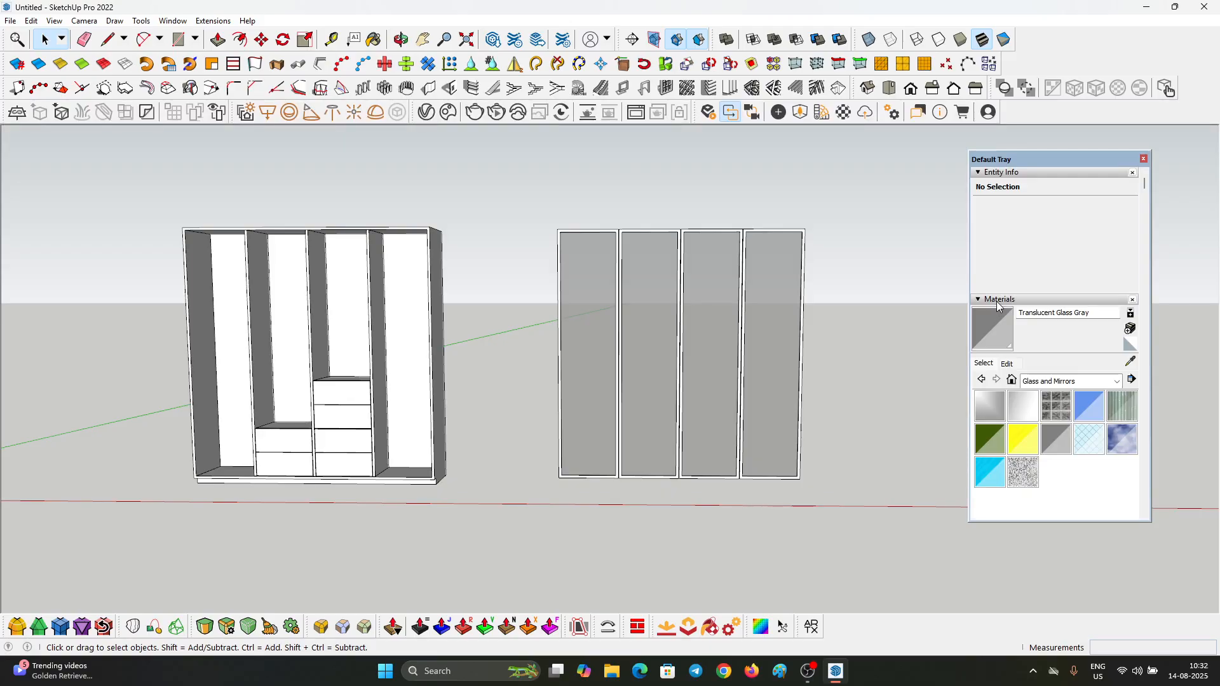
left_click(1032, 382)
left_click(1056, 414)
Step: Paint the door group's frames black with Color M09 from the Colors materials
left_click(1060, 382)
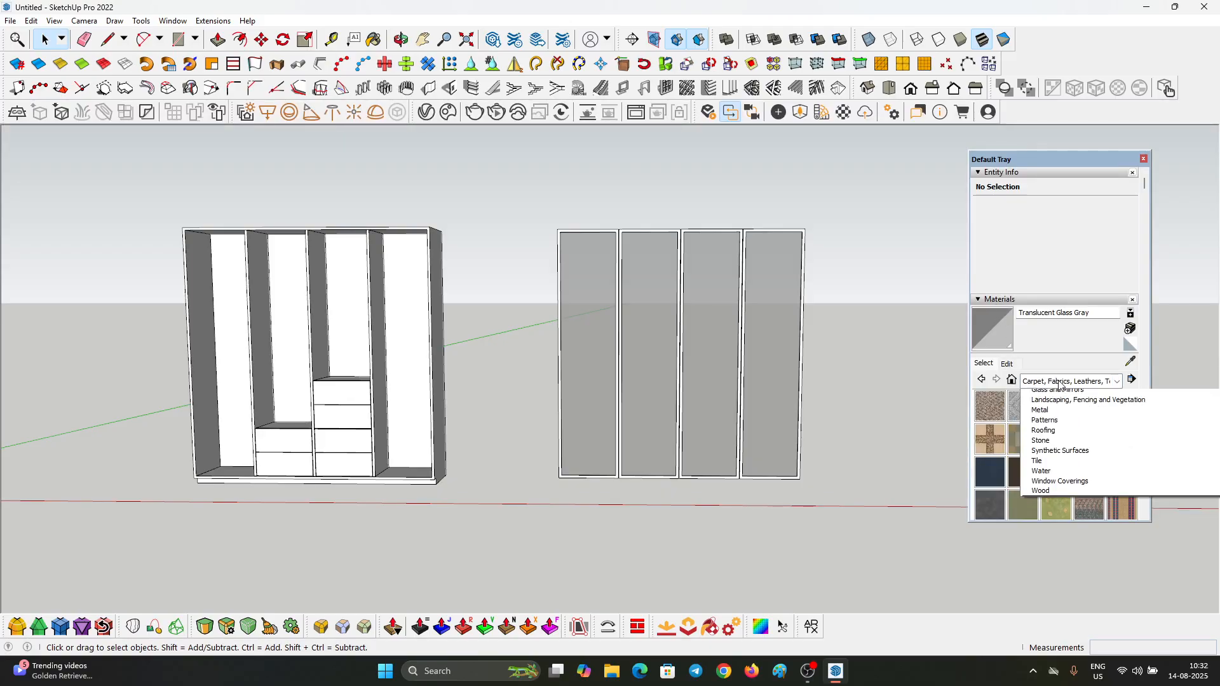
scroll(1059, 420, "up", 5)
left_click(1056, 424)
scroll(1041, 437, "down", 15)
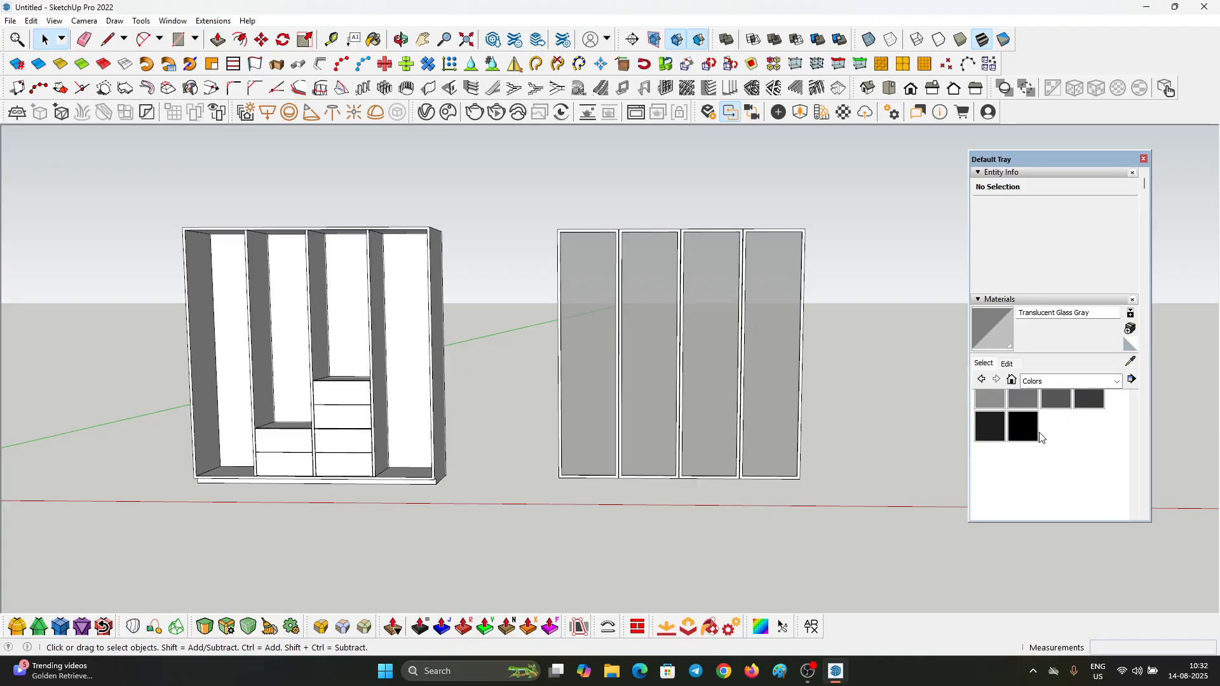
left_click(1022, 426)
scroll(817, 327, "up", 2)
left_click(769, 200)
scroll(855, 234, "down", 1)
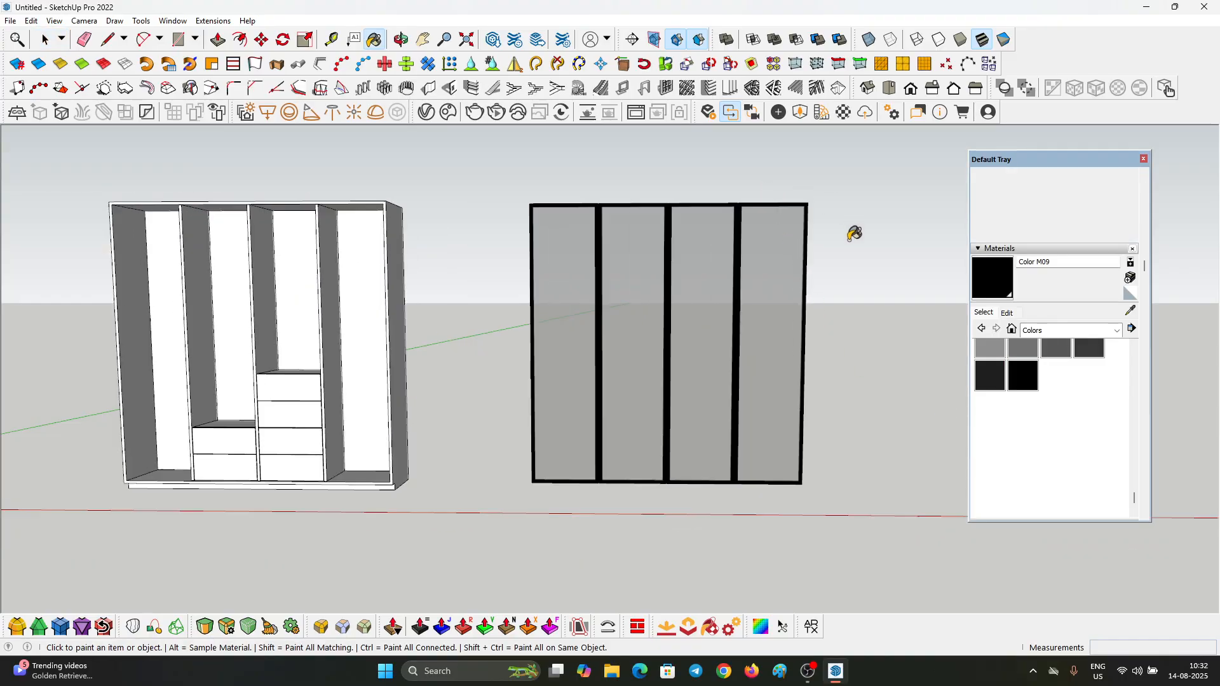
Step: Paint the wardrobe carcass black with Color M09
scroll(444, 199, "up", 2)
left_click(428, 267)
scroll(413, 354, "up", 1)
Step: Try to paint the wardrobe's dividers and drawer fronts black with Color M09
left_click(412, 353)
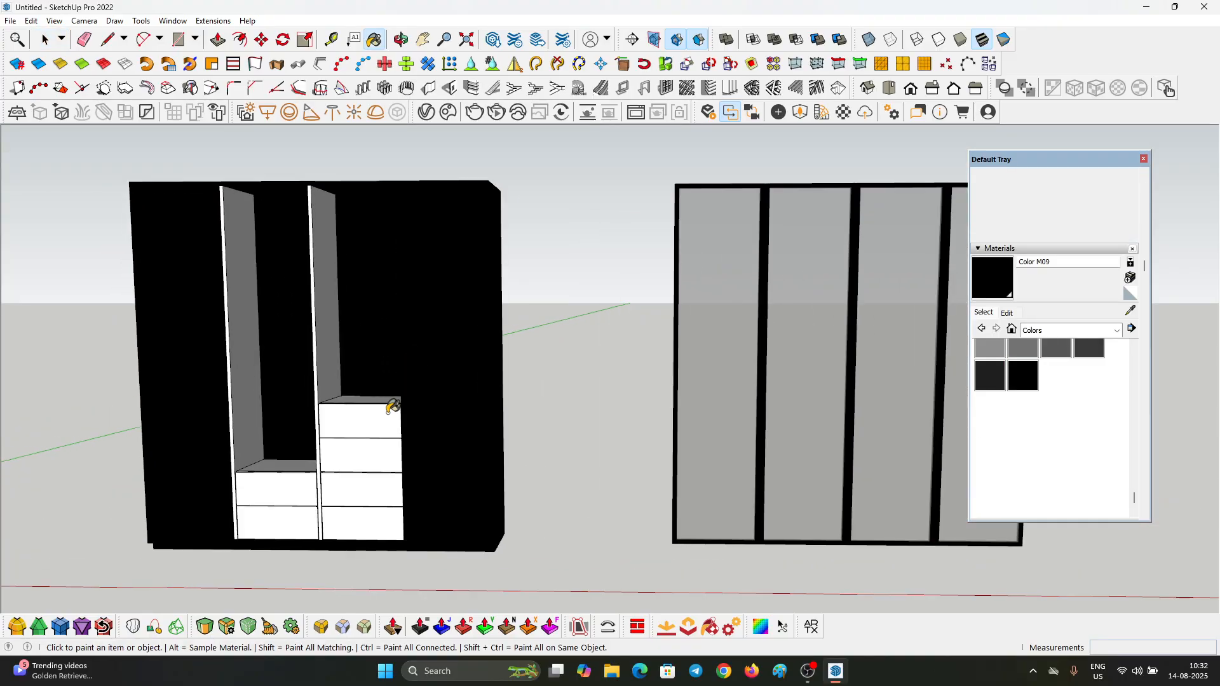
left_click(364, 420)
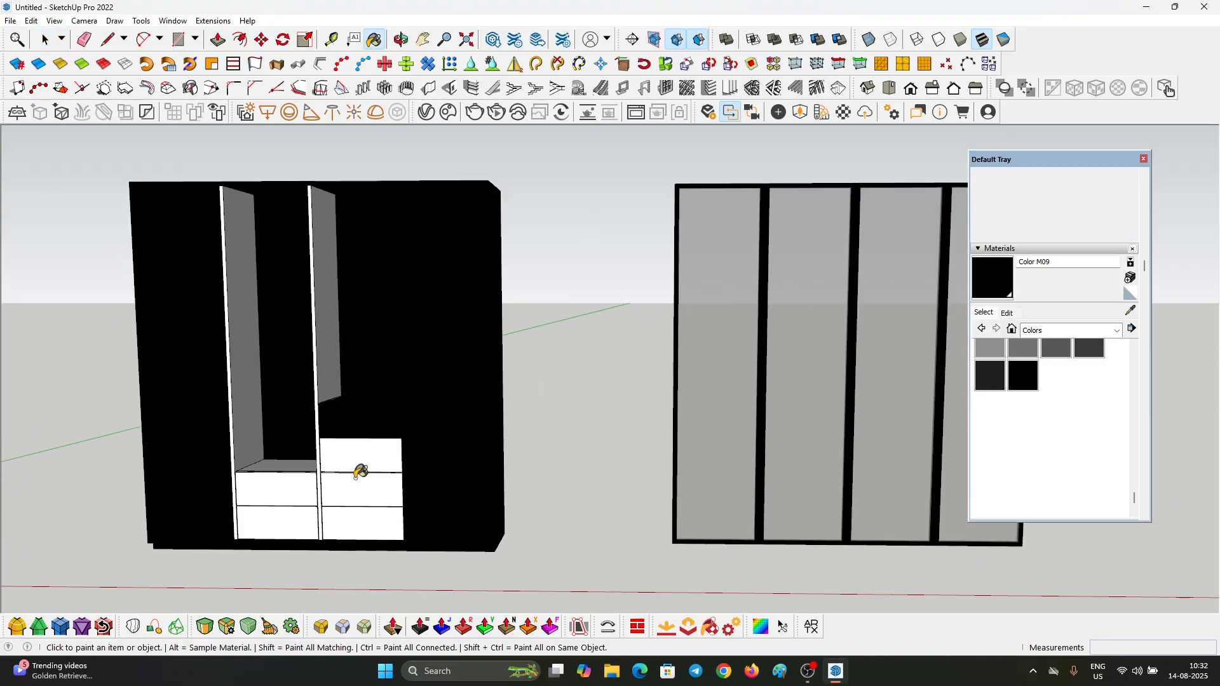
left_click(290, 489)
left_click(241, 410)
scroll(589, 308, "down", 3)
key("space")
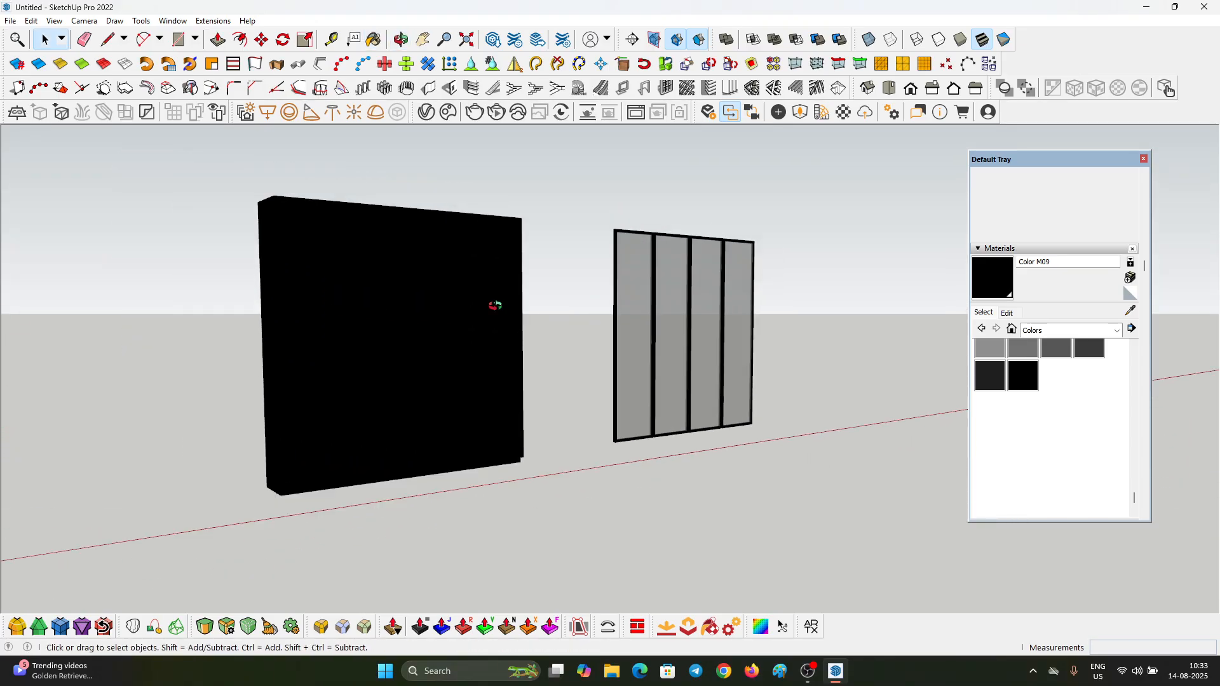
mouse_move(493, 302)
middle_mouse_down()
mouse_move(207, 169)
mouse_move(298, 351)
middle_mouse_up()
Step: Undo the last three paint fills on the dividers and drawers
key("ctrl+z")
key("ctrl+z")
key("ctrl+z")
key("ctrl+z")
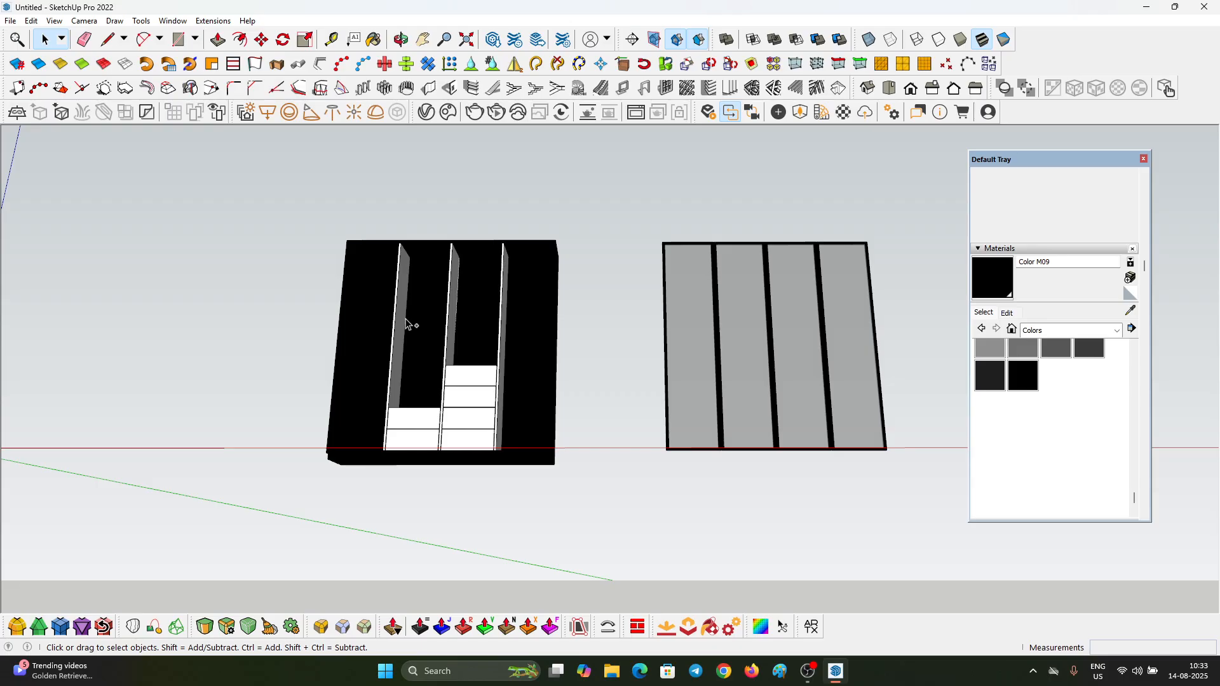
Step: Display the model in the Monochrome face style
middle_click_drag(432, 301, 273, 493)
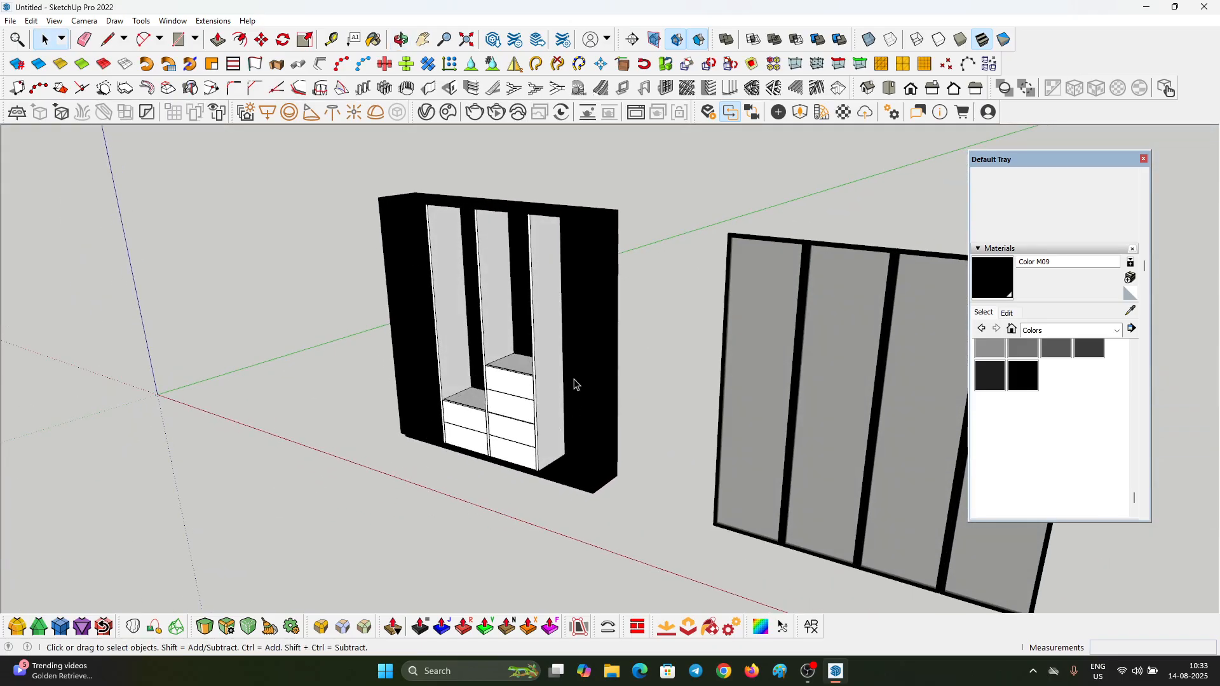
middle_click_drag(574, 382, 613, 319)
scroll(521, 375, "up", 3)
middle_click_drag(552, 428, 526, 417)
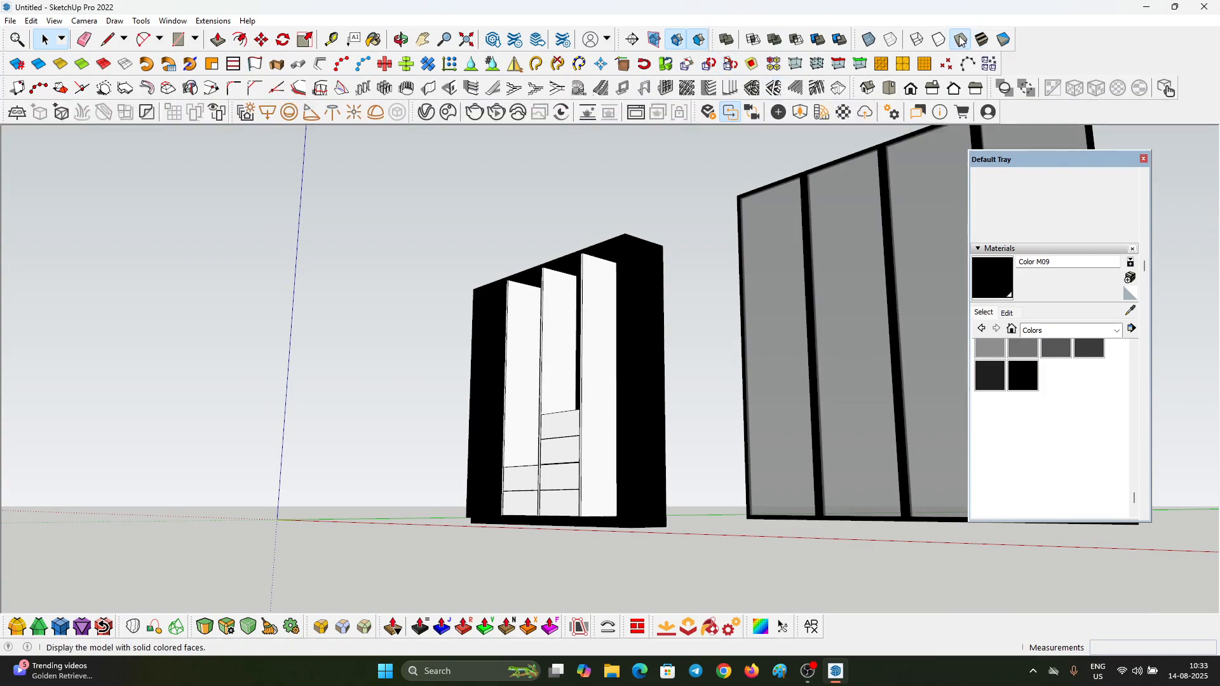
left_click(1004, 39)
scroll(508, 361, "up", 5)
scroll(508, 360, "down", 4)
middle_click_drag(508, 361, 539, 344)
scroll(449, 297, "up", 7)
middle_click_drag(448, 296, 449, 321)
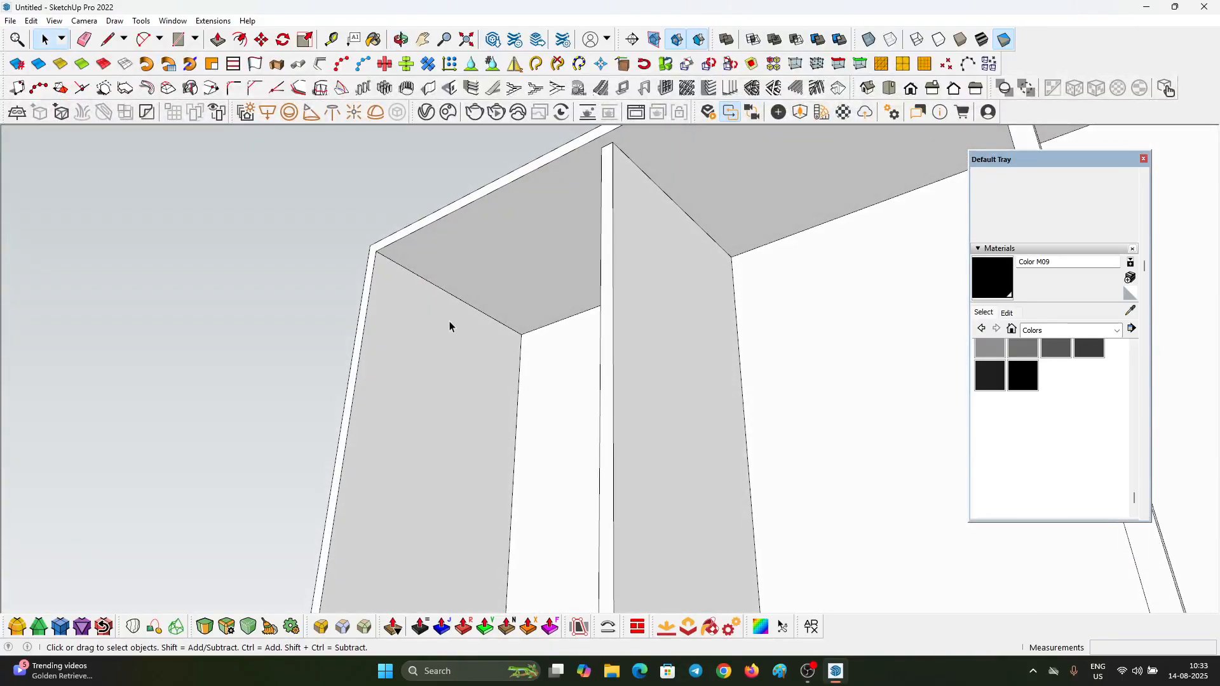
key("c")
scroll(485, 289, "up", 2)
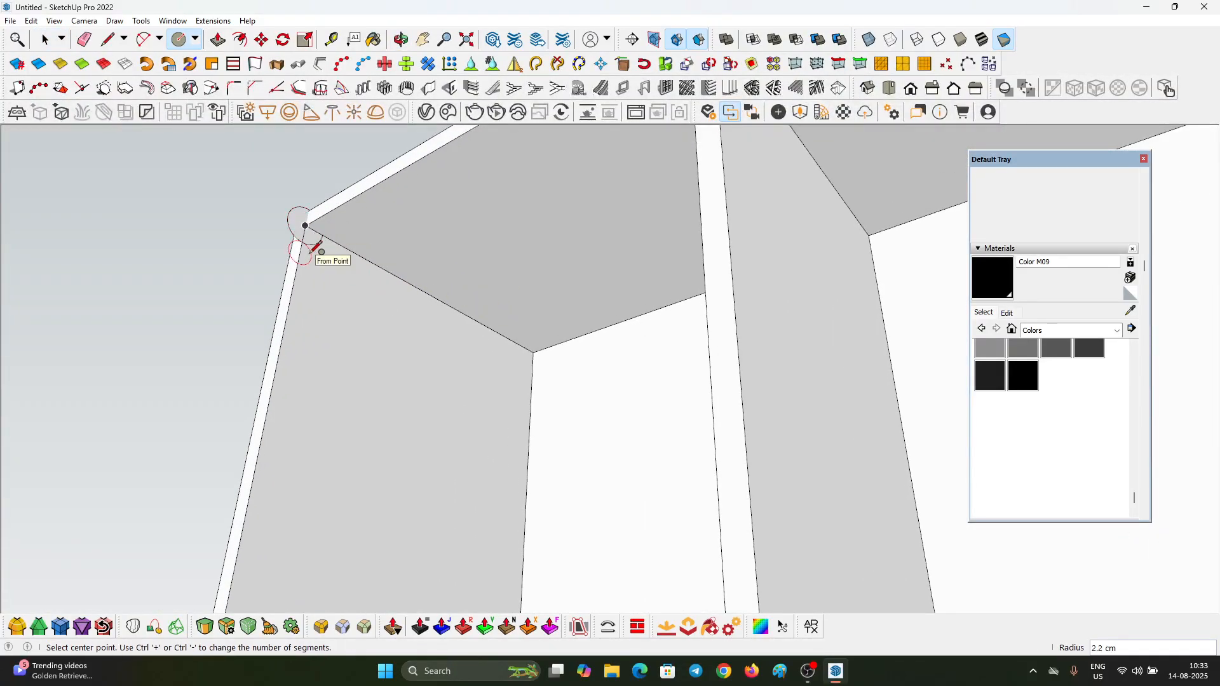
key("p")
scroll(305, 235, "down", 1)
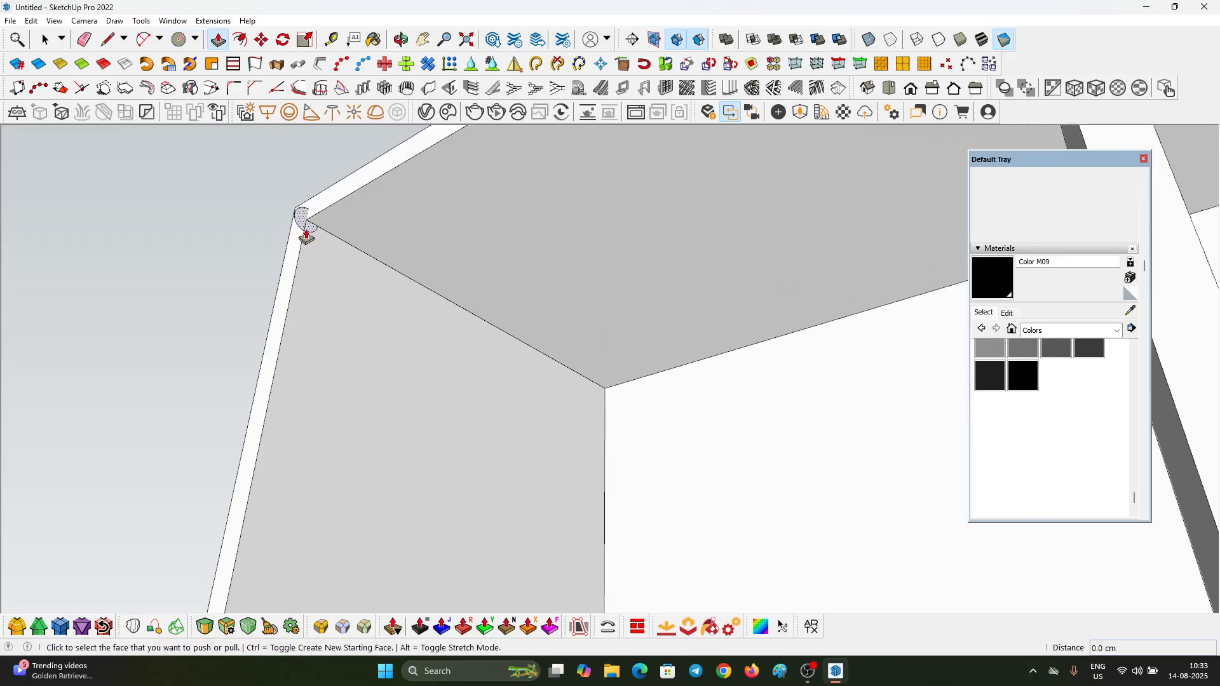
middle_click_drag(311, 354, 751, 381)
scroll(662, 349, "down", 3)
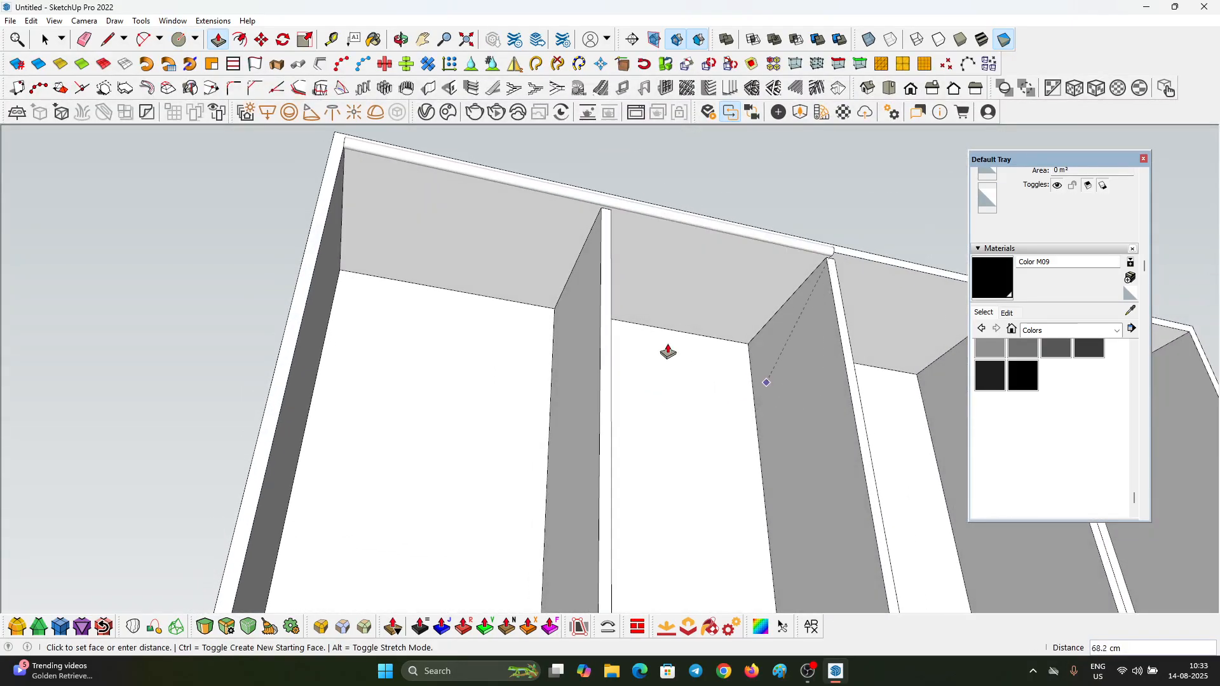
scroll(805, 414, "down", 3)
key("space")
scroll(540, 293, "up", 3)
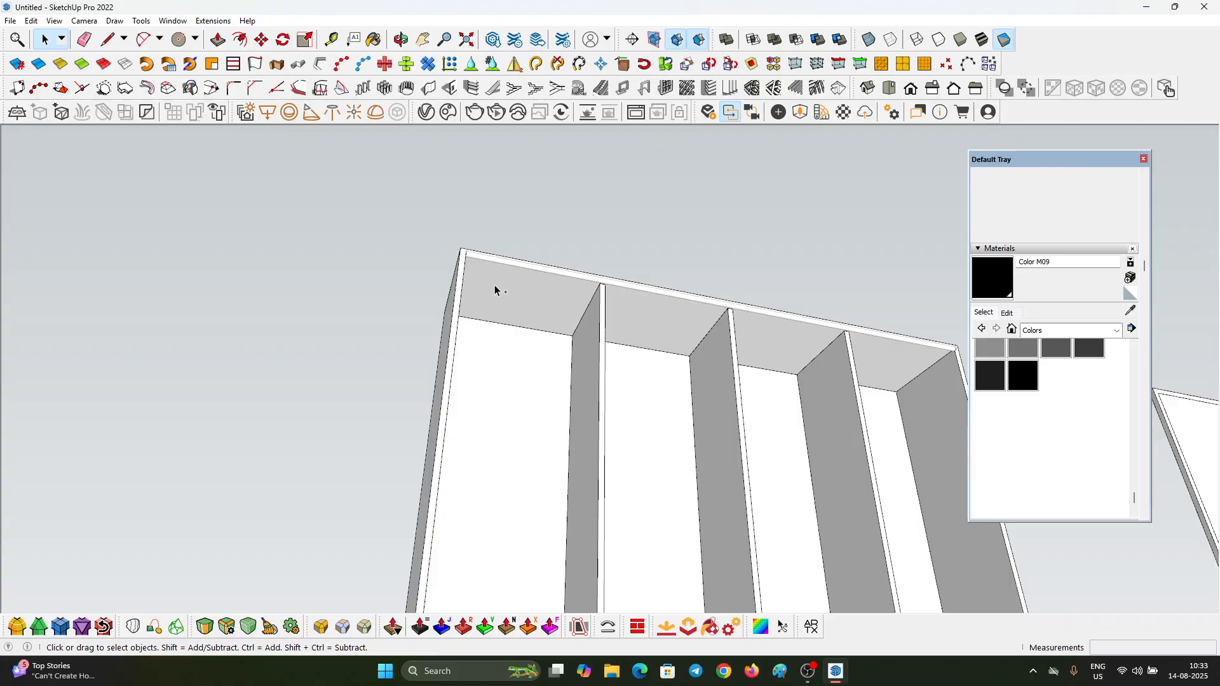
Step: Draw a circle with a 0.5 cm radius at the upper inner front corner of the wardrobe's side panel
middle_click_drag(494, 285, 140, 305)
scroll(545, 318, "up", 1)
scroll(545, 316, "up", 4)
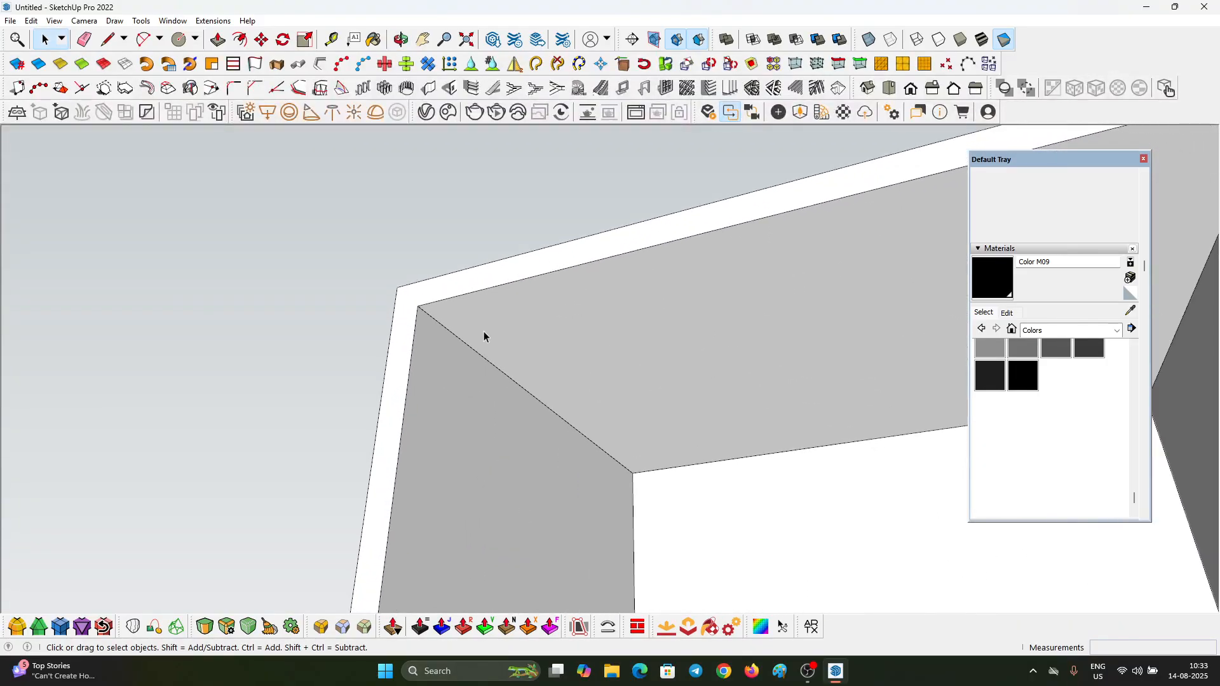
key("c")
scroll(382, 335, "up", 2)
key("Escape")
scroll(404, 279, "up", 1)
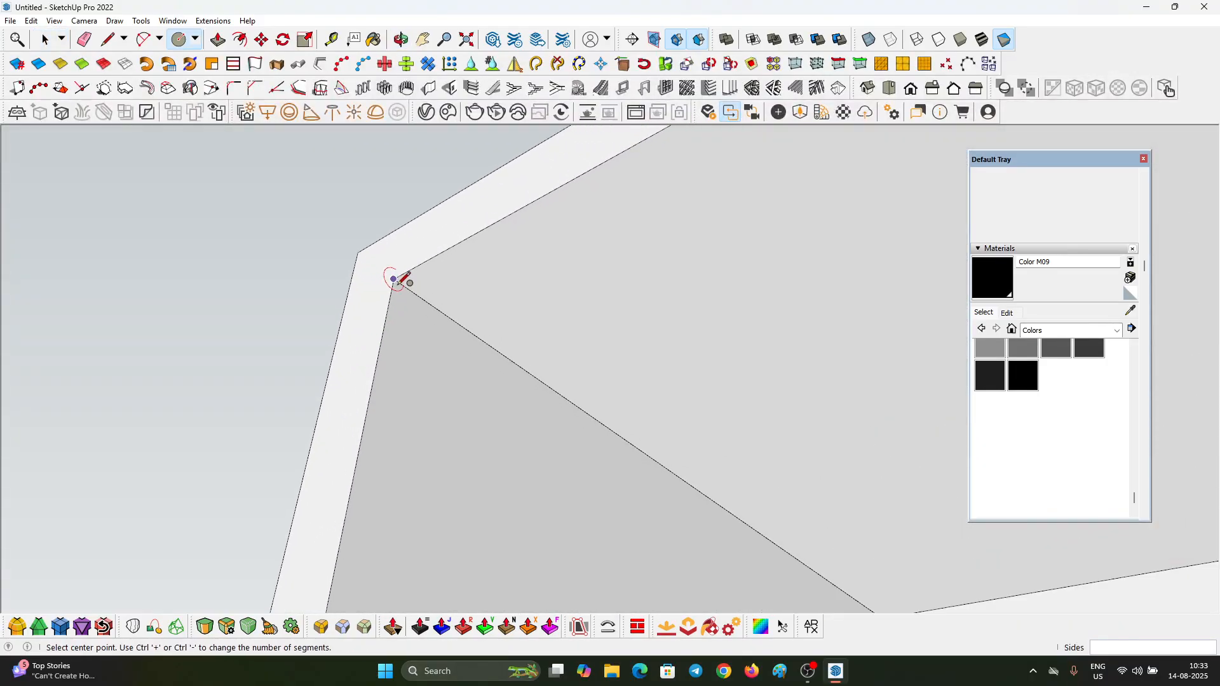
left_click(383, 332)
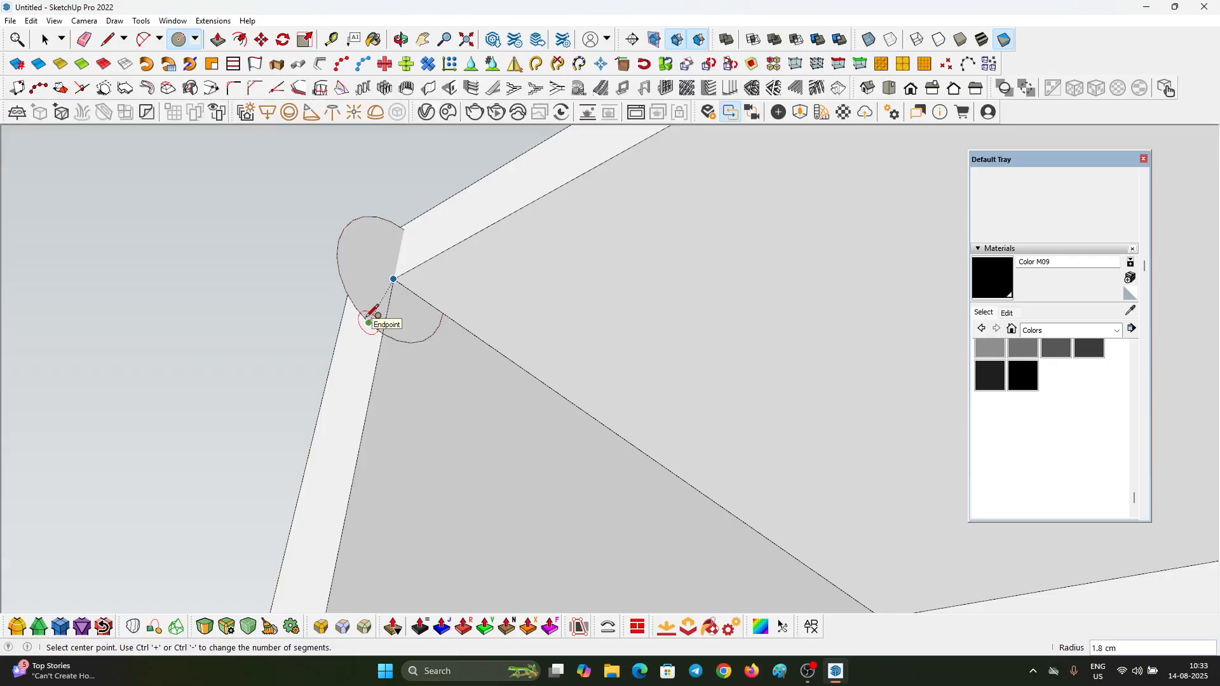
type(".5")
key("Return")
Step: Push/Pull the circle 196 cm across the wardrobe to the opposite side panel to form a hanging rod
key("p")
scroll(385, 296, "up", 1)
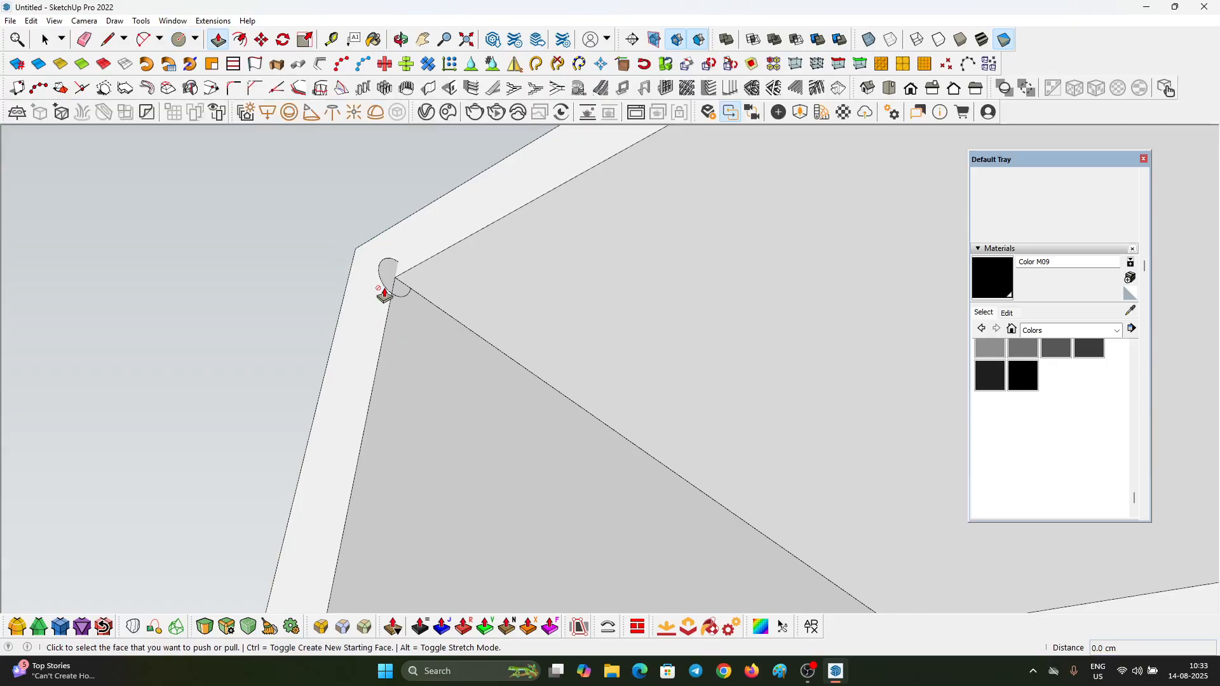
left_click(387, 290)
scroll(424, 400, "down", 7)
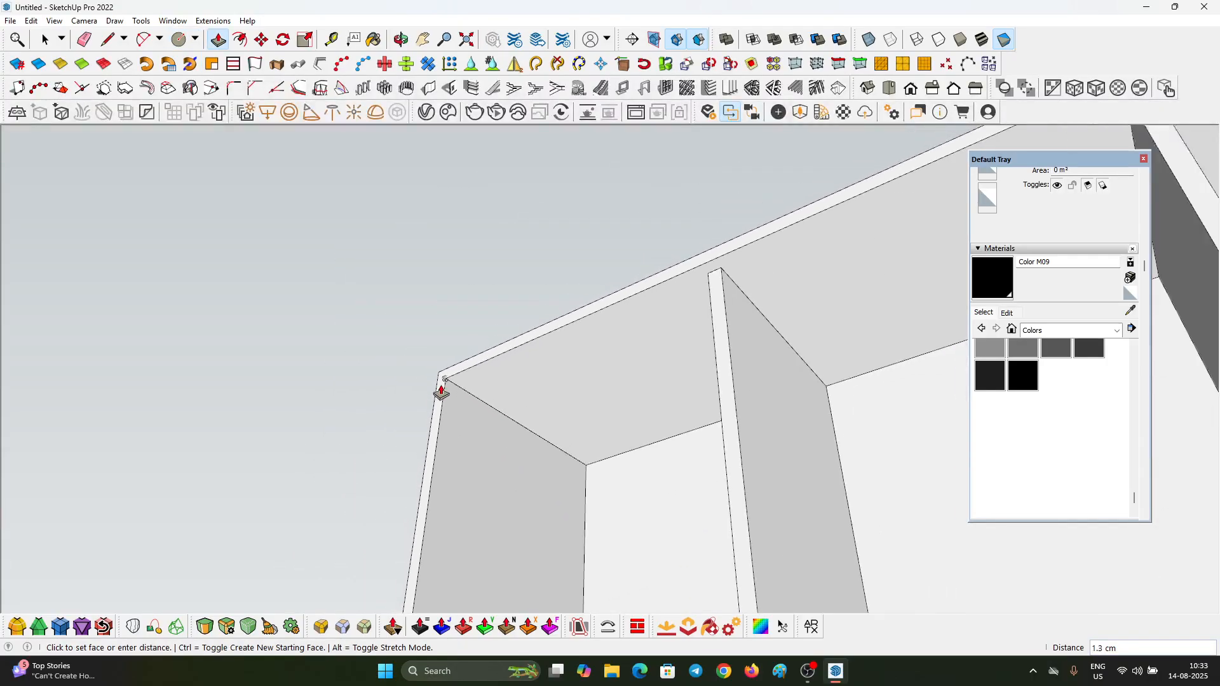
middle_click_drag(441, 392, 494, 317)
scroll(494, 317, "down", 4)
middle_click_drag(718, 474, 686, 449)
scroll(683, 436, "up", 1)
left_click(680, 432)
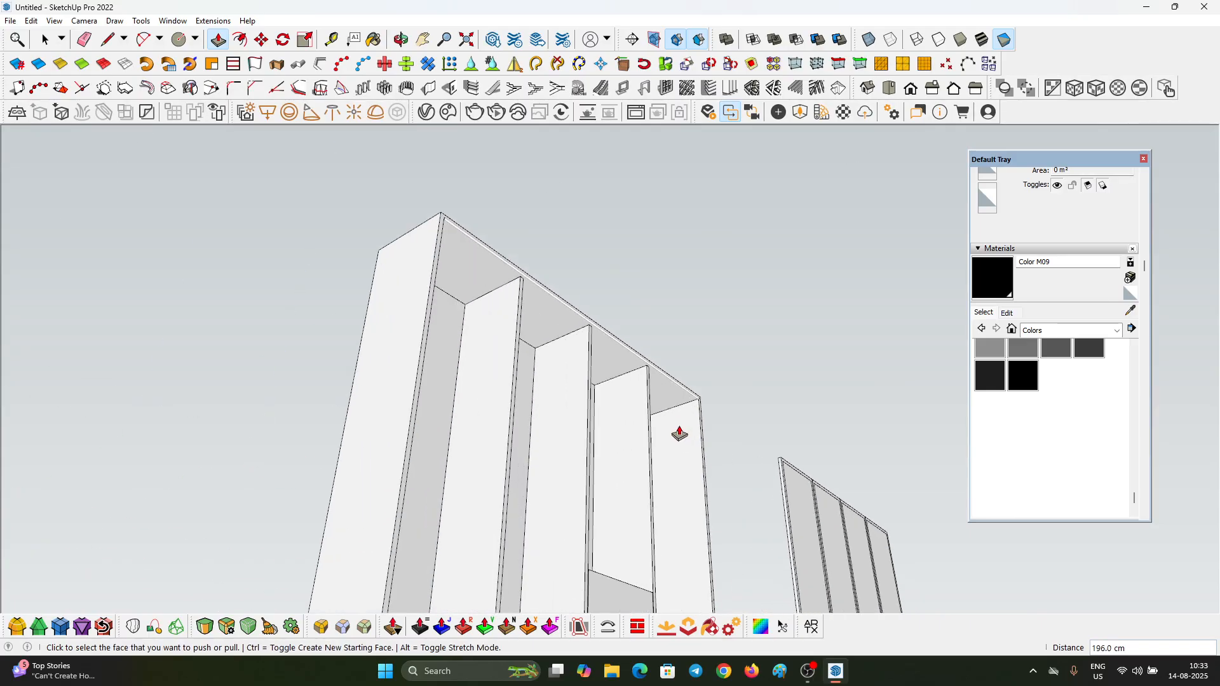
Step: Select the whole extruded rod under the top panel and make it a group
key("space")
scroll(694, 403, "up", 6)
scroll(697, 402, "up", 3)
left_click(698, 394)
right_click(697, 395)
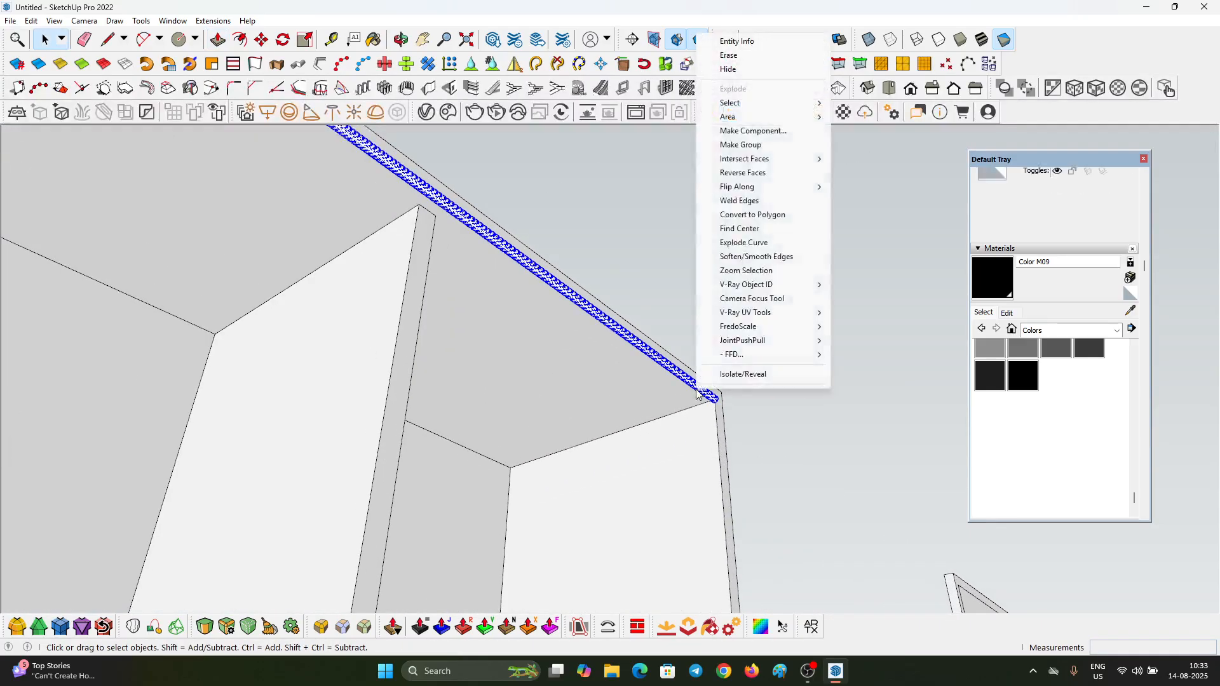
left_click(737, 145)
mouse_move(724, 427)
middle_mouse_down()
mouse_move(711, 449)
mouse_move(714, 409)
middle_mouse_up()
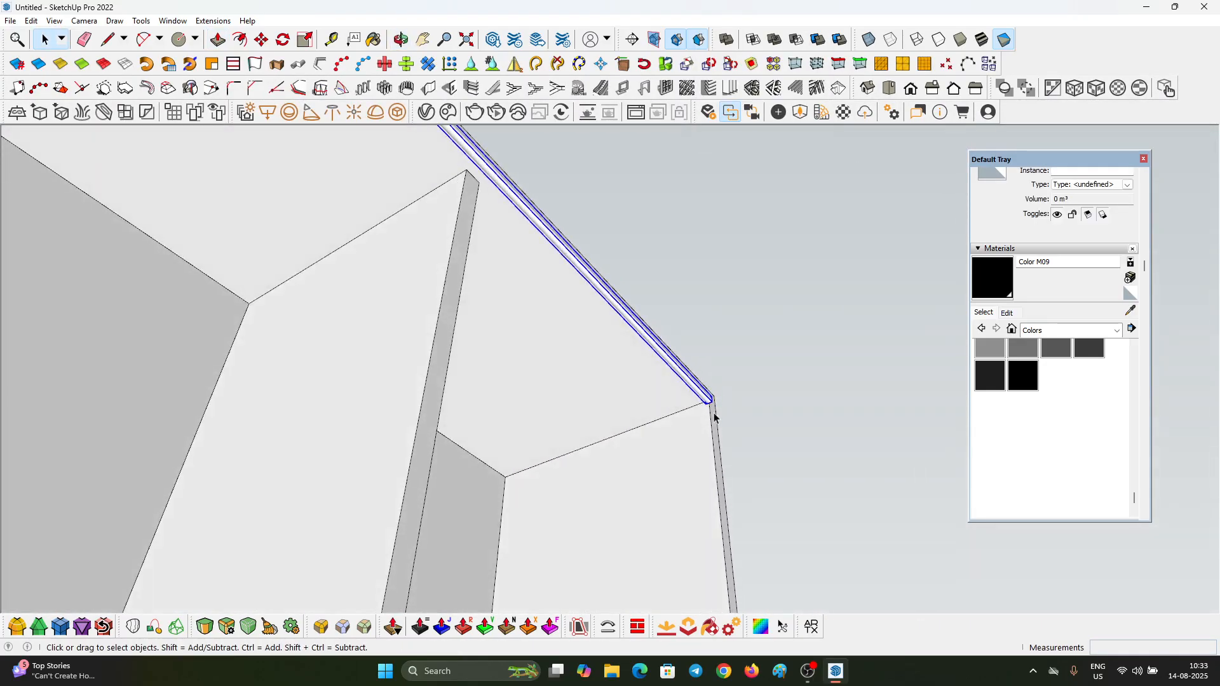
Step: Move the rod group about 20 cm back into the wardrobe and down below the top panel
key("m")
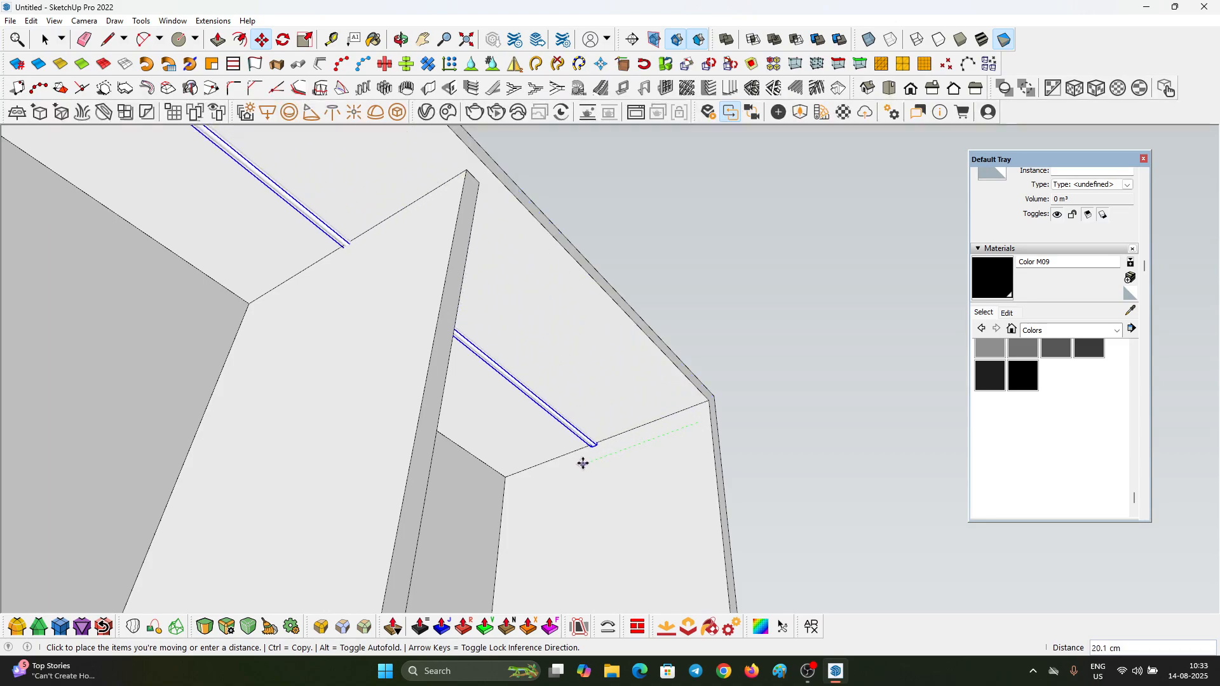
left_click(581, 463)
left_click(630, 443)
left_click(639, 474)
key("space")
Step: Lower the hanging rod slightly further beneath the wardrobe's top panel
scroll(640, 474, "down", 8)
middle_click_drag(610, 280, 570, 332)
scroll(568, 328, "down", 3)
scroll(318, 404, "down", 2)
scroll(334, 403, "up", 8)
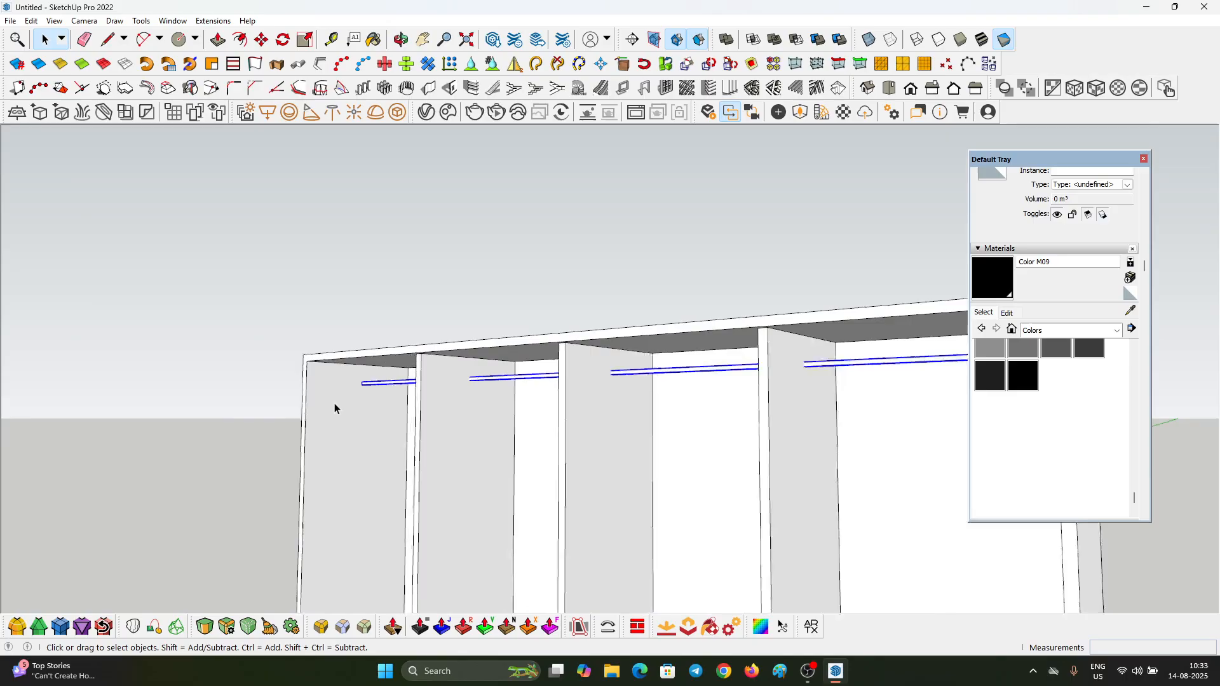
key("m")
left_click(369, 381)
left_click(370, 389)
scroll(388, 351, "down", 3)
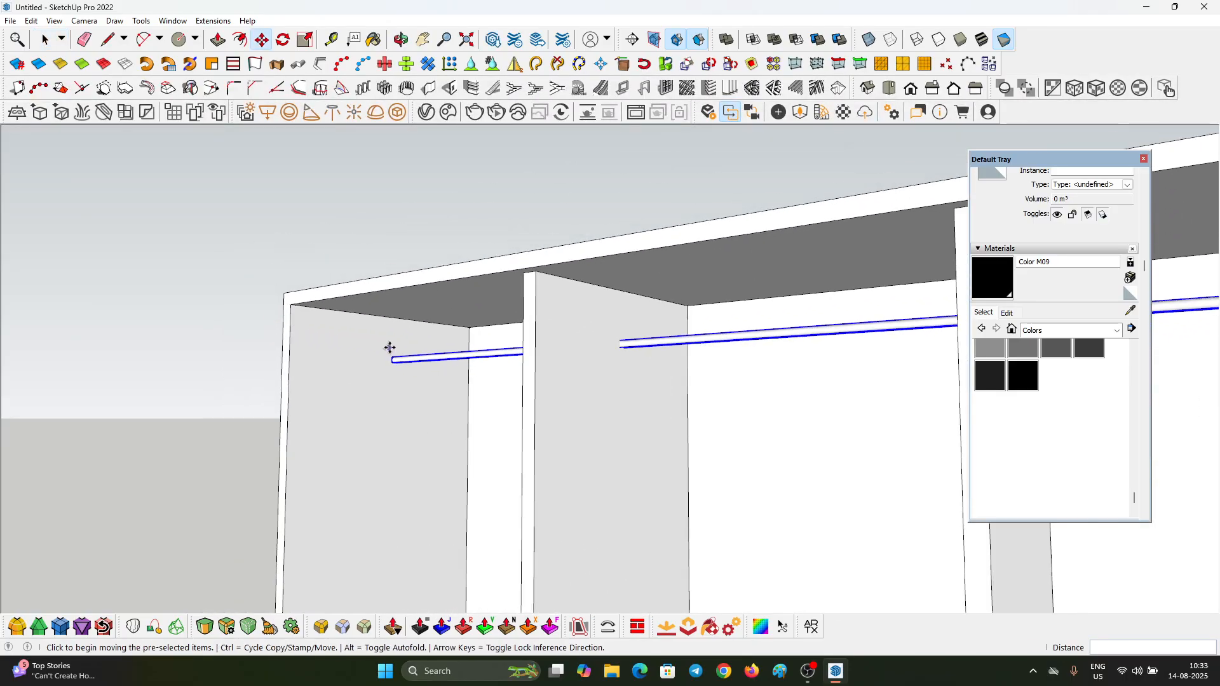
key("space")
scroll(397, 363, "up", 7)
double_click(397, 367)
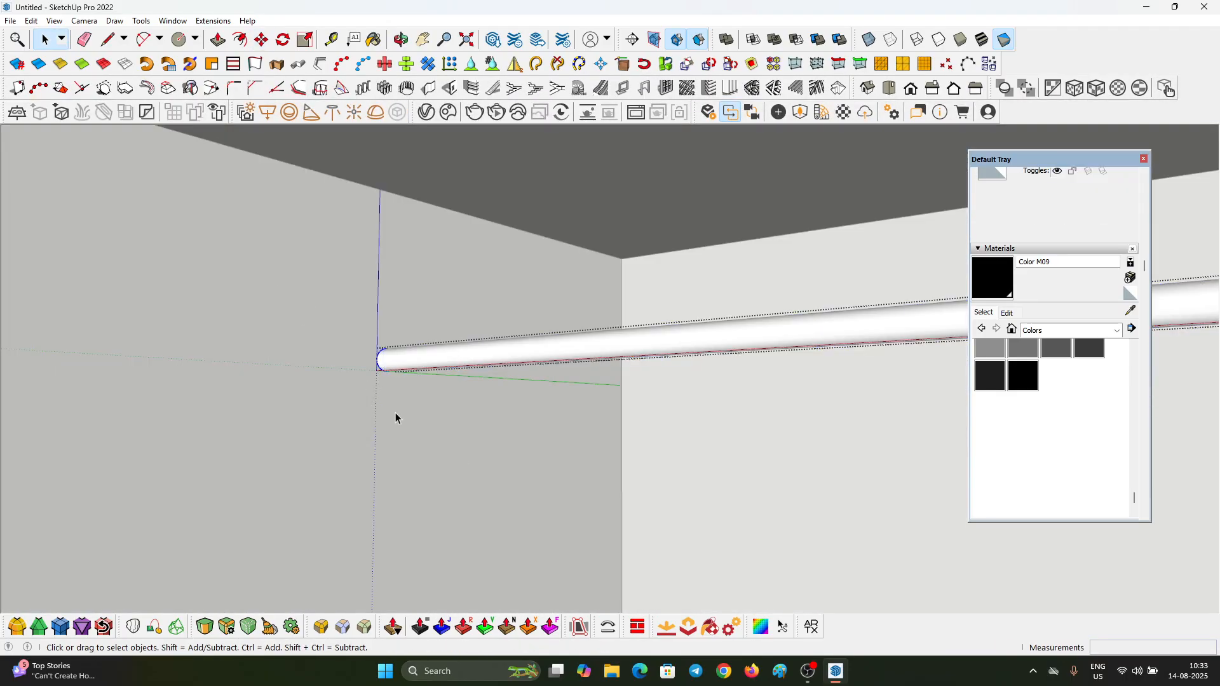
scroll(398, 344, "up", 1)
left_click_drag(235, 230, 540, 531)
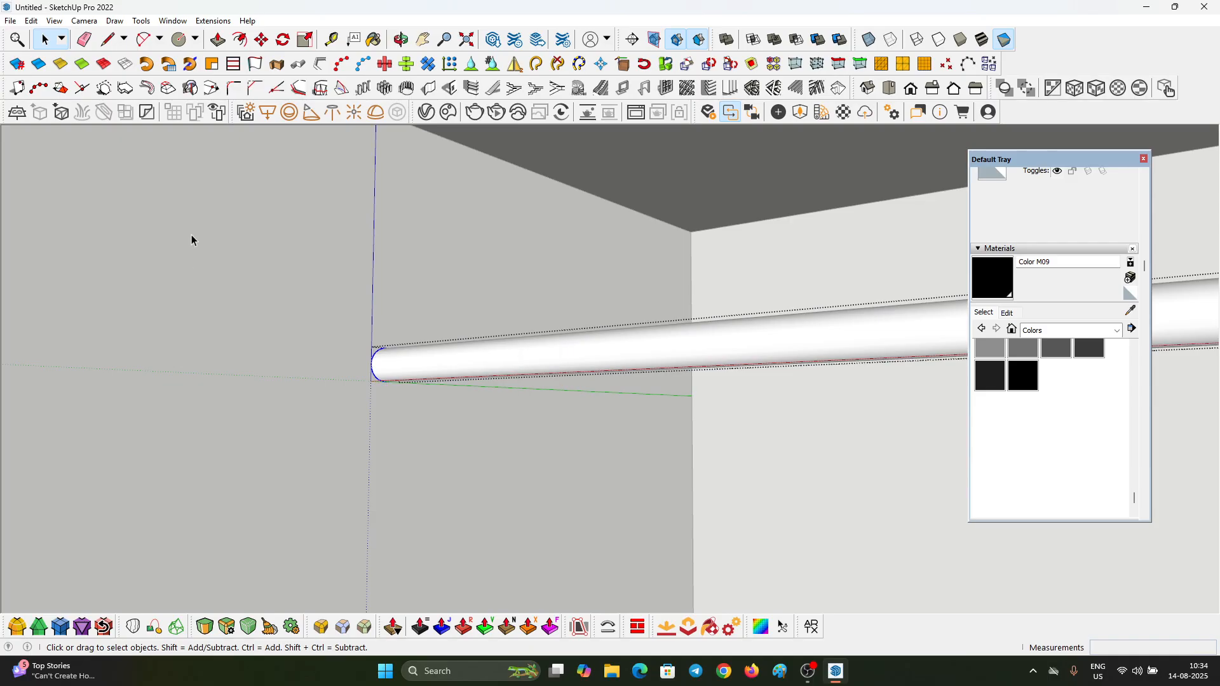
scroll(192, 240, "up", 1)
scroll(337, 373, "up", 2)
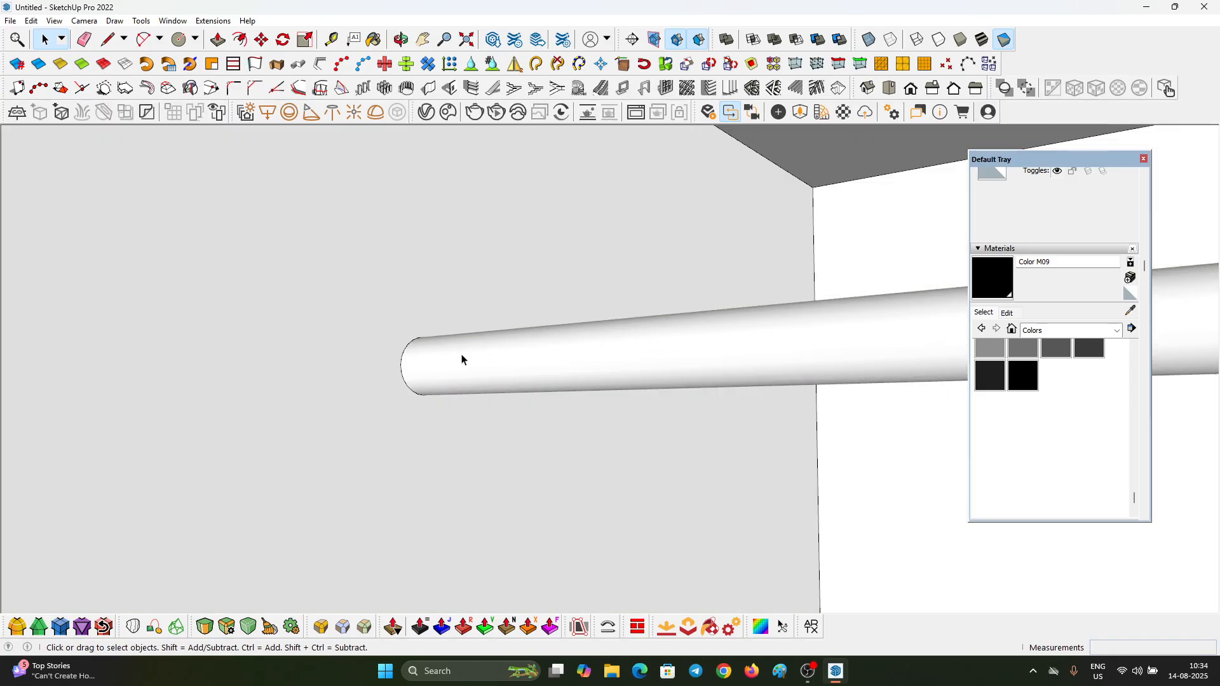
Step: Draw a rectangle about 3.2 × 1.3 cm on the side panel around the end of the hanging rod
middle_click_drag(463, 356, 432, 388)
key("r")
left_click(435, 326)
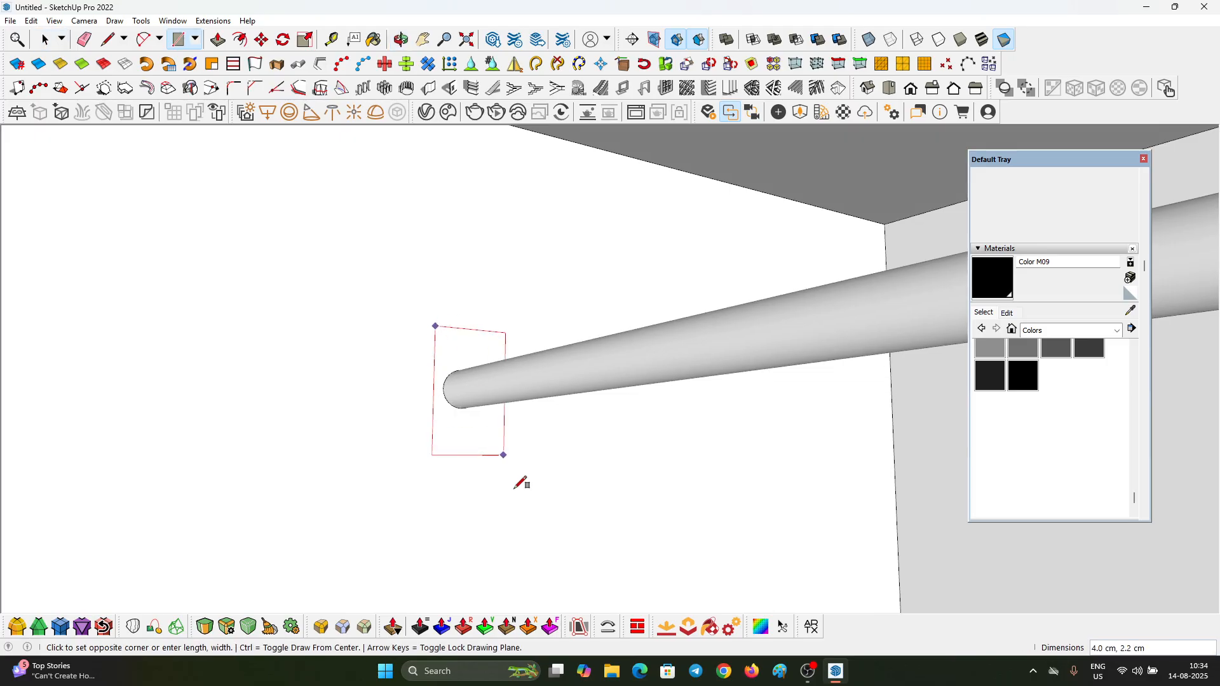
middle_click_drag(514, 481, 467, 426)
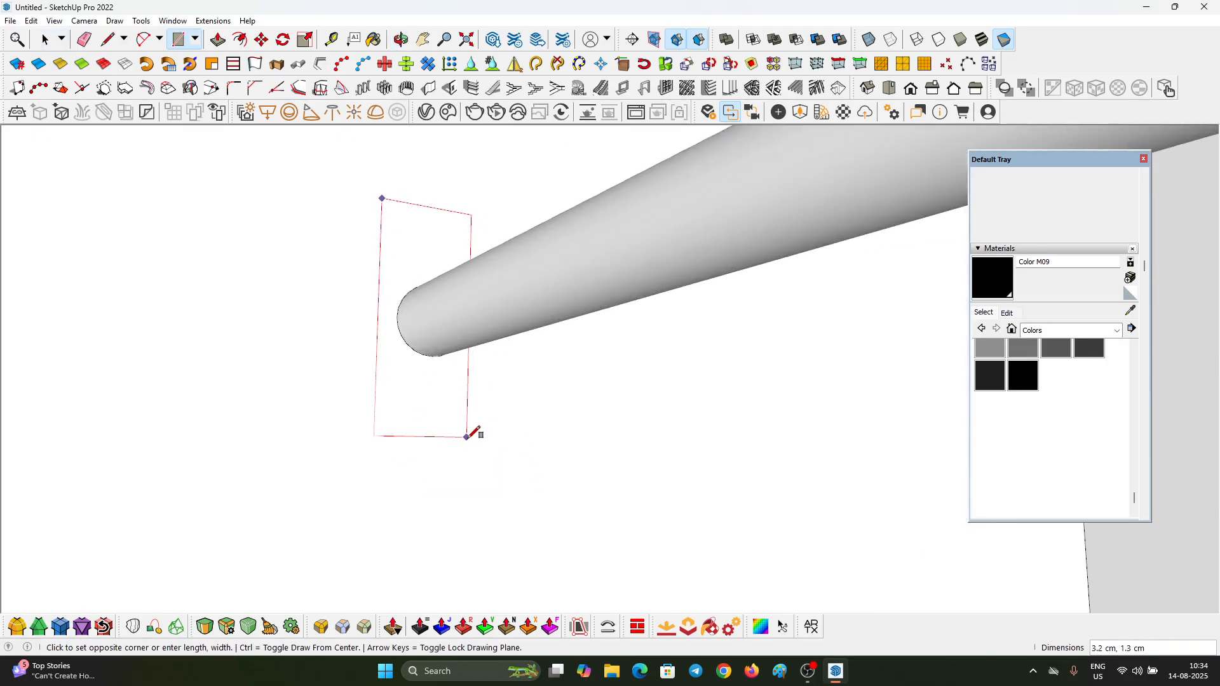
left_click(468, 436)
middle_click_drag(468, 444, 493, 469)
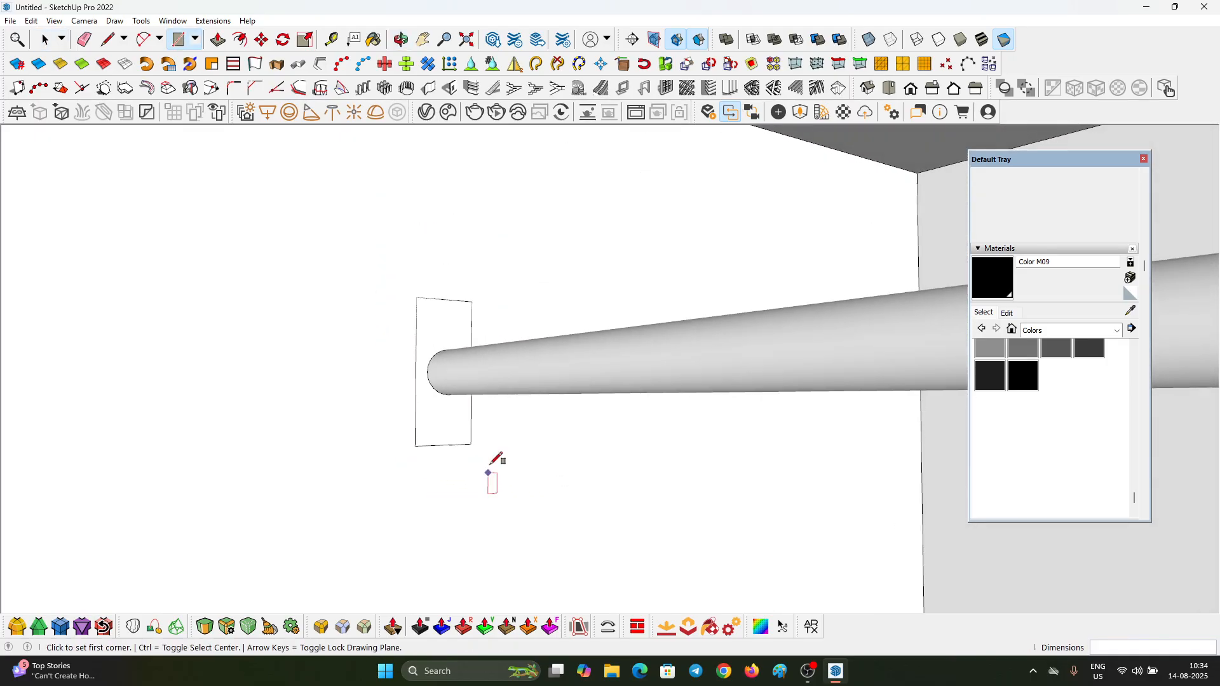
Step: Shorten the rectangle around the rod end by moving its top edge down and its bottom edge up about 0.5 cm
key("space")
key("m")
scroll(443, 306, "up", 5)
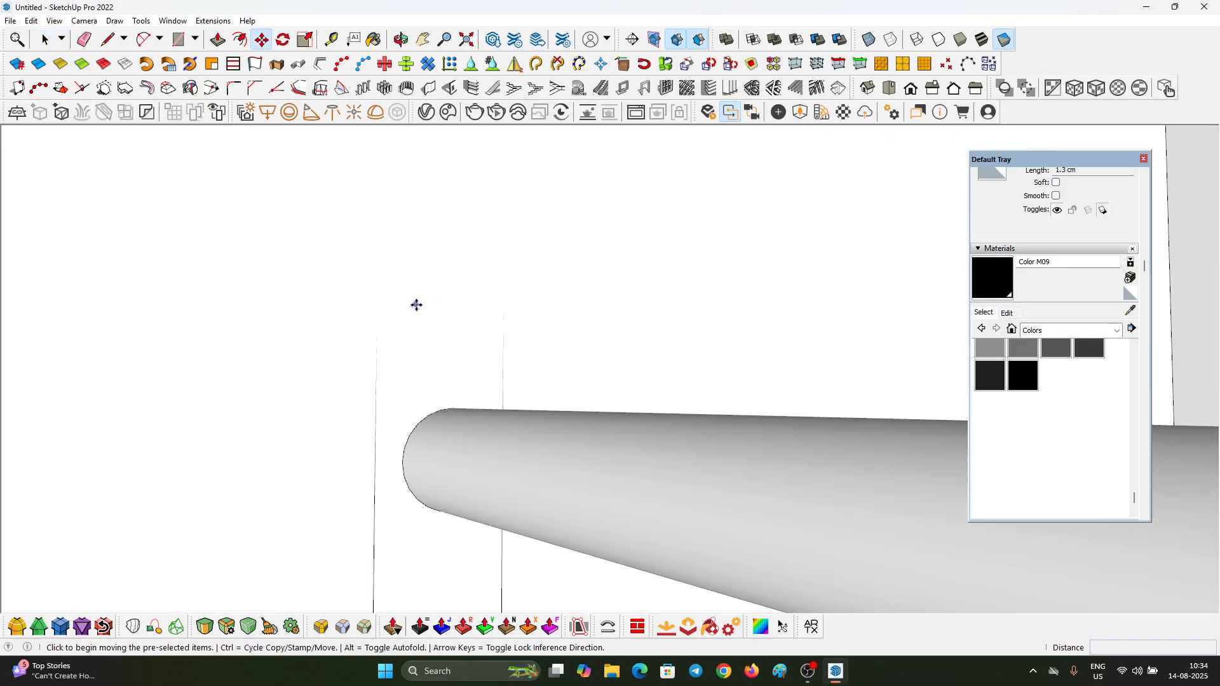
left_click(387, 320)
left_click(386, 384)
scroll(427, 246, "down", 3)
key("space")
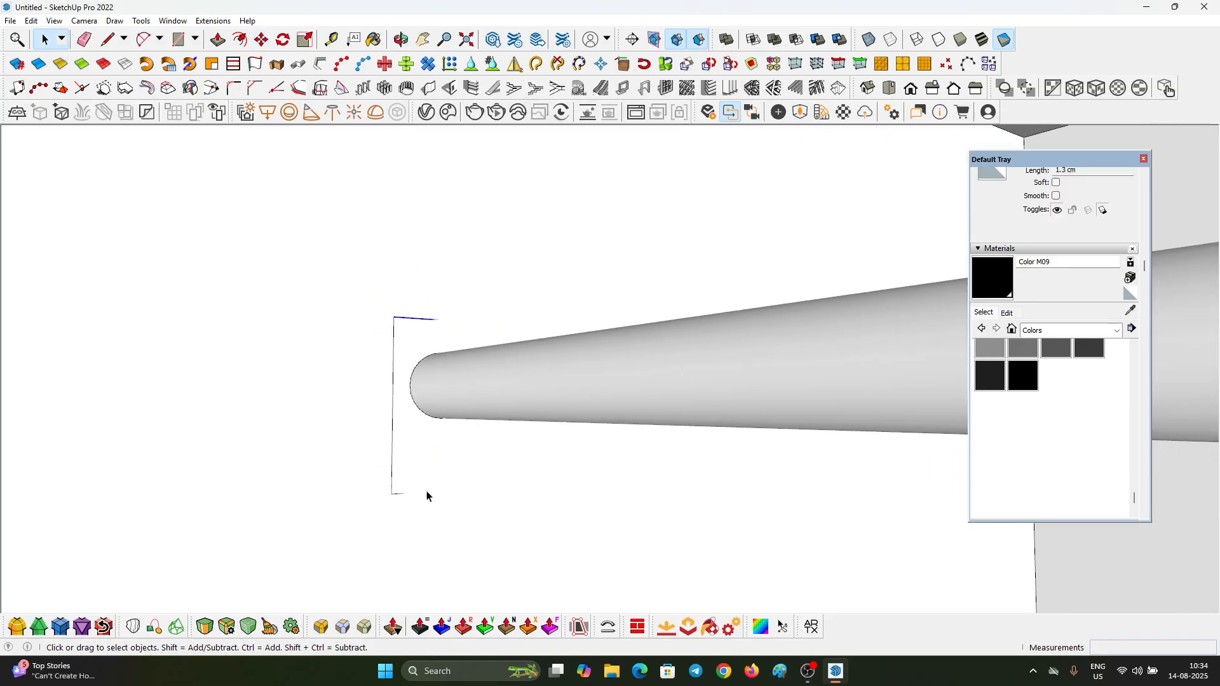
key("m")
left_click(357, 511)
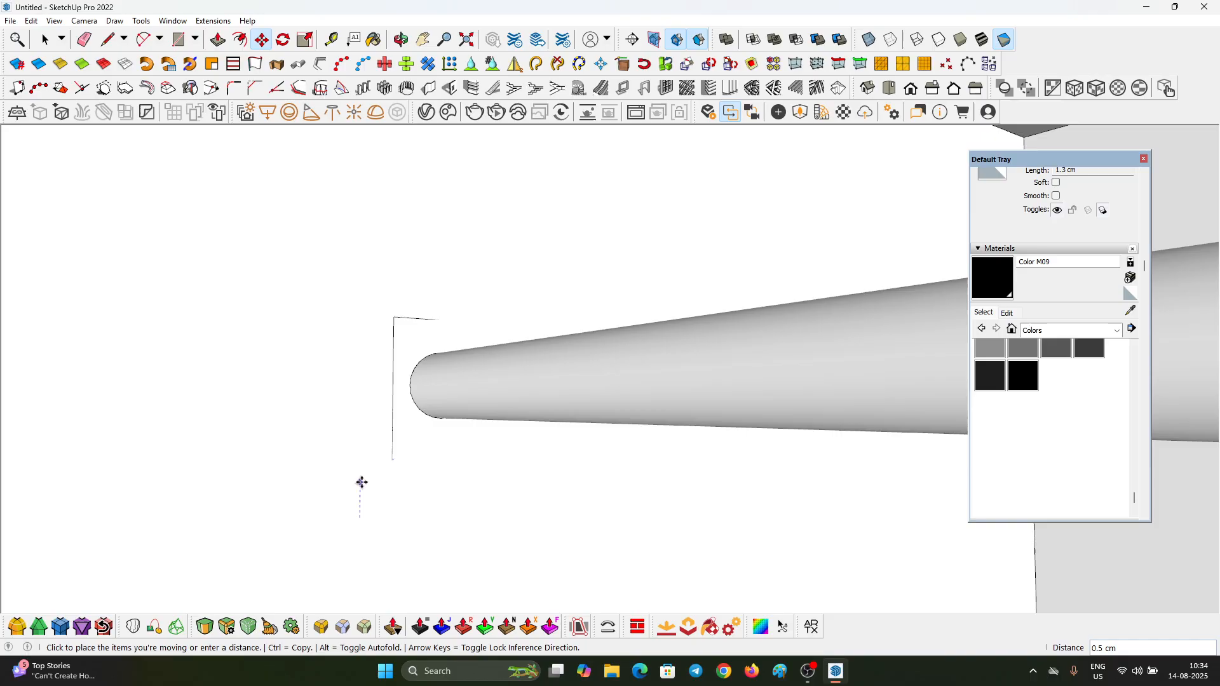
middle_click_drag(360, 482, 483, 509)
key("space")
Step: Push/Pull the rectangle out from the side panel into a thin mounting plate around the rod end
scroll(436, 371, "up", 2)
key("p")
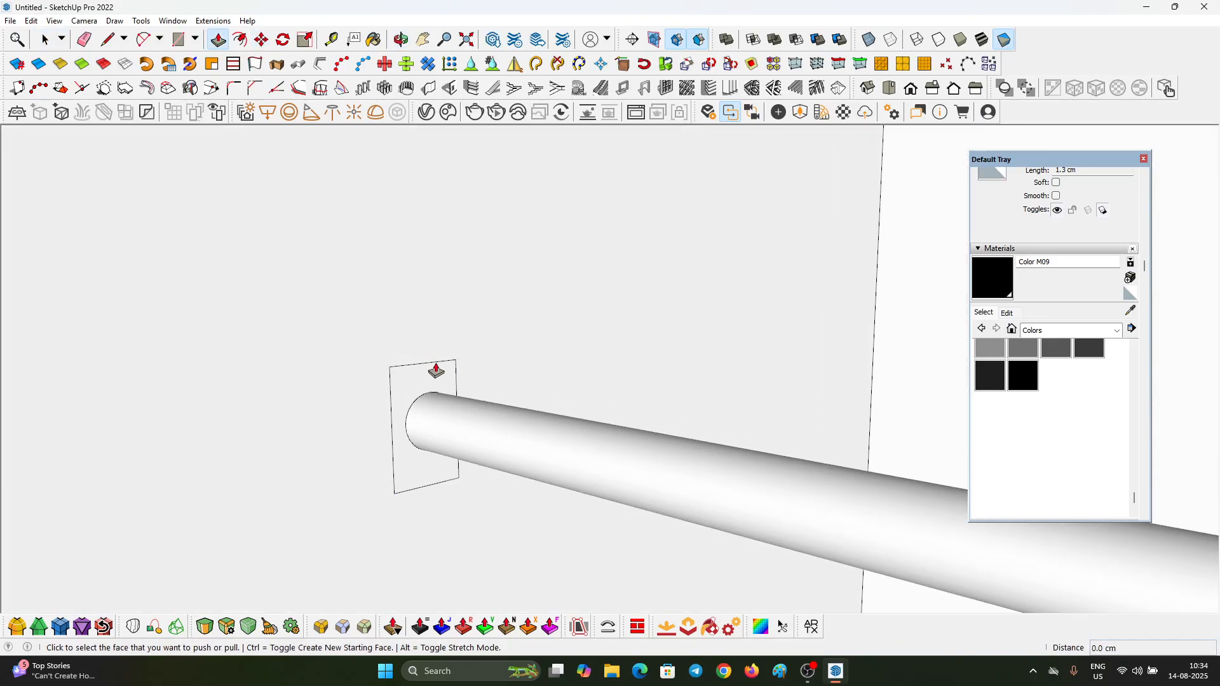
left_click(435, 376)
left_click(421, 385)
key("space")
scroll(416, 379, "up", 3)
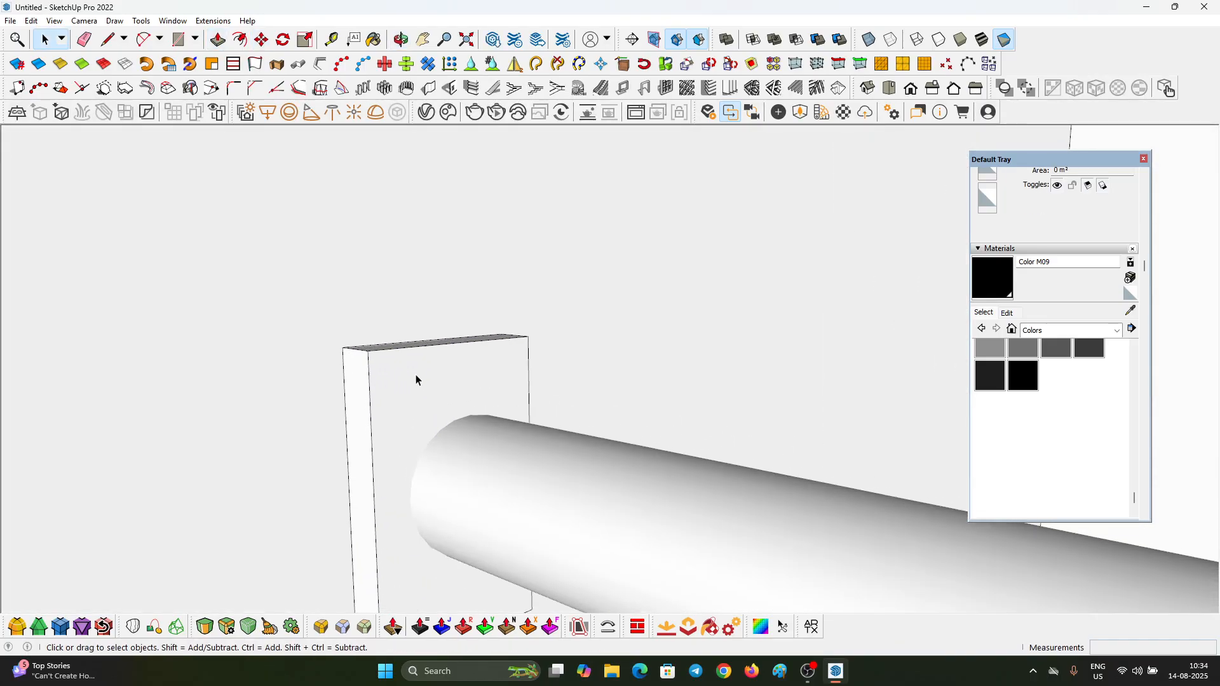
Step: Try to copy the mounting plate's vertical edge inward across its front face
left_click(416, 375)
middle_click_drag(416, 375, 414, 424)
left_click(391, 380)
key("m")
key("ctrl")
left_click(378, 358)
left_click(419, 351)
left_click(424, 413)
key("space")
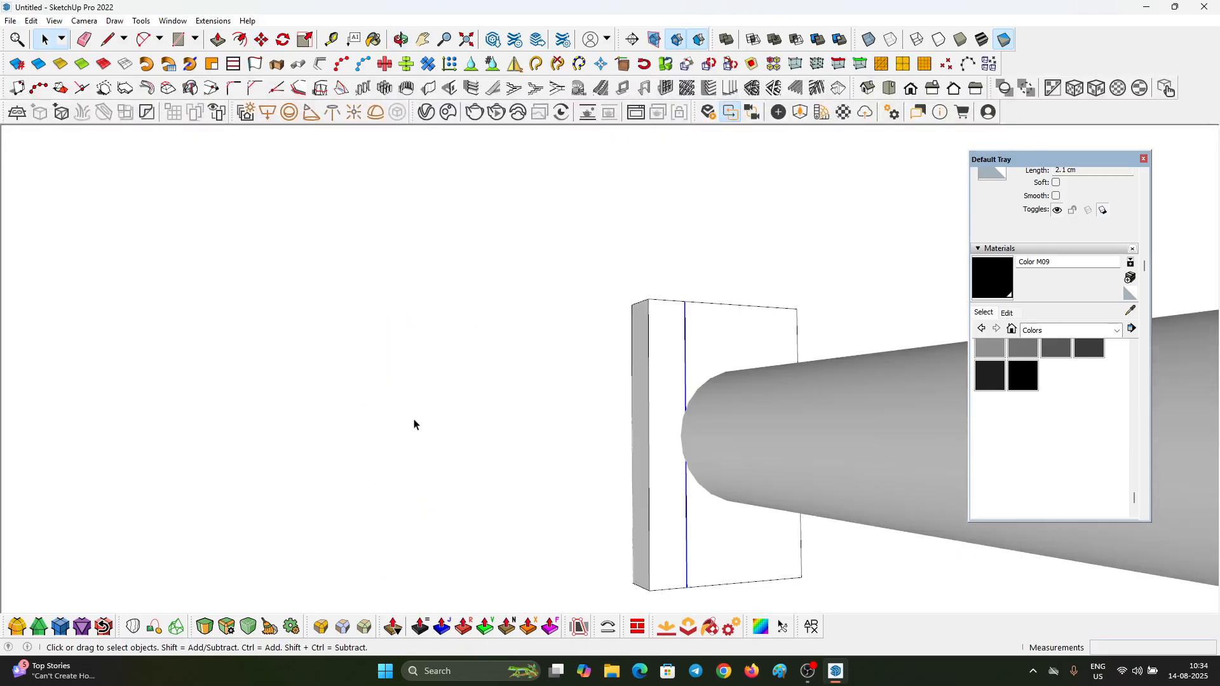
Step: Copy the mounting plate's outer vertical edge 0.2 cm inward across its front face
left_click(659, 414)
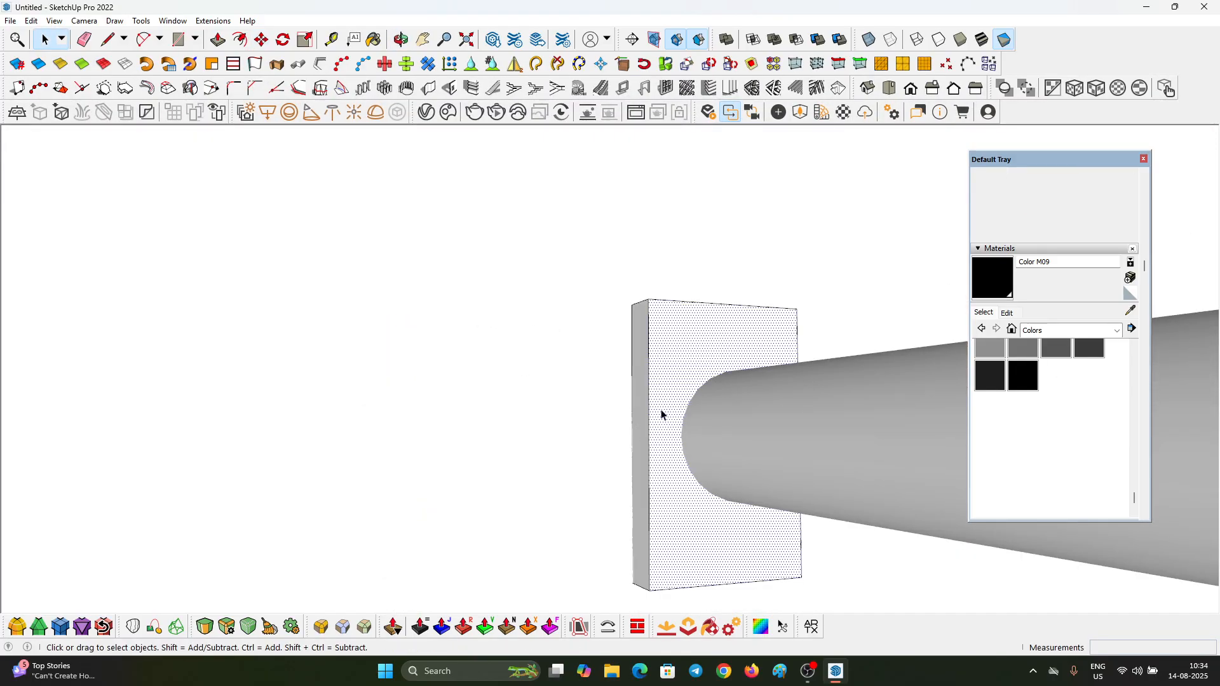
left_click(648, 389)
key("m")
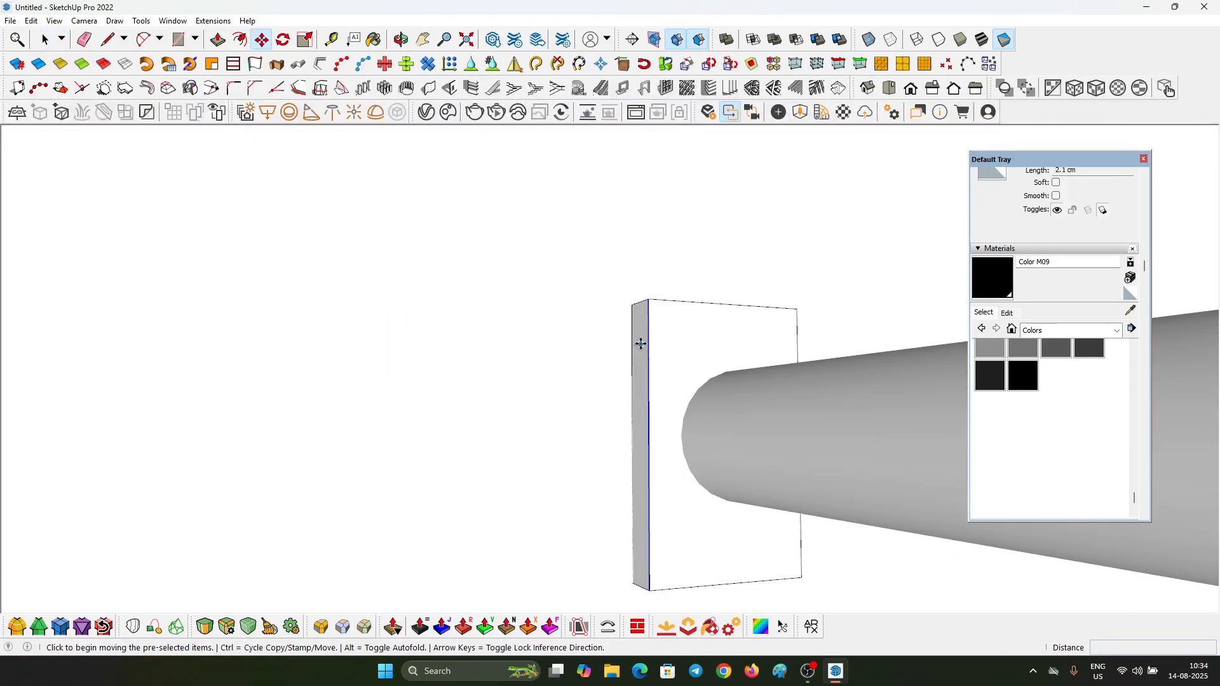
left_click(648, 302)
left_click(673, 301)
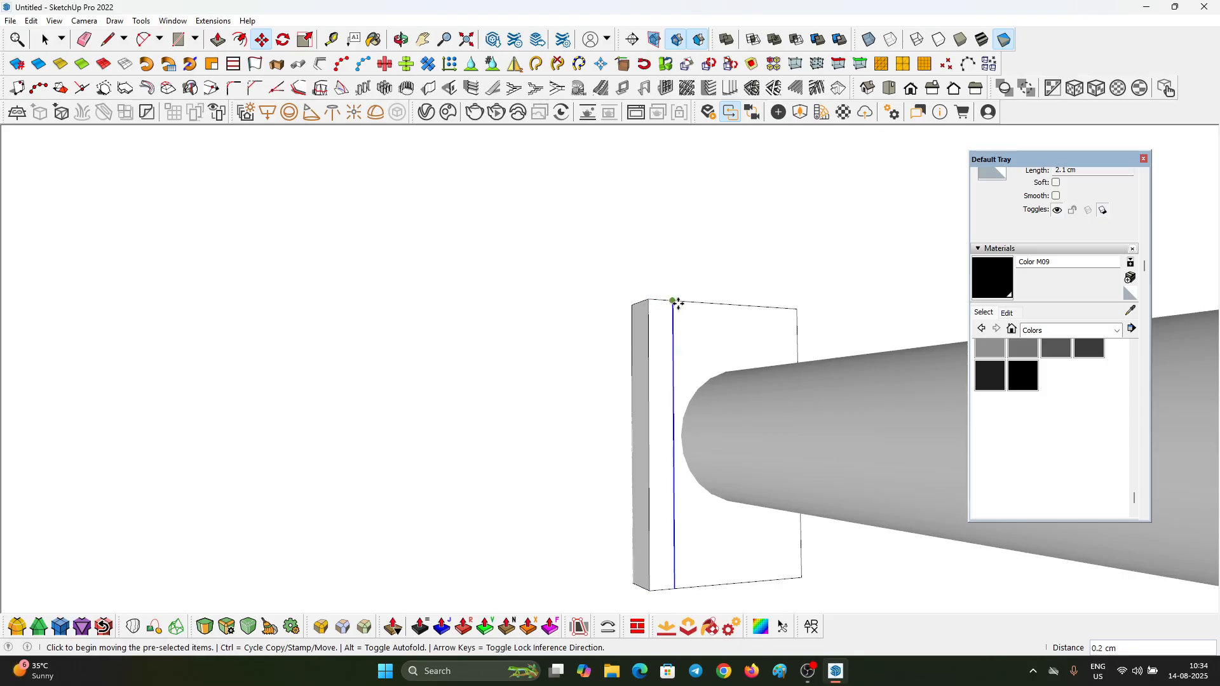
left_click(673, 303)
key("ctrl")
middle_click_drag(692, 343, 477, 357)
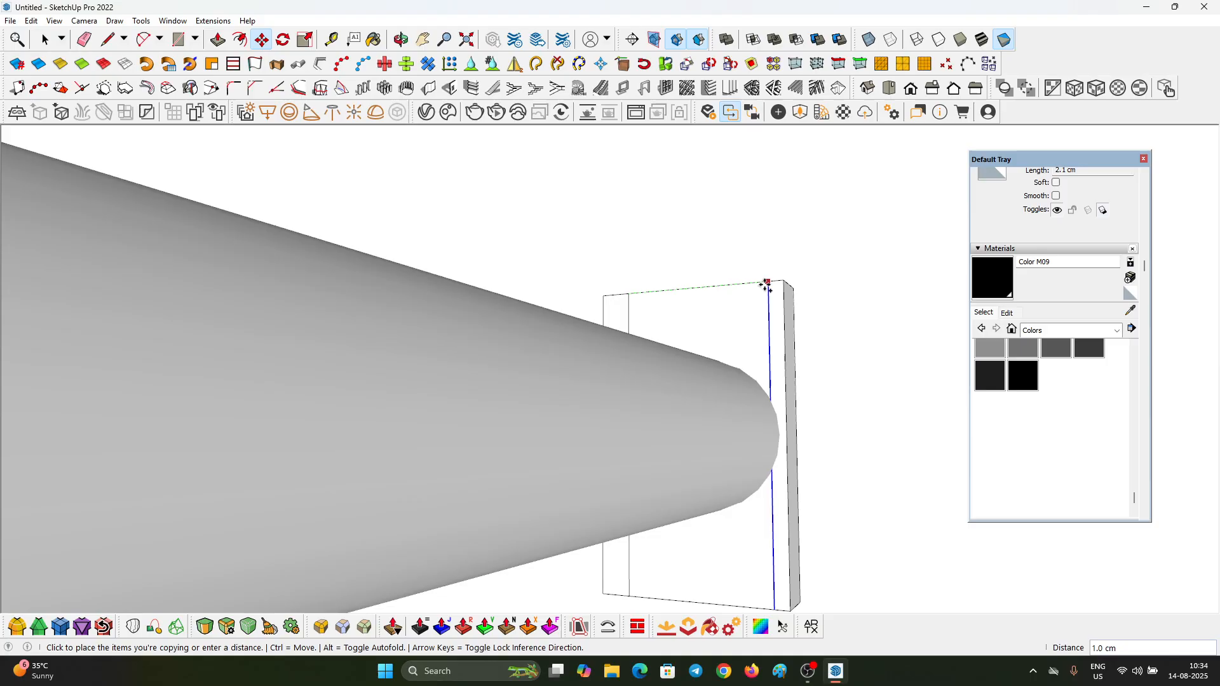
scroll(775, 297, "down", 1)
key("space")
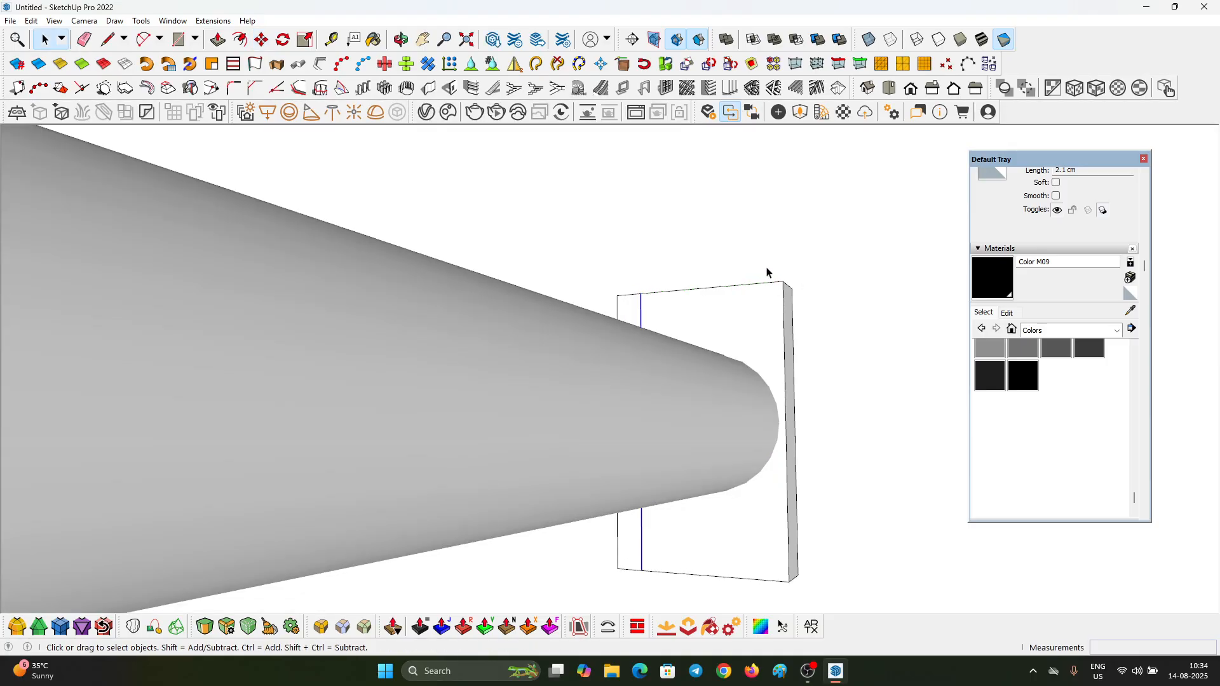
Step: Move the plate's opposite side face outward to widen the plate beyond the rod
left_click(788, 356)
key("m")
left_click(790, 265)
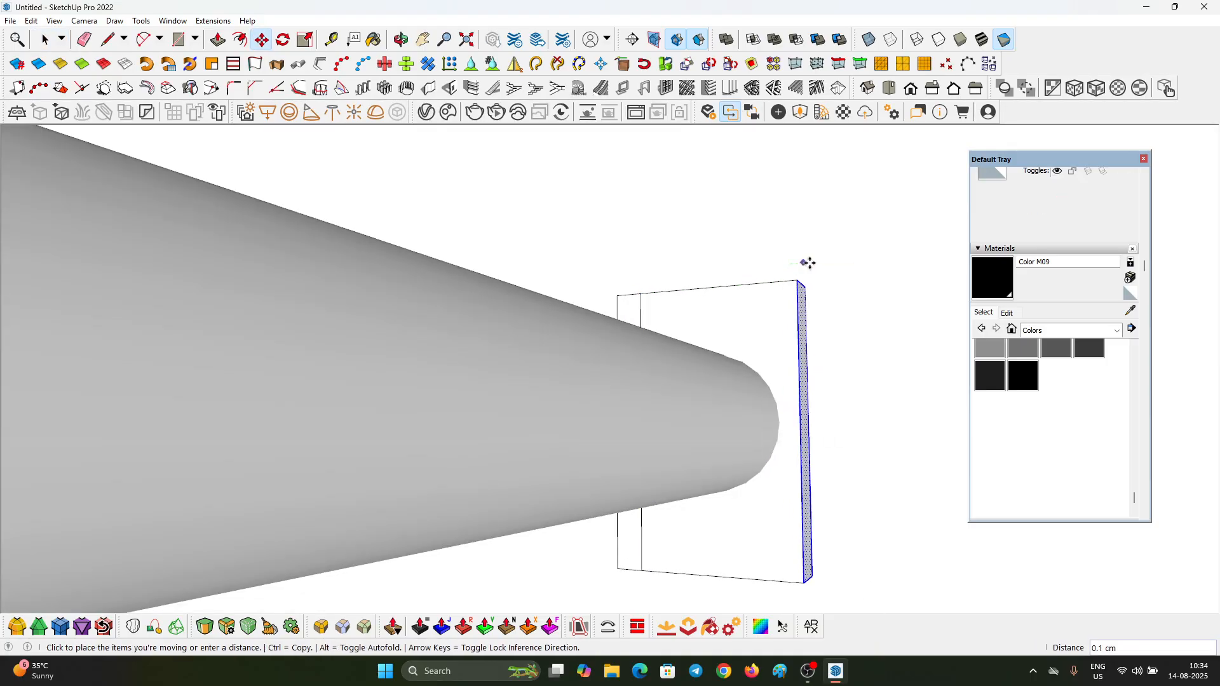
left_click(817, 285)
key("space")
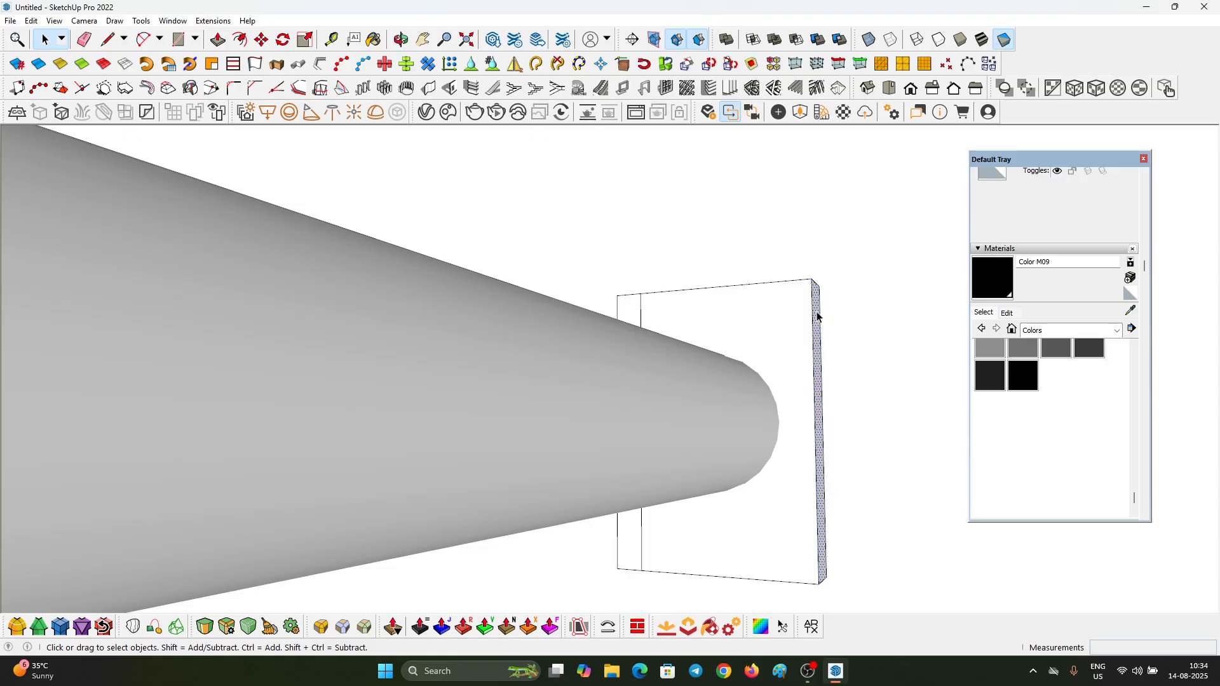
Step: Copy the widened side's vertical front edge 0.2 cm inward so the rod sits between two vertical lines
left_click(814, 312)
key("m")
key("ctrl")
left_click(808, 283)
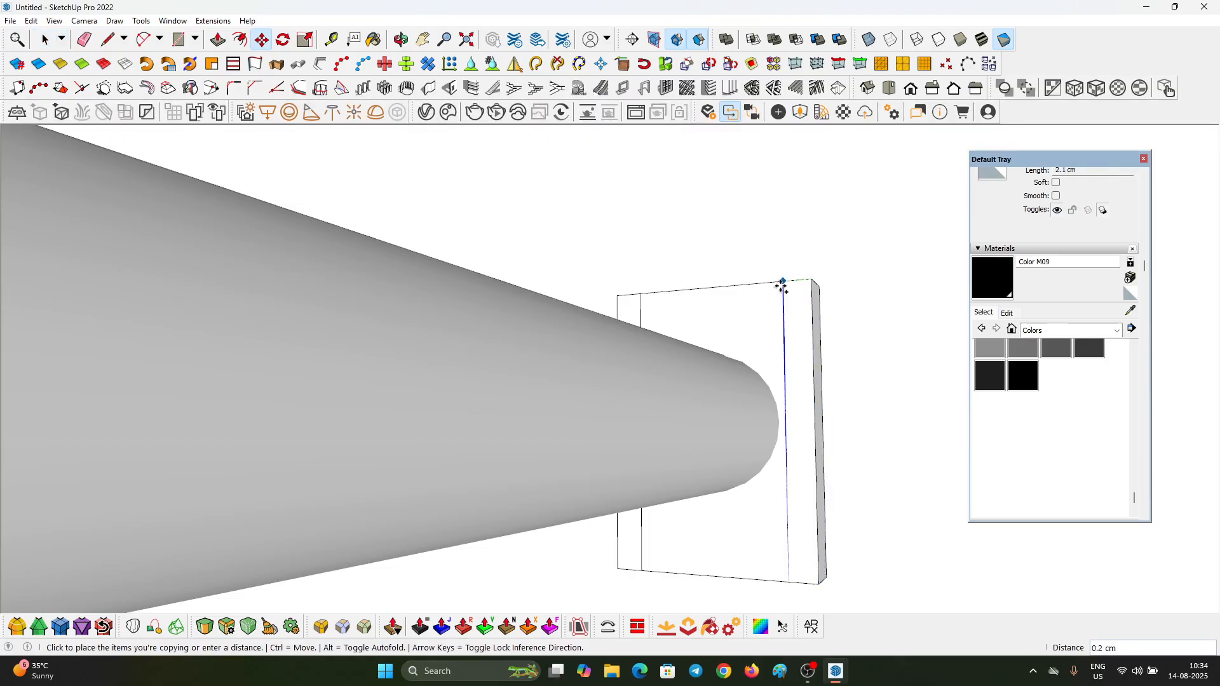
left_click(781, 285)
key("space")
Step: Draw a horizontal line along the underside of the rod, joining the two inner vertical lines on the plate
scroll(744, 300, "up", 3)
middle_click_drag(744, 299, 692, 243)
scroll(620, 422, "down", 3)
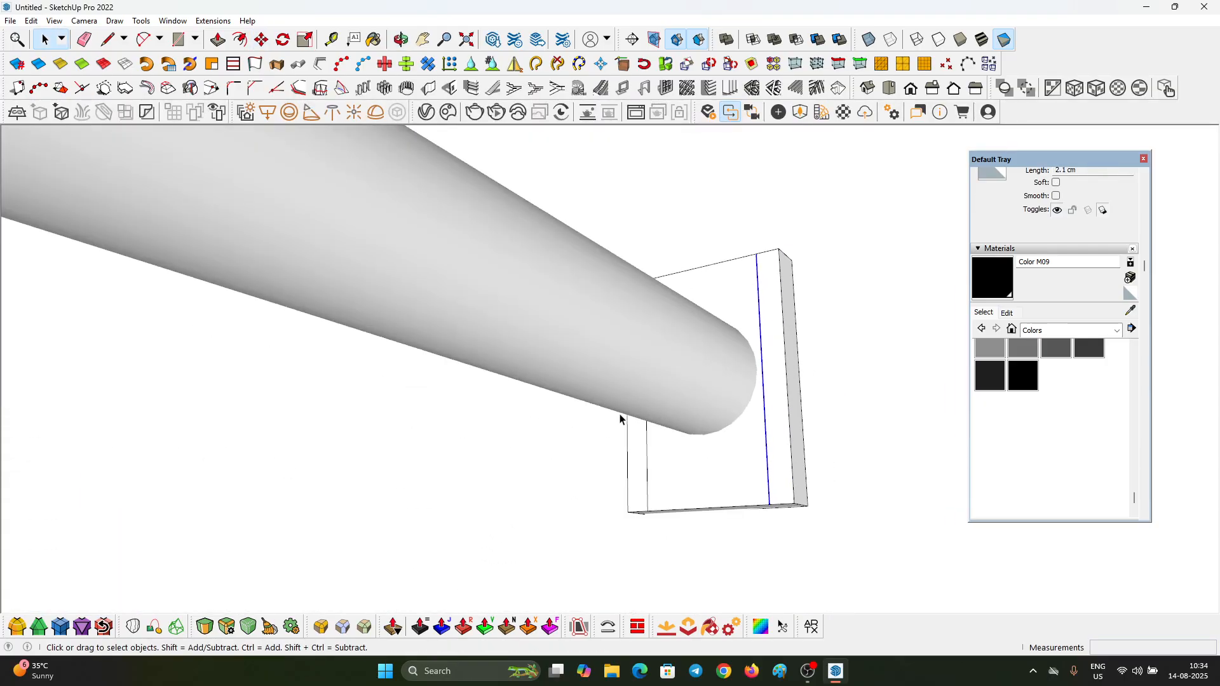
scroll(670, 441, "up", 2)
key("l")
scroll(737, 425, "up", 2)
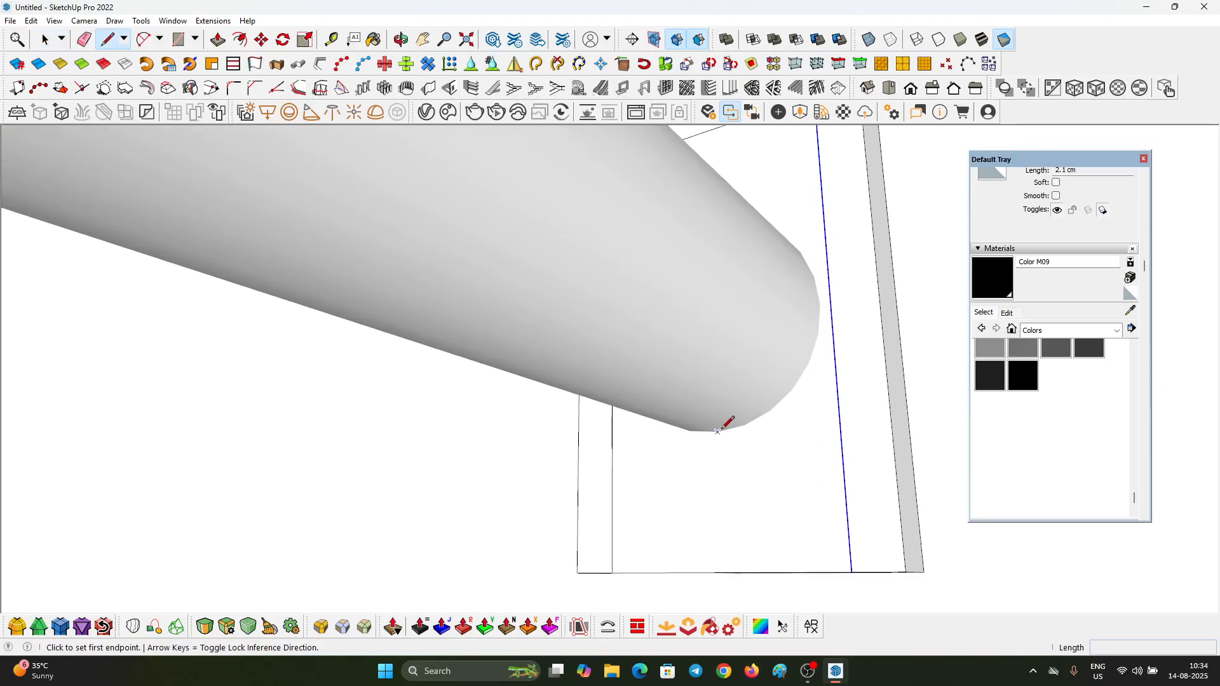
left_click(717, 431)
left_click(839, 417)
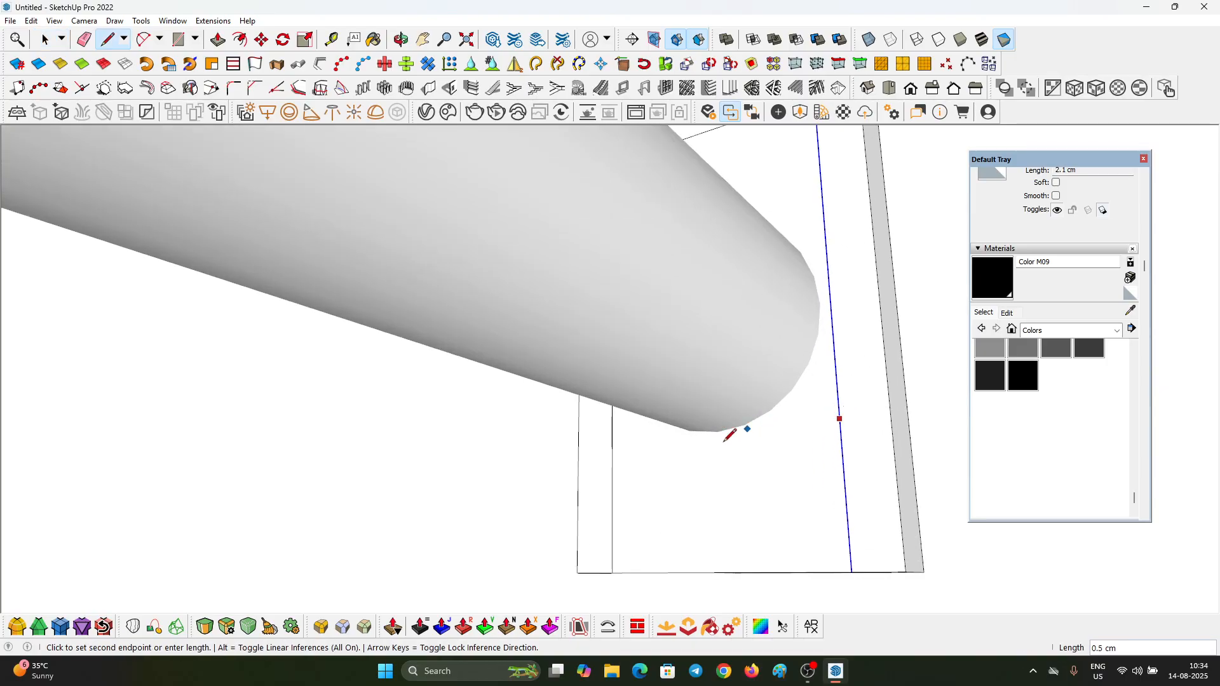
left_click(619, 437)
key("space")
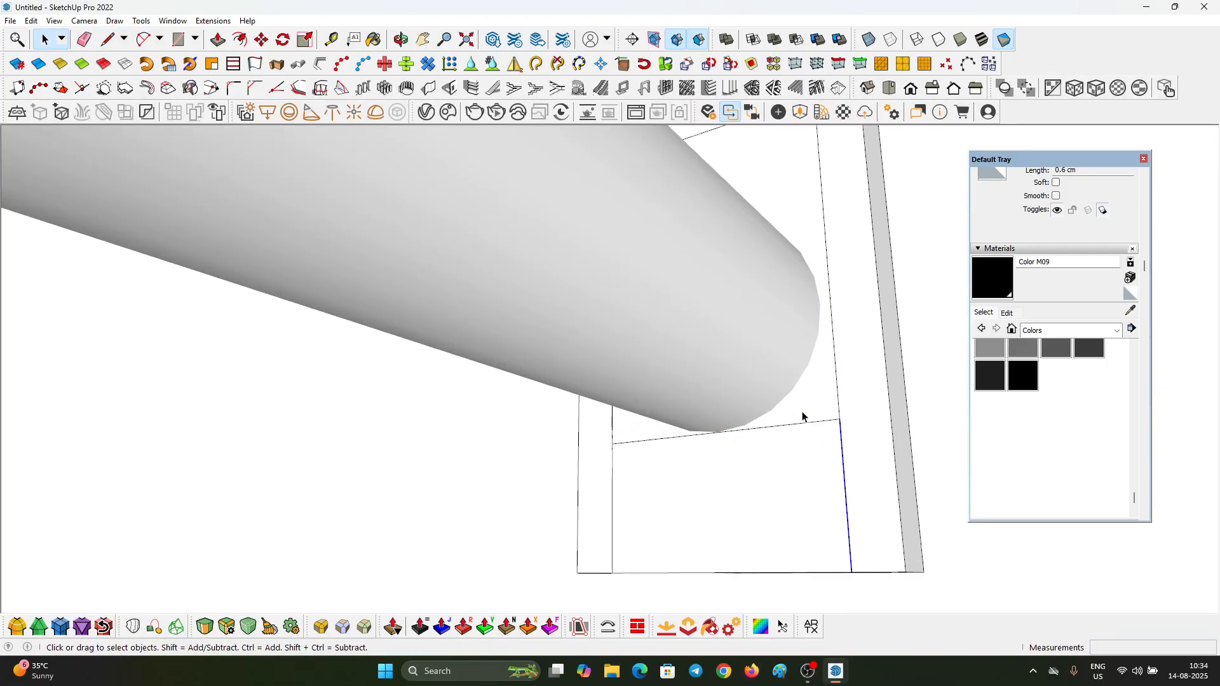
Step: Draw arcs from the horizontal line below the rod up to both vertical lines, forming a U shape around it
mouse_move(803, 416)
middle_mouse_down()
mouse_move(765, 536)
mouse_move(748, 375)
mouse_move(874, 475)
mouse_move(817, 403)
mouse_move(756, 497)
middle_mouse_up()
left_click(712, 287)
scroll(724, 330, "up", 2)
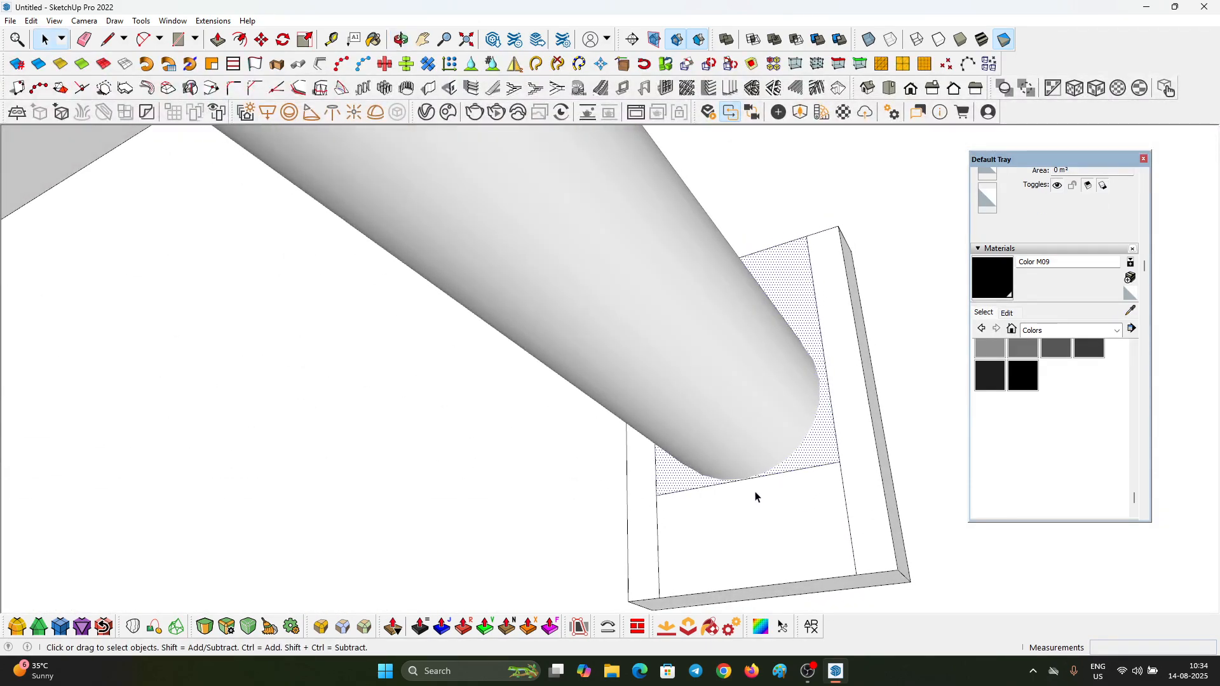
key("a")
left_click(744, 478)
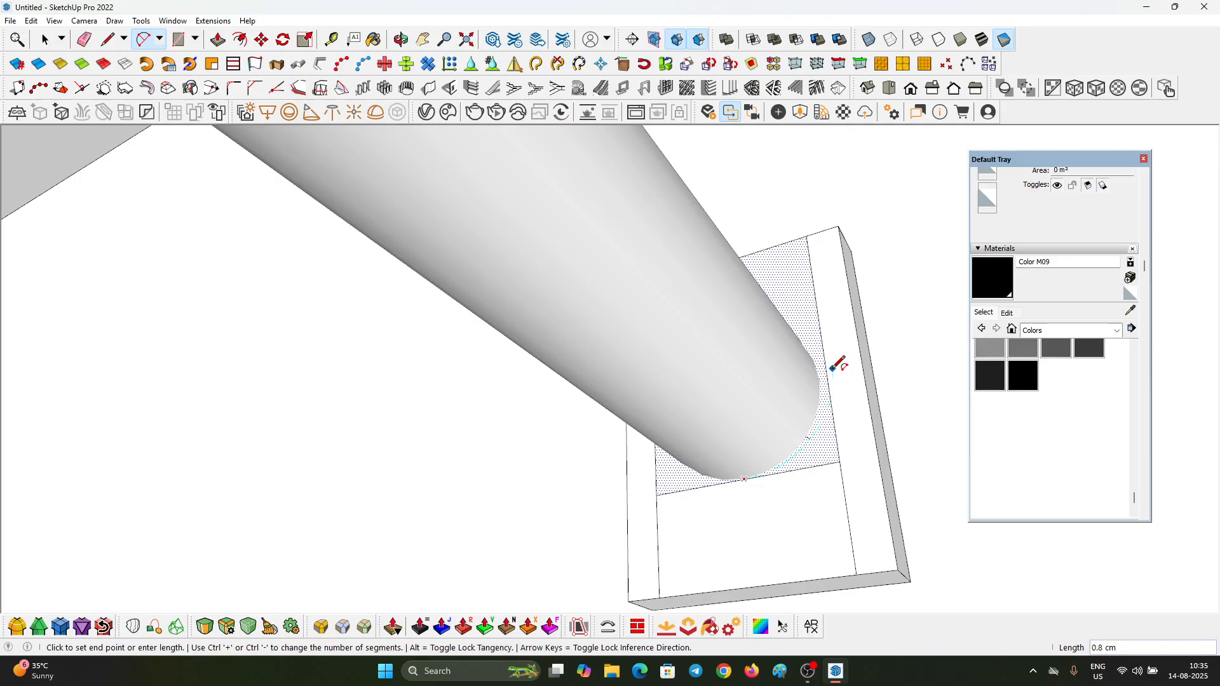
left_click(826, 368)
scroll(673, 479, "up", 2)
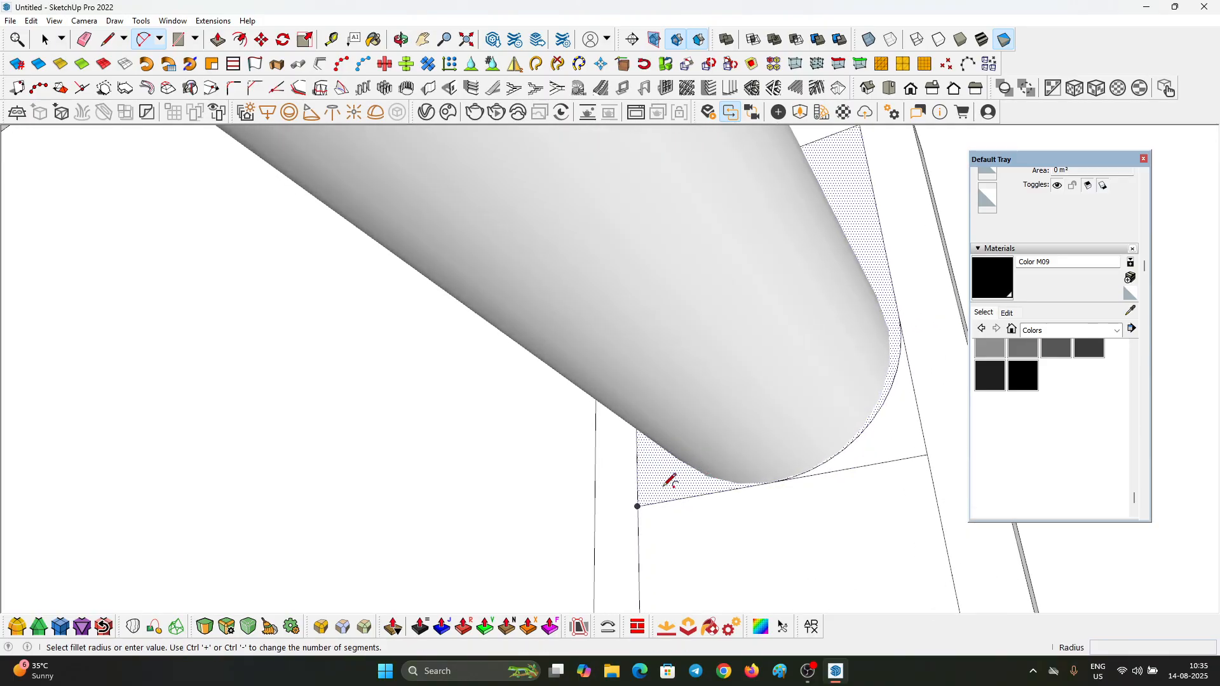
mouse_move(673, 448)
middle_mouse_down()
mouse_move(898, 416)
mouse_move(898, 395)
middle_mouse_up()
Step: Erase the leftover straight line segments outside the U-shaped outline on the plate
key("e")
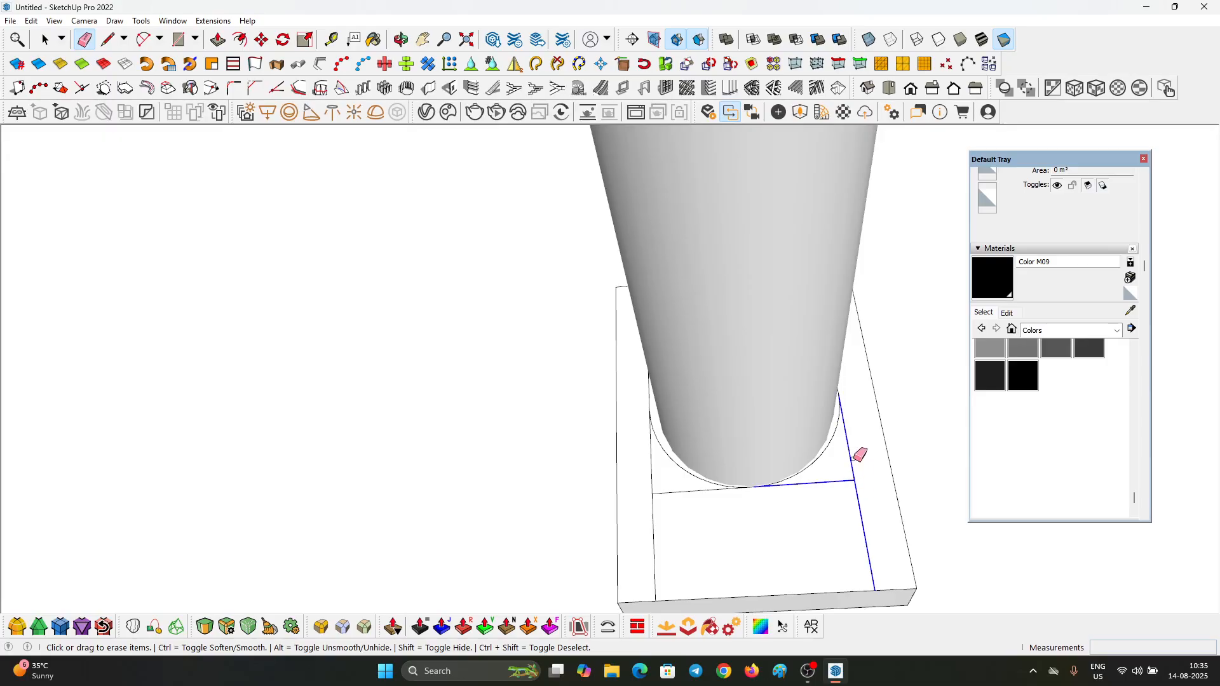
left_click_drag(853, 459, 850, 453)
left_click_drag(666, 522, 648, 494)
Step: Push/Pull the U-shaped area around the rod back 0.3 cm to cut an open slot through the plate
middle_click_drag(649, 483, 692, 280)
key("p")
left_click(669, 306)
left_click(610, 284)
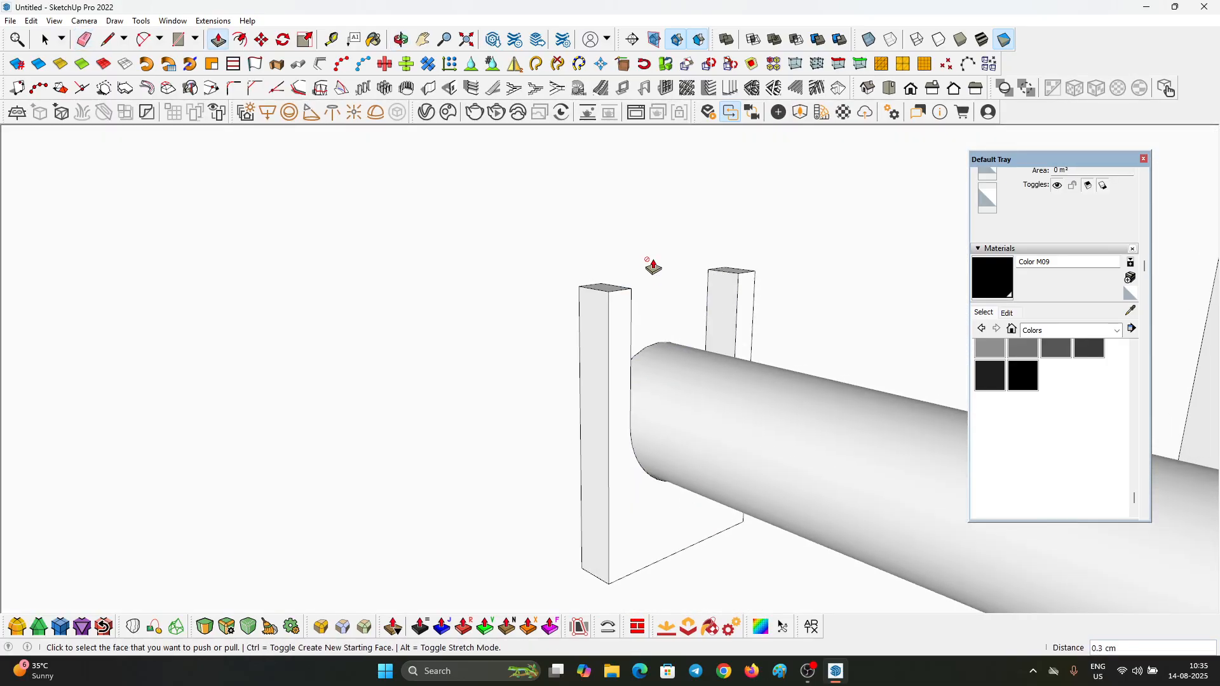
key("space")
Step: Select the whole U-shaped rod bracket and make it a component
scroll(651, 287, "down", 3)
triple_click(629, 335)
right_click(632, 324)
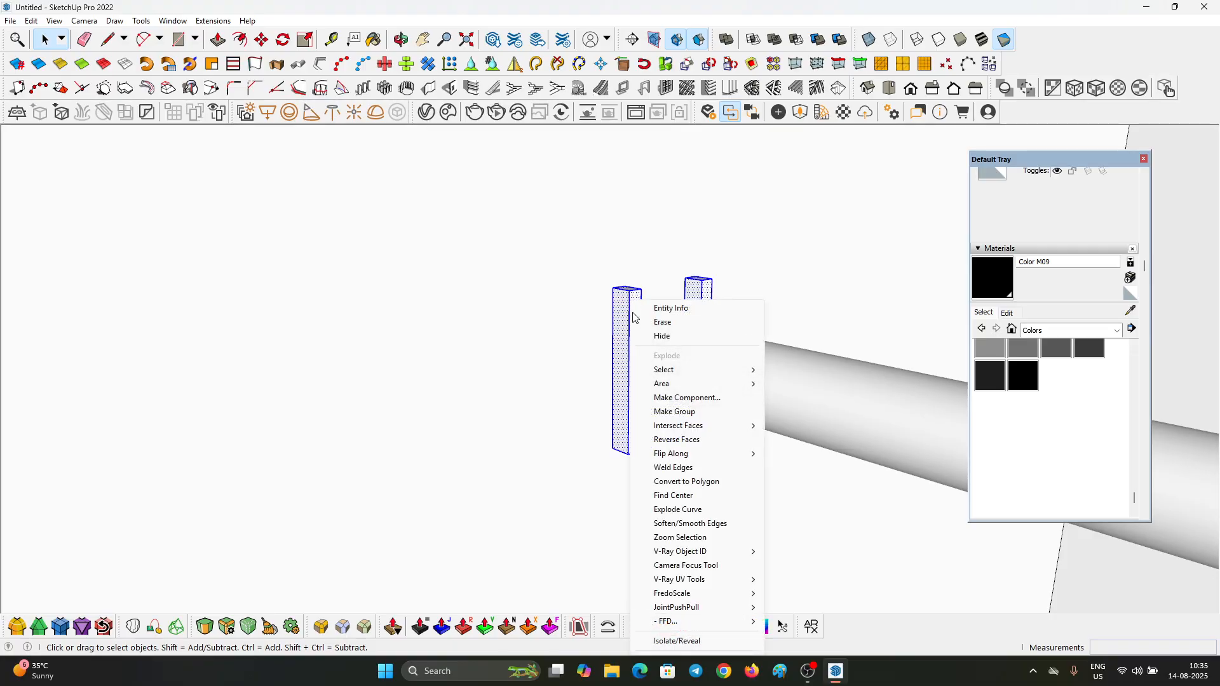
left_click(687, 398)
left_click(626, 465)
Step: Copy the bracket about 47.2 cm along the rod to its opposite end in the first compartment
scroll(582, 311, "down", 2)
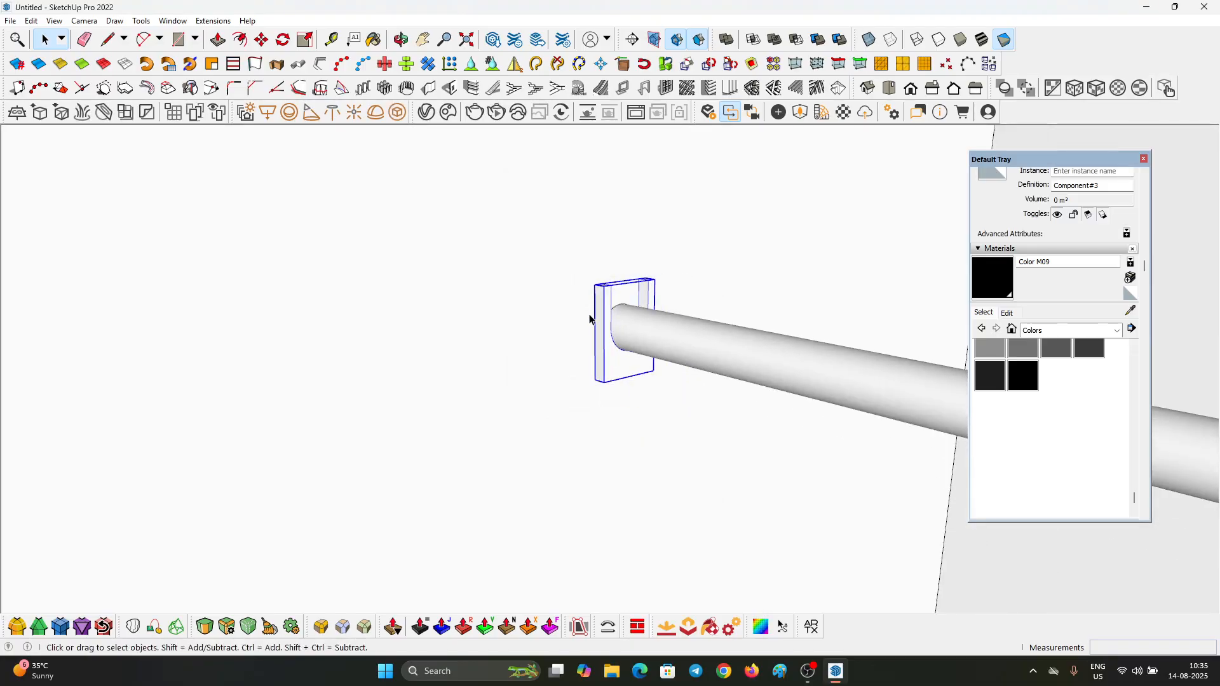
key("m")
left_click(602, 380)
key("ctrl")
scroll(534, 241, "down", 5)
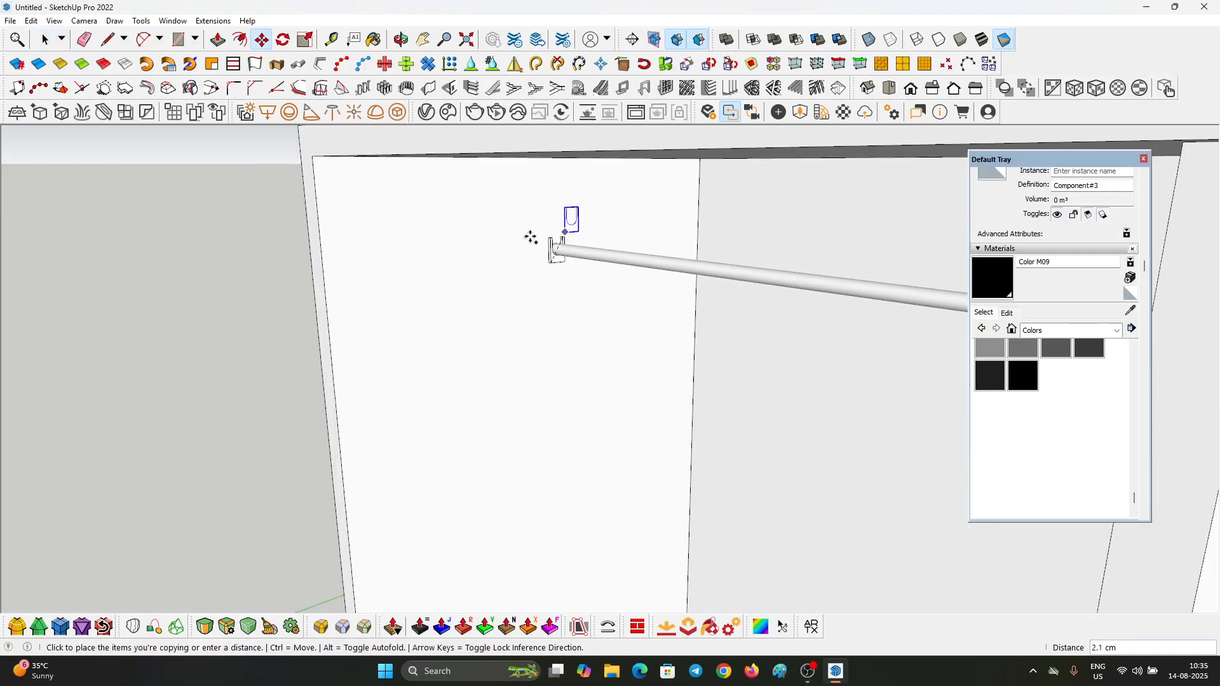
scroll(531, 238, "down", 3)
left_click(898, 303)
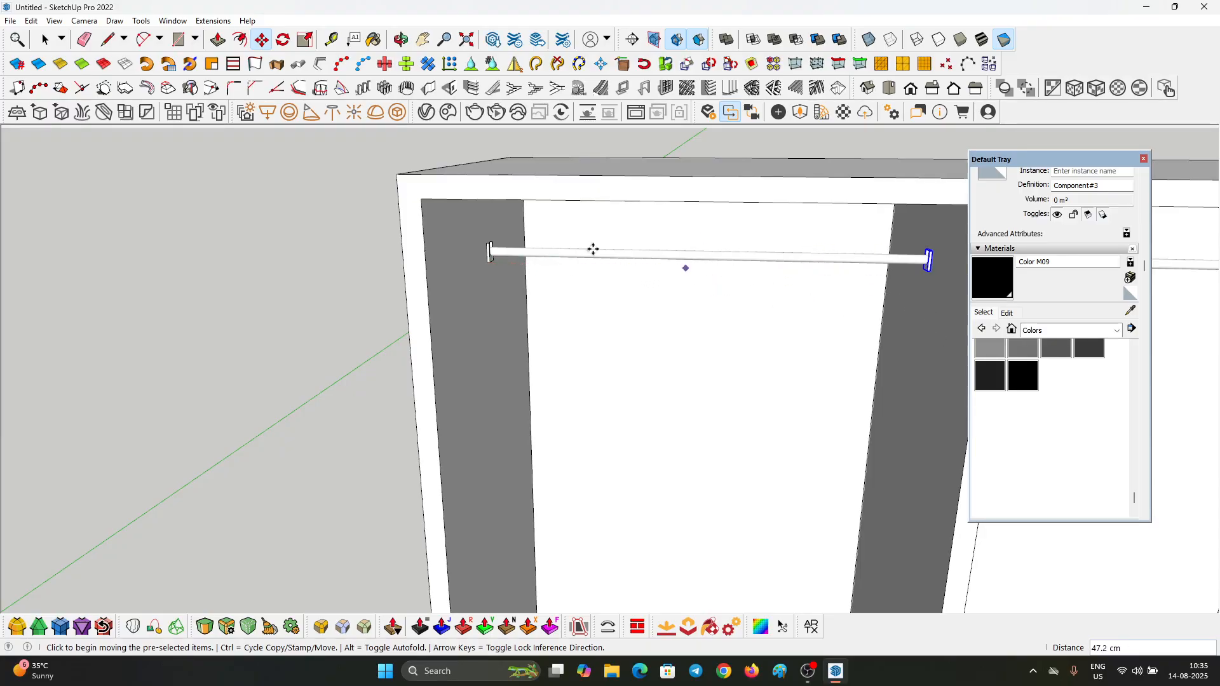
key("space")
Step: Copy the first compartment's pair of rod brackets 49.5 cm across into the second compartment
scroll(574, 267, "down", 3)
middle_click_drag(754, 346, 784, 267)
scroll(775, 250, "up", 3)
key("m")
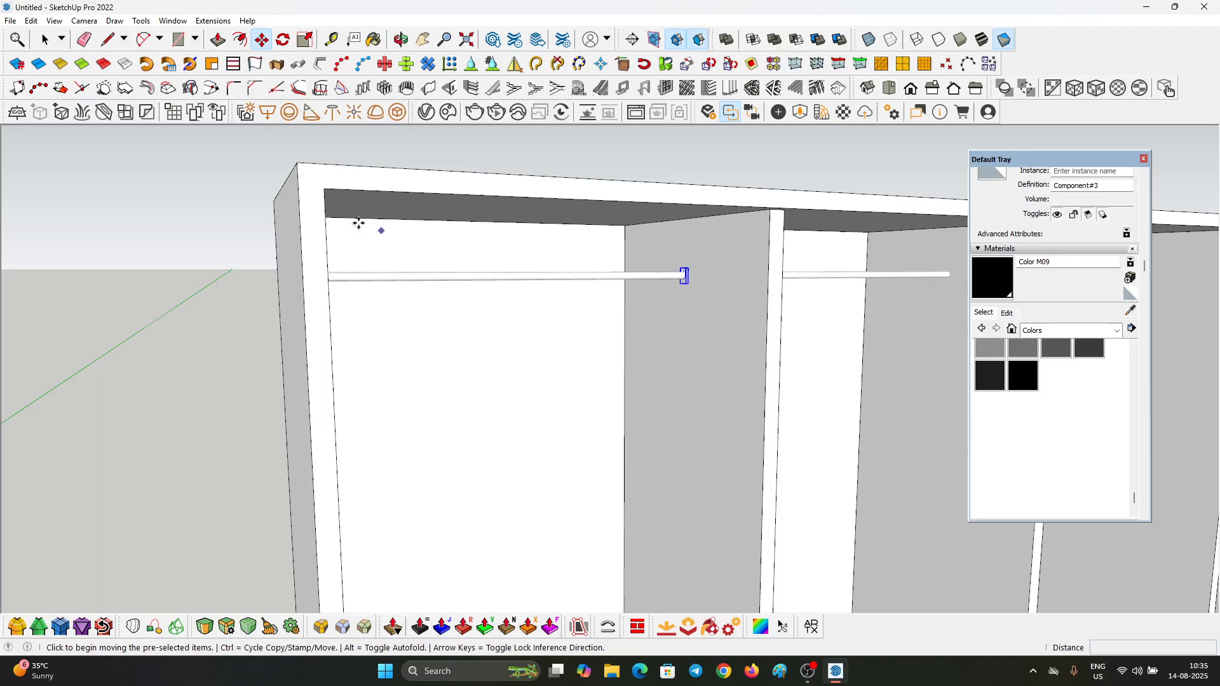
middle_click_drag(326, 204, 770, 194)
key("ctrl")
left_click(759, 191)
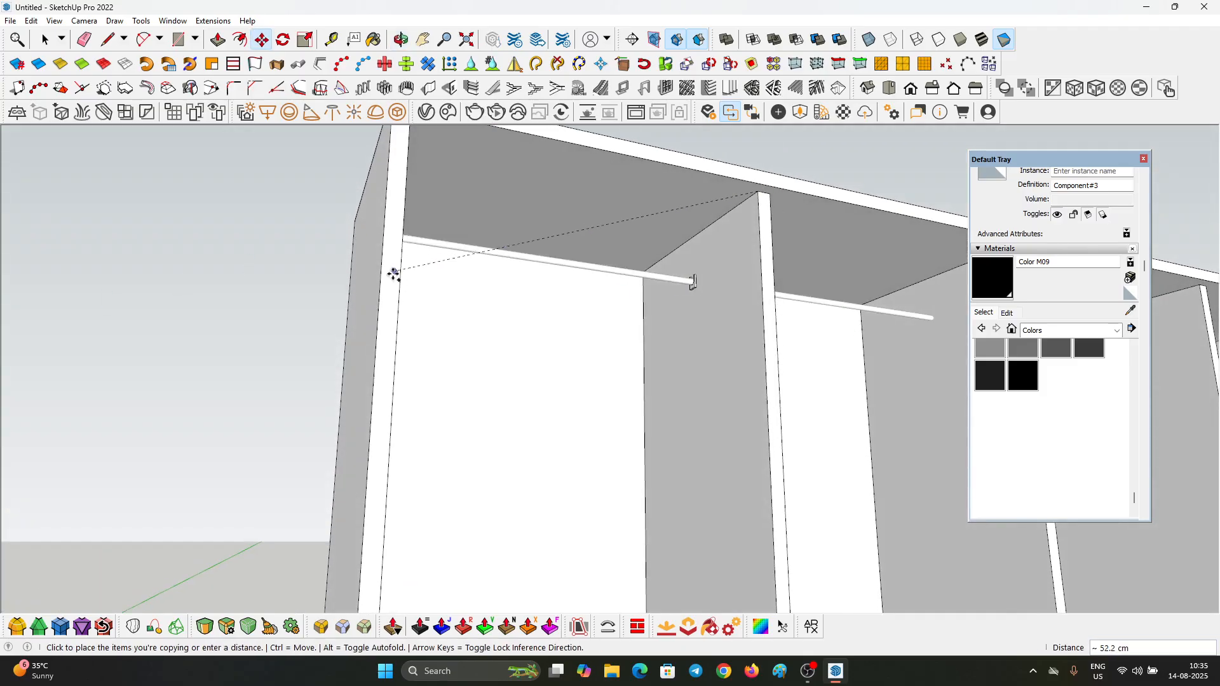
scroll(730, 242, "down", 3)
scroll(702, 264, "up", 3)
key("Escape")
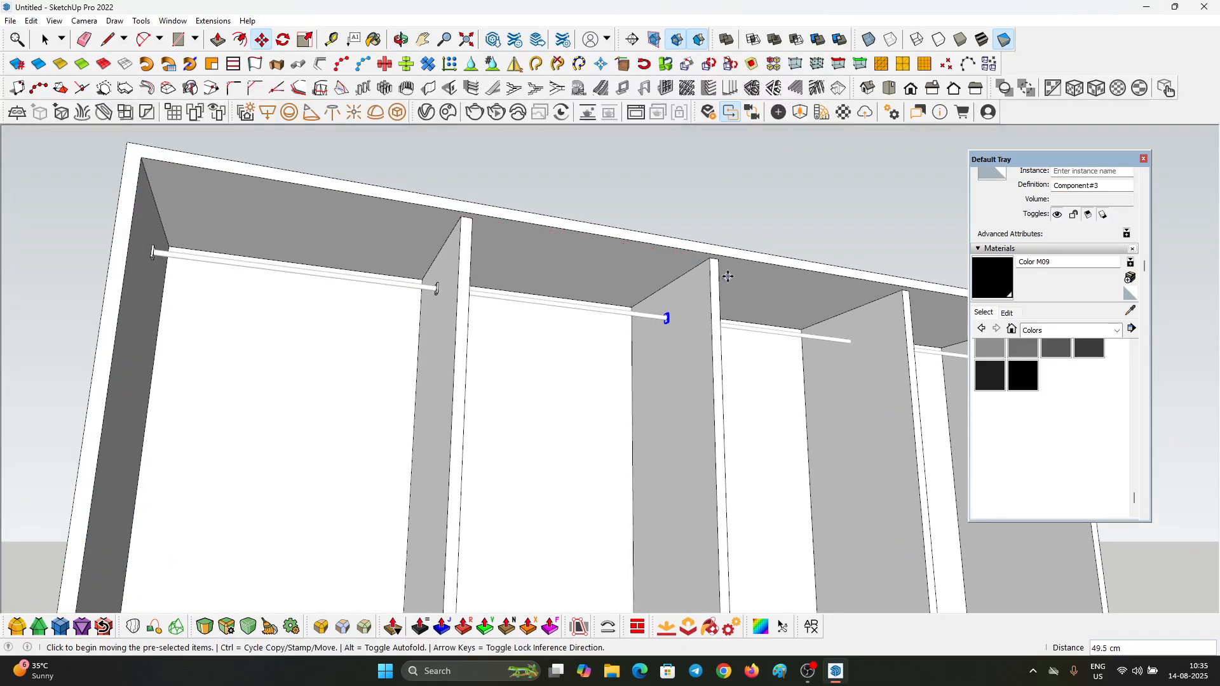
Step: Copy the bracket pair another 49.5 cm from the second compartment into the third compartment
left_click(711, 261)
scroll(711, 260, "down", 3)
scroll(599, 305, "up", 3)
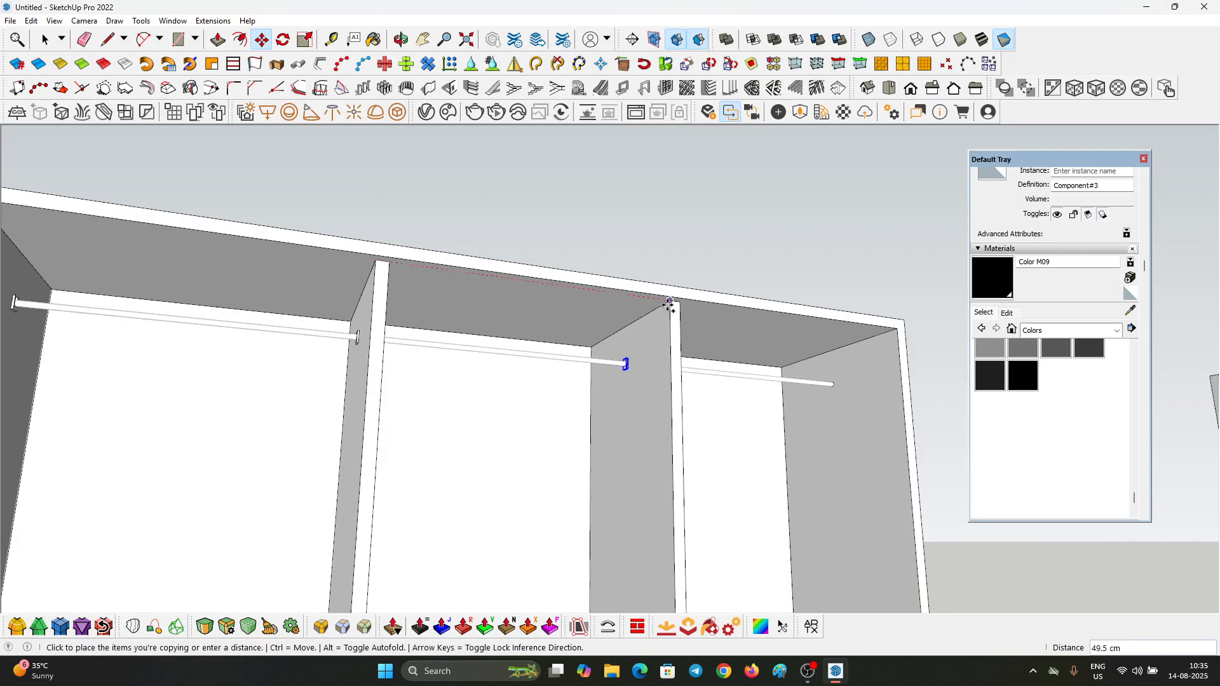
left_click(669, 305)
Step: Try to copy the bracket pair from the third compartment into the fourth
key("ctrl")
left_click(671, 304)
left_click(896, 329)
key("space")
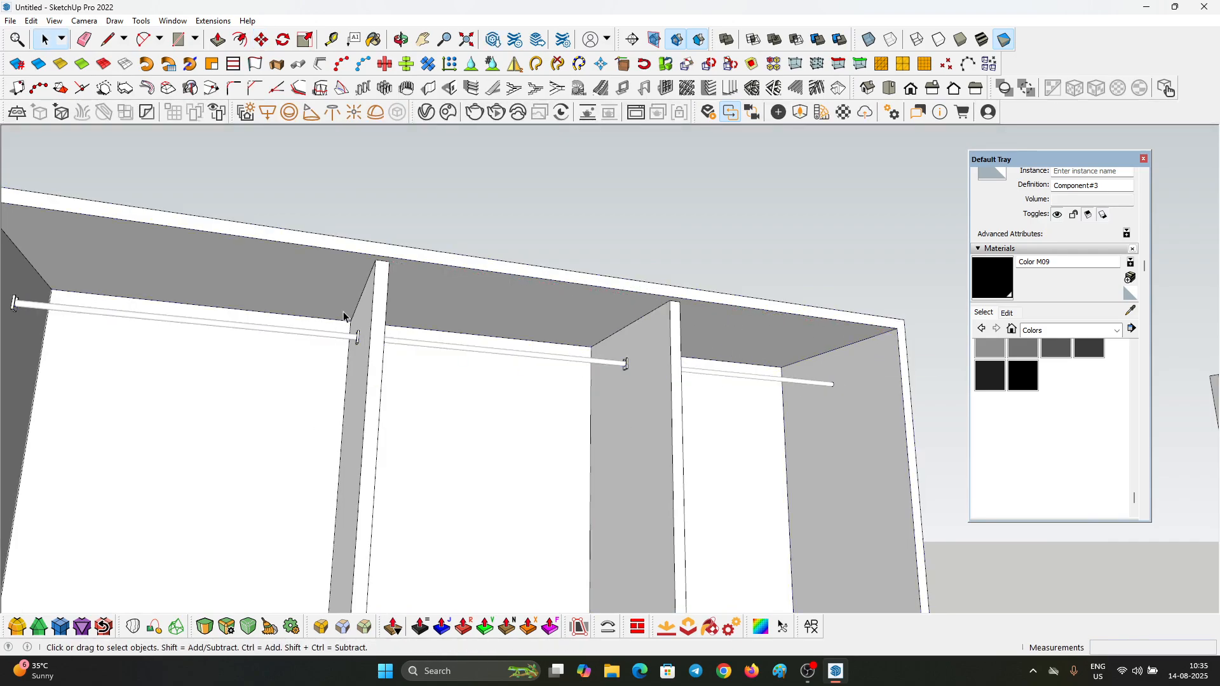
Step: Select both rod brackets in the third compartment and copy them 49.5 cm into the last compartment
middle_click_drag(557, 356, 406, 373)
left_click(399, 368)
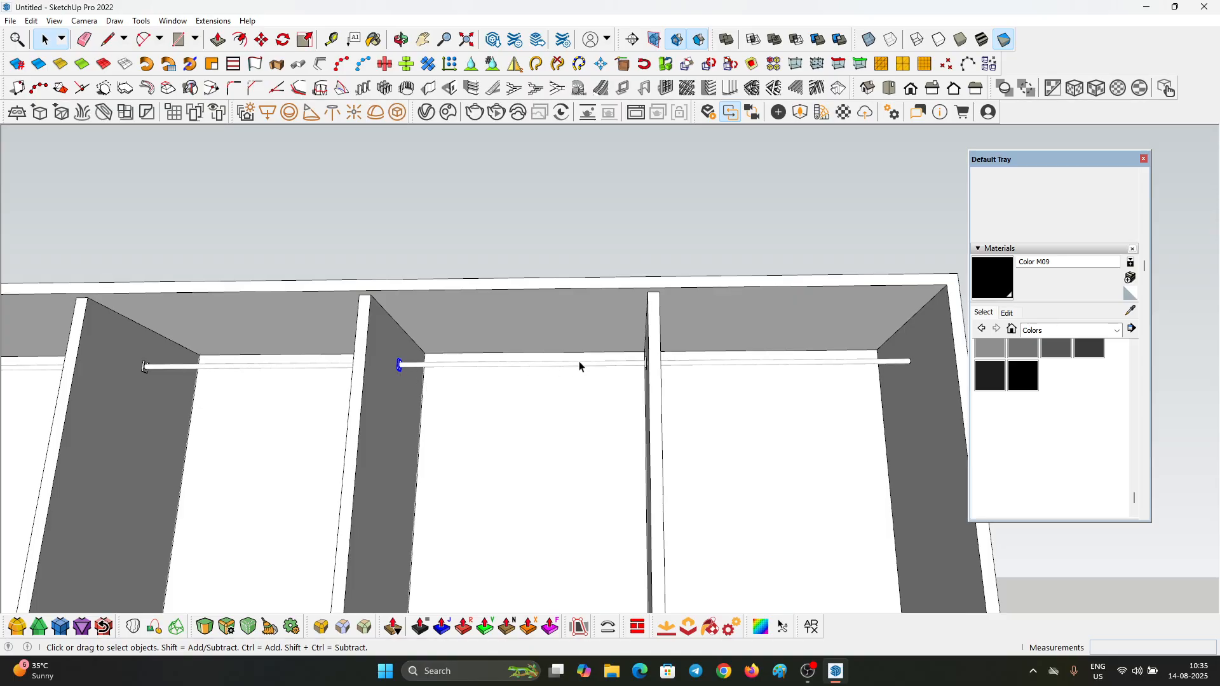
scroll(648, 365, "up", 4)
left_click(654, 354, "shift")
scroll(637, 380, "down", 2)
scroll(638, 382, "down", 2)
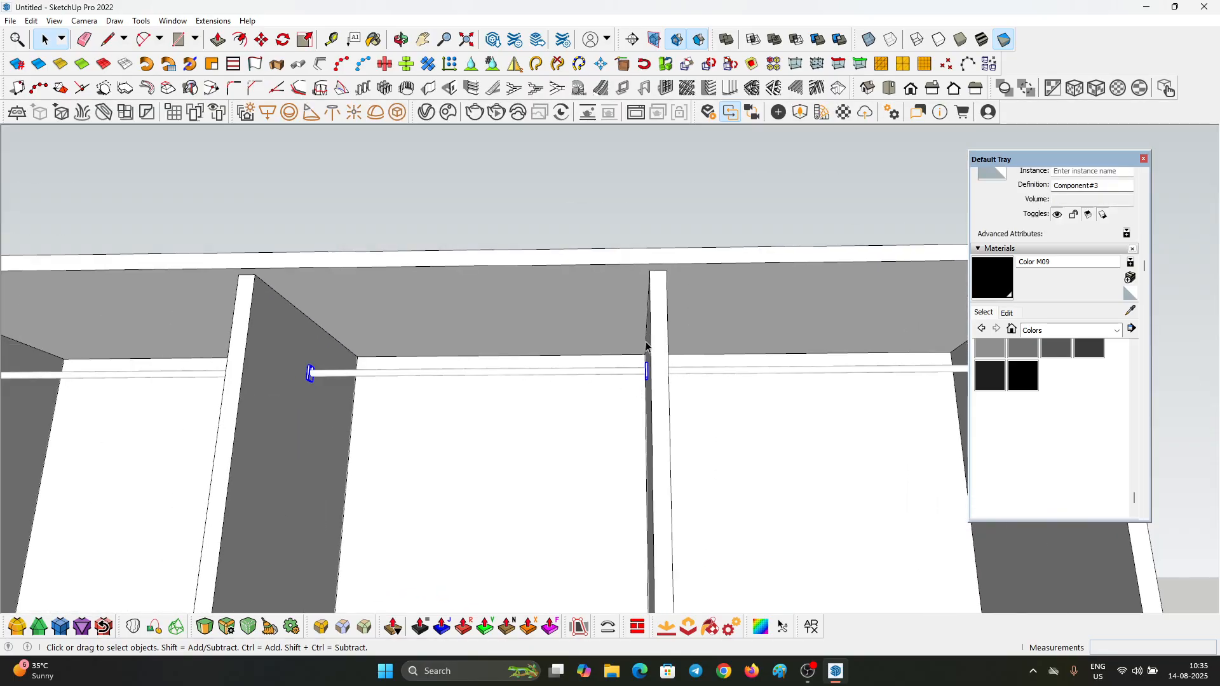
key("m")
scroll(647, 289, "up", 4)
left_click(647, 239)
key("ctrl")
scroll(449, 268, "down", 2)
scroll(450, 268, "down", 2)
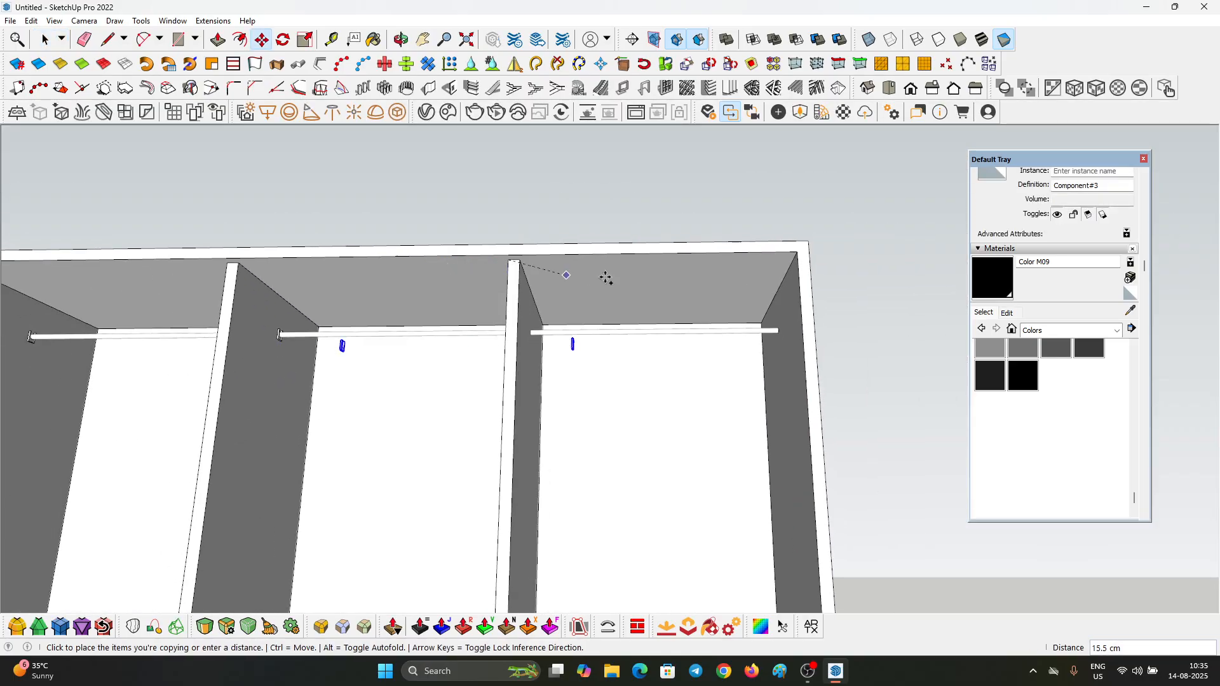
scroll(731, 270, "up", 1)
left_click(762, 278)
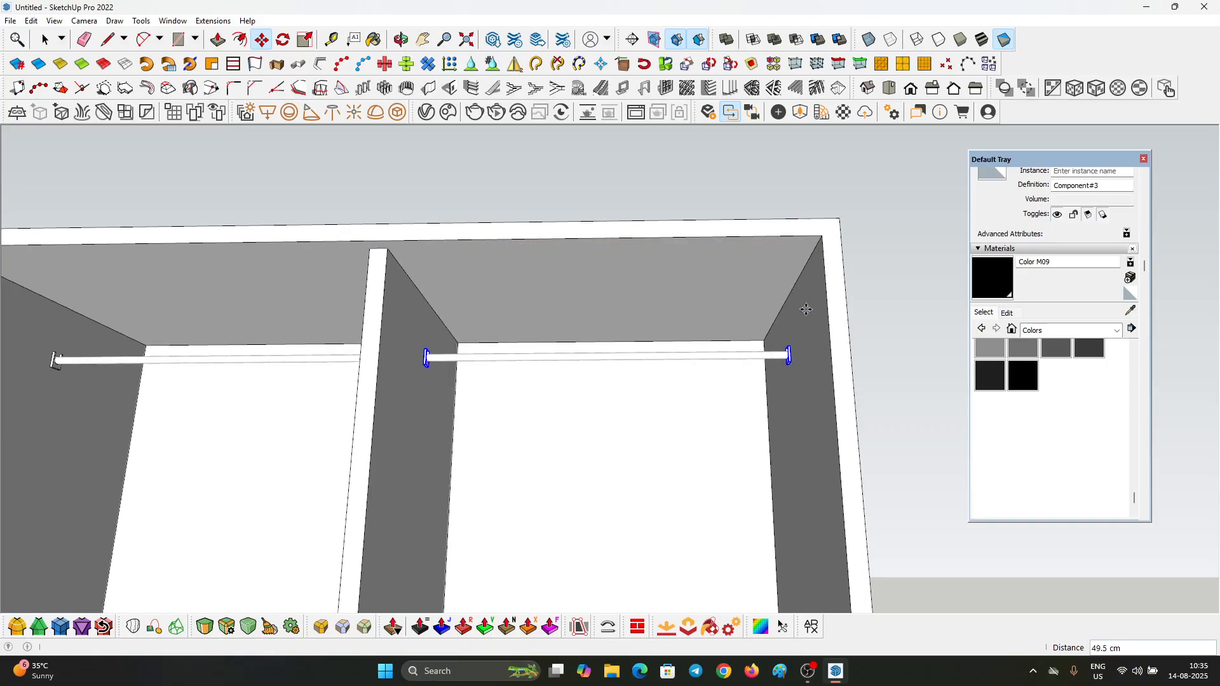
scroll(756, 369, "up", 1)
key("space")
Step: Paint the bracket at the outer end of the last compartment's rod with black Color M09
left_click(1010, 277)
scroll(770, 349, "up", 3)
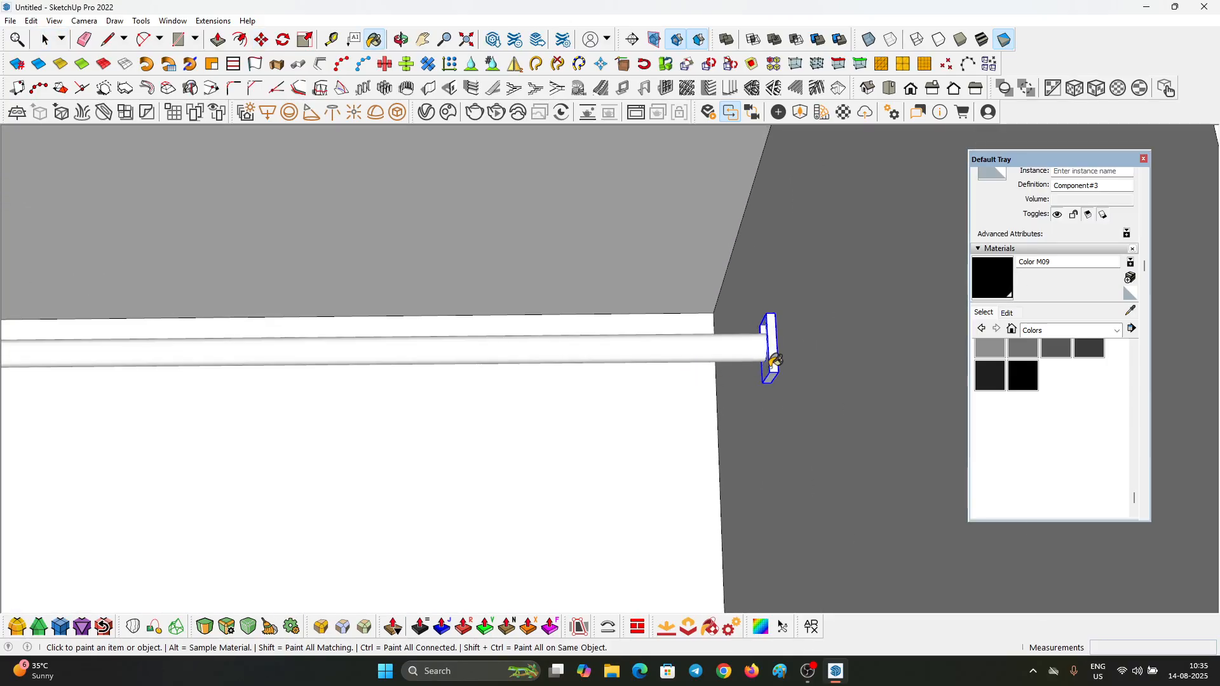
scroll(741, 334, "up", 1)
left_click(757, 338)
scroll(764, 336, "down", 5)
Step: Open the bracket component on the last divider and paint all its geometry with black Color M09
middle_click_drag(753, 340, 515, 368)
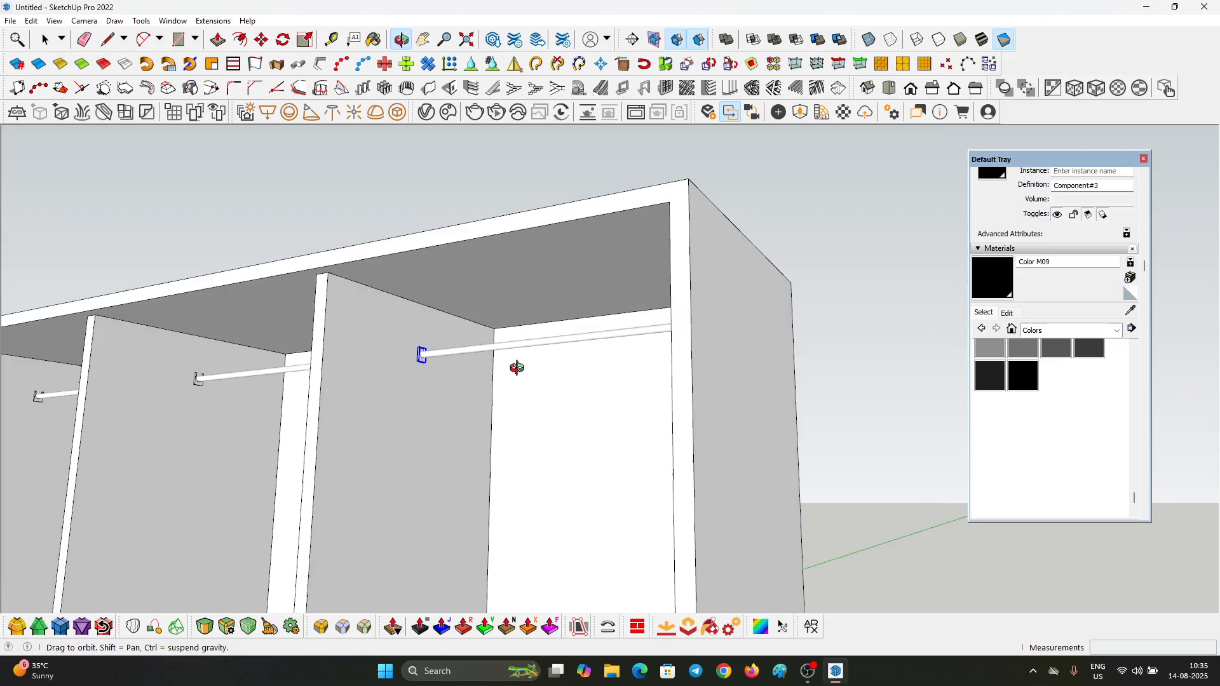
scroll(401, 359, "up", 5)
key("space")
double_click(384, 357)
key("b")
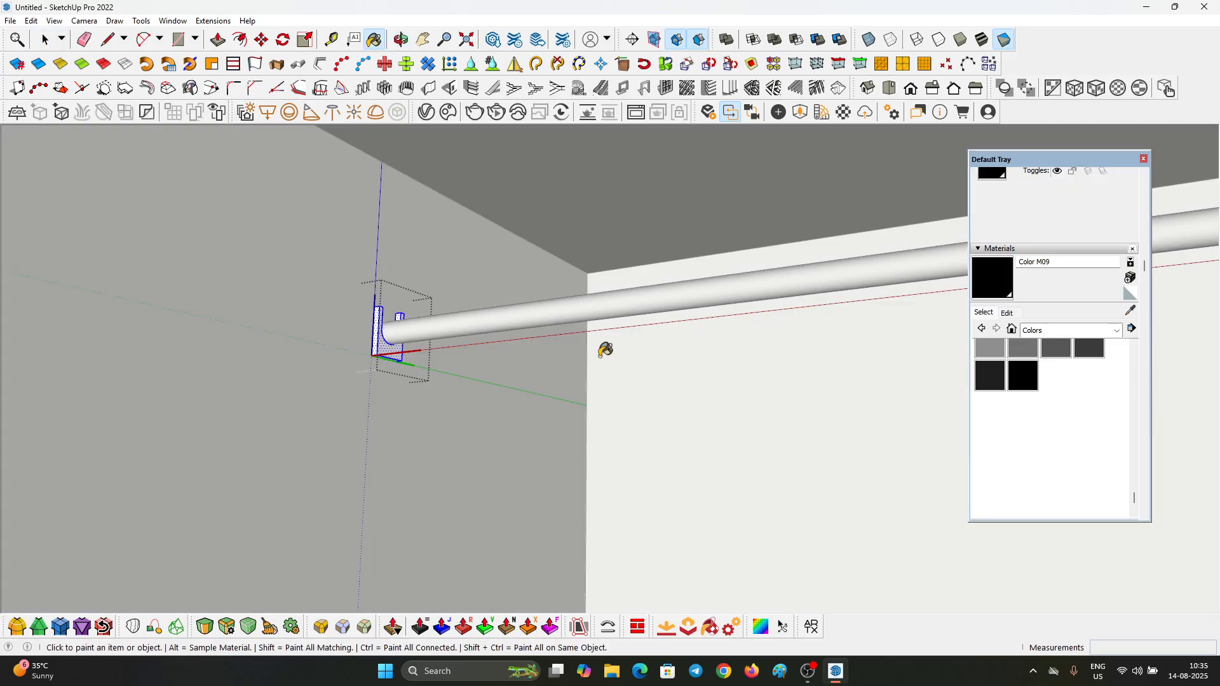
scroll(362, 315, "up", 3)
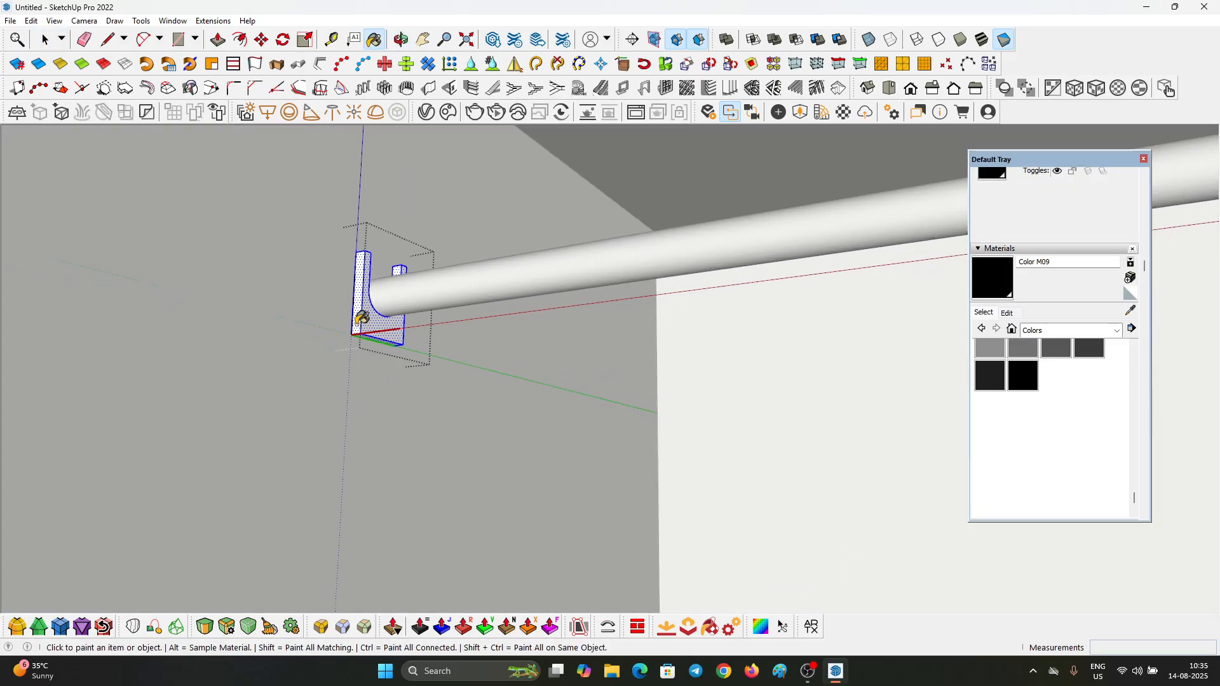
Step: Display the model with textured faces and leave the bracket component to view all the rods
left_click(984, 46)
key("space")
left_click(502, 306)
scroll(504, 310, "down", 6)
middle_click_drag(735, 278, 868, 368)
scroll(773, 337, "down", 3)
middle_click_drag(673, 330, 635, 310)
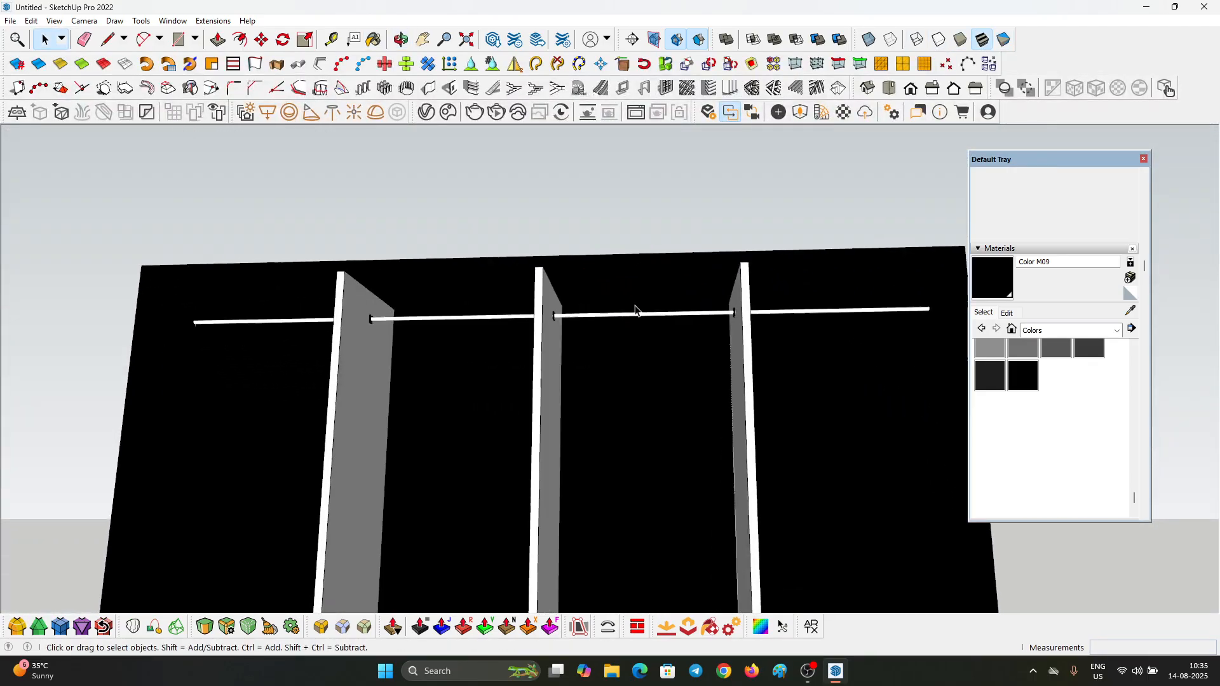
Step: Import Aluminum 01, Stainless from the metals of the Enscape material library and apply it to the selected hanging rods
scroll(635, 309, "up", 2)
left_click(635, 311)
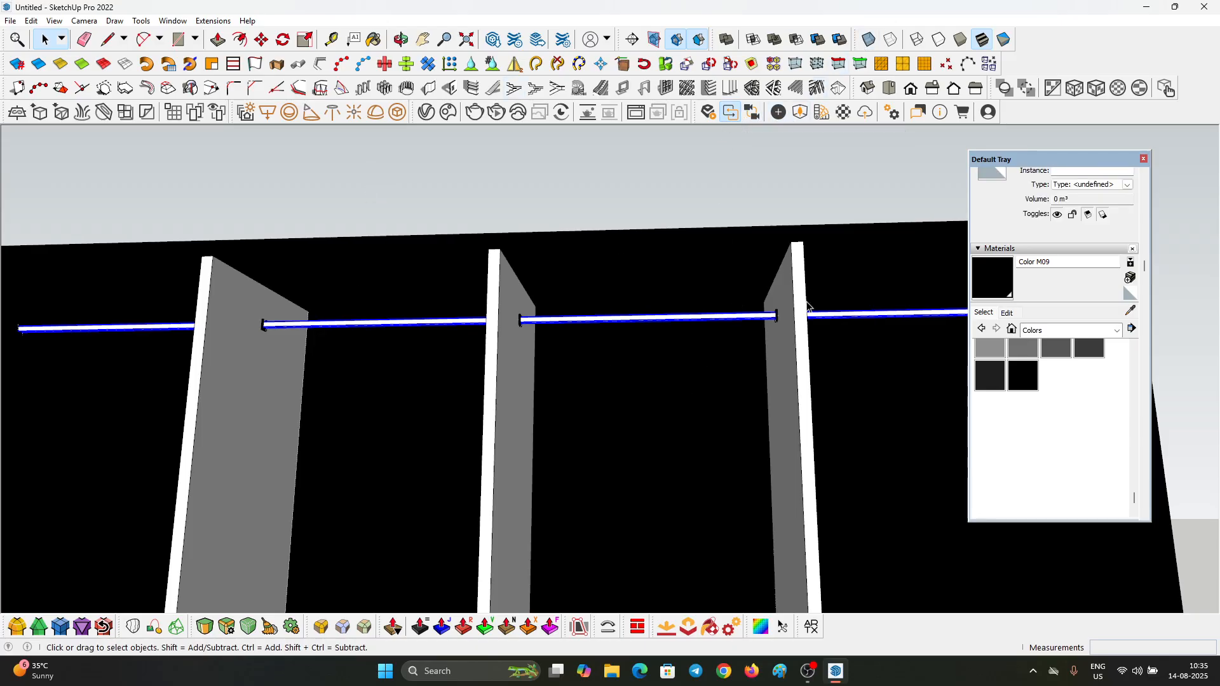
left_click(829, 112)
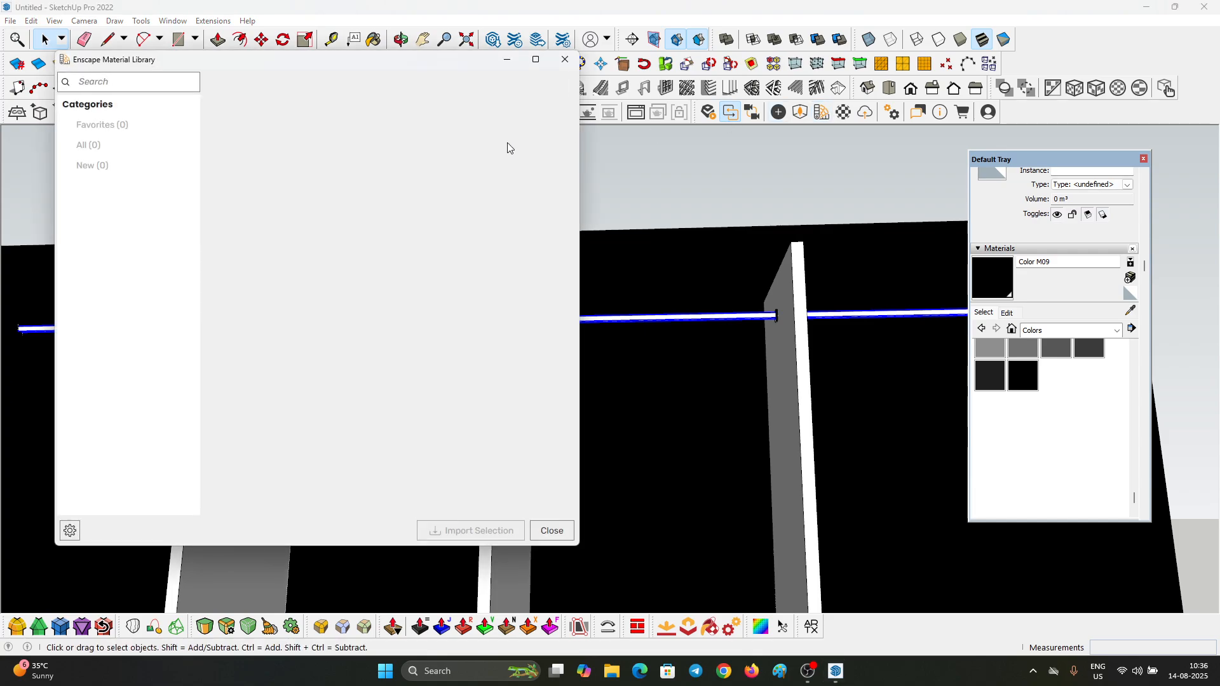
left_click(565, 59)
scroll(559, 327, "up", 3)
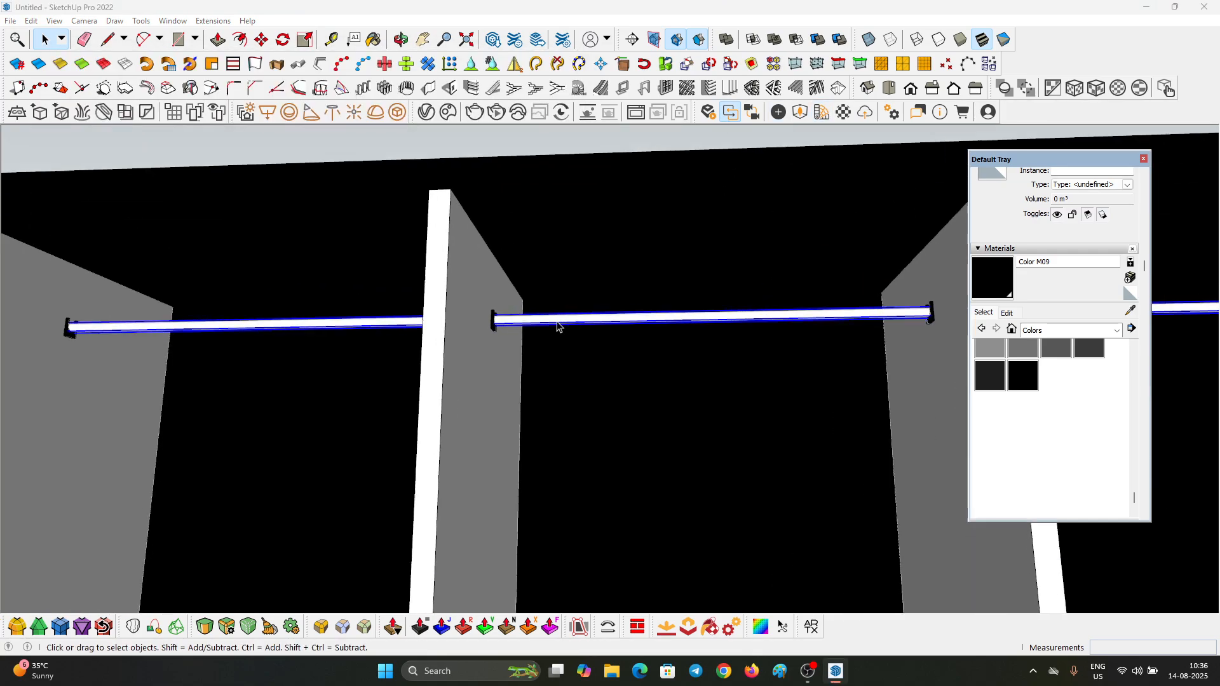
scroll(557, 326, "up", 1)
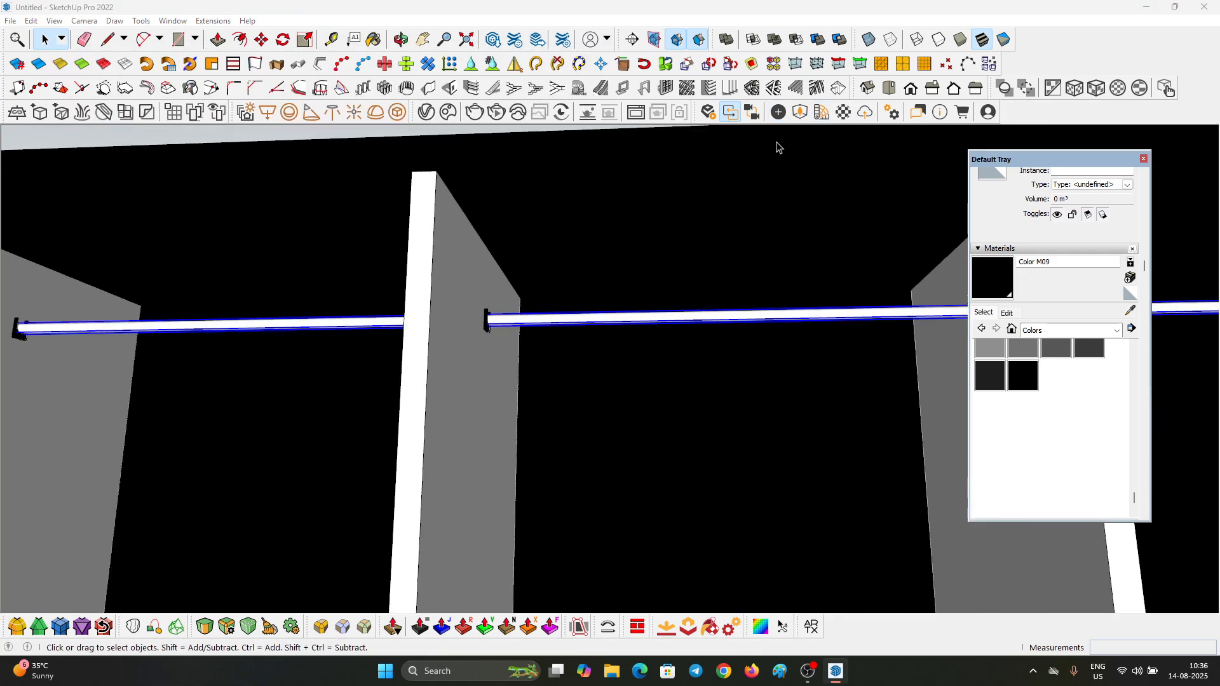
left_click(823, 114)
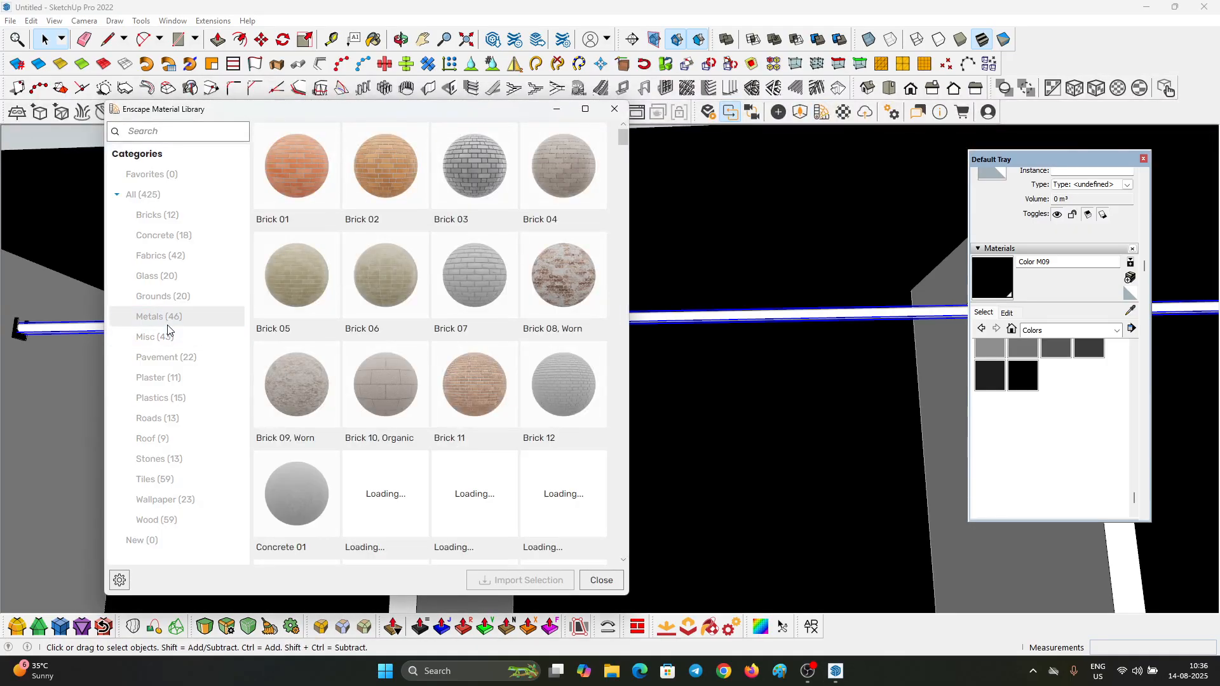
left_click(166, 316)
left_click(300, 174)
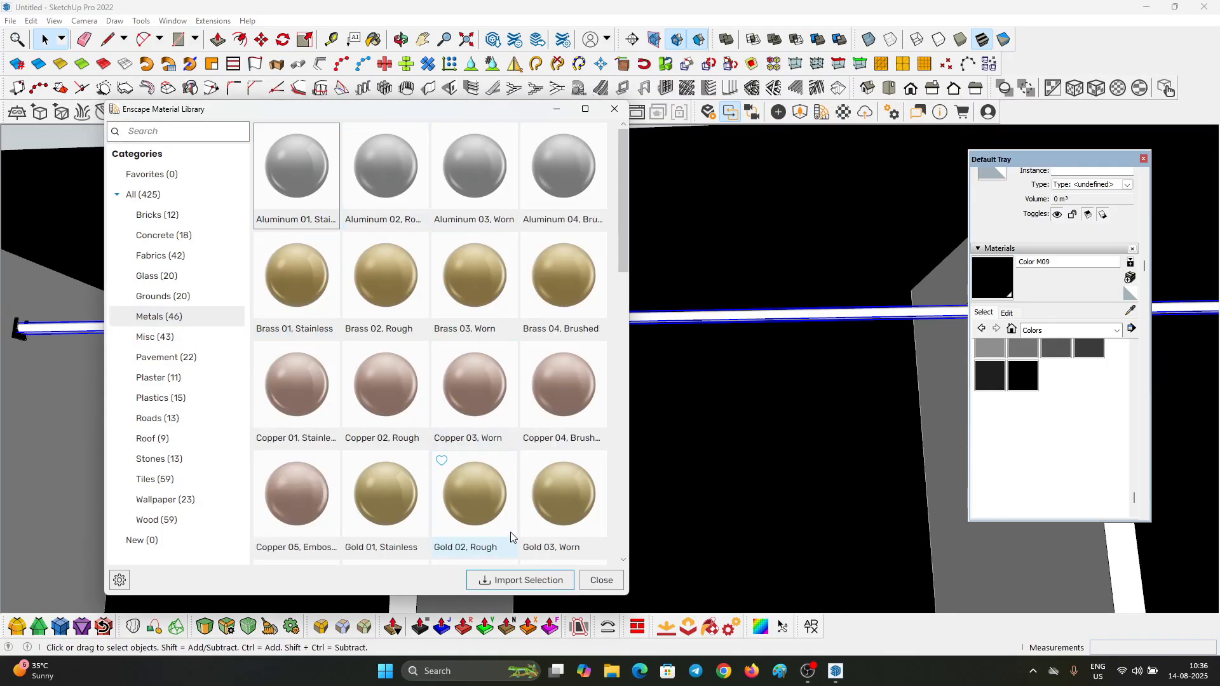
left_click(498, 578)
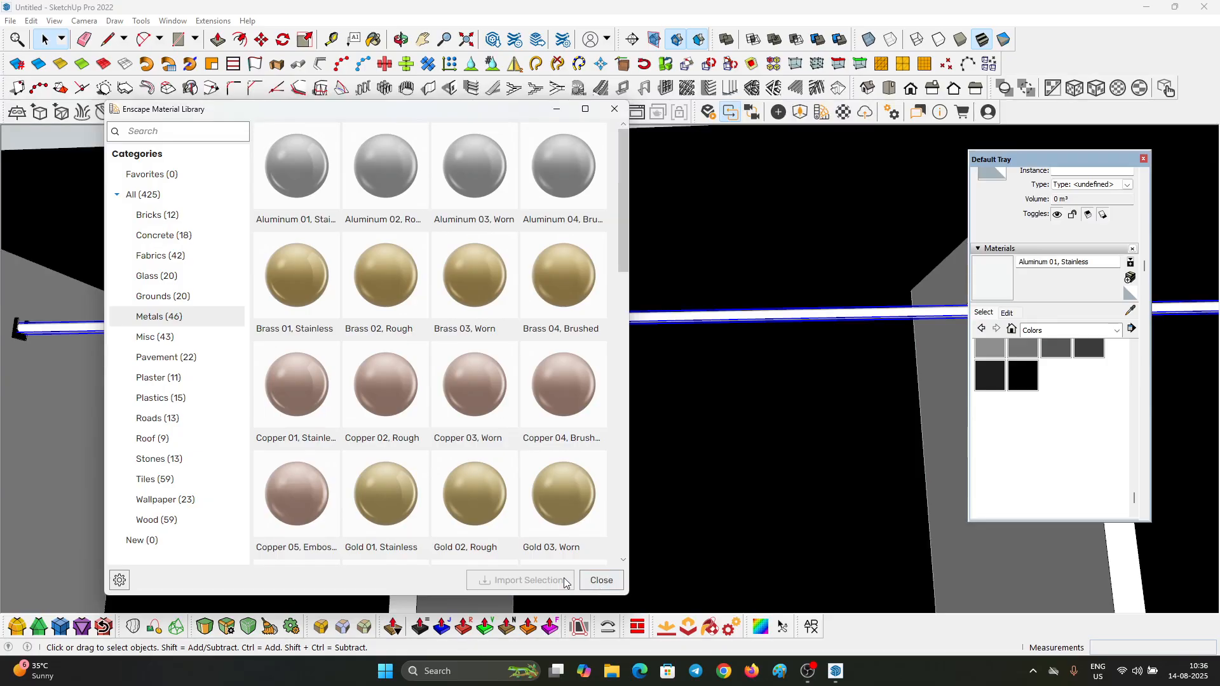
scroll(520, 314, "up", 3)
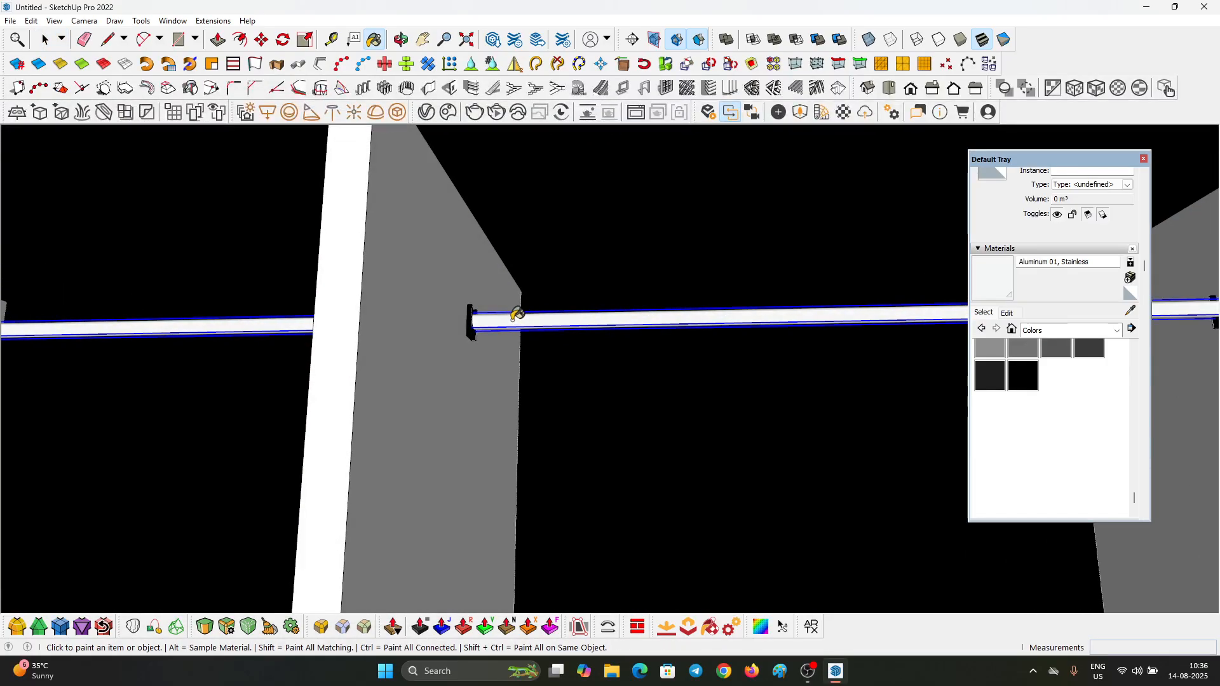
Step: Select the group of glass doors and move it farther away from the wardrobe along the red axis
scroll(527, 299, "down", 10)
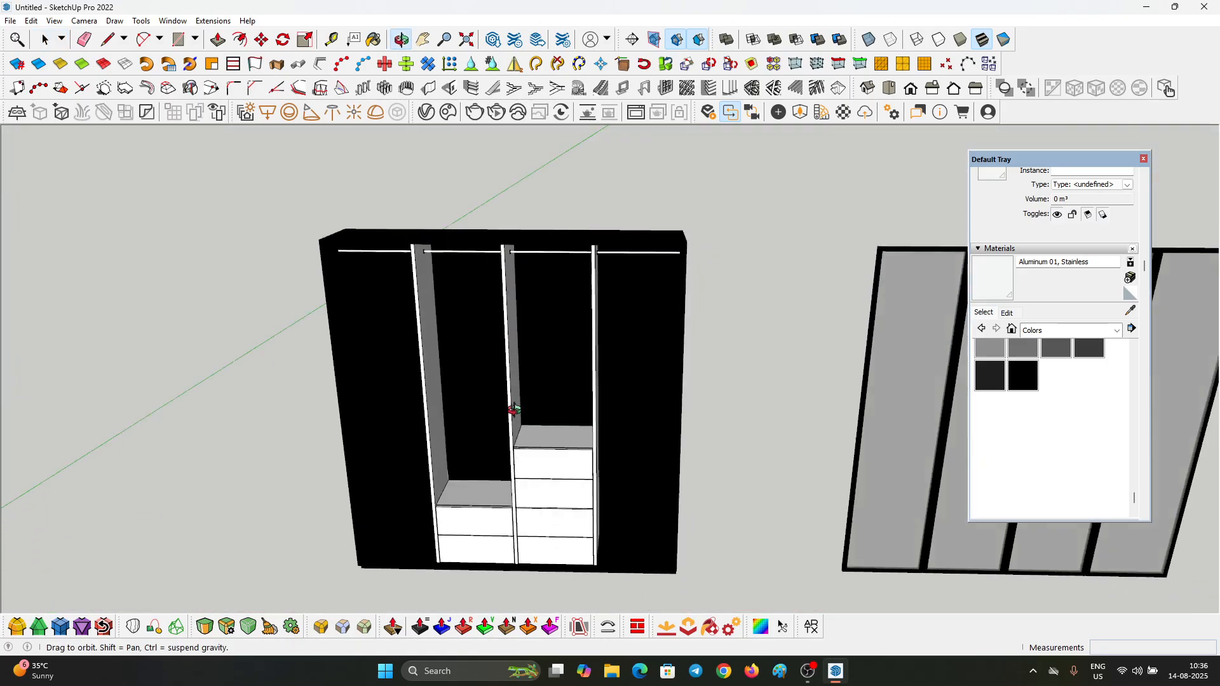
scroll(604, 356, "down", 3)
middle_click_drag(514, 410, 394, 283)
scroll(394, 283, "down", 3)
scroll(687, 349, "up", 3)
left_click(678, 348)
type("m3")
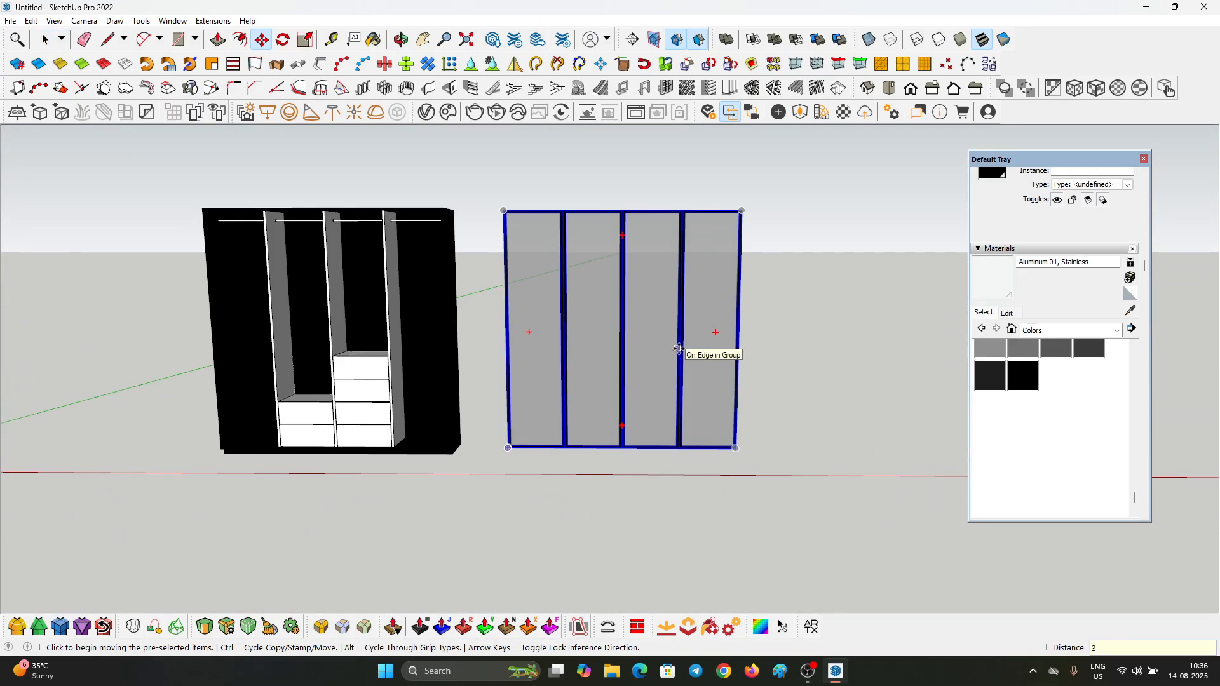
type("000")
key("Return")
key("space")
left_click(680, 357)
Step: Bring the lower part of the wardrobe into view and display the model with monochrome faces
middle_click_drag(267, 292, 314, 296)
scroll(314, 296, "up", 2)
middle_click_drag(534, 305, 457, 438)
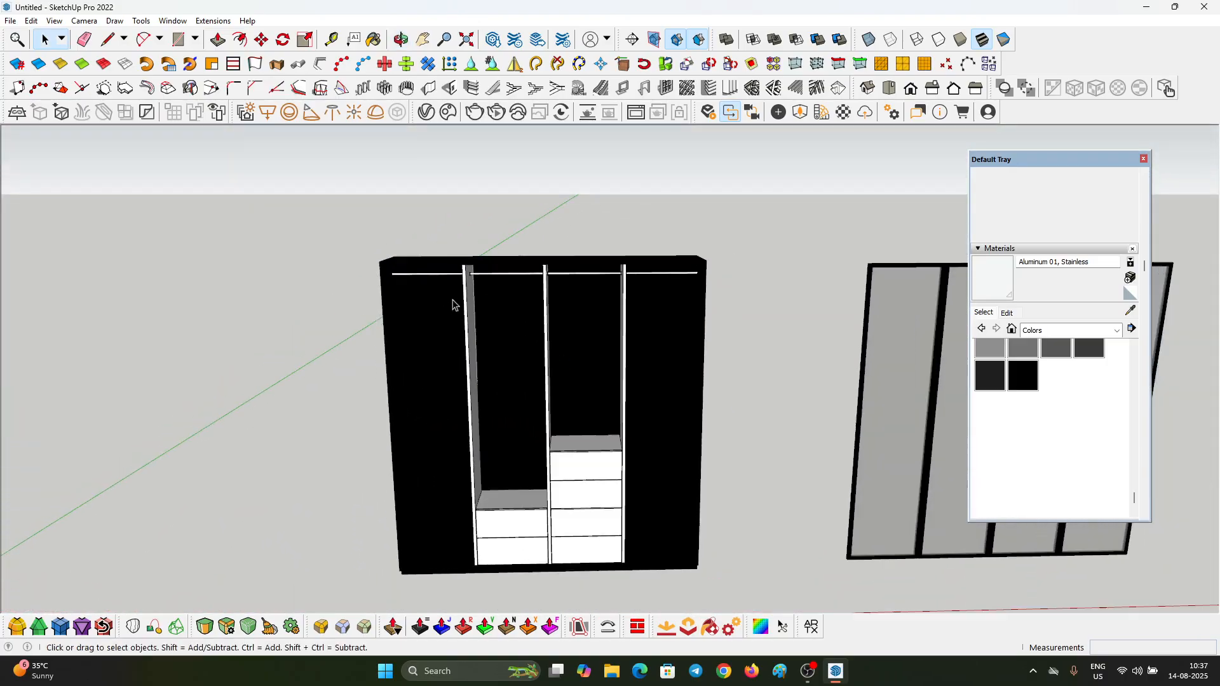
scroll(459, 439, "up", 2)
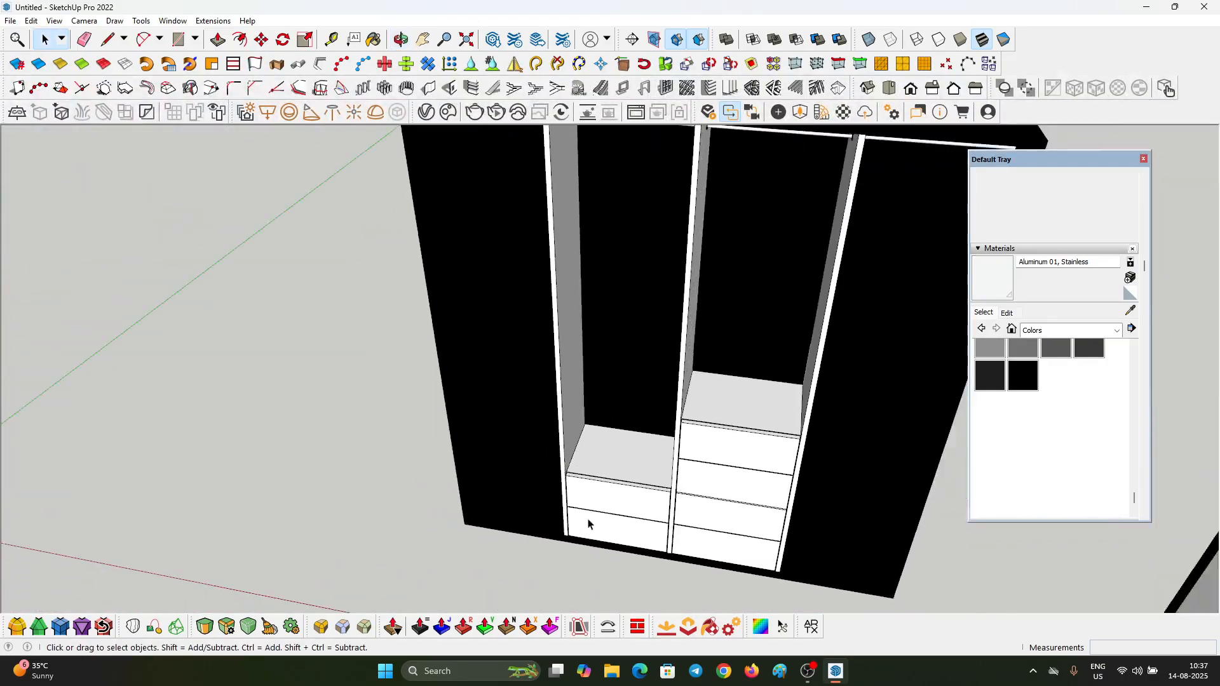
middle_click_drag(588, 524, 609, 463)
left_click(999, 40)
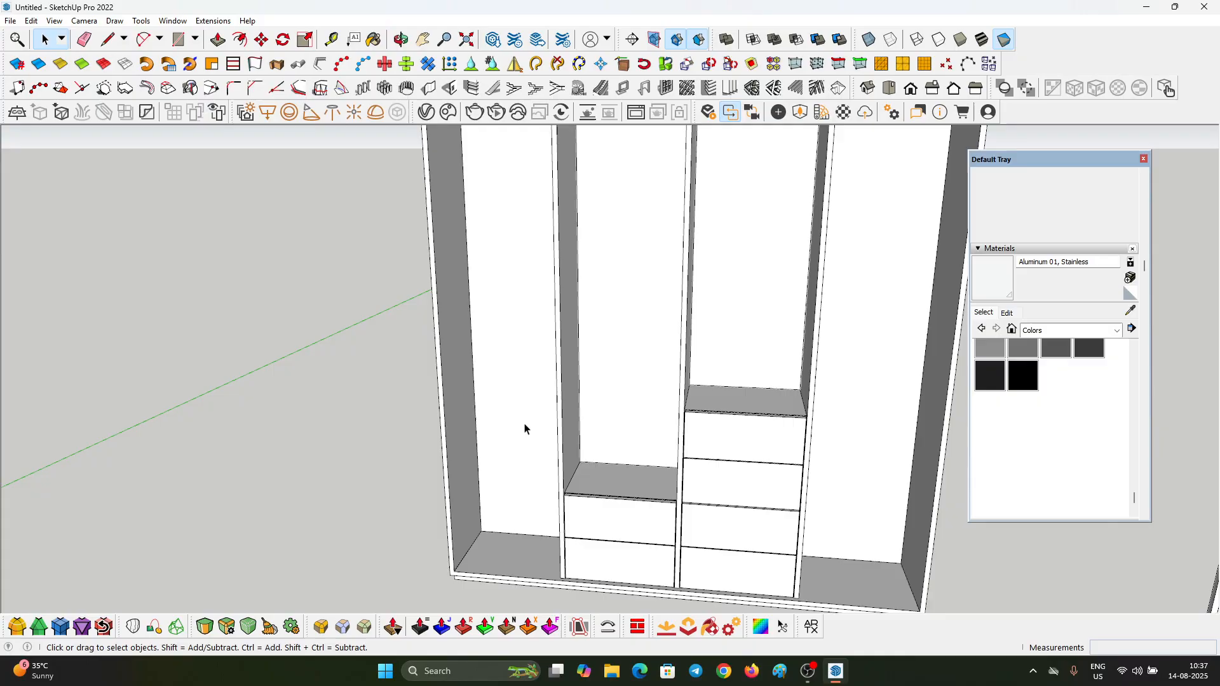
Step: Draw a rectangle covering the floor of the first compartment, from its inner back corner to the front of the divider
scroll(493, 400, "down", 3)
middle_click_drag(493, 400, 548, 567)
scroll(489, 500, "up", 3)
key("r")
scroll(494, 465, "up", 2)
left_click(431, 442)
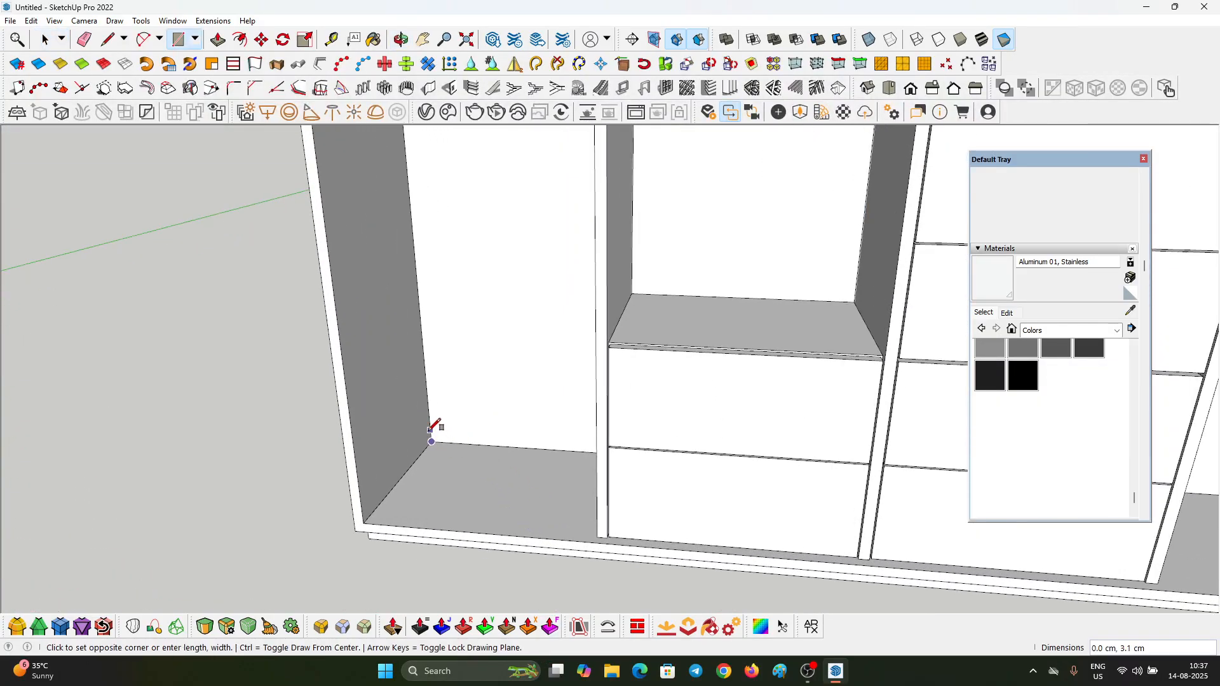
scroll(572, 527, "up", 2)
left_click(608, 541)
key("space")
Step: Extrude the rectangle on the first compartment's floor upward by 2 cm to form a shelf
left_click(574, 517)
key("p")
scroll(572, 516, "up", 2)
left_click_drag(562, 516, 555, 501)
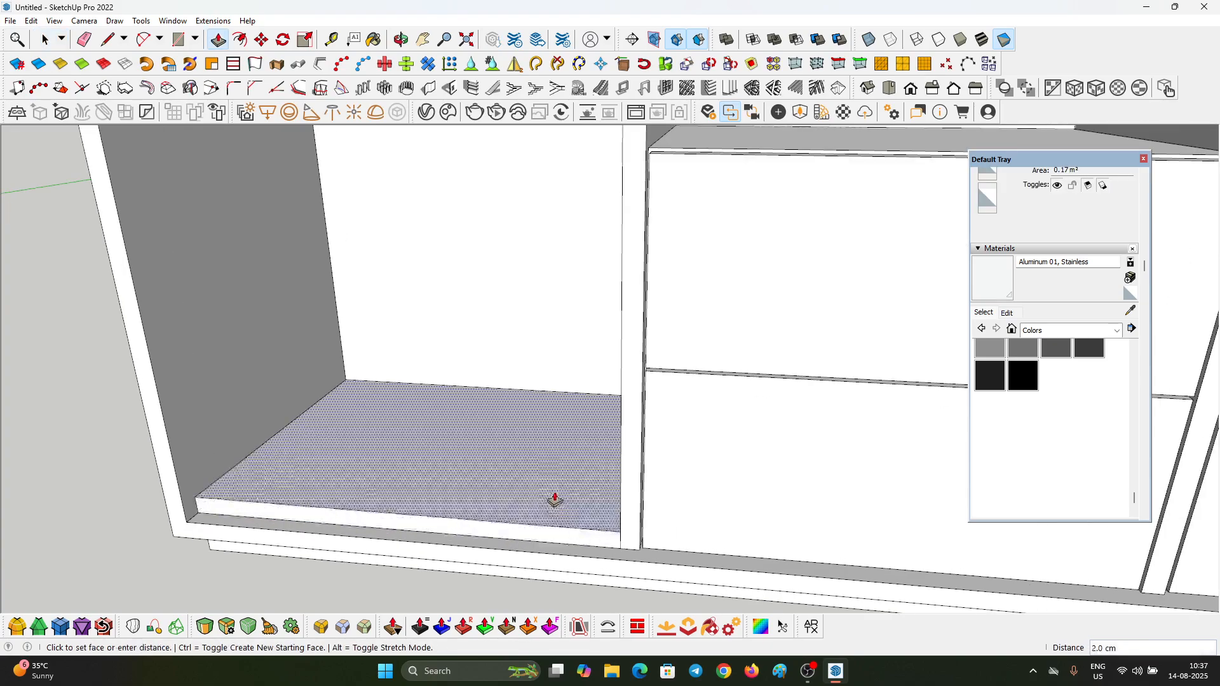
type("2")
key("Return")
Step: Select all the geometry of the new shelf and make it a component
key("space")
triple_click(539, 487)
right_click(539, 486)
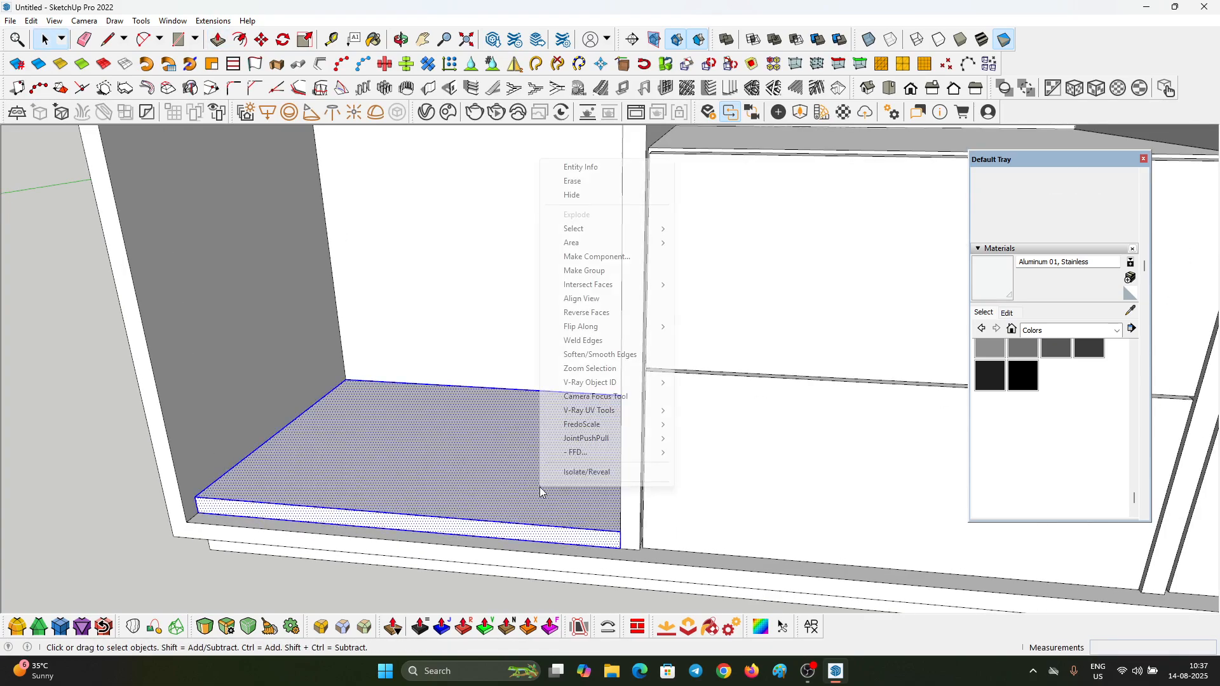
left_click(608, 256)
left_click(624, 463)
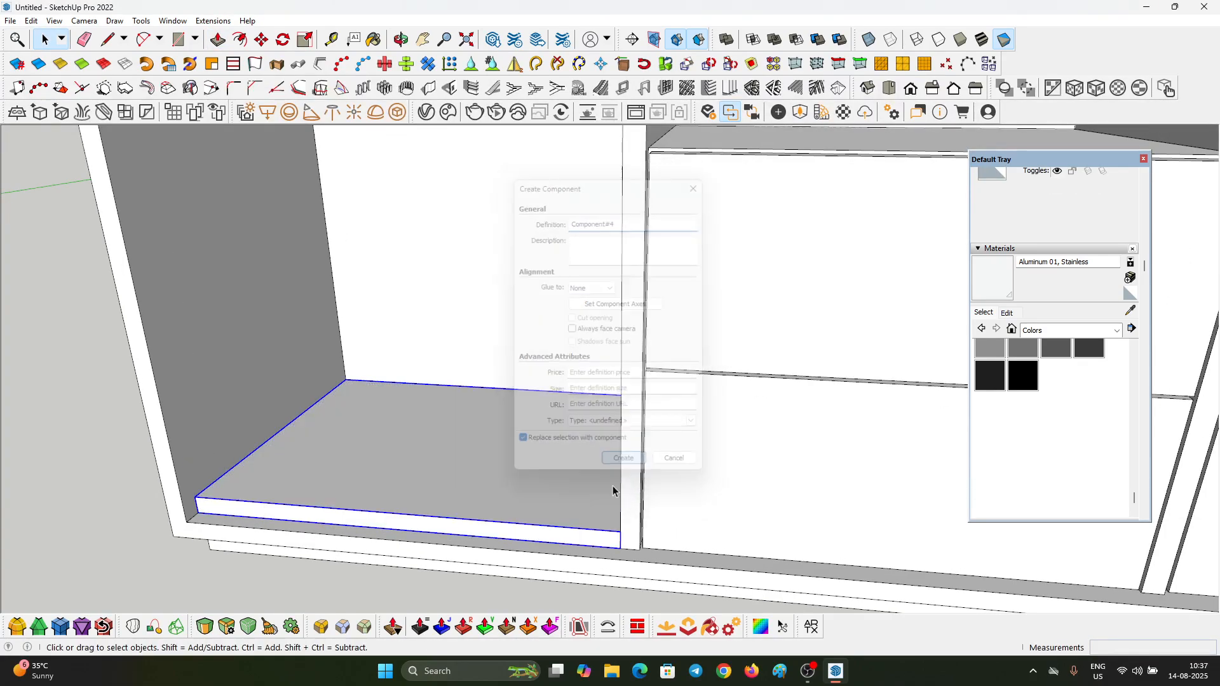
Step: Copy the shelf component 77.1 cm upward, level with the top of the third compartment's drawers
scroll(620, 502, "up", 3)
key("m")
left_click(624, 542)
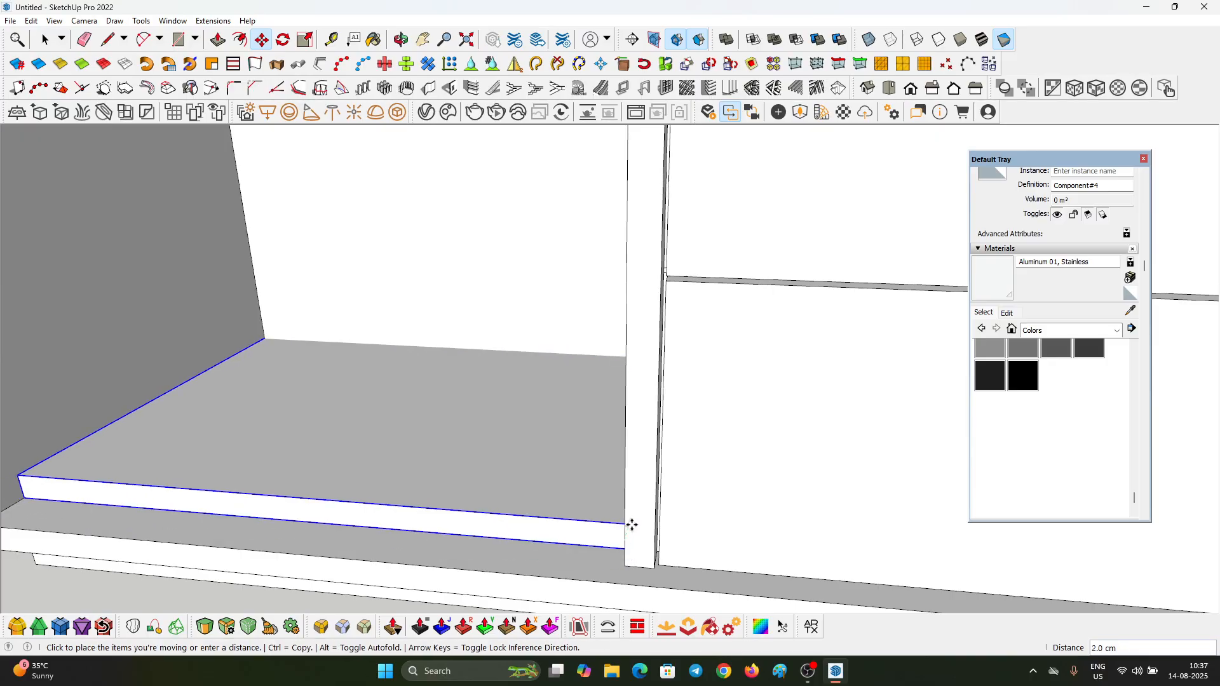
key("ctrl")
scroll(621, 545, "down", 1)
scroll(622, 543, "down", 6)
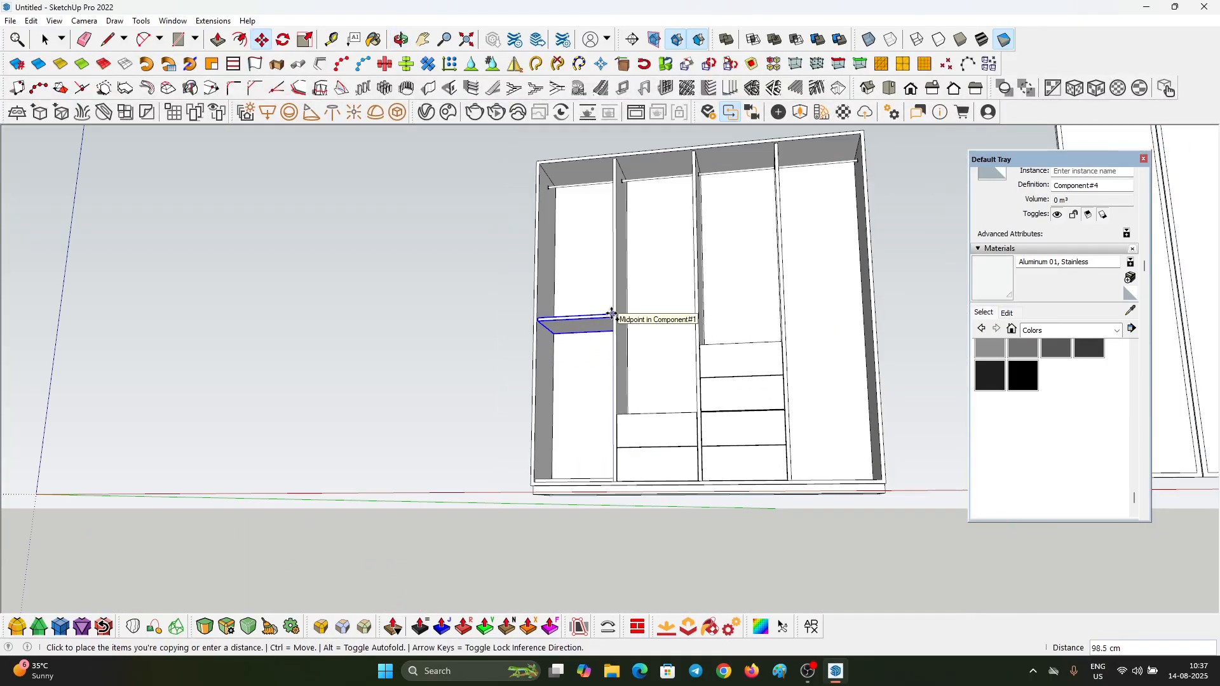
scroll(612, 314, "up", 2)
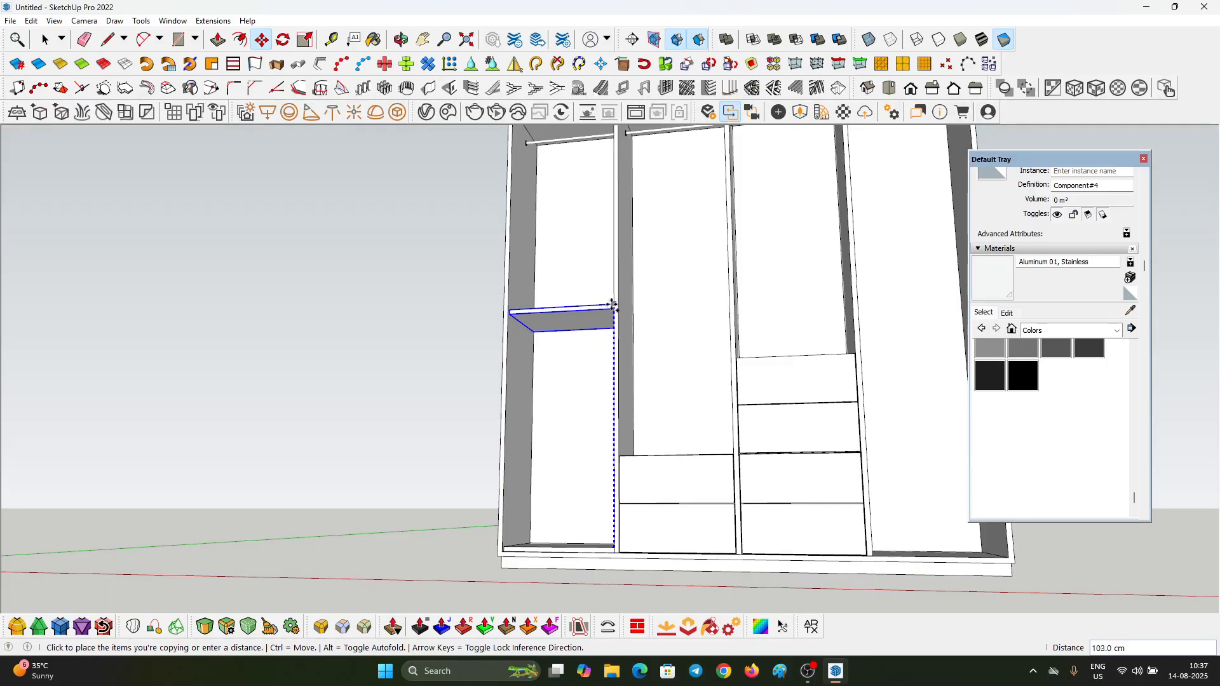
left_click(742, 359)
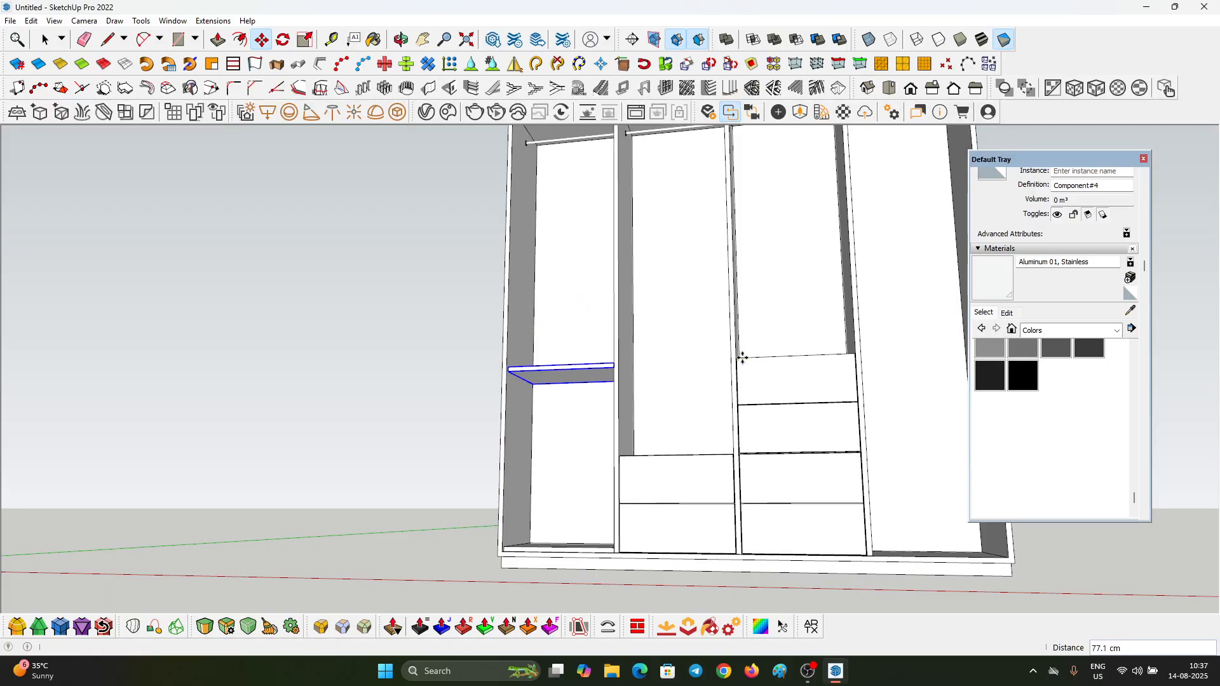
Step: Divide the copy distance by 3 (/3) to space the first compartment's shelf copies equally
middle_click_drag(740, 354, 459, 375)
type("/2")
key("Return")
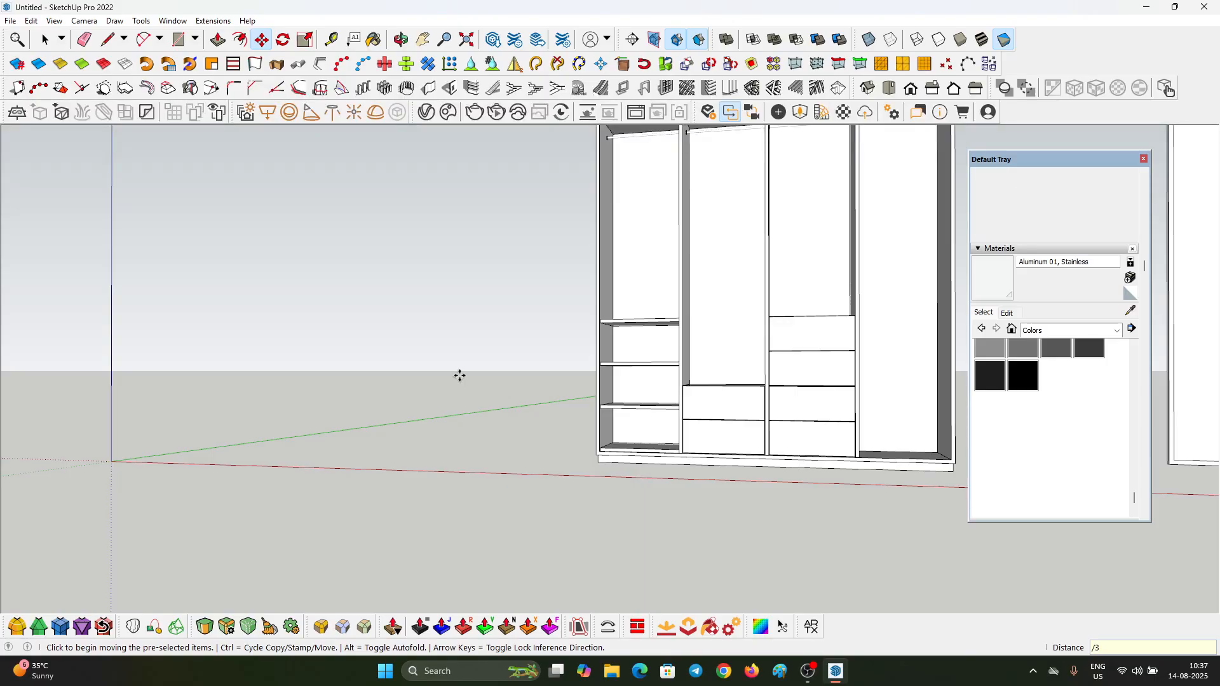
Step: Delete the original shelf lying on the floor of the first compartment
scroll(566, 469, "down", 3)
scroll(631, 422, "up", 5)
key("space")
left_click(634, 422)
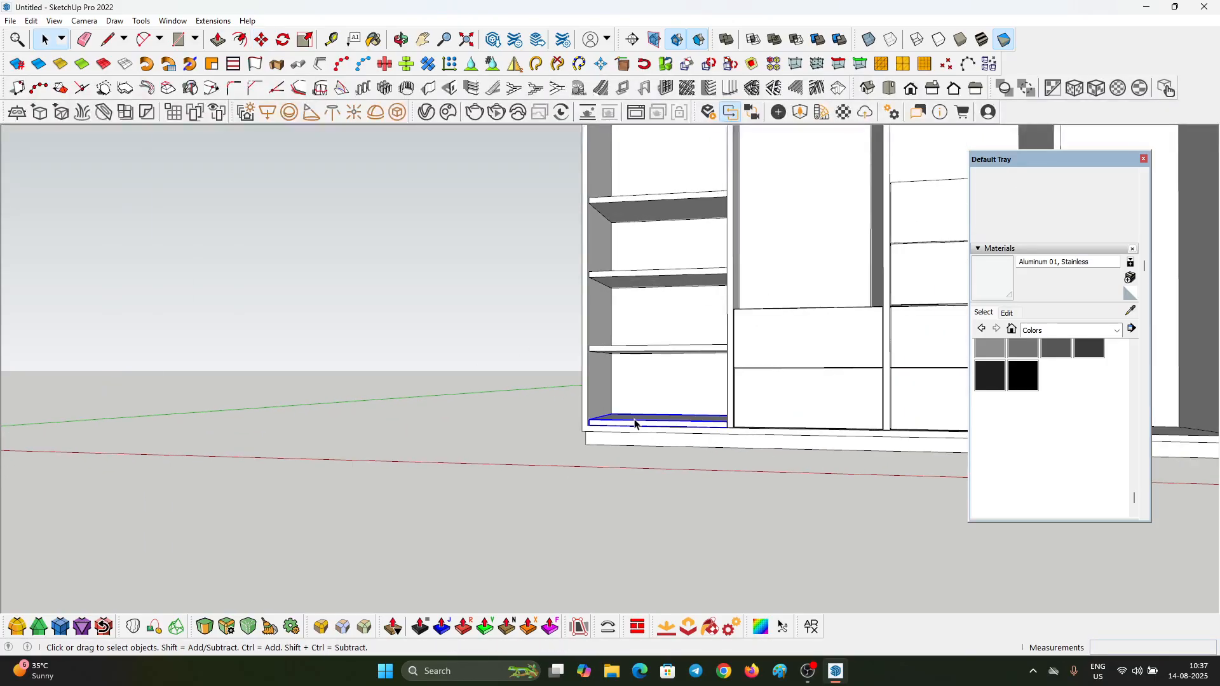
key("Delete")
Step: Copy the lowest shelf of the first compartment into the last compartment, snapping its back corner to the divider's rear edge
scroll(305, 385, "down", 4)
scroll(476, 358, "up", 2)
left_click(476, 358)
middle_click_drag(476, 359, 469, 480)
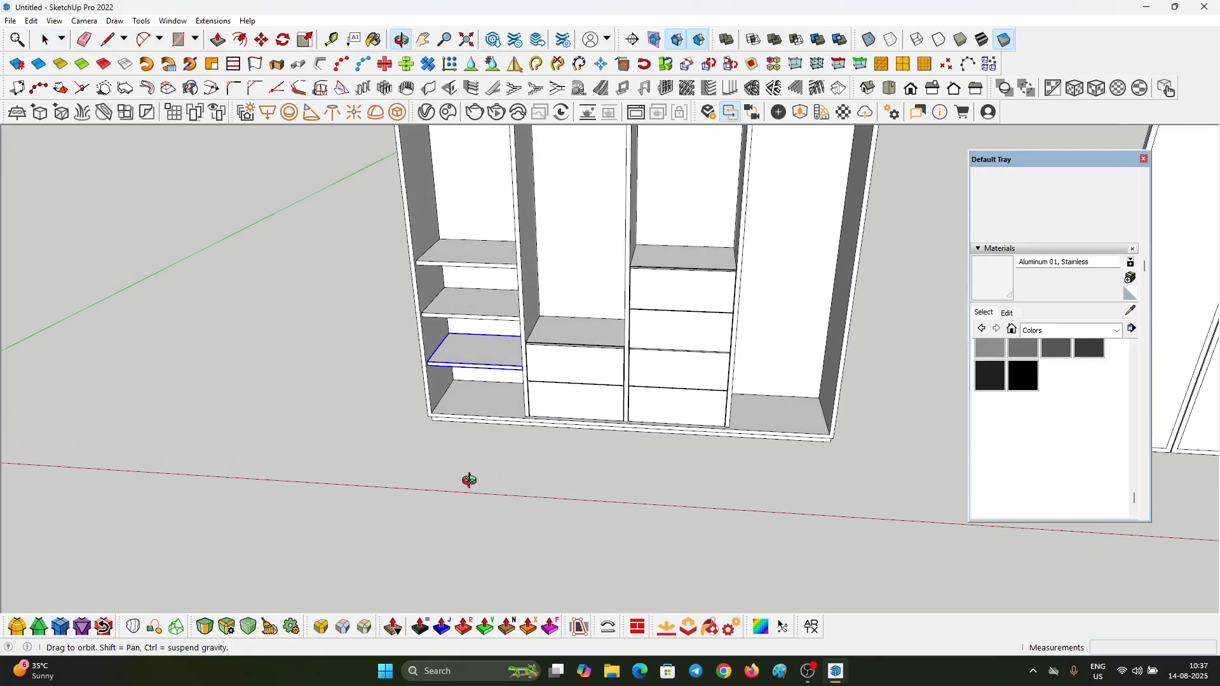
scroll(459, 362, "up", 3)
scroll(453, 345, "up", 3)
key("m")
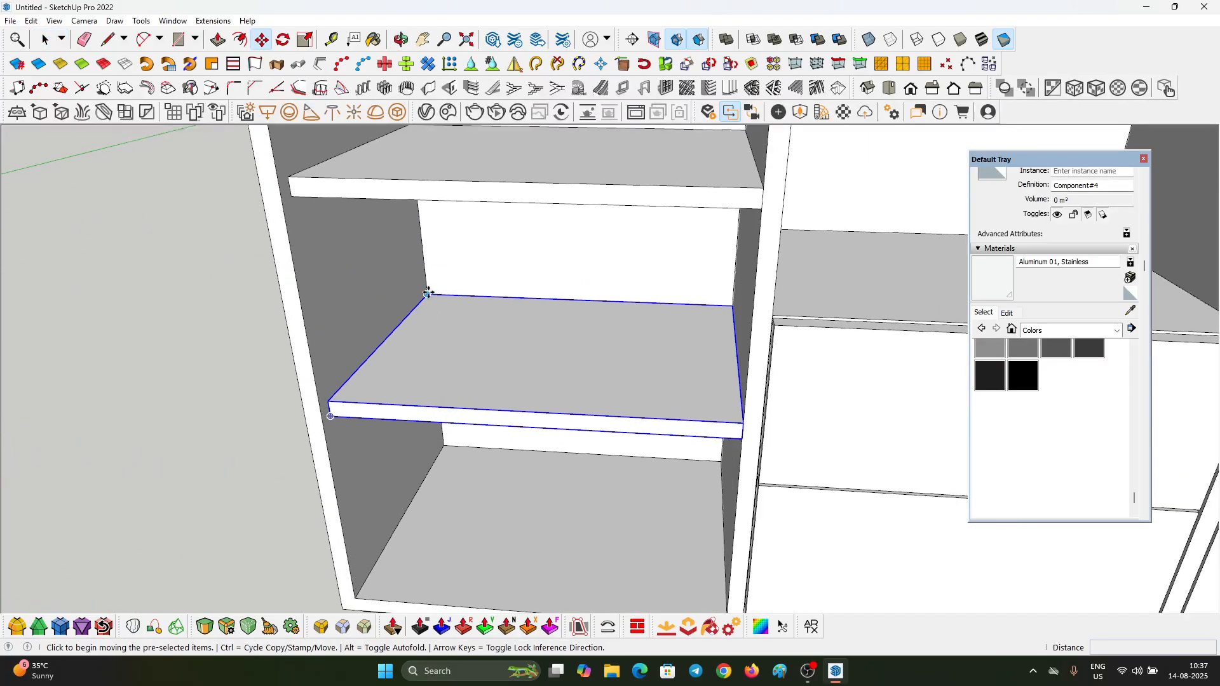
left_click(428, 293)
key("ctrl")
scroll(86, 320, "down", 5)
scroll(619, 324, "up", 2)
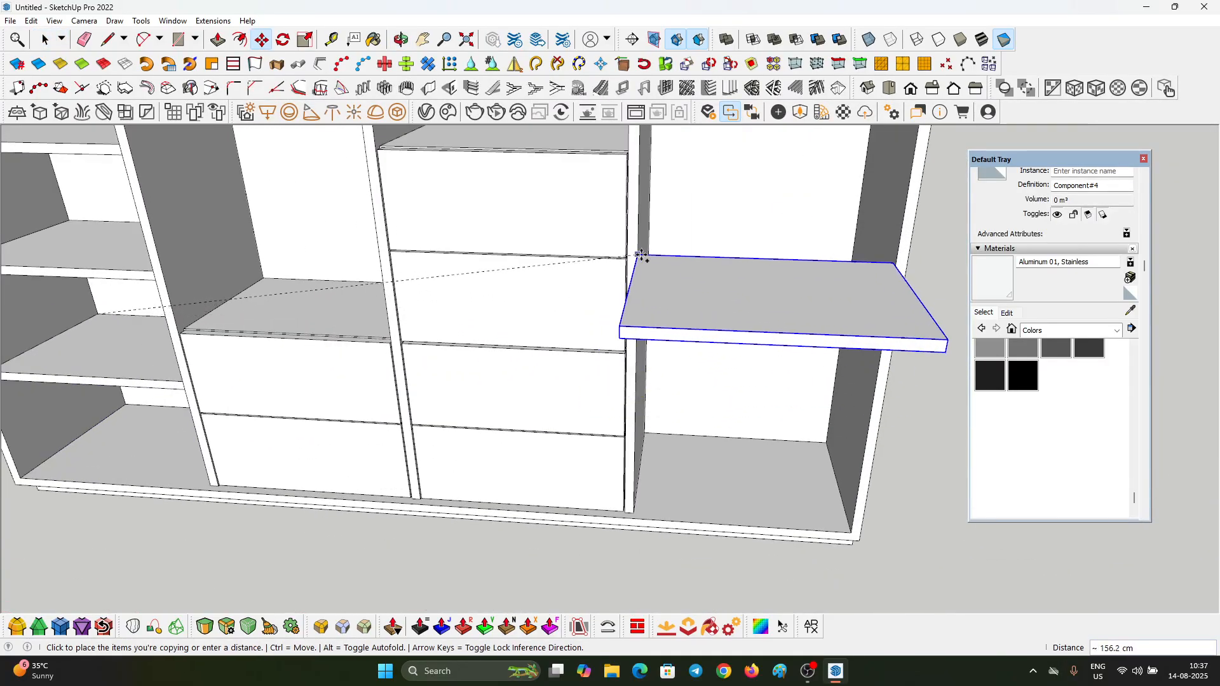
left_click(650, 255)
Step: Move the copied shelf down from its lower back corner onto the floor of the last compartment
middle_click_drag(650, 256, 563, 130)
scroll(686, 333, "up", 5)
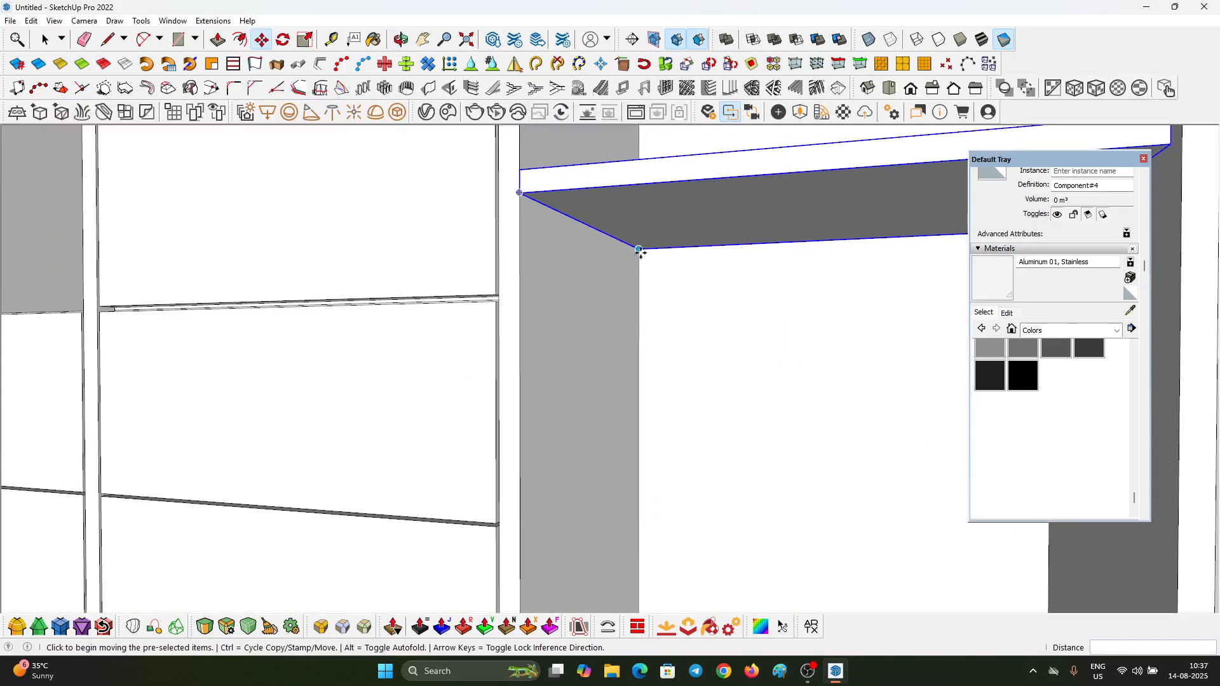
left_click(639, 251)
scroll(636, 255, "down", 3)
scroll(553, 489, "up", 2)
left_click(627, 493)
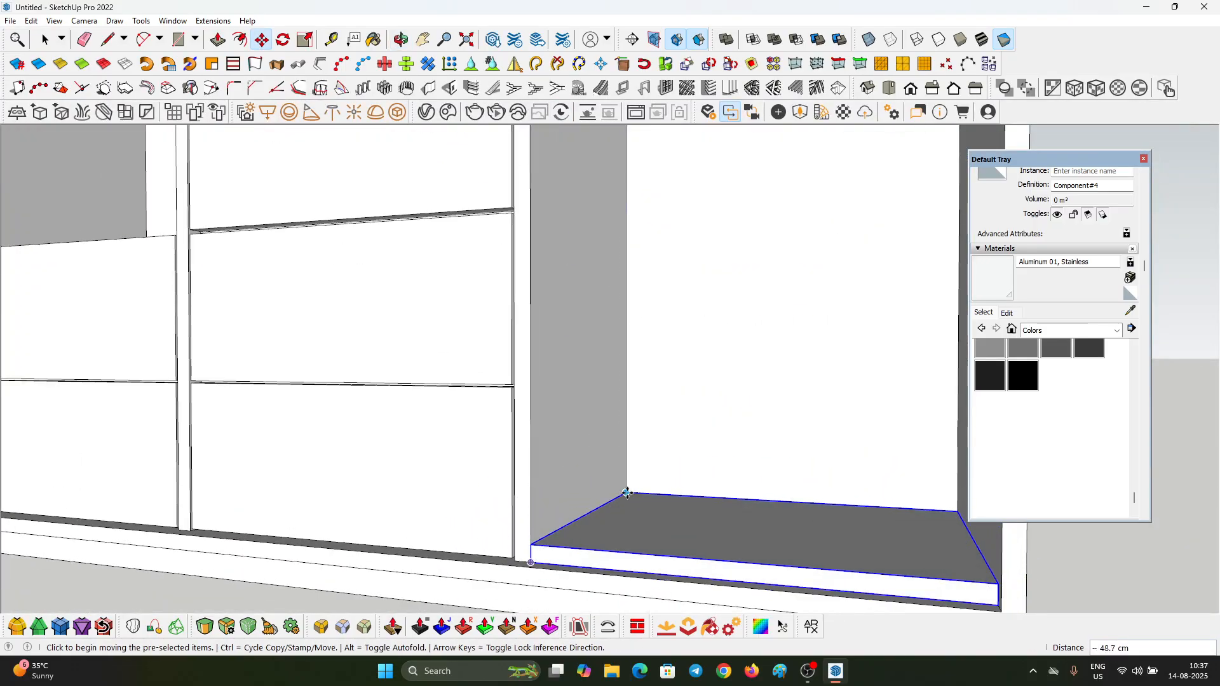
Step: Copy the shelf upward from the floor of the last compartment
scroll(627, 493, "down", 6)
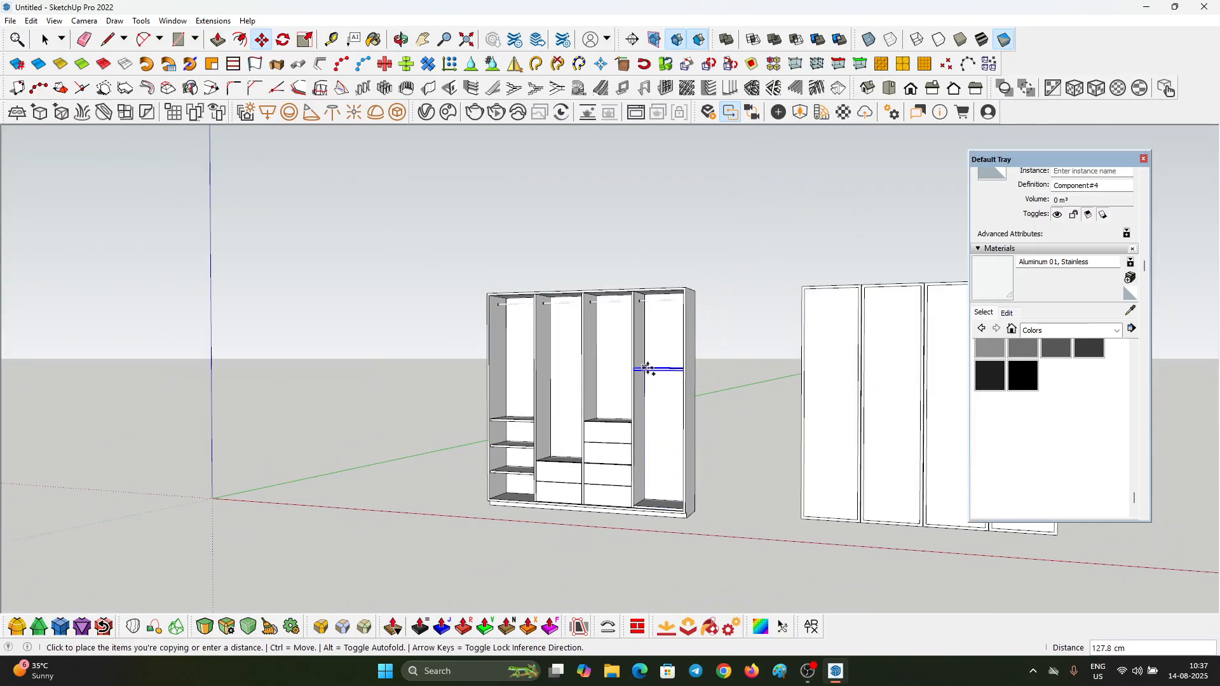
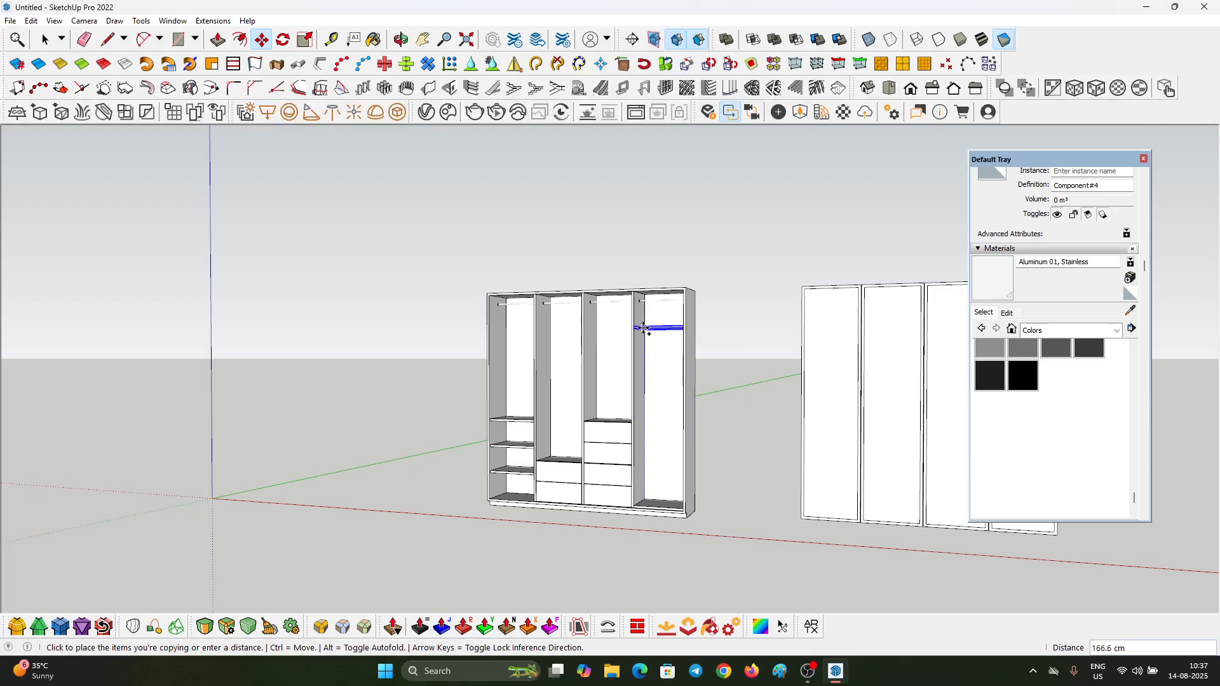
Step: Place the shelf copy near the top of the last compartment and divide the distance into 6 equally spaced shelves
scroll(644, 329, "up", 3)
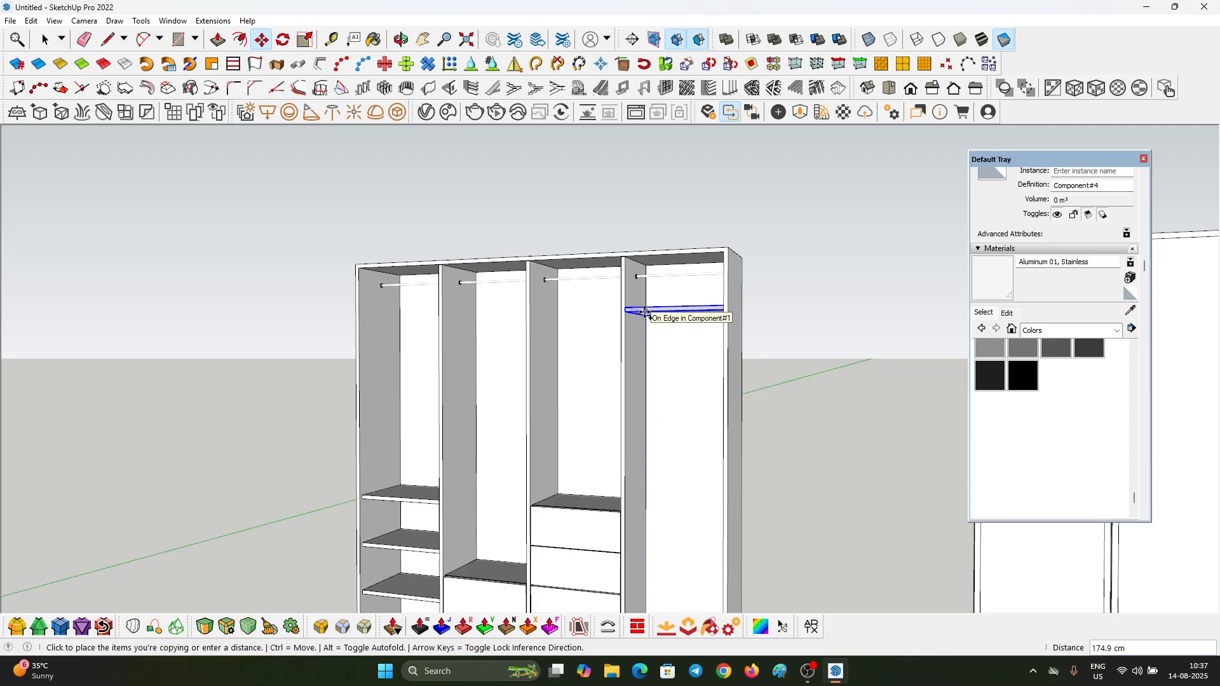
left_click(645, 312)
scroll(646, 305, "down", 3)
type("/4")
key("Return")
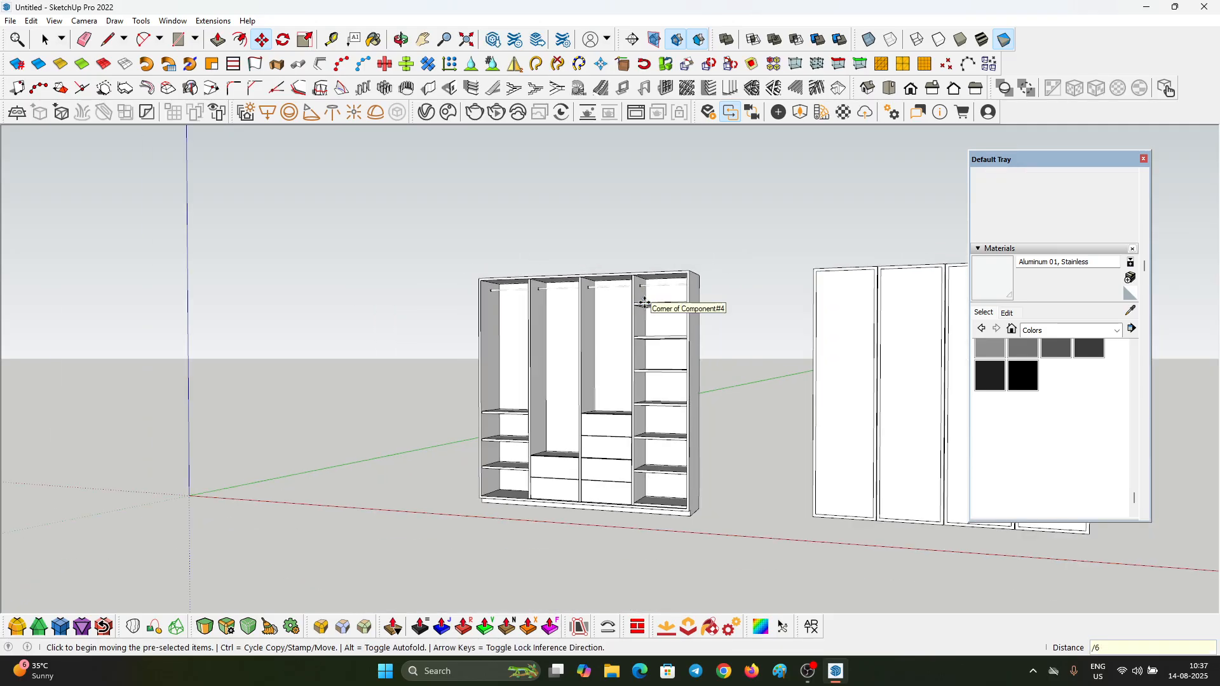
Step: Delete the hanging rod brackets inside the last compartment
middle_click_drag(644, 303, 703, 387)
key("space")
scroll(648, 283, "up", 5)
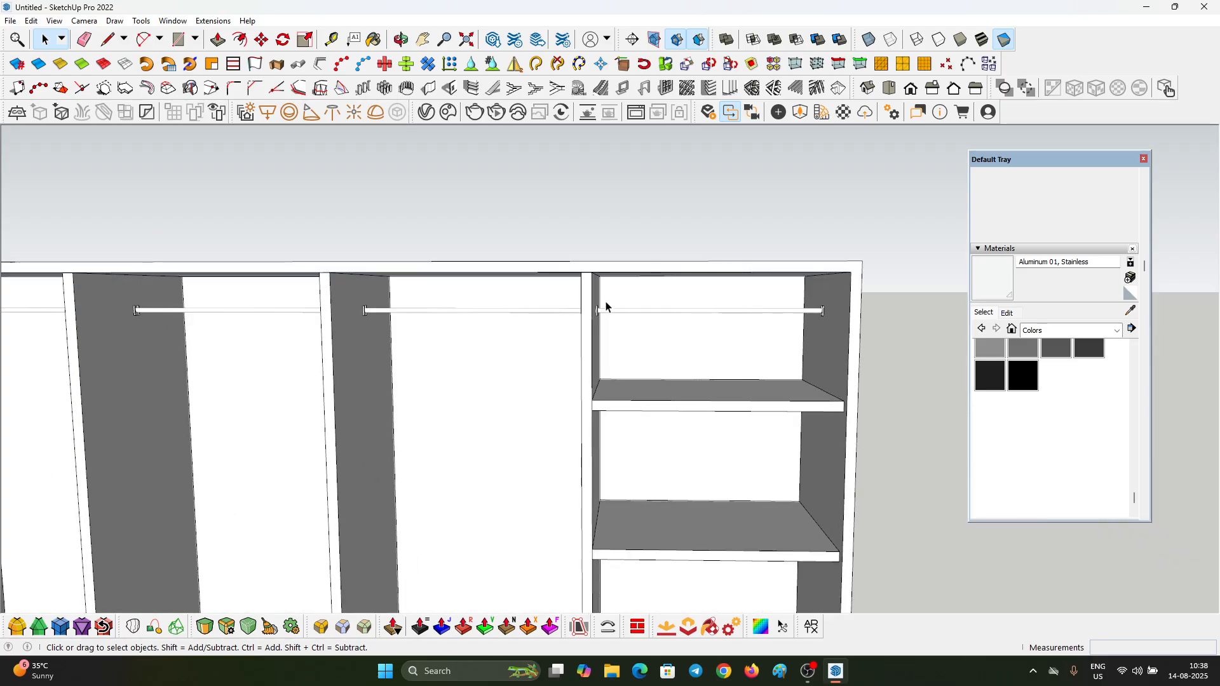
scroll(606, 307, "up", 2)
left_click_drag(583, 288, 735, 375)
left_click_drag(933, 368, 932, 368)
middle_click_drag(540, 326, 656, 292)
scroll(597, 312, "up", 3)
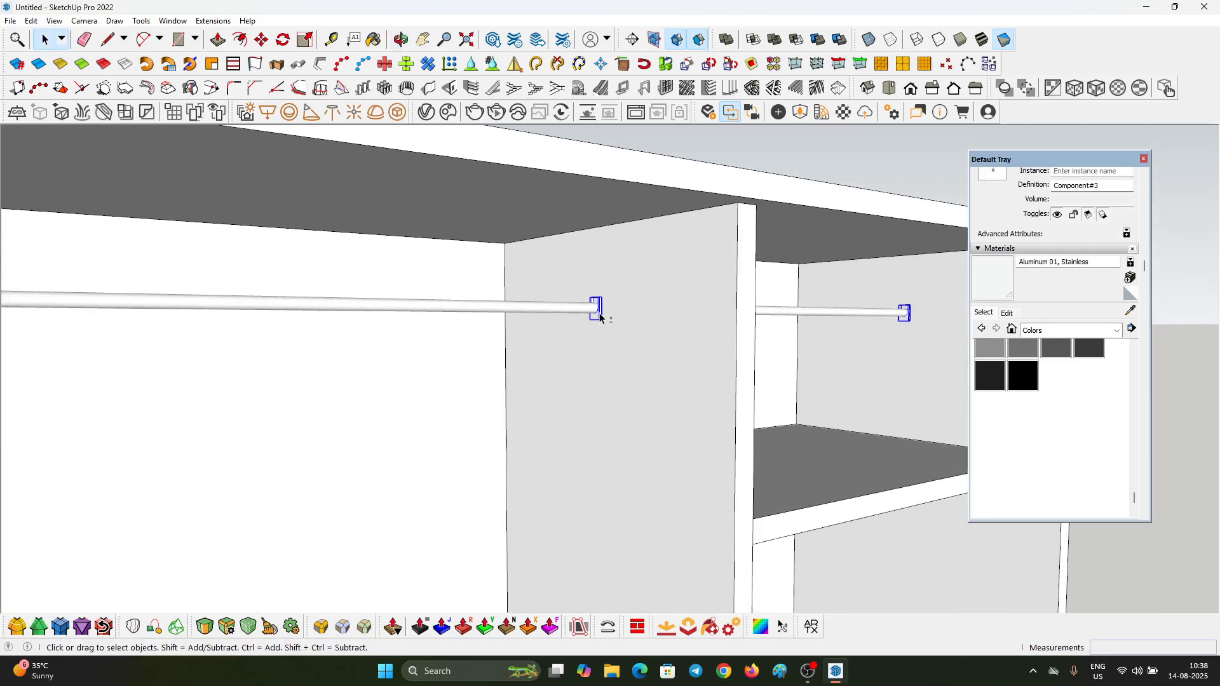
left_click(599, 312, "shift")
scroll(590, 321, "down", 2)
middle_click_drag(399, 301, 562, 320)
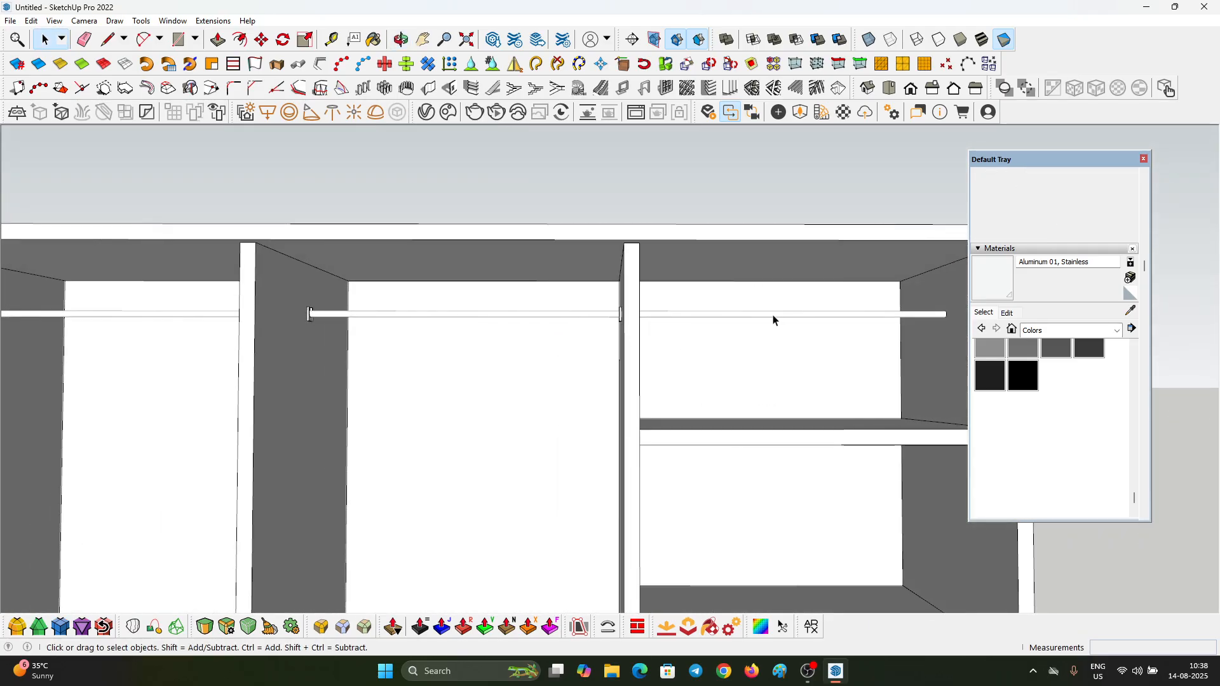
Step: Shorten the long hanging rod by moving its end out of the last compartment back to the third compartment's far bracket
double_click(773, 315)
left_click(773, 315)
scroll(761, 316, "down", 3)
scroll(866, 316, "up", 5)
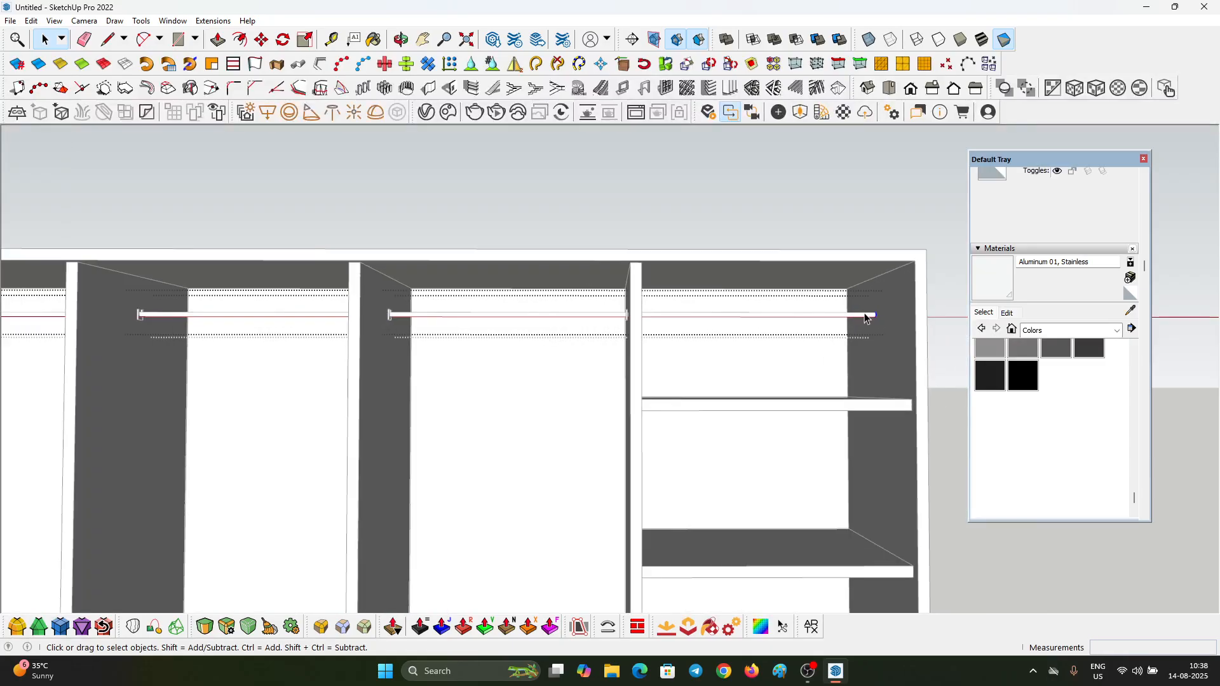
key("m")
scroll(875, 313, "down", 3)
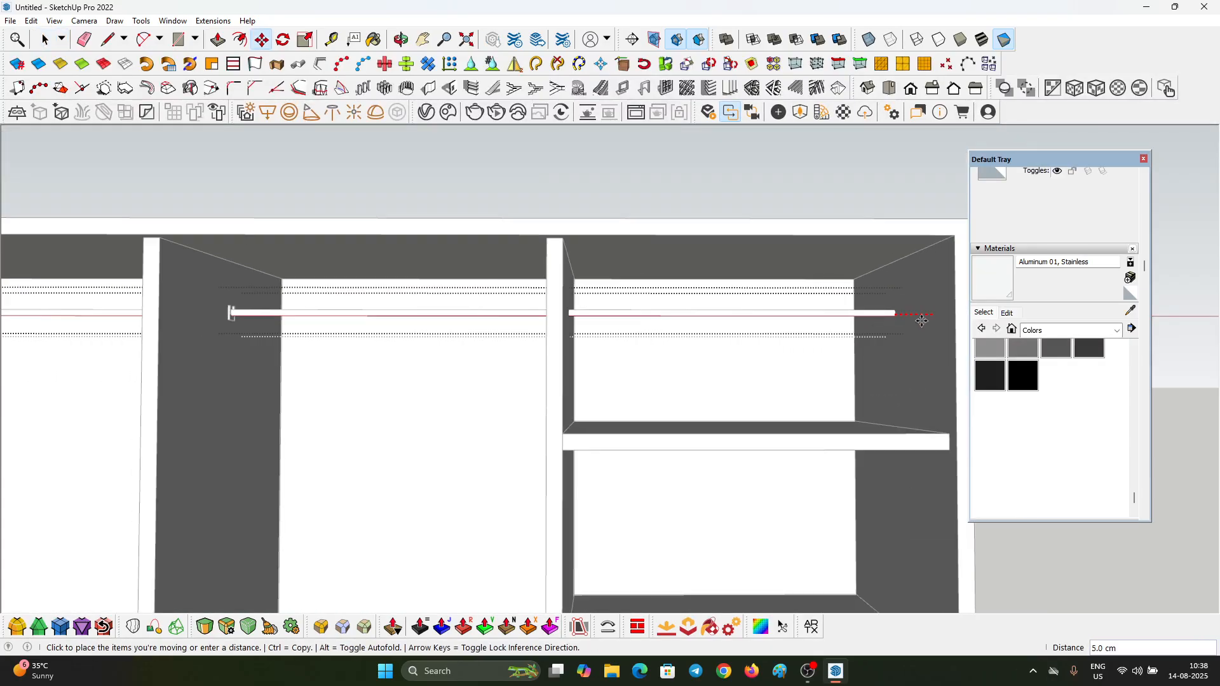
left_click(767, 430)
scroll(770, 334, "up", 5)
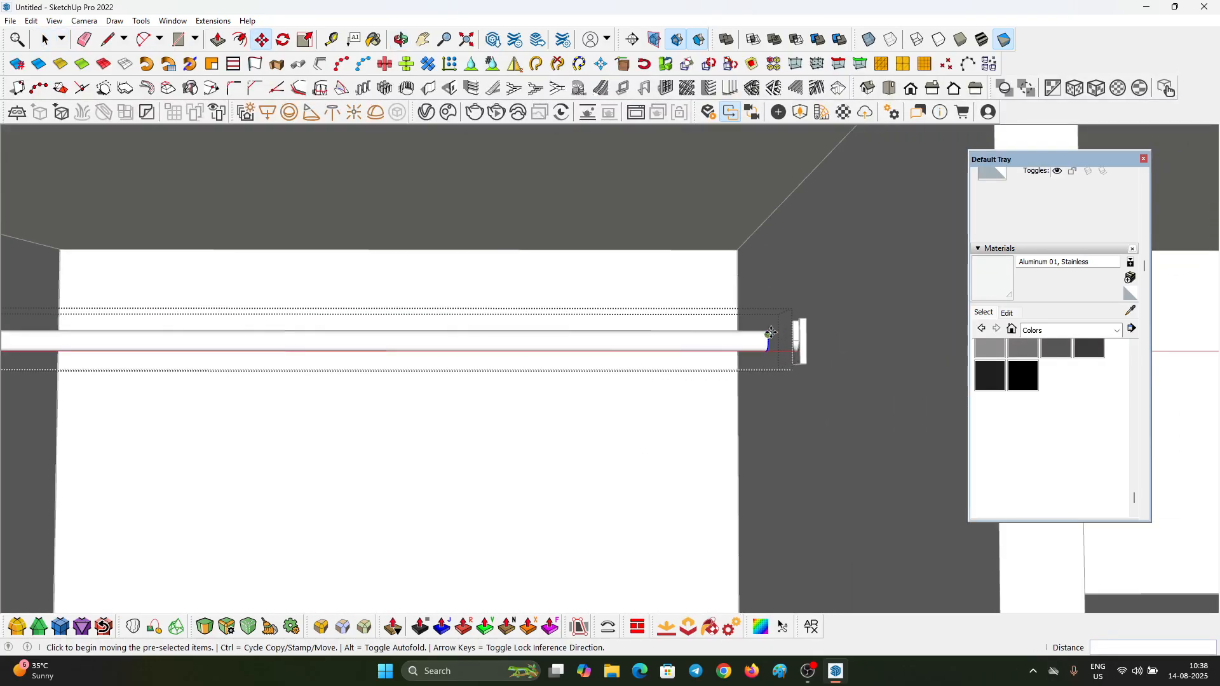
scroll(540, 253, "down", 6)
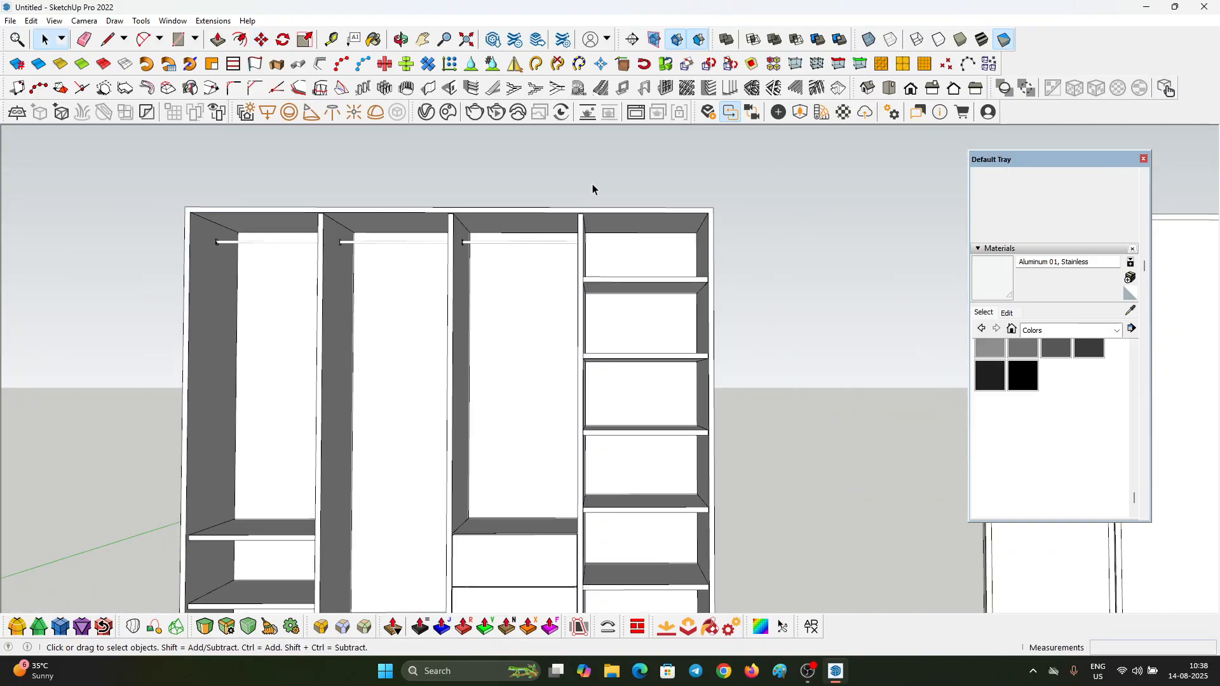
Step: Import a collection of furniture handles, browsing the DOOR AND WINDOWS folder of the 3D MODELS library
middle_click_drag(593, 189, 890, 343)
scroll(800, 347, "up", 4)
scroll(799, 347, "down", 6)
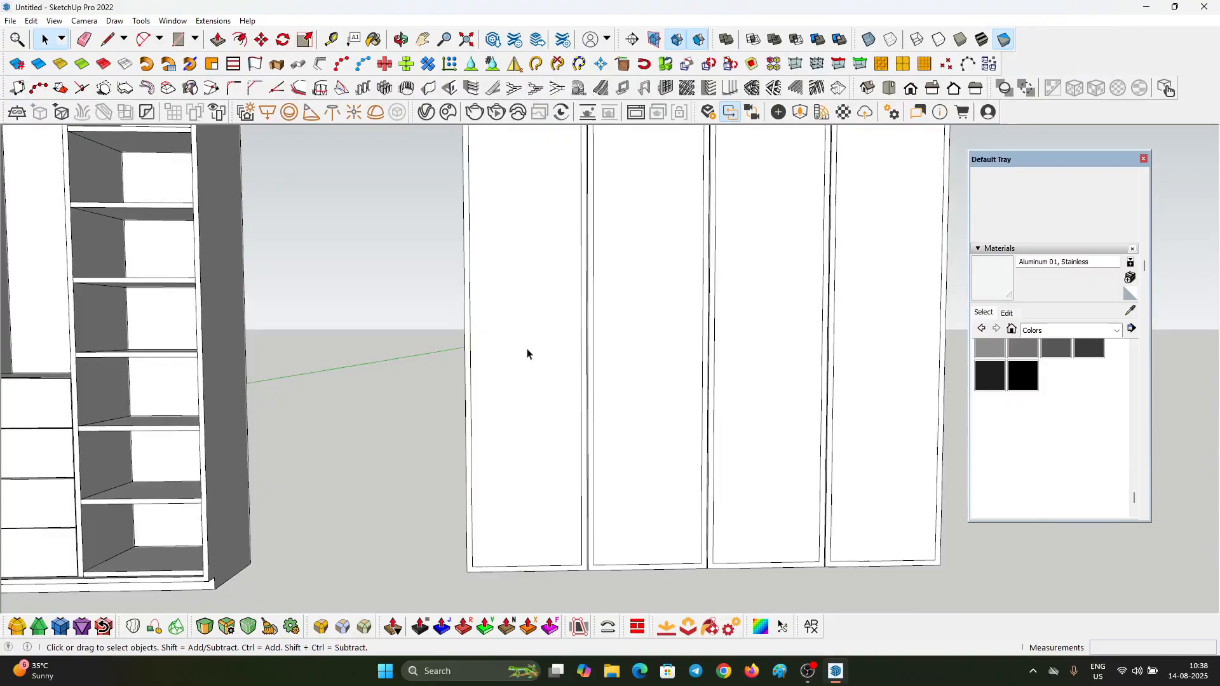
left_click(10, 20)
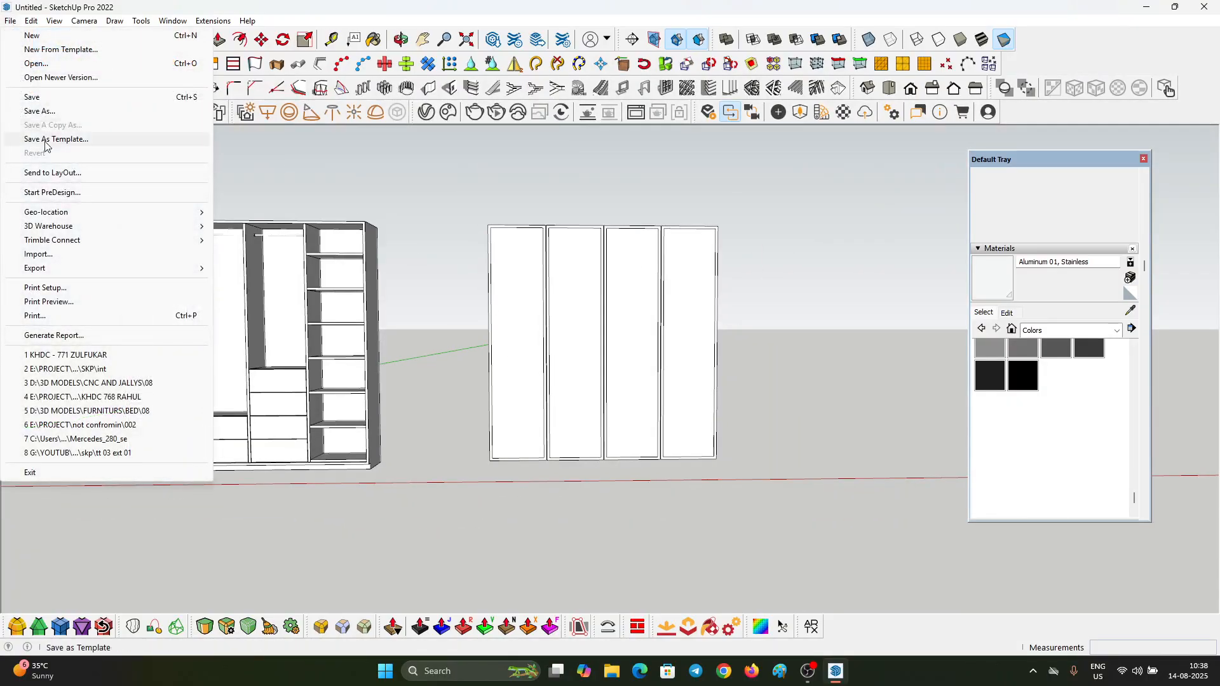
left_click(52, 255)
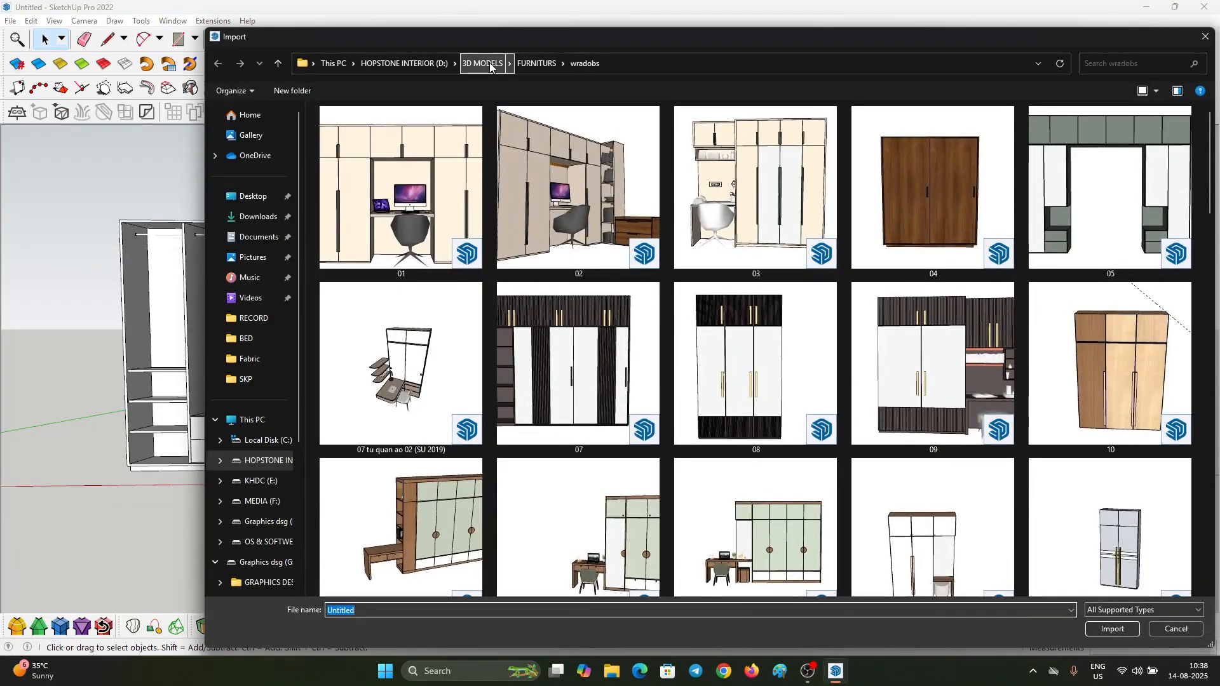
left_click(490, 64)
double_click(891, 246)
scroll(948, 354, "down", 5)
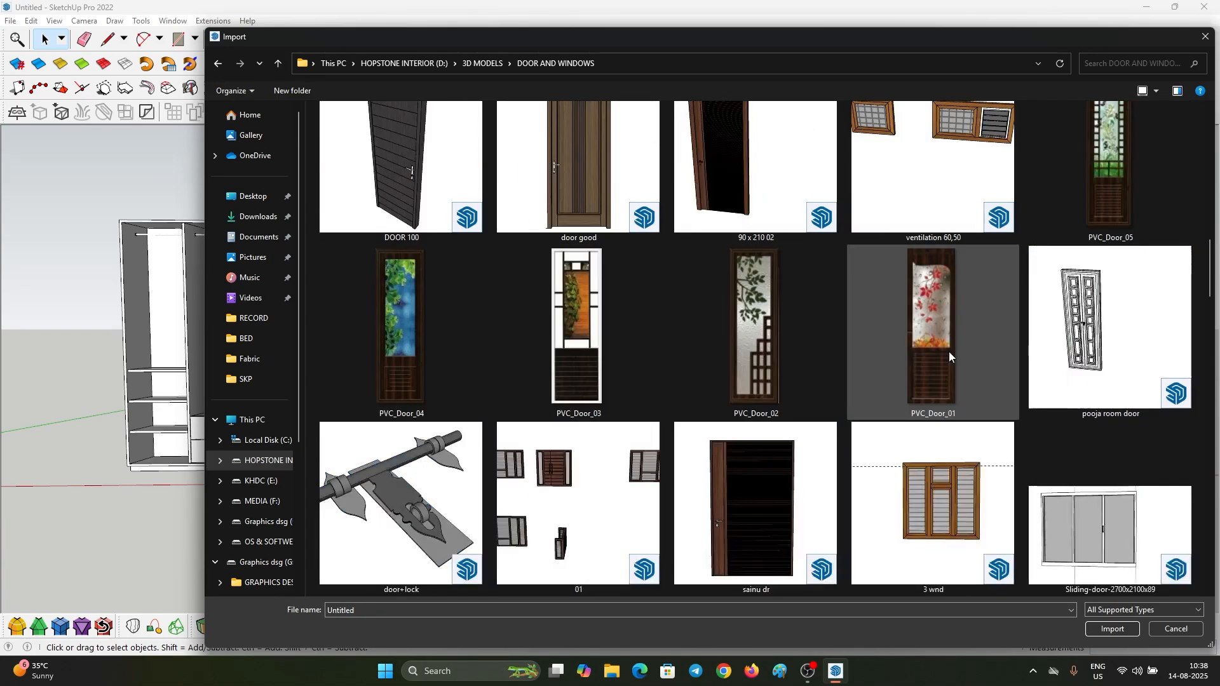
scroll(948, 352, "down", 10)
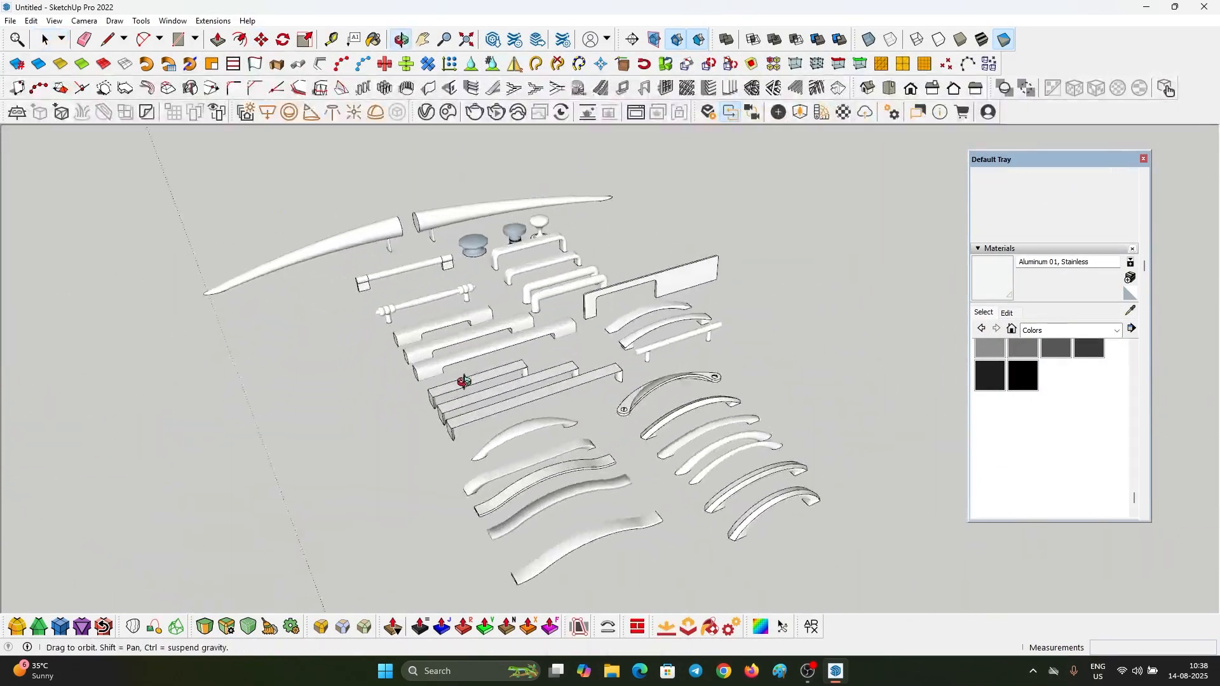
Step: Take the straight bar handle from the imported collection and clear all the imported handles from the model
middle_click_drag(463, 382, 661, 351)
scroll(661, 351, "up", 3)
scroll(639, 364, "down", 10)
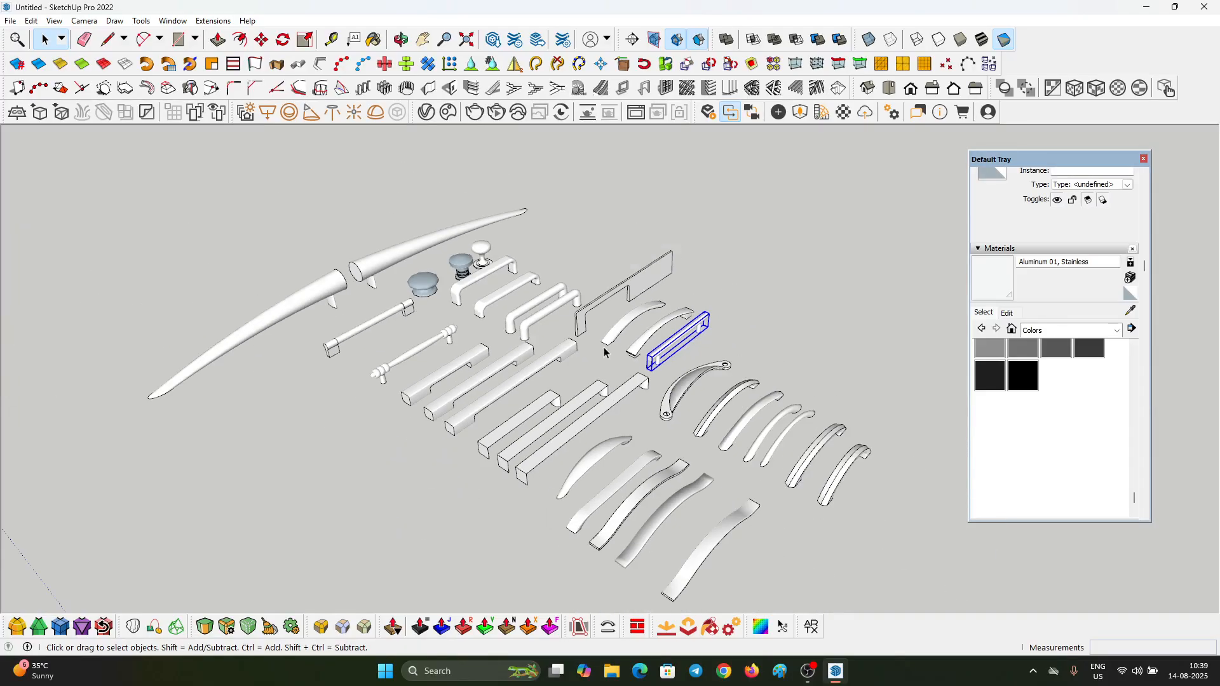
left_click_drag(898, 509, 325, 275)
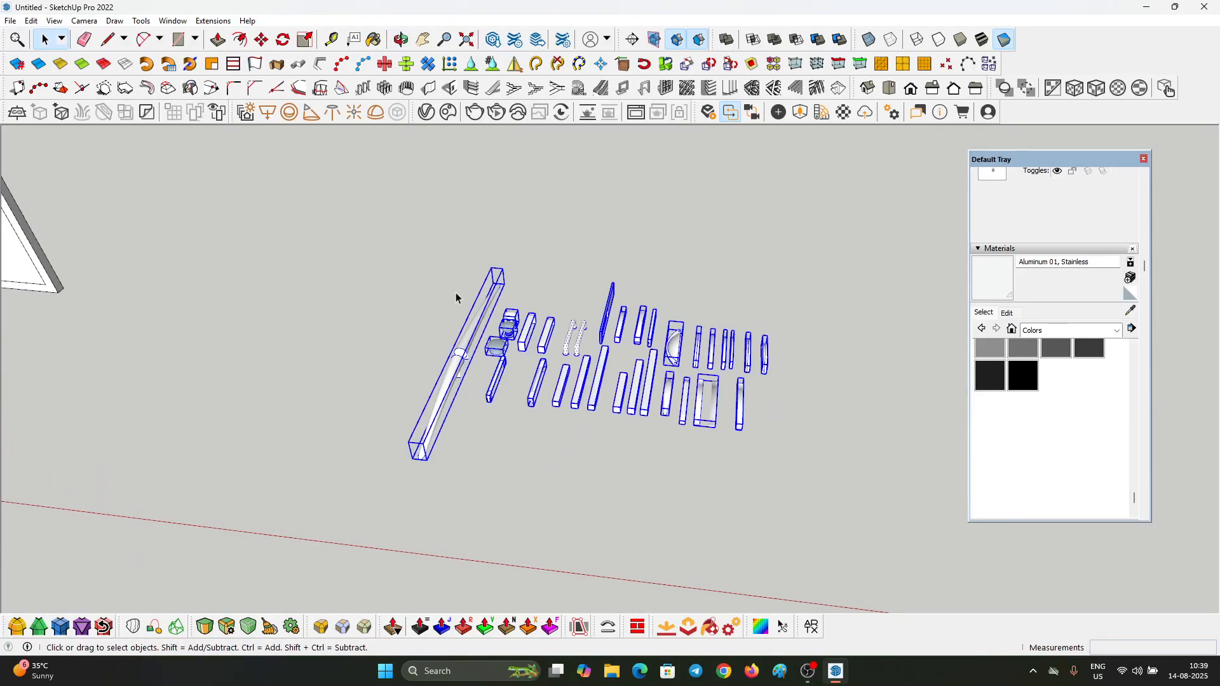
scroll(629, 356, "up", 5)
scroll(627, 341, "down", 2)
key("ctrl+x")
scroll(707, 362, "down", 10)
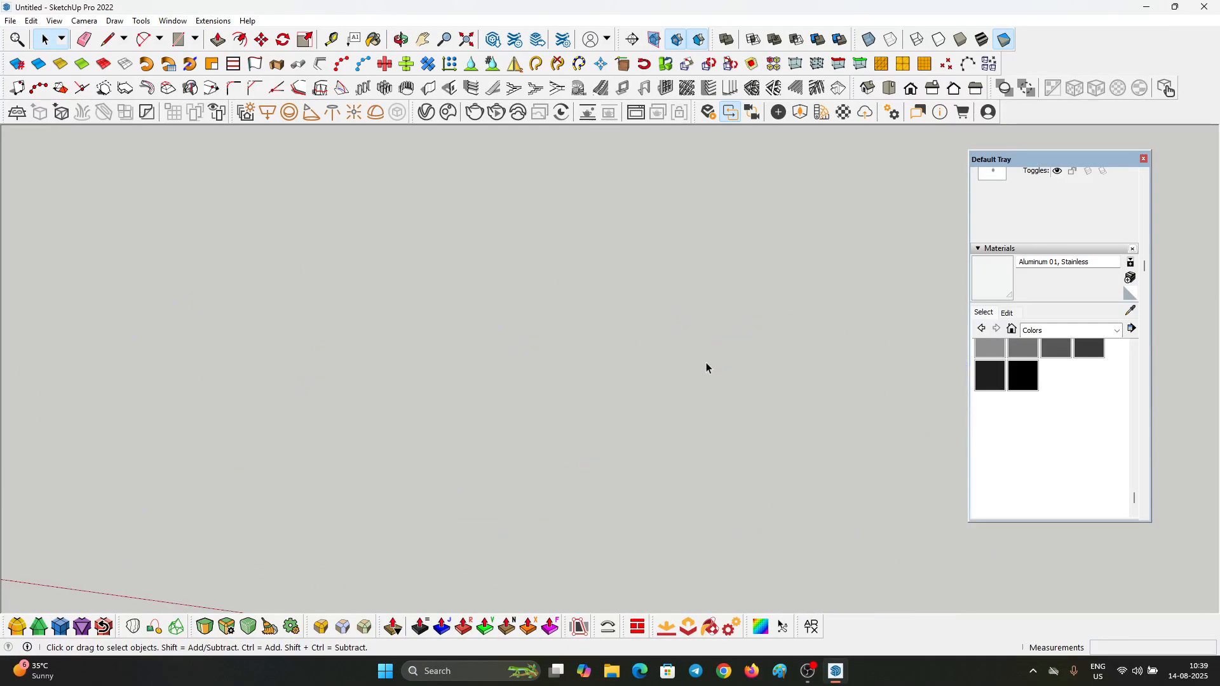
Step: Paste the bar handle beside the doors and move its corner to the lower outer corner of the last door
middle_click_drag(719, 412, 495, 246)
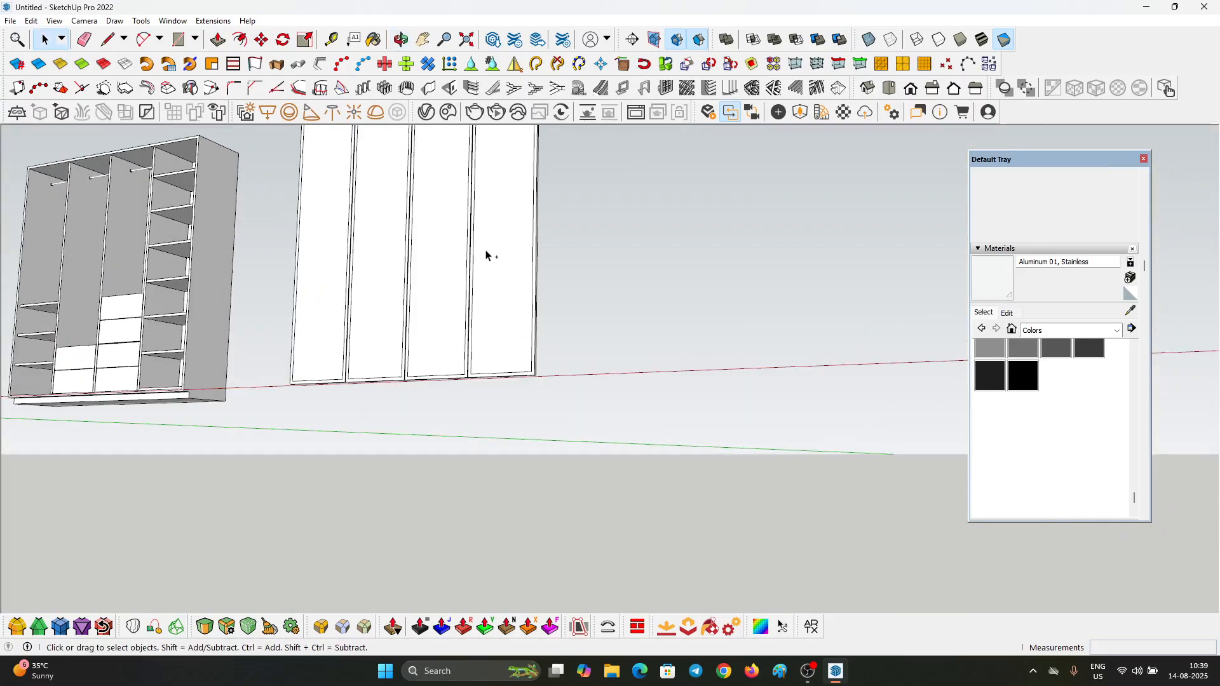
key("ctrl+v")
scroll(470, 273, "up", 3)
left_click(568, 441)
scroll(572, 439, "up", 3)
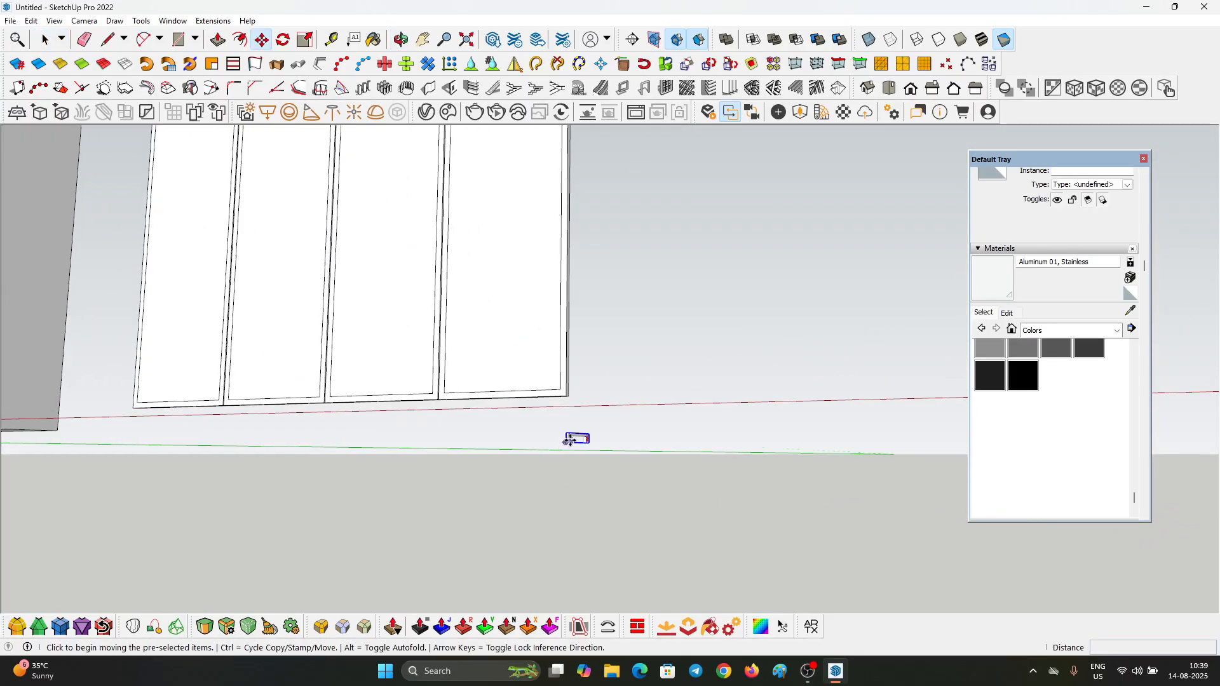
left_click(594, 443)
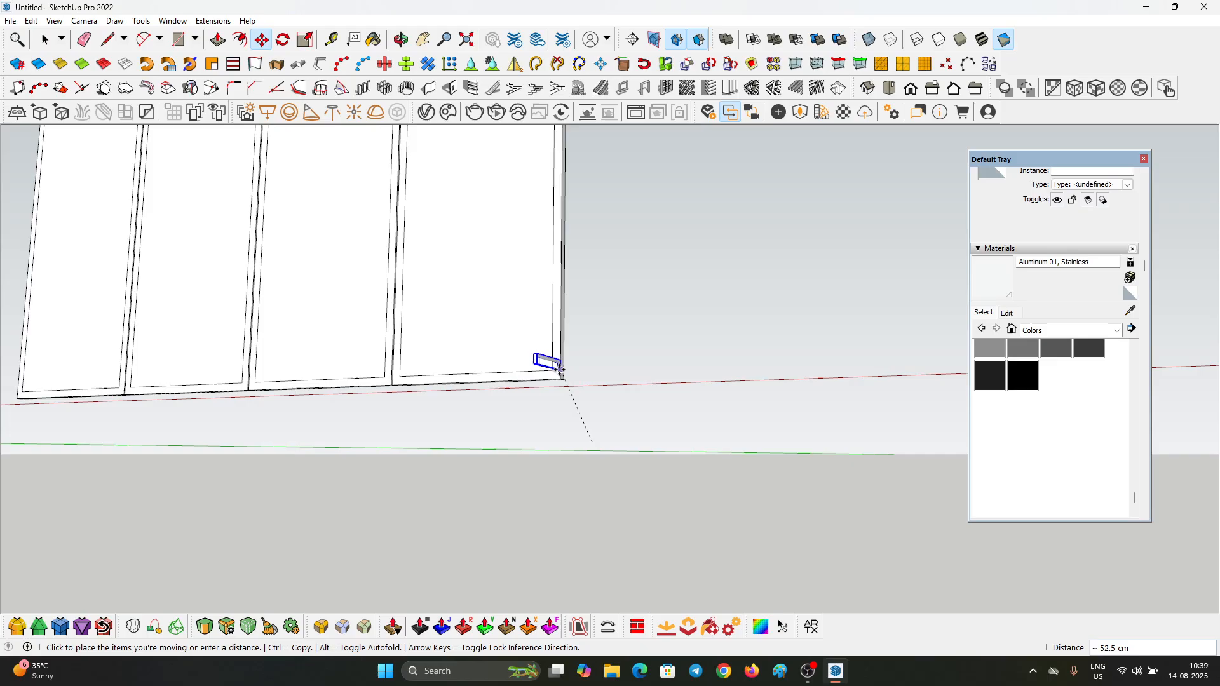
left_click(559, 369)
middle_click_drag(559, 369, 152, 467)
scroll(468, 378, "up", 7)
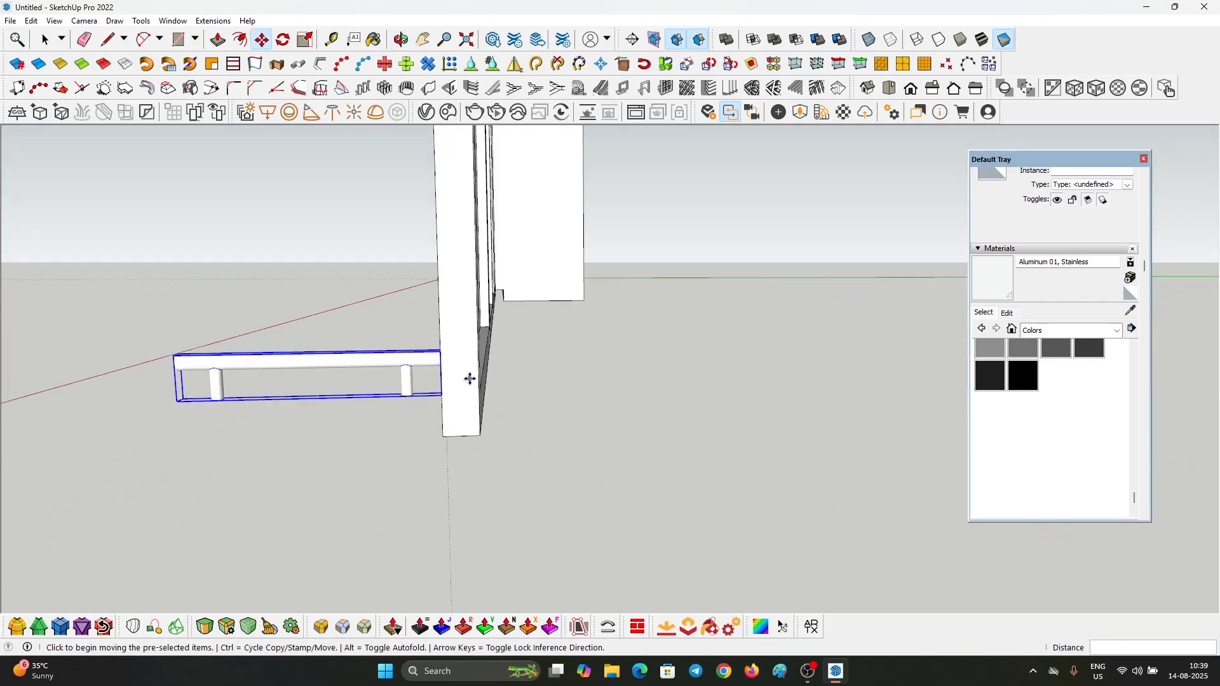
Step: Rotate the bar handle about its end corner at the door's edge so it stands vertically
scroll(470, 379, "up", 4)
key("q")
left_click(441, 356)
left_click(406, 357)
left_click(435, 401)
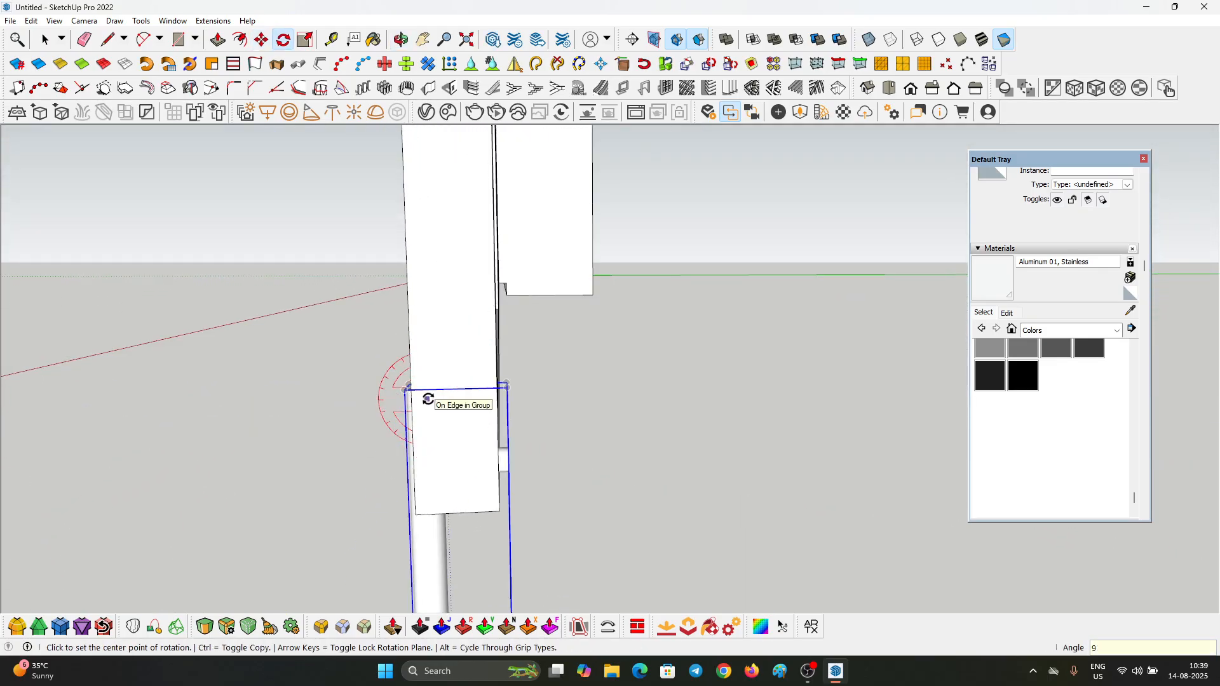
Step: Move the handle up the last door and onto its frame stile next to the third door
left_click(445, 558)
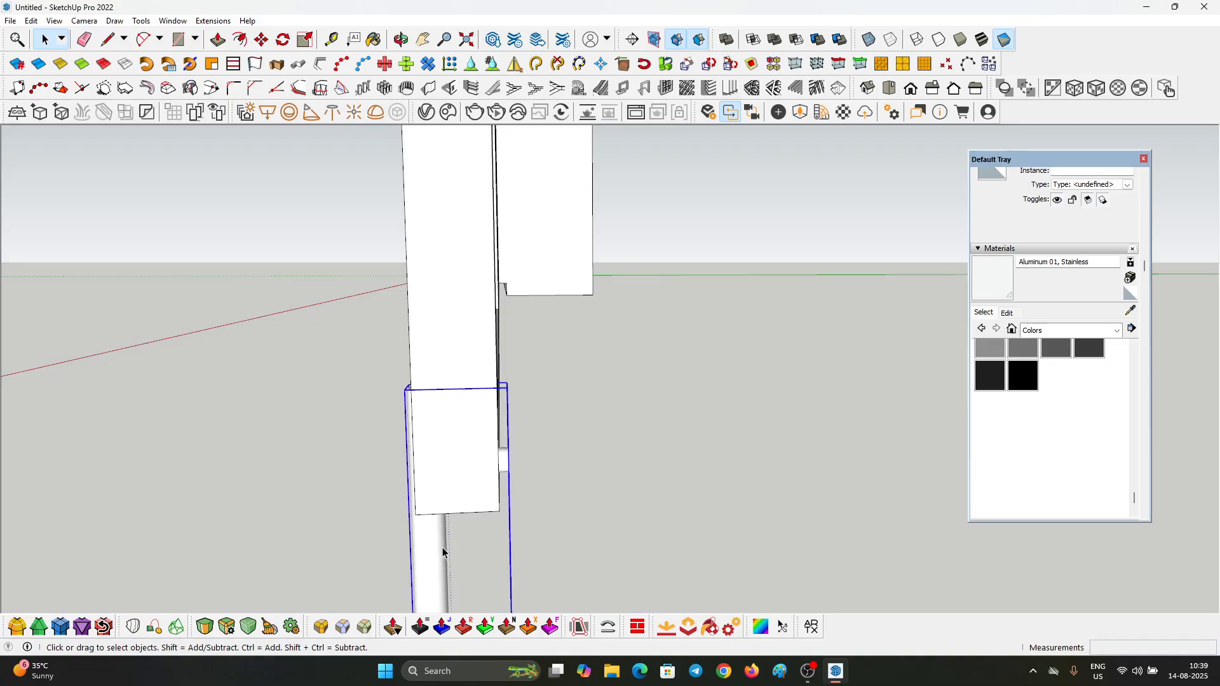
key("m")
middle_click_drag(444, 553, 705, 262)
scroll(686, 495, "down", 4)
left_click(704, 356)
left_click(703, 273)
left_click(710, 311)
scroll(635, 318, "up", 5)
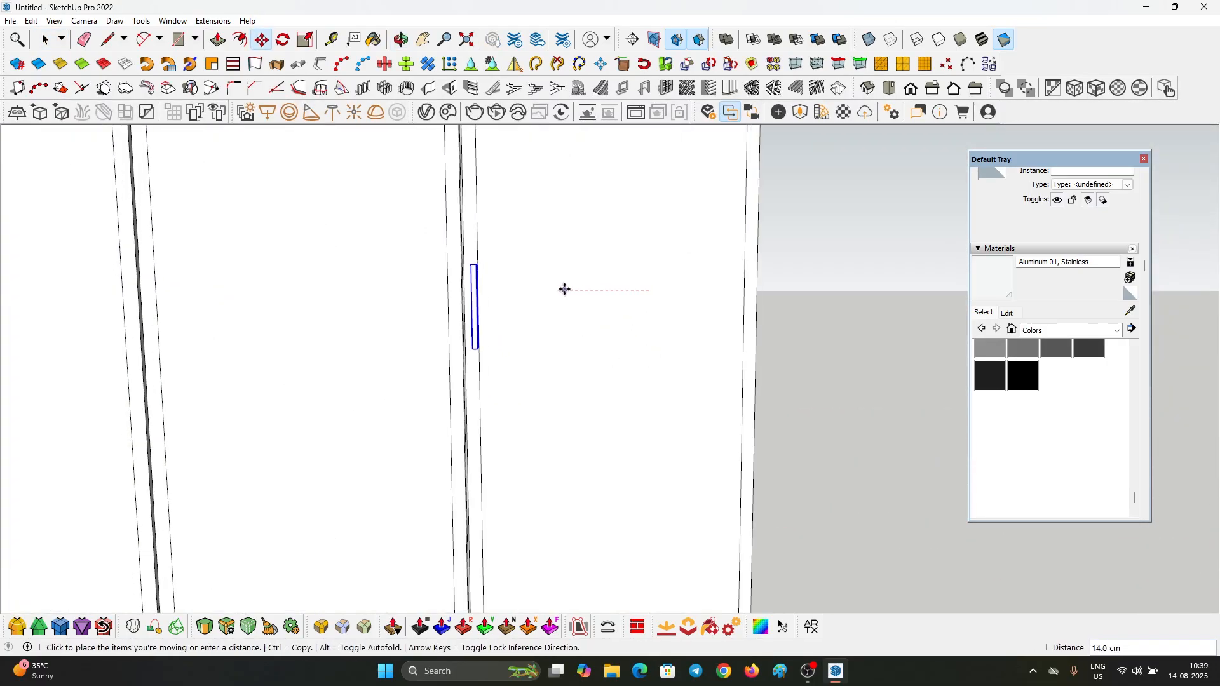
left_click(563, 288)
Step: Copy the handle sideways onto the adjoining frame stile of the third door
key("ctrl")
left_click(686, 277)
left_click(673, 279)
middle_click_drag(569, 338, 565, 407)
Step: Copy the pair of handles from the last two doors to the joint between the first and second doors
key("space")
left_click(552, 298, "shift")
key("m")
left_click(557, 495)
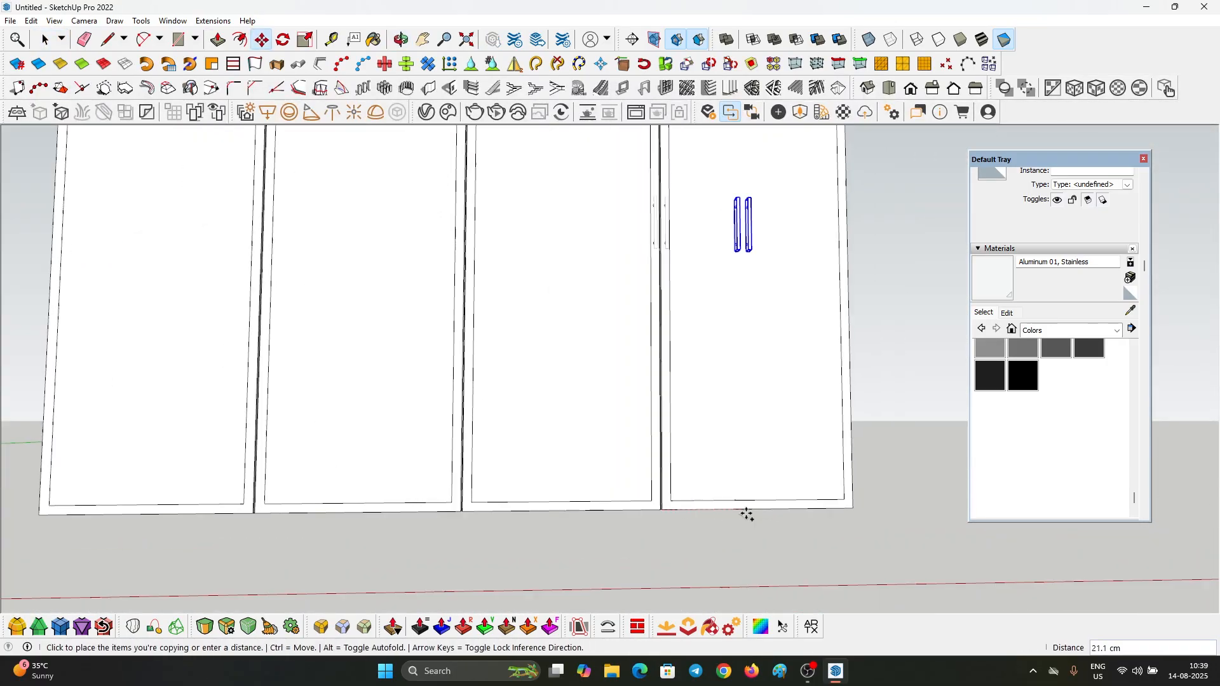
left_click(256, 512)
key("space")
left_click(871, 356)
Step: Switch the model display to shaded with textures so the applied materials show
left_click(982, 43)
scroll(692, 347, "up", 3)
scroll(739, 349, "down", 4)
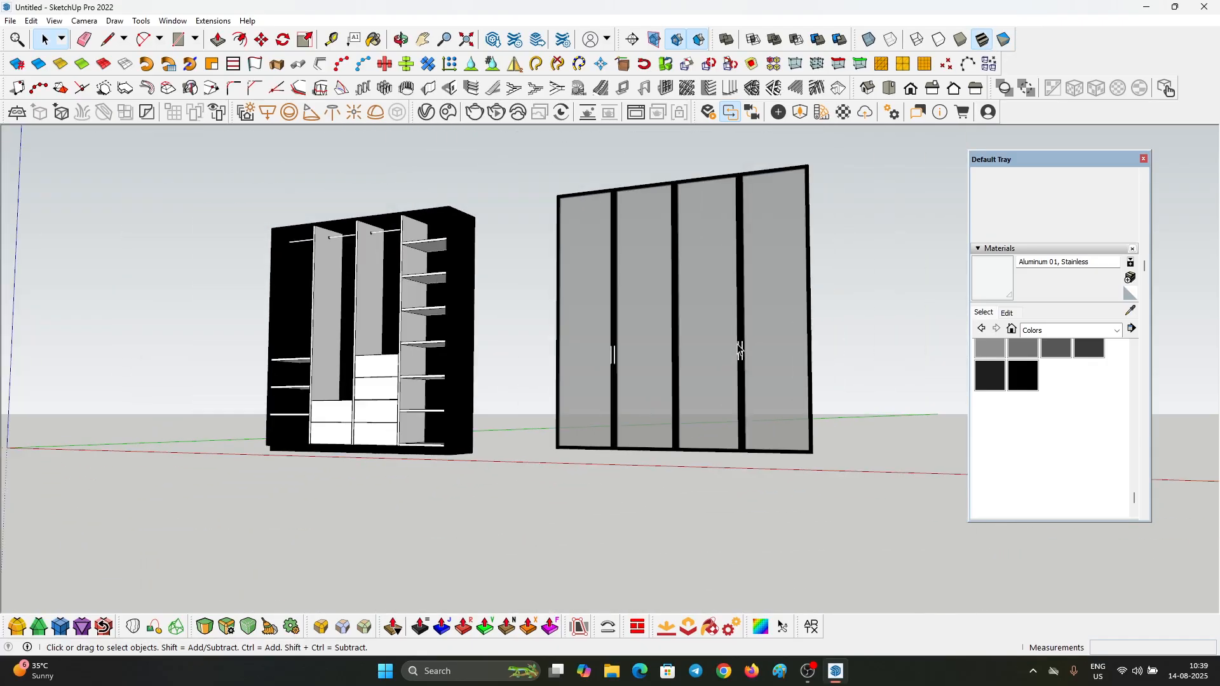
middle_click_drag(483, 334, 469, 414)
scroll(486, 388, "up", 3)
scroll(371, 390, "up", 4)
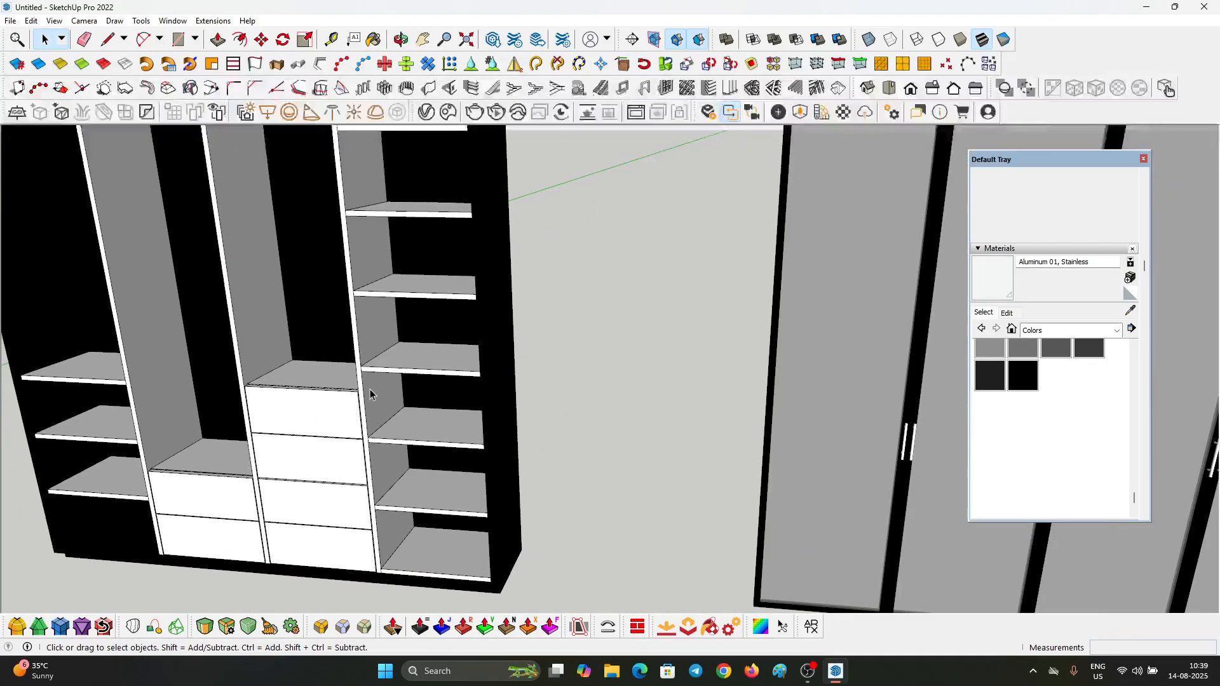
middle_click_drag(370, 389, 356, 286)
scroll(346, 267, "down", 3)
Step: Sample the aluminium material from a hanging rod with the Paint Bucket
key("b")
scroll(342, 254, "up", 5)
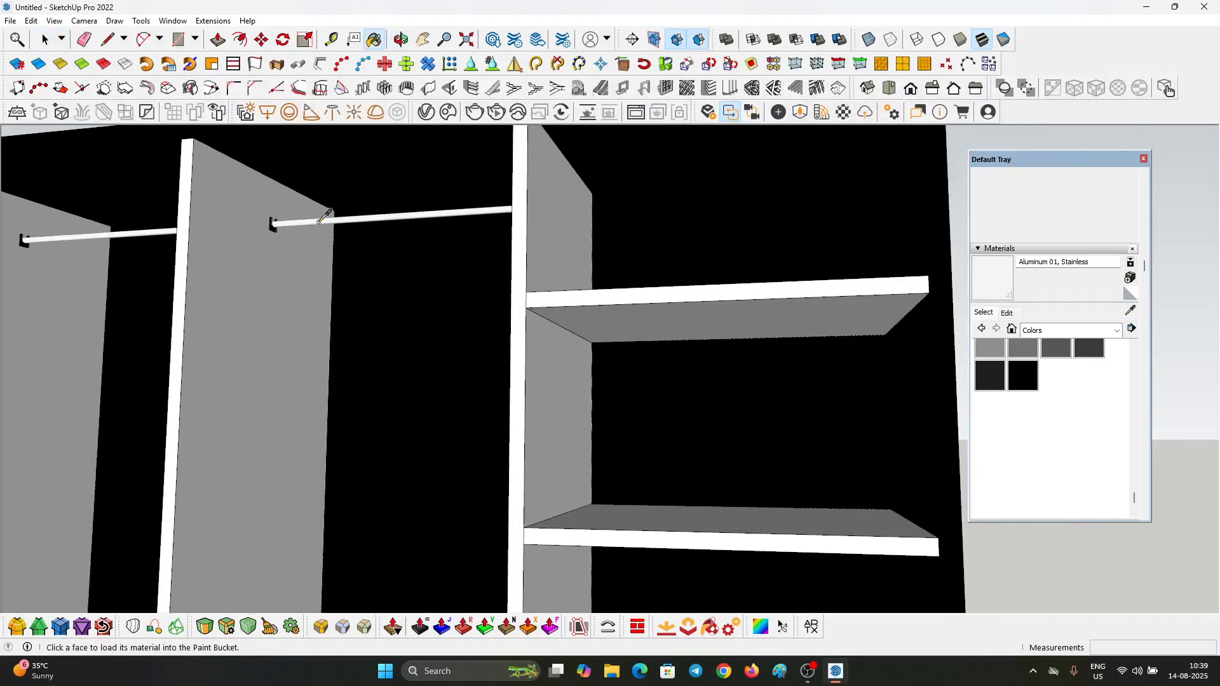
scroll(311, 209, "down", 6)
scroll(721, 427, "up", 6)
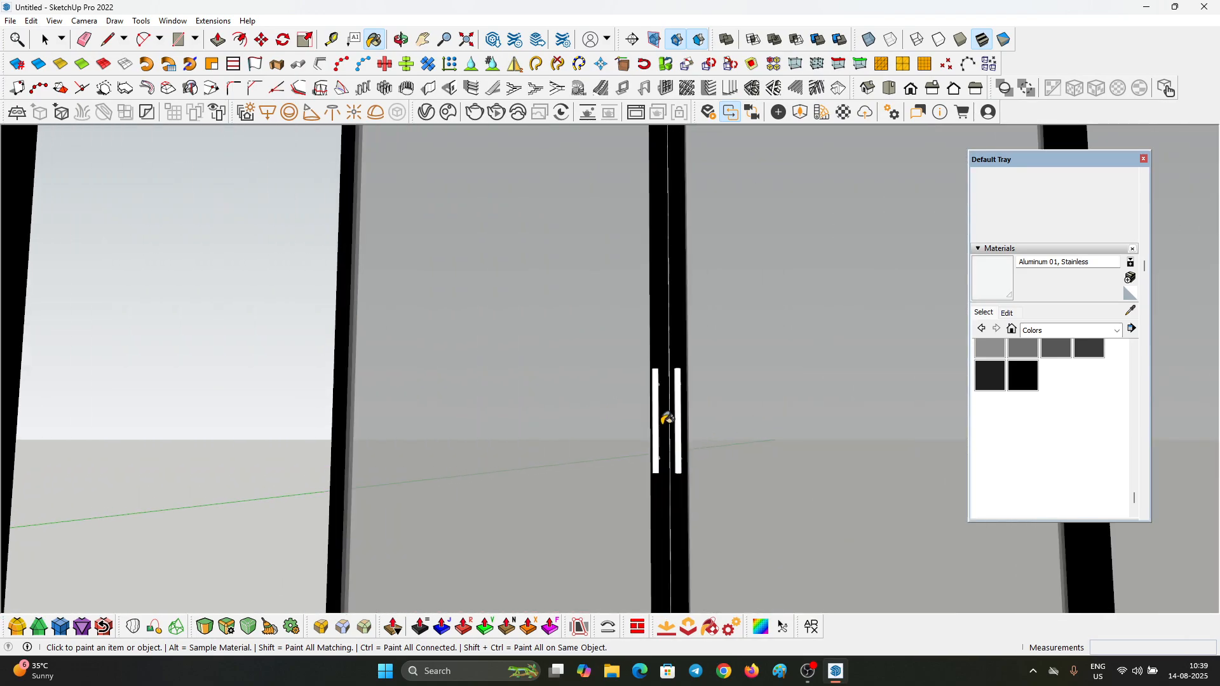
Step: Paint the door handles with the sampled Aluminum 01, Stainless material
scroll(674, 407, "up", 2)
double_click(675, 392)
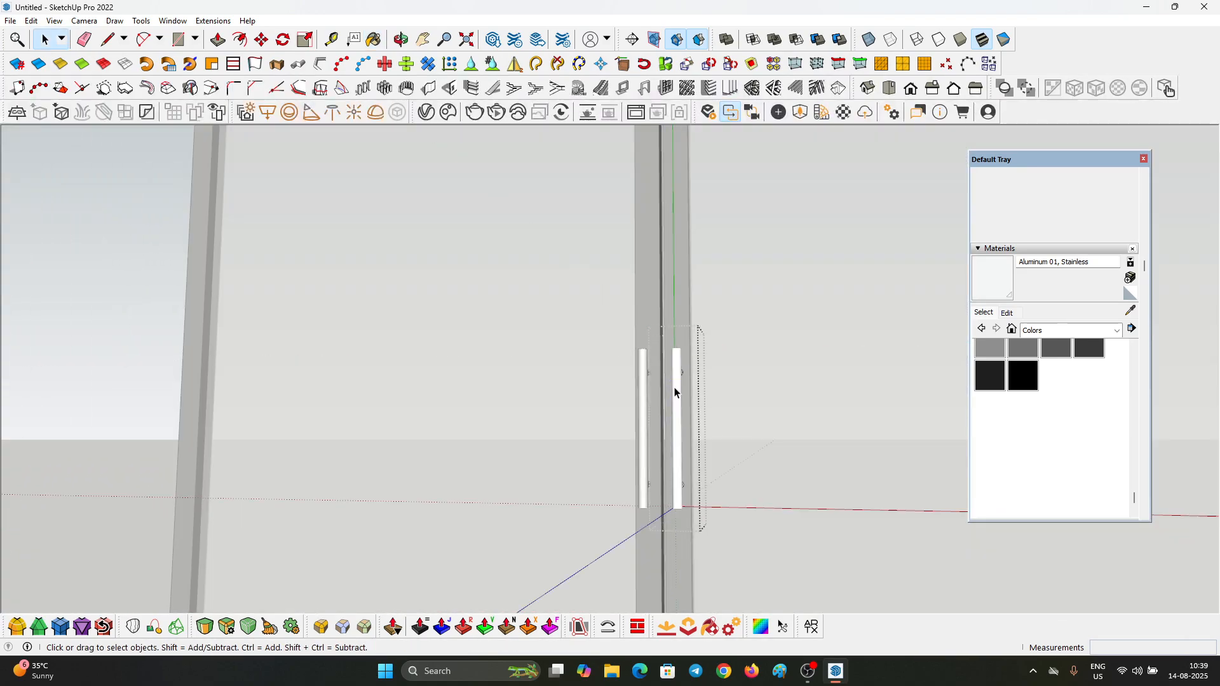
key("Escape")
right_click(675, 387)
left_click(685, 413)
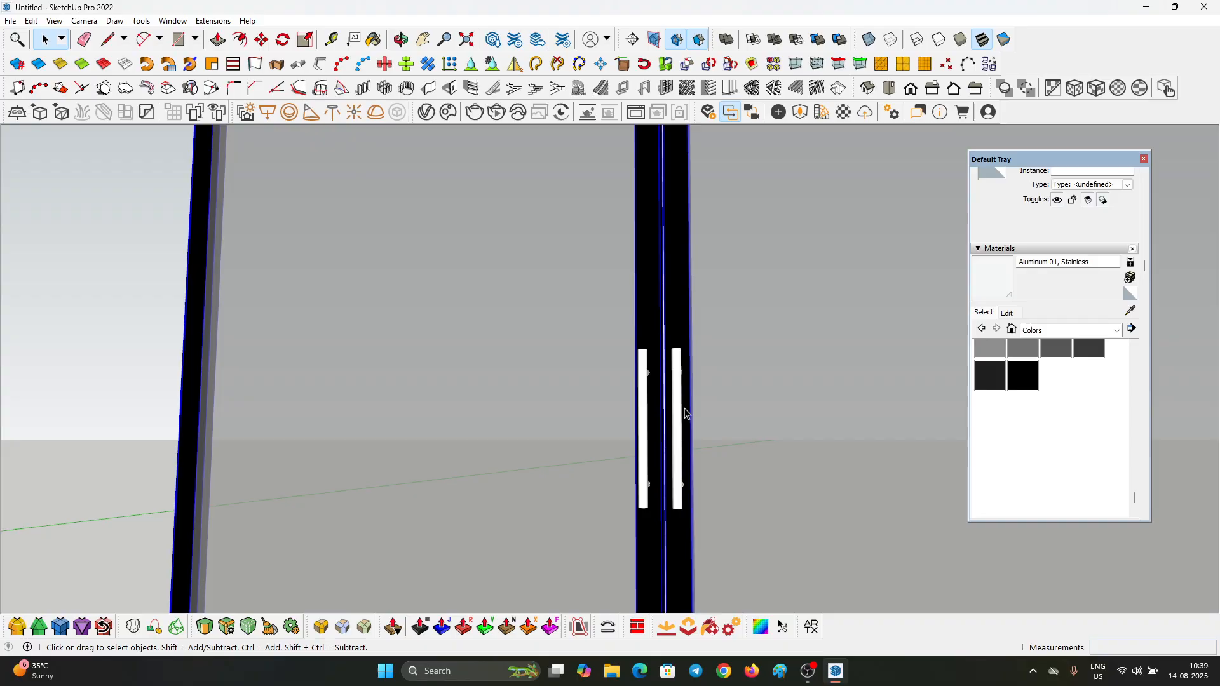
key("b")
scroll(681, 394, "up", 3)
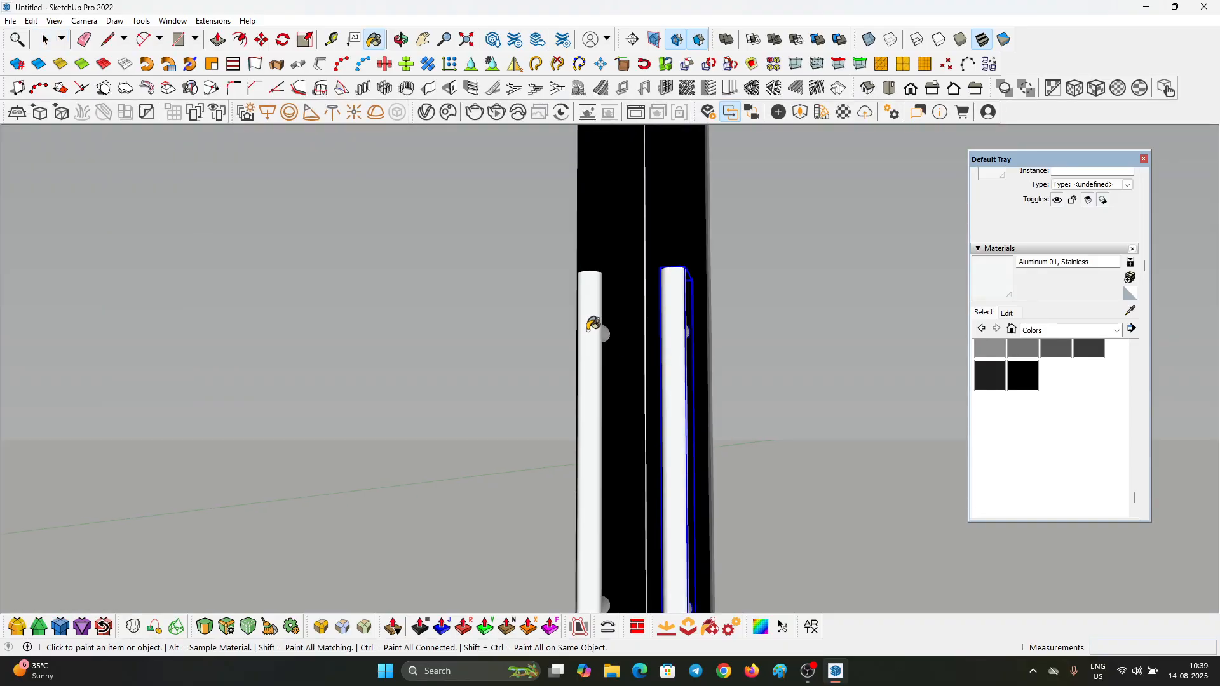
scroll(292, 323, "down", 5)
scroll(658, 264, "up", 4)
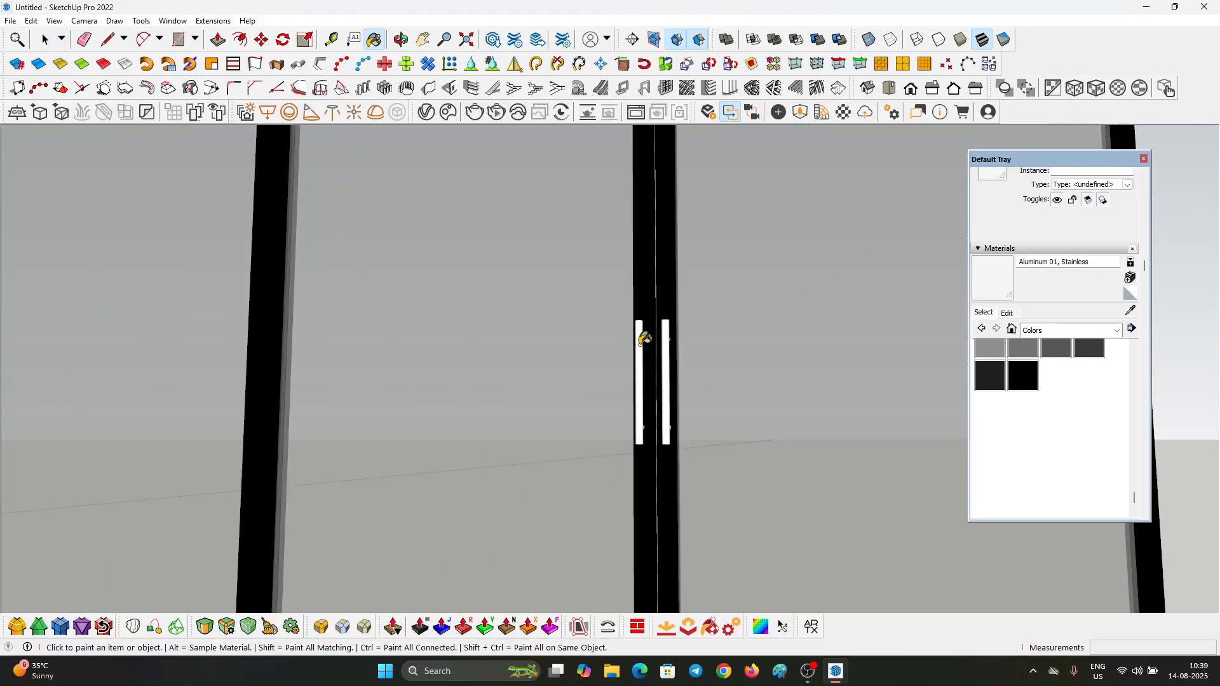
scroll(644, 339, "up", 2)
Step: Examine the set of framed glass doors with its aluminium handles beside the wardrobe carcass
key("space")
scroll(687, 324, "down", 6)
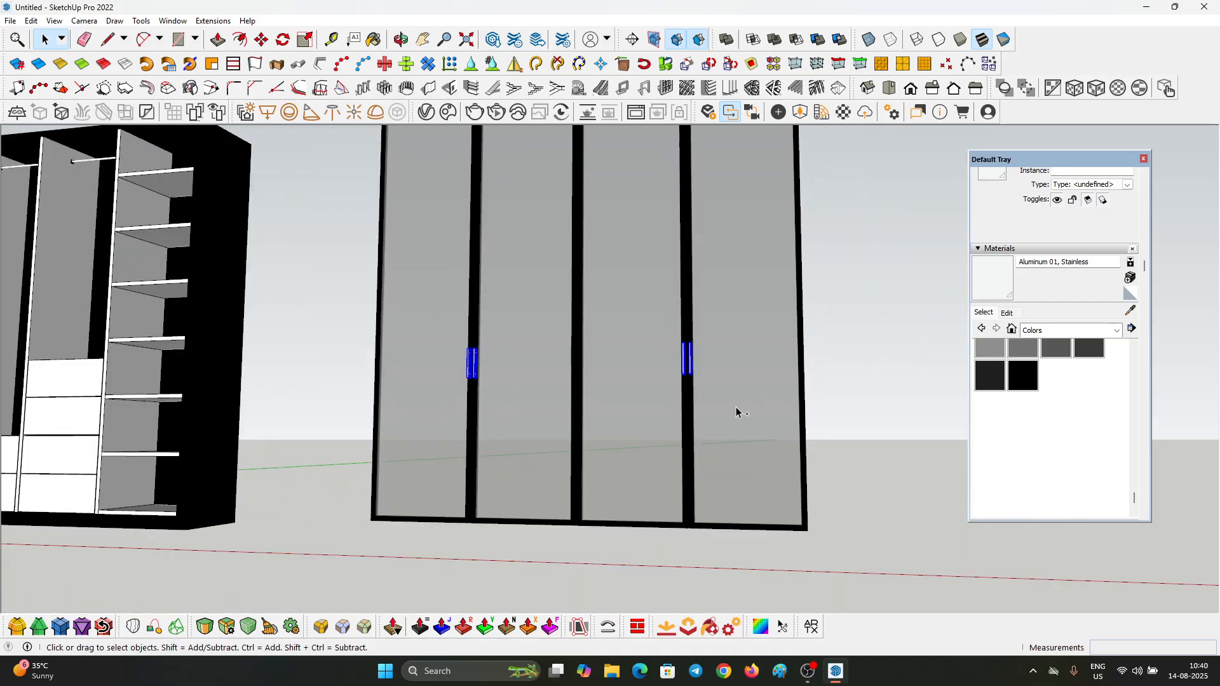
double_click(675, 303)
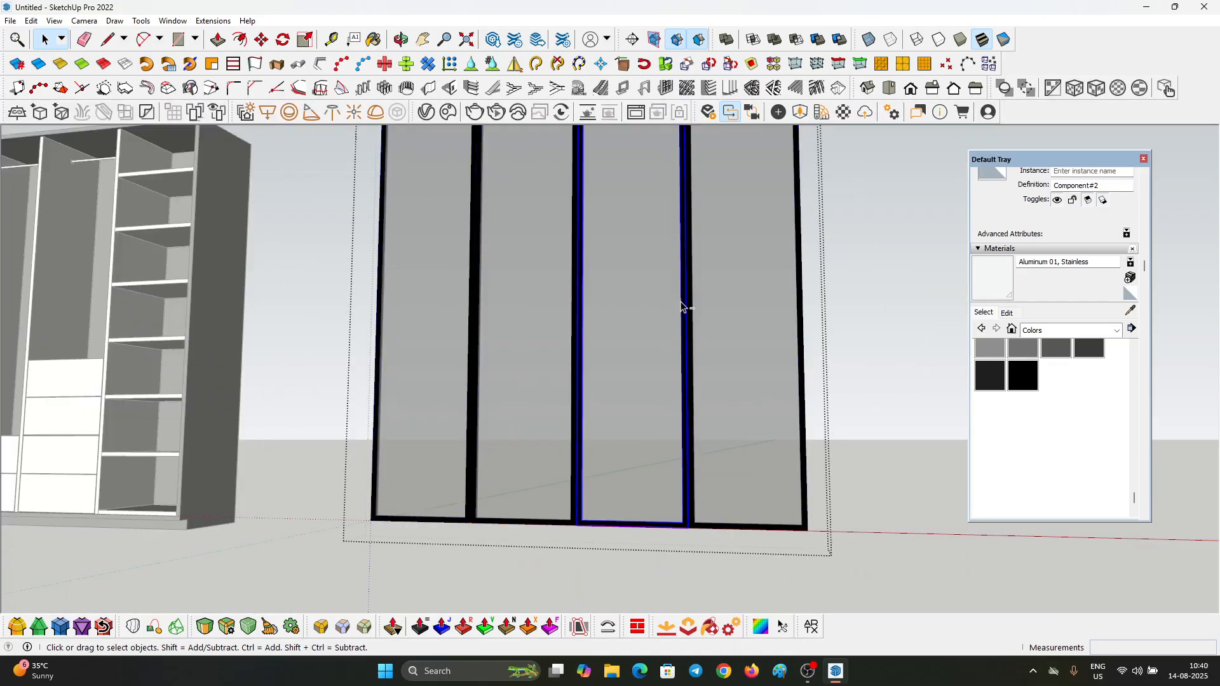
scroll(696, 350, "down", 6)
scroll(706, 366, "up", 3)
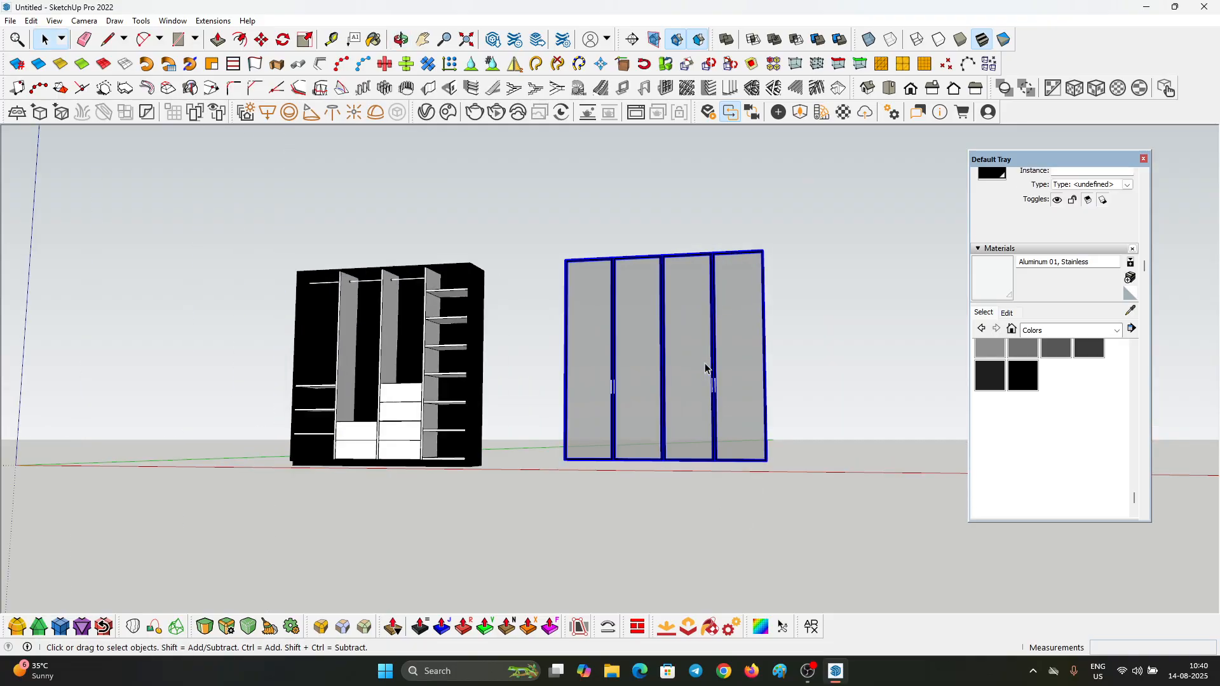
middle_click_drag(706, 366, 750, 468)
scroll(715, 445, "up", 2)
scroll(711, 460, "down", 2)
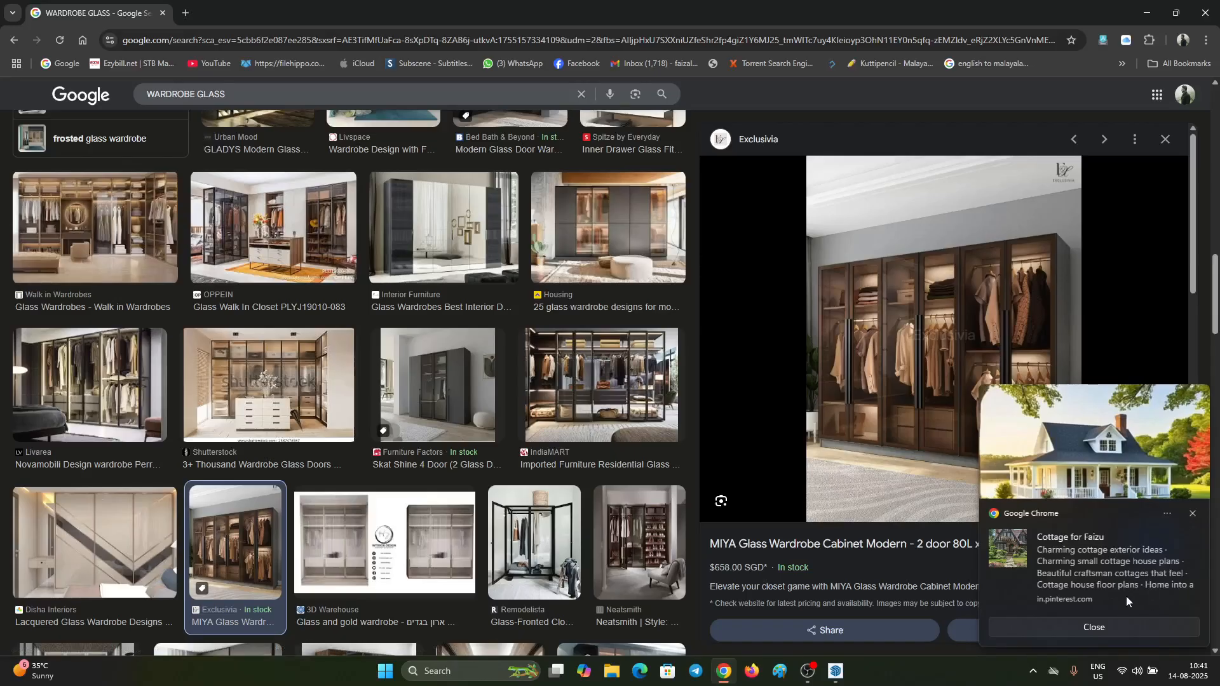
Step: Dismiss the notification over the glass wardrobe reference in the browser, view the reference, and return to SketchUp
left_click(1114, 621)
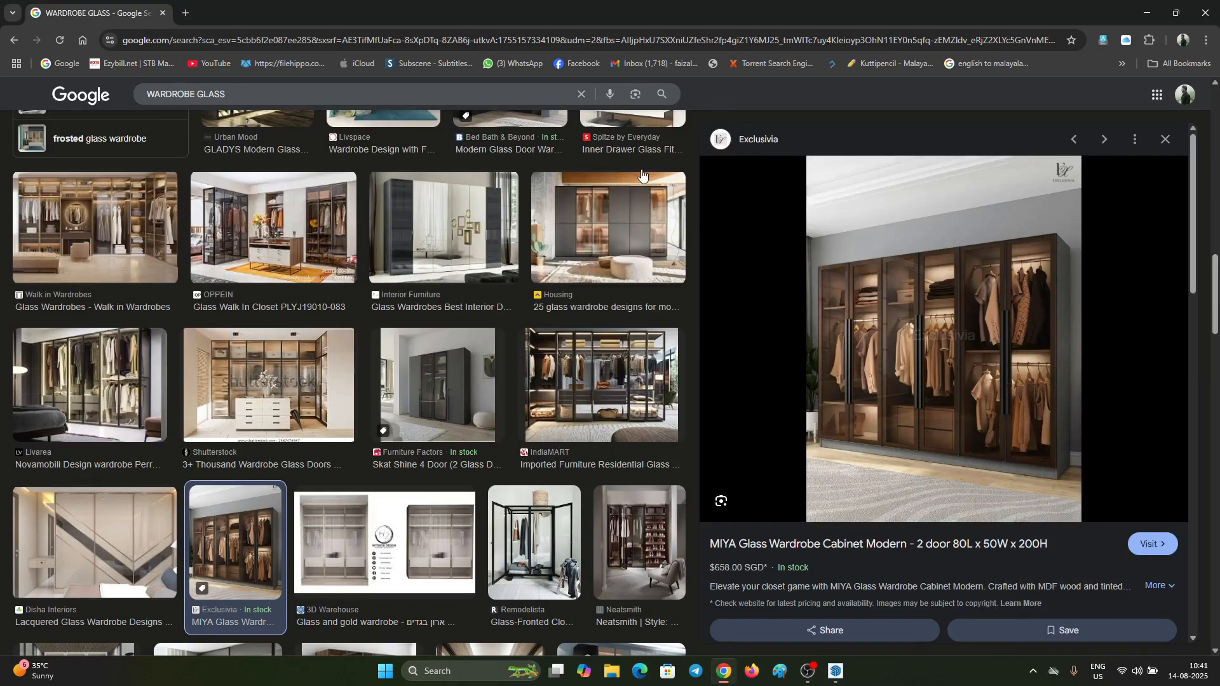
left_click_drag(756, 10, 1219, 26)
Step: Paint the wardrobe's outer carcass, including its back panel, with the blue Color I06 material
middle_click_drag(798, 234, 424, 336)
scroll(626, 236, "up", 3)
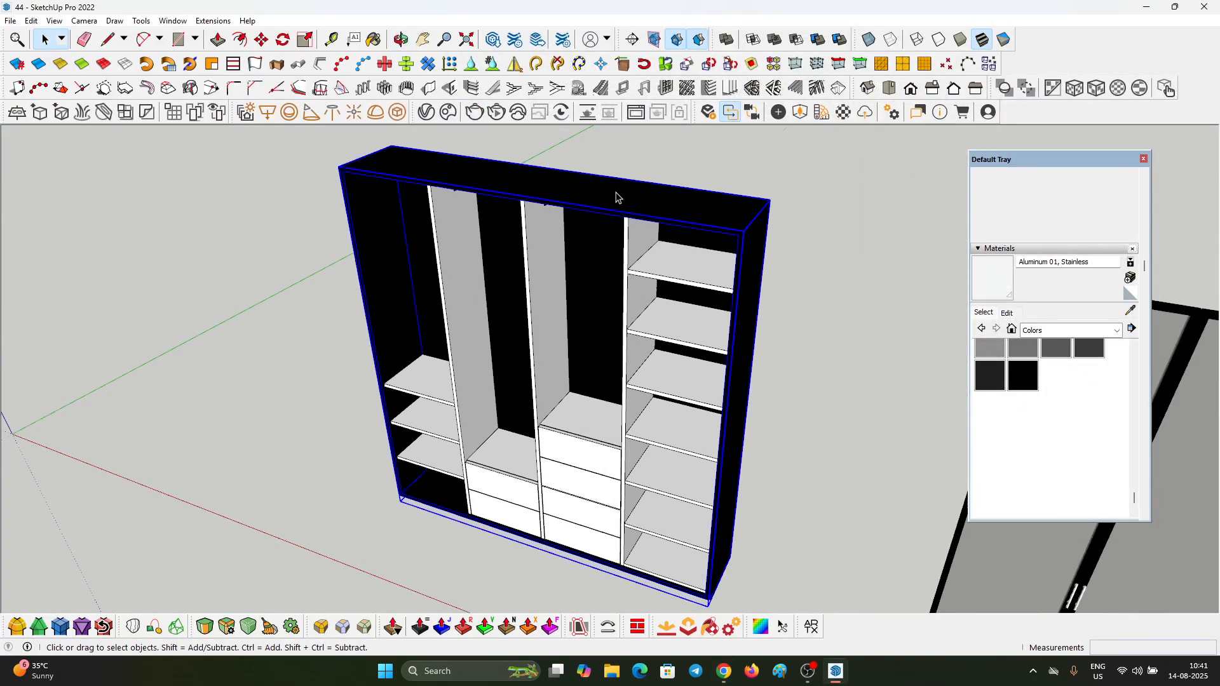
double_click(616, 197)
scroll(1021, 364, "up", 5)
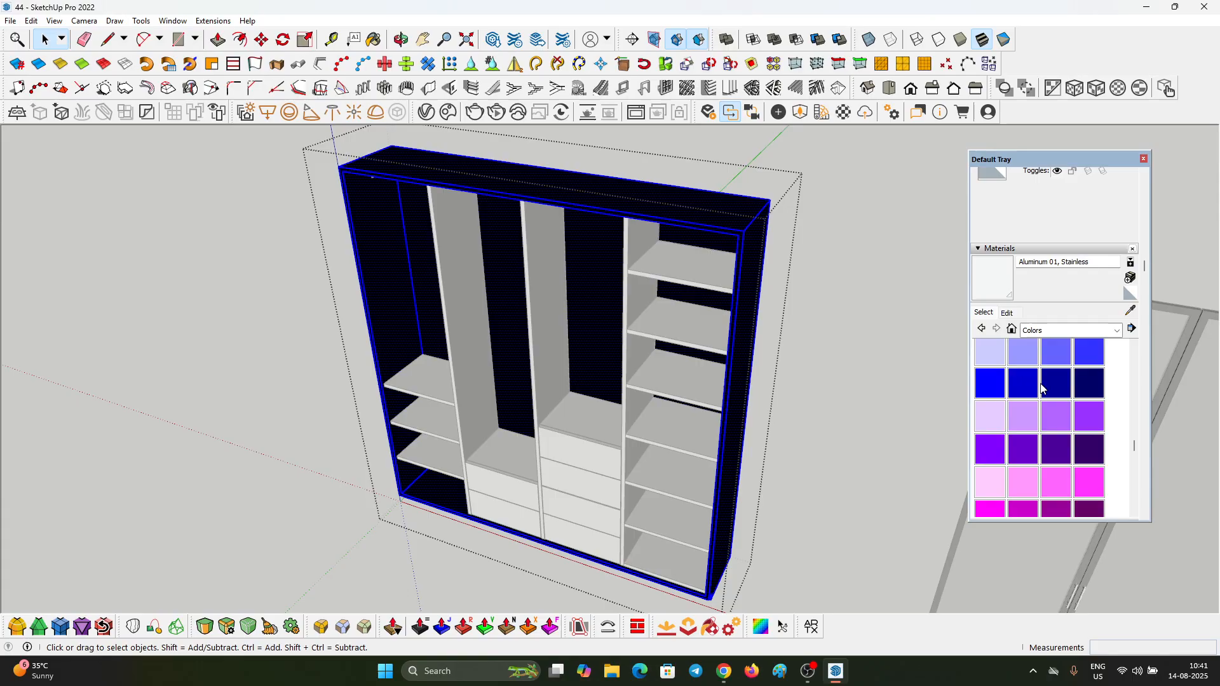
left_click(685, 224)
key("space")
key("Escape")
scroll(581, 248, "down", 3)
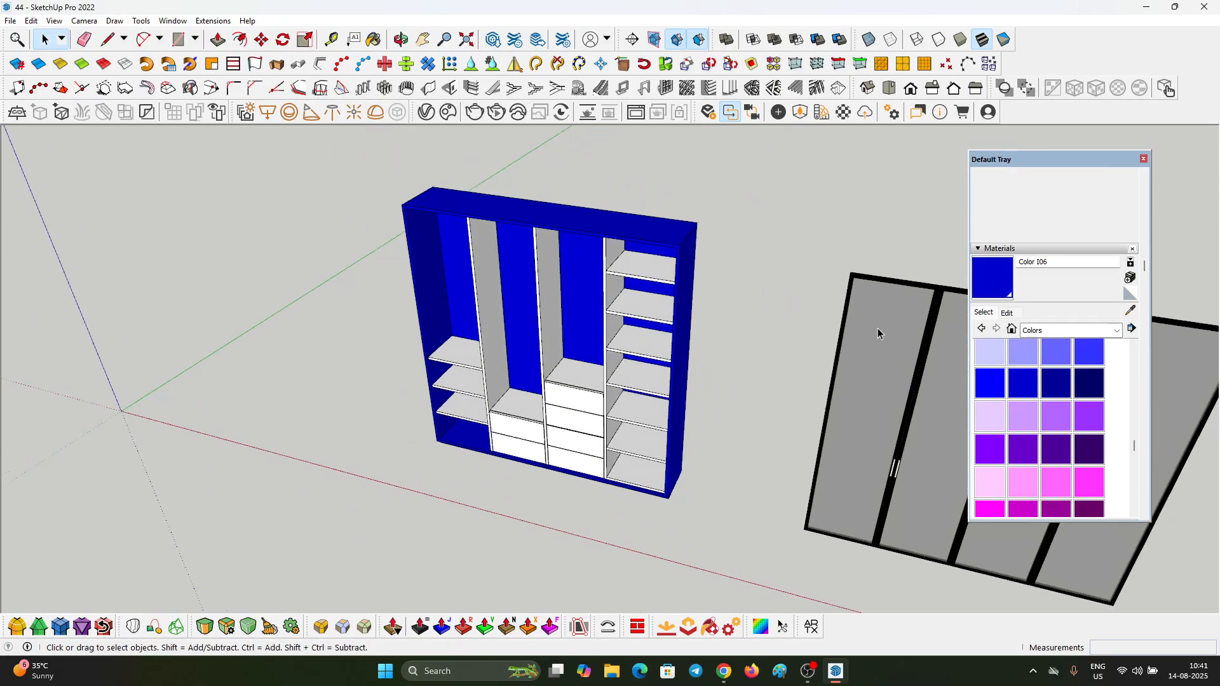
Step: Enable a texture image for Color I06 and browse to the Textures > WOOD & LAMINATIONS > merino laminates folder on drive D
left_click(1007, 313)
left_click(1001, 427)
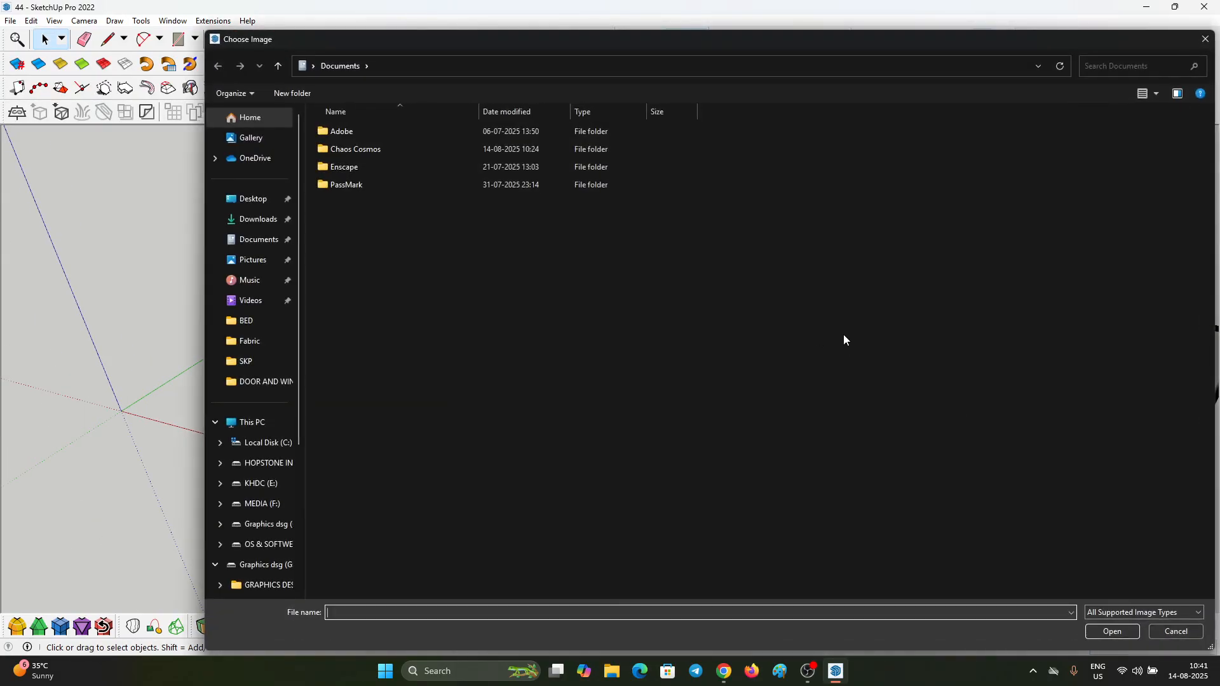
left_click(269, 470)
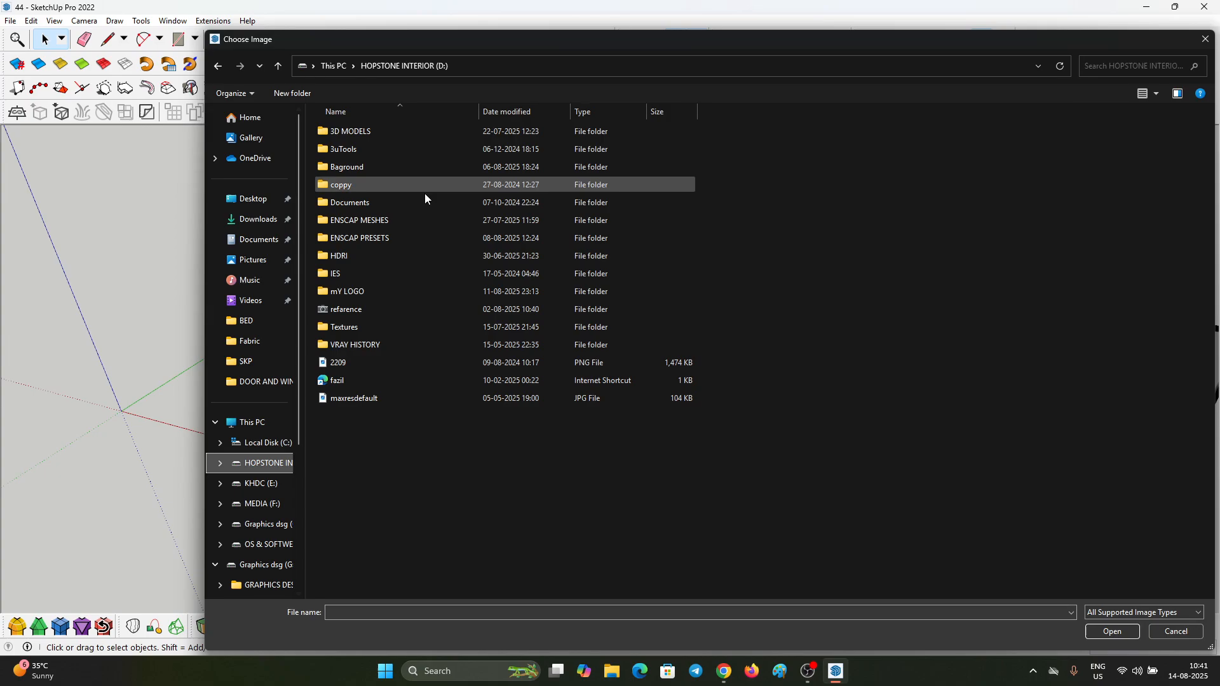
double_click(378, 329)
scroll(760, 355, "down", 3)
scroll(759, 355, "down", 6)
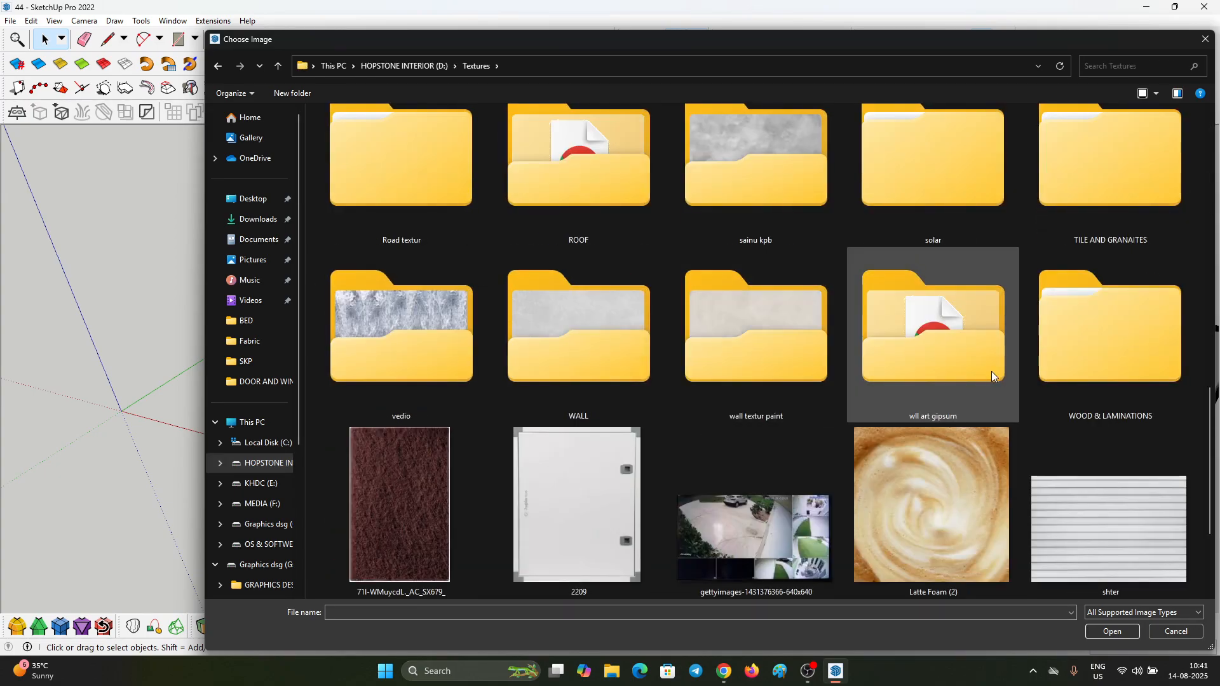
double_click(1124, 346)
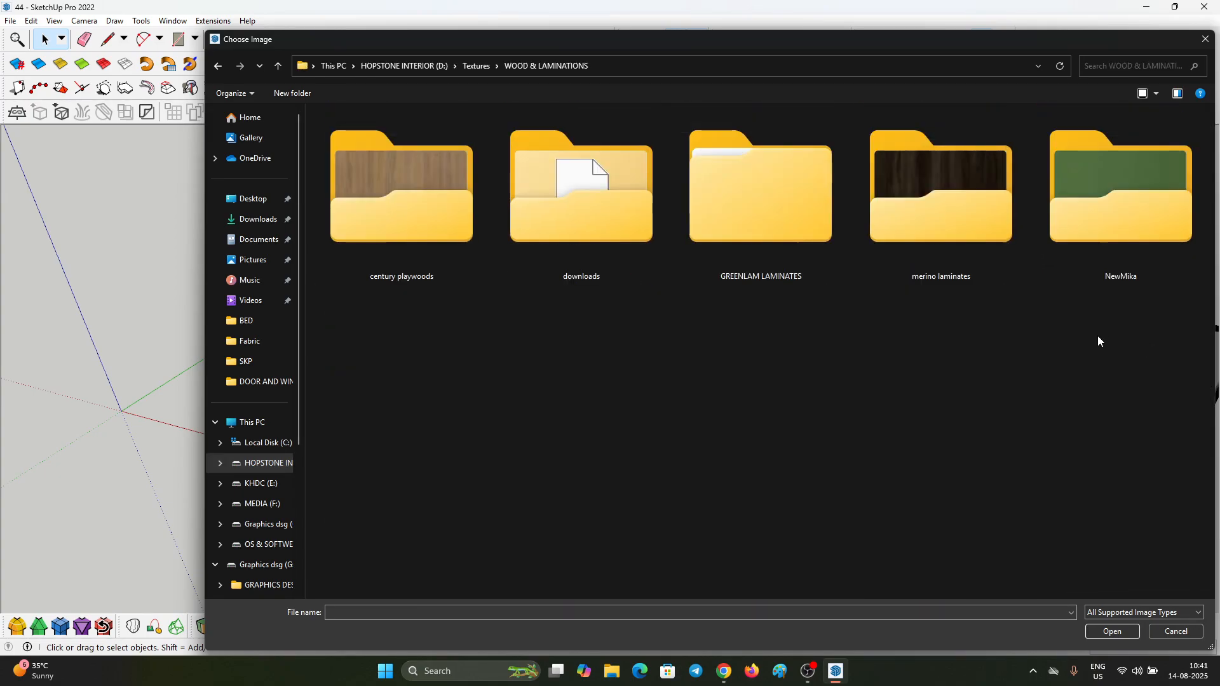
double_click(929, 226)
left_click_drag(719, 40, 599, 40)
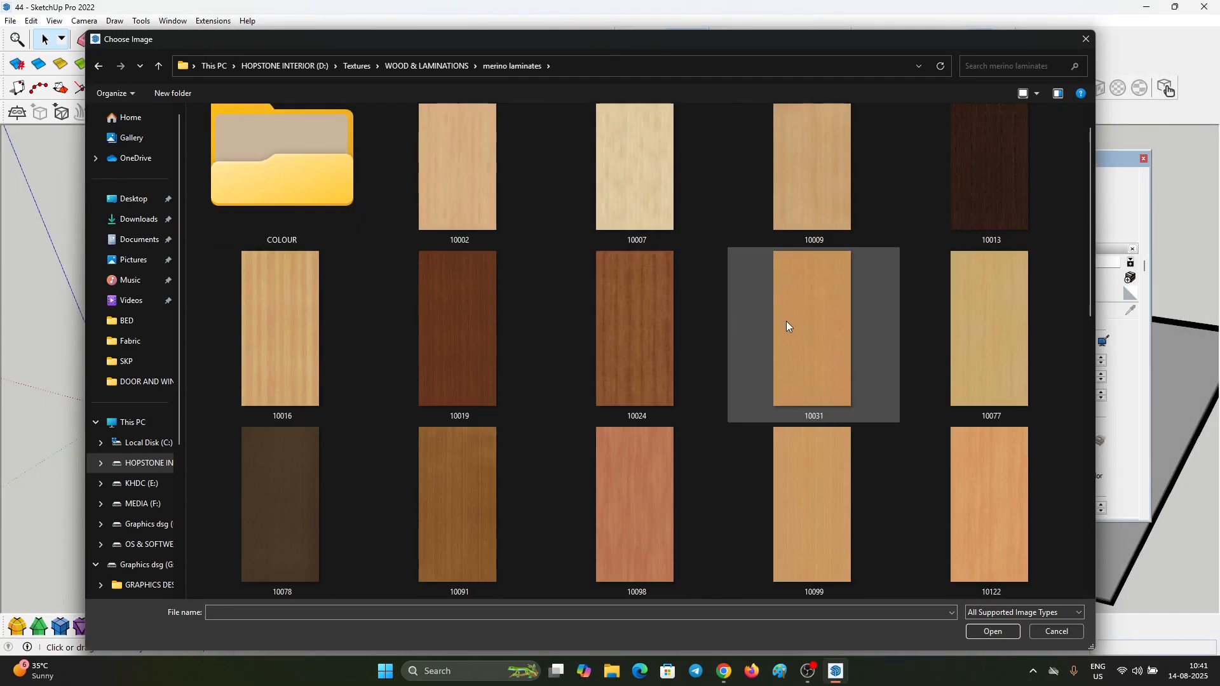
Step: Load the dark wood image 10659 as the Color I06 texture and set its width to 120 cm
scroll(787, 322, "down", 6)
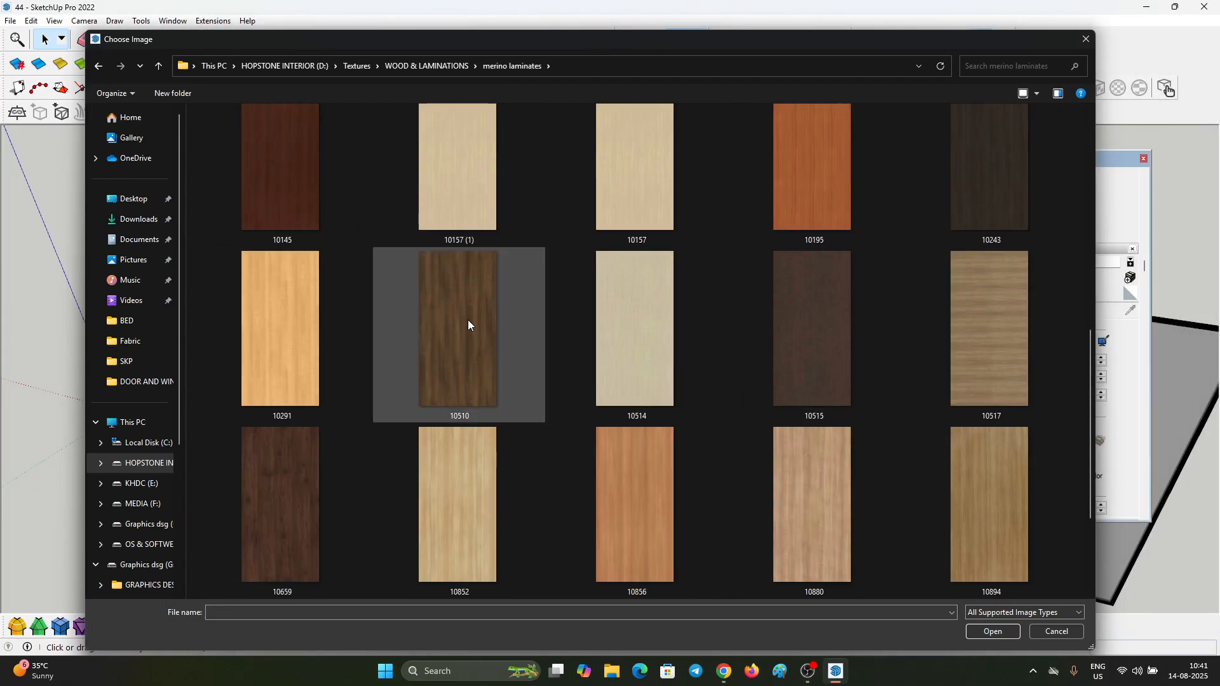
left_click(468, 325)
double_click(299, 494)
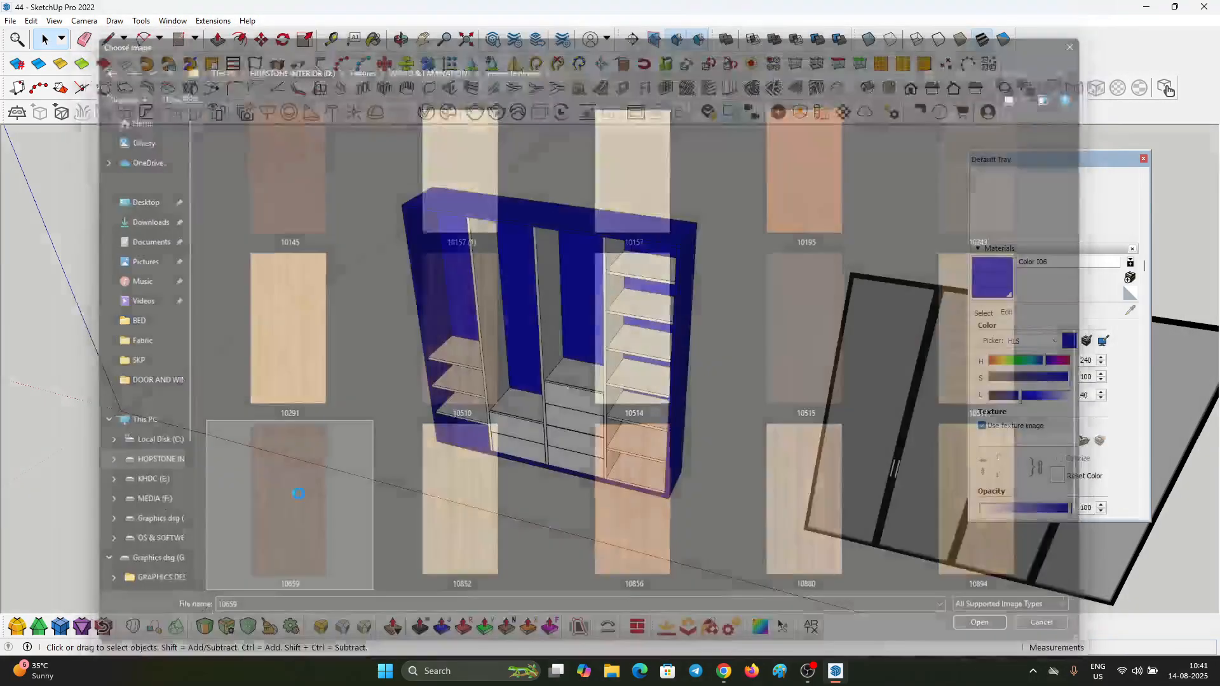
scroll(659, 364, "up", 3)
scroll(659, 364, "down", 1)
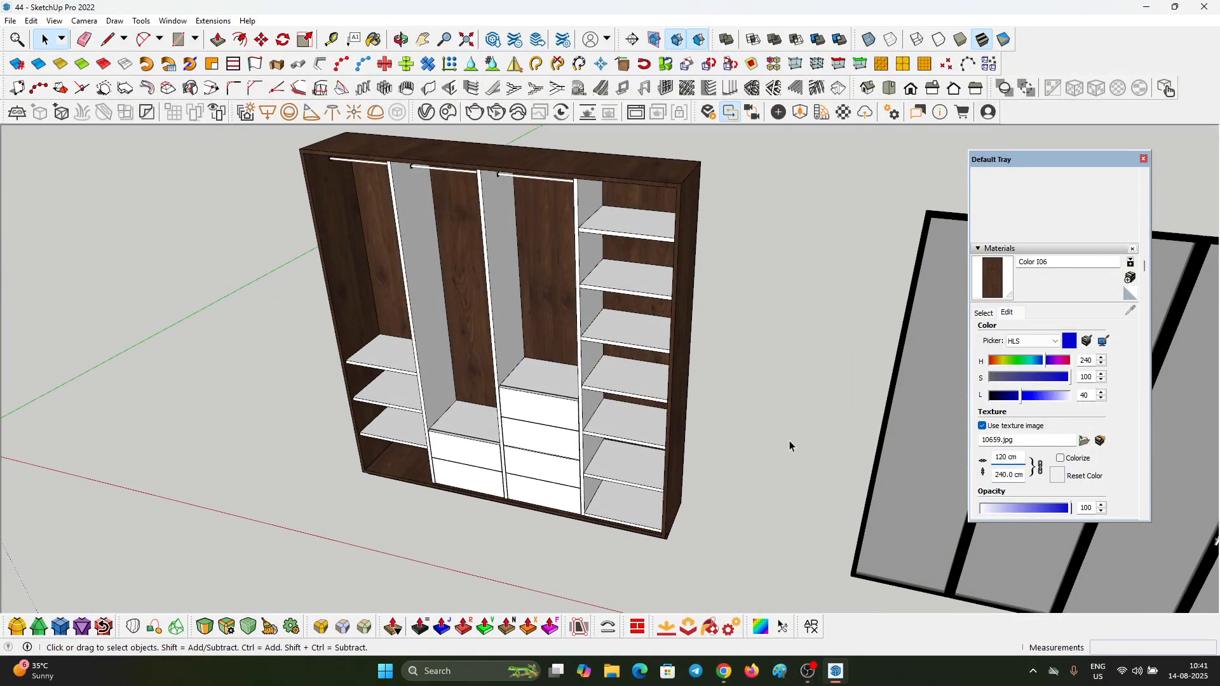
Step: Paint the top drawer of the third compartment with the 10659 wood texture
scroll(789, 440, "down", 2)
middle_click_drag(789, 440, 615, 392)
scroll(623, 425, "up", 2)
scroll(624, 425, "down", 1)
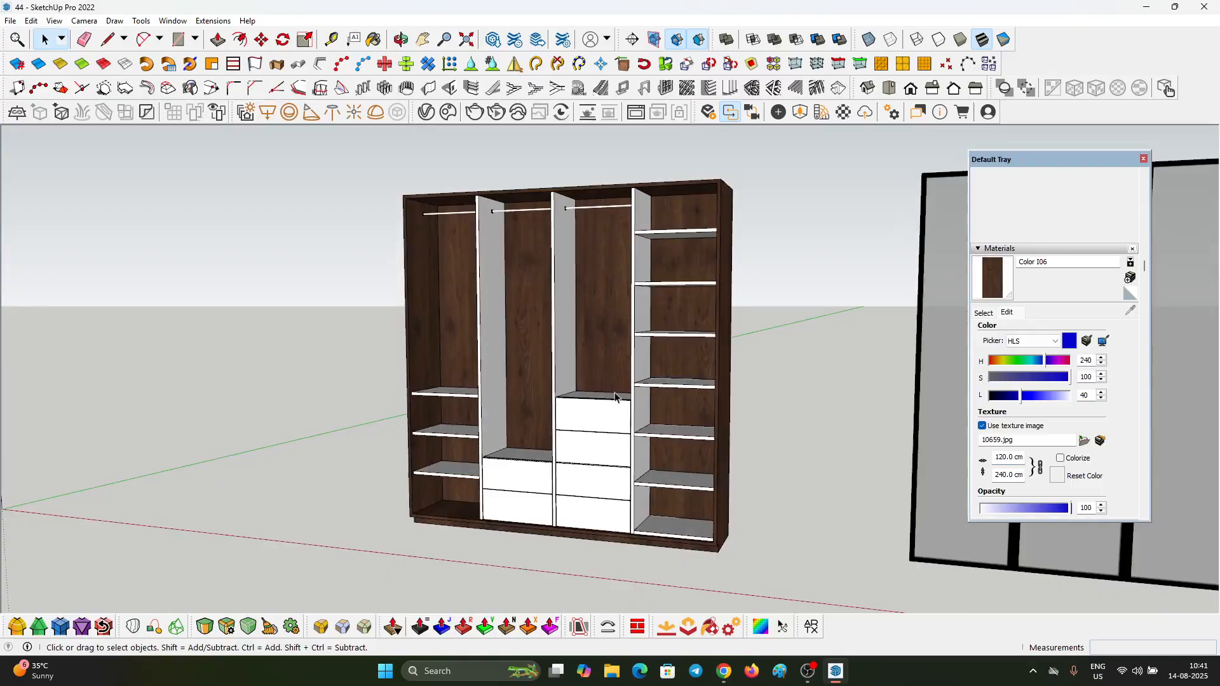
key("space")
scroll(557, 357, "down", 2)
left_click_drag(737, 571, 737, 570)
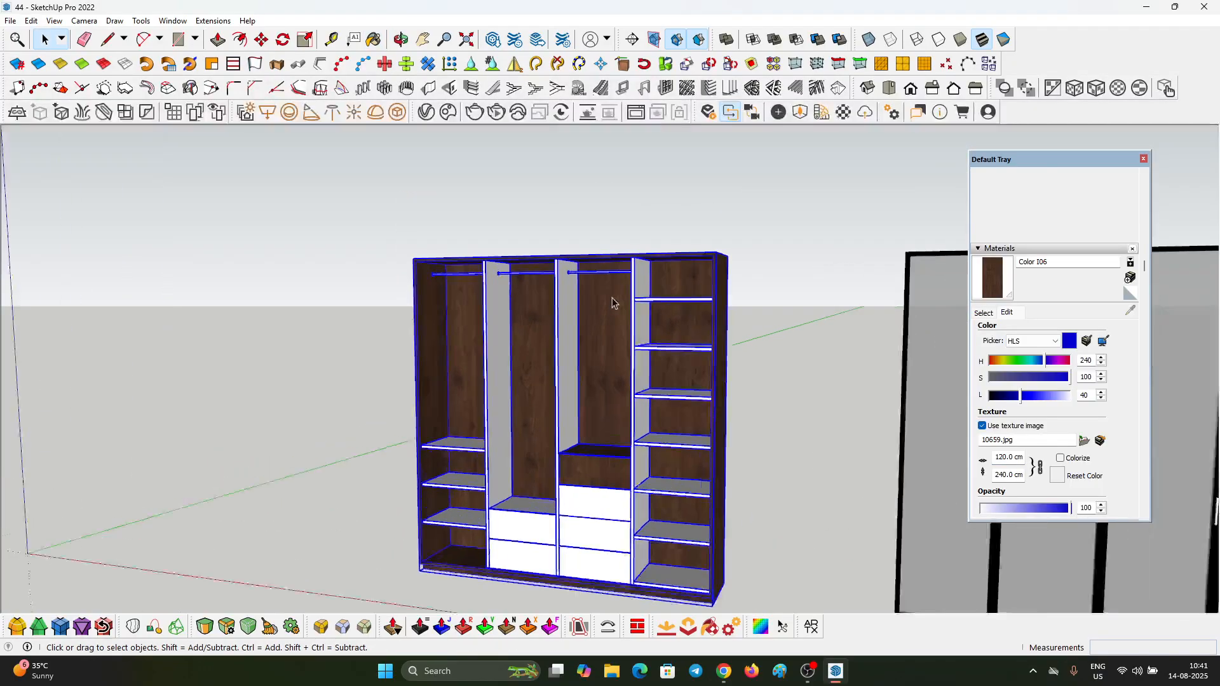
scroll(613, 300, "up", 5)
scroll(564, 286, "down", 3)
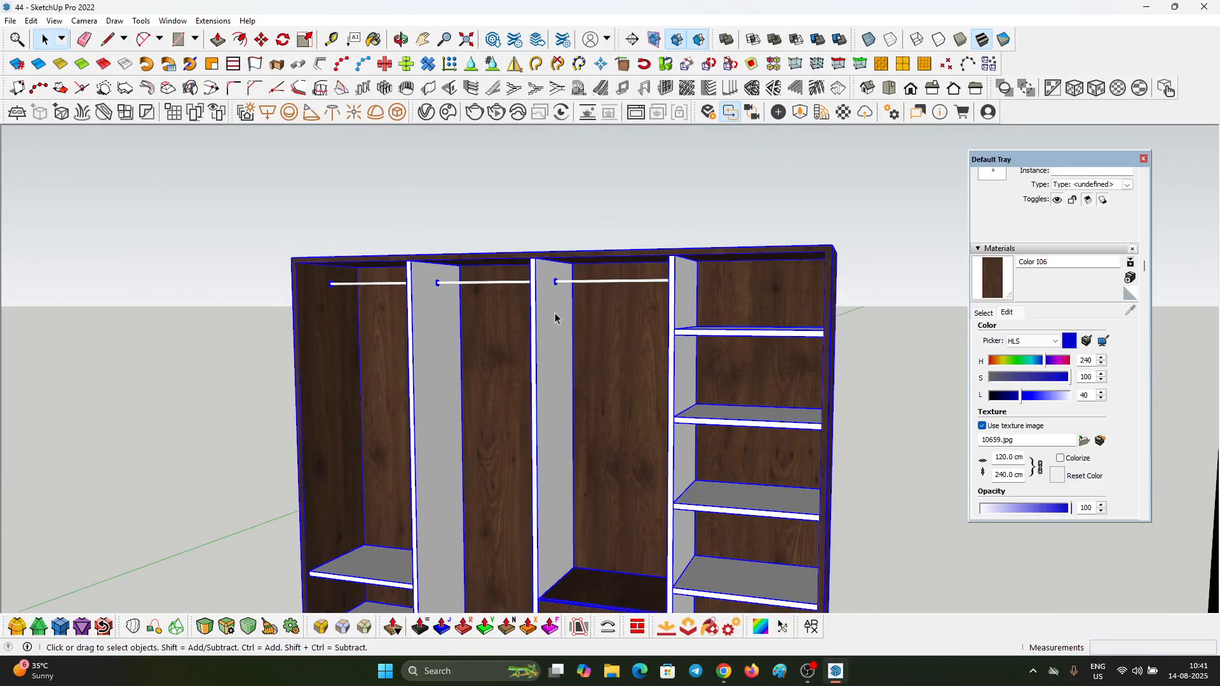
Step: Paint every face of the vertical divider component with the Color I06 wood material
left_click(554, 318)
double_click(552, 313)
key("ctrl+a")
key("b")
left_click(551, 304)
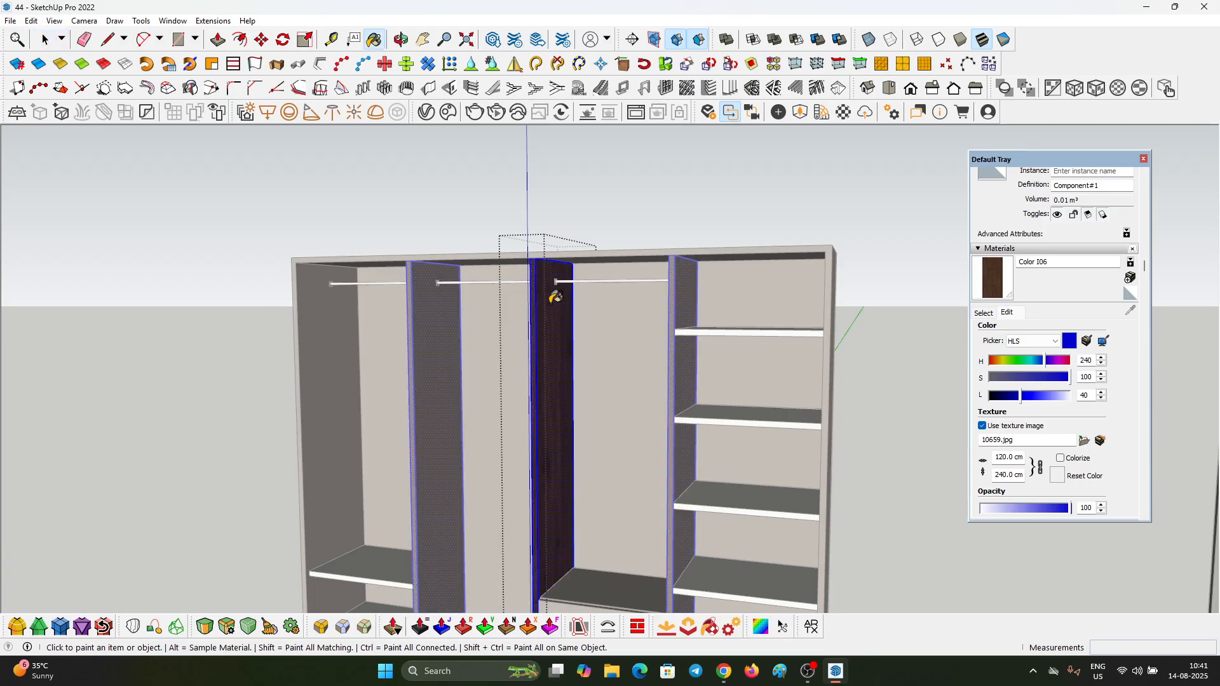
key("space")
key("Escape")
Step: Paint every face of the shelf component in the fourth compartment with the Color I06 wood material
scroll(550, 284, "down", 3)
scroll(633, 351, "up", 2)
scroll(633, 375, "up", 2)
double_click(635, 416)
key("ctrl+a")
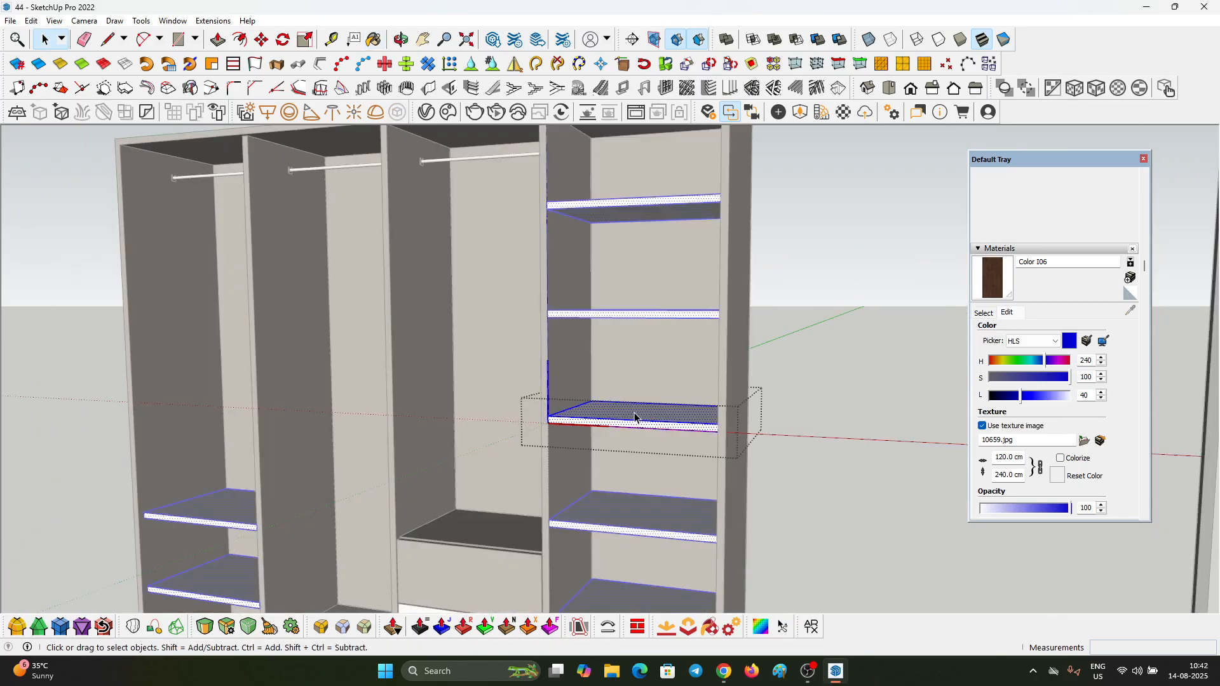
key("b")
left_click(633, 414)
key("space")
middle_click_drag(633, 410, 718, 494)
key("Escape")
Step: Rotate the wood texture on the shelf's upper face so the grain runs along the shelf's width
scroll(717, 494, "up", 3)
scroll(618, 411, "down", 5)
middle_click_drag(616, 397, 645, 428)
scroll(637, 394, "up", 5)
double_click(635, 392)
right_click(616, 398)
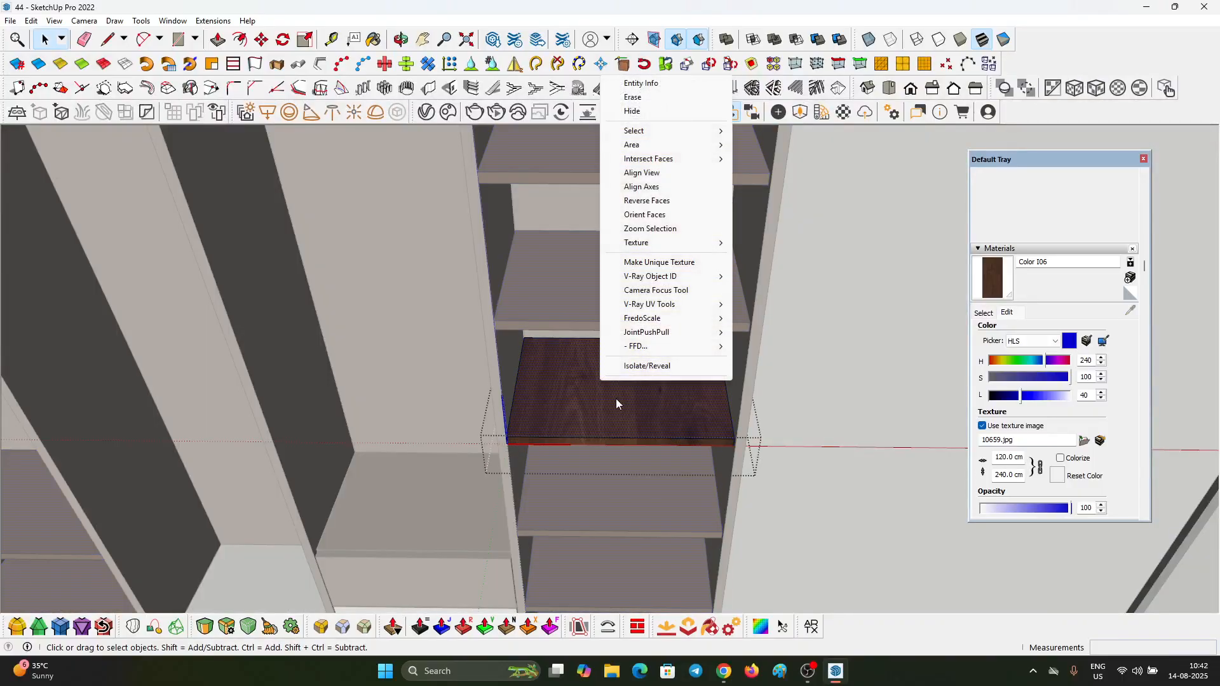
left_click(744, 244)
scroll(673, 375, "up", 3)
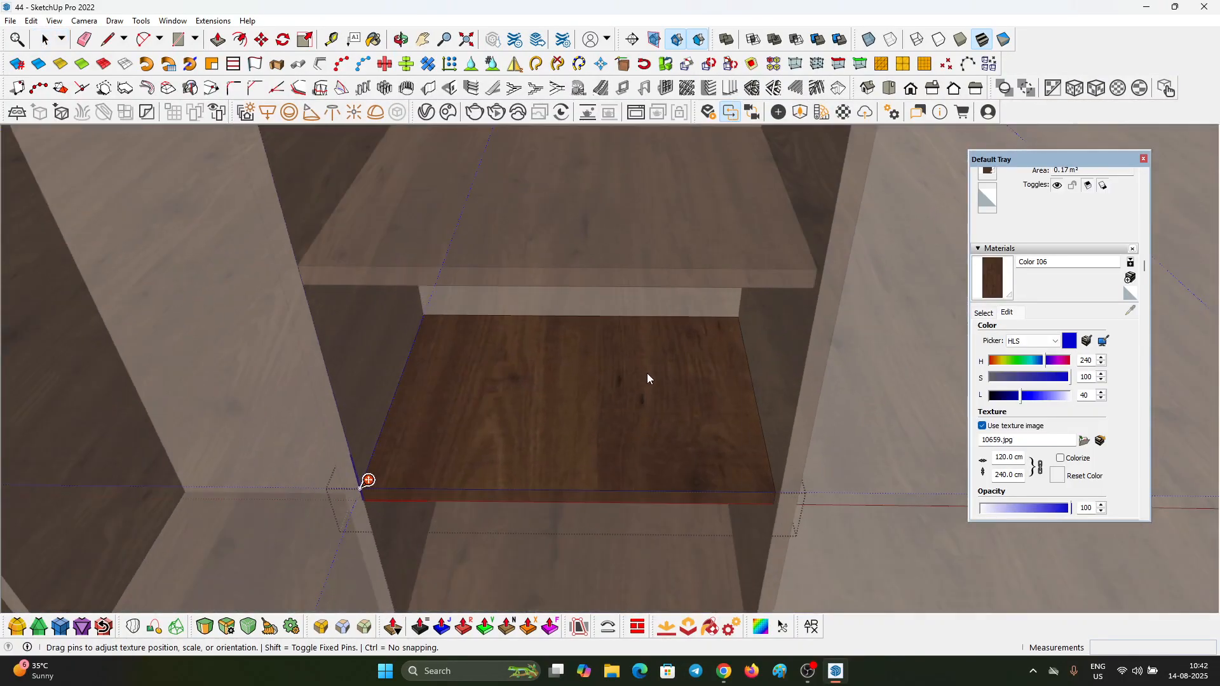
left_click(756, 423)
key("Return")
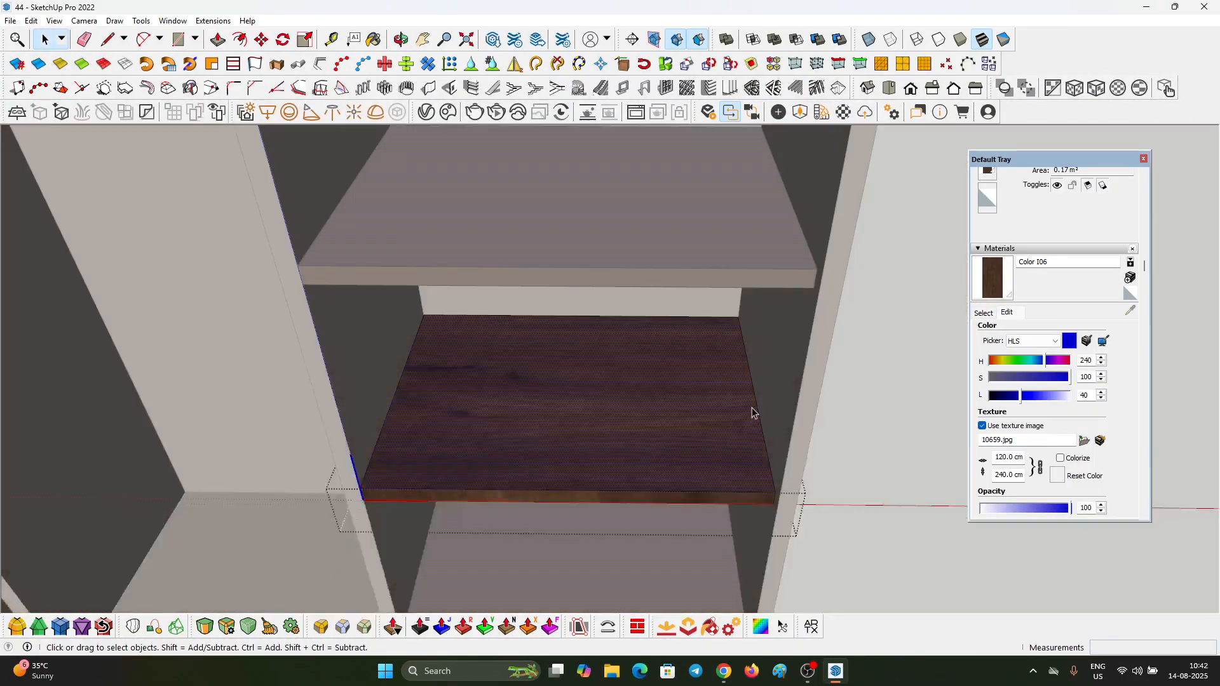
Step: Sample the rotated wood texture from the shelf's upper face and paint the shelf's other faces with it
scroll(635, 414, "up", 1)
key("b")
scroll(619, 400, "up", 4)
left_click(613, 399, "alt")
key("space")
scroll(613, 400, "down", 3)
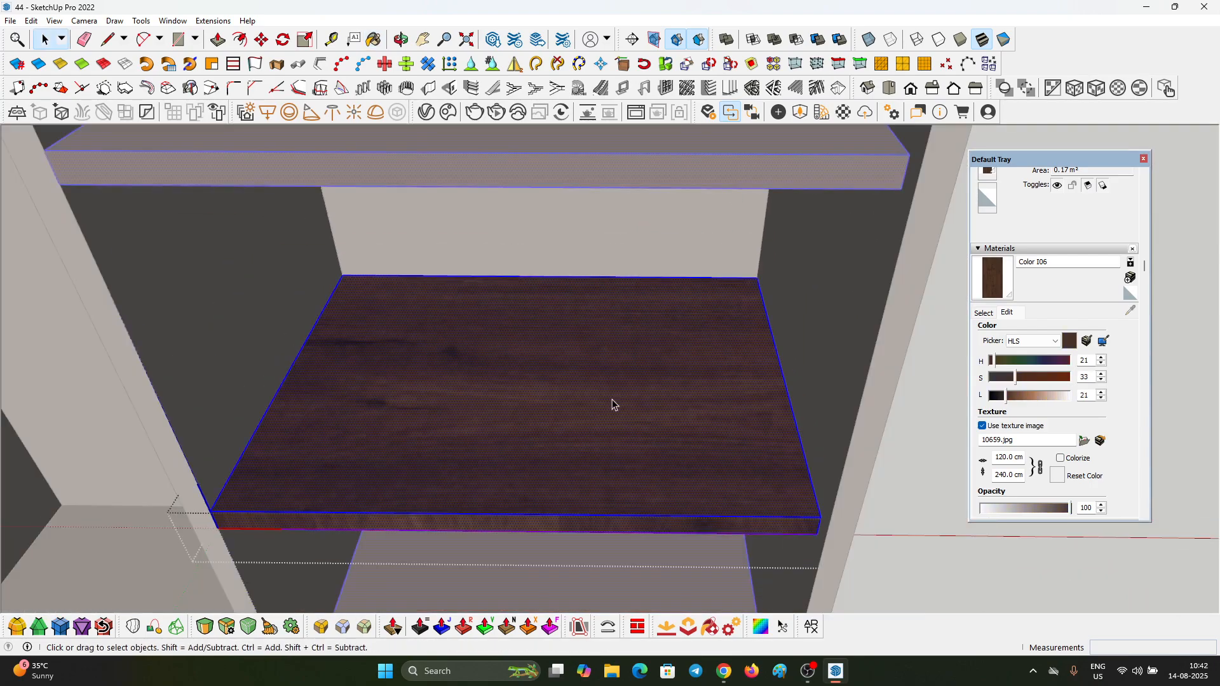
Step: Paint the top drawer unit of the third compartment with the sampled wood texture, grain running across its width
scroll(612, 368, "down", 4)
key("space")
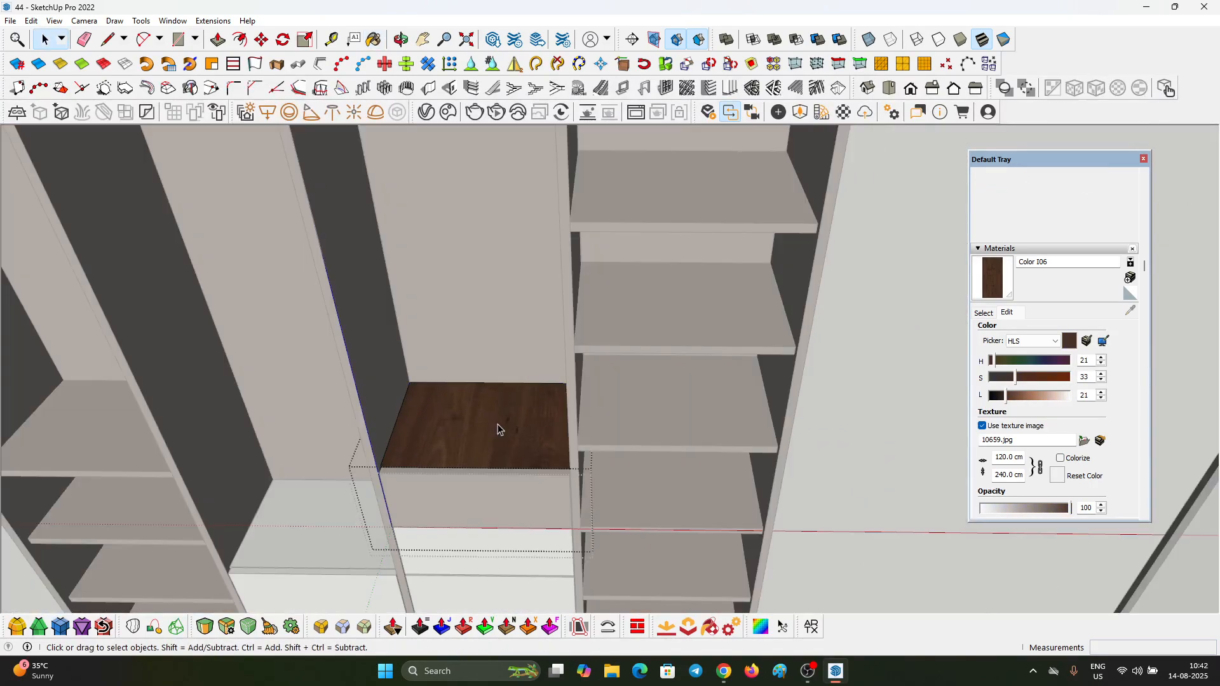
middle_click_drag(524, 385, 493, 464)
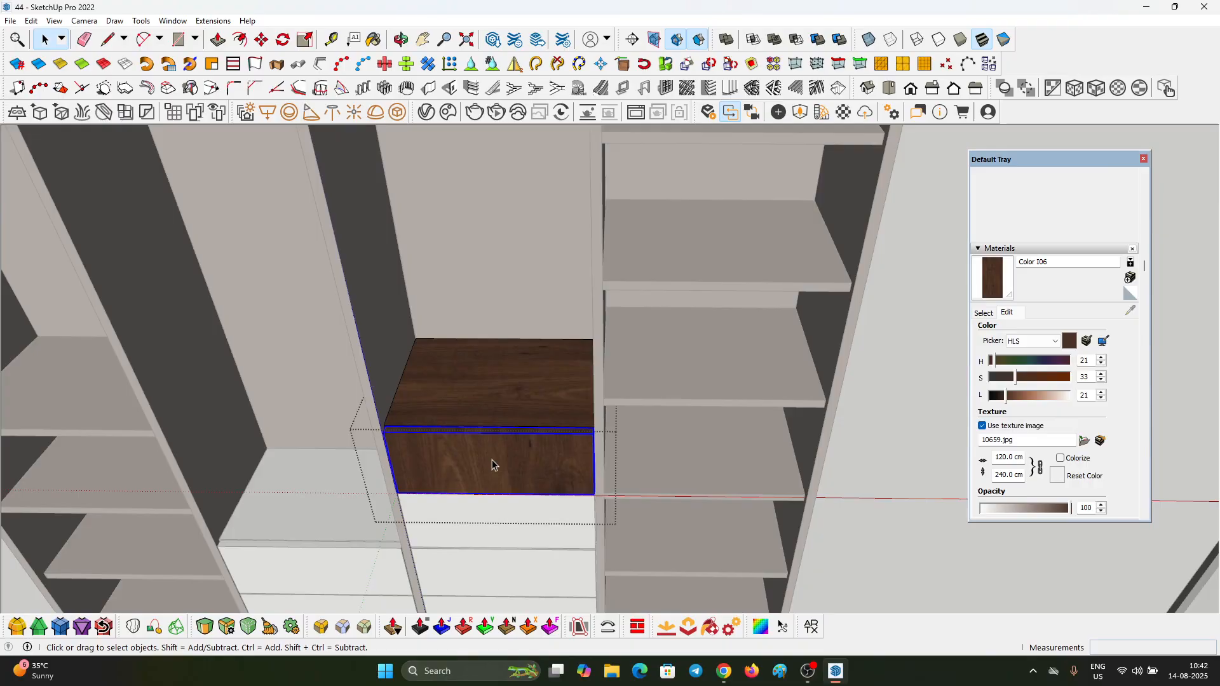
scroll(485, 432, "down", 3)
key("space")
Step: Paint the second drawer front of the third compartment with the crosswise wood grain
left_click(533, 484)
scroll(532, 484, "up", 4)
double_click(521, 484)
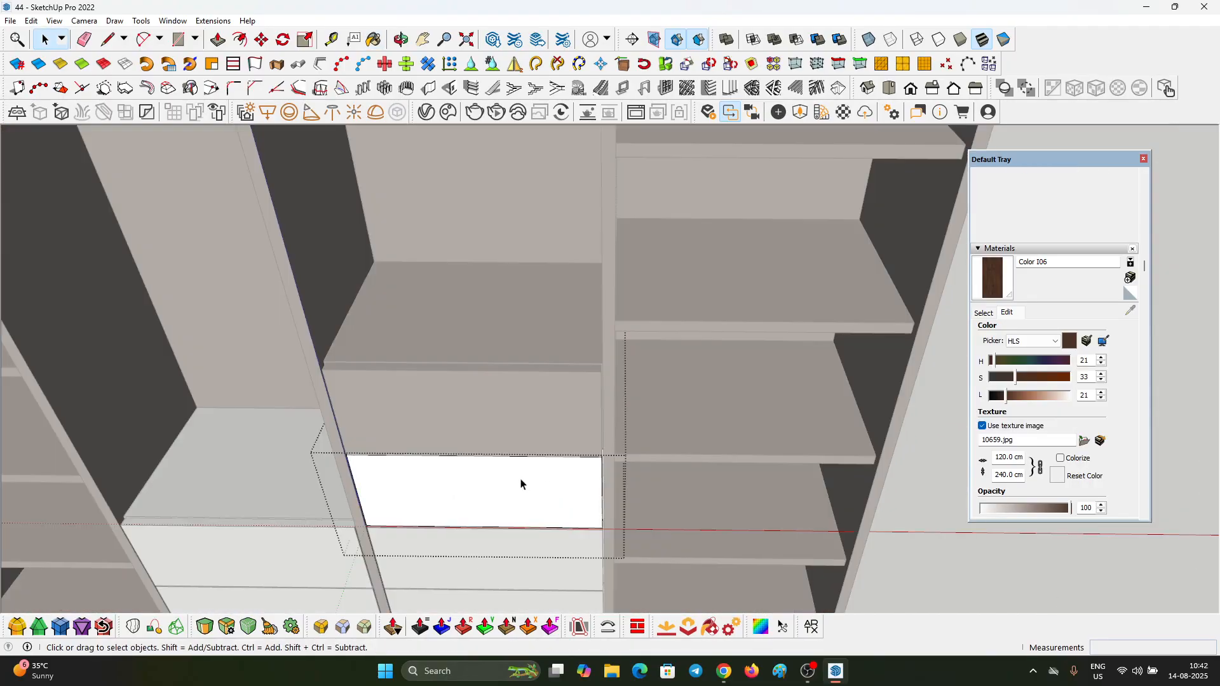
key("space")
Step: Select the shelves and drawers together and paint the remaining white drawers with the Color I06 wood material
scroll(520, 469, "down", 4)
left_click(550, 483)
scroll(550, 483, "down", 1)
left_click_drag(276, 294, 765, 580)
scroll(383, 458, "up", 4)
scroll(476, 416, "up", 3)
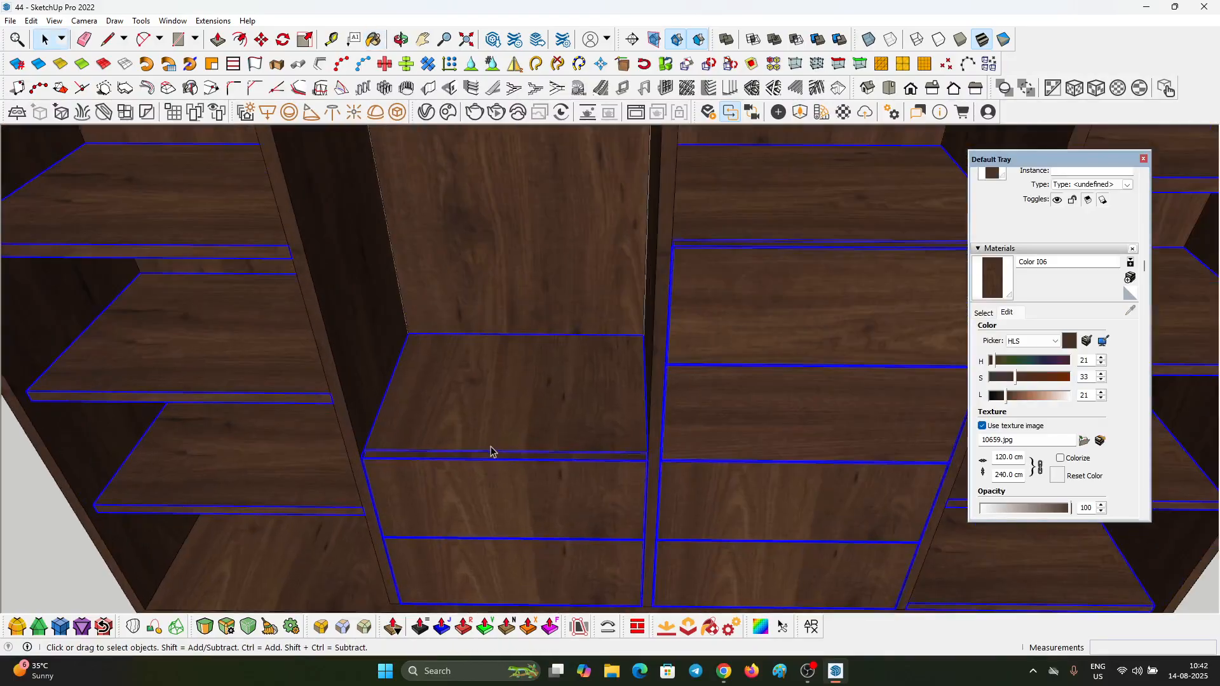
Step: Apply the crosswise wood grain to the board above the second compartment's drawers and to its upper drawer front
key("space")
double_click(493, 435)
left_click(497, 502)
key("space")
scroll(498, 504, "up", 3)
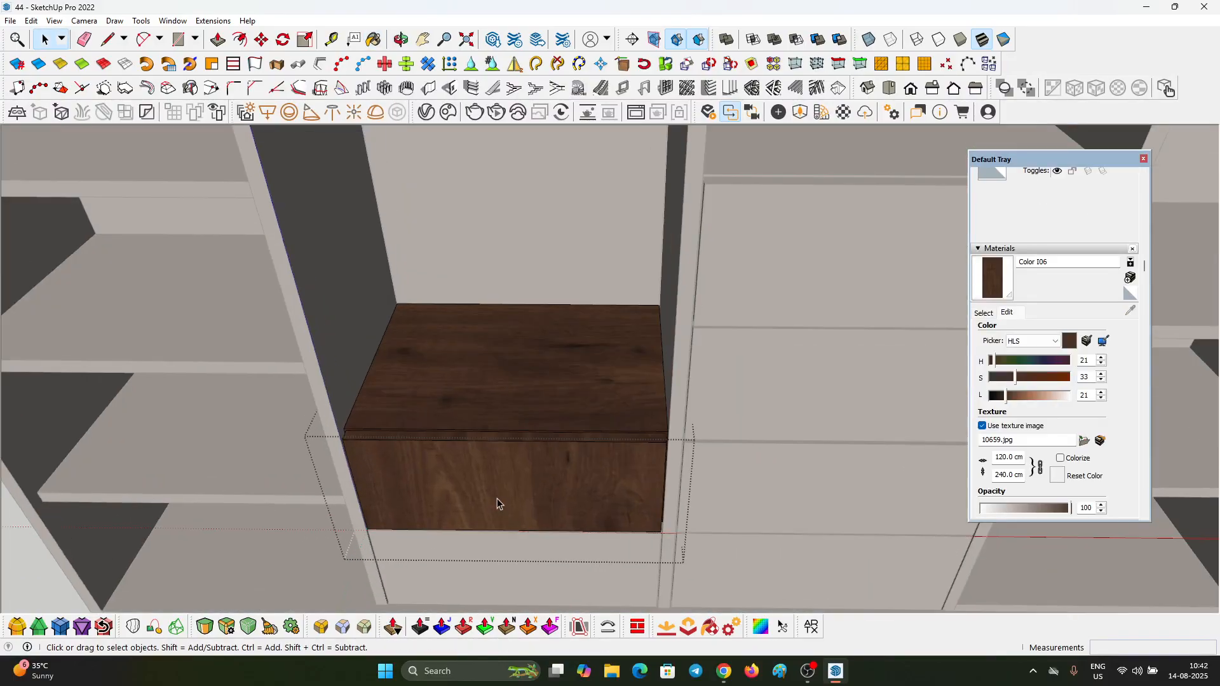
key("space")
scroll(499, 476, "down", 4)
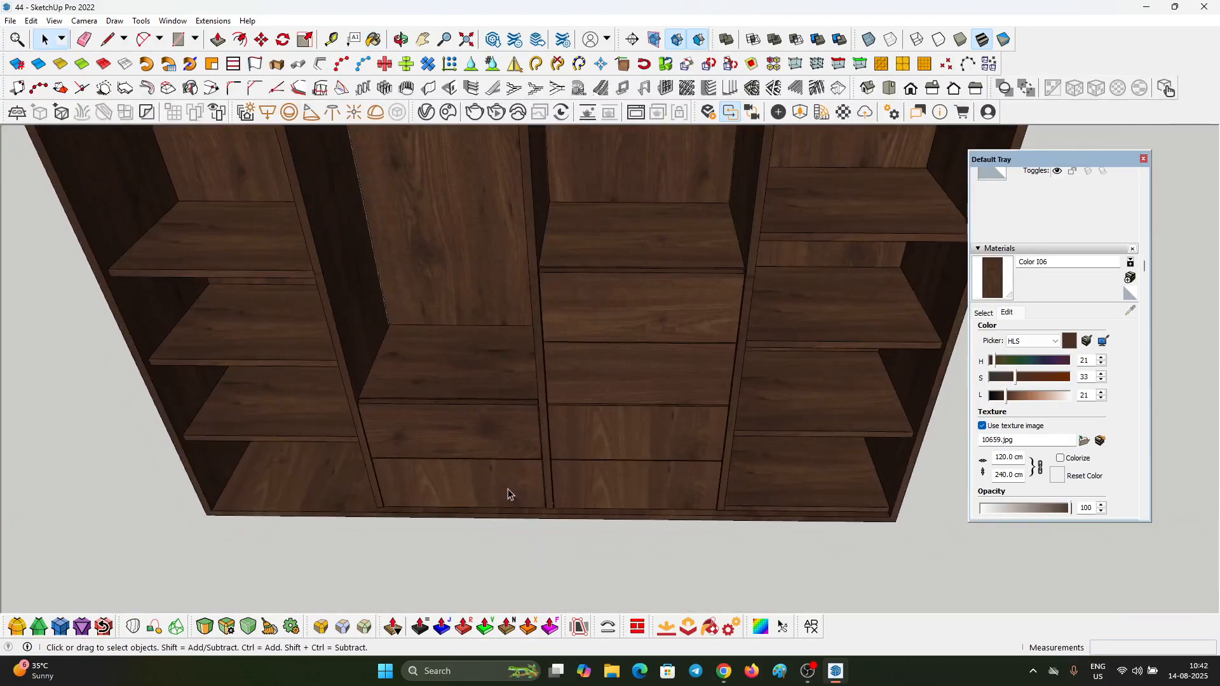
Step: Apply the crosswise wood grain to the remaining lower drawer fronts in the second and third compartments
scroll(507, 494, "up", 4)
double_click(679, 465)
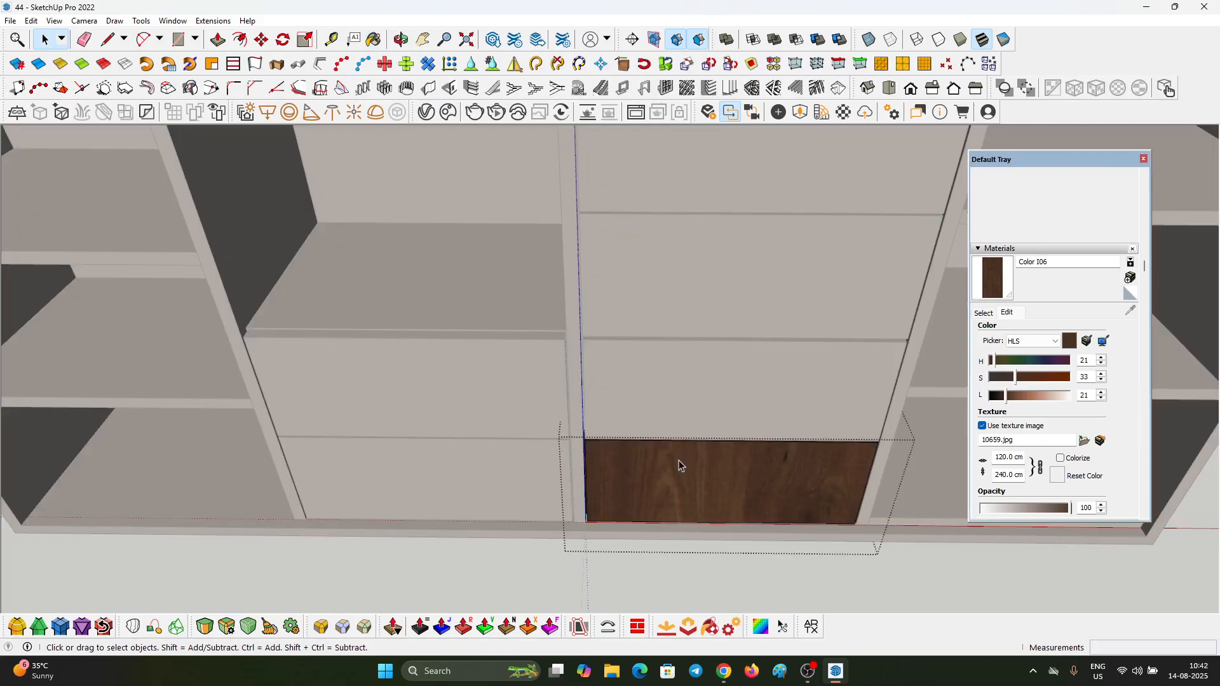
scroll(661, 487, "down", 4)
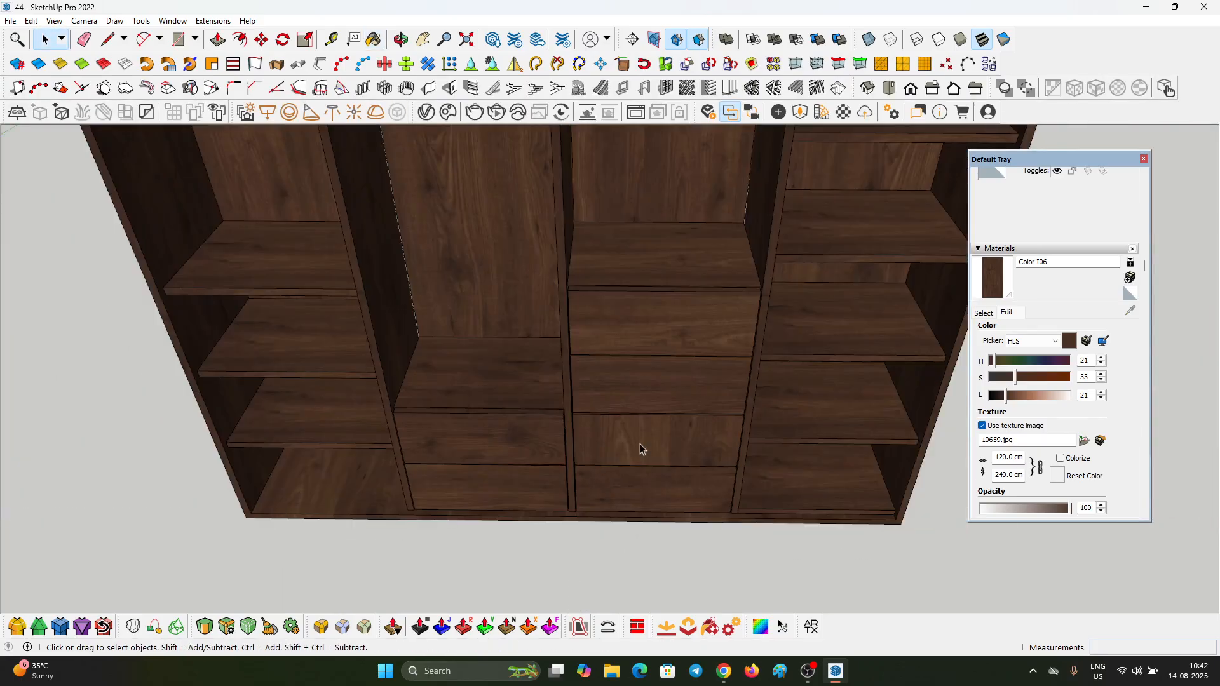
scroll(642, 447, "up", 3)
key("space")
key("Escape")
scroll(618, 474, "down", 6)
mouse_move(626, 471)
middle_mouse_down()
mouse_move(635, 463)
mouse_move(580, 215)
mouse_move(728, 292)
mouse_move(920, 362)
mouse_move(635, 273)
mouse_move(552, 256)
mouse_move(490, 272)
mouse_move(680, 313)
mouse_move(768, 273)
mouse_move(601, 472)
mouse_move(639, 429)
middle_mouse_up()
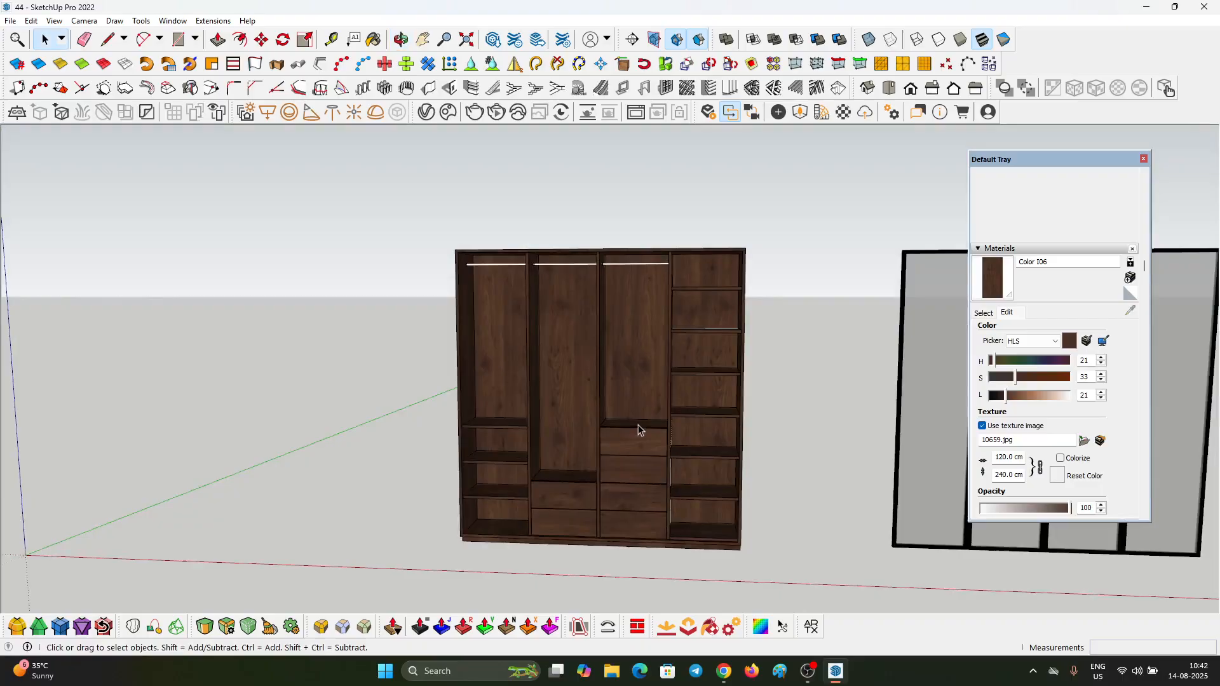
middle_click_drag(483, 220, 502, 190)
scroll(493, 379, "up", 6)
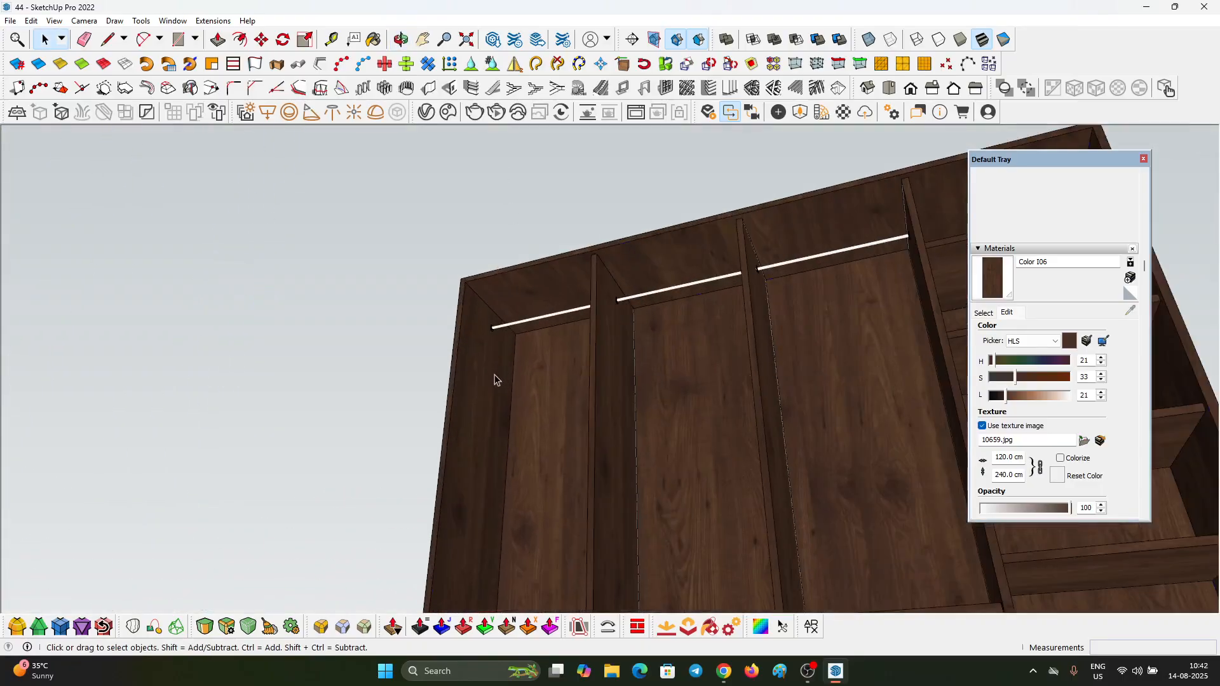
Step: Select the inner front edges of the carcass's top board and both side panels
scroll(495, 268, "up", 2)
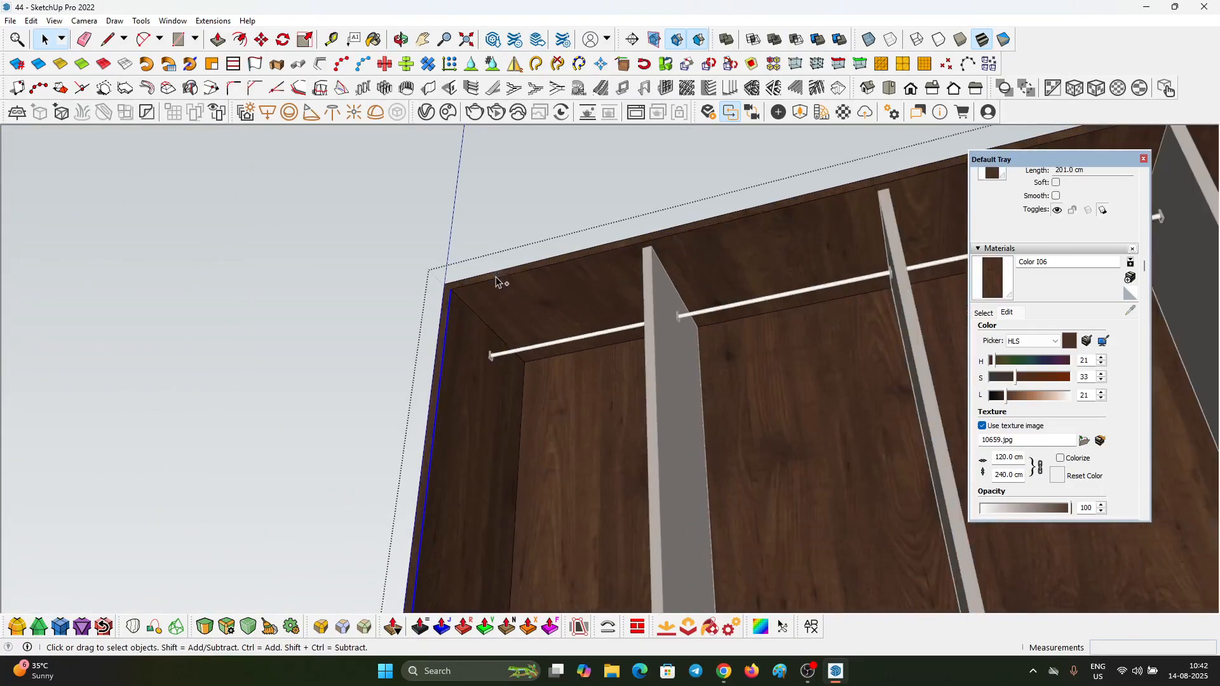
scroll(502, 283, "down", 5)
scroll(844, 260, "up", 5)
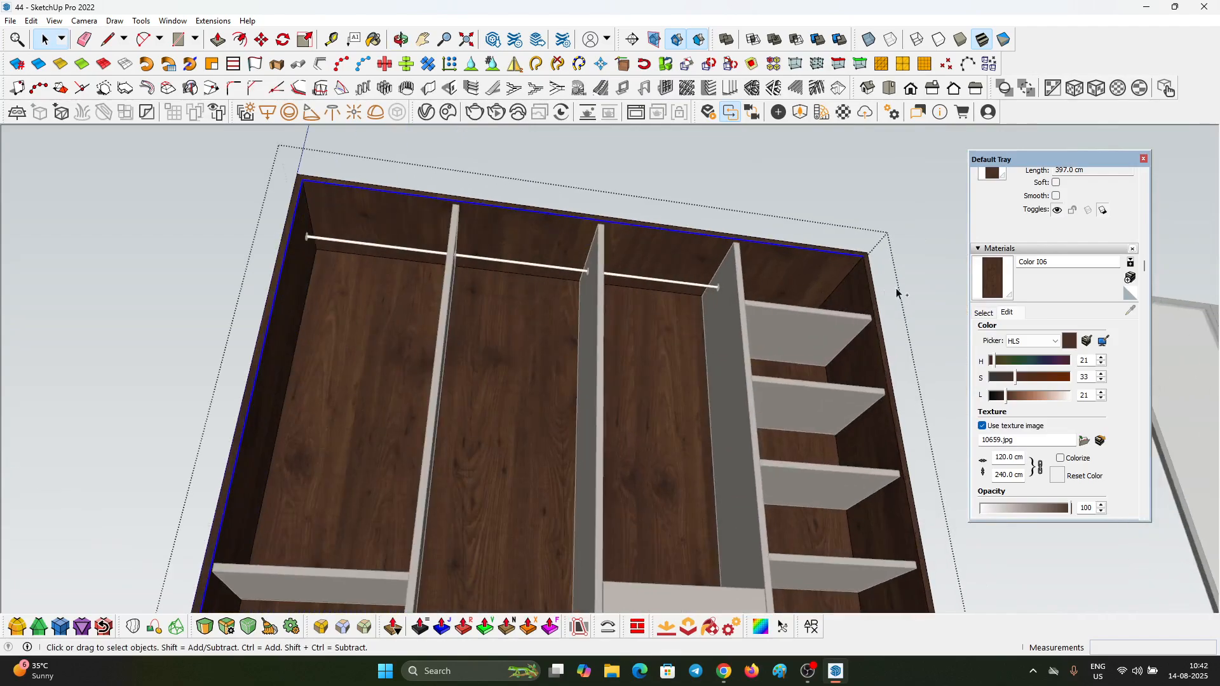
scroll(845, 260, "up", 1)
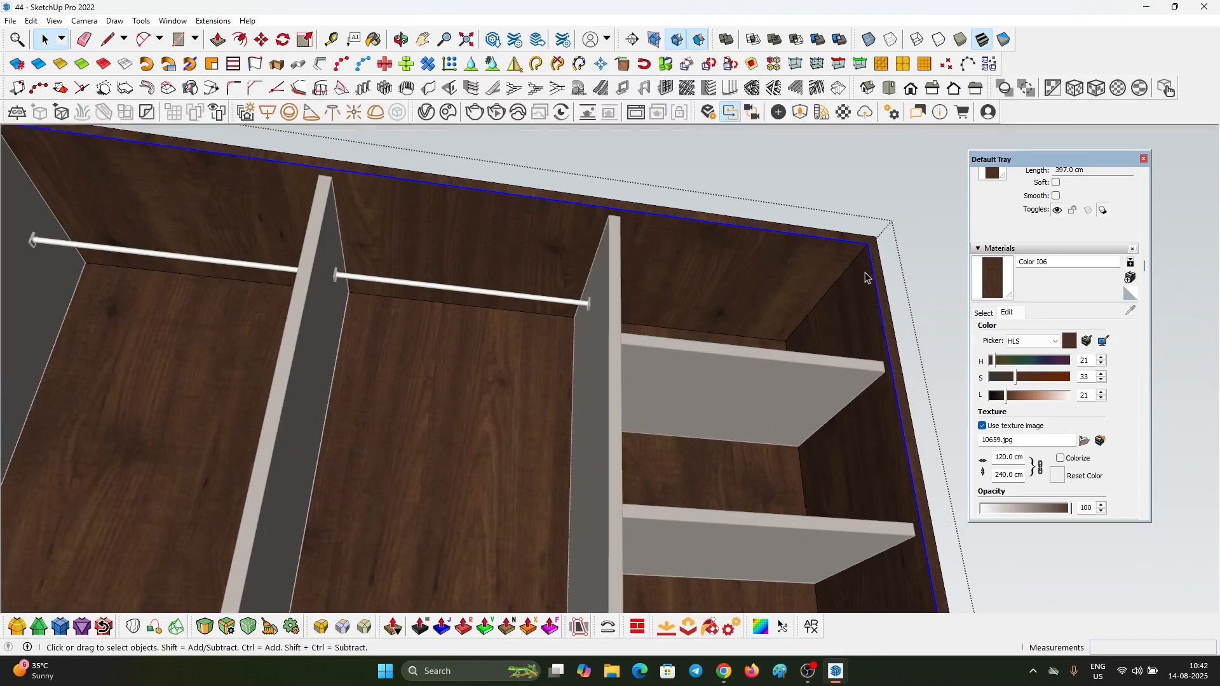
scroll(844, 324, "down", 5)
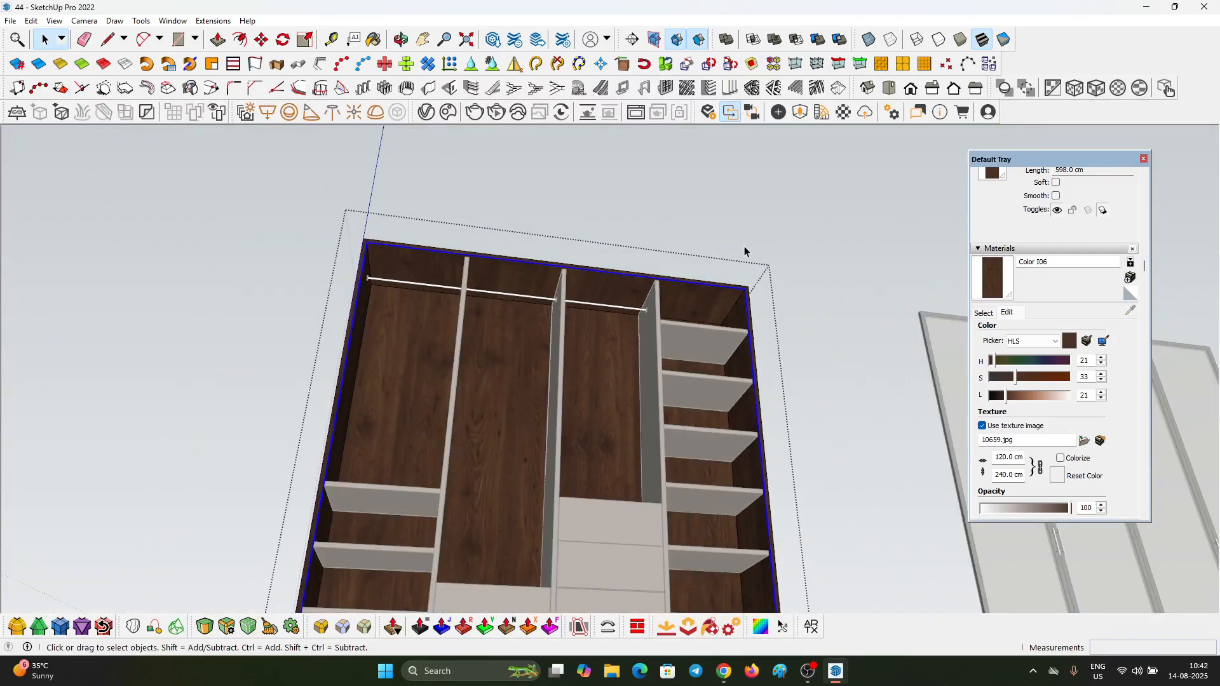
Step: Copy the selected edges about 27 cm from the carcass front toward the back panel
key("m")
scroll(774, 324, "up", 3)
scroll(610, 303, "down", 5)
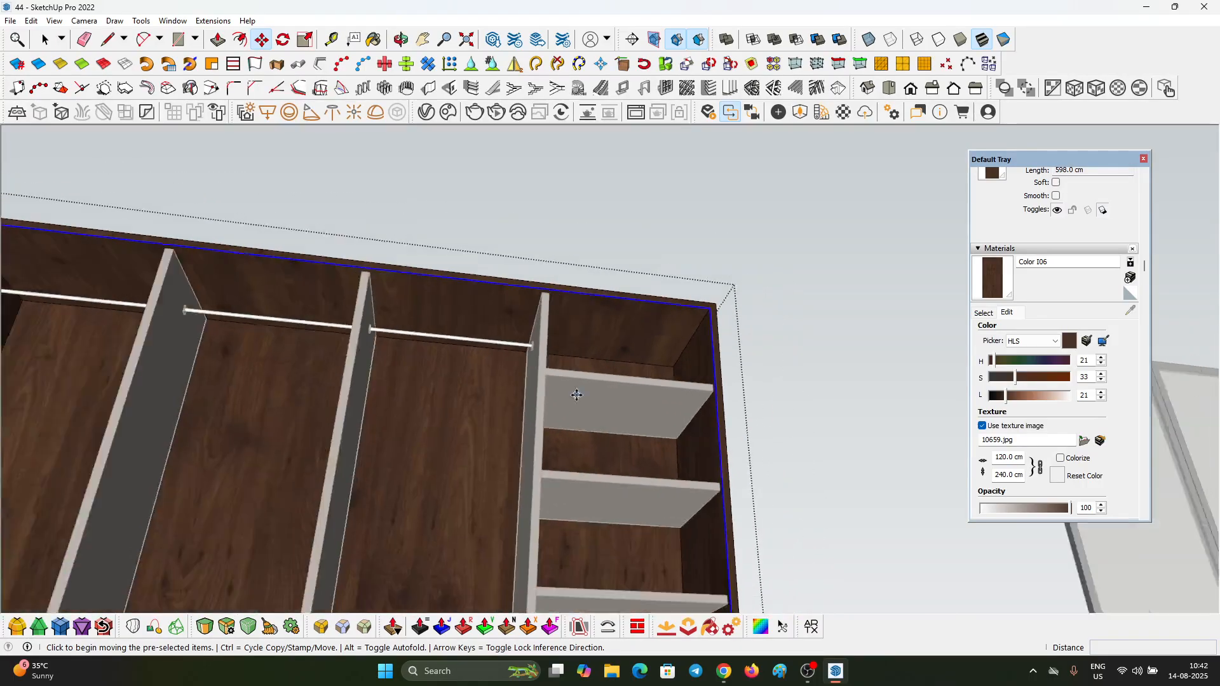
middle_click_drag(610, 304, 646, 303)
scroll(632, 352, "up", 5)
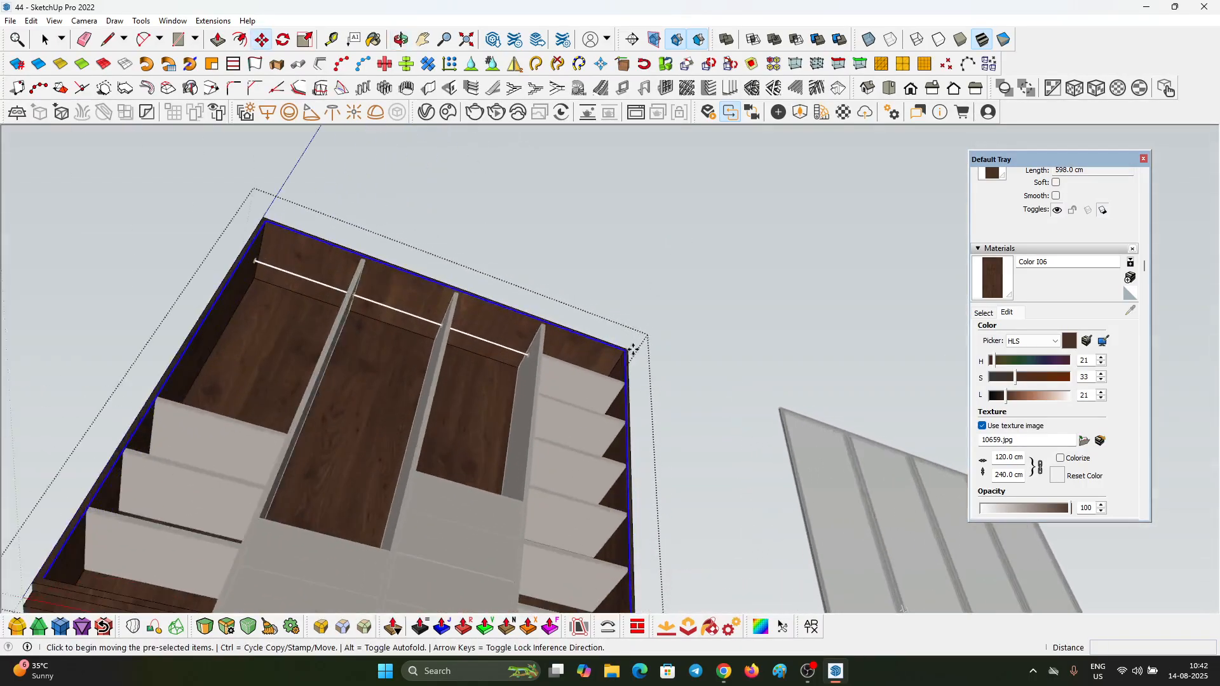
scroll(619, 349, "up", 3)
middle_click_drag(562, 378, 543, 431)
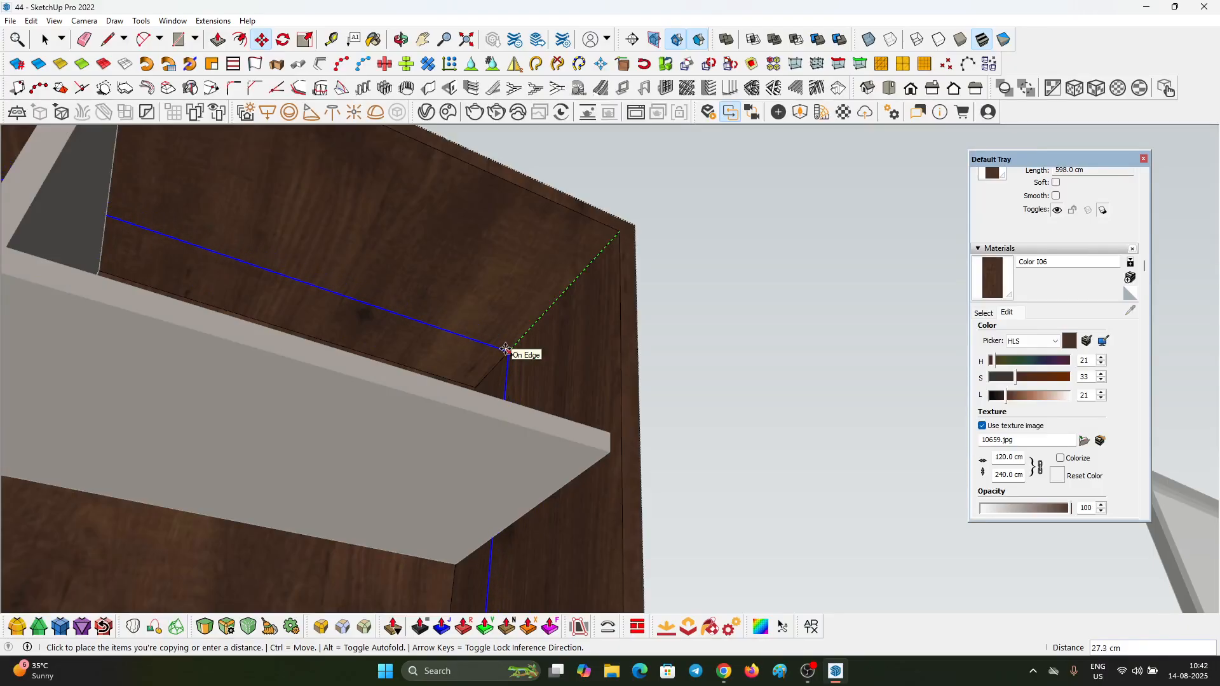
middle_click_drag(514, 342, 493, 272)
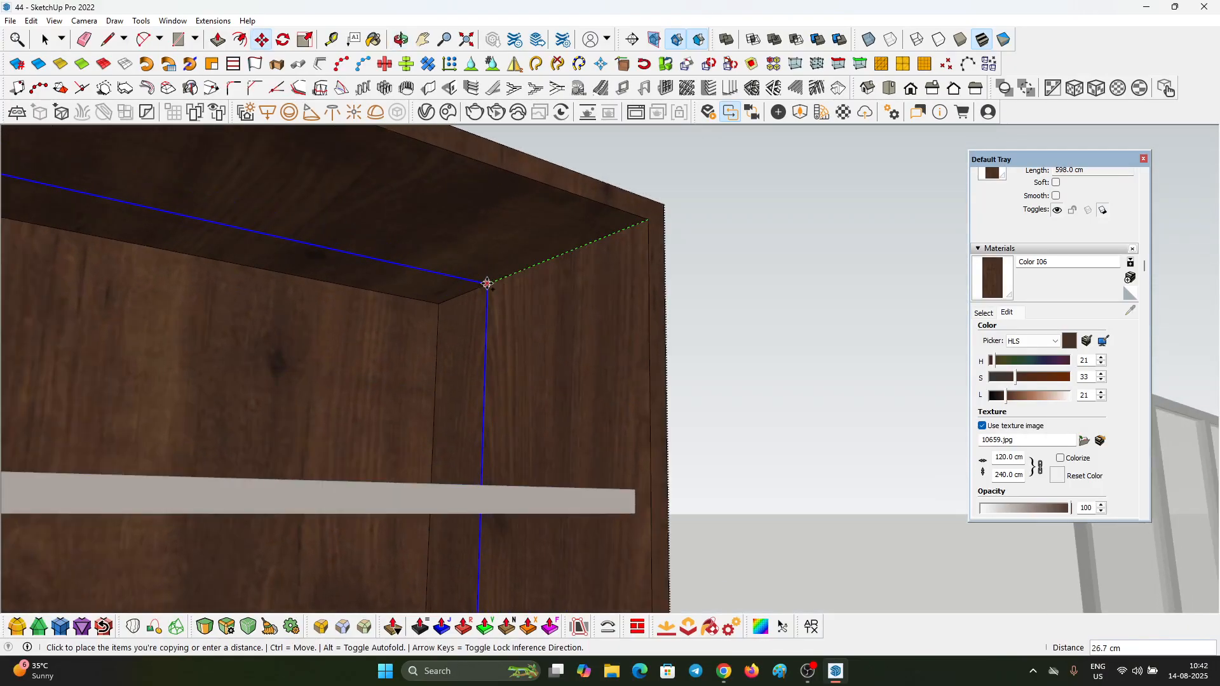
Step: Select the copied edges on the sides and top and copy them 2 cm toward the front to outline a narrow strip
scroll(553, 273, "up", 3)
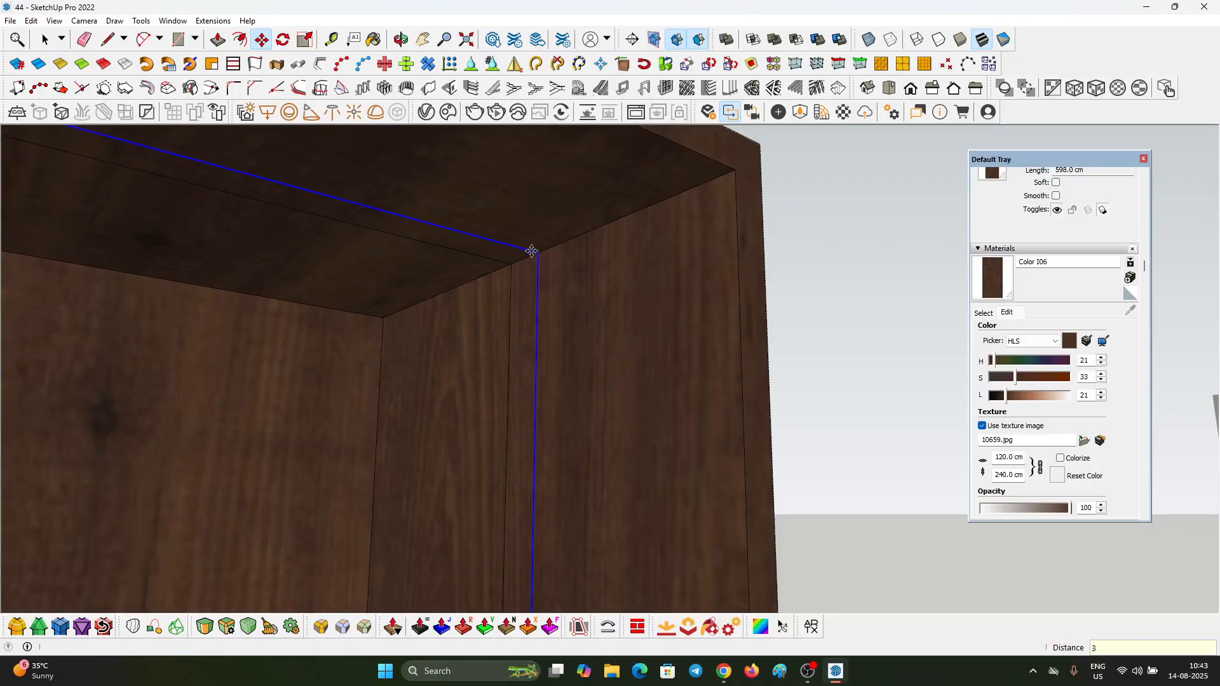
scroll(553, 288, "down", 2)
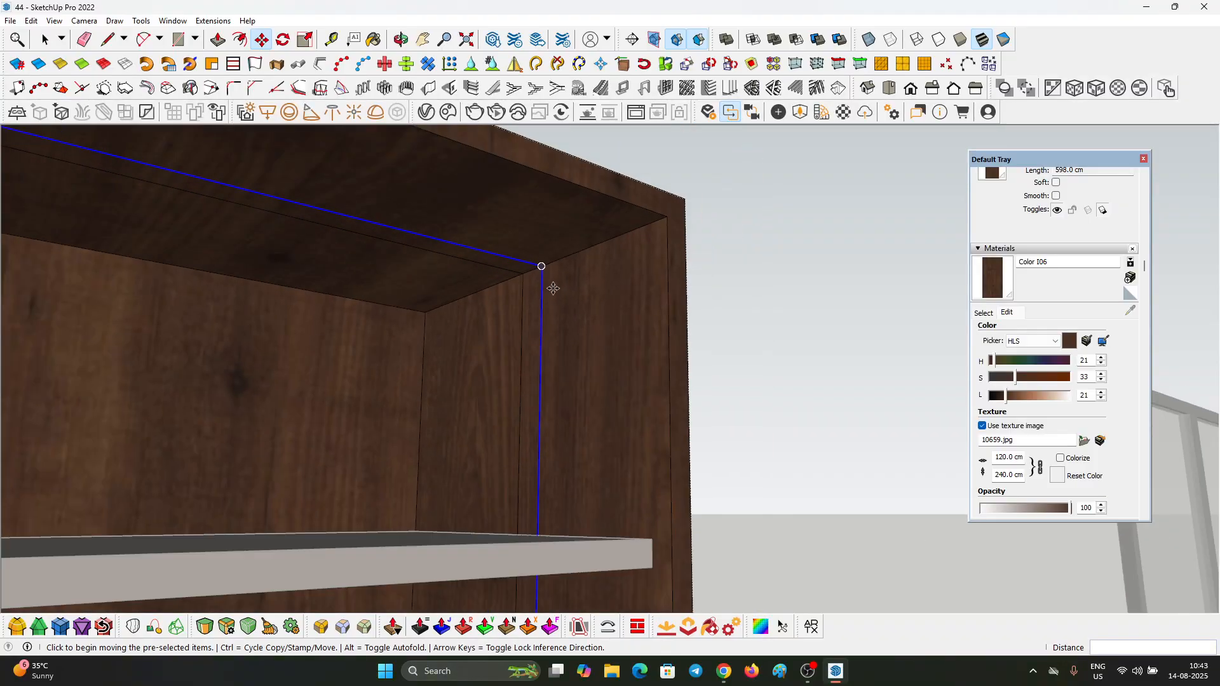
left_click(516, 277)
scroll(516, 277, "down", 8)
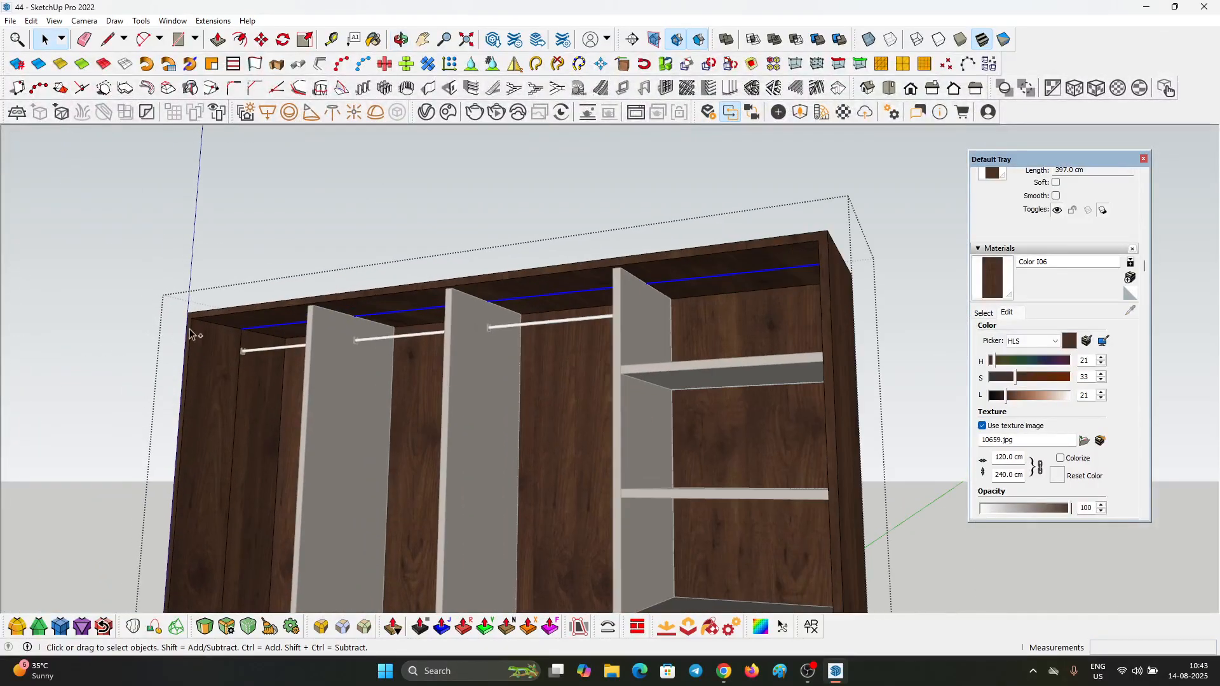
scroll(244, 345, "up", 5)
key("m")
scroll(242, 301, "up", 2)
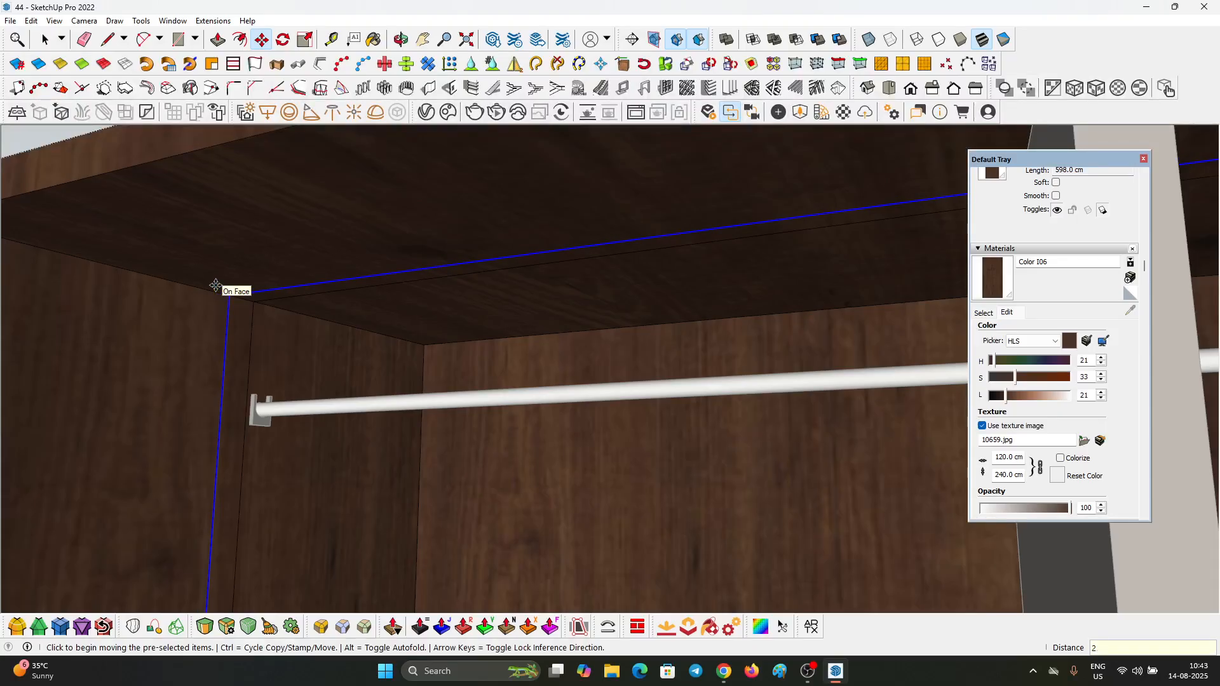
Step: Paint the narrow strip on the left side panel and under the top board with Color C04
left_click(991, 313)
scroll(1055, 444, "down", 3)
scroll(1070, 422, "up", 5)
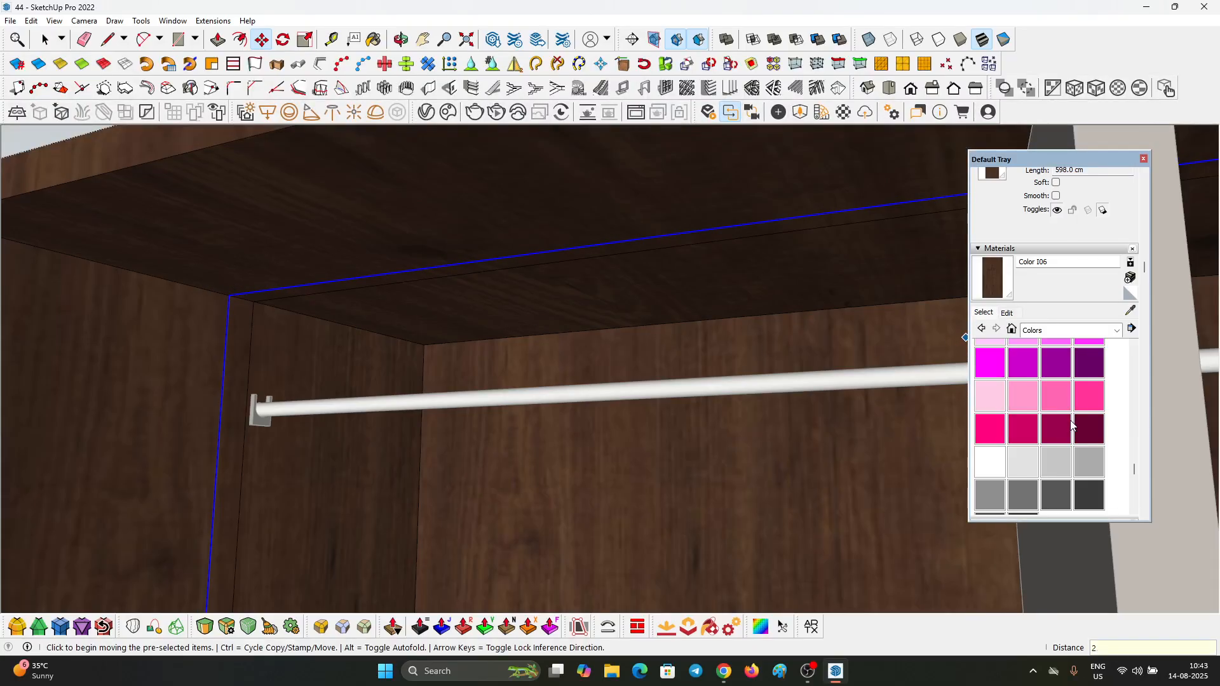
scroll(1071, 423, "up", 6)
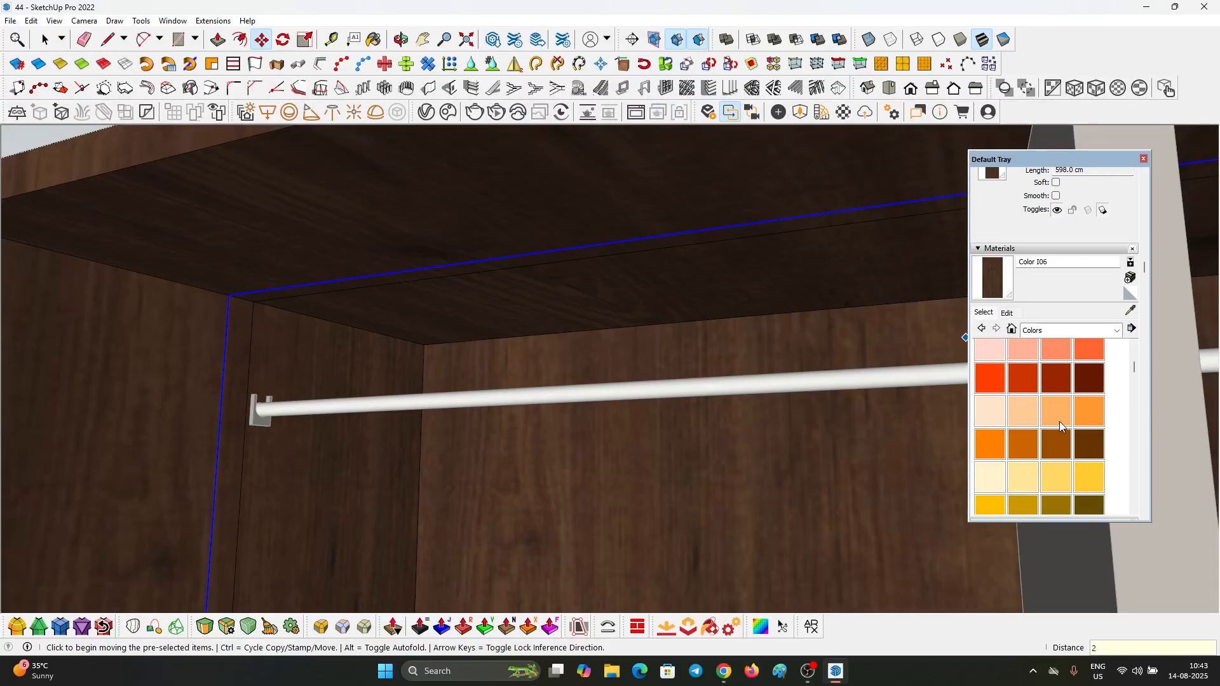
scroll(354, 280, "up", 2)
left_click(251, 318)
left_click(276, 283)
scroll(351, 235, "down", 5)
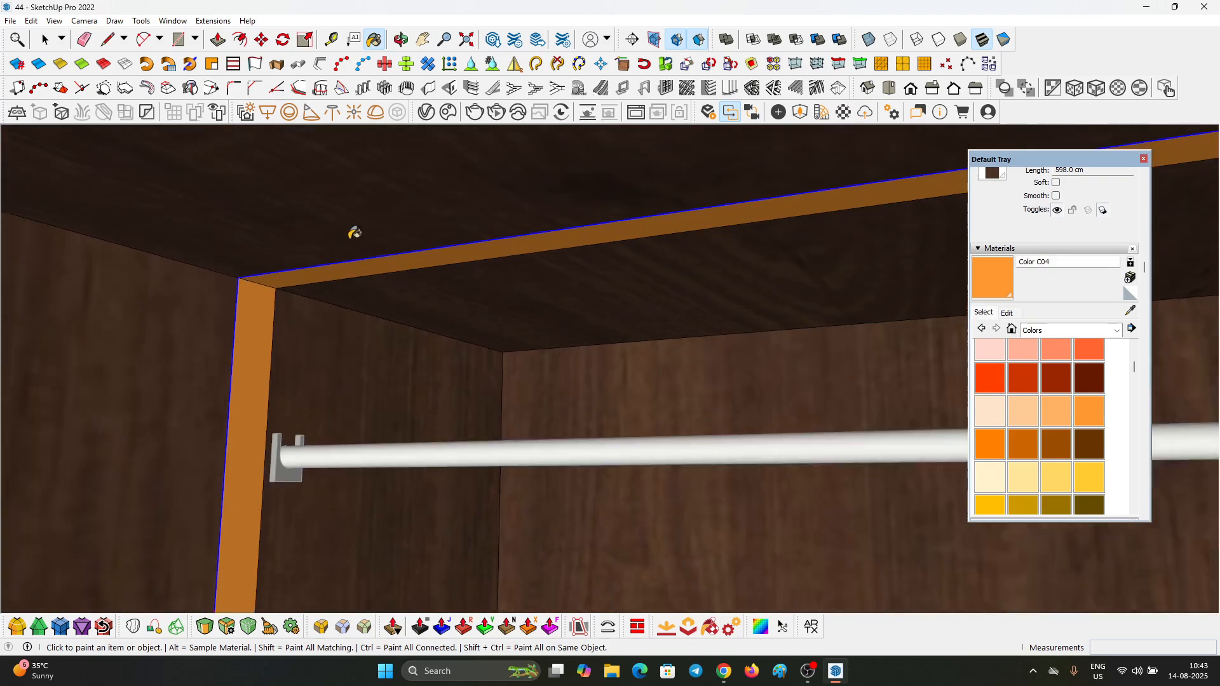
scroll(343, 219, "down", 5)
Step: Paint the matching strip on the right side panel with Color C04
middle_click_drag(307, 210, 807, 248)
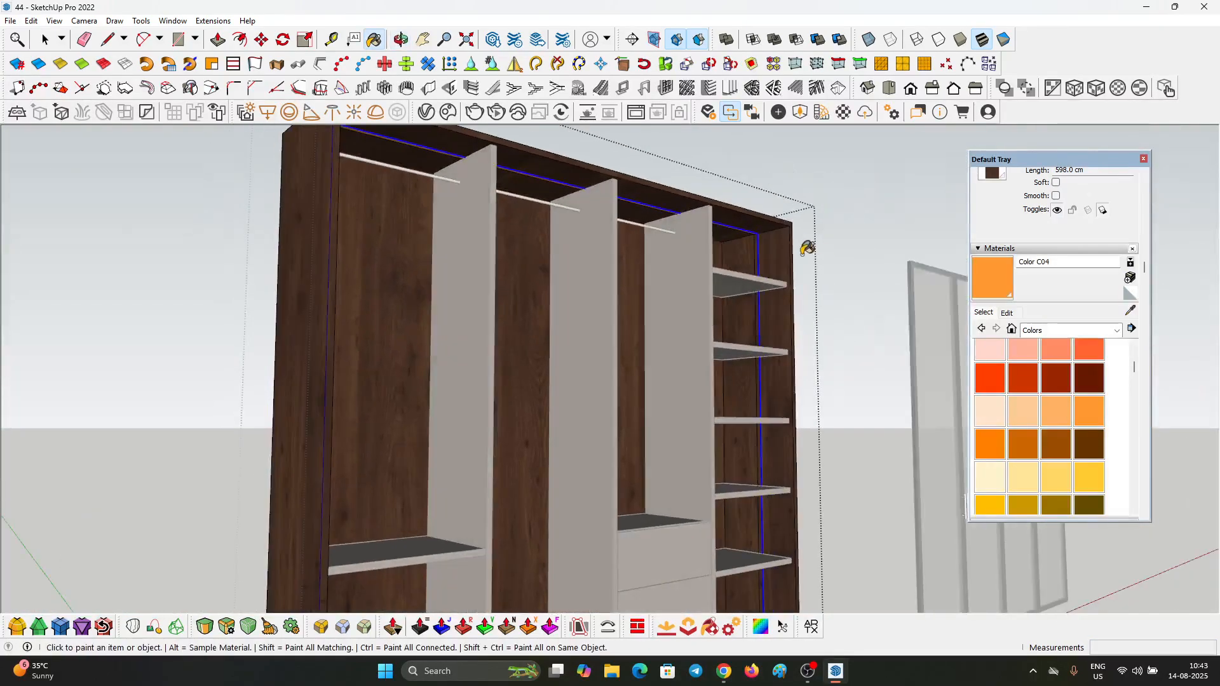
scroll(756, 226, "up", 6)
scroll(745, 222, "up", 2)
left_click(744, 211)
scroll(745, 213, "down", 5)
key("space")
key("Escape")
Step: Draw diagonal mitre lines across both upper corners of the carcass's front frame face
mouse_move(718, 238)
middle_mouse_down()
mouse_move(634, 292)
mouse_move(470, 330)
mouse_move(502, 254)
middle_mouse_up()
scroll(699, 216, "up", 5)
left_click(708, 219)
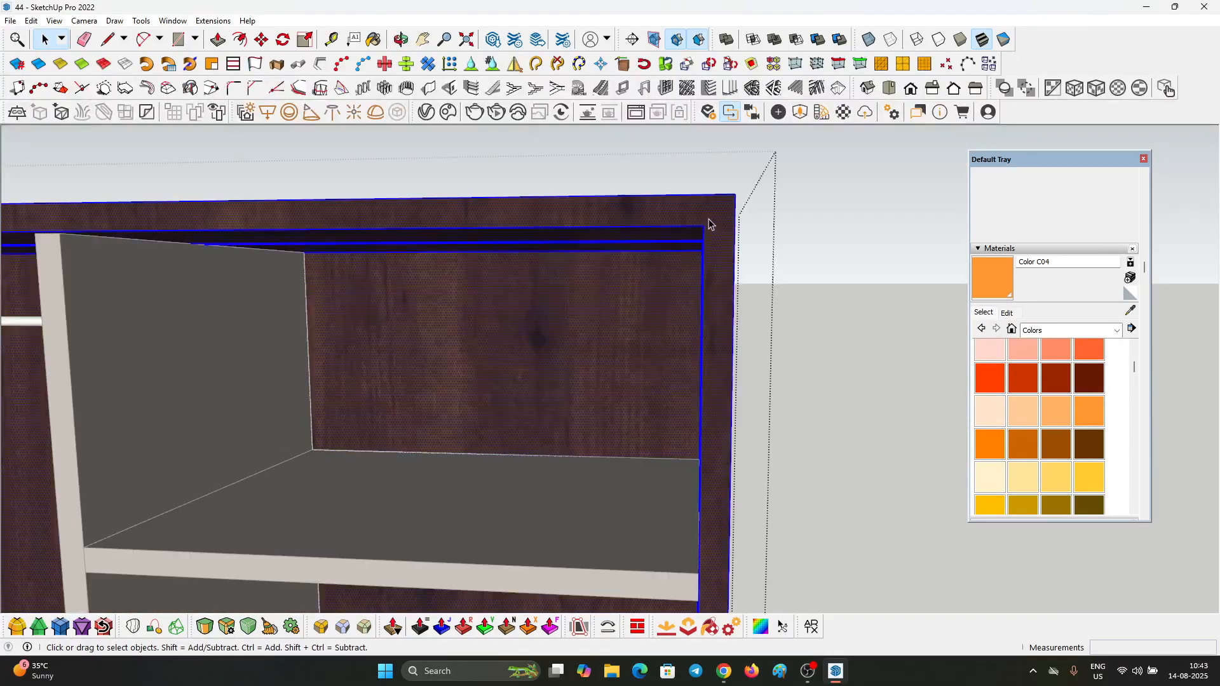
scroll(715, 213, "up", 1)
scroll(718, 210, "up", 3)
key("l")
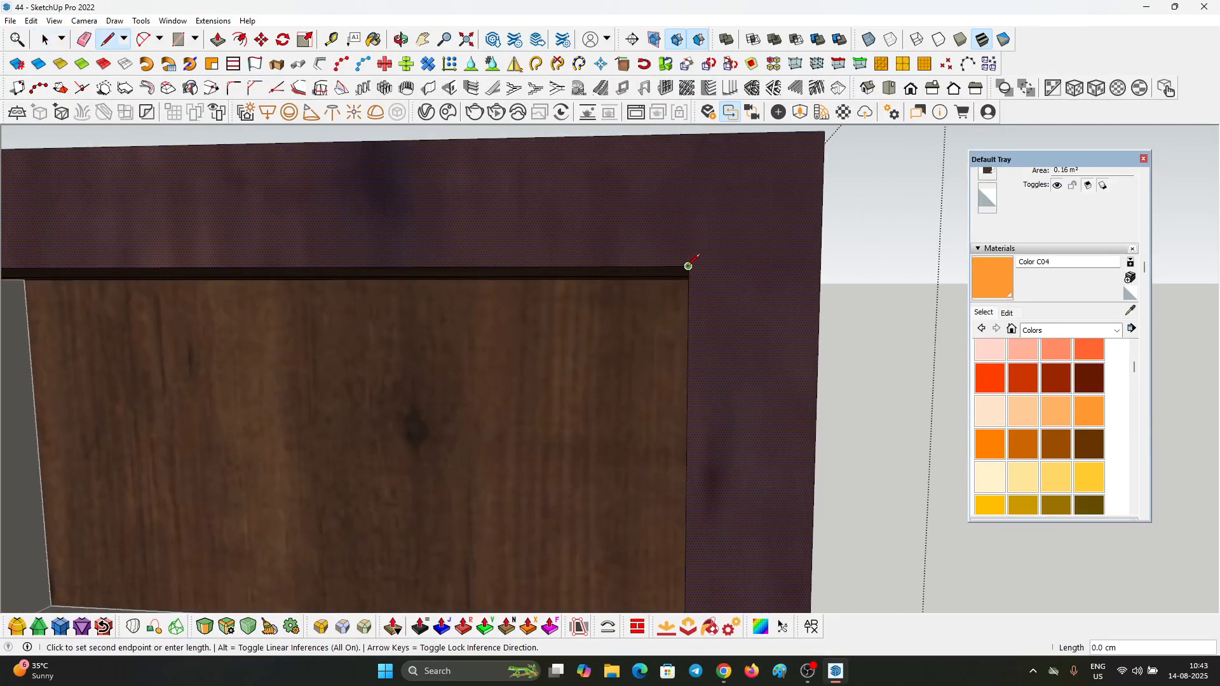
scroll(688, 317, "down", 3)
left_click(751, 248)
scroll(753, 305, "down", 8)
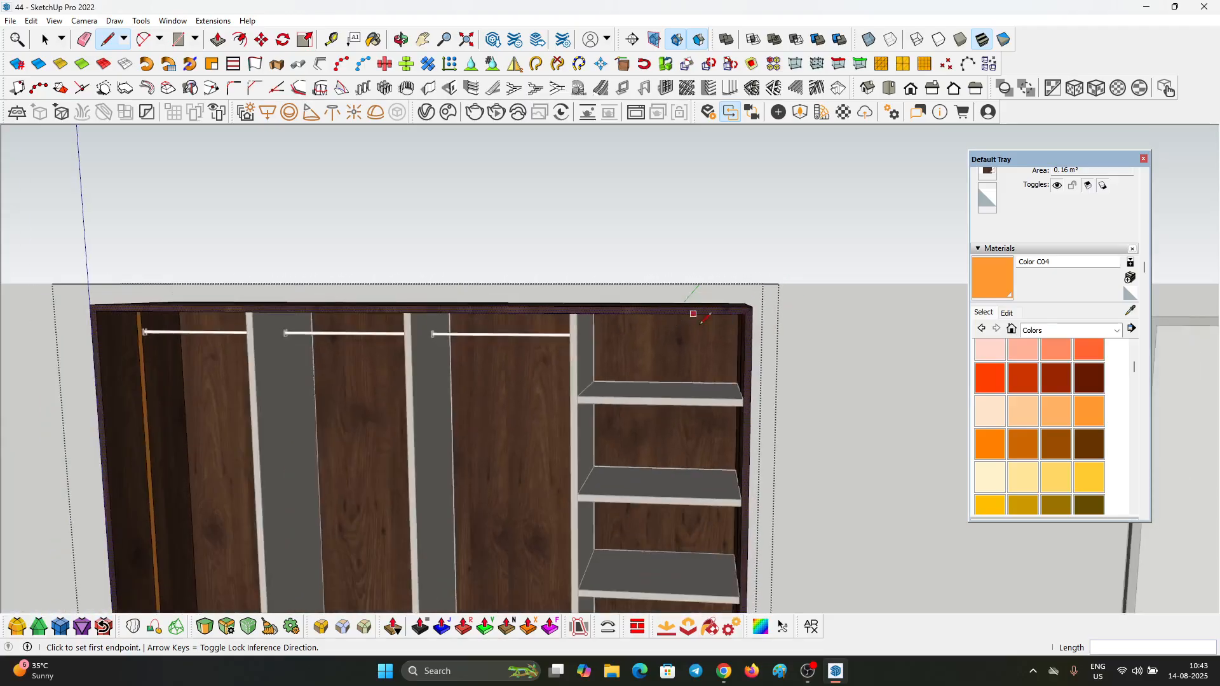
scroll(273, 297, "up", 5)
left_click(271, 307)
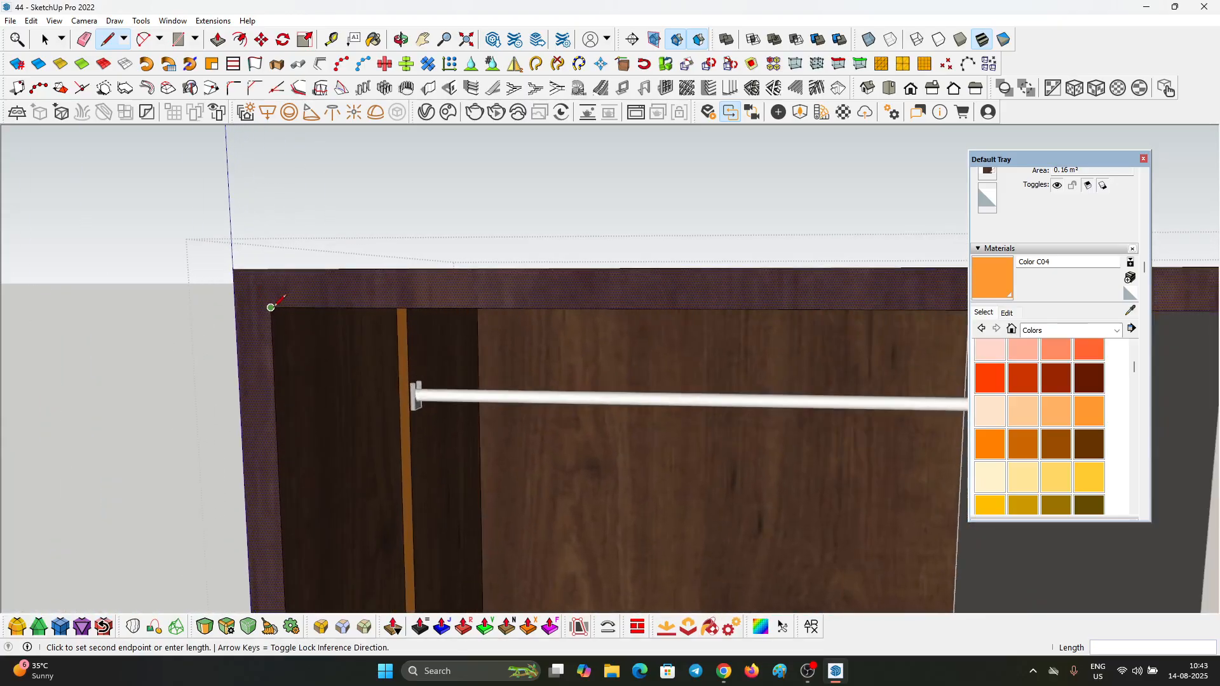
scroll(256, 246, "down", 10)
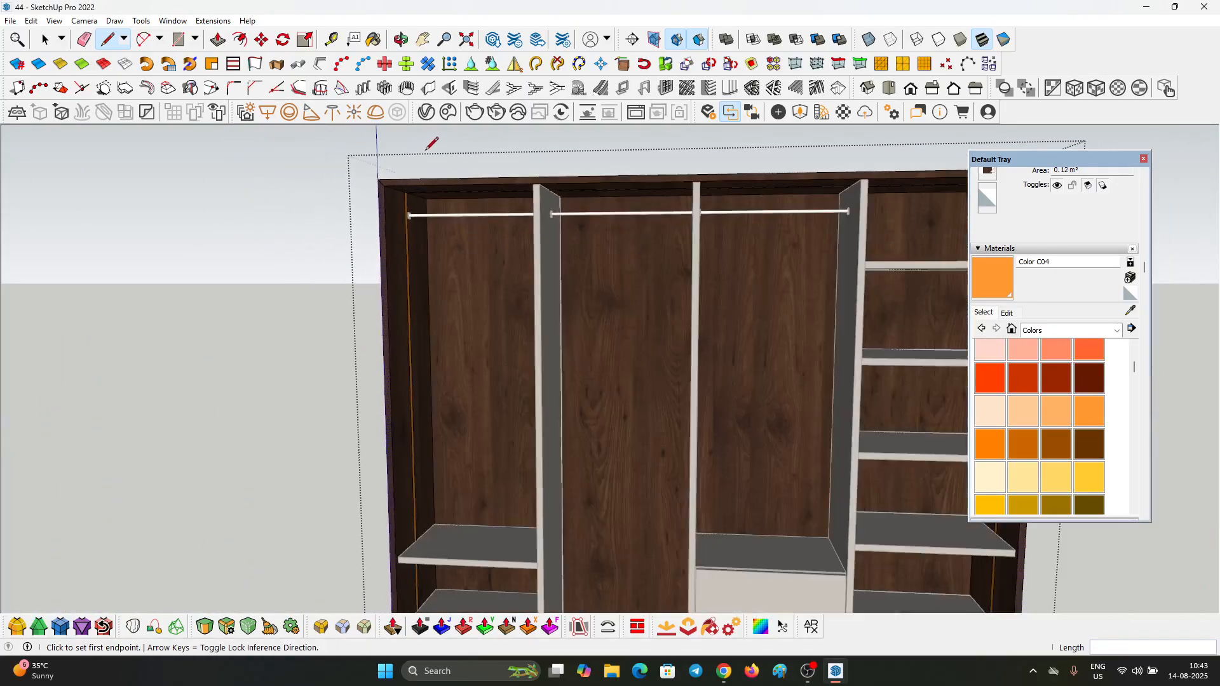
Step: Draw diagonal mitre lines across both lower corners of the carcass's front frame face
scroll(699, 533, "up", 10)
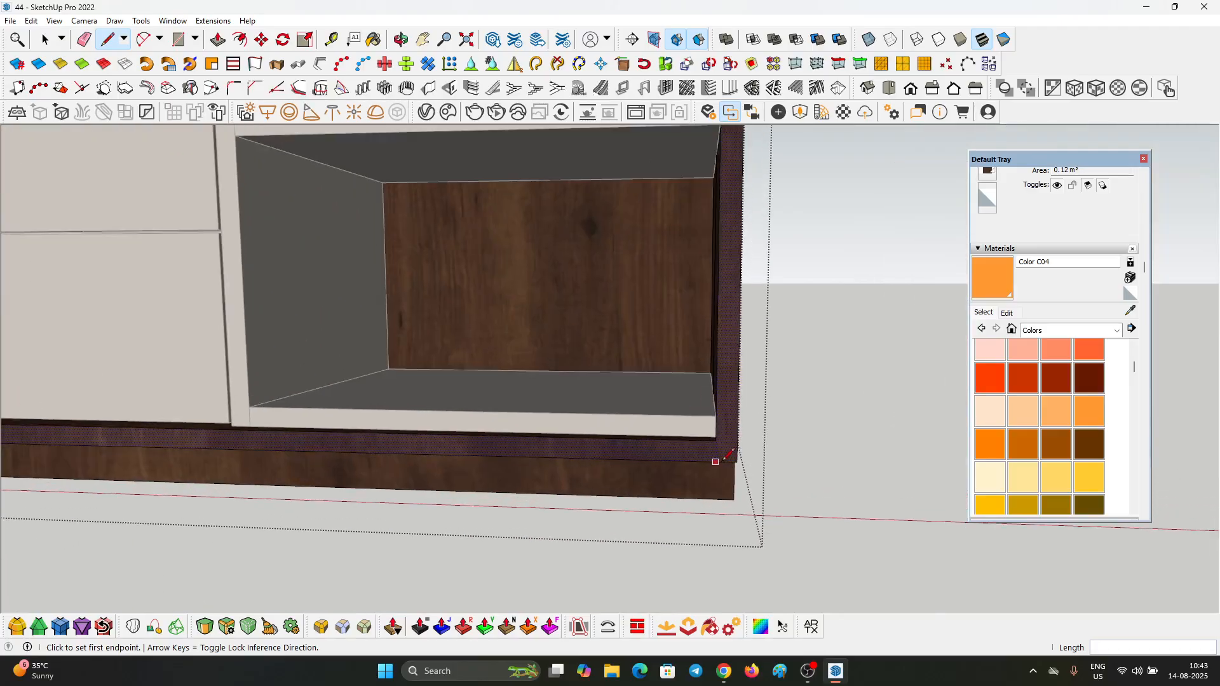
left_click(763, 476)
scroll(763, 476, "down", 10)
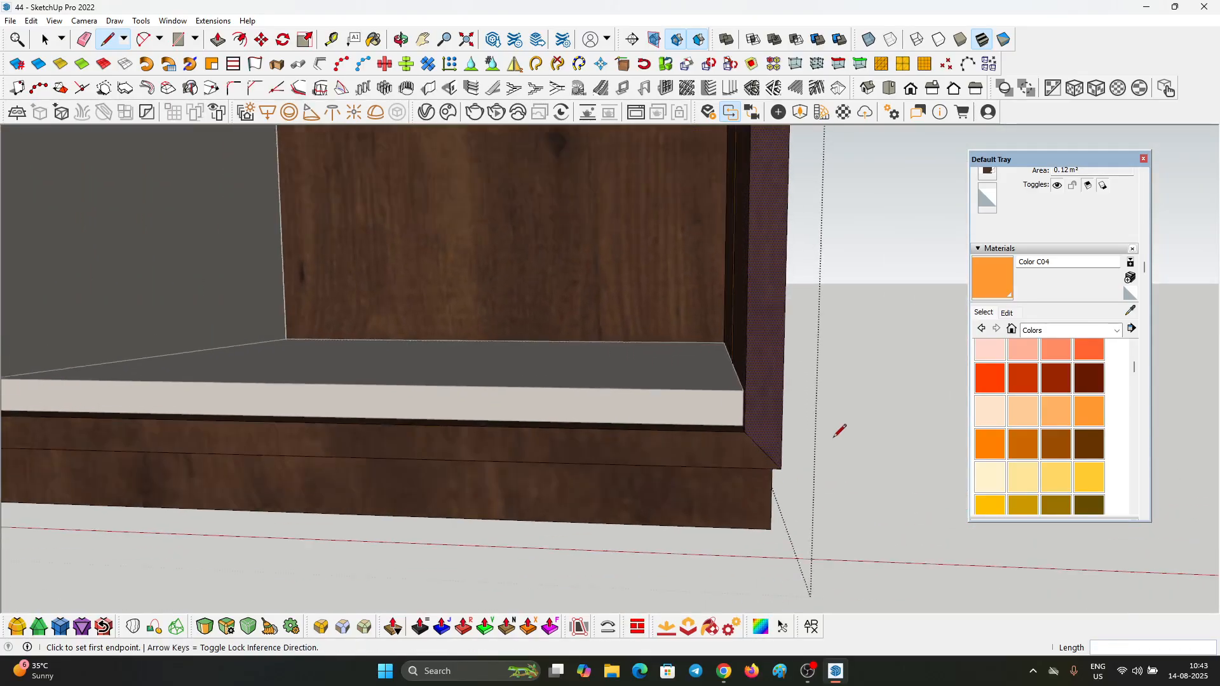
scroll(387, 423, "up", 10)
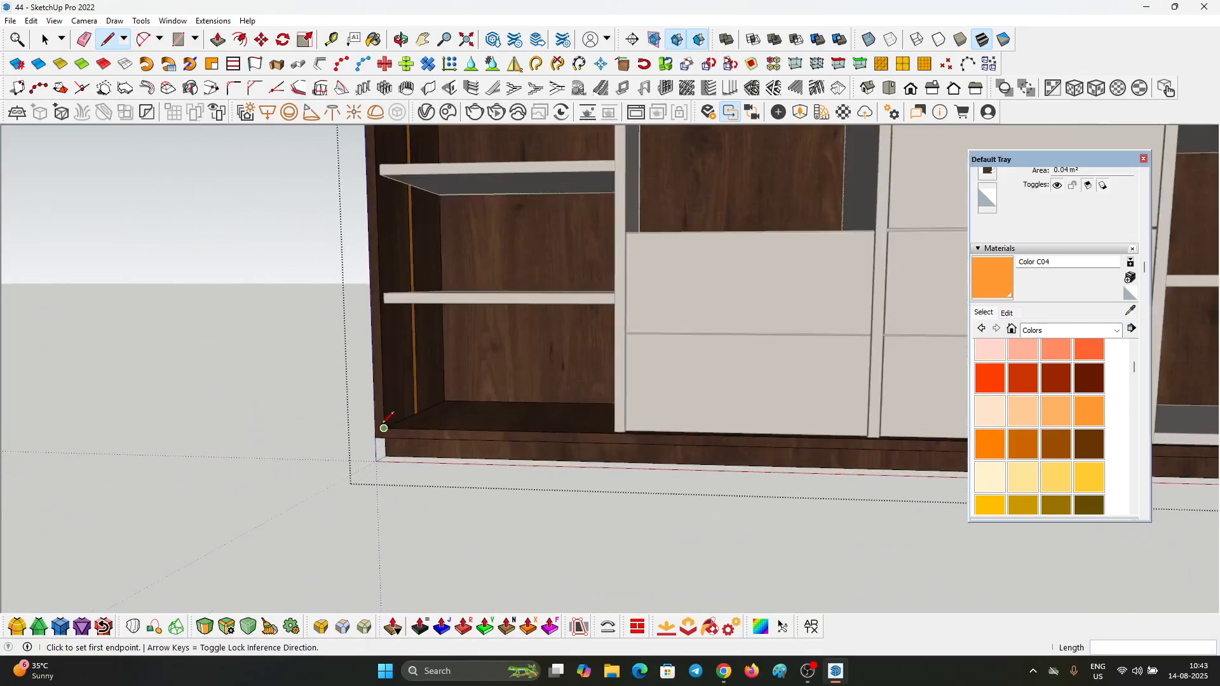
left_click(412, 422)
Step: Rotate the wood texture on the front face of the carcass's bottom board so the grain runs lengthwise
key("space")
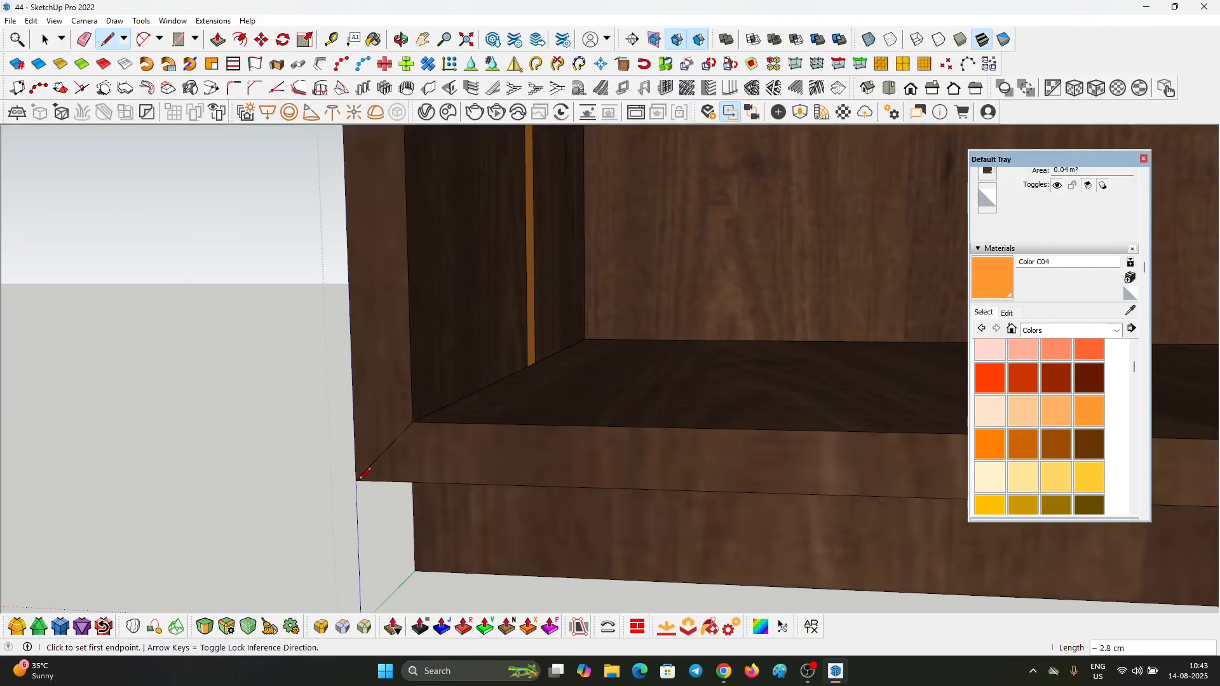
right_click(518, 453)
mouse_move(580, 315)
left_click(690, 319)
right_click(619, 481)
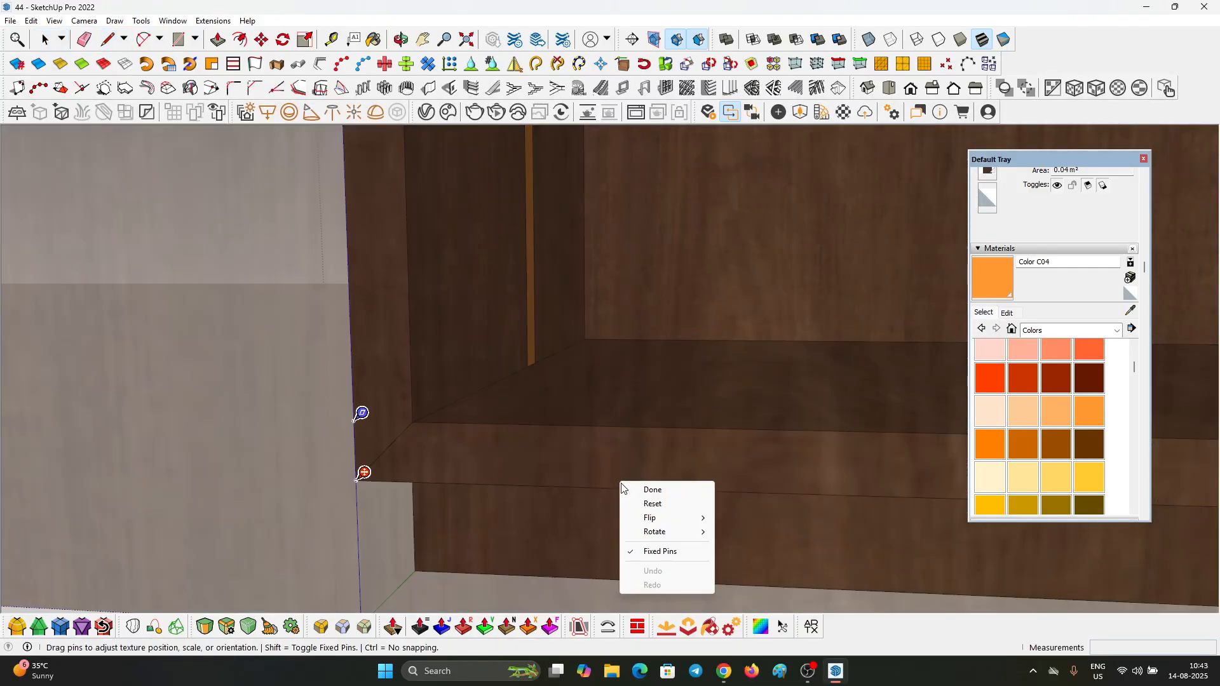
mouse_move(668, 535)
left_click(737, 531)
left_click(350, 433)
scroll(351, 433, "down", 5)
Step: Sample the wood material from the bottom of the carcass and apply its lengthwise grain to the top board and its front edge
key("b")
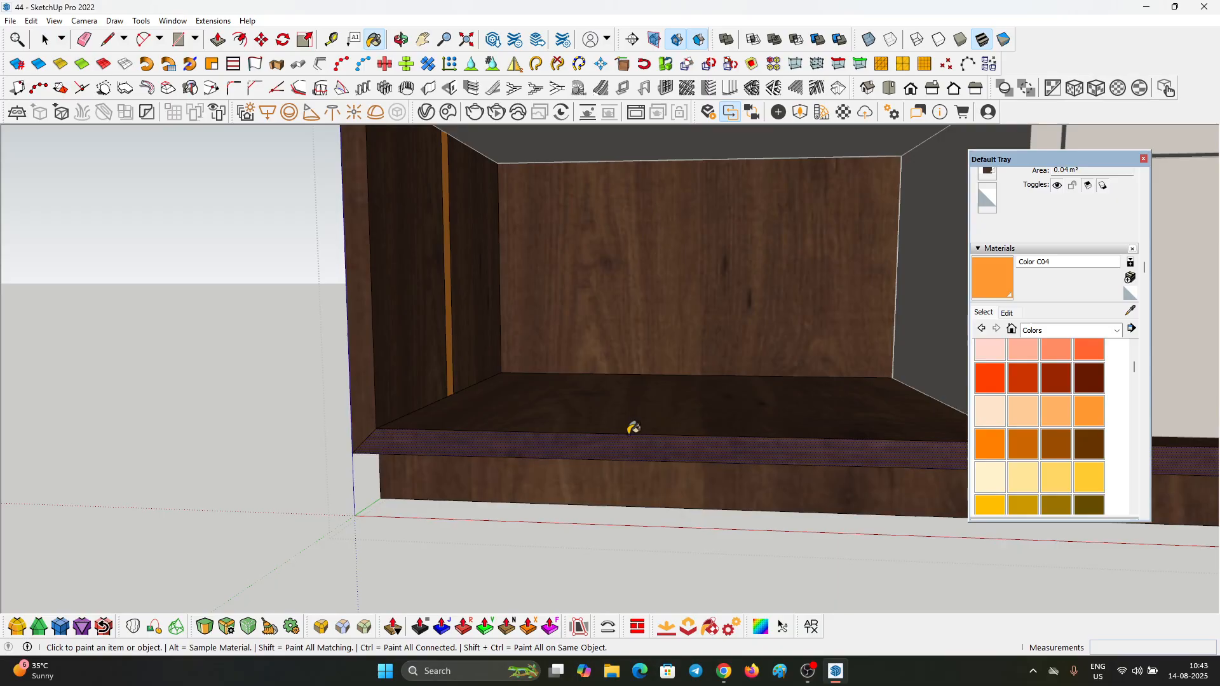
scroll(623, 444, "up", 2)
left_click(625, 408, "alt")
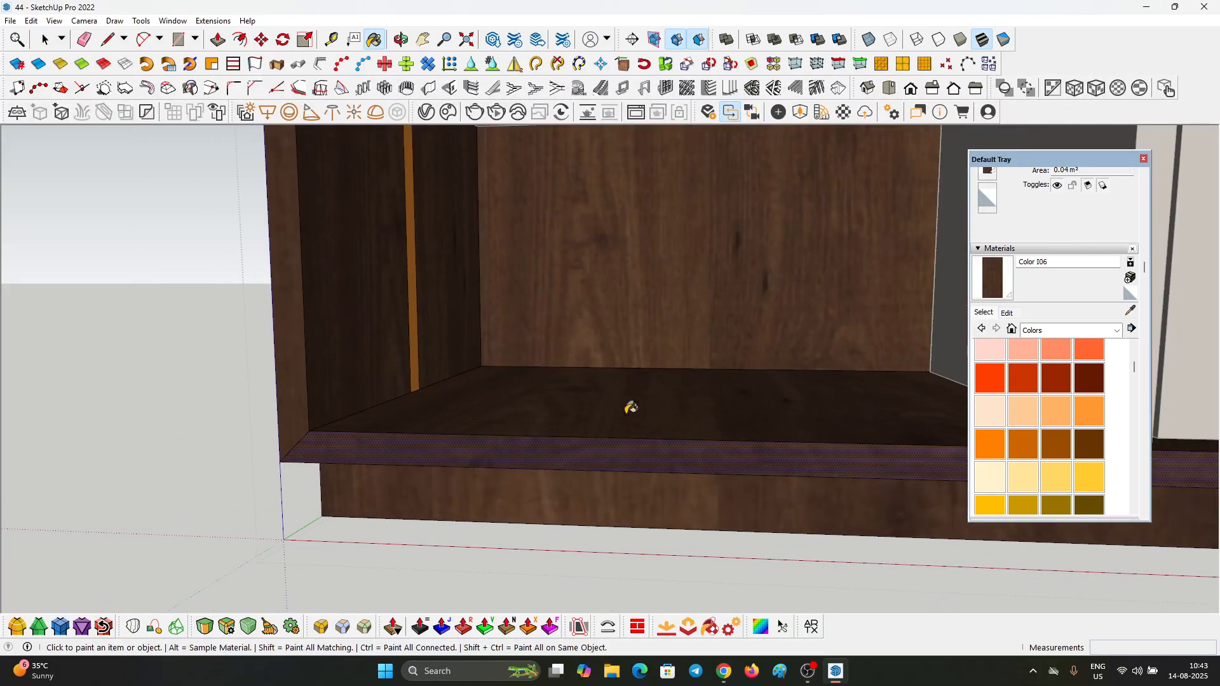
scroll(512, 463, "down", 3)
middle_click_drag(512, 463, 705, 306)
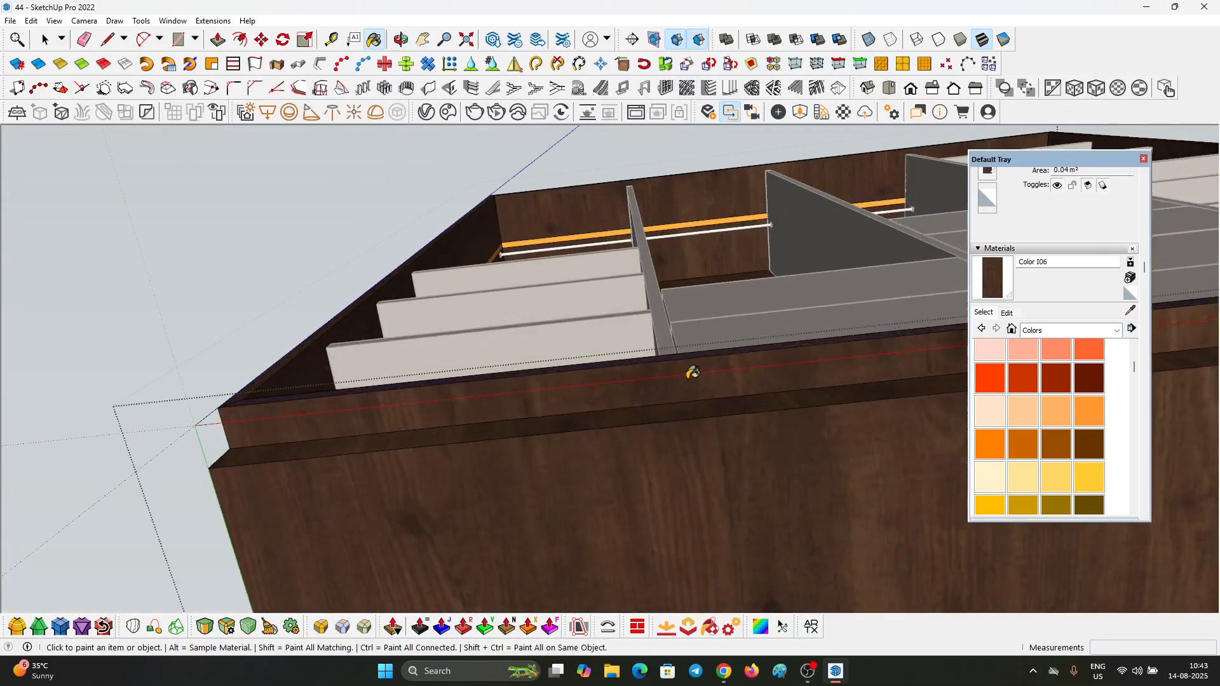
middle_click_drag(710, 399, 676, 561)
scroll(669, 305, "down", 5)
scroll(655, 215, "up", 4)
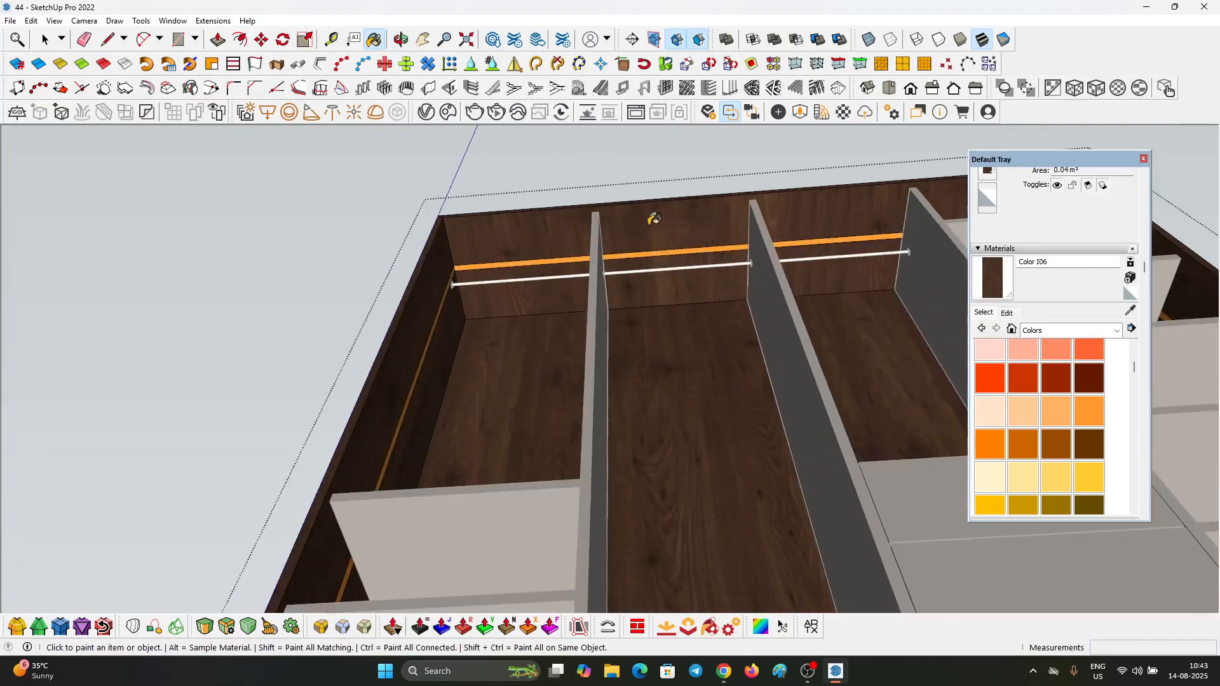
scroll(647, 202, "up", 3)
scroll(661, 355, "up", 3)
scroll(655, 361, "down", 2)
middle_click_drag(640, 363, 668, 520)
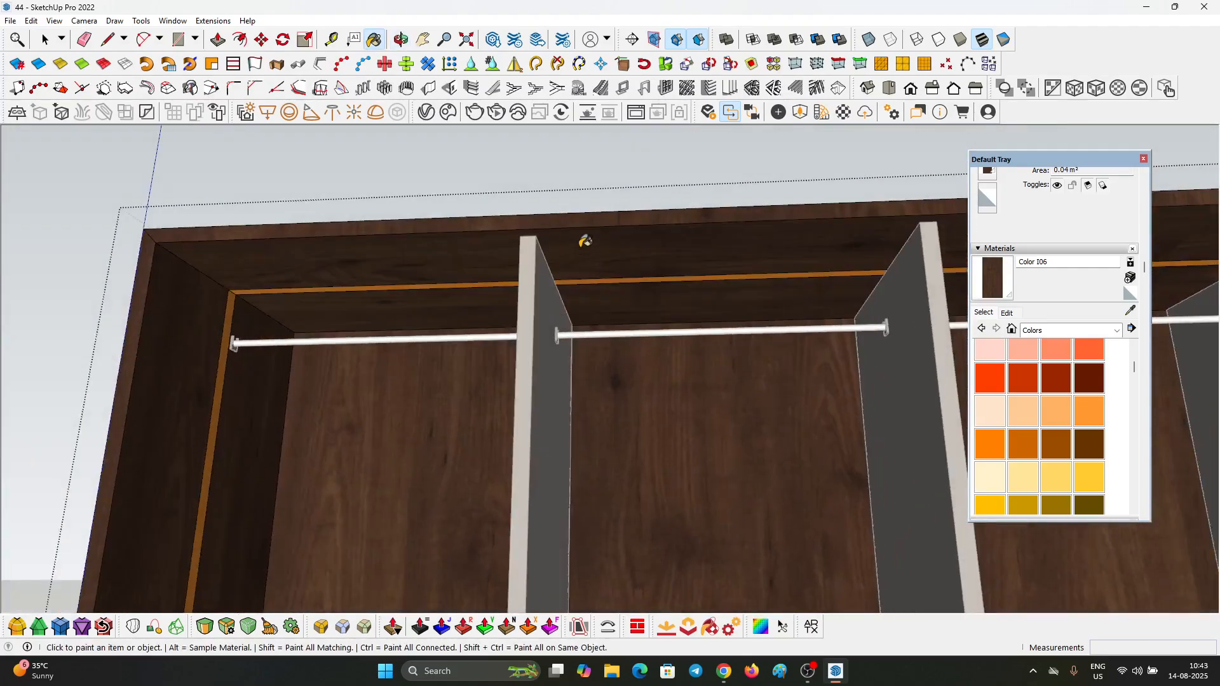
scroll(585, 241, "down", 8)
key("space")
scroll(569, 322, "down", 3)
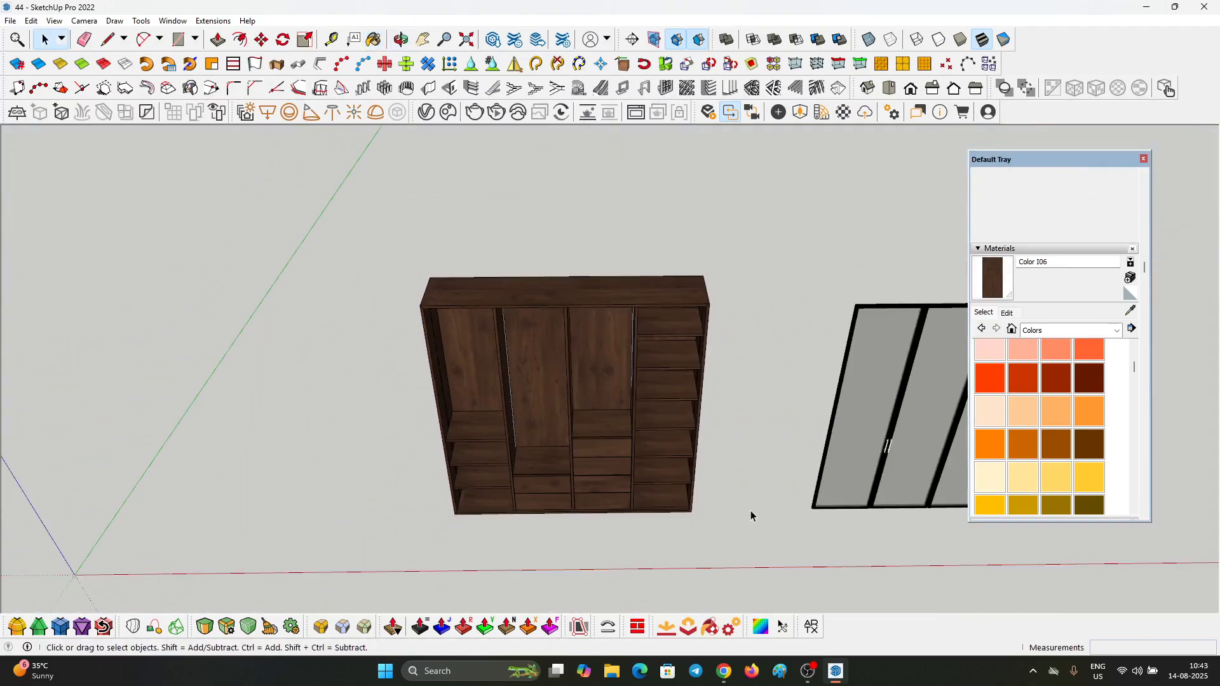
Step: Examine the textured wardrobe carcass, its shelves, drawers and orange strip from the front, the side and below
middle_click_drag(750, 516, 591, 238)
scroll(622, 245, "up", 1)
scroll(626, 250, "down", 2)
scroll(665, 488, "up", 3)
middle_click_drag(666, 490, 659, 292)
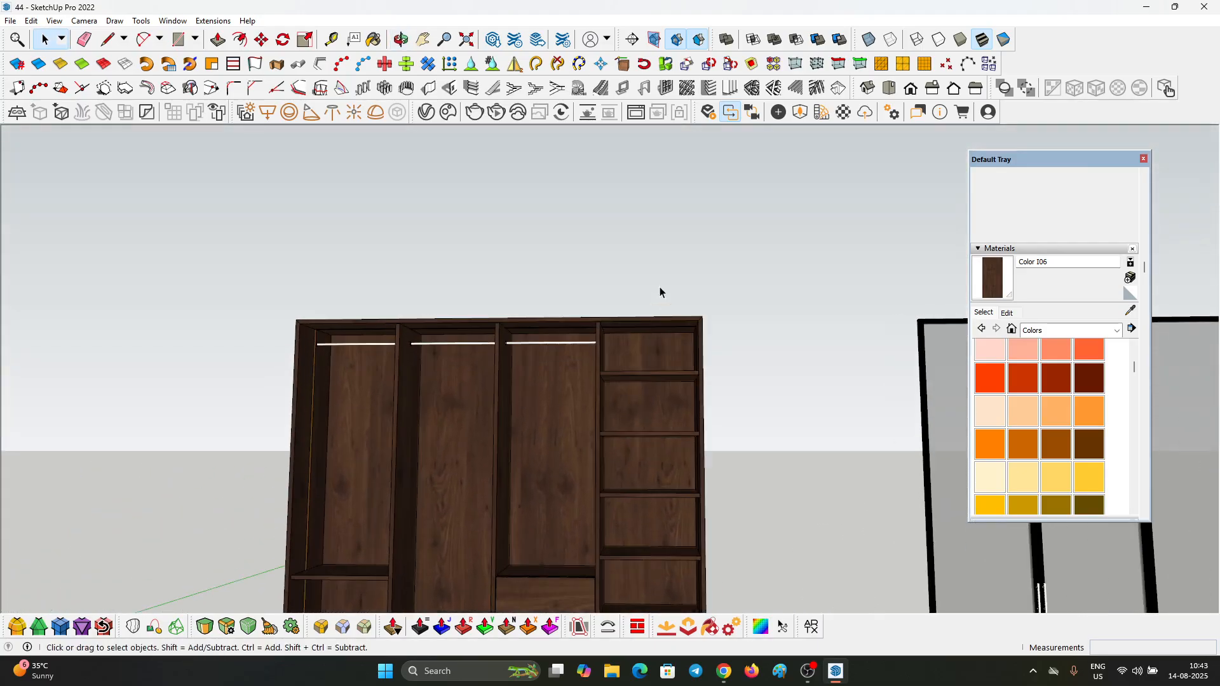
scroll(648, 318, "down", 3)
middle_click_drag(634, 349, 626, 381)
scroll(550, 327, "up", 3)
middle_click_drag(550, 326, 459, 411)
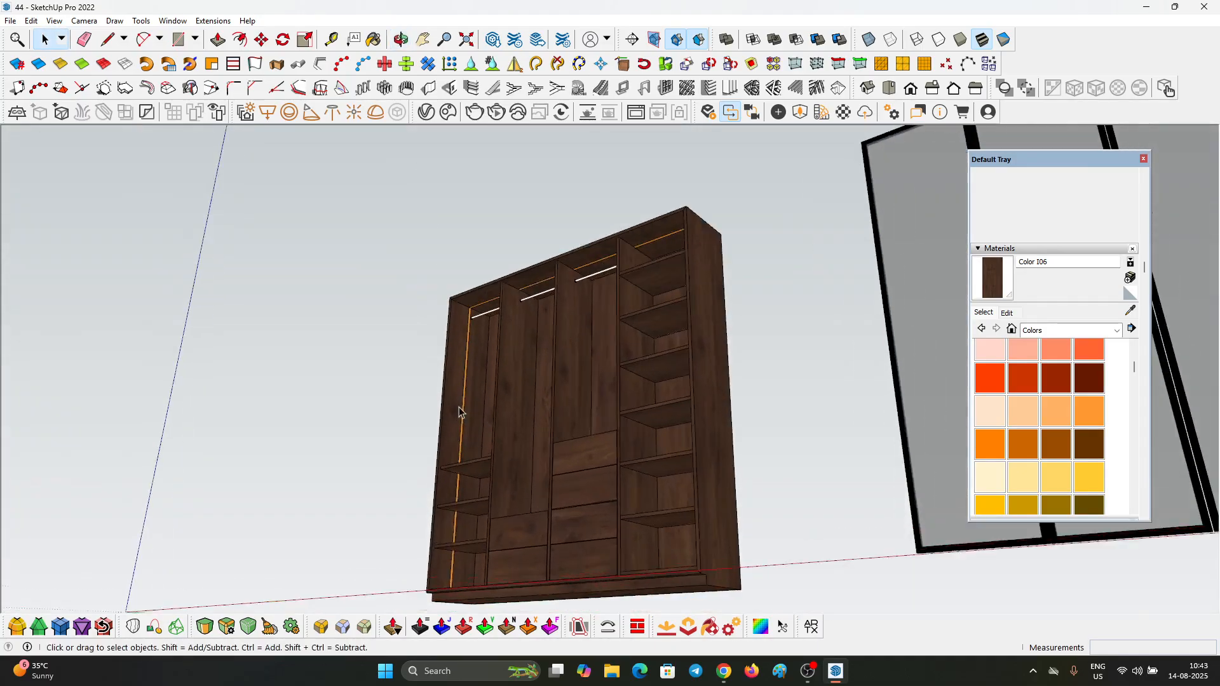
scroll(459, 412, "up", 2)
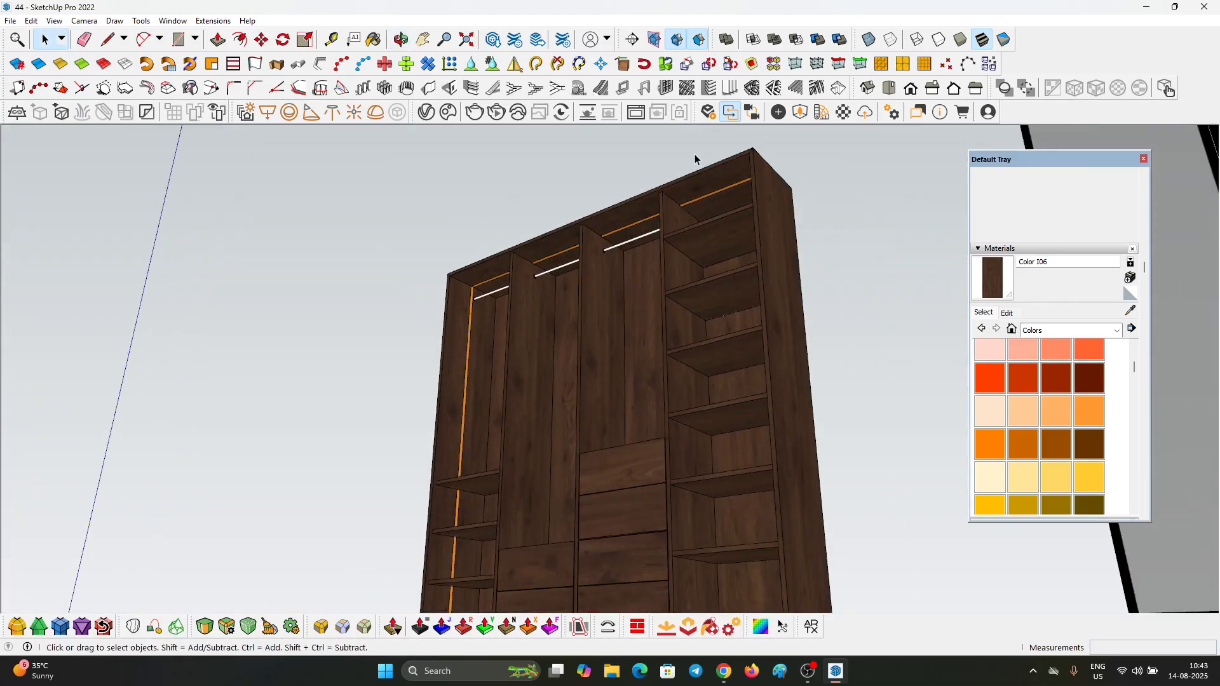
middle_click_drag(694, 158, 676, 148)
left_click(778, 112)
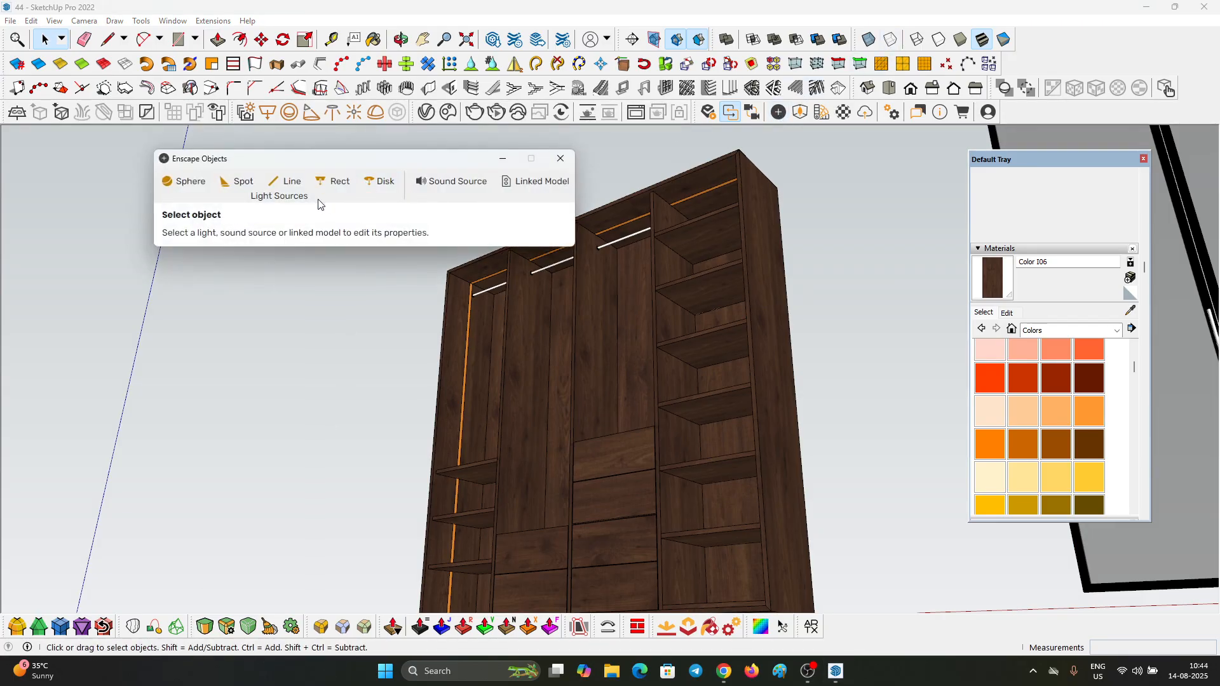
left_click(333, 183)
scroll(616, 474, "down", 4)
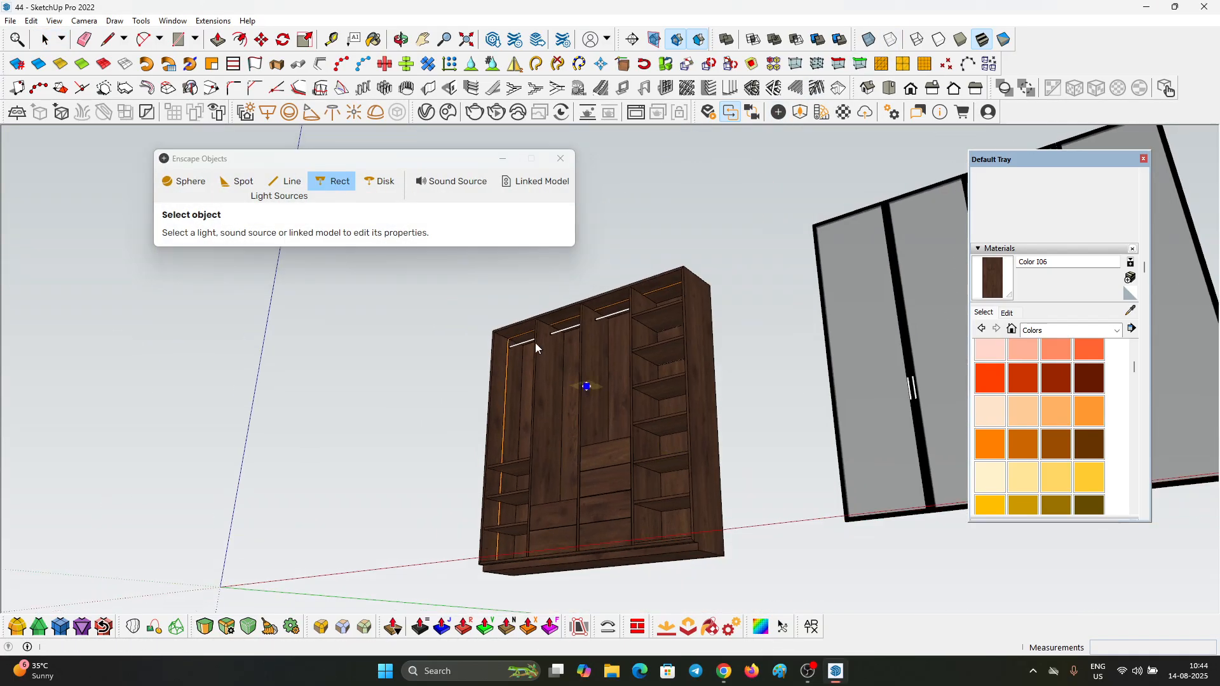
left_click(568, 165)
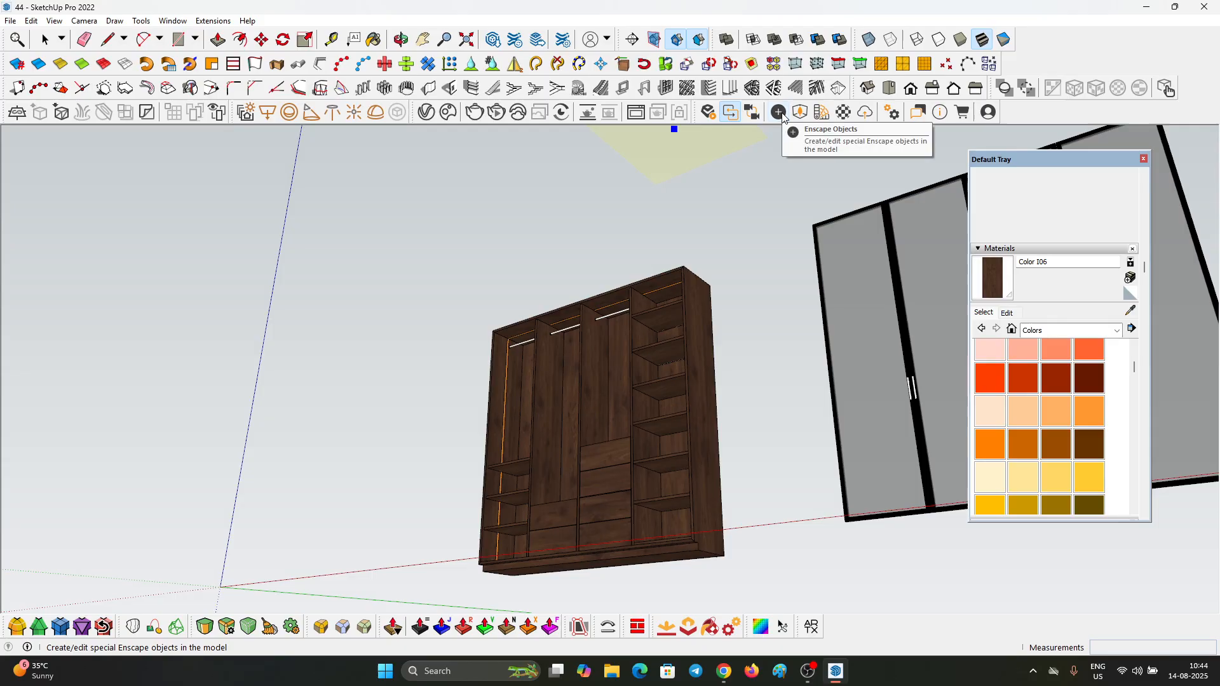
Step: Place an Enscape rectangular light at the carcass's upper left front corner and set its length to 0.010 m
left_click(779, 113)
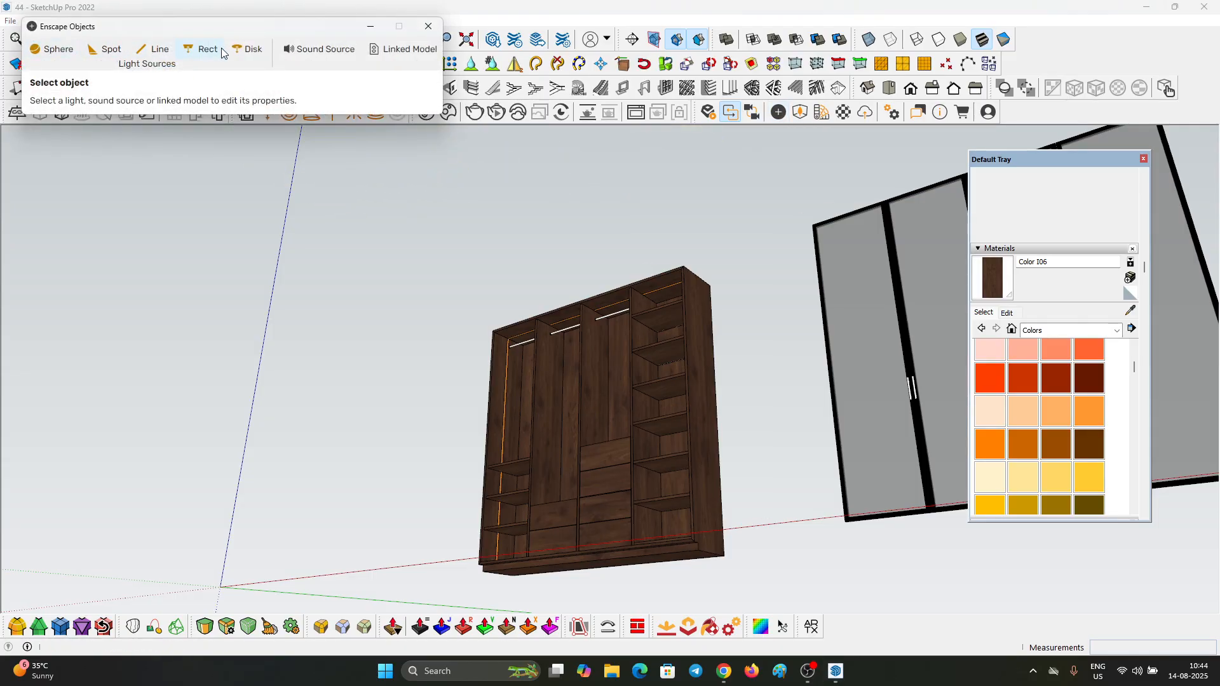
scroll(503, 343, "up", 10)
left_click(489, 301)
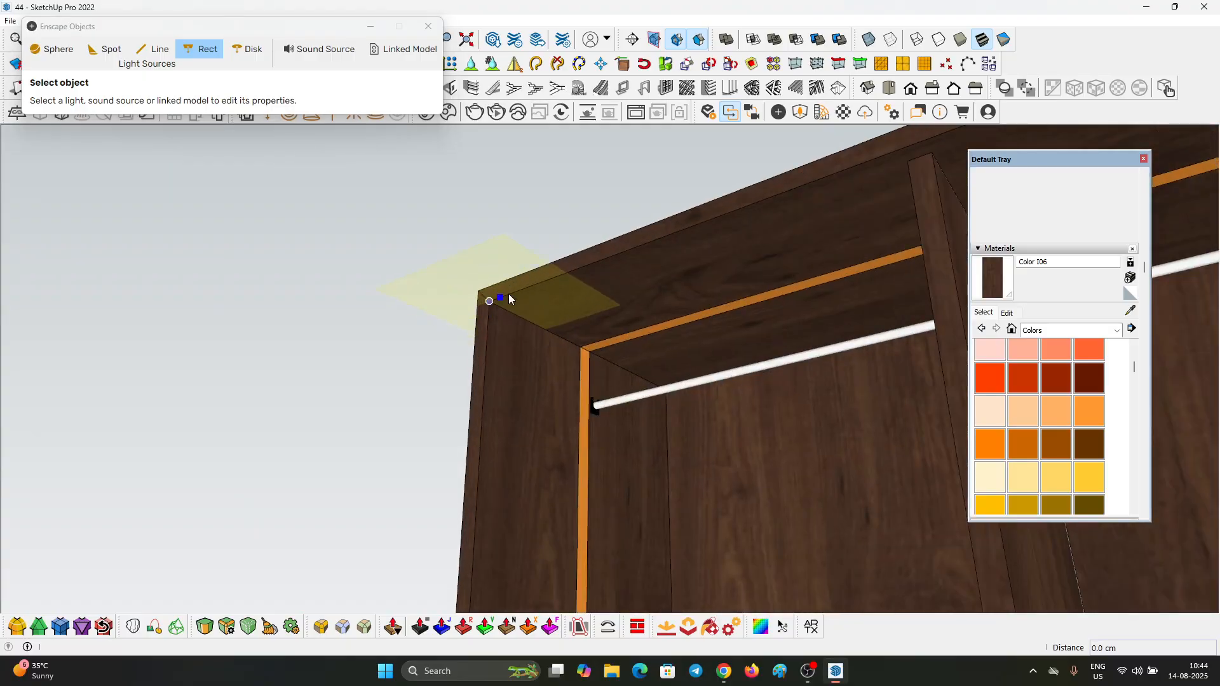
left_click(535, 285)
left_click(592, 265)
left_click(639, 252)
scroll(617, 289, "down", 4)
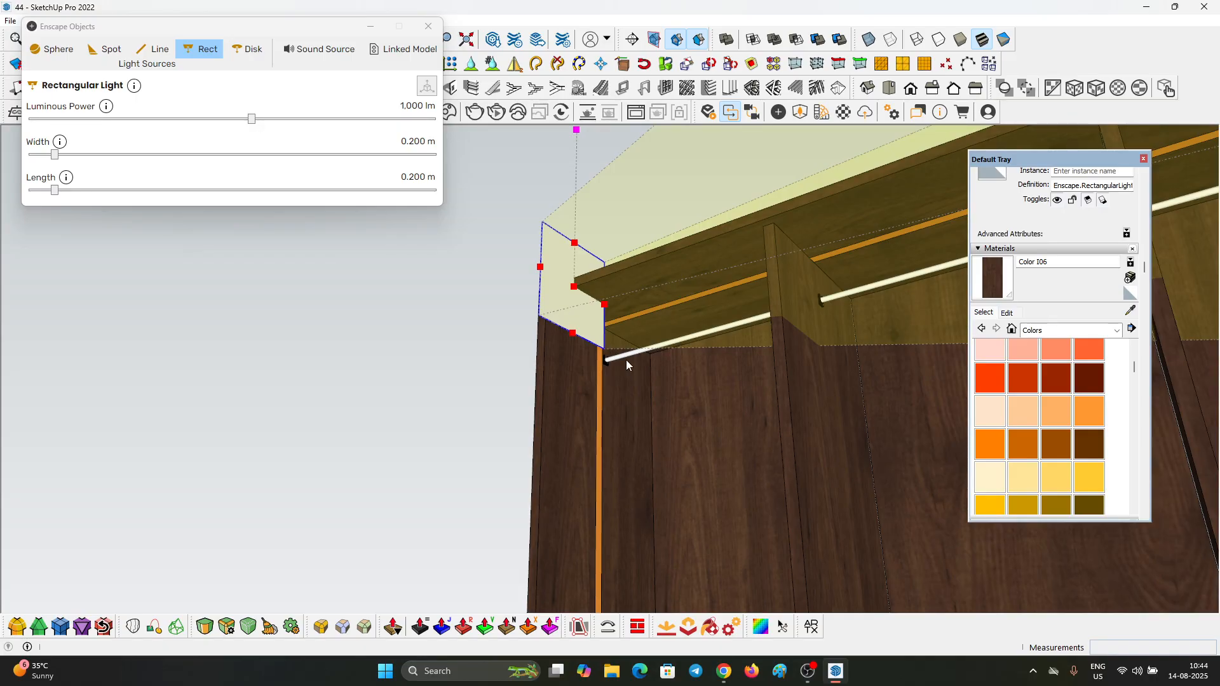
scroll(572, 282, "up", 5)
left_click_drag(55, 190, 29, 190)
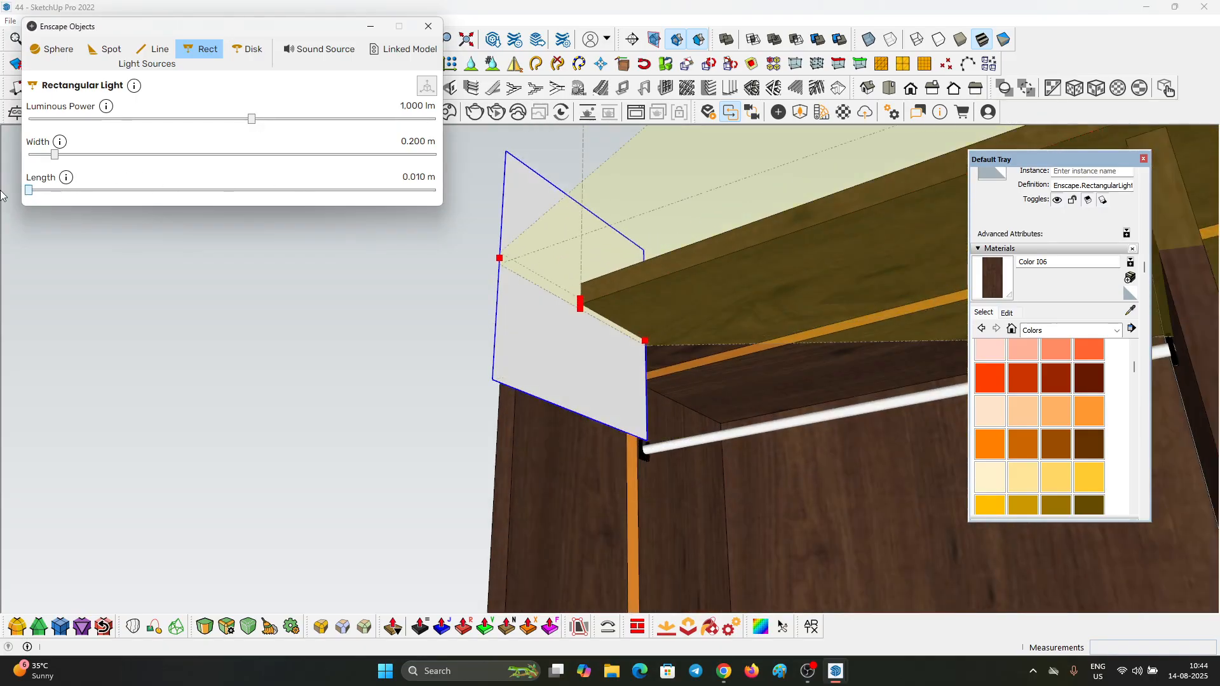
Step: Rotate the rectangular light 90° so it stands upright, parallel to the carcass's left side panel
scroll(546, 308, "up", 3)
scroll(553, 387, "up", 2)
key("q")
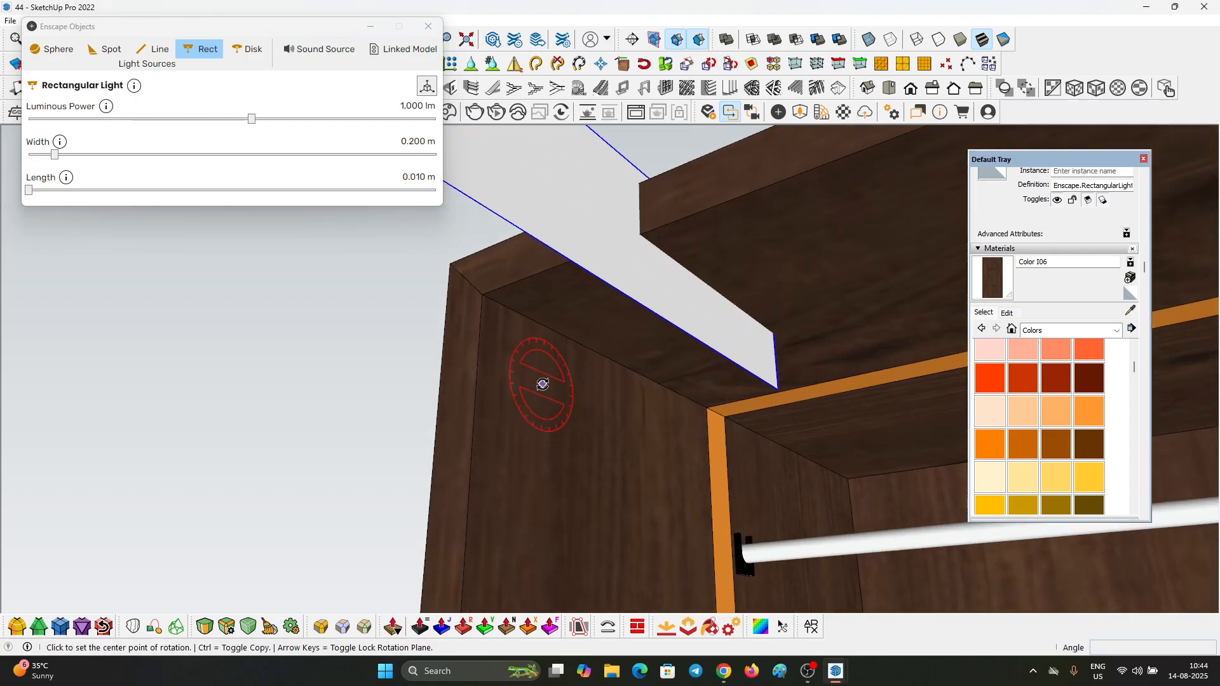
left_click(542, 383)
left_click(537, 489)
left_click(498, 435)
type("90")
key("Return")
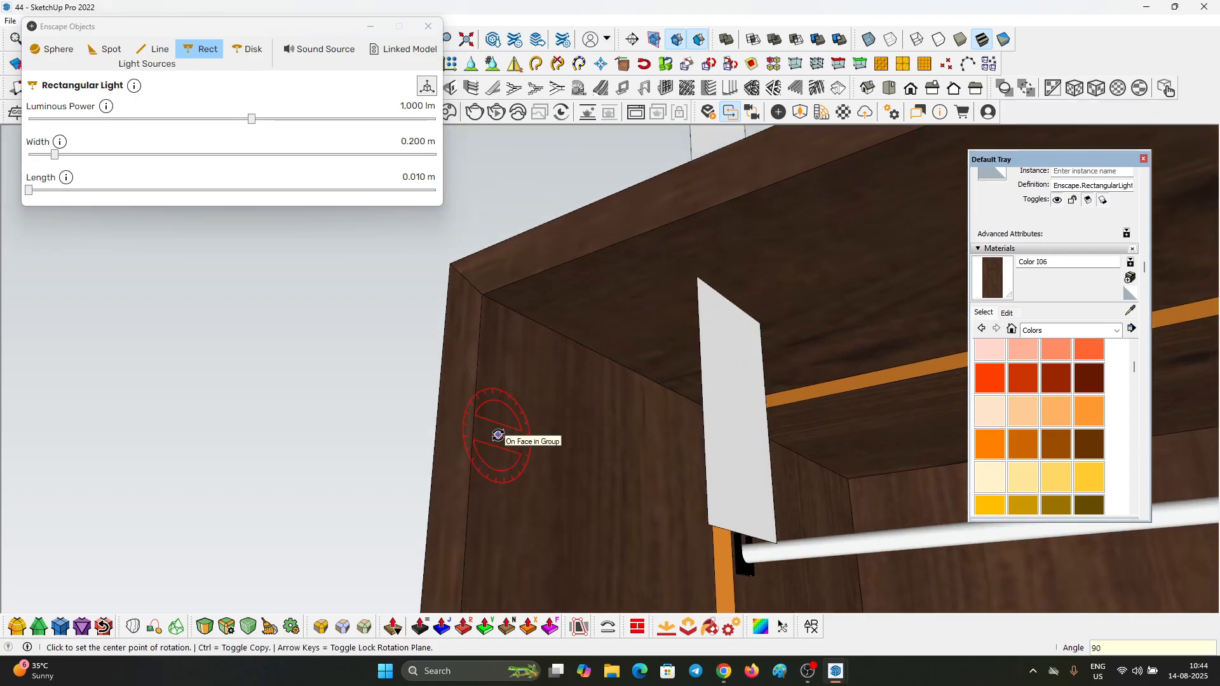
key("space")
Step: Move the light onto the left side panel's orange strip, with its upper end against the underside of the top board
scroll(723, 460, "down", 3)
key("m")
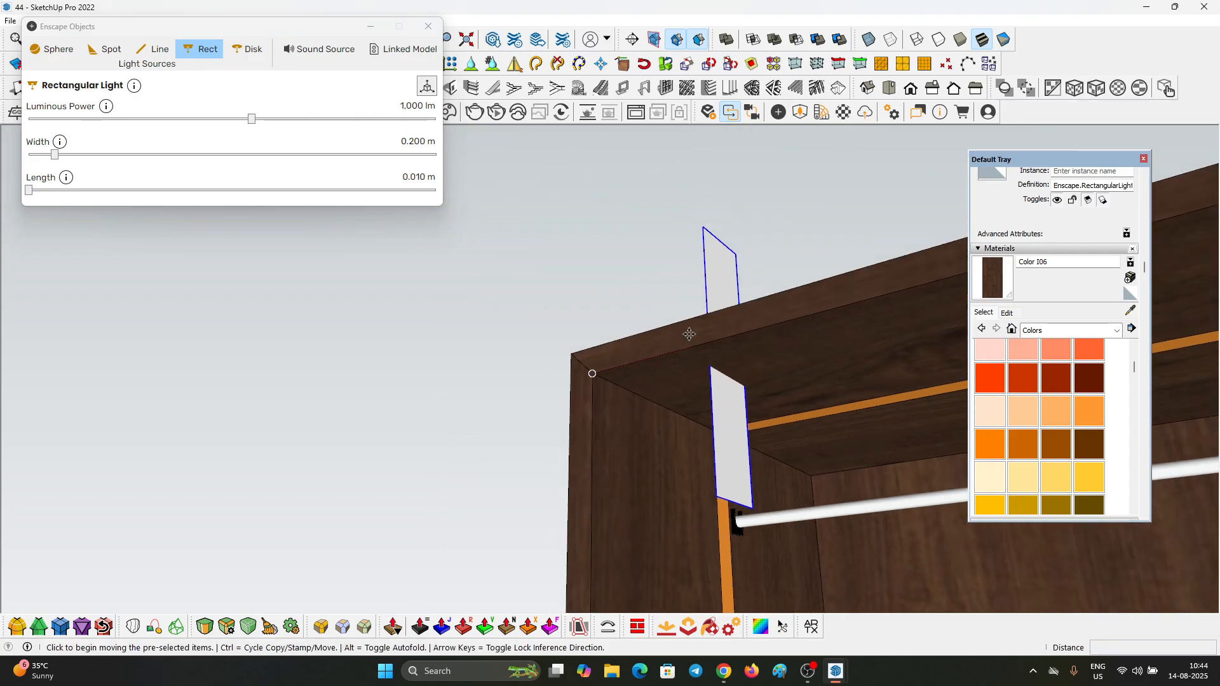
left_click(702, 227)
scroll(715, 452, "up", 4)
left_click(648, 366)
scroll(643, 366, "up", 3)
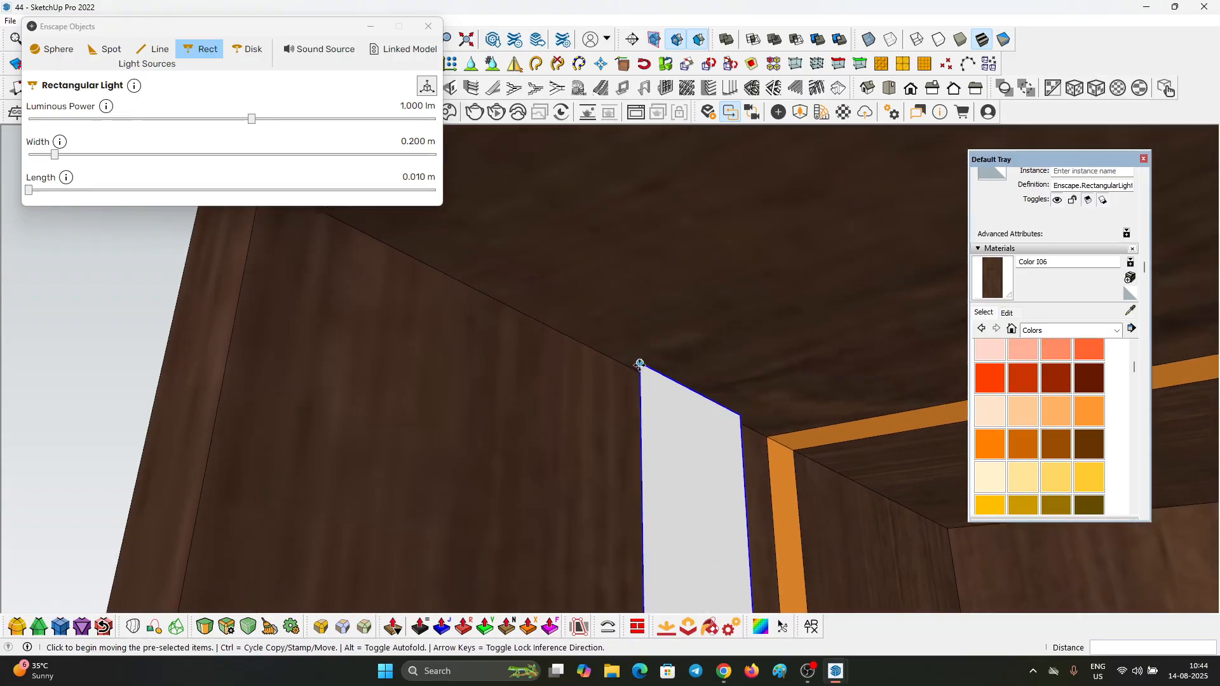
left_click(604, 361)
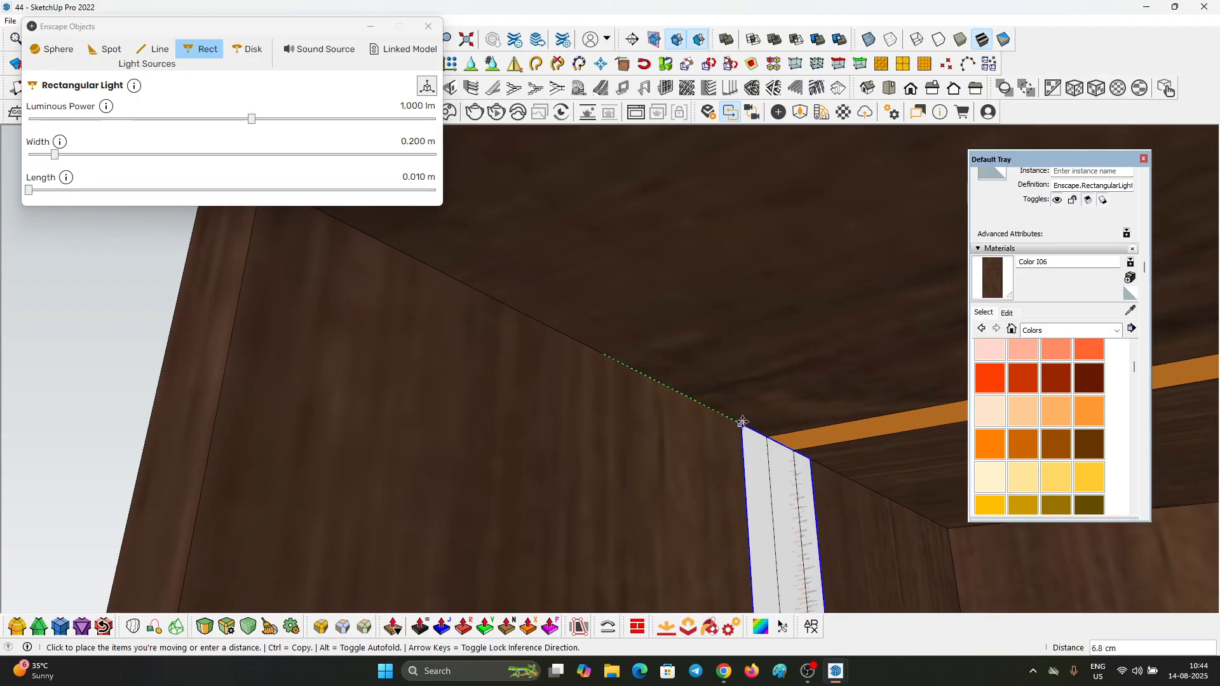
left_click(740, 425)
scroll(728, 417, "up", 2)
left_click(716, 399)
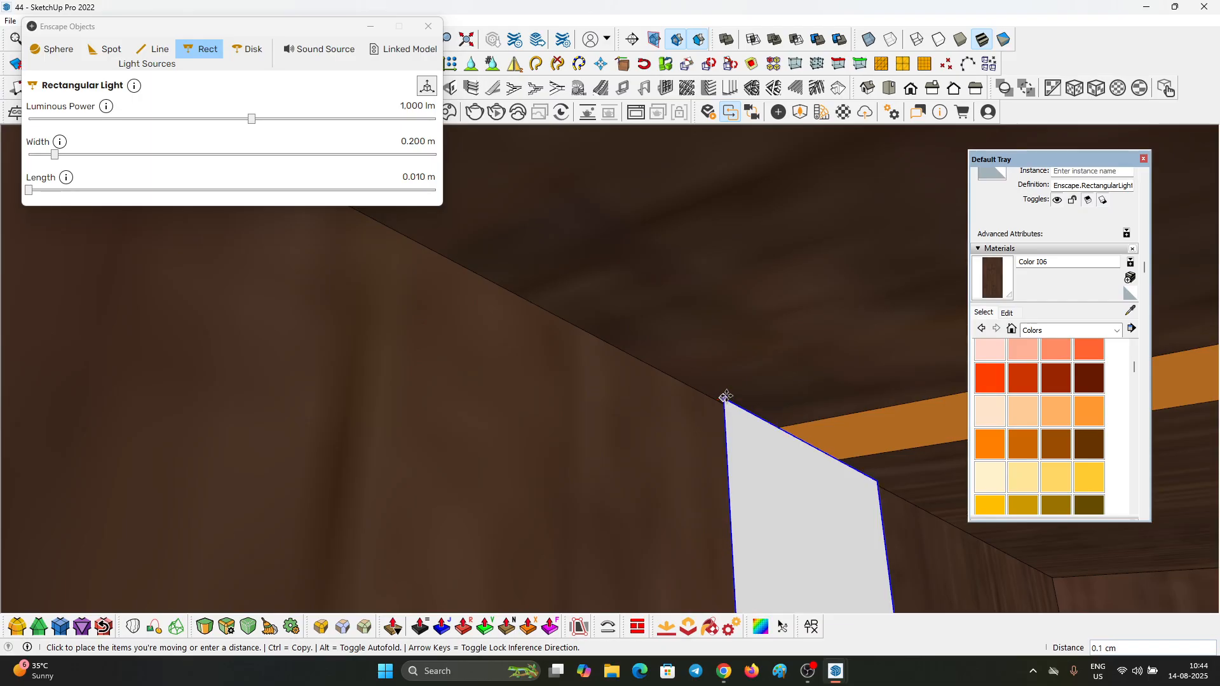
left_click(719, 386)
scroll(715, 365, "down", 2)
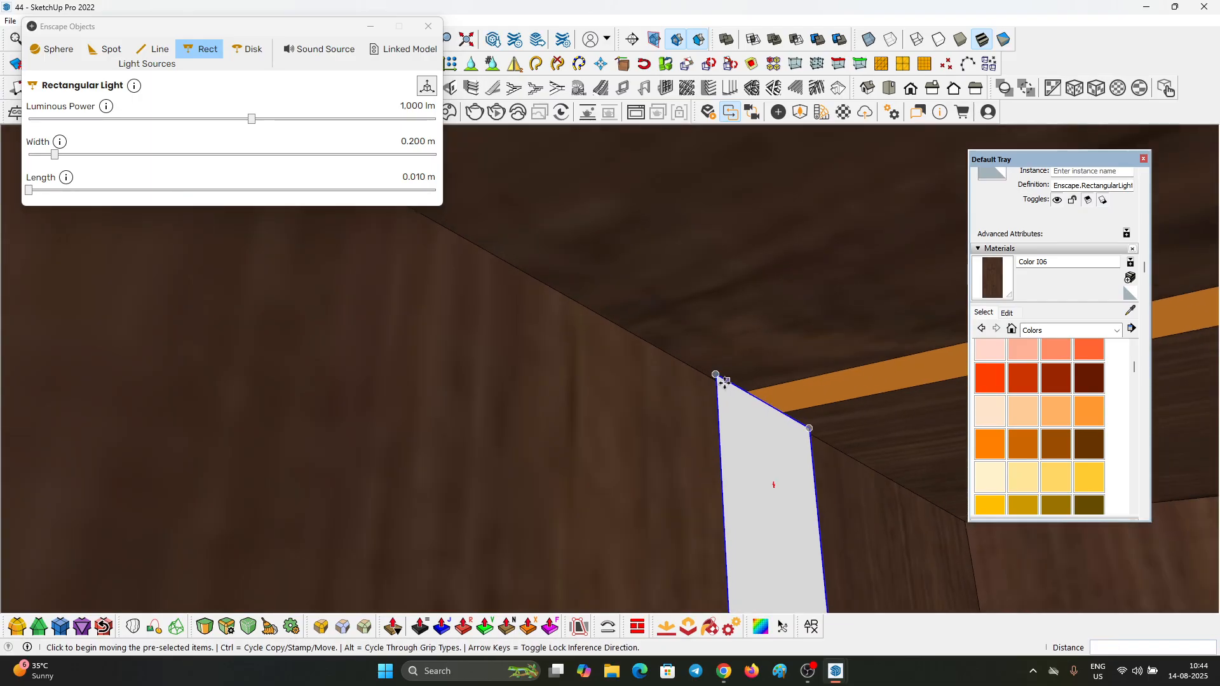
Step: Copy the light directly below the first along the orange strip and group the two lights
key("ctrl")
left_click(717, 375)
scroll(643, 312, "down", 2)
scroll(644, 269, "down", 4)
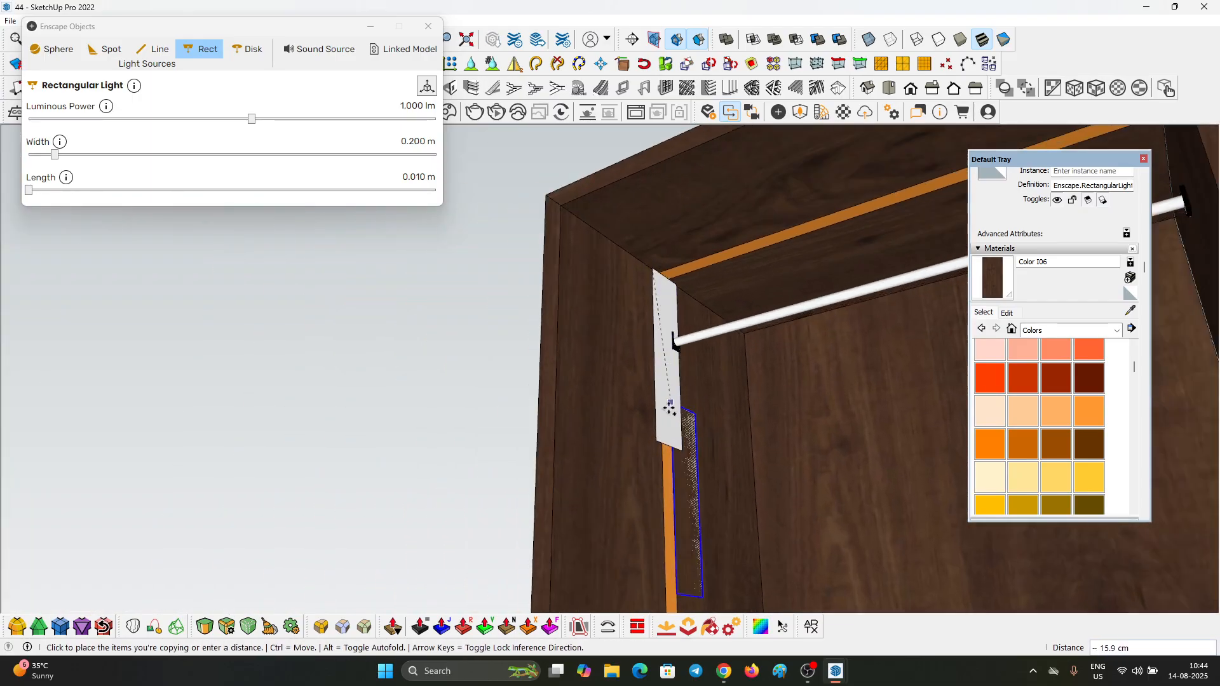
scroll(660, 438, "up", 1)
left_click(654, 449)
key("space")
scroll(676, 422, "down", 1)
left_click(677, 416, "shift")
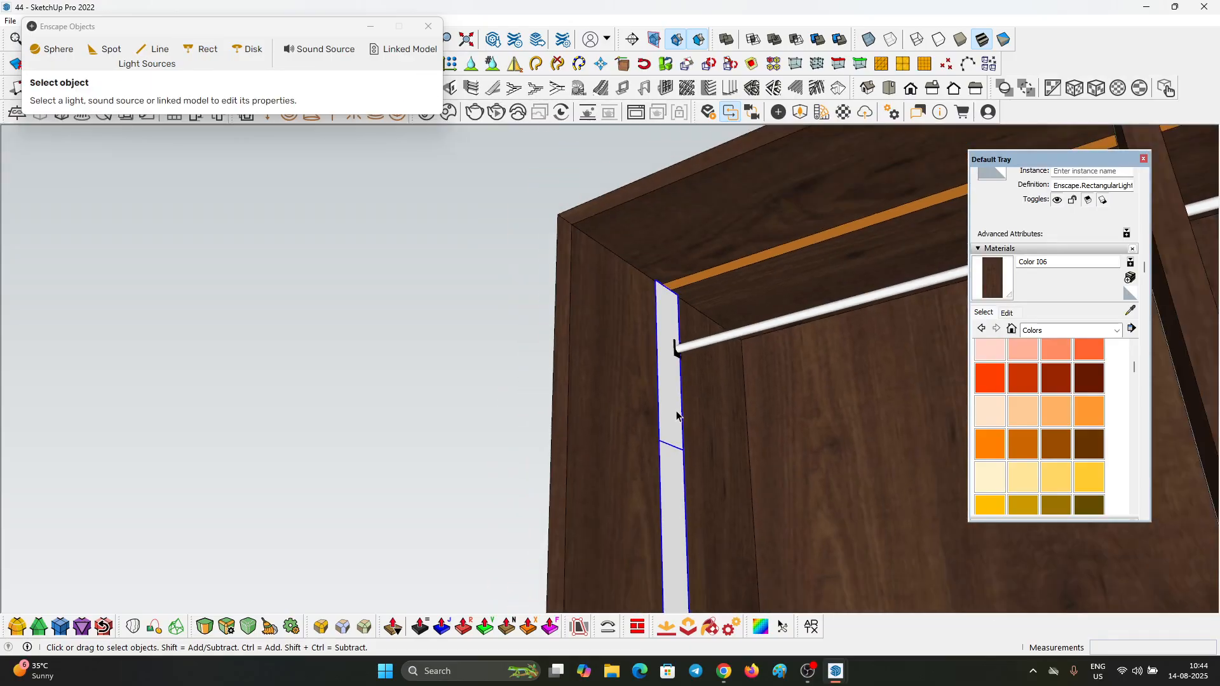
key("ctrl+g")
Step: Inside the light group, paint both lights with Color C04, the orange sampled from the carcass strip
scroll(676, 412, "up", 2)
double_click(675, 410)
scroll(652, 376, "down", 2)
key("ctrl+a")
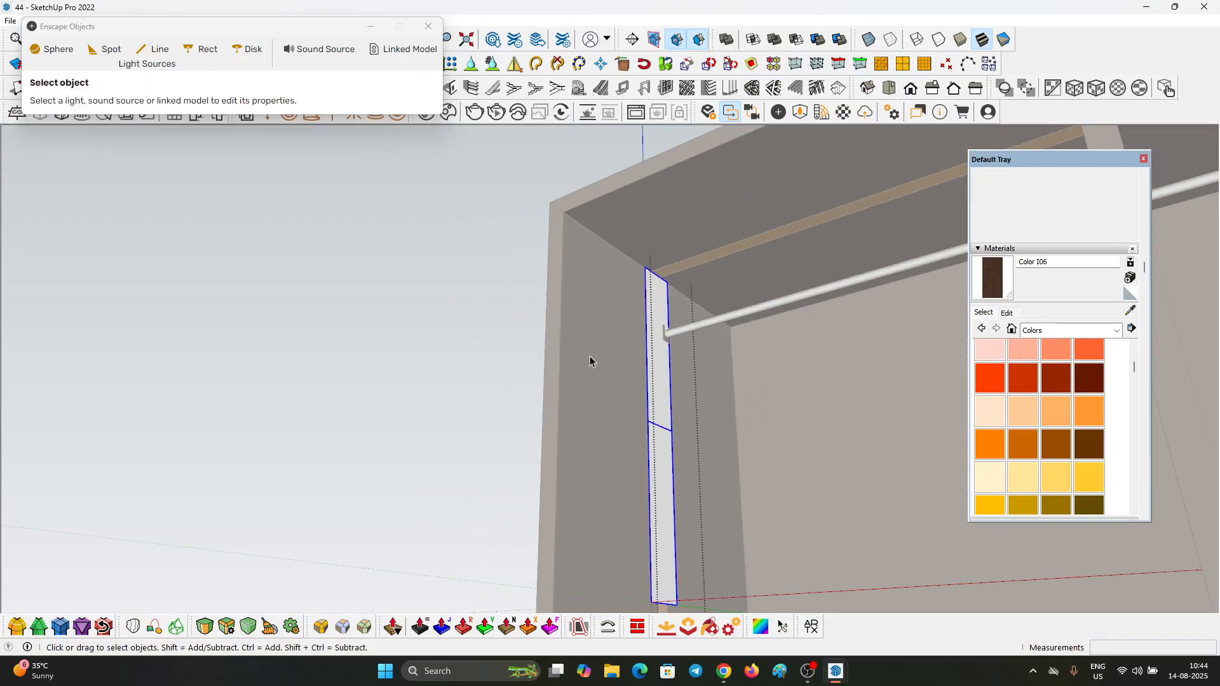
scroll(659, 406, "up", 1)
scroll(659, 406, "up", 1)
scroll(686, 201, "up", 3)
key("b")
scroll(649, 234, "down", 5)
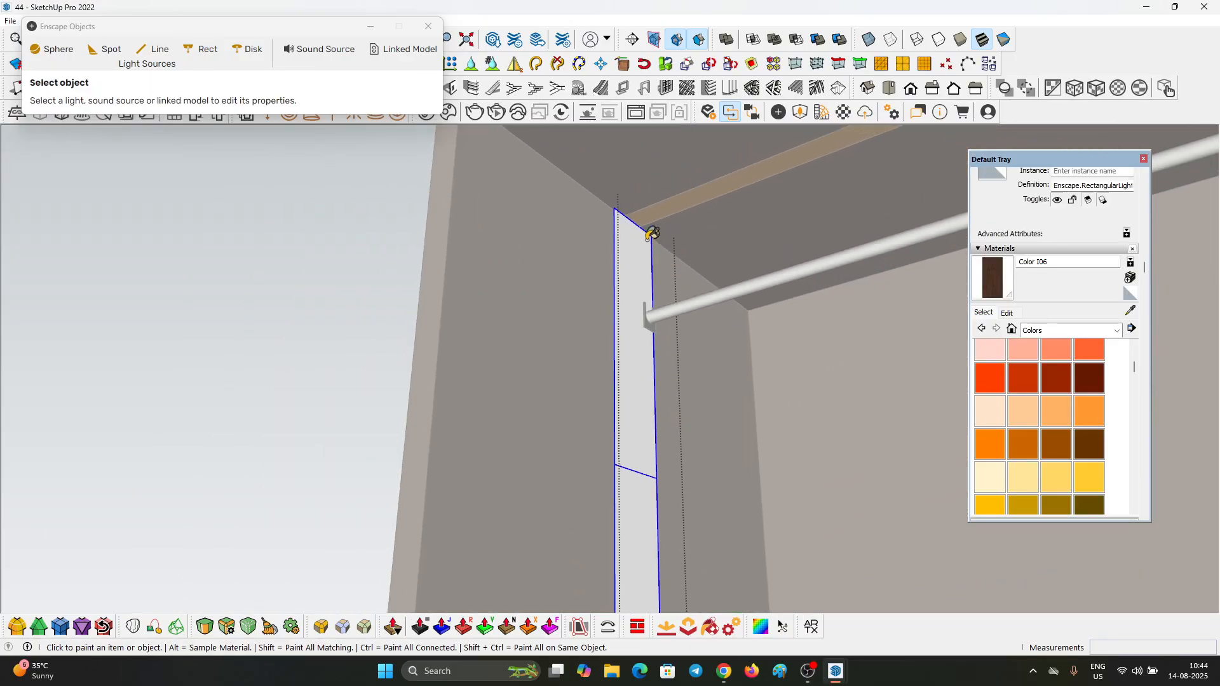
left_click(669, 207, "alt")
key("b")
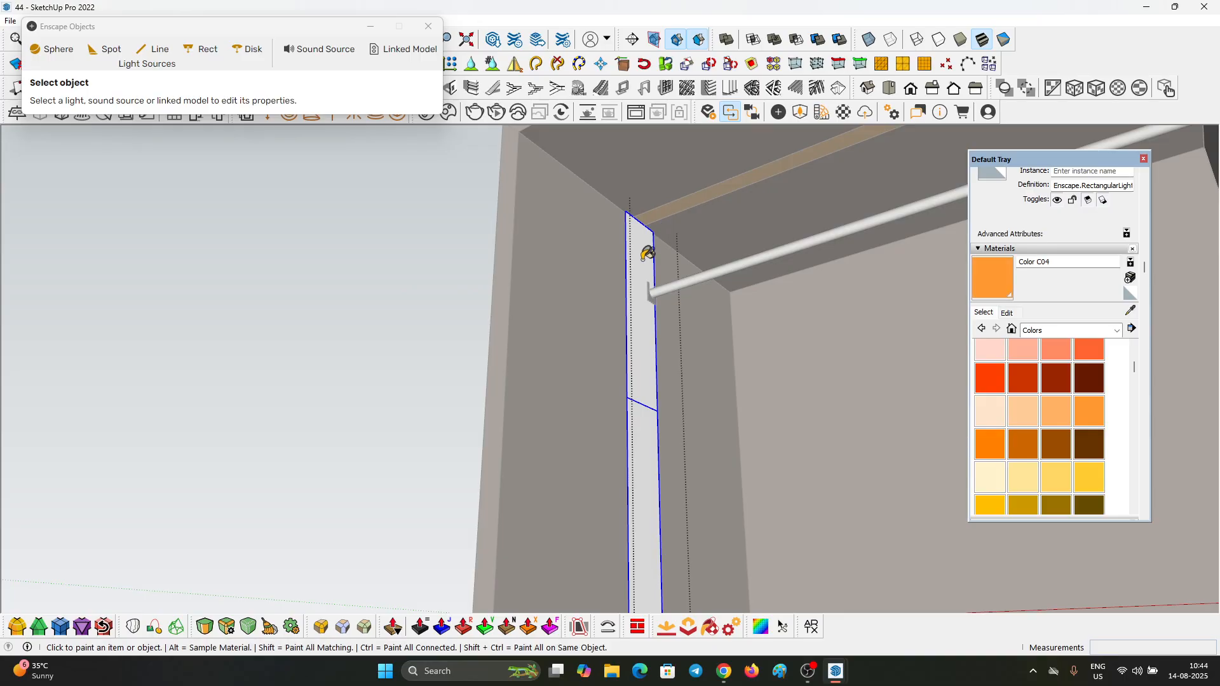
left_click(643, 253)
scroll(633, 260, "down", 2)
key("space")
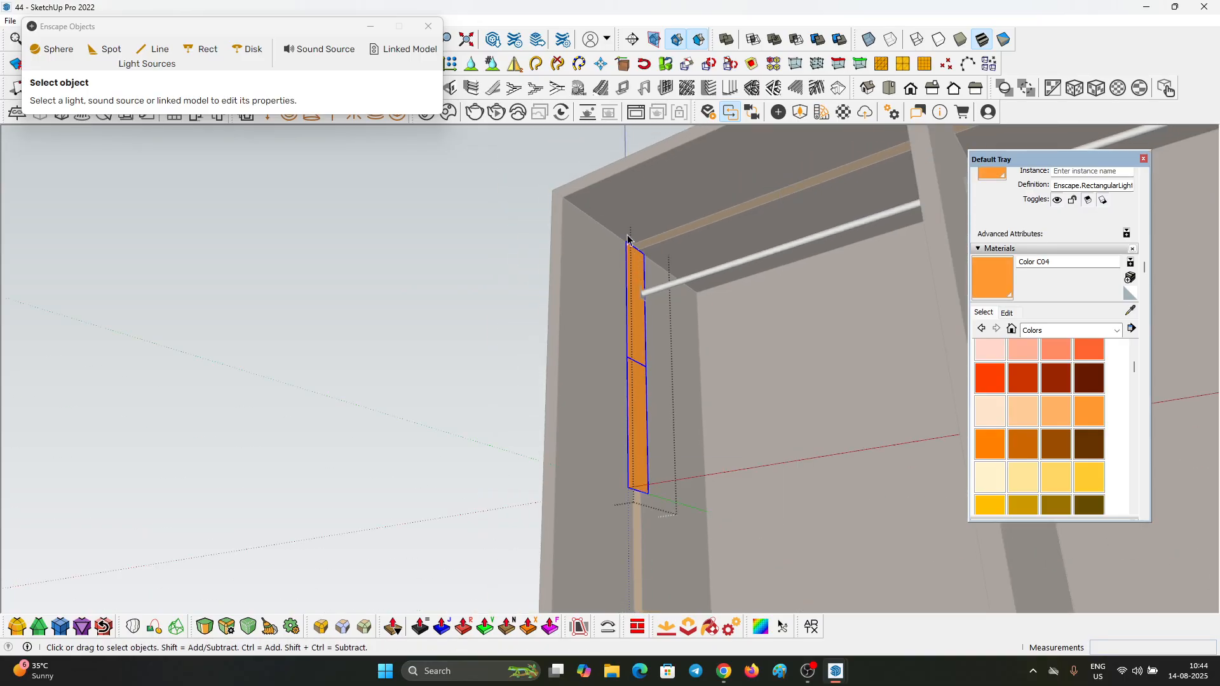
Step: Array the pair of orange lights down the left side panel with 4 end-to-end copies and close the group
scroll(626, 229, "up", 2)
key("m")
key("ctrl")
left_click(629, 257)
scroll(625, 206, "down", 5)
scroll(632, 376, "up", 2)
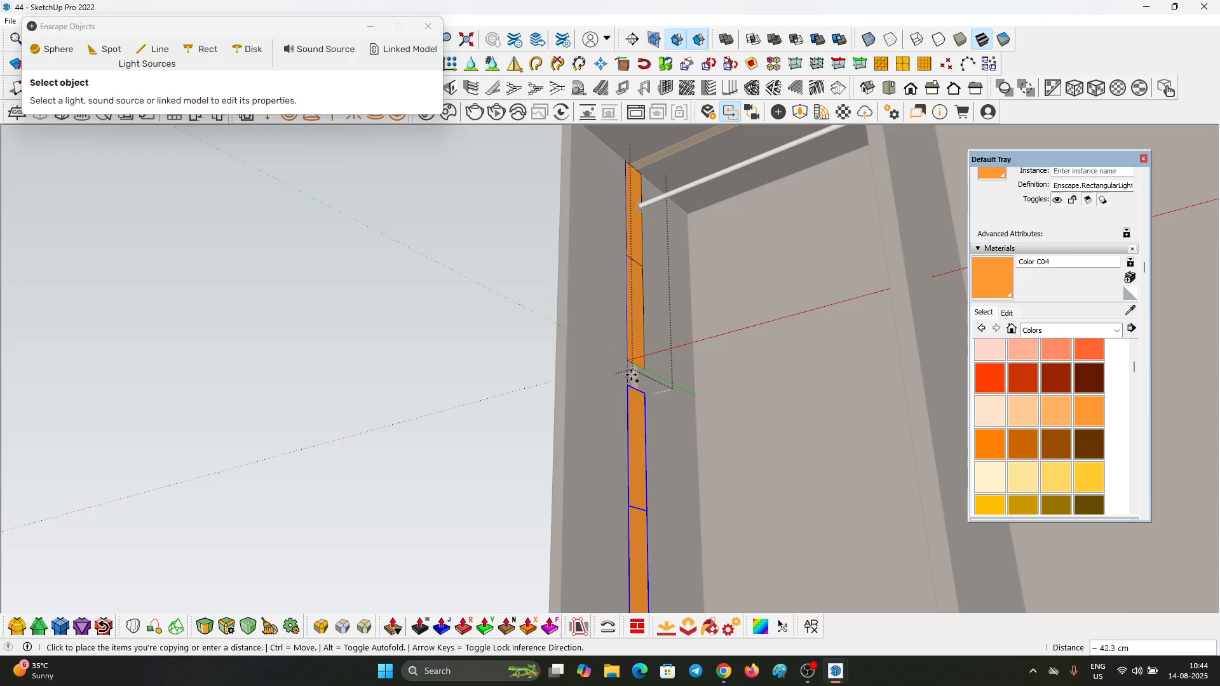
left_click(628, 361)
scroll(591, 278, "down", 6)
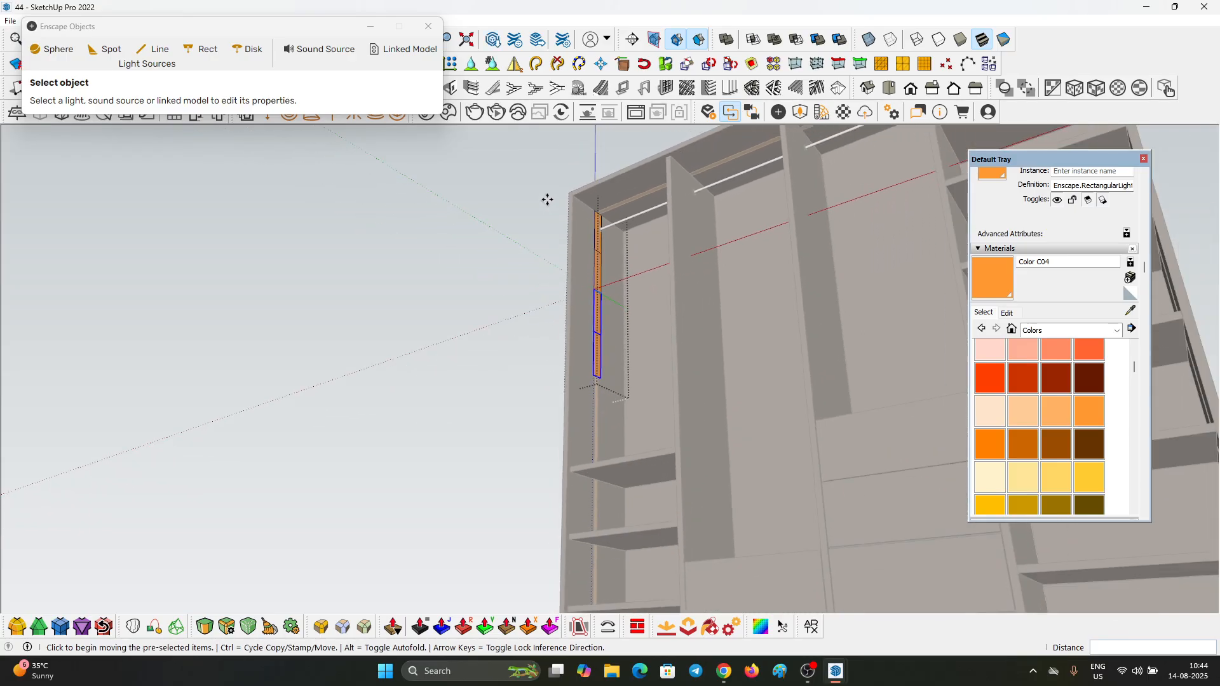
scroll(554, 197, "down", 2)
middle_click_drag(544, 163, 566, 258)
scroll(602, 365, "down", 2)
type("2X")
key("Return")
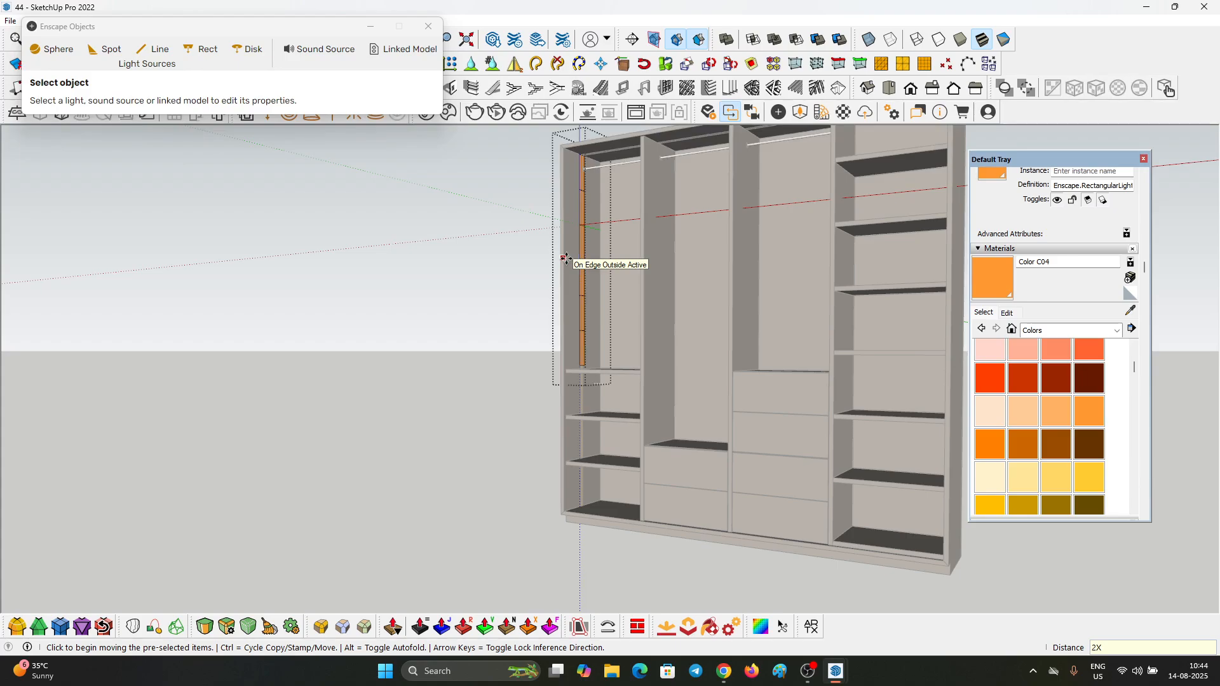
type("4")
key("space")
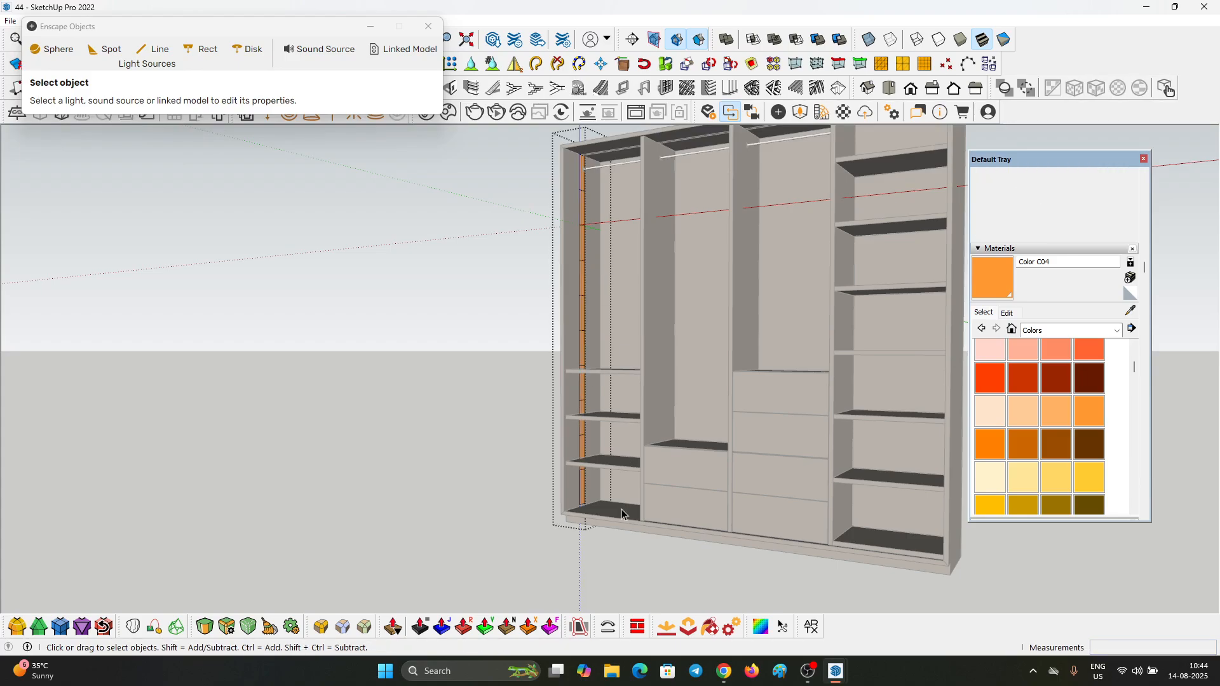
key("Escape")
scroll(582, 489, "up", 5)
left_click(575, 490)
scroll(588, 518, "up", 5)
scroll(594, 526, "up", 2)
key("s")
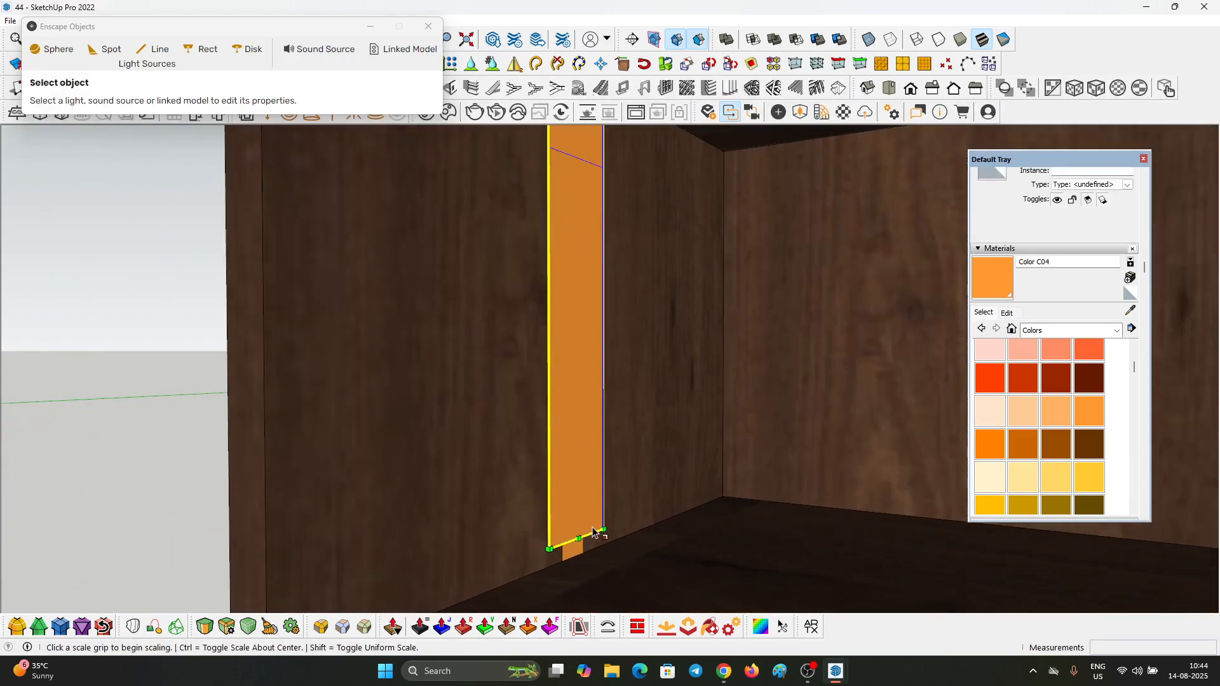
scroll(579, 539, "down", 10)
key("space")
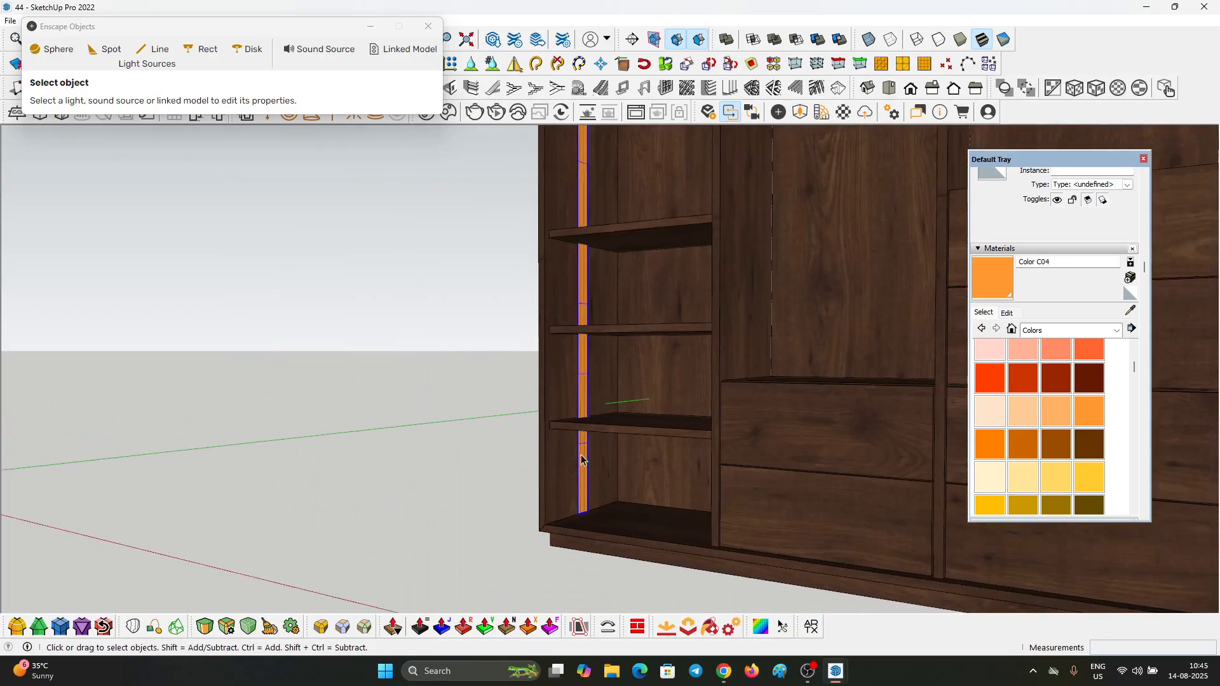
Step: Close the Enscape Objects window and examine the light strip in the wardrobe from the front and below
scroll(594, 451, "down", 3)
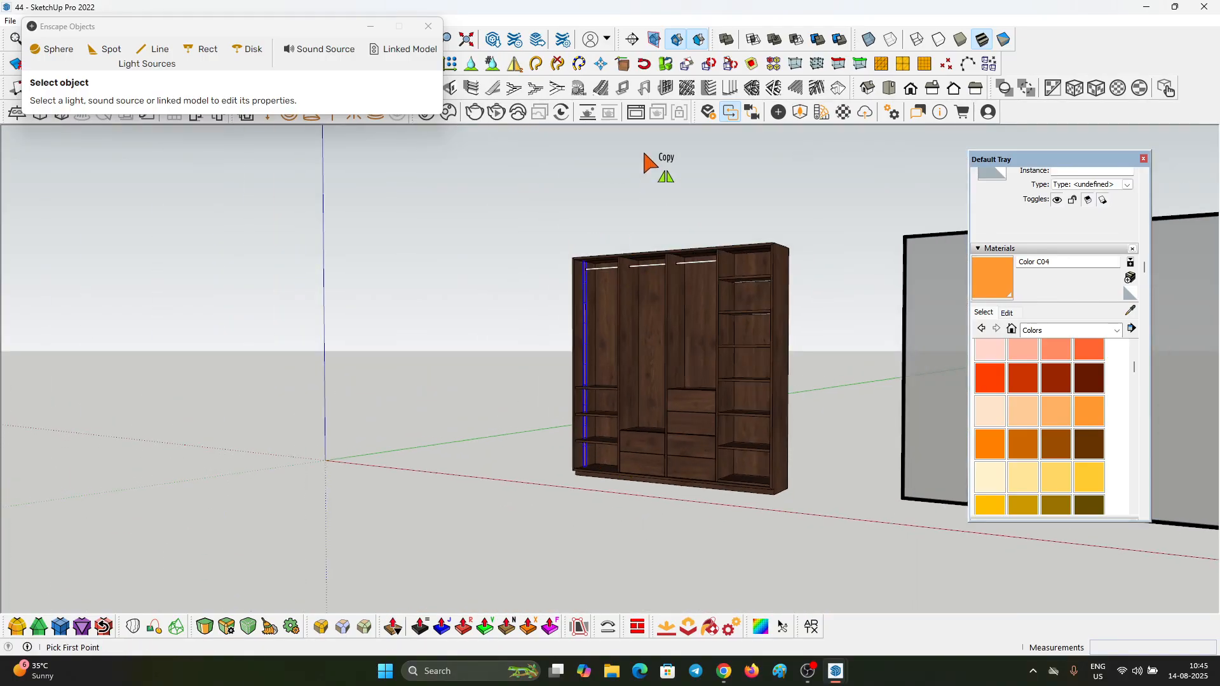
left_click(428, 26)
scroll(702, 240, "up", 5)
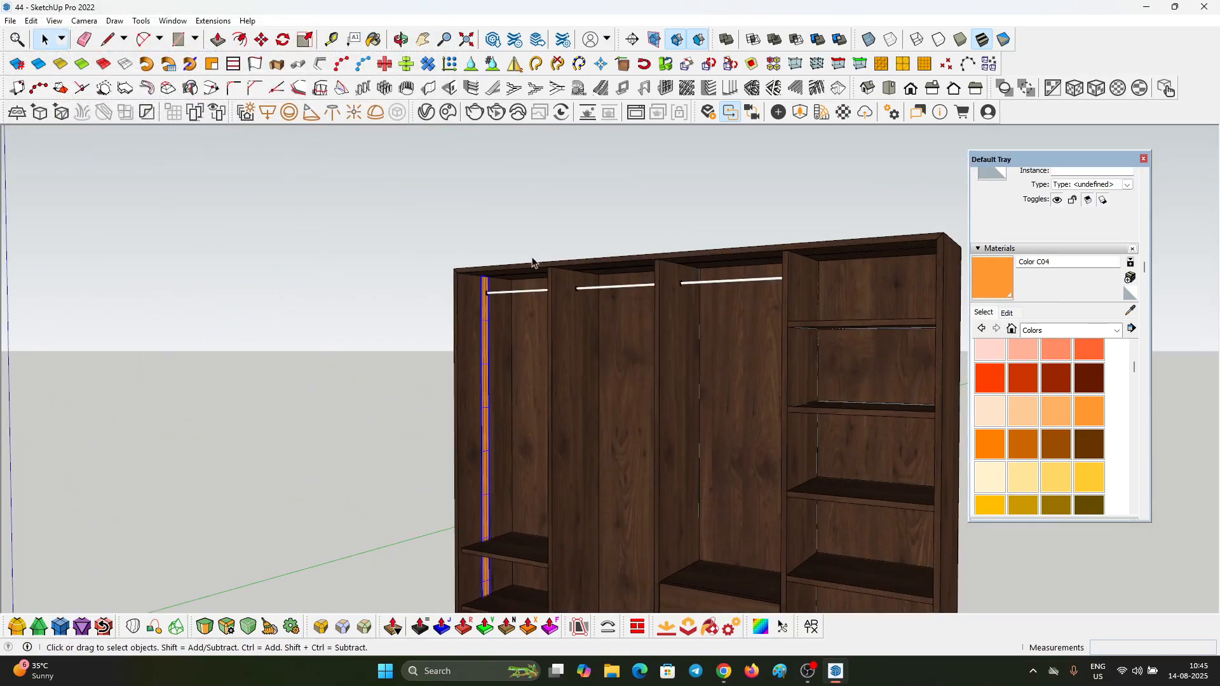
middle_click_drag(498, 249, 565, 326)
mouse_move(735, 394)
middle_mouse_down()
mouse_move(499, 218)
mouse_move(711, 199)
mouse_move(743, 397)
middle_mouse_up()
scroll(665, 312, "up", 3)
middle_click_drag(664, 312, 305, 159)
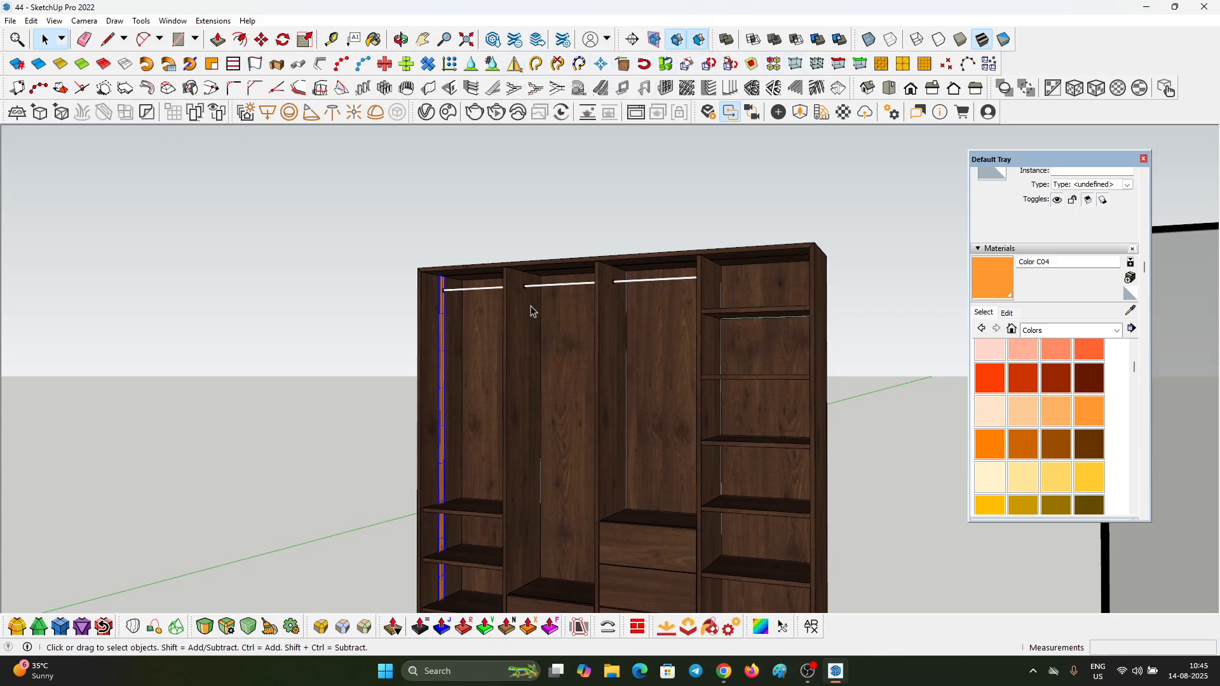
scroll(540, 322, "up", 3)
scroll(373, 264, "down", 2)
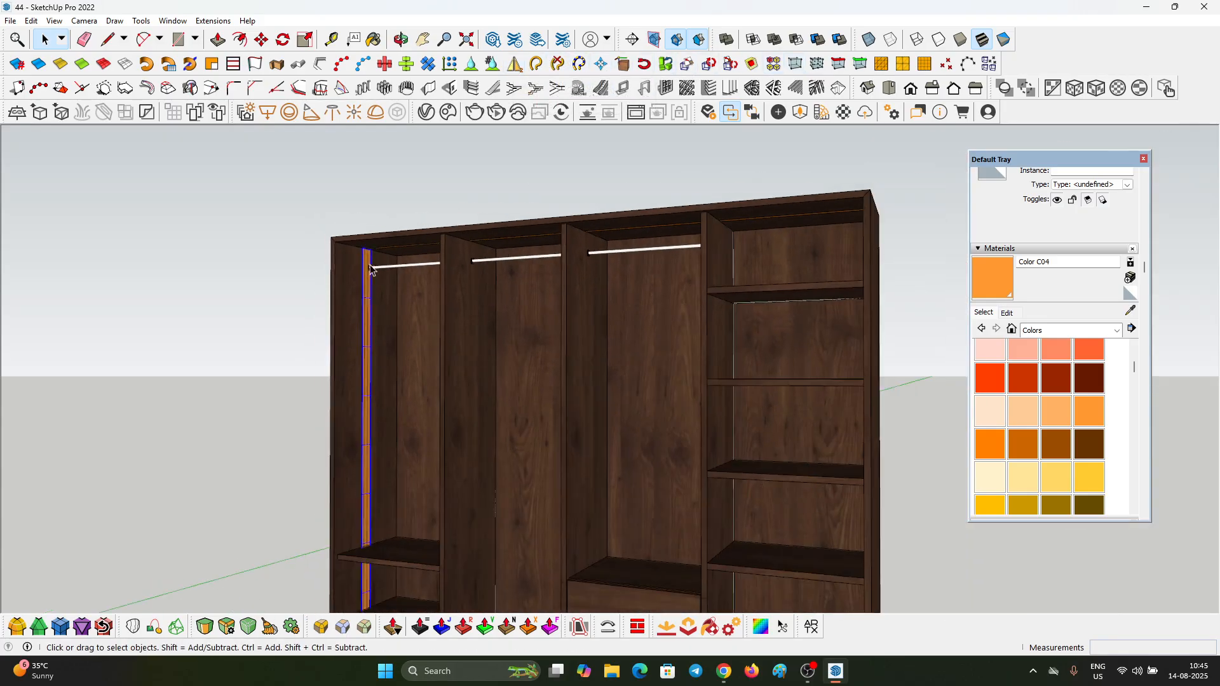
middle_click_drag(372, 266, 532, 233)
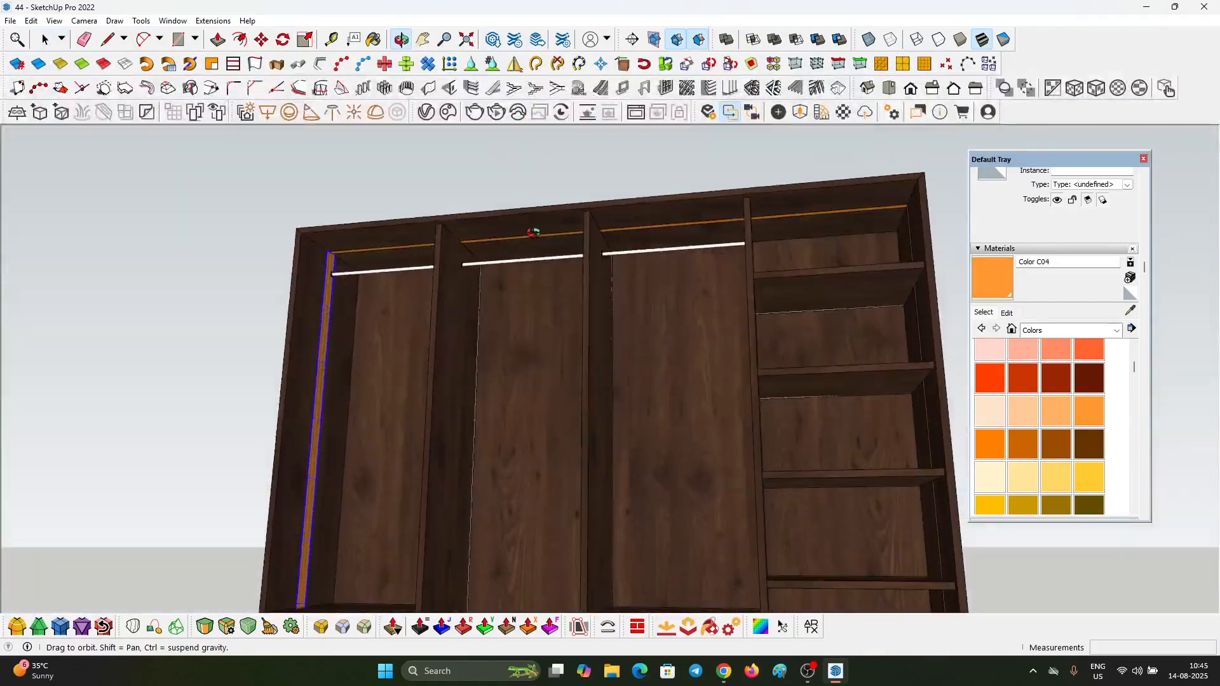
Step: Find the Mirror command in the shortcut preferences, assign it Ctrl+M and accept the reassignment
left_click(172, 21)
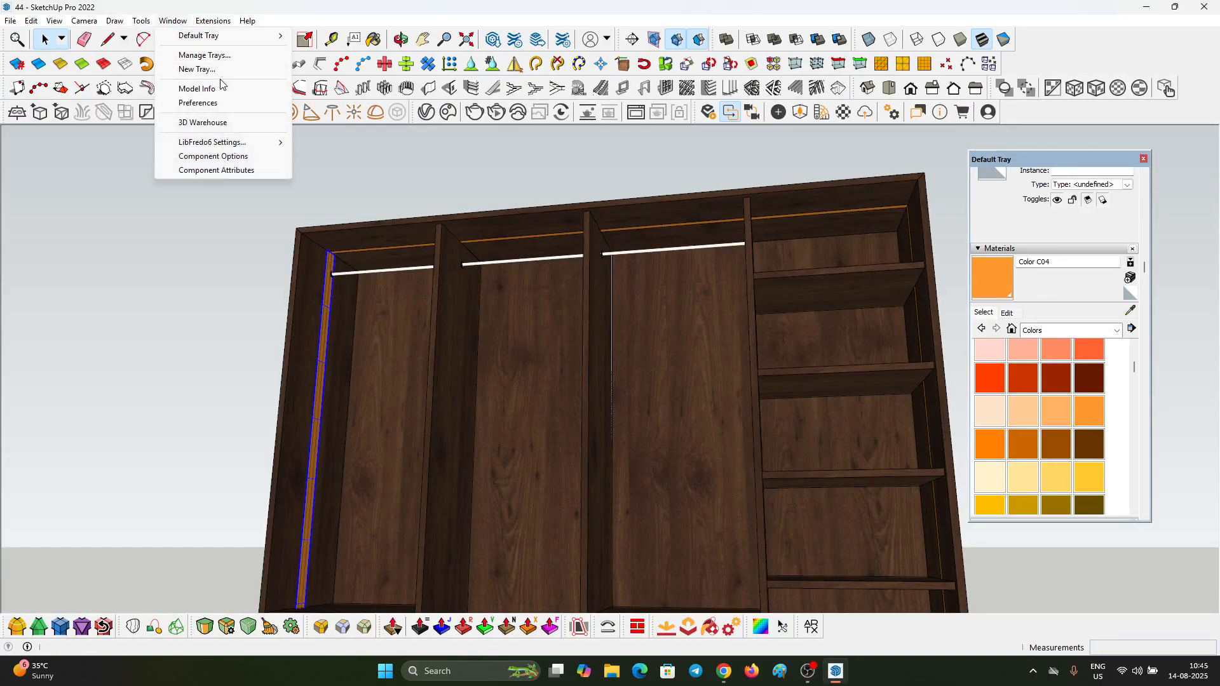
left_click(219, 104)
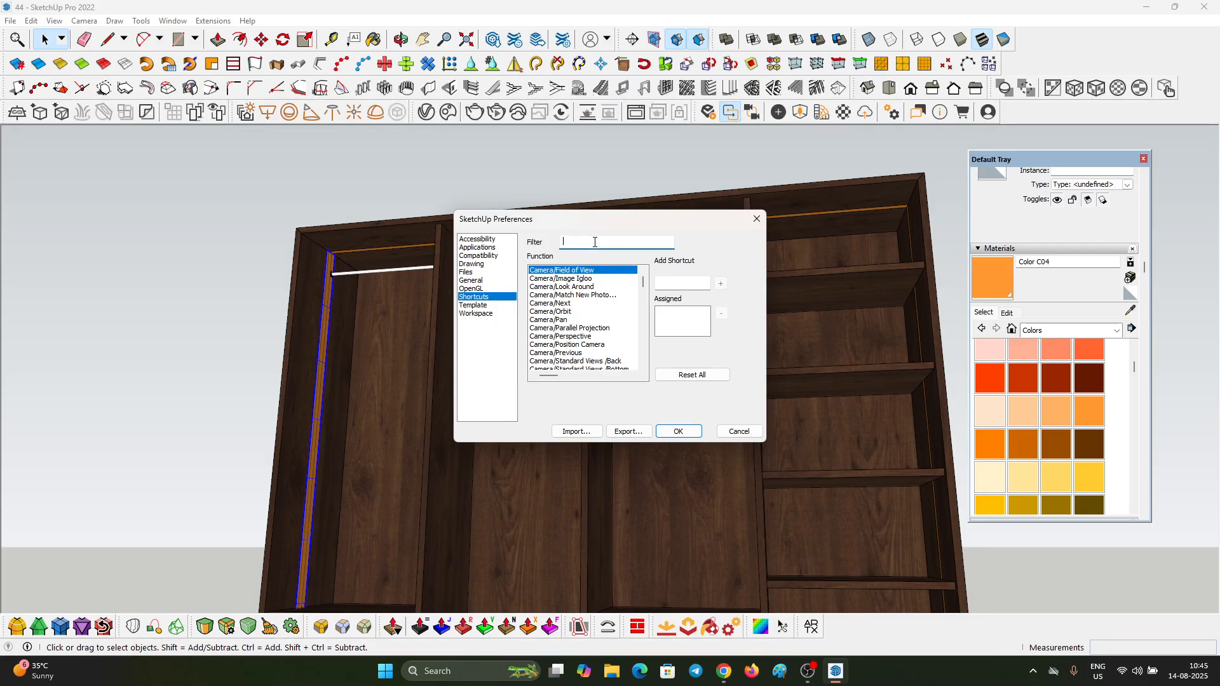
type("MIRRO")
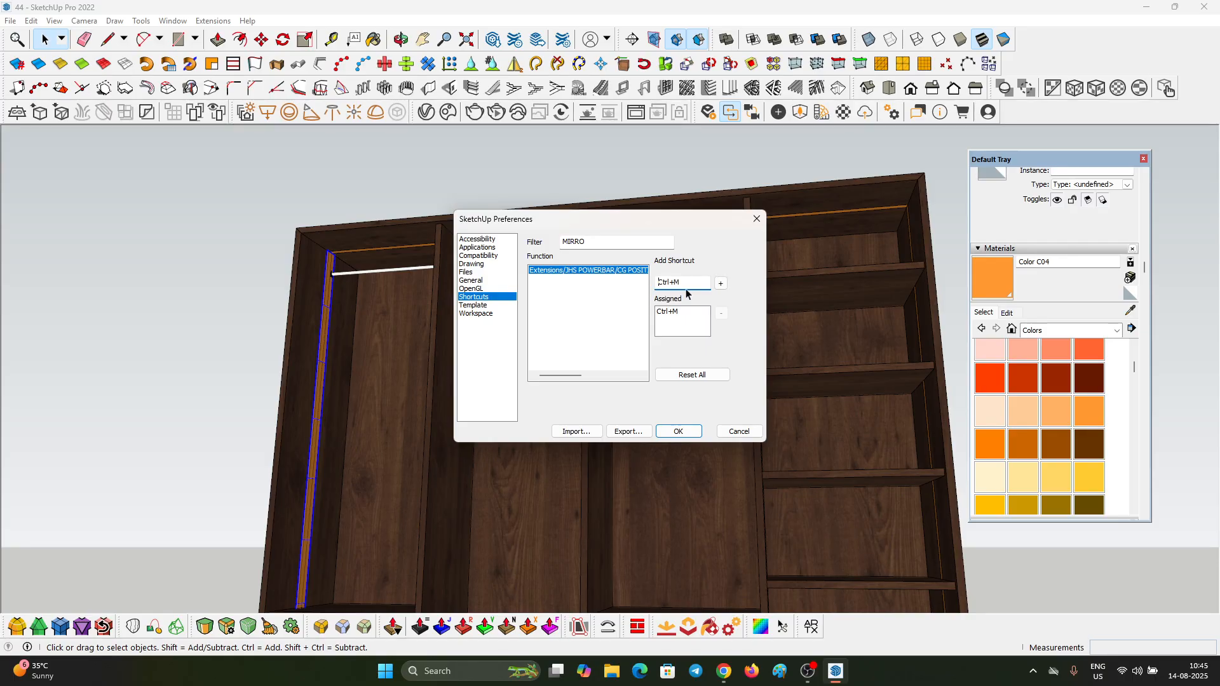
left_click(721, 284)
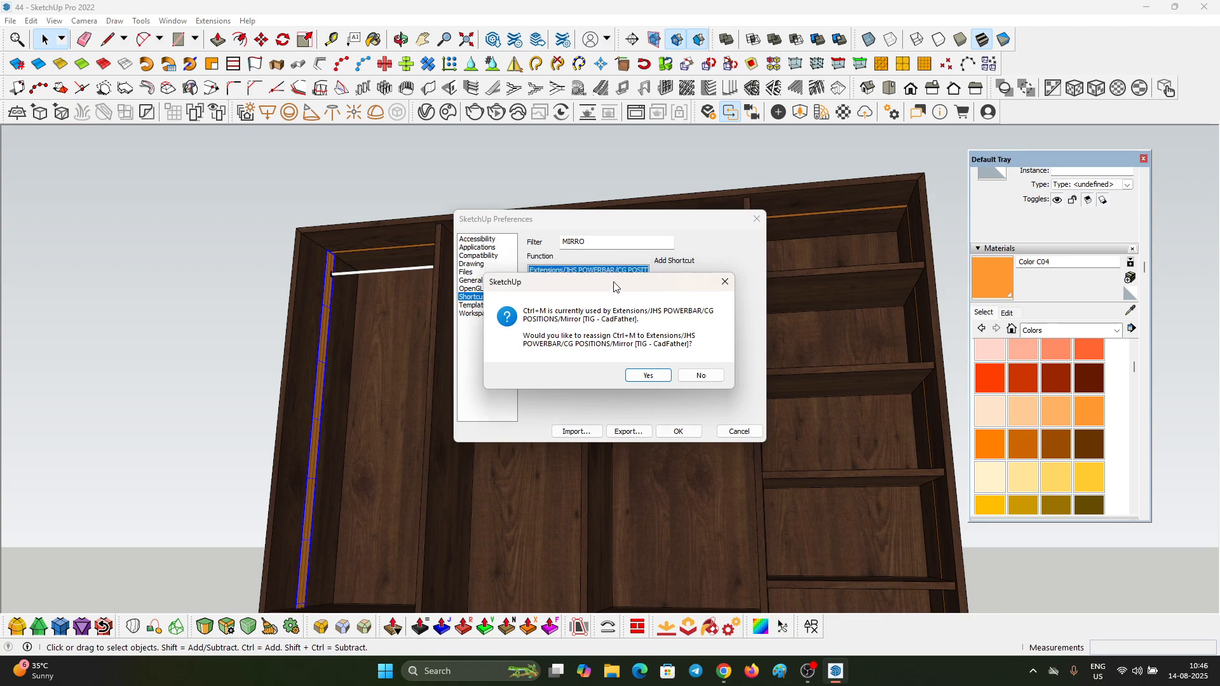
left_click_drag(620, 280, 641, 368)
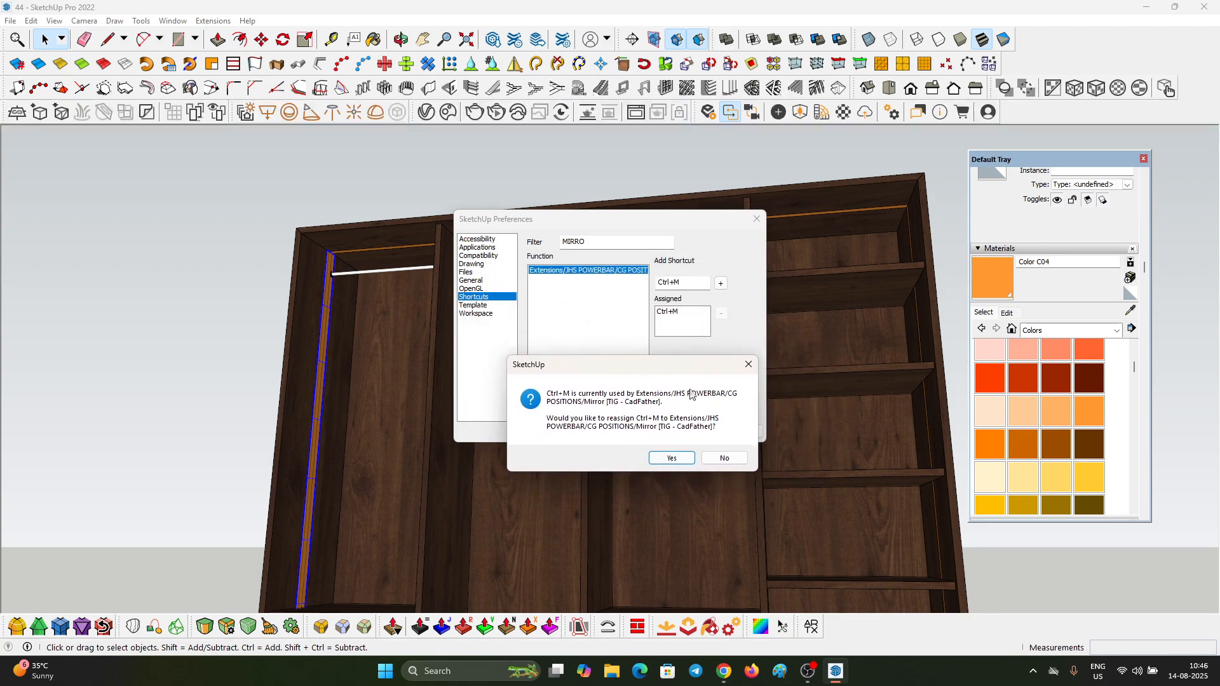
left_click(672, 459)
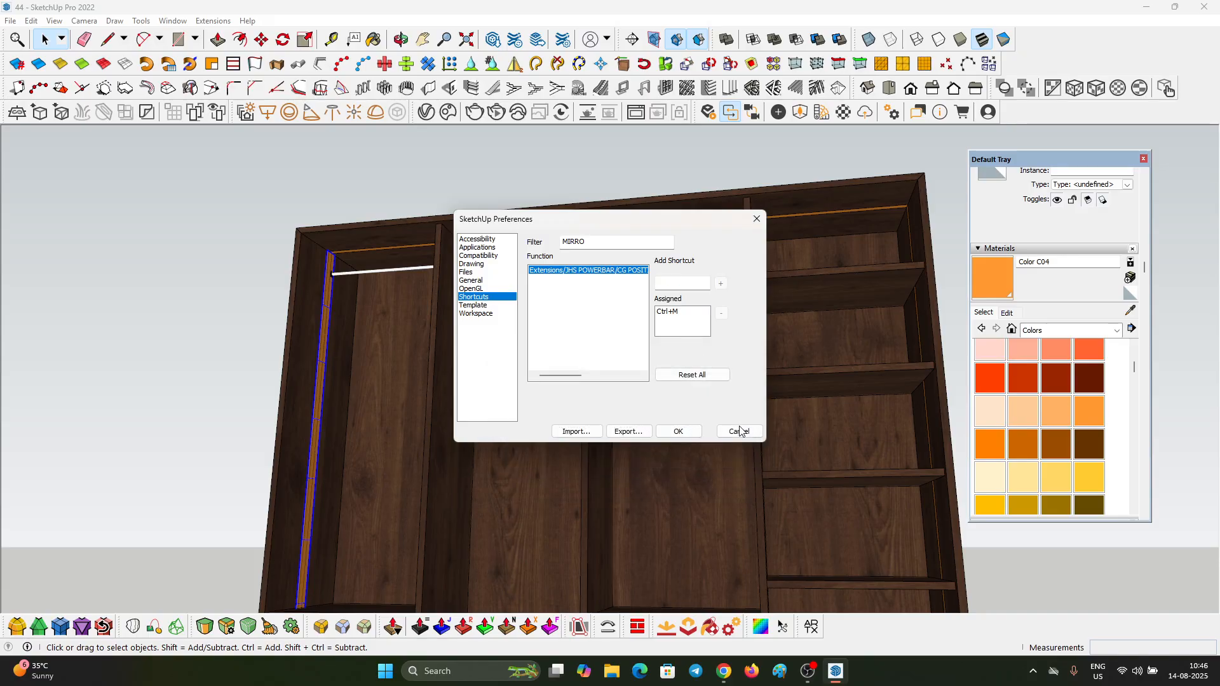
left_click(681, 434)
Step: Mirror a copy of the left light strip across the vertical mid-plane of the wardrobe onto the right side panel
scroll(252, 246, "down", 4)
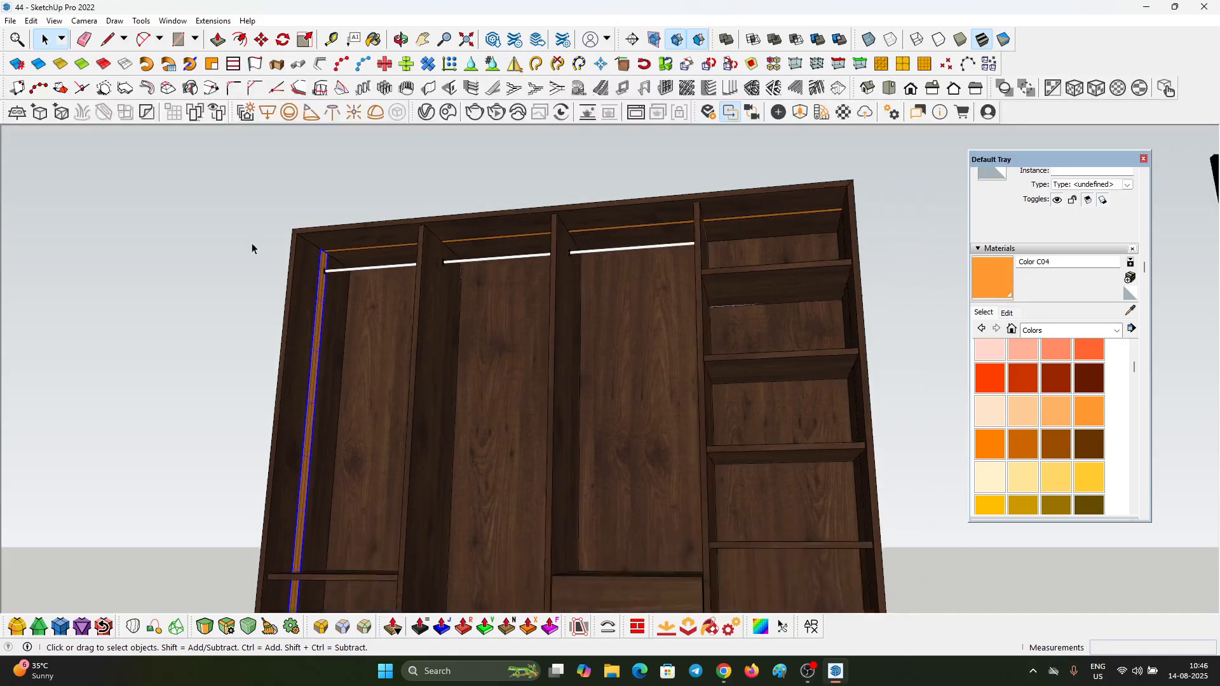
scroll(687, 263, "down", 4)
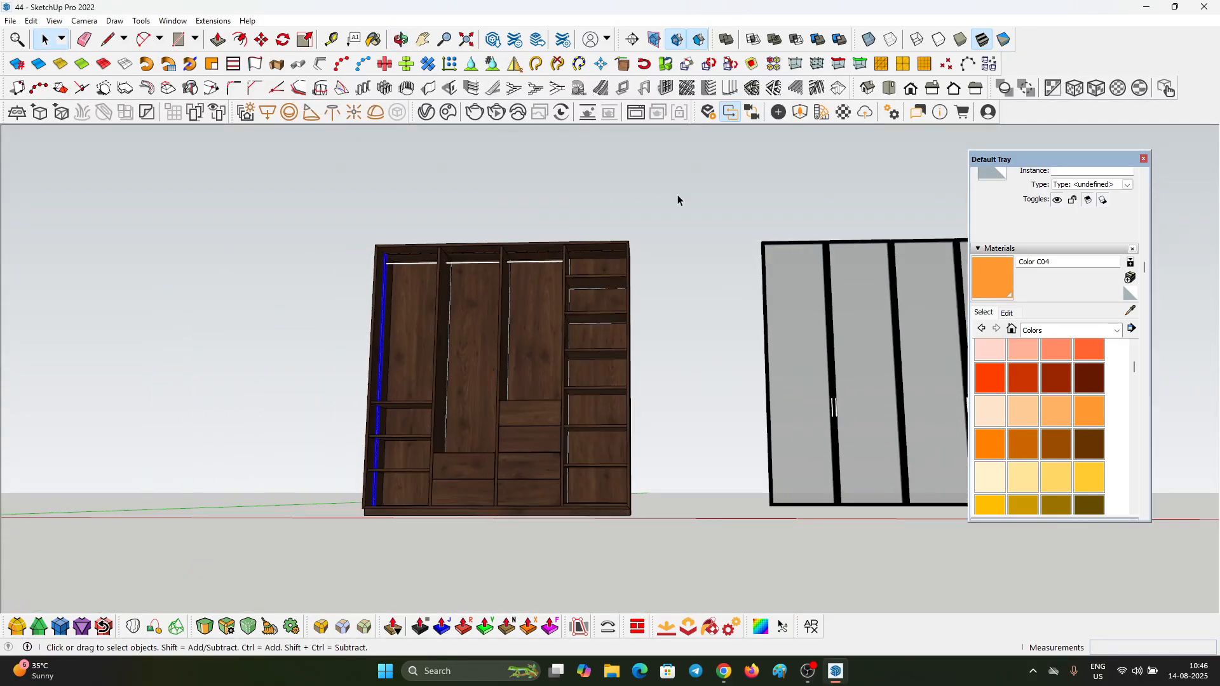
scroll(677, 194, "up", 5)
key("ctrl+m")
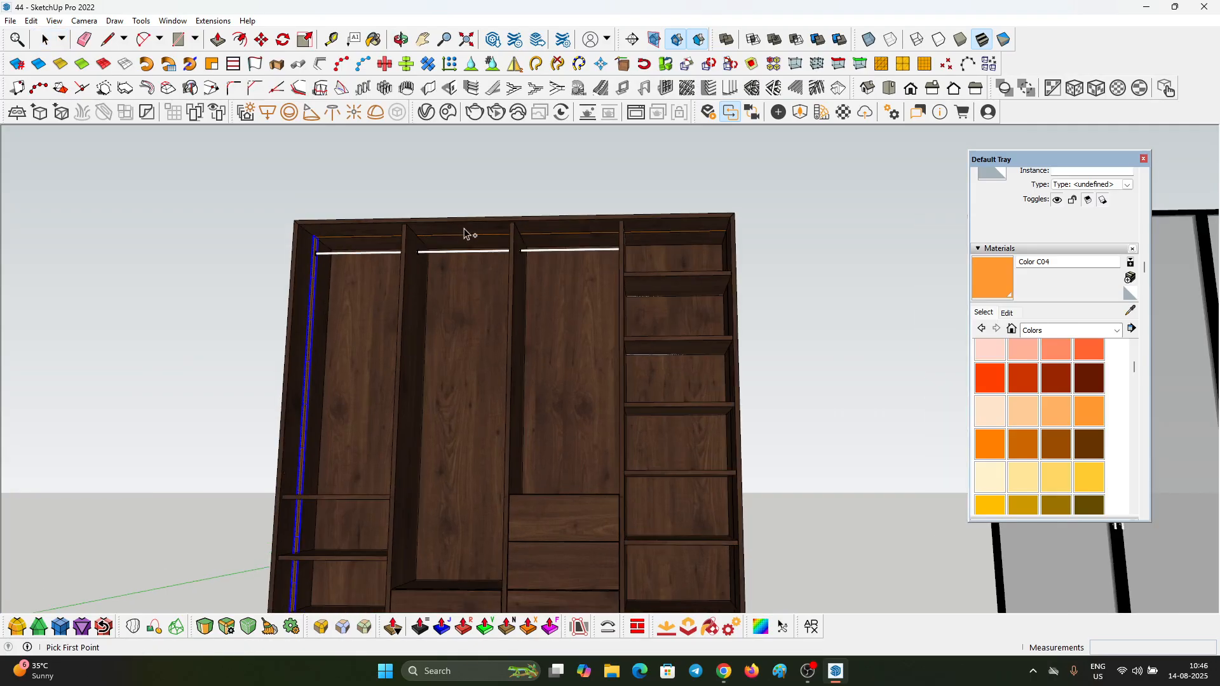
left_click(511, 216)
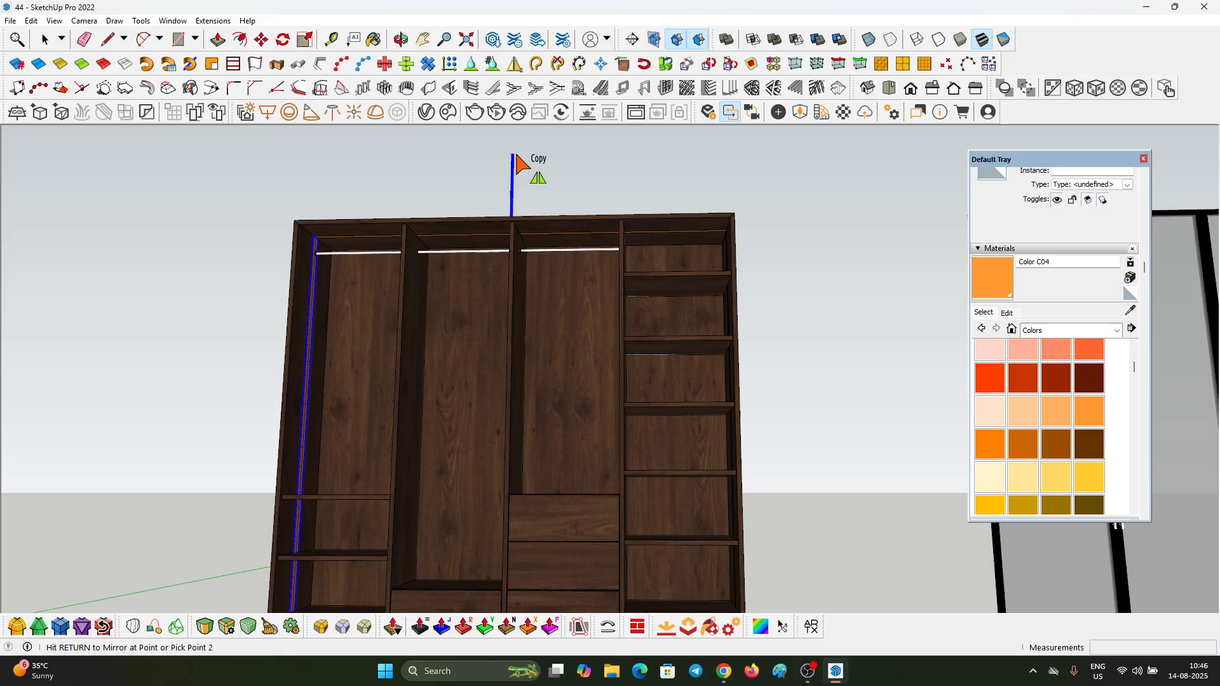
scroll(515, 152, "down", 6)
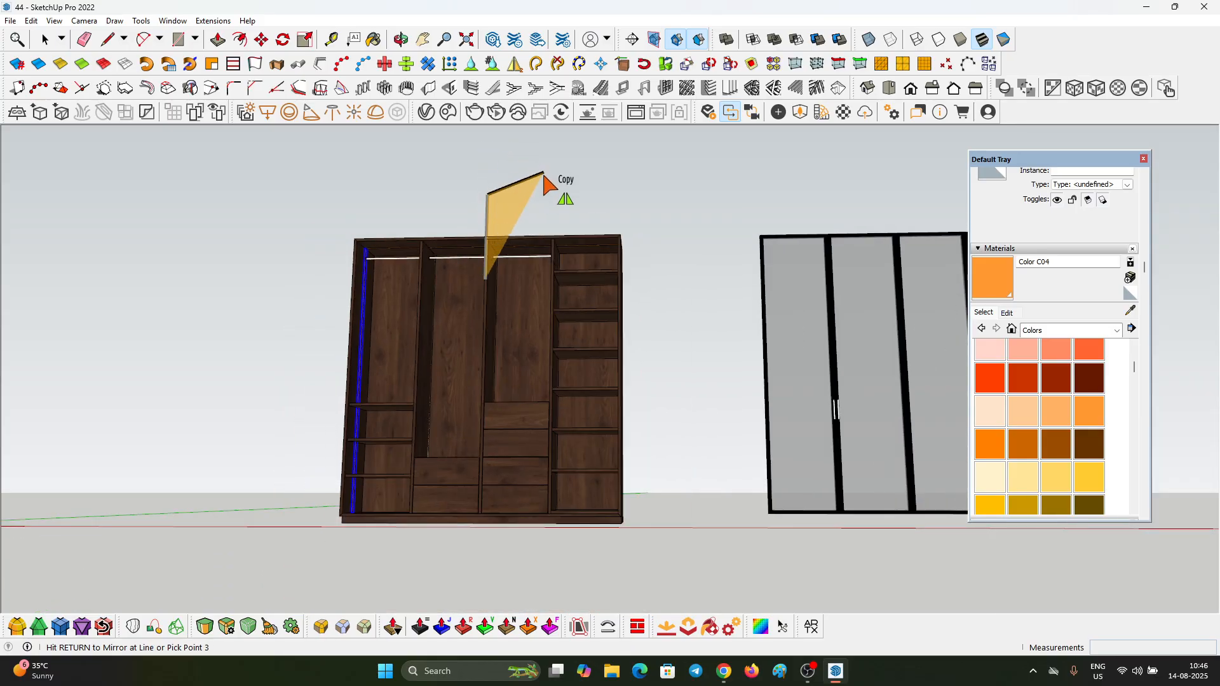
middle_click_drag(541, 169, 473, 474)
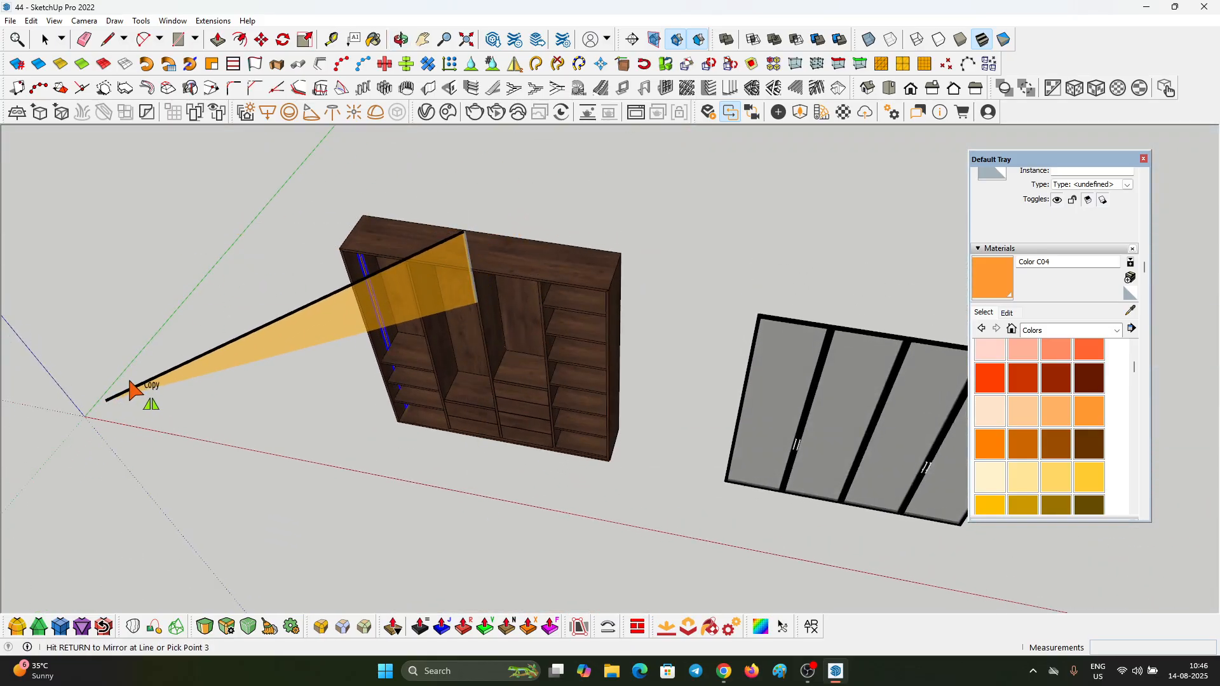
left_click(226, 272)
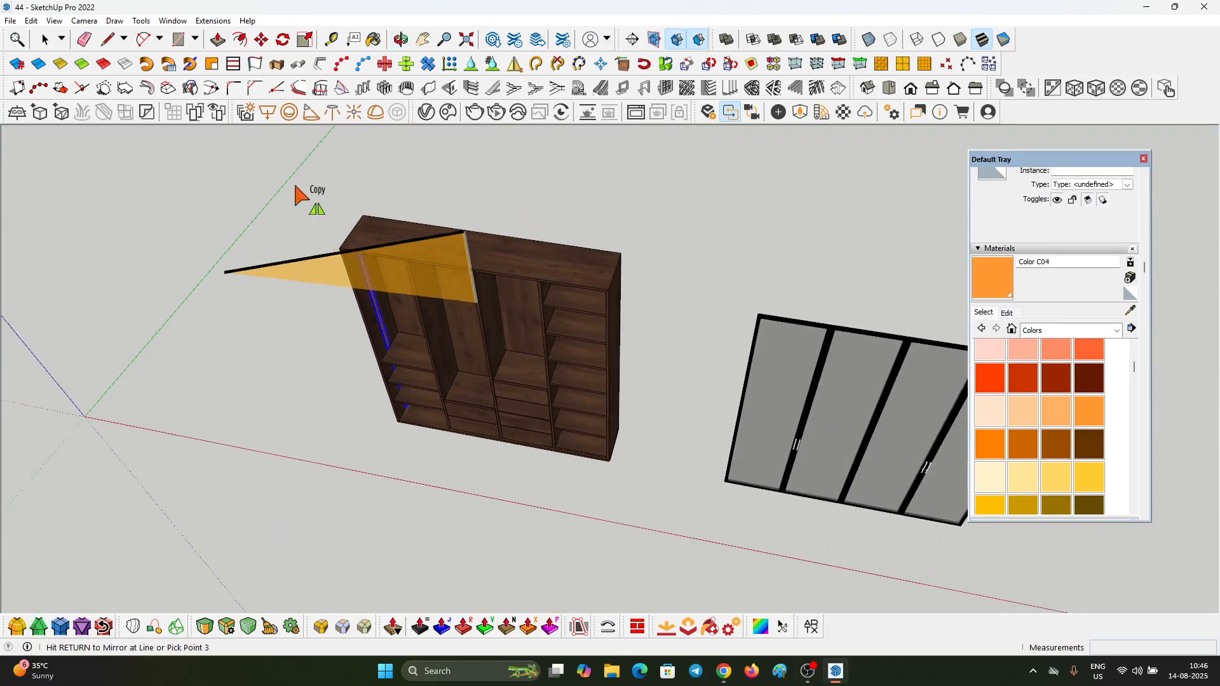
left_click(507, 149)
Step: Rotate a copy of the right light strip by 90° in the wardrobe's front plane so it lies horizontally
middle_click_drag(559, 273, 651, 130)
scroll(571, 277, "up", 7)
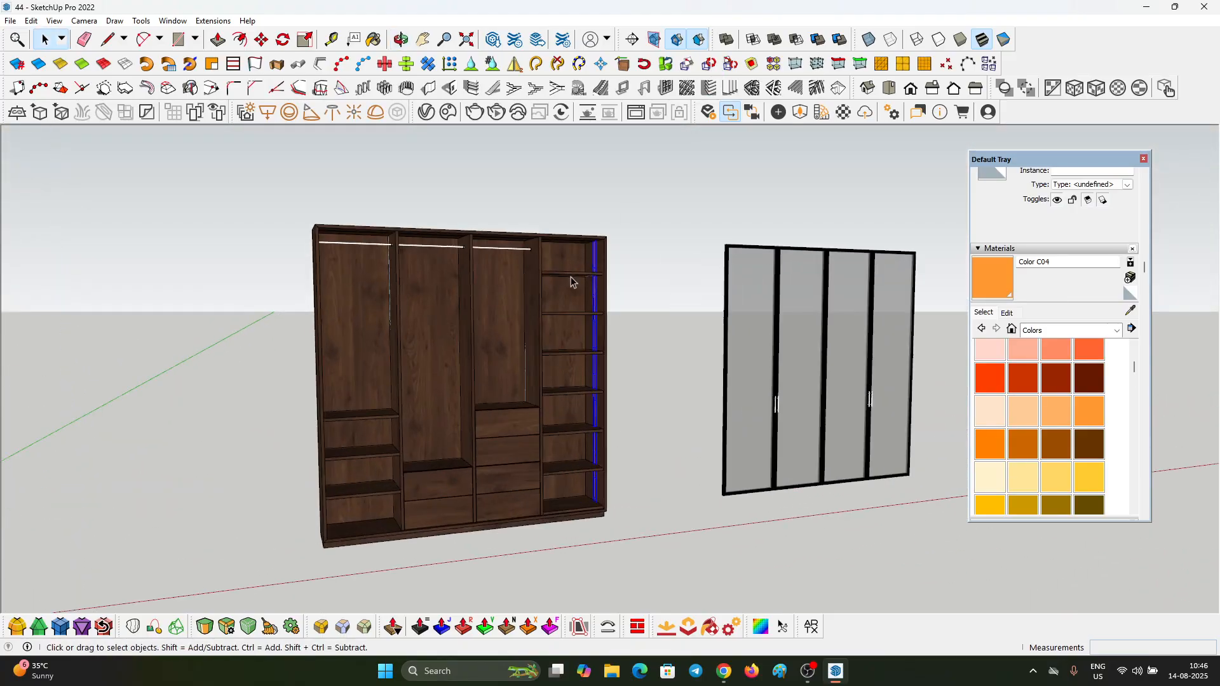
scroll(599, 267, "down", 4)
middle_click_drag(600, 295, 609, 250)
scroll(623, 296, "up", 10)
key("q")
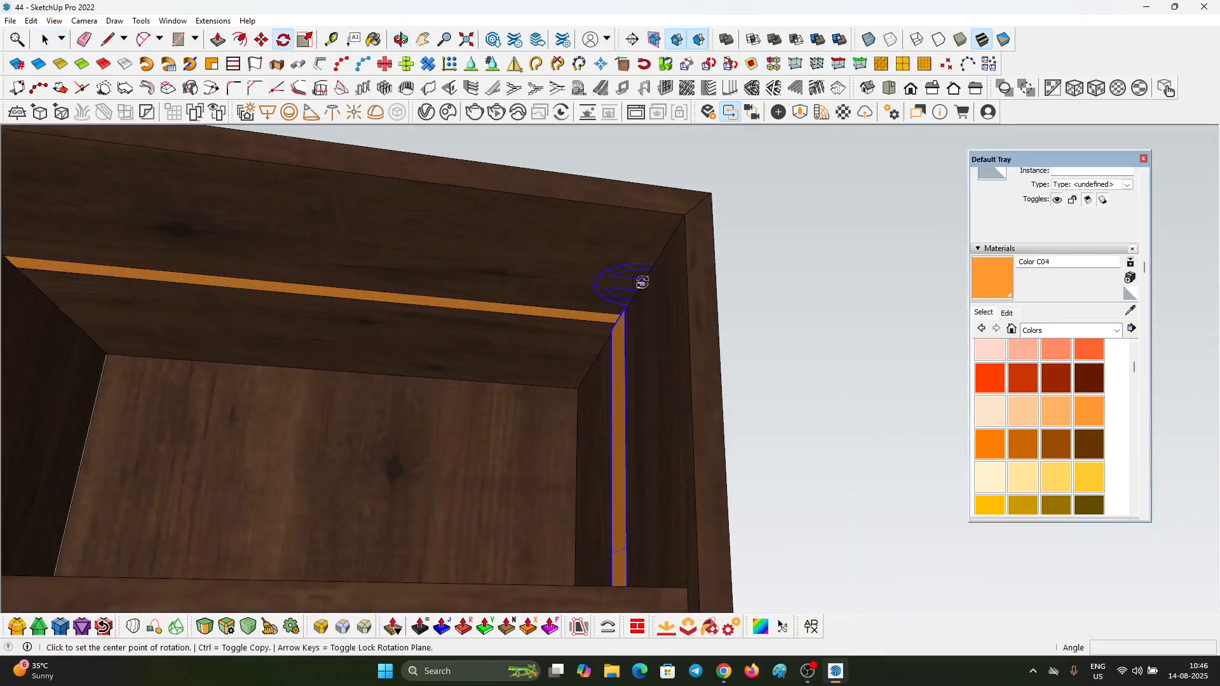
scroll(640, 283, "up", 4)
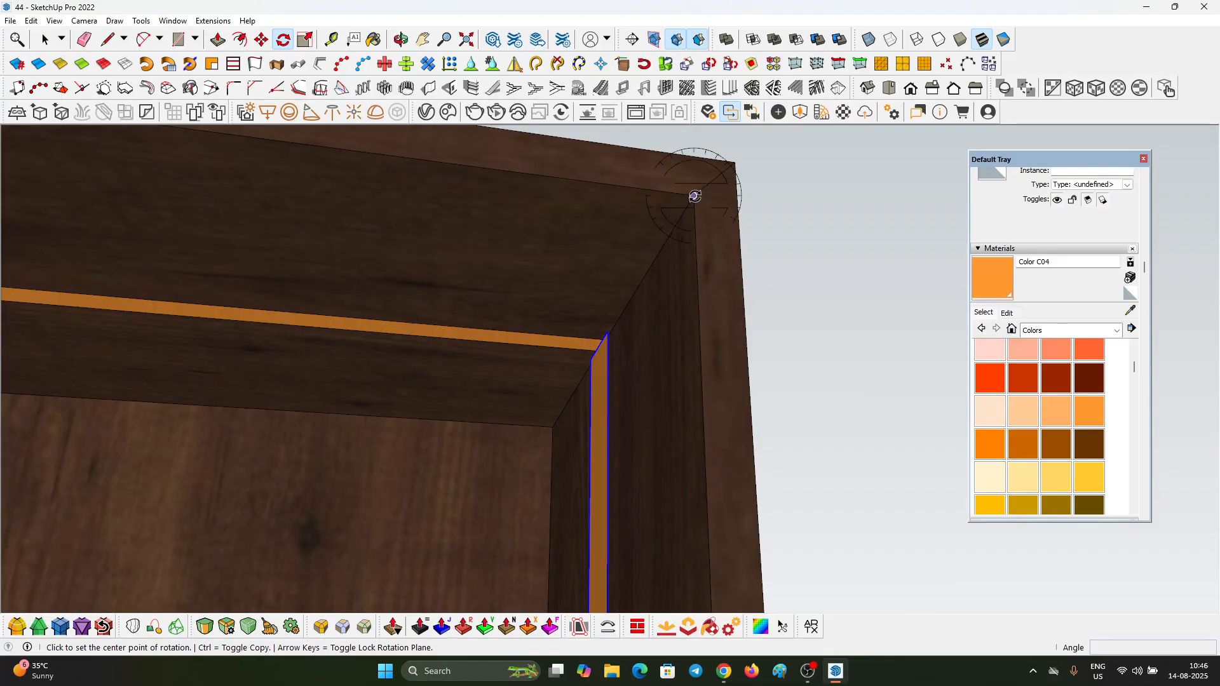
middle_click_drag(692, 207, 611, 202)
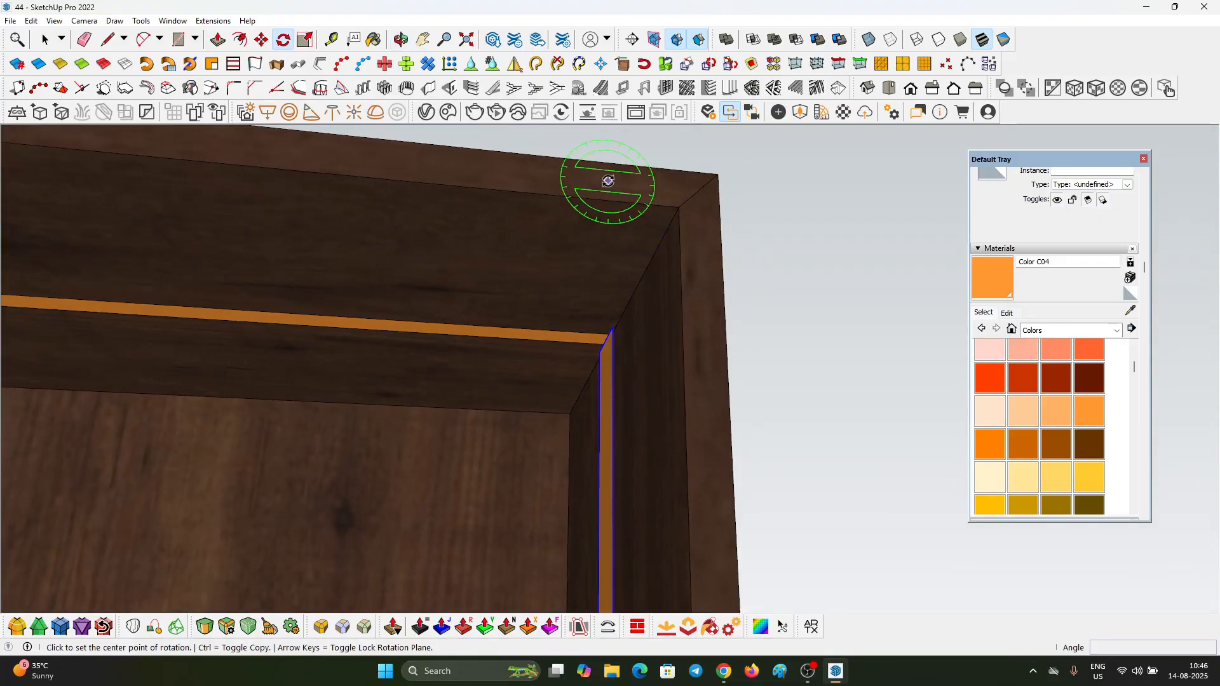
scroll(607, 183, "down", 1)
left_click(607, 183)
left_click(608, 222)
left_click(659, 209)
type("90")
key("Return")
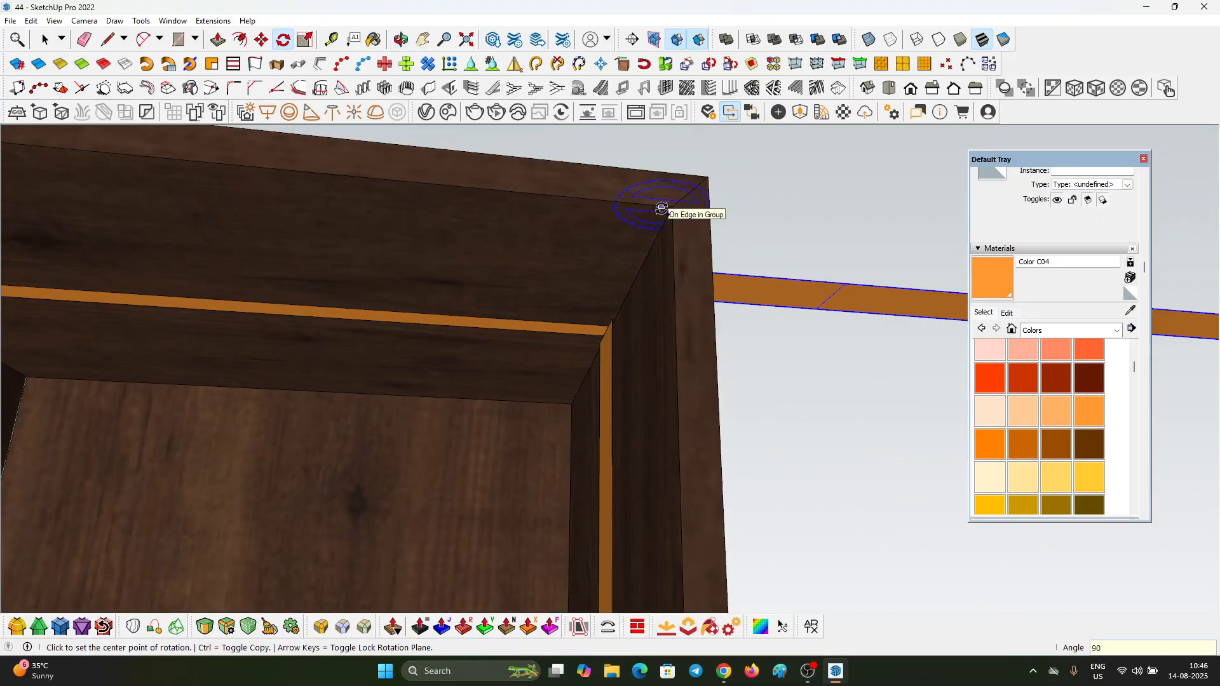
Step: Move the horizontal light strip from outside the wardrobe to the upper left inner corner under the top panel
key("space")
middle_click_drag(804, 222, 762, 220)
key("m")
scroll(741, 244, "up", 3)
left_click(697, 269)
left_click(711, 256)
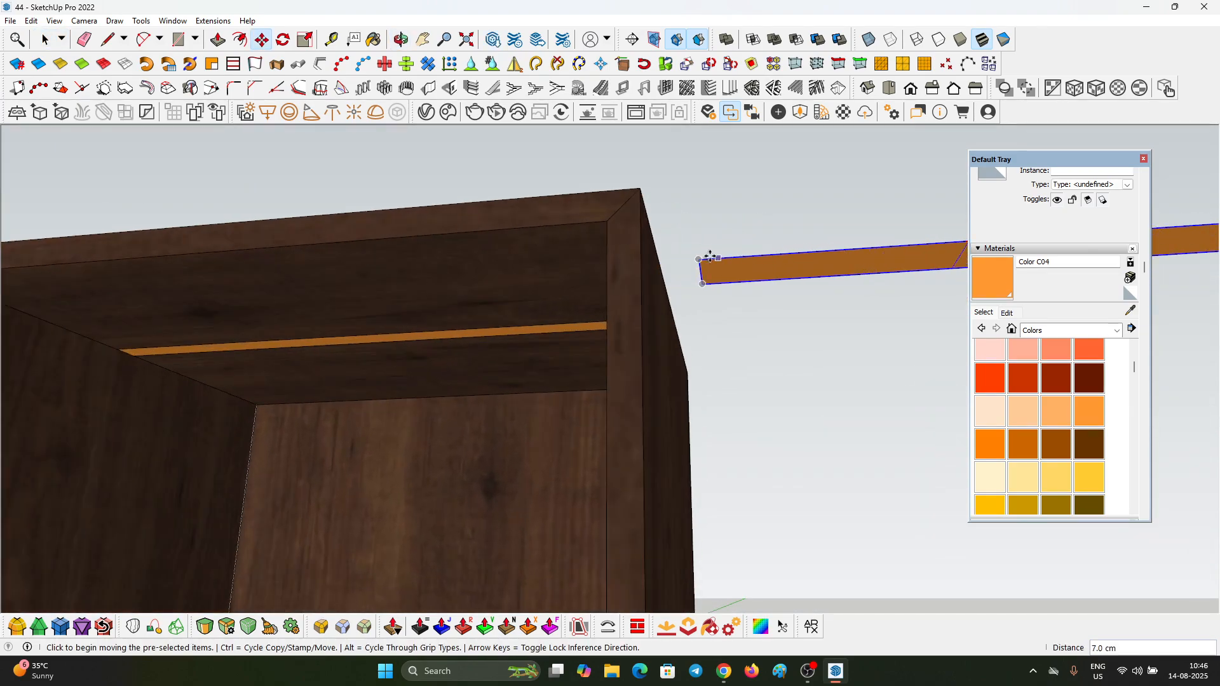
left_click(701, 260)
scroll(749, 256, "down", 5)
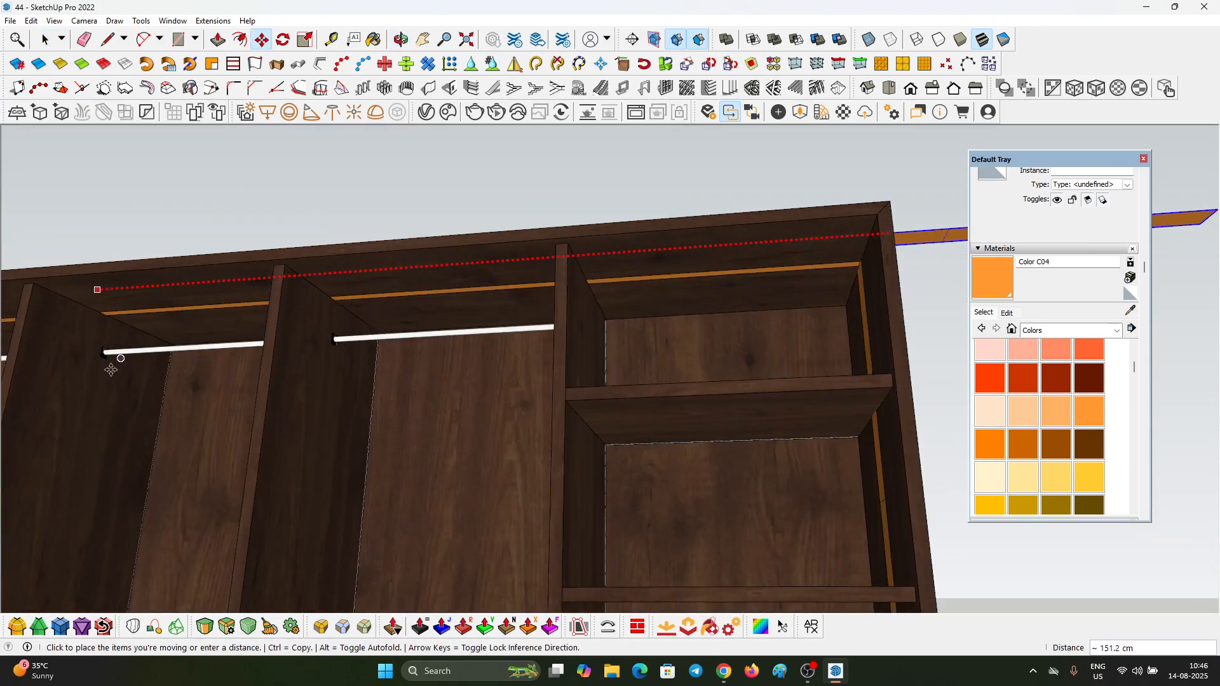
scroll(241, 325, "up", 3)
left_click(242, 261)
Step: Align the horizontal light strip's left end with the top corner of the left vertical light strip
scroll(247, 260, "up", 4)
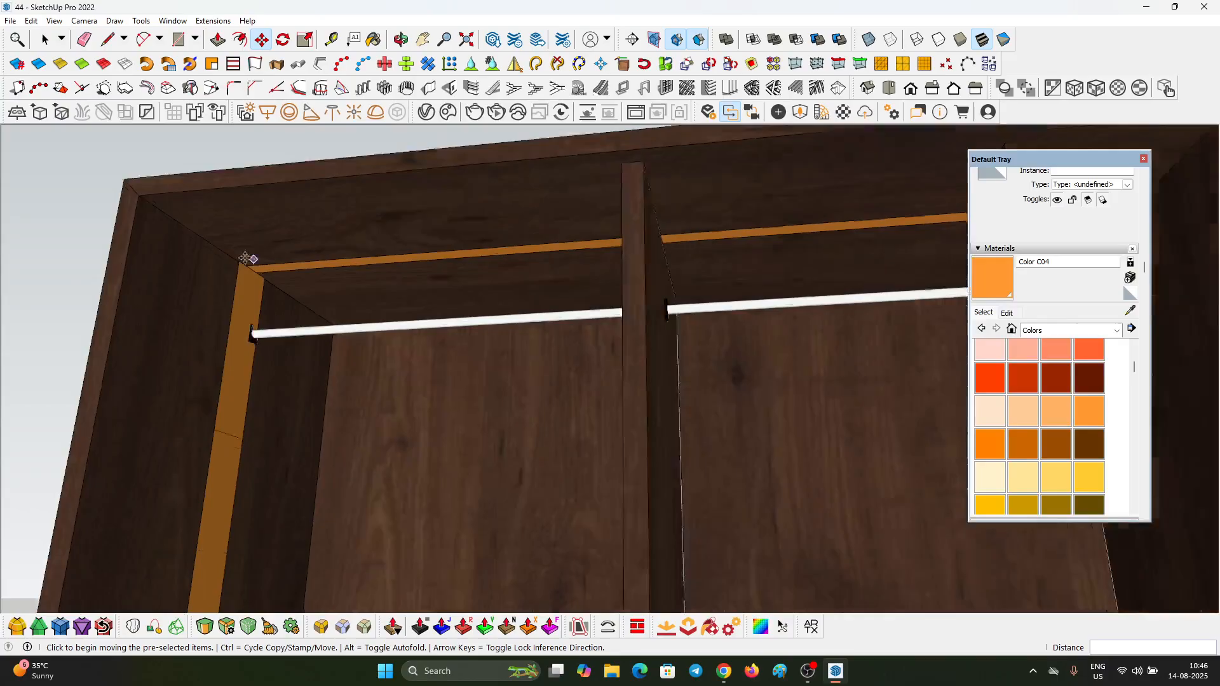
left_click(212, 309)
left_click(204, 335)
scroll(249, 291, "up", 1)
left_click(247, 291)
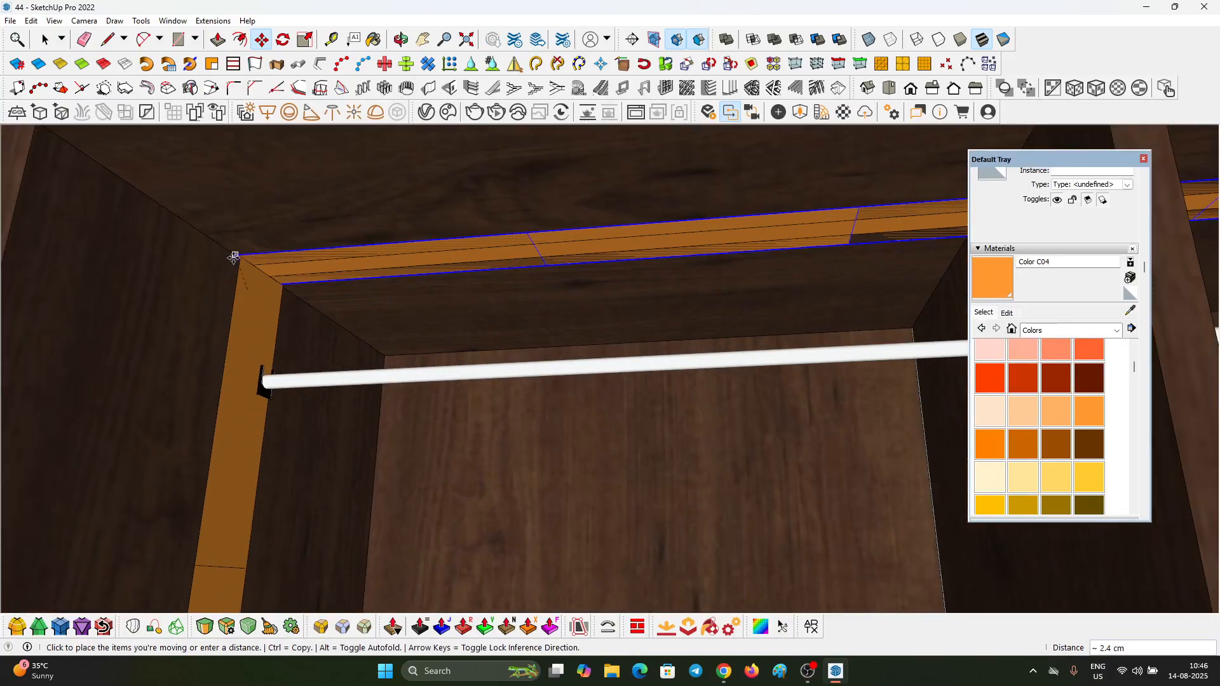
left_click(240, 258)
scroll(238, 259, "down", 3)
scroll(232, 258, "up", 4)
left_click(231, 258)
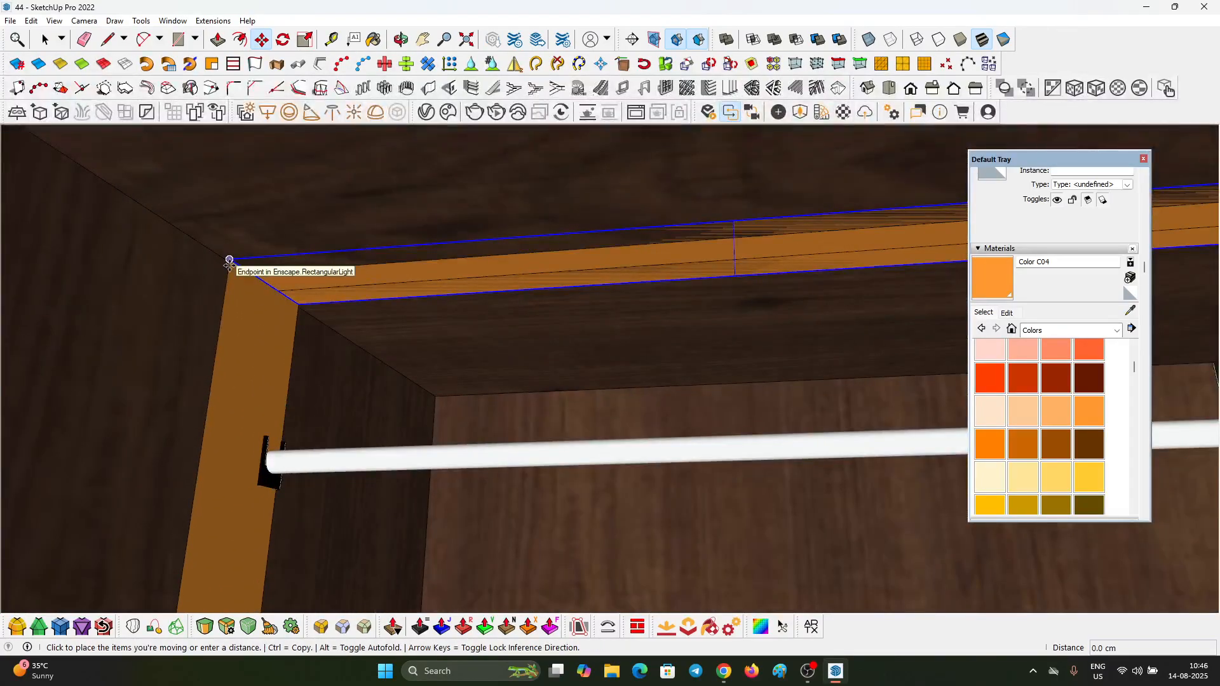
left_click(231, 259)
Step: Scale the horizontal light strip lengthwise so its right end meets the right side panel
scroll(216, 272, "down", 5)
scroll(218, 273, "down", 4)
middle_click_drag(219, 273, 330, 275)
scroll(644, 238, "up", 5)
key("s")
scroll(675, 242, "up", 1)
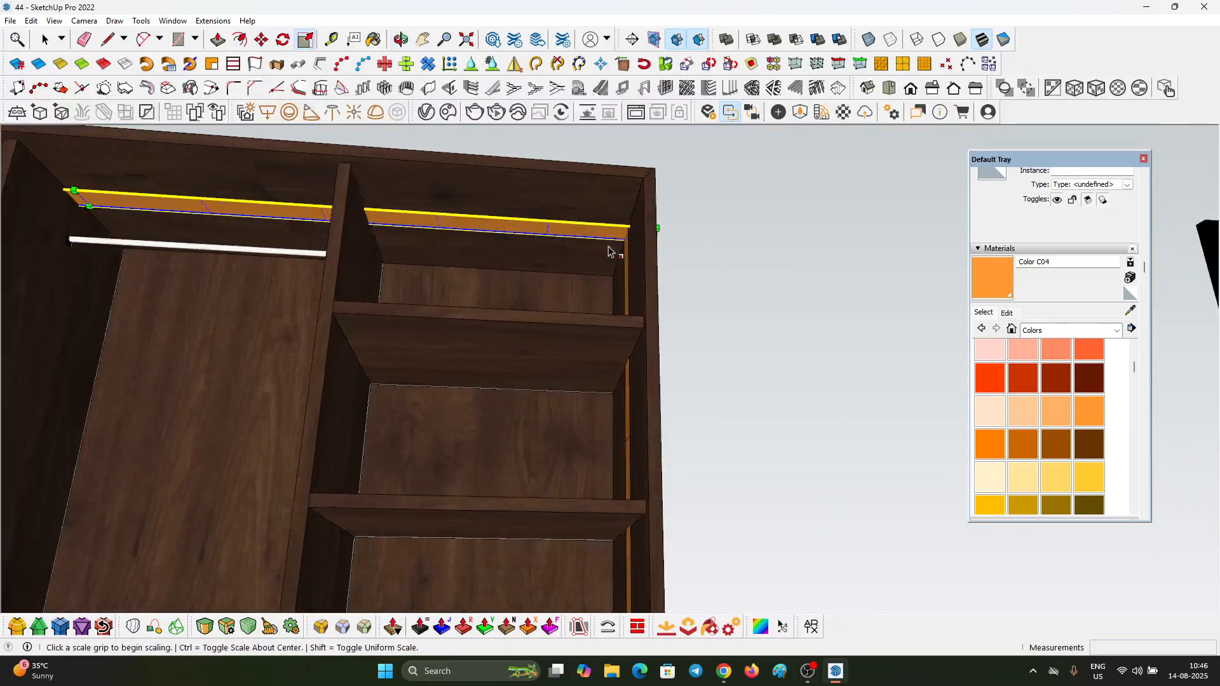
middle_click_drag(612, 240, 661, 226)
scroll(664, 216, "up", 2)
left_click(665, 212)
middle_click_drag(591, 239, 547, 331)
left_click(657, 258)
key("space")
Step: Select the handles inside the glass door group and scale them taller upward, then close the group
scroll(787, 273, "down", 3)
scroll(507, 199, "down", 5)
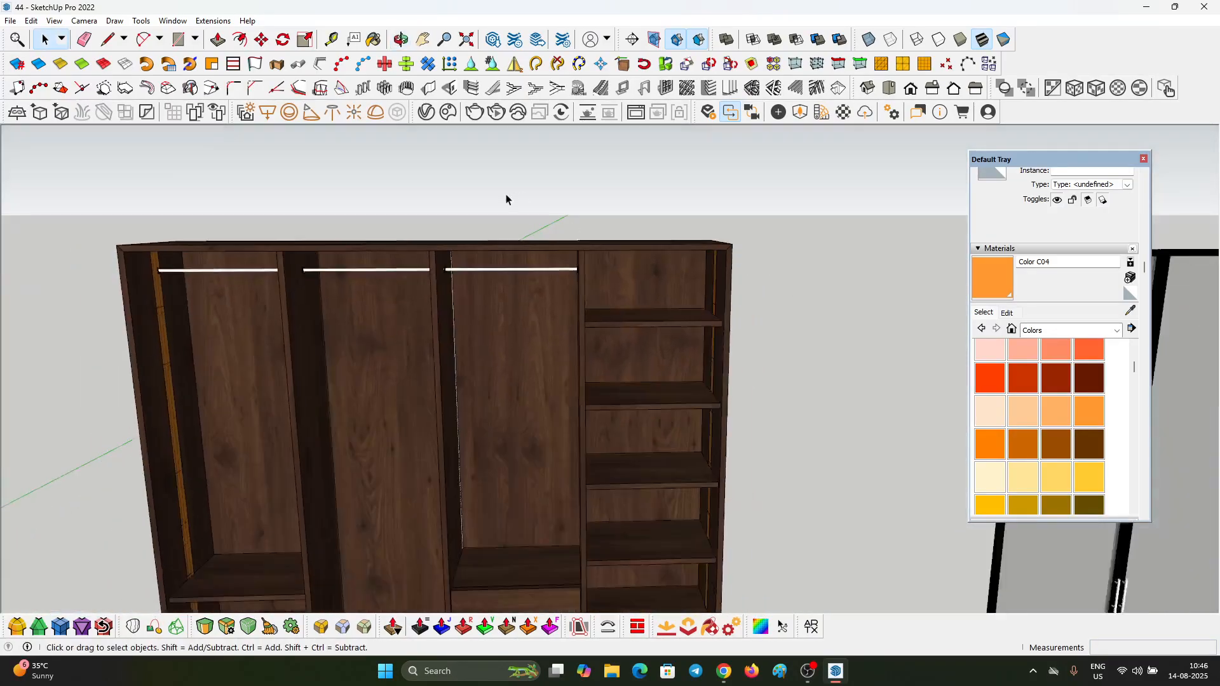
middle_click_drag(502, 199, 535, 127)
scroll(443, 166, "down", 2)
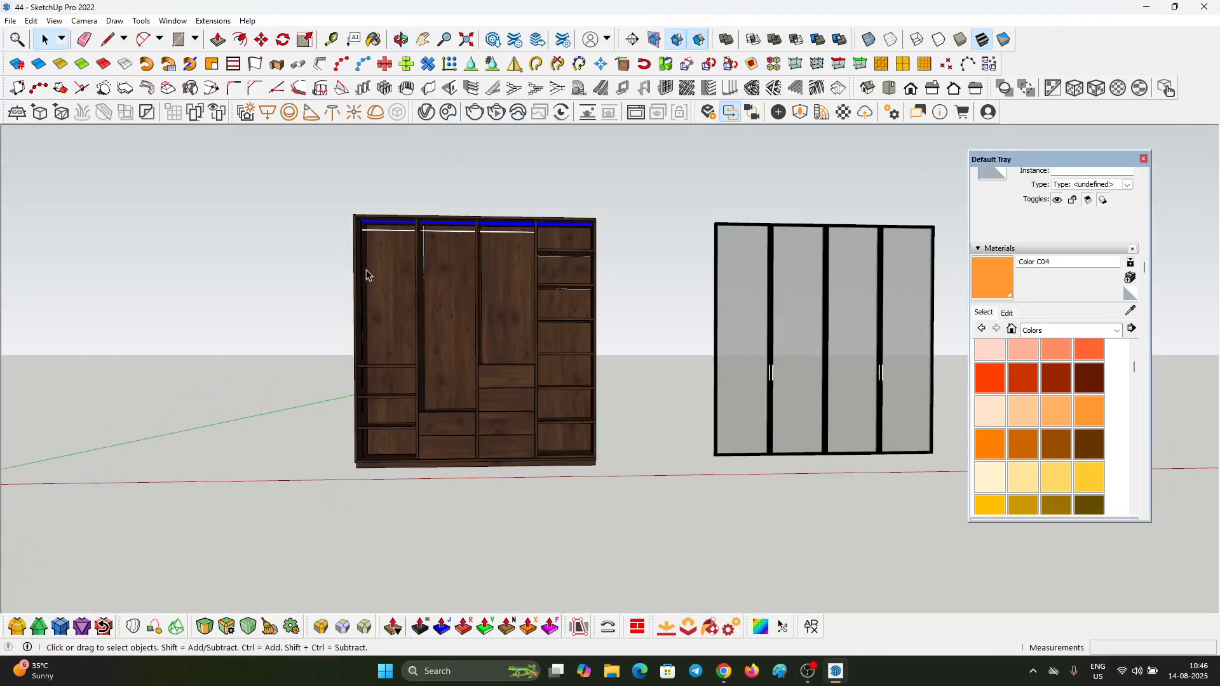
middle_click_drag(371, 273, 630, 219)
left_click_drag(381, 258, 450, 347)
key("space")
scroll(809, 360, "up", 6)
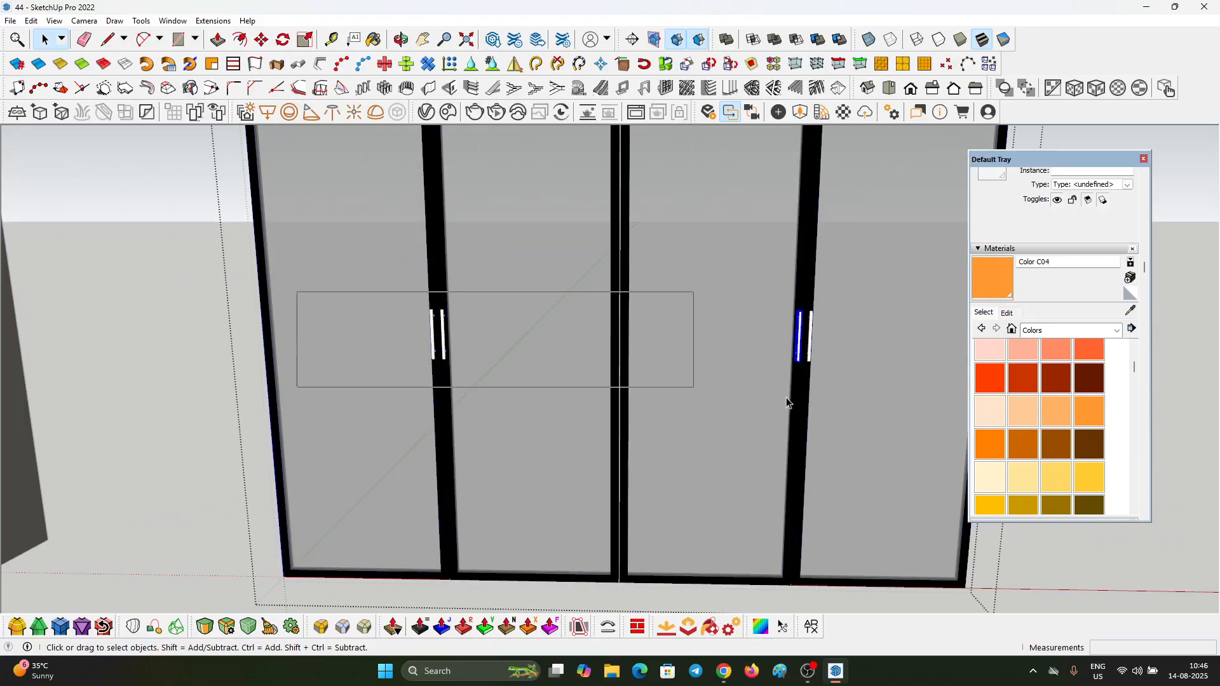
scroll(458, 283, "down", 3)
key("s")
scroll(505, 294, "up", 5)
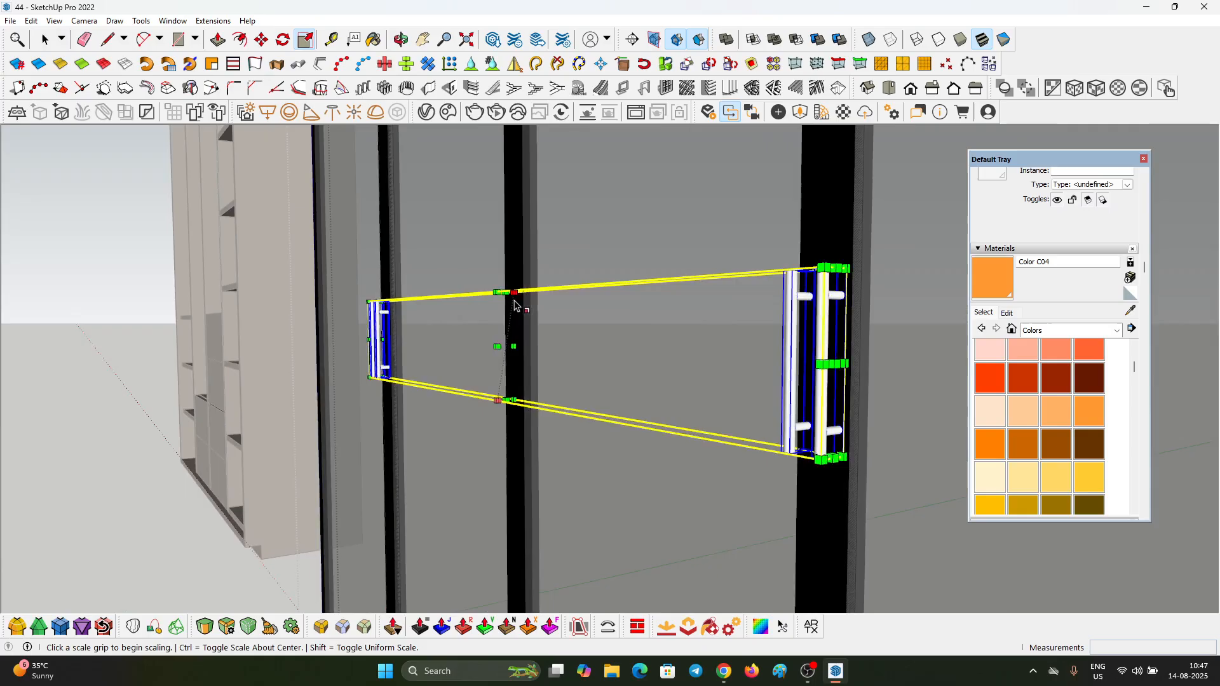
left_click(506, 293)
left_click(504, 197)
key("space")
left_click(489, 303)
Step: Start an import and go to the 3D MODELS folder on drive D
scroll(489, 304, "down", 7)
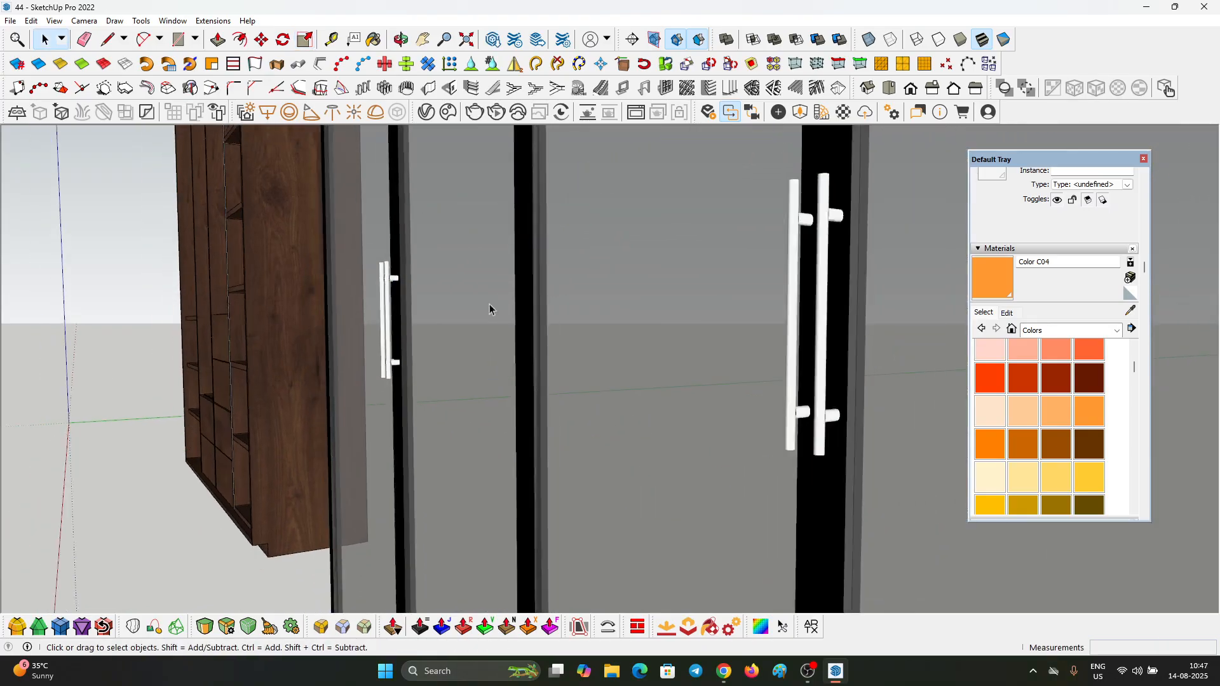
middle_click_drag(490, 304, 539, 362)
scroll(540, 364, "down", 5)
middle_click_drag(708, 476, 497, 497)
scroll(384, 361, "up", 6)
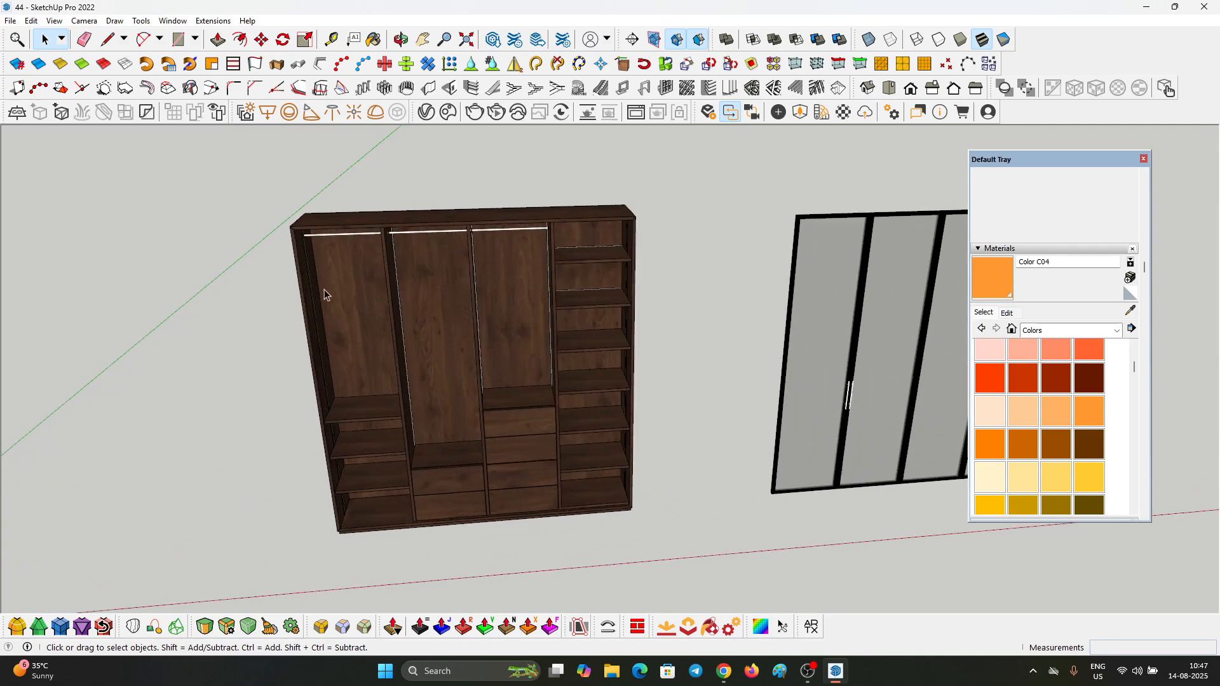
left_click(11, 21)
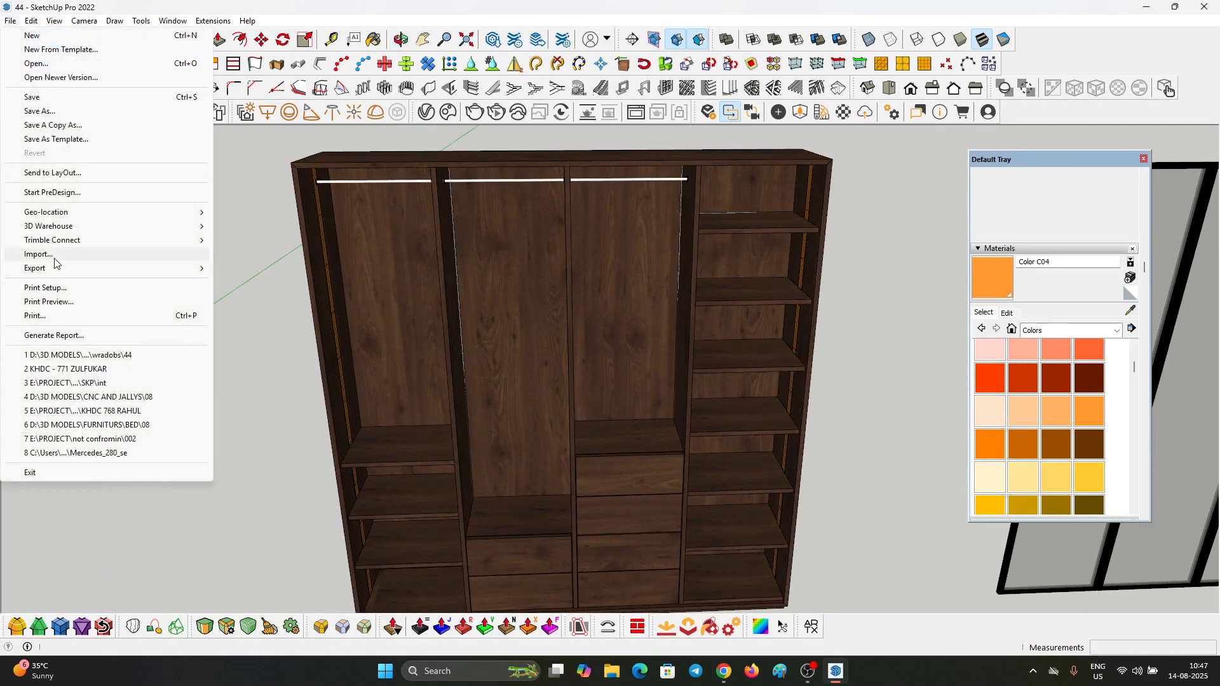
left_click(38, 254)
left_click(488, 66)
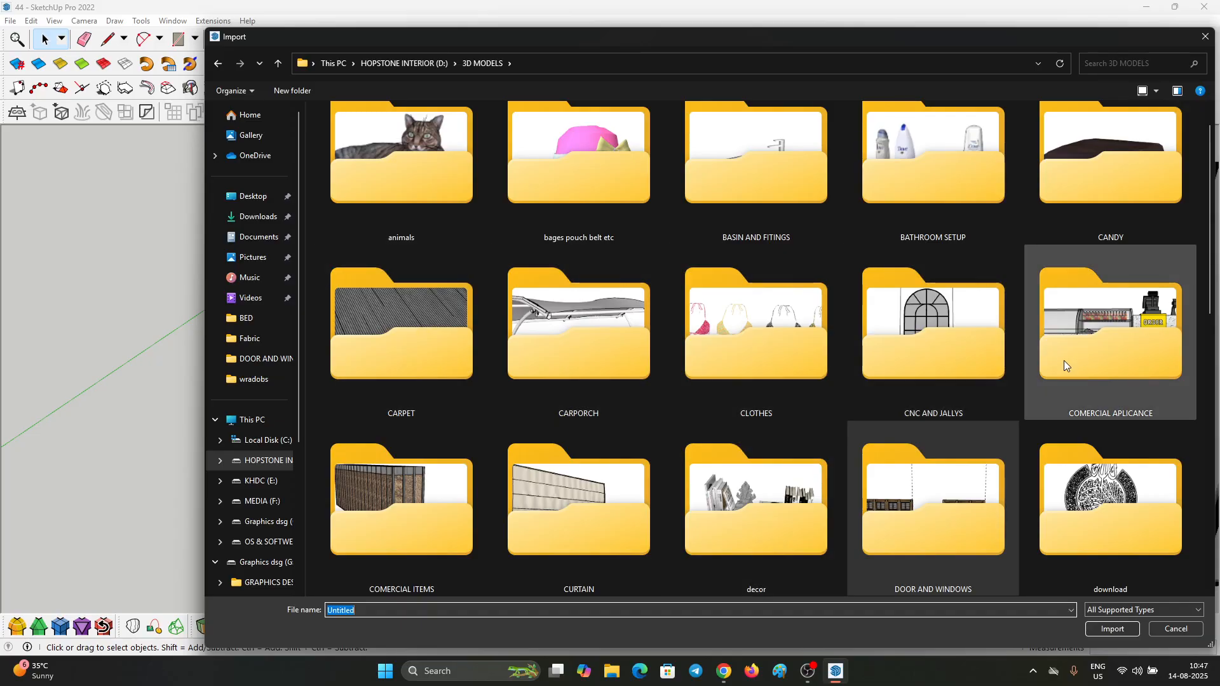
Step: Open the CLOTHES folder and import a white wardrobe model filled with folded and hanging clothes
scroll(912, 398, "down", 2)
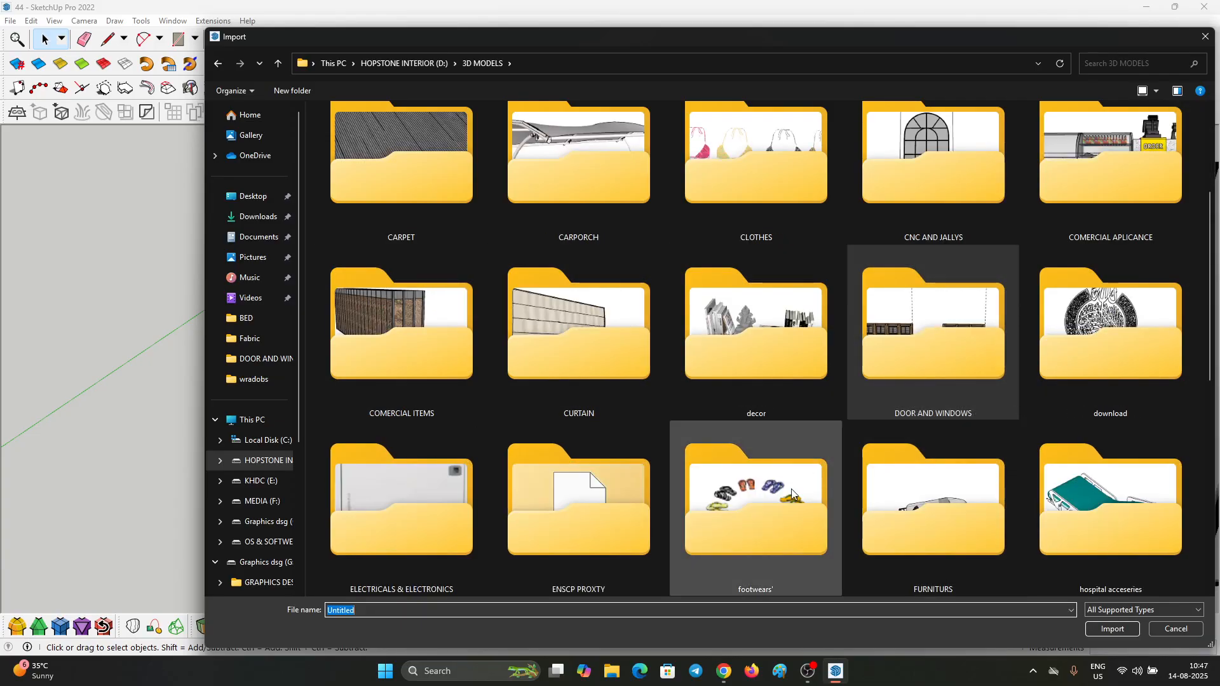
scroll(684, 504, "down", 1)
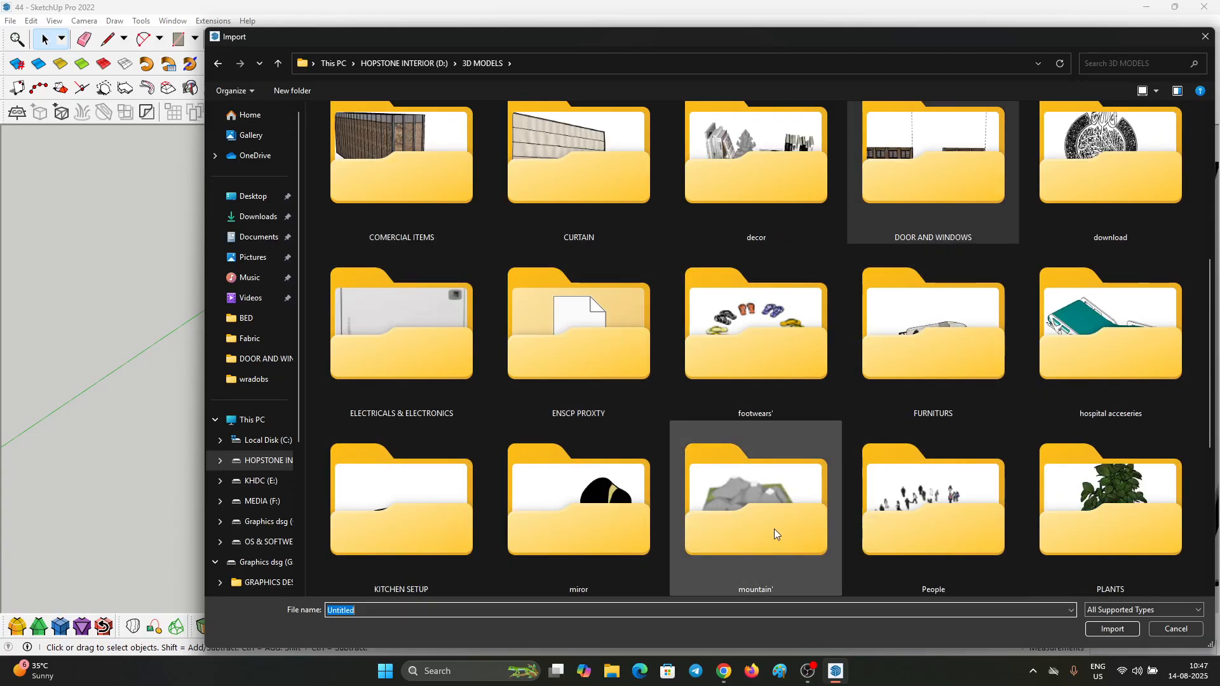
scroll(890, 526, "down", 1)
scroll(681, 511, "down", 1)
scroll(952, 361, "up", 6)
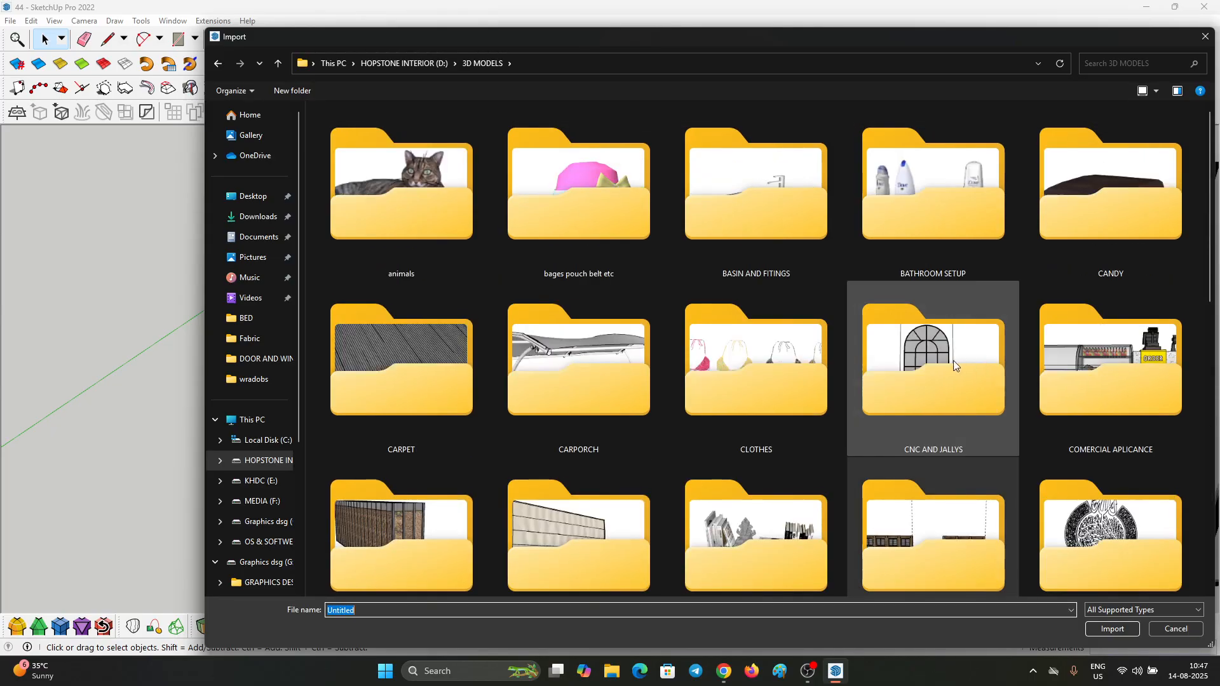
double_click(756, 369)
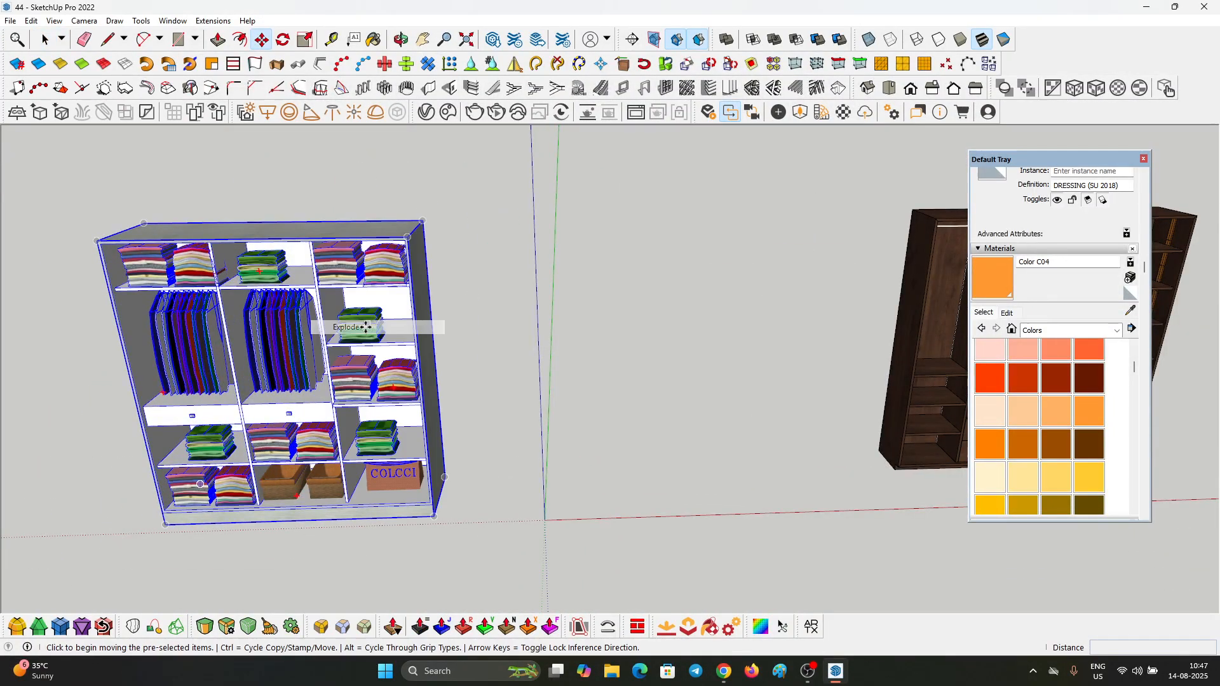
scroll(387, 283, "up", 5)
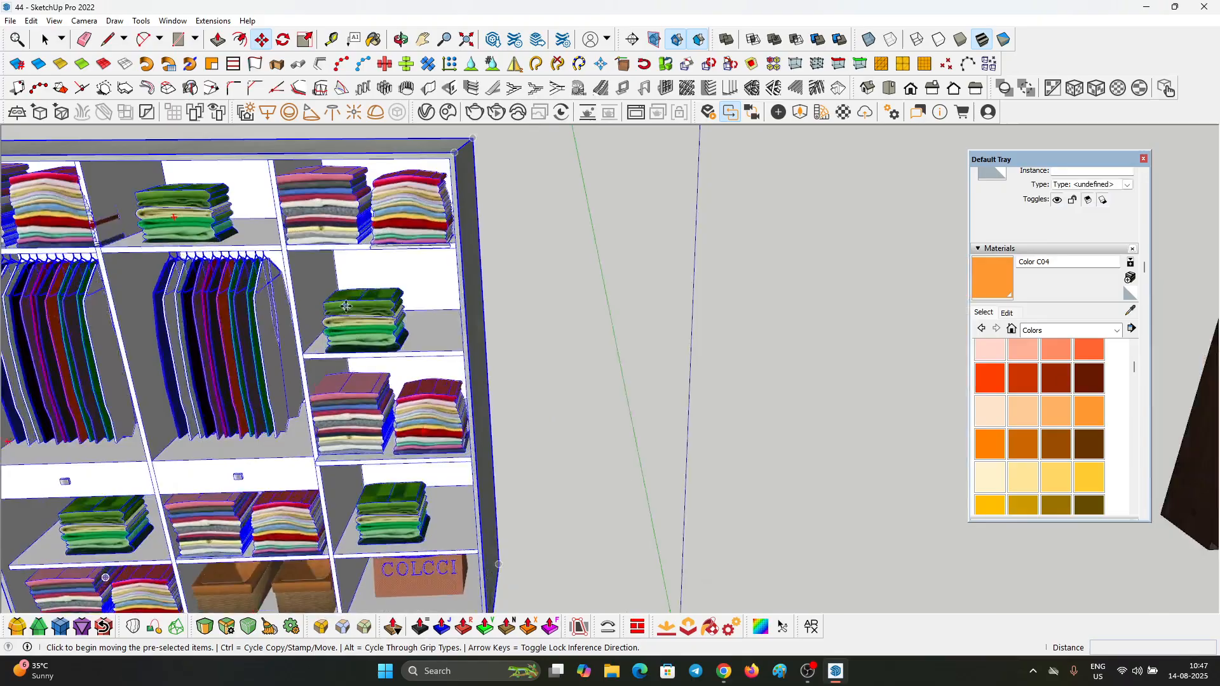
Step: Explode the imported white wardrobe group into separate objects
key("space")
right_click(387, 283)
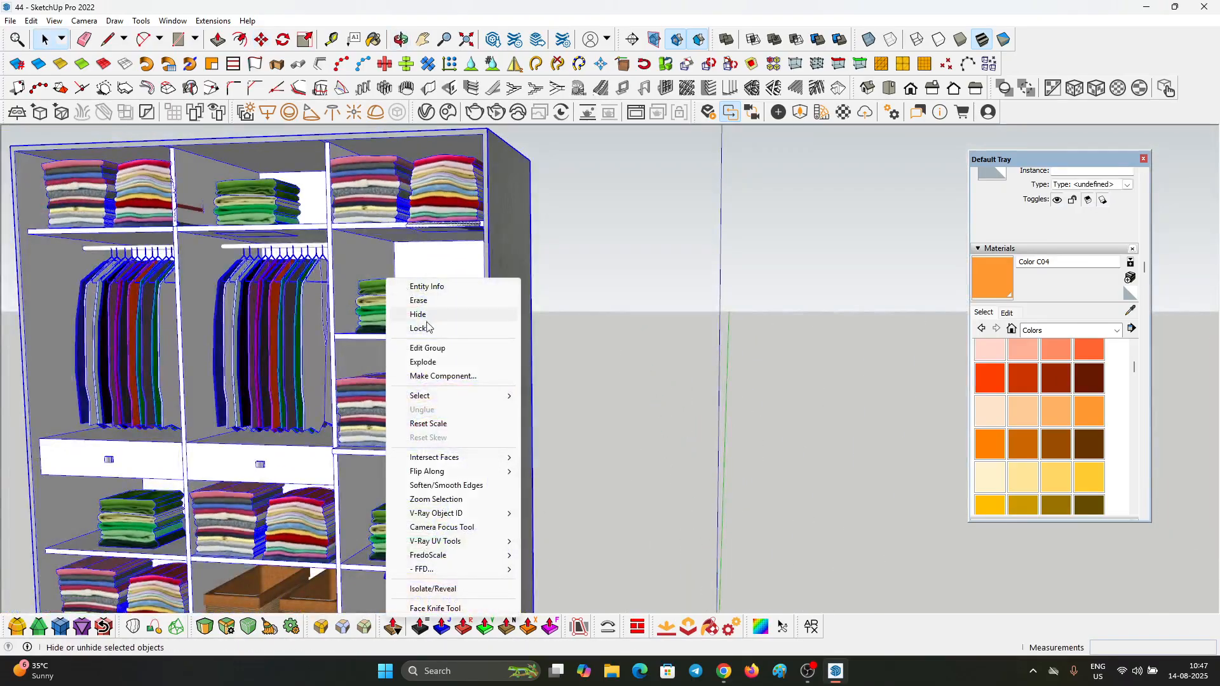
left_click(428, 363)
Step: Move the two folded clothes stacks from the white wardrobe's top right compartment onto a middle shelf in the dark wardrobe's right column
scroll(376, 199, "up", 5)
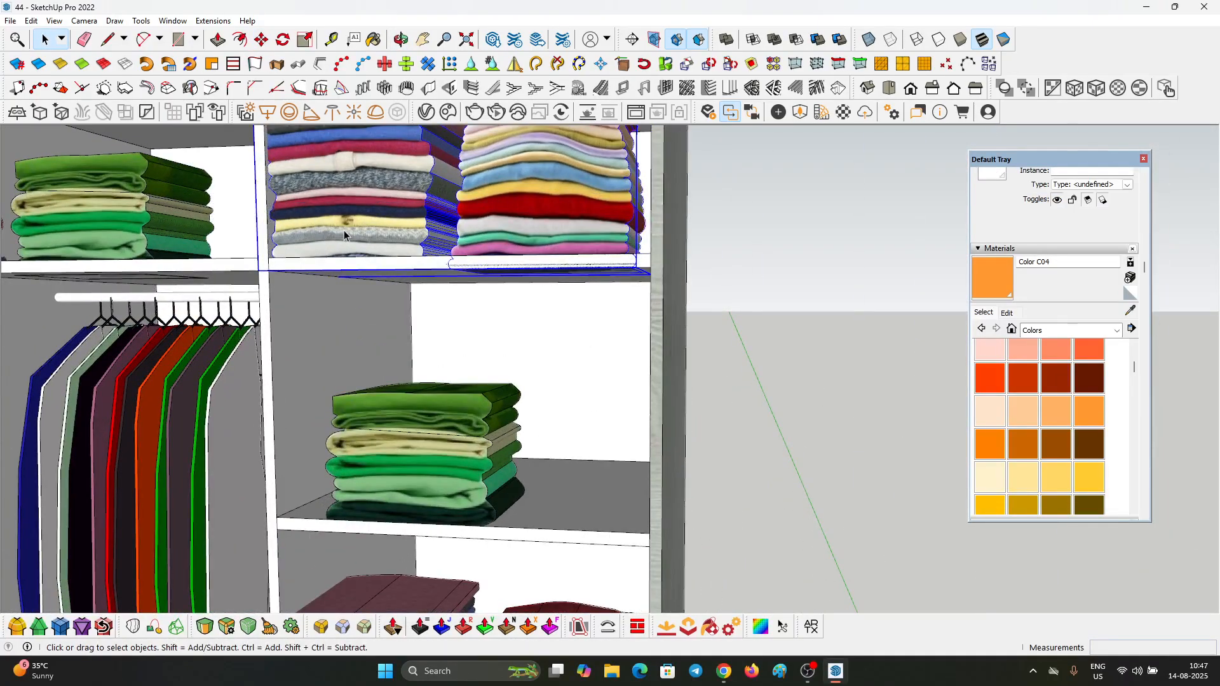
key("m")
left_click(257, 270)
scroll(258, 270, "down", 10)
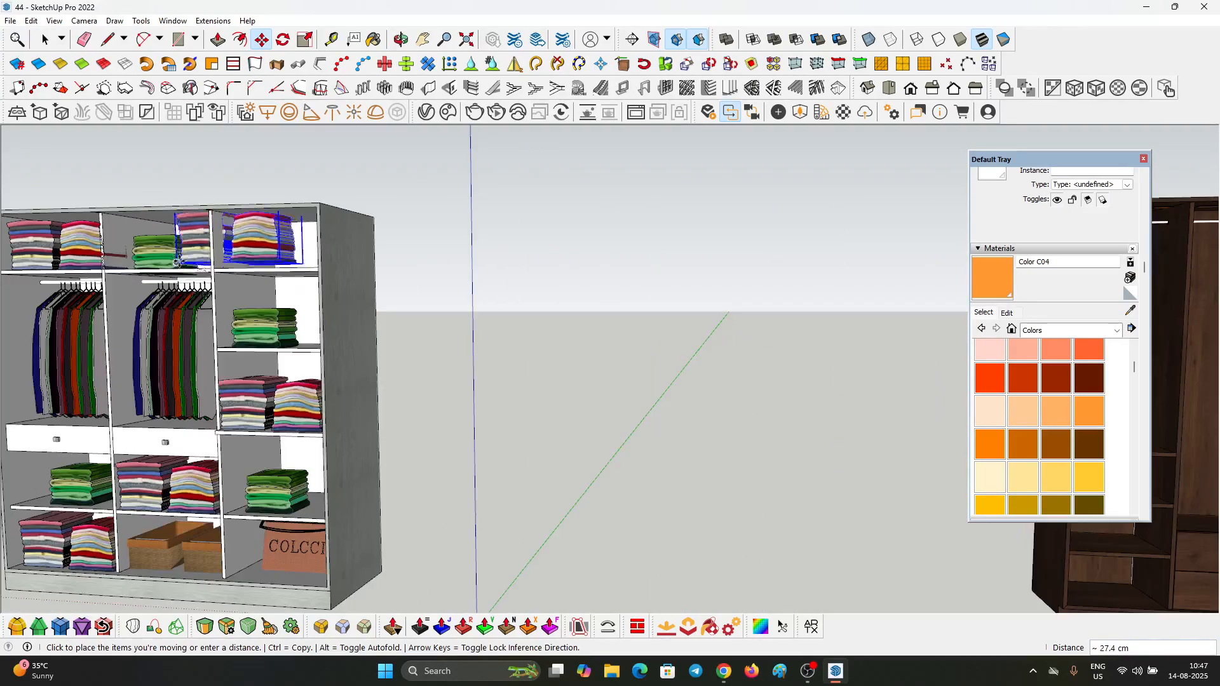
scroll(806, 303, "up", 10)
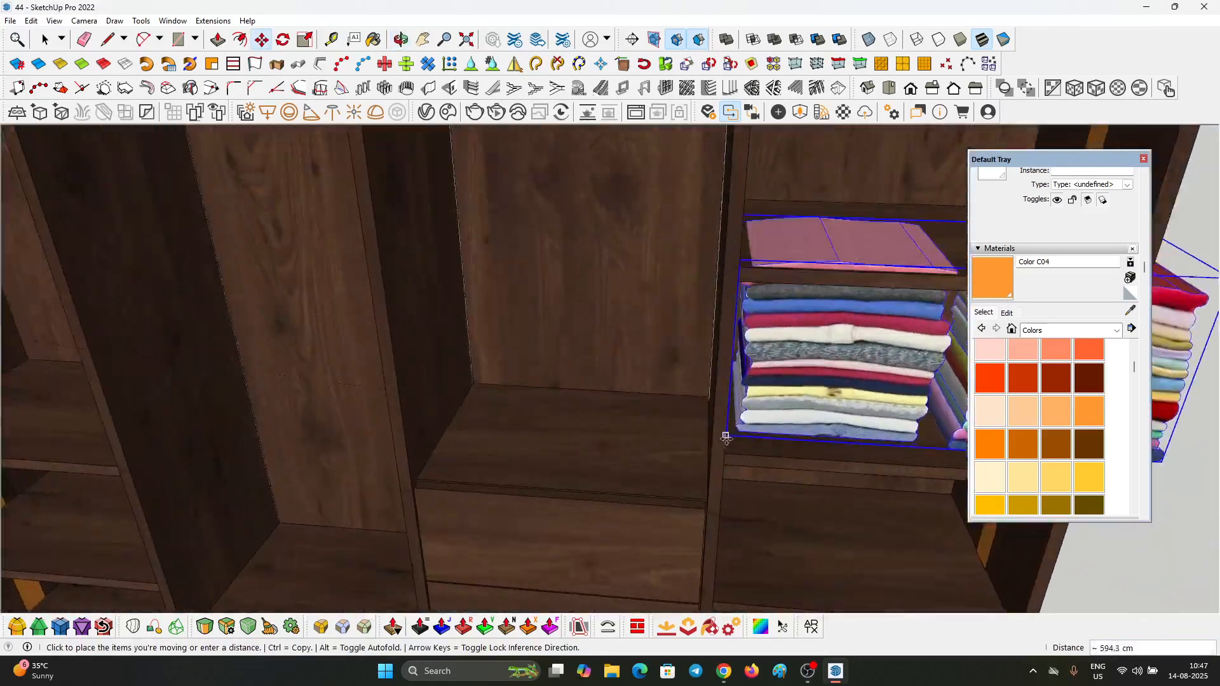
left_click(726, 453)
key("space")
Step: Scale the two folded clothes stacks down to fit between the shelves of the dark wardrobe's right column
scroll(572, 337, "down", 5)
middle_click_drag(588, 339, 661, 253)
scroll(721, 286, "up", 3)
key("s")
left_click(801, 247)
left_click(730, 282)
key("space")
Step: Move the green folded stack from the white wardrobe onto the dark wardrobe's right-column shelf below the multicoloured stacks
scroll(613, 413, "down", 4)
key("space")
scroll(661, 267, "down", 5)
scroll(337, 449, "up", 8)
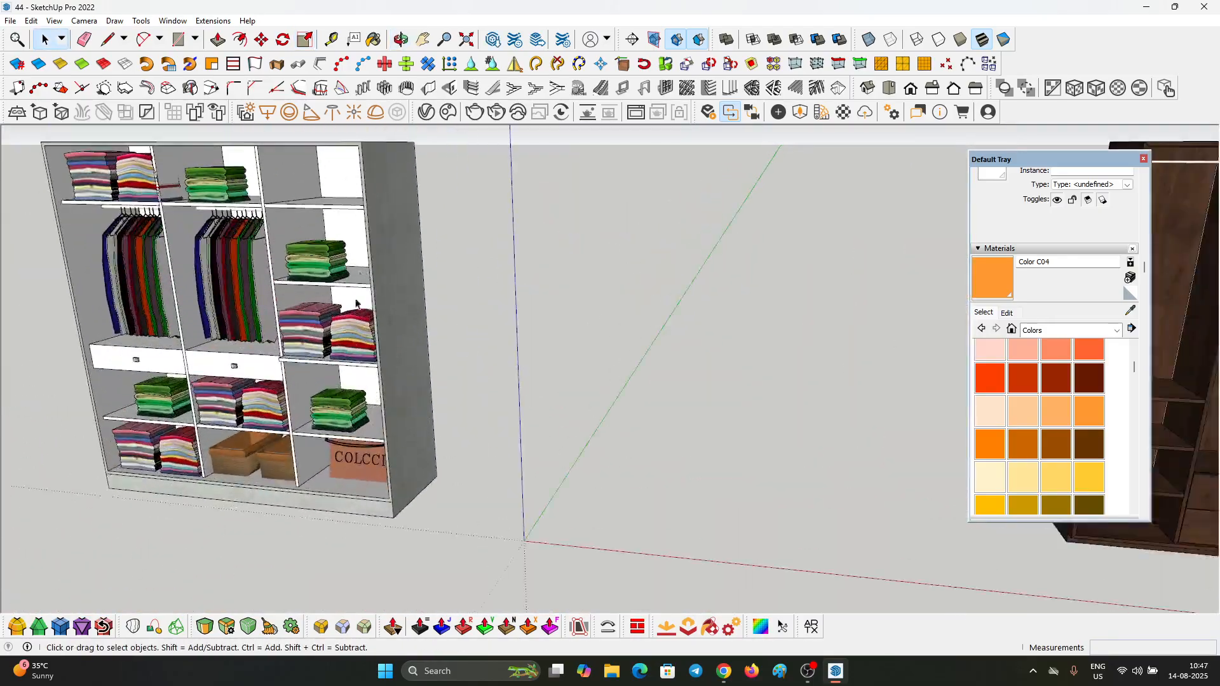
left_click(338, 452)
scroll(338, 452, "up", 3)
key("m")
left_click(360, 460)
left_click(623, 362)
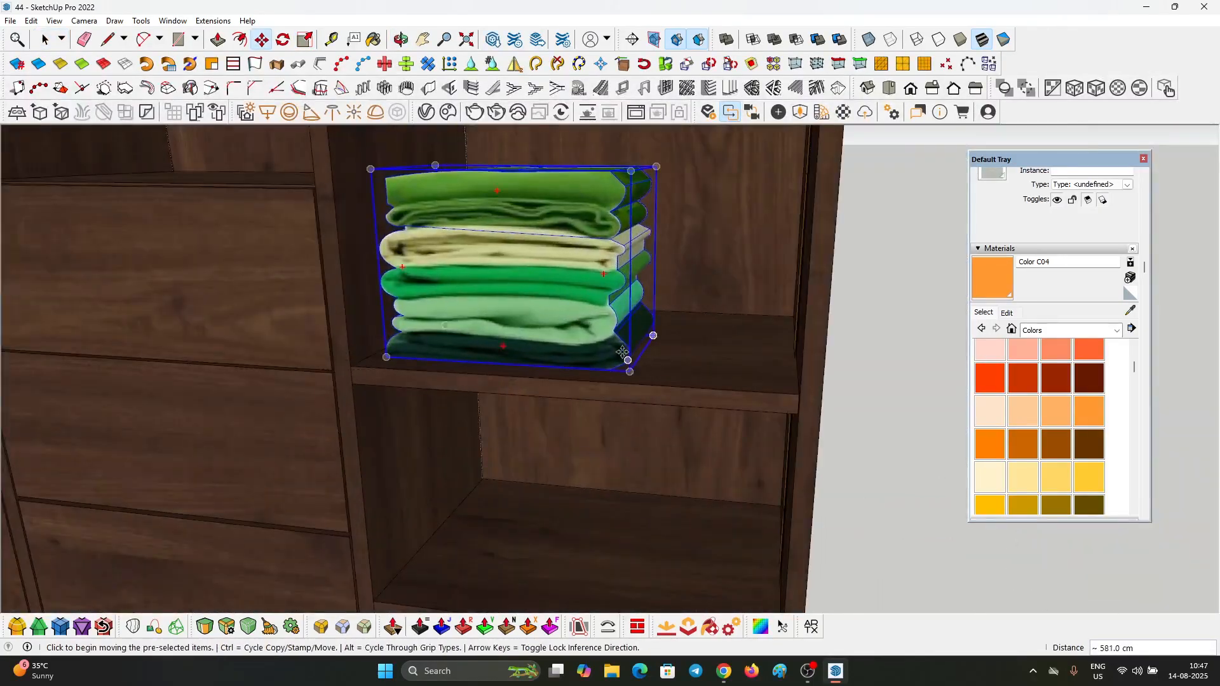
key("space")
Step: Move the wicker baskets from the white wardrobe to the bottom of the dark wardrobe's right side
scroll(508, 343, "down", 8)
left_click(381, 336)
key("m")
left_click(481, 357)
scroll(445, 343, "down", 8)
scroll(825, 311, "up", 8)
left_click(508, 317)
key("space")
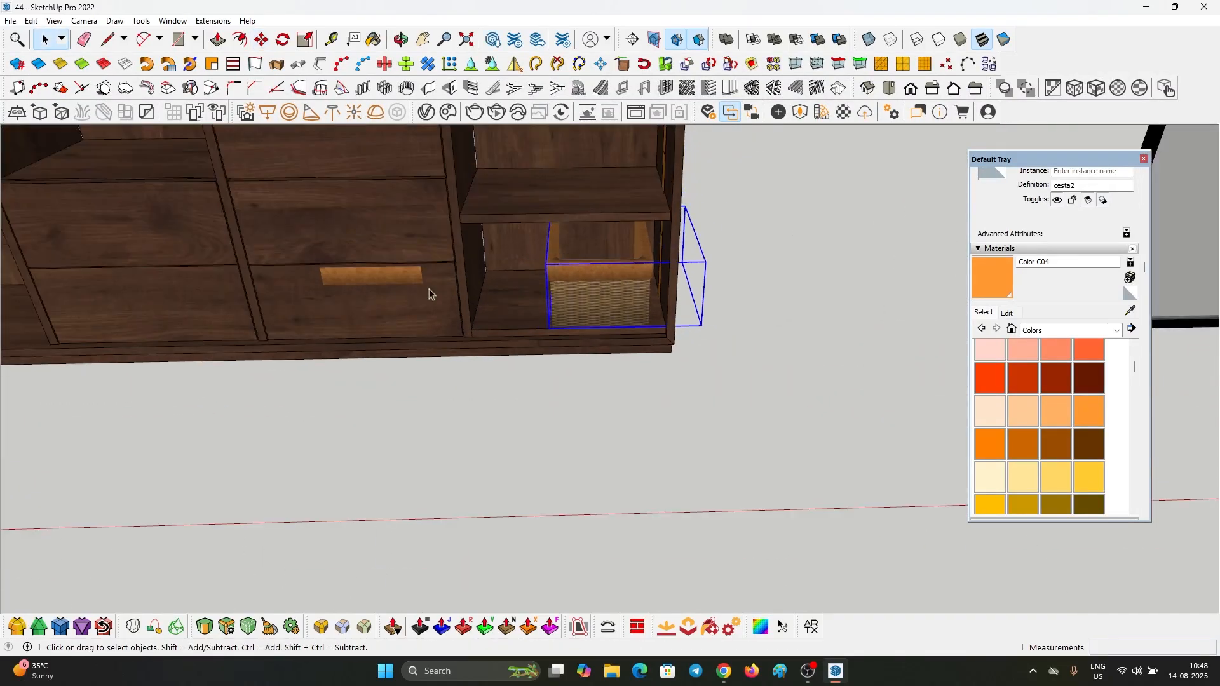
Step: Move one wicker basket into the bottom compartment of the dark wardrobe's left column
key("m")
left_click(638, 327)
left_click(382, 357)
key("space")
left_click(754, 371)
middle_click_drag(414, 346, 472, 248)
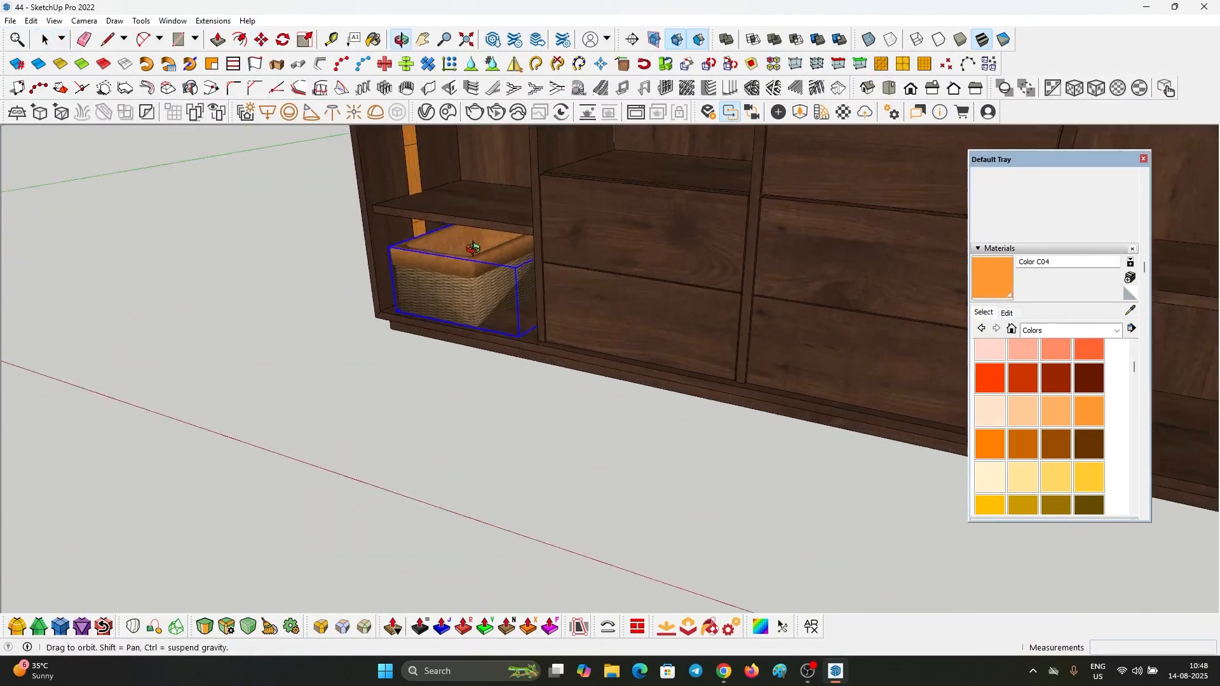
Step: Reposition the wicker basket inside the bottom compartment of the dark wardrobe's left column
scroll(471, 248, "down", 5)
left_click(376, 336)
key("m")
scroll(376, 337, "up", 5)
middle_click_drag(393, 355, 445, 305)
left_click_drag(550, 311, 541, 321)
key("m")
left_click(470, 436)
scroll(565, 423, "down", 6)
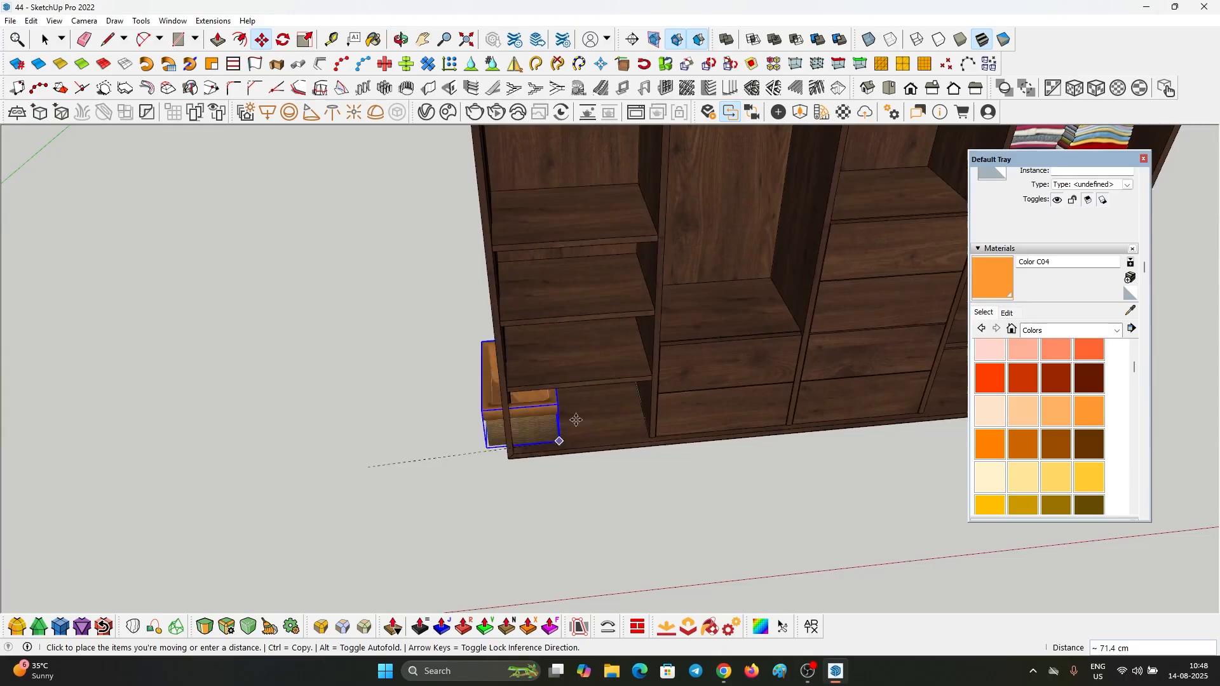
left_click(559, 438)
Step: Move the other wicker basket into the bottom compartment of the dark wardrobe's right column
key("q")
key("m")
left_click(357, 445)
scroll(356, 444, "down", 8)
left_click(473, 402)
key("space")
Step: Move the COLCCI bag from the white wardrobe onto the drawers in the dark wardrobe's second column
scroll(421, 401, "down", 8)
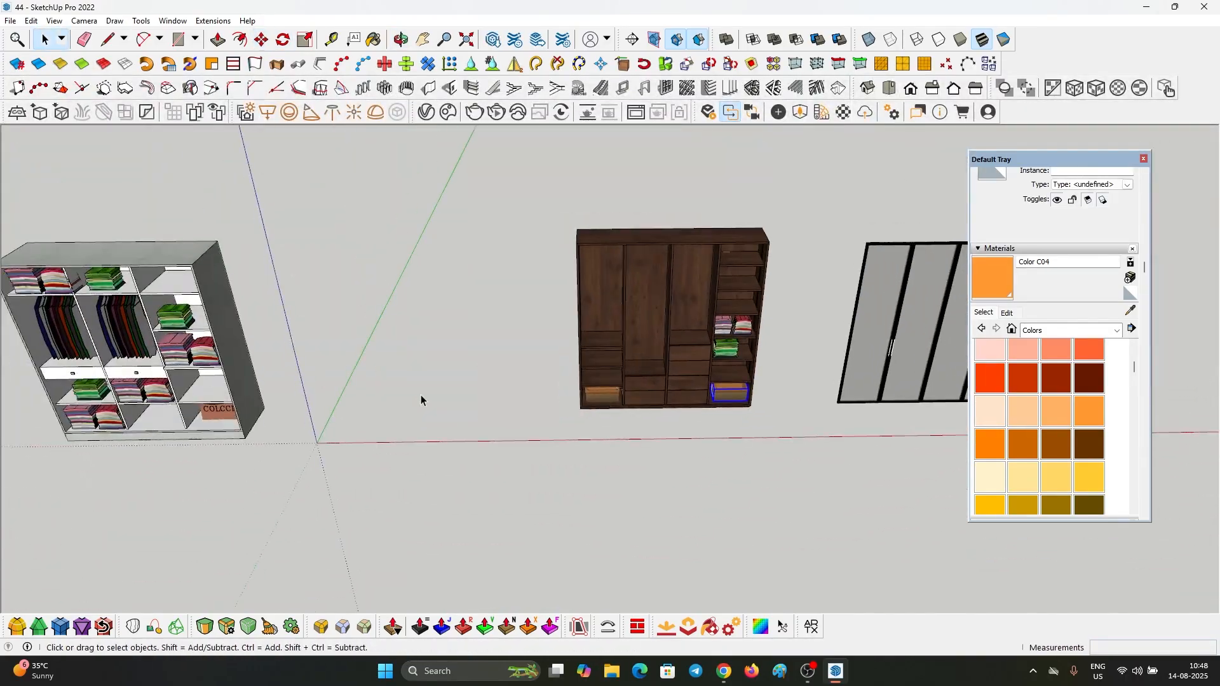
left_click(756, 382)
key("m")
left_click(677, 477)
scroll(678, 476, "down", 10)
scroll(470, 526, "up", 6)
left_click(470, 526)
key("space")
Step: Move the two folded stacks from below the white wardrobe's middle drawer to the dark wardrobe's left-column shelf and scale them to fit
scroll(470, 526, "down", 10)
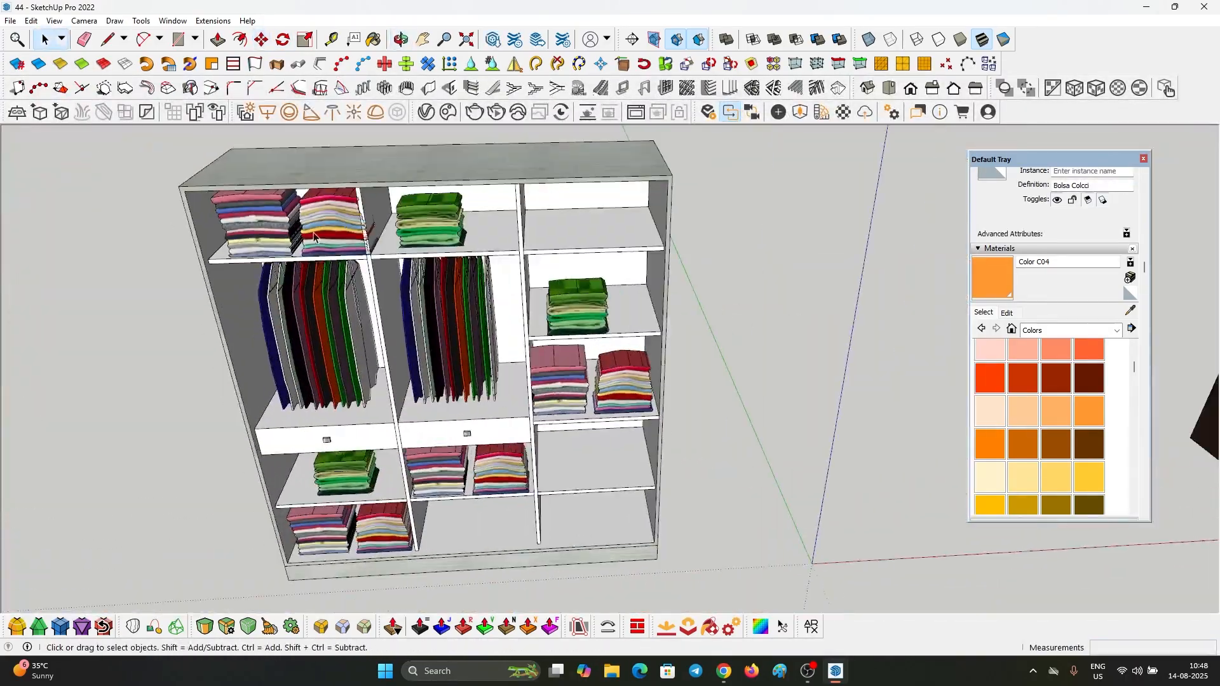
left_click(473, 447)
key("m")
left_click(403, 474)
left_click(357, 398)
key("s")
left_click_drag(661, 276, 596, 288)
scroll(596, 288, "down", 10)
key("space")
Step: Delete the leftover white wardrobe and import a wooden wardrobe model filled with clothes, bags and shoes near the origin
left_click_drag(417, 470, 346, 391)
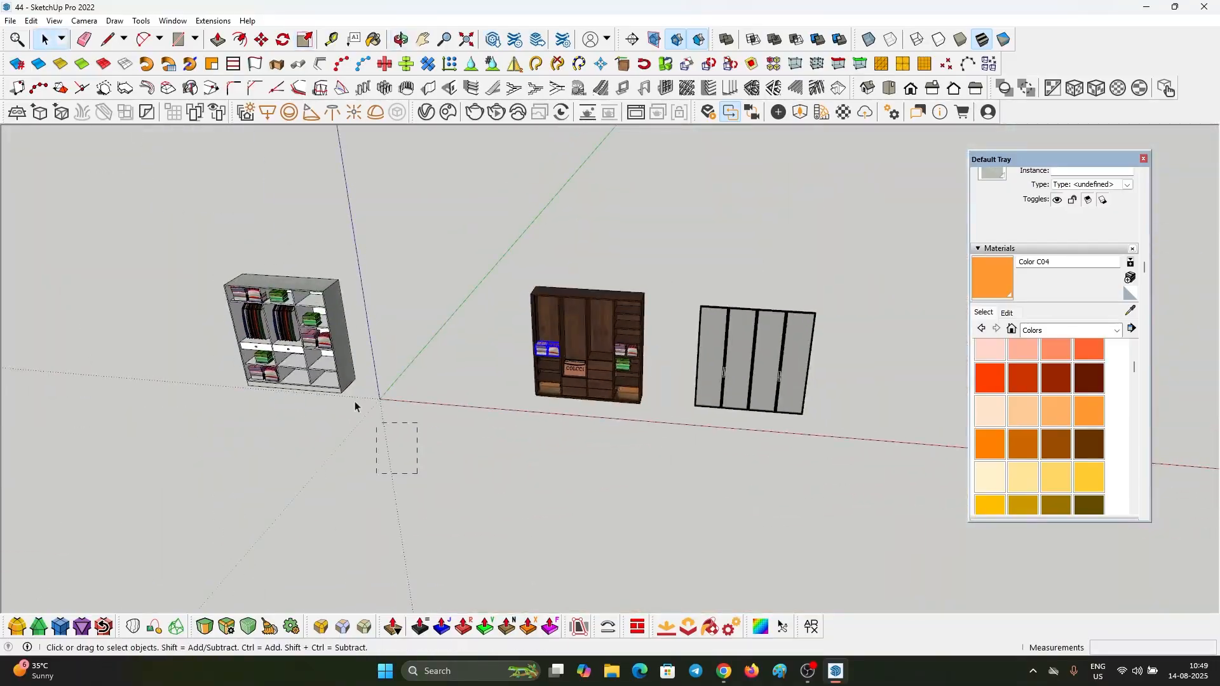
key("Delete")
left_click(10, 21)
left_click(84, 252)
double_click(947, 338)
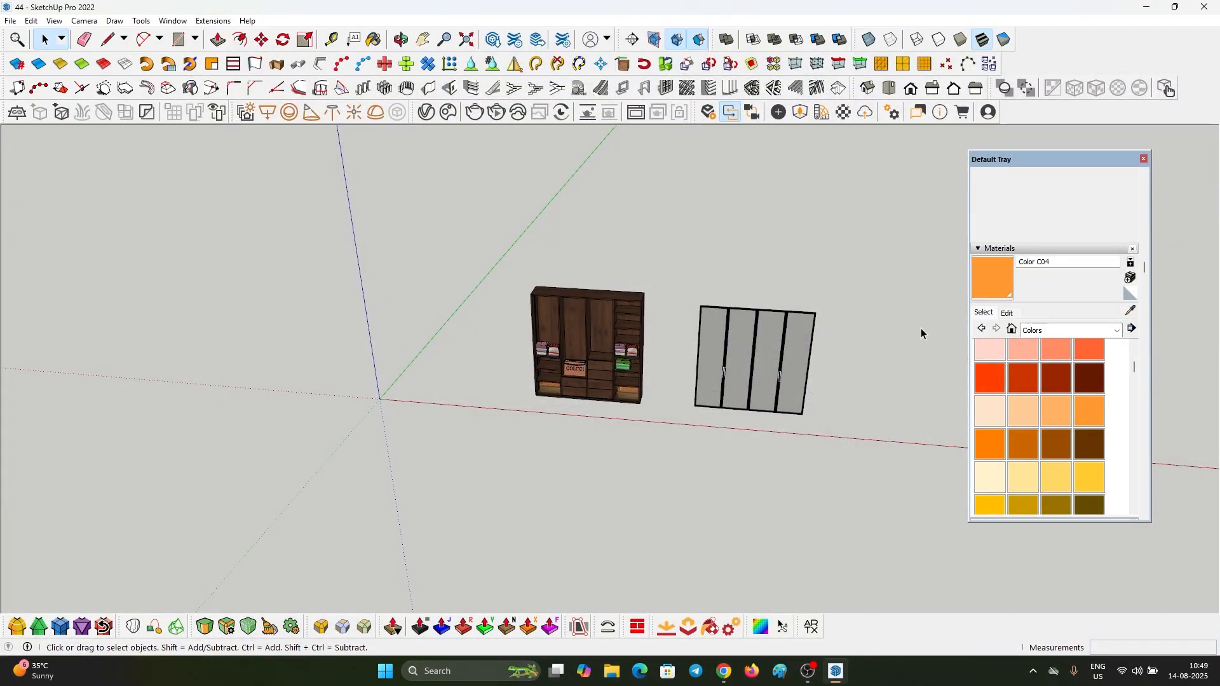
left_click(319, 390)
key("space")
Step: Move the dark pair of shoes from the imported wooden wardrobe's bottom compartment to the dark wardrobe
scroll(426, 379, "up", 10)
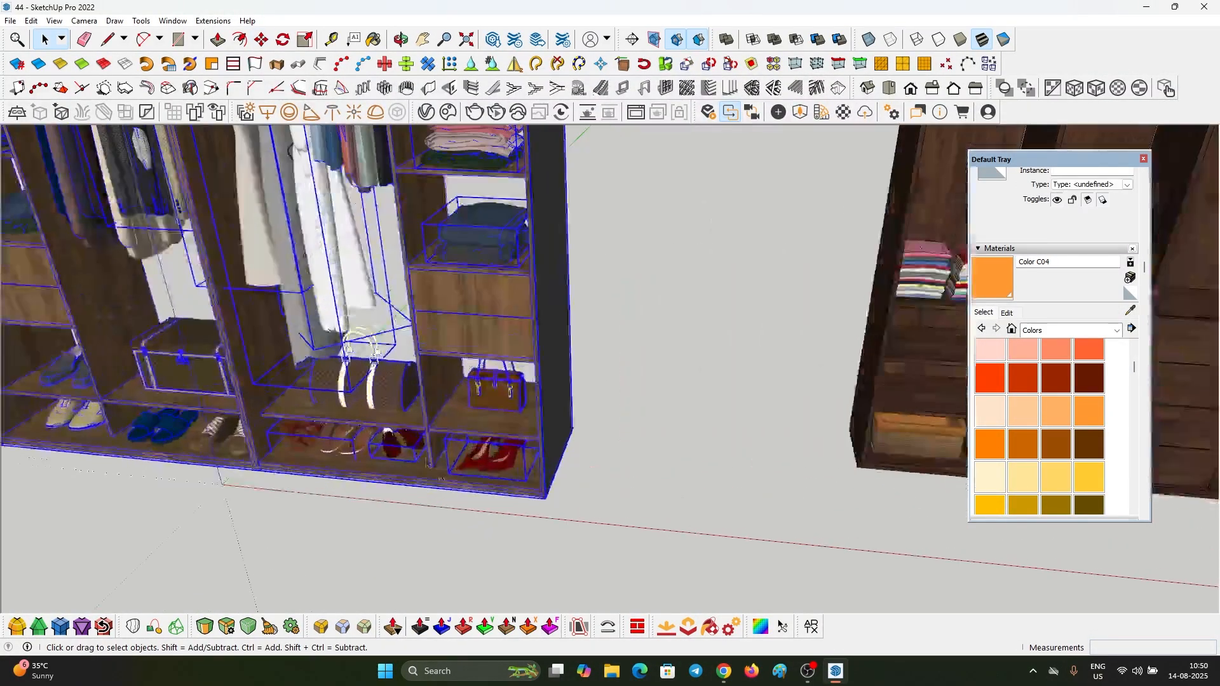
left_click(411, 416)
key("m")
left_click(318, 466)
scroll(588, 410, "up", 10)
left_click(589, 411)
key("space")
Step: Move the two pairs of sandals from the imported wardrobe into the bottom compartment of the dark wardrobe's right column
scroll(254, 375, "up", 6)
left_click(571, 359)
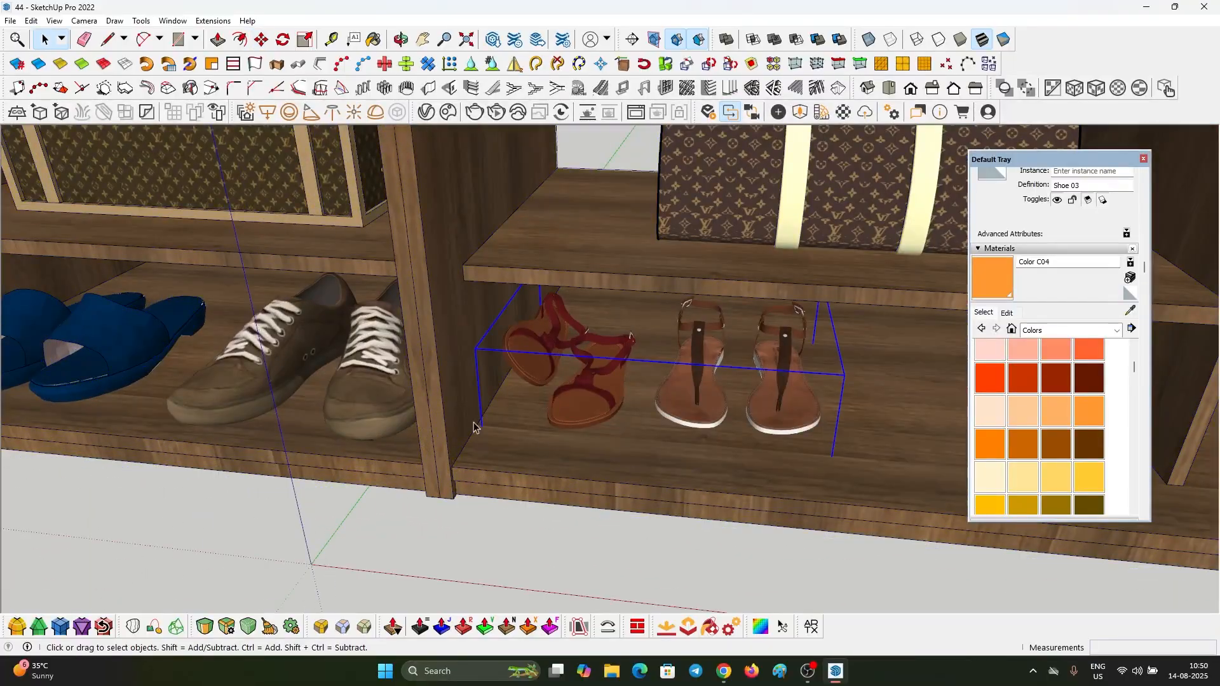
key("m")
left_click(474, 427)
scroll(909, 374, "up", 8)
left_click(620, 408)
key("space")
key("m")
key("space")
Step: Move the folded jeans stack from the imported wardrobe onto the right-column shelf above the multicoloured stacks
scroll(550, 225, "down", 10)
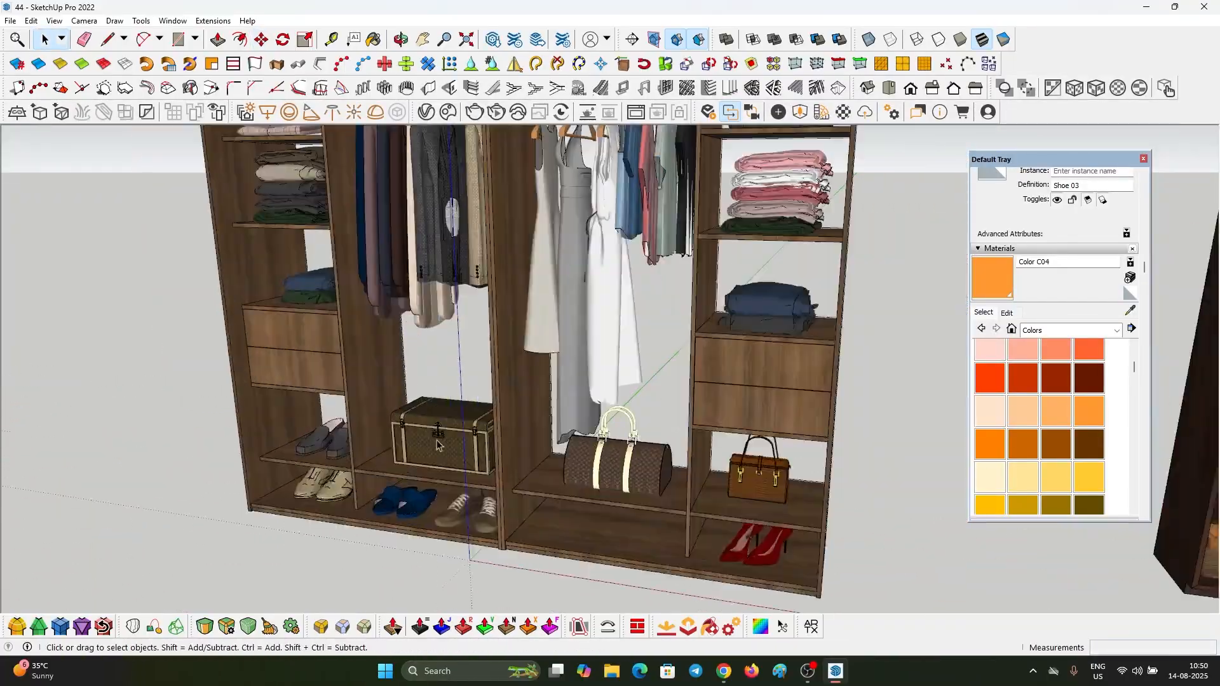
left_click(792, 352)
key("m")
left_click(842, 369)
scroll(601, 294, "up", 8)
left_click(703, 411)
key("s")
key("space")
Step: Move the pink and white folded stack from the imported wardrobe onto the right-column shelf above the jeans
scroll(750, 311, "down", 6)
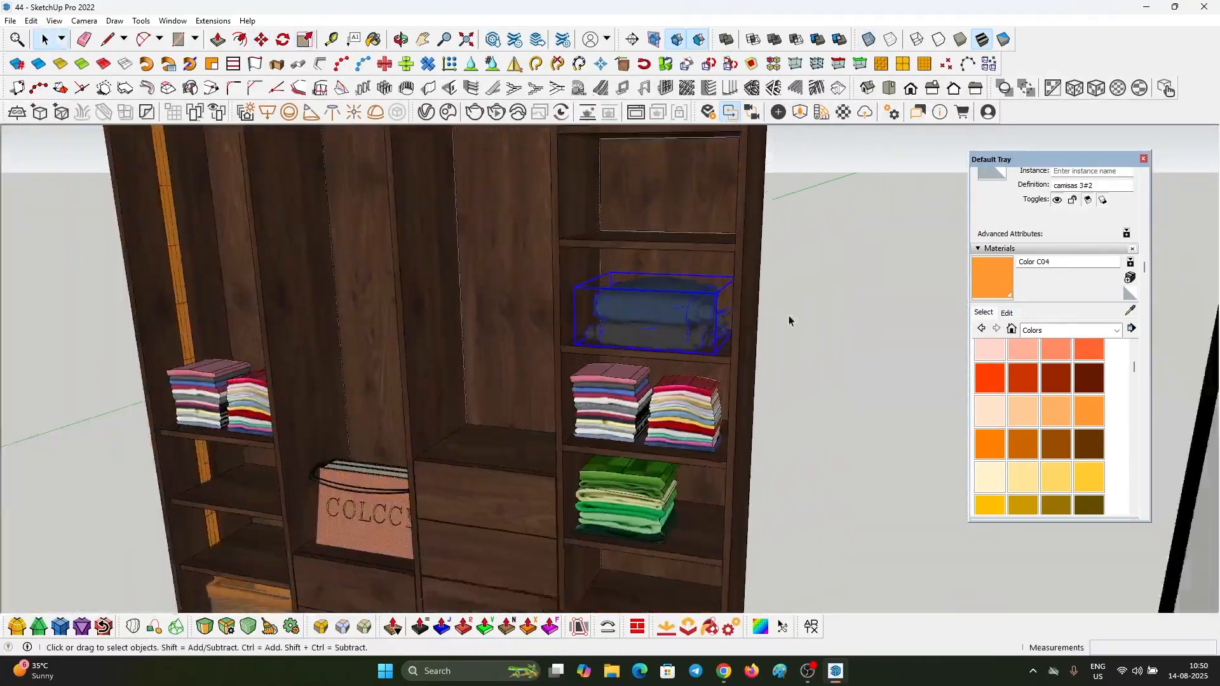
scroll(335, 332, "up", 8)
left_click(334, 332)
key("m")
left_click(395, 362)
left_click(693, 350)
key("space")
scroll(648, 273, "up", 3)
Step: Scale the pink and white folded stack down uniformly and centre it on its shelf
key("s")
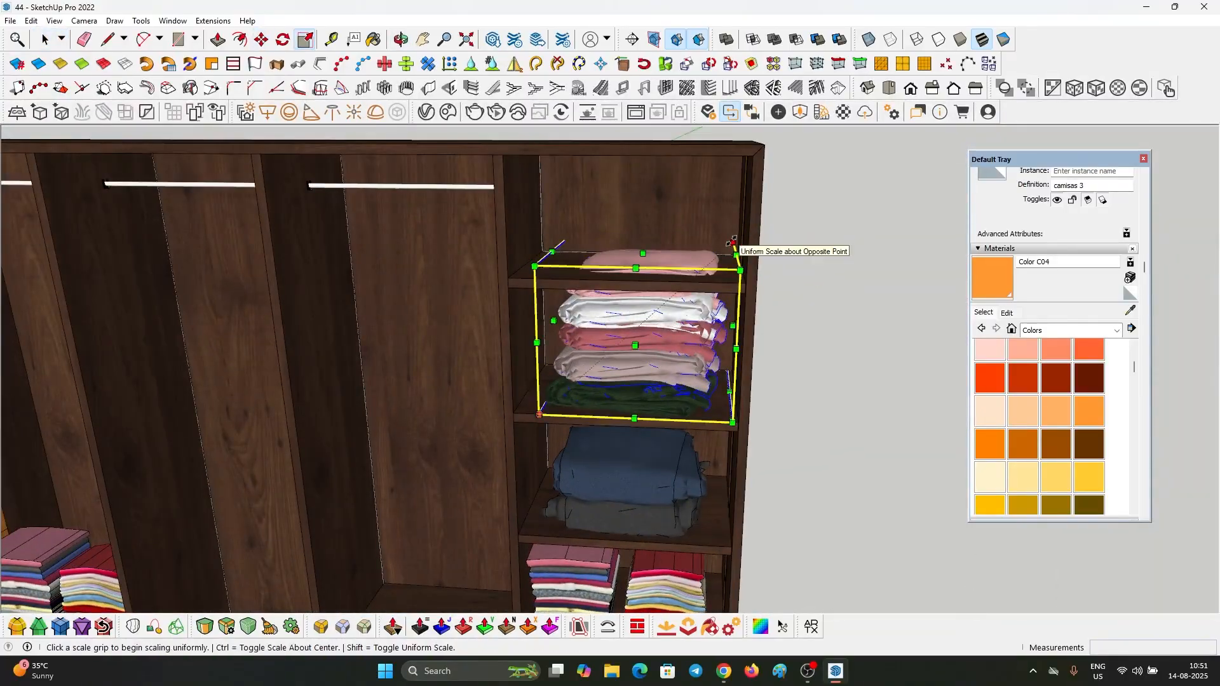
left_click_drag(535, 266, 596, 316)
key("space")
key("m")
left_click(653, 400)
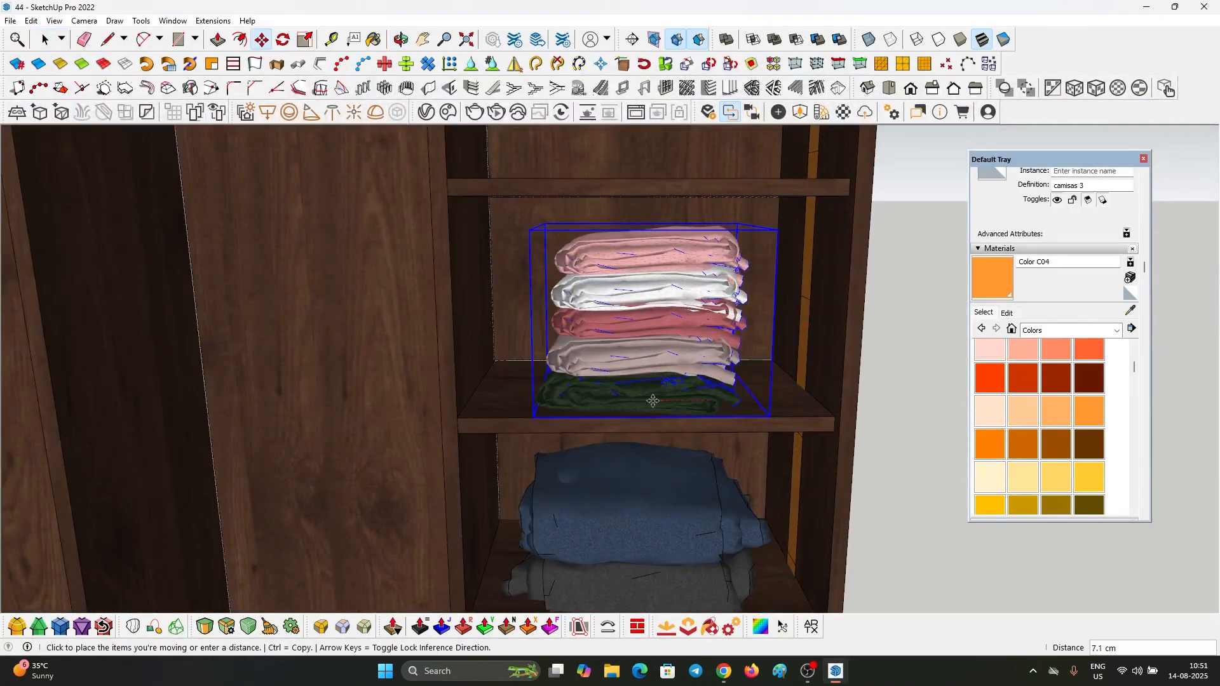
left_click(650, 400)
key("space")
Step: Copy the brown handbag from the imported wardrobe and paste it on top of the drawers in the dark wardrobe's third column
scroll(650, 400, "down", 10)
left_click(620, 268)
double_click(620, 268)
scroll(620, 268, "down", 5)
key("ctrl+c")
scroll(727, 316, "down", 8)
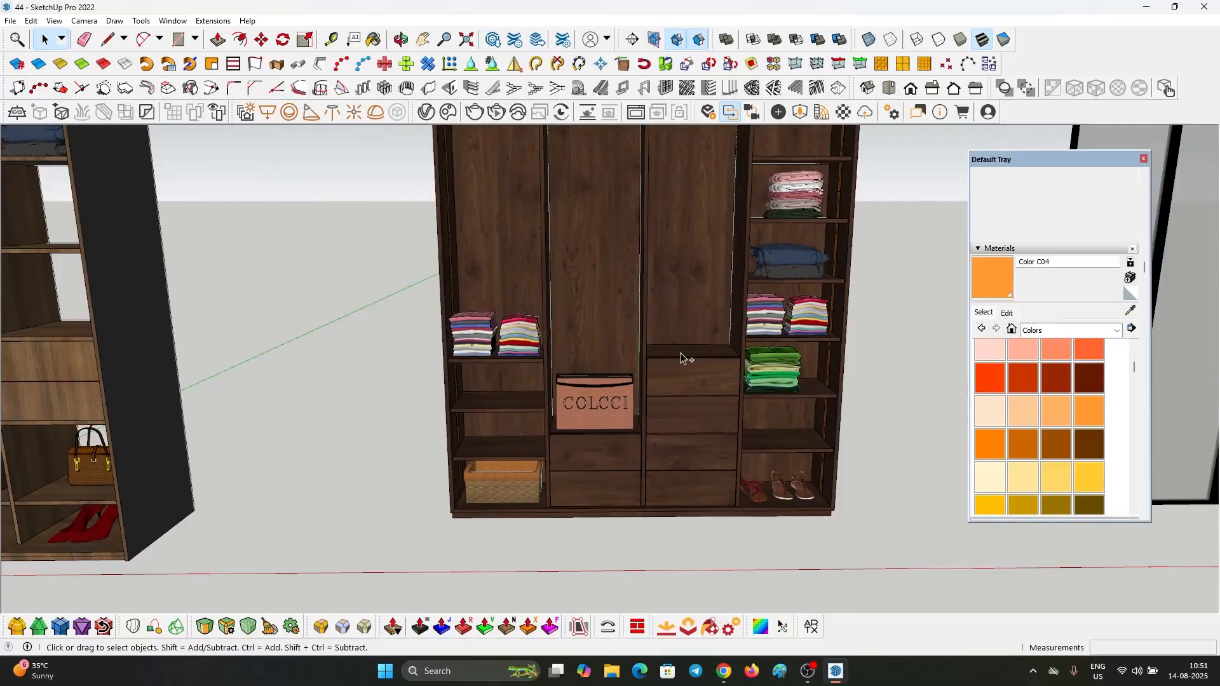
key("ctrl+v")
left_click(686, 360)
key("m")
key("space")
Step: Select the hanging dresses and shirts in the imported wardrobe and move them onto the dark wardrobe's clothes rods
scroll(702, 424, "down", 8)
scroll(329, 270, "up", 8)
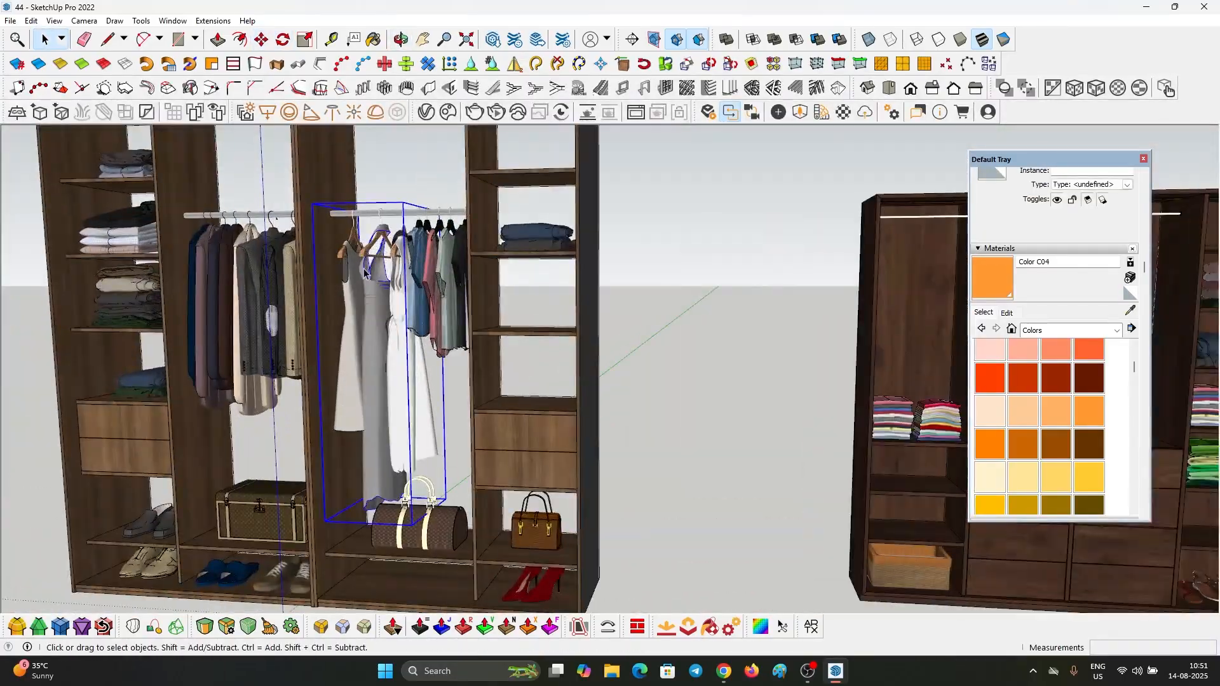
scroll(311, 209, "up", 2)
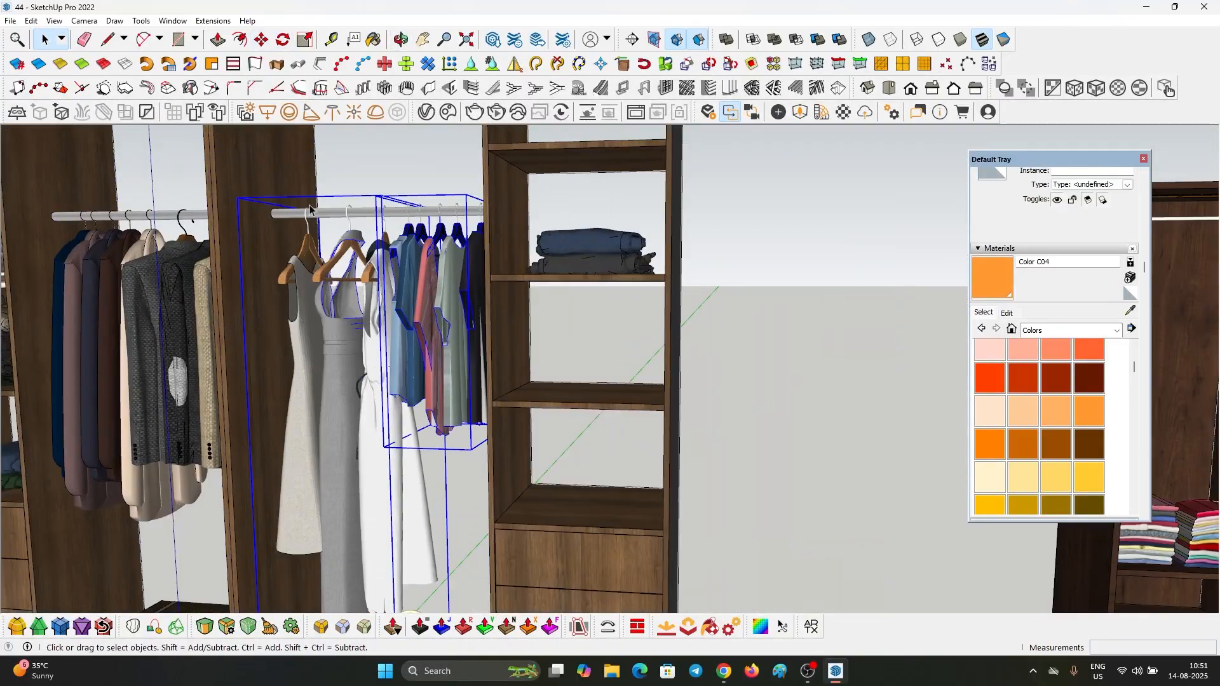
left_click(276, 218)
scroll(277, 219, "down", 8)
scroll(581, 204, "up", 8)
left_click(581, 204)
key("space")
Step: Scale the hanging dresses and shirts down to fit below the dark wardrobe's clothes rods
scroll(581, 206, "down", 6)
scroll(642, 382, "up", 2)
key("s")
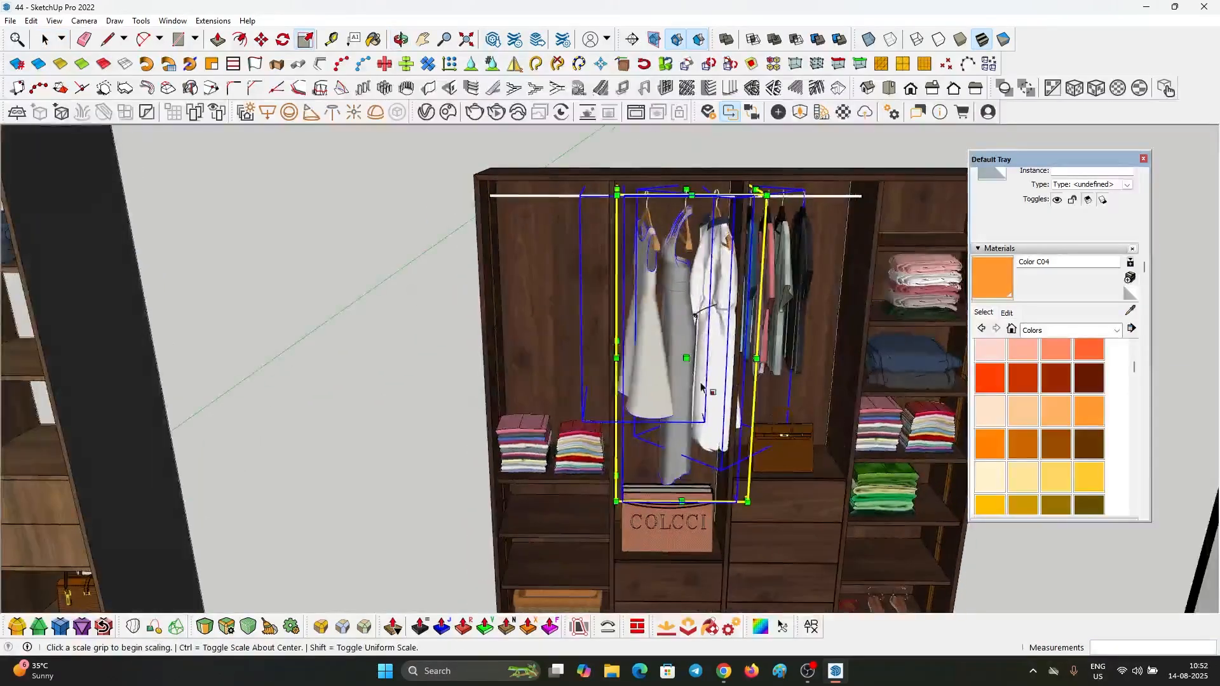
scroll(701, 386, "up", 3)
key("space")
key("s")
middle_click_drag(648, 314, 547, 266)
key("space")
Step: Move the hanging shirts along the rod so they sit centred in the dark wardrobe's third column
left_click(523, 238)
key("m")
left_click(523, 239)
left_click(559, 254)
key("space")
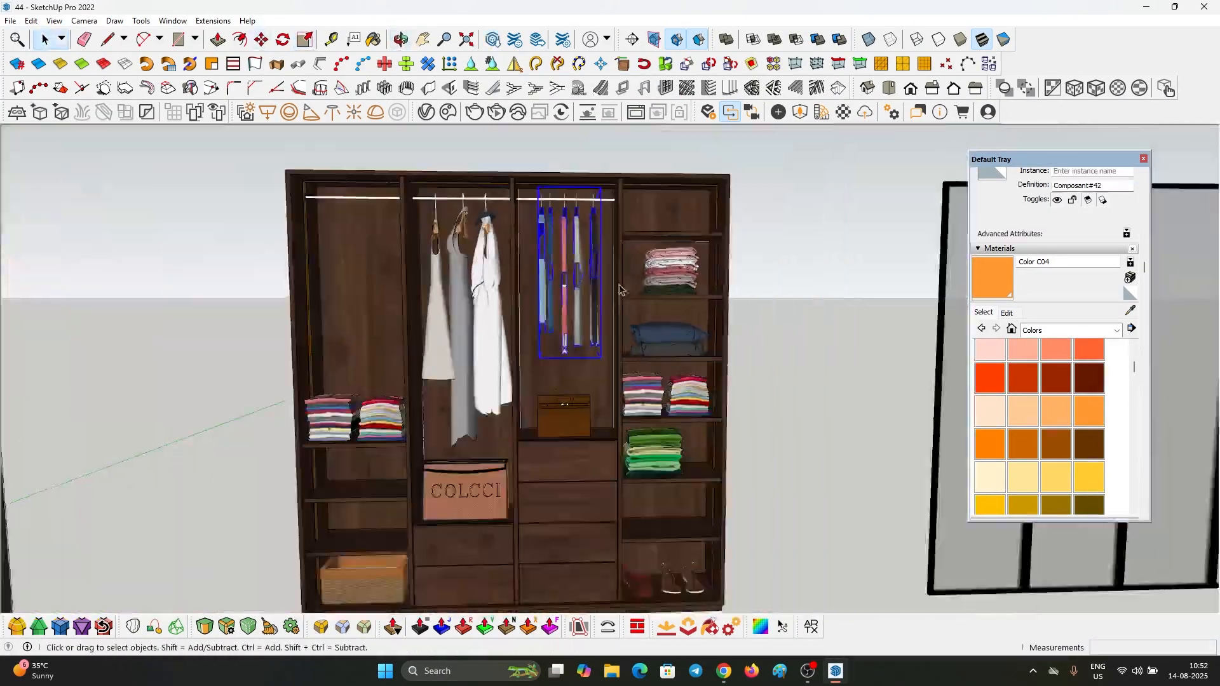
Step: Move the hanging coats and jackets from the imported wardrobe onto the dark wardrobe's left-column rod
scroll(292, 272, "up", 8)
left_click(445, 273)
key("m")
left_click(356, 201)
scroll(664, 182, "up", 8)
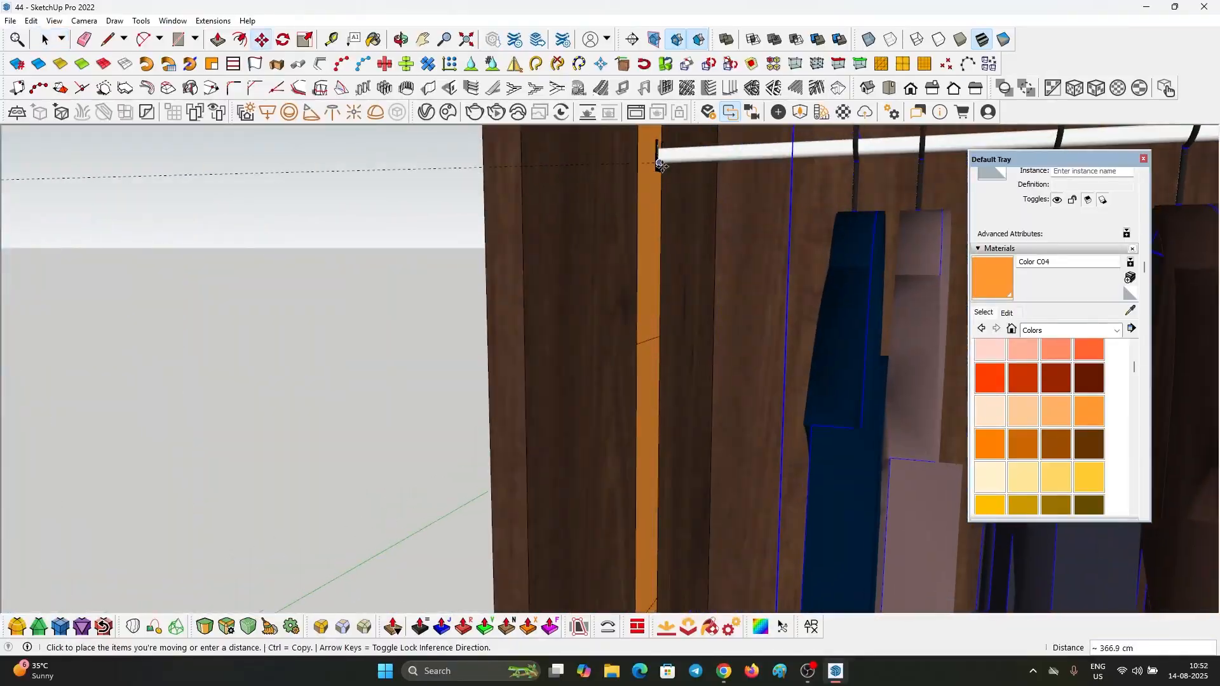
left_click(658, 157)
key("space")
Step: Scale the hanging coats and jackets narrower so they fit within the left column
scroll(655, 356, "down", 5)
middle_click_drag(654, 413, 660, 378)
left_click(663, 381)
scroll(657, 376, "up", 7)
scroll(596, 390, "down", 10)
scroll(533, 197, "up", 6)
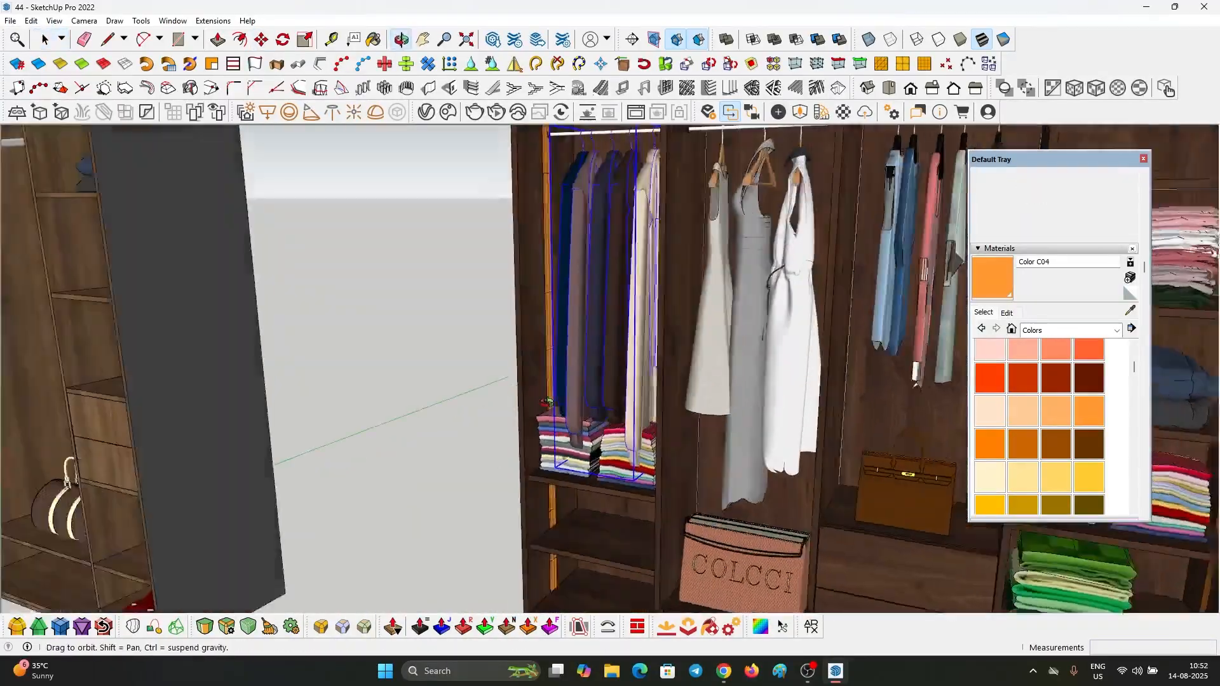
key("s")
left_click_drag(654, 270, 639, 270)
key("space")
Step: Move the folded checked-shirt stack from the imported wardrobe onto the top shelf of the right column
scroll(654, 273, "down", 8)
middle_click_drag(654, 273, 765, 201)
left_click(305, 273)
key("m")
left_click(364, 330)
scroll(407, 331, "down", 10)
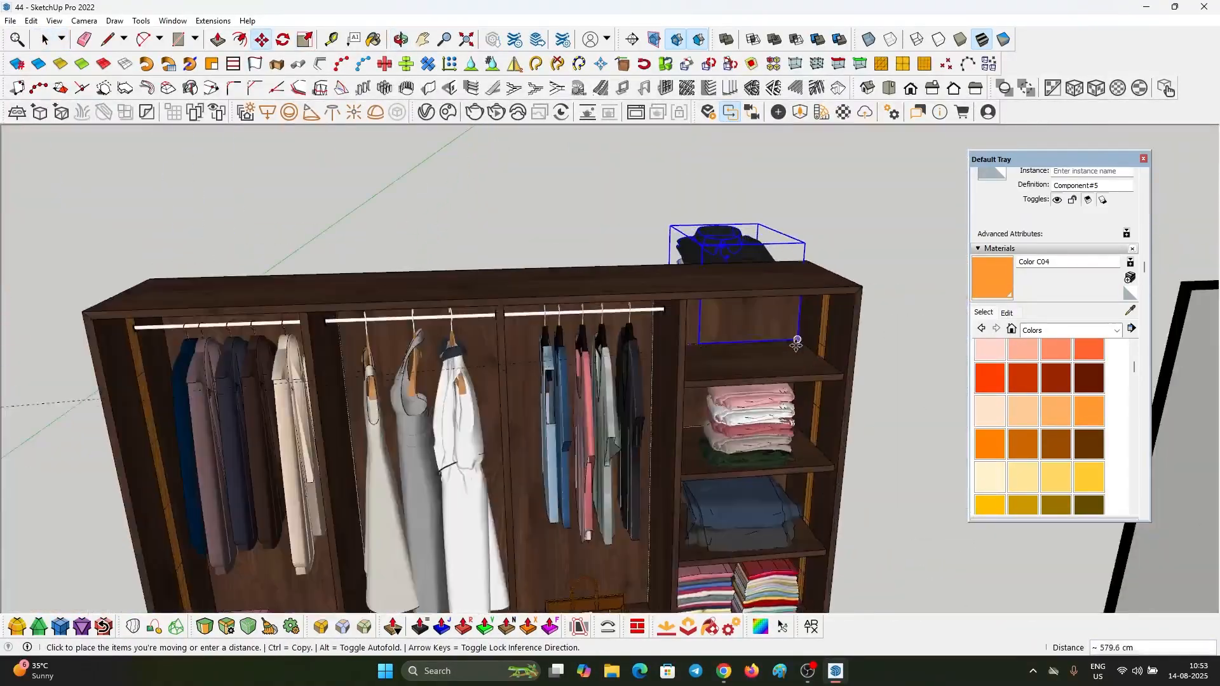
left_click(798, 359)
Step: Scale the folded shirt stack down, align it on the top shelf and place a copy beside it
key("s")
left_click_drag(649, 237, 692, 289)
key("m")
left_click(735, 404)
left_click(792, 415)
left_click(806, 412)
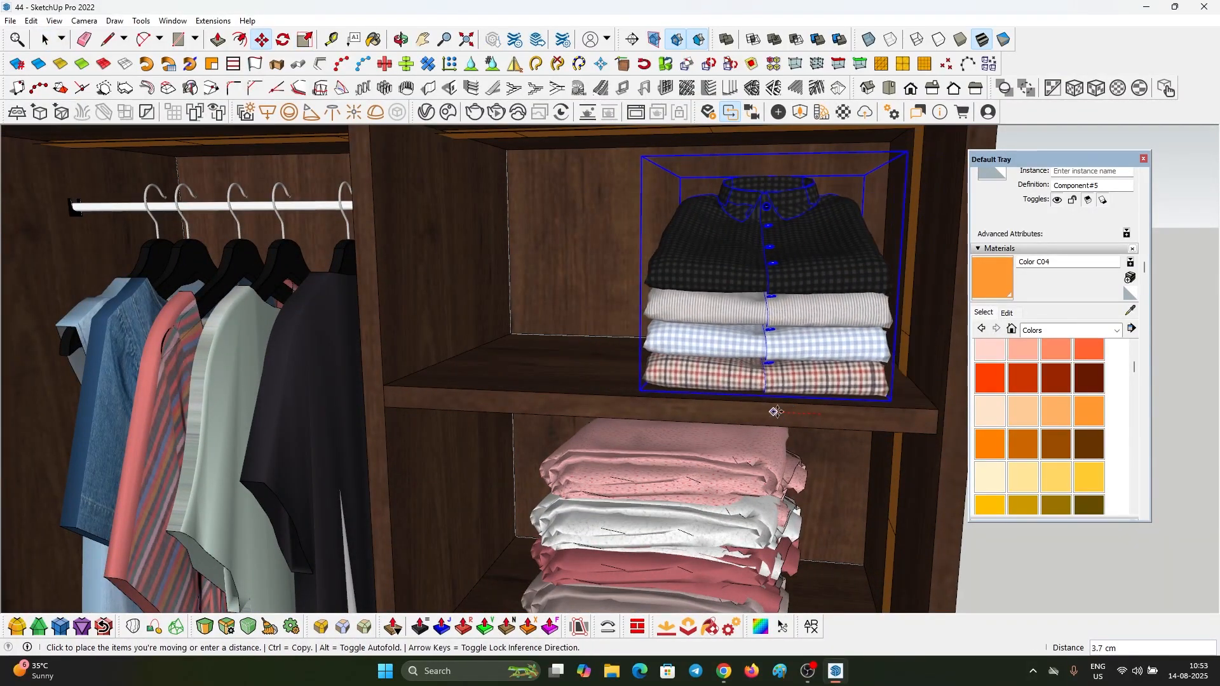
key("ctrl")
left_click(562, 407)
key("space")
Step: Move the grey and green folded stack onto the left-column shelf below the two striped stacks
scroll(622, 318, "down", 10)
left_click(237, 326)
key("m")
left_click(237, 357)
scroll(787, 454, "up", 8)
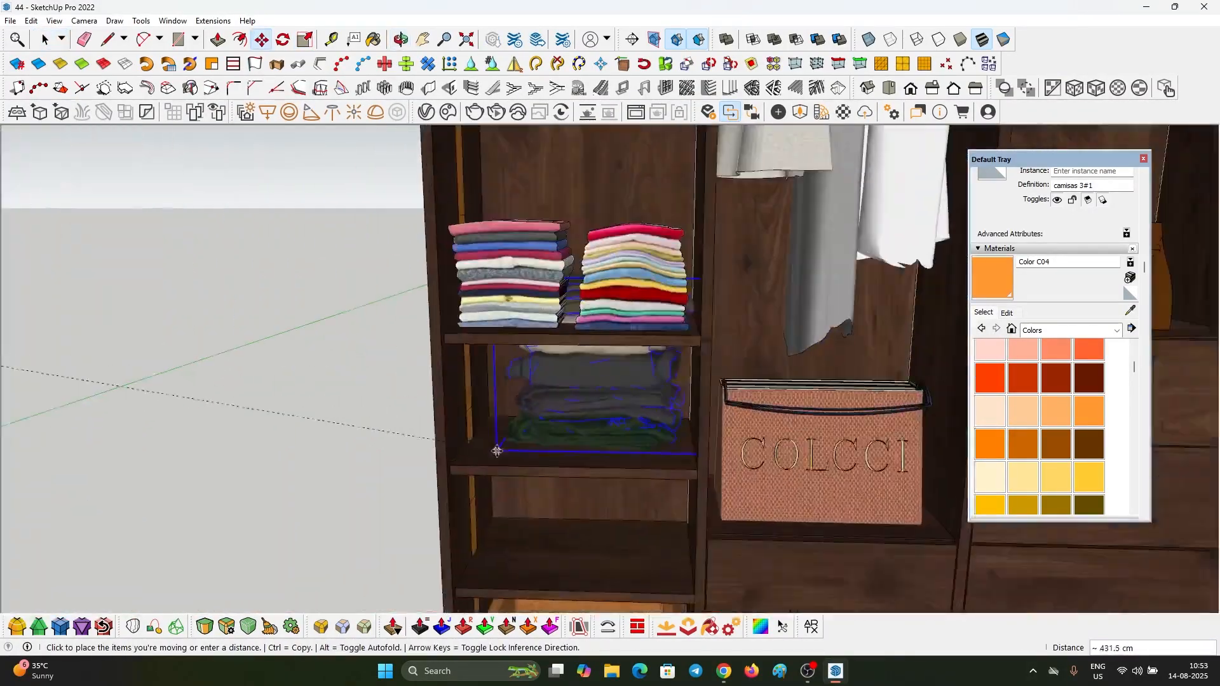
left_click(496, 447)
Step: Scale the grey and green stack down, seat it at the shelf's side and copy it alongside
key("s")
left_click_drag(532, 252, 554, 285)
key("space")
key("m")
left_click(733, 427)
left_click(793, 472)
left_click(641, 472)
key("ctrl")
left_click(526, 472)
scroll(661, 470, "down", 10)
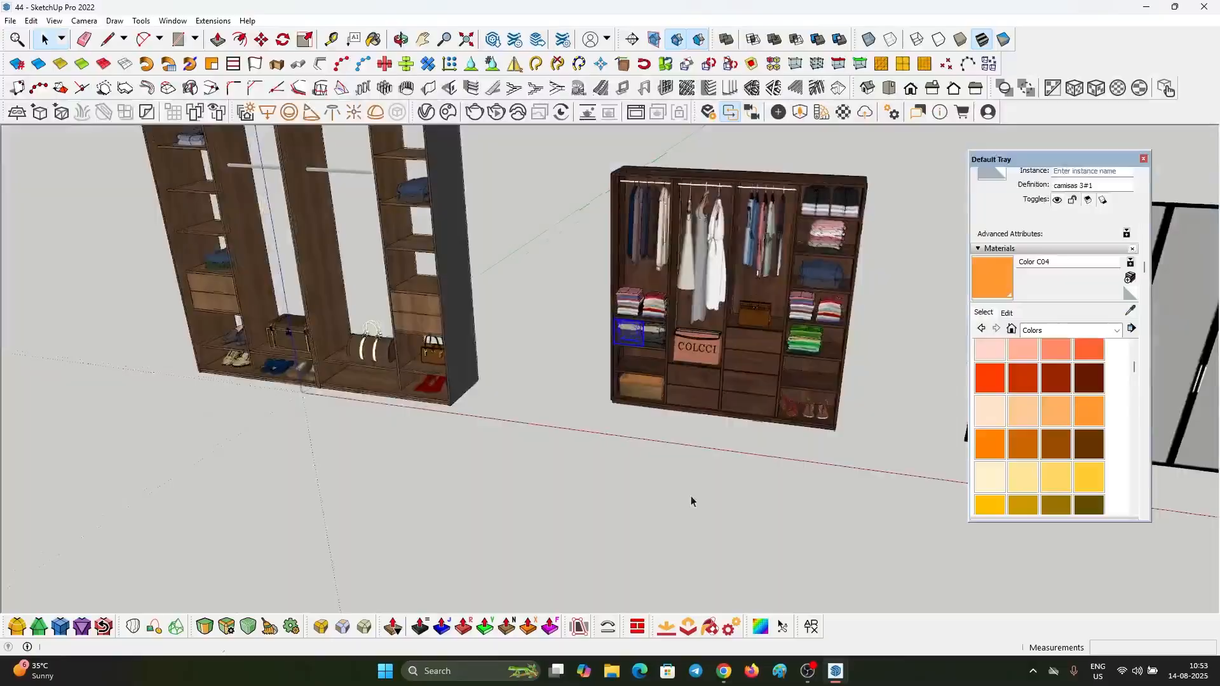
Step: Place the dark grey and blue folded stack above the woven basket, copy it alongside and scale the pair to about 0.88
left_click(273, 232)
key("m")
left_click(682, 430)
key("ctrl")
left_click(474, 431)
key("s")
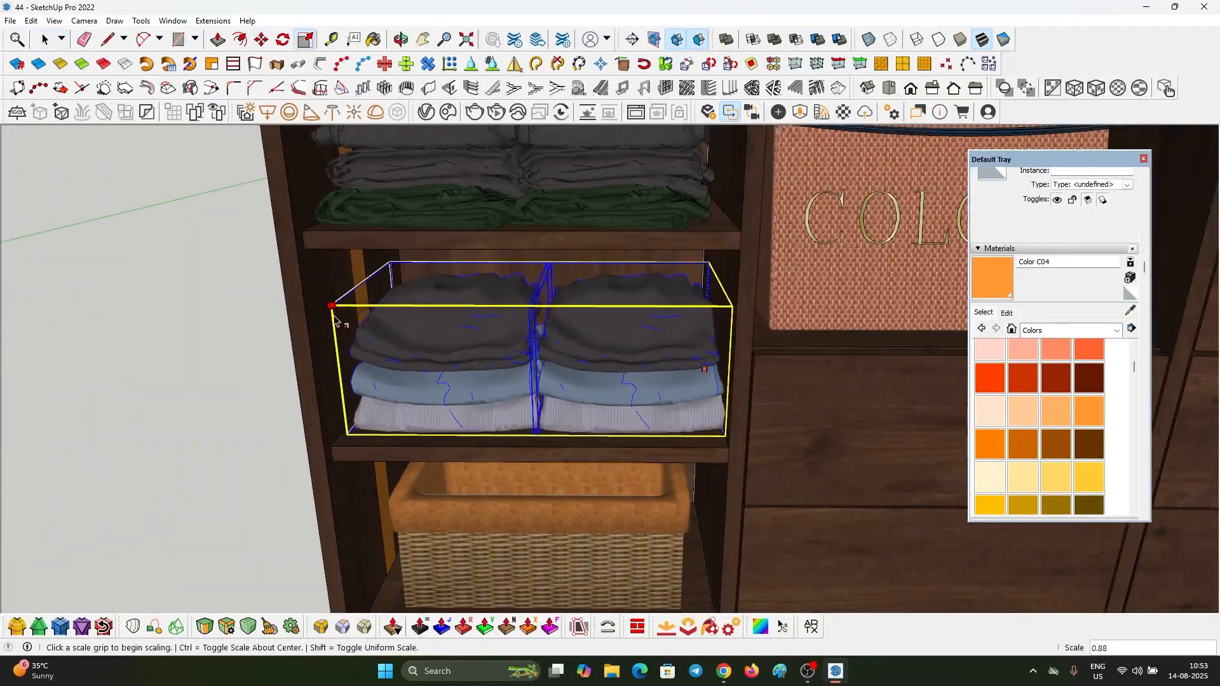
scroll(680, 382, "down", 10)
scroll(698, 394, "up", 8)
Step: Copy the two grey and green folded stacks onto the right-column shelf above the sandals
left_click(498, 251)
key("m")
left_click(599, 259)
key("ctrl")
left_click(205, 378)
left_click(642, 368)
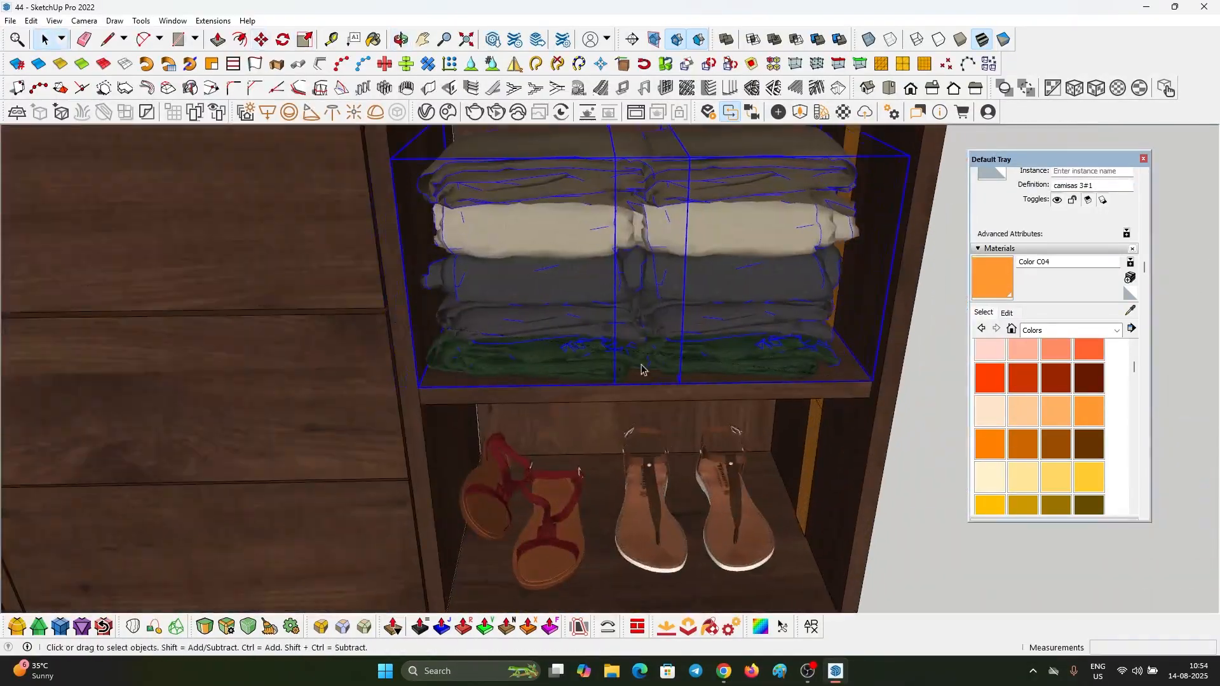
Step: Delete the leftover imported wardrobe and move the glass doors onto the front of the dark wardrobe
scroll(460, 445, "down", 10)
key("Delete")
left_click(760, 299)
key("m")
left_click(851, 438)
left_click(590, 428)
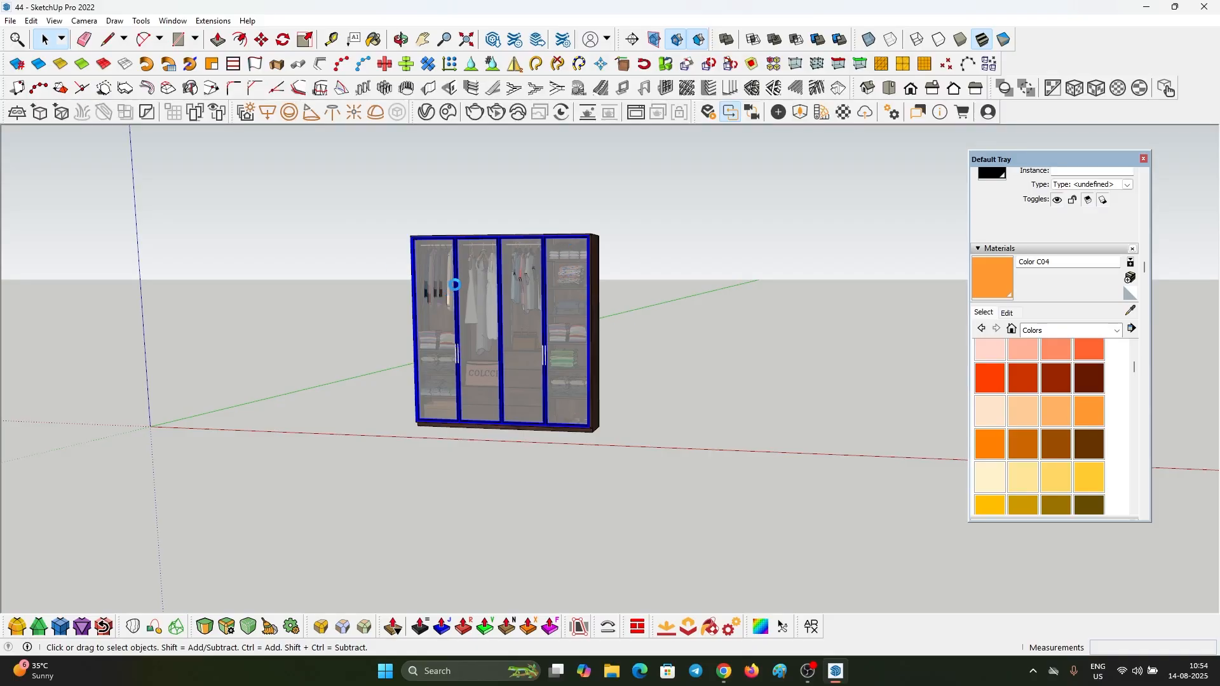
left_click(461, 273)
key("Delete")
scroll(462, 273, "up", 8)
middle_click_drag(461, 273, 445, 407)
left_click(387, 245)
scroll(490, 286, "down", 5)
left_click(596, 270)
middle_click_drag(509, 305, 622, 153)
scroll(635, 356, "down", 6)
key("ctrl+z")
Step: Examine the assembled wardrobe with its glass doors and contents from several angles
left_click_drag(308, 280, 309, 278)
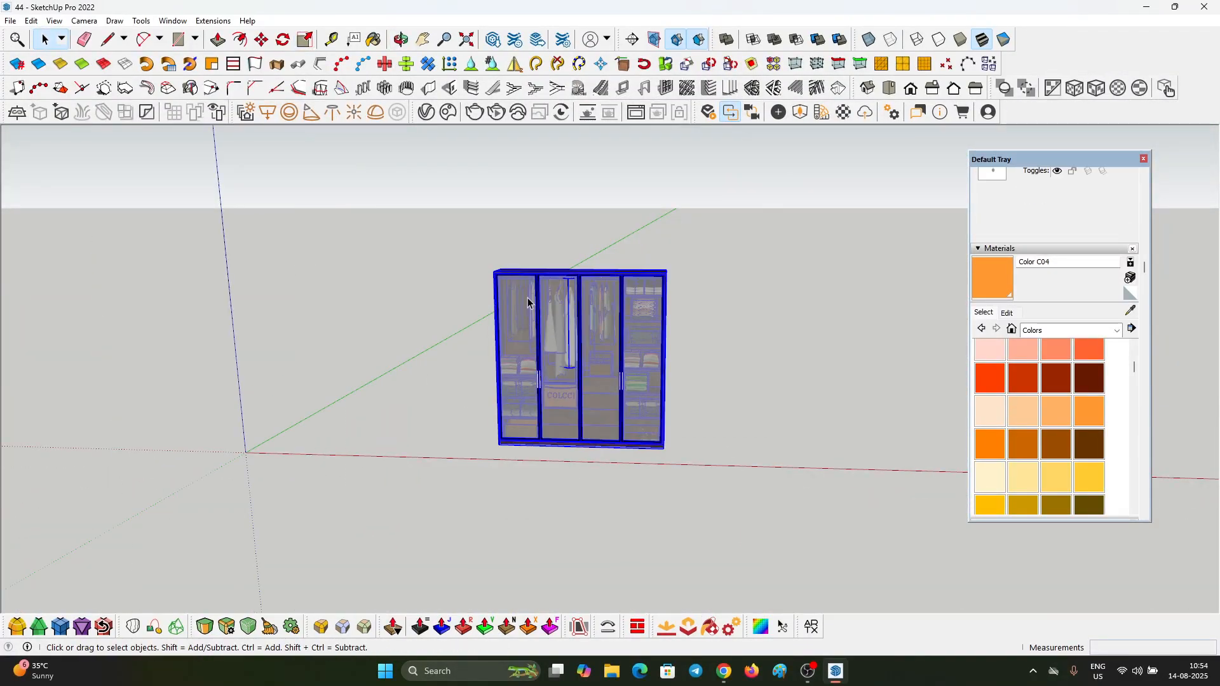
left_click(413, 325)
scroll(572, 349, "up", 5)
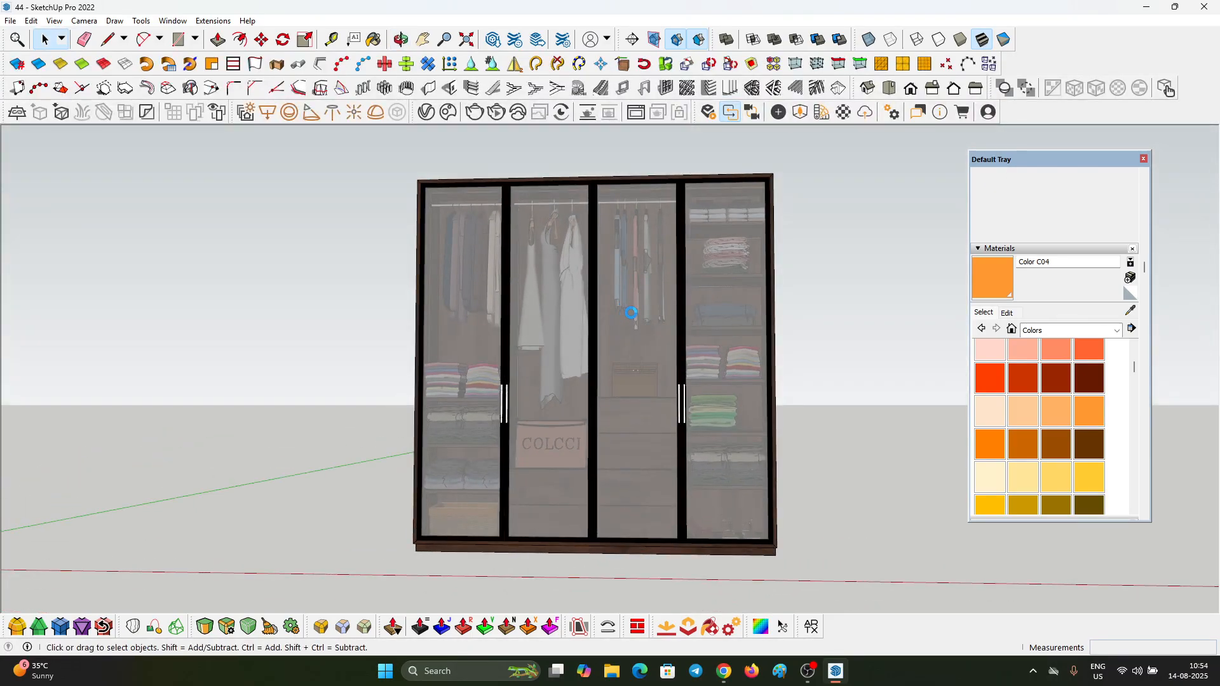
scroll(645, 321, "down", 1)
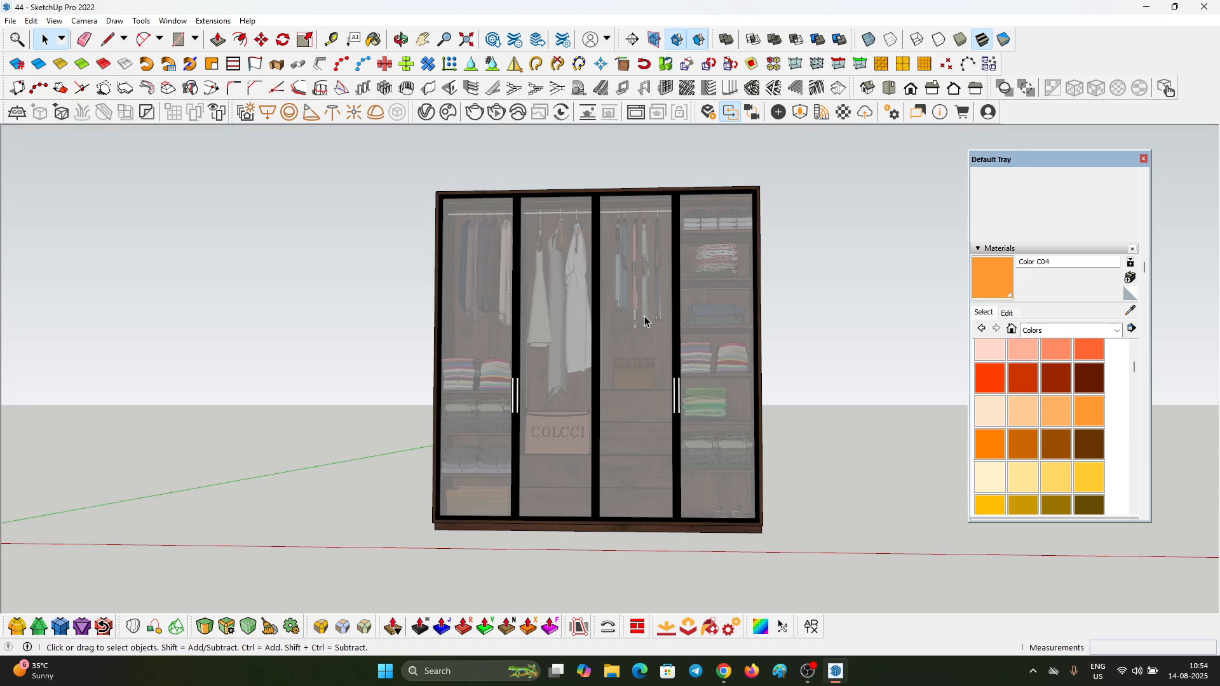
middle_click_drag(760, 202, 603, 246)
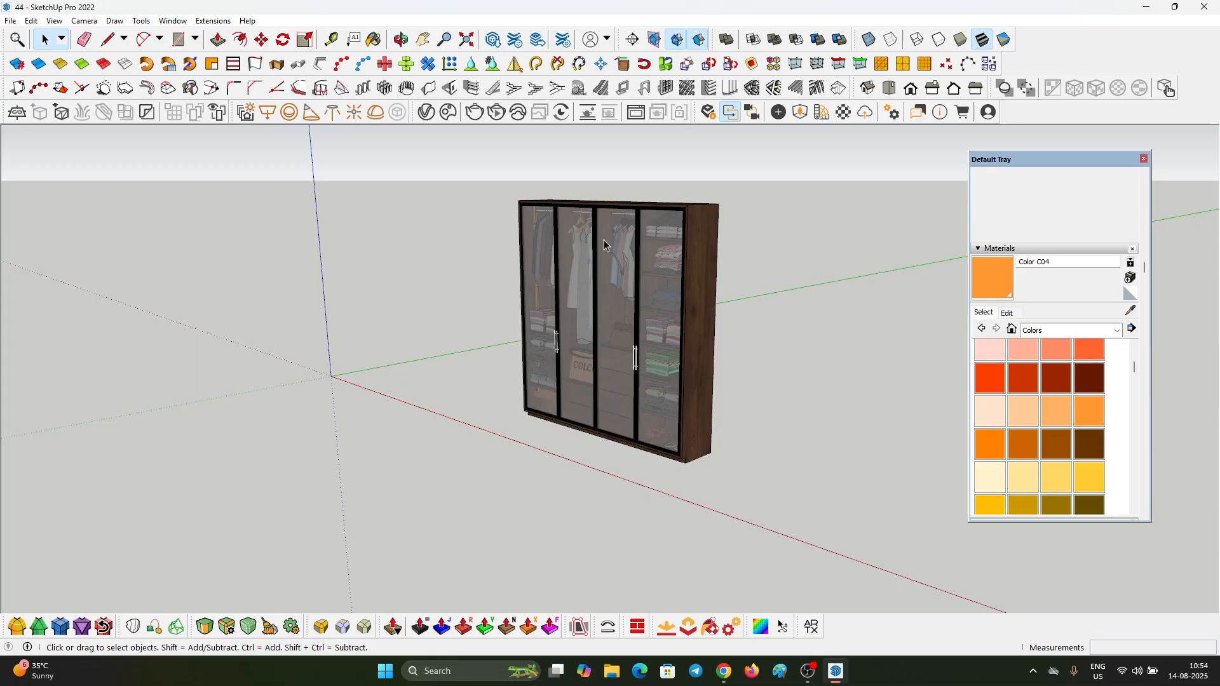
left_click(175, 19)
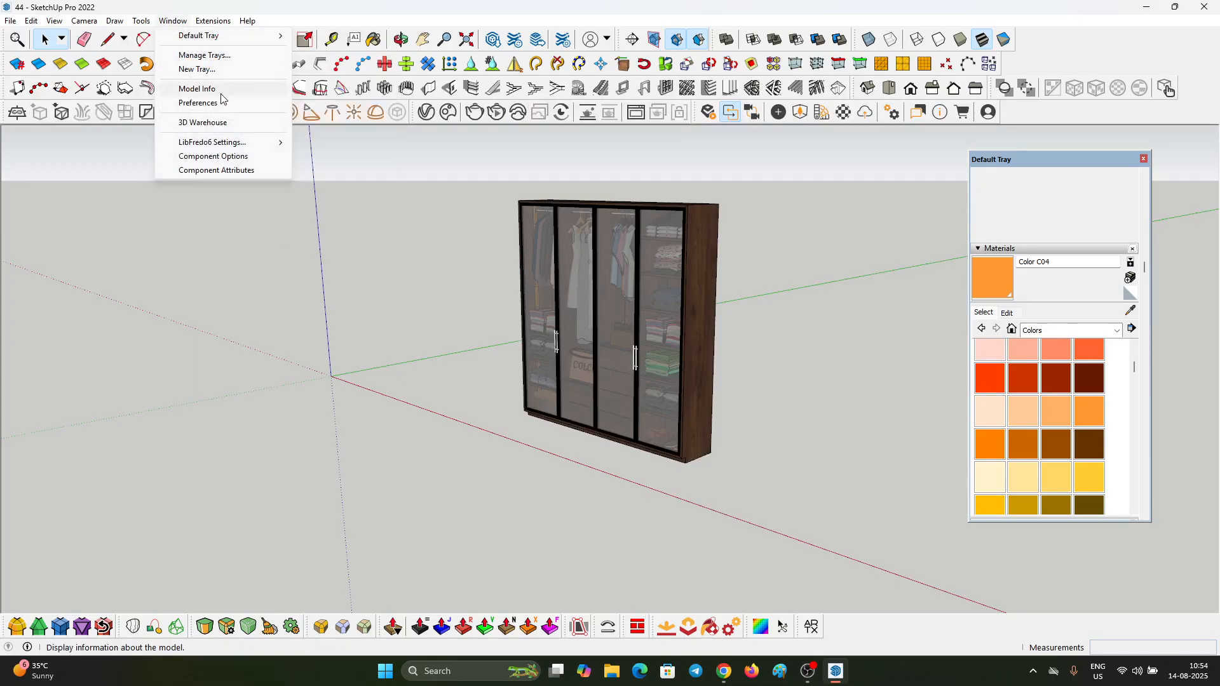
left_click(438, 239)
middle_click_drag(722, 207, 660, 273)
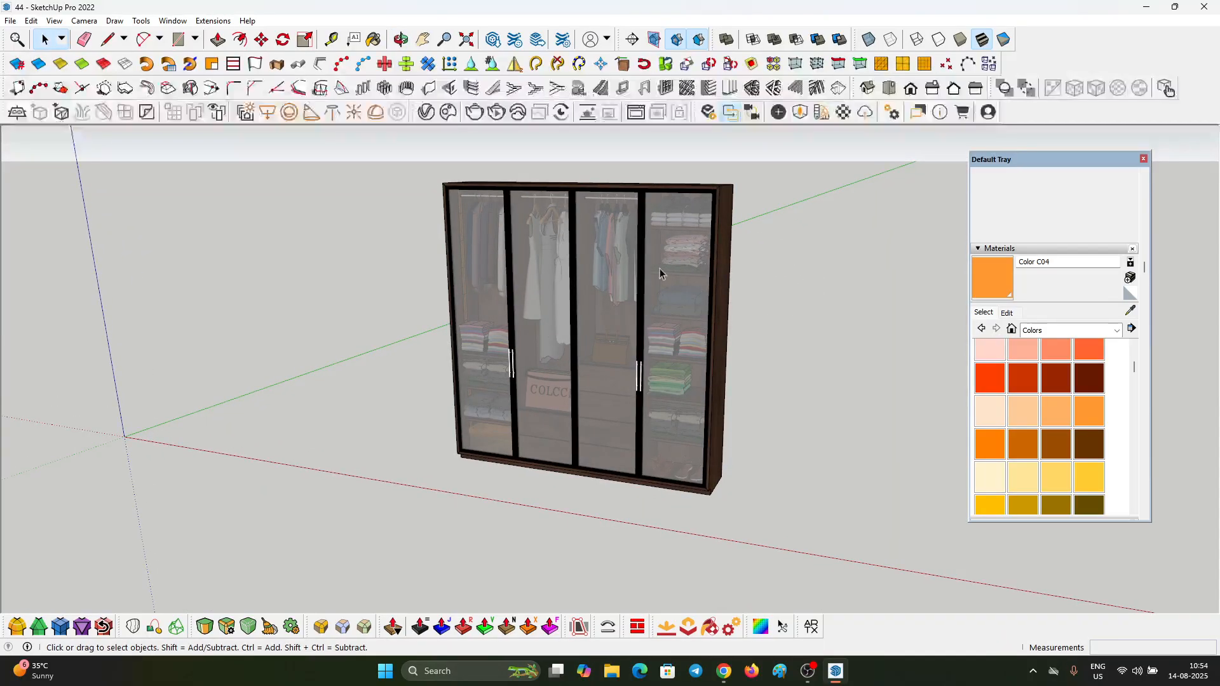
middle_click_drag(576, 323, 530, 273)
scroll(551, 262, "up", 5)
middle_click_drag(613, 239, 654, 384)
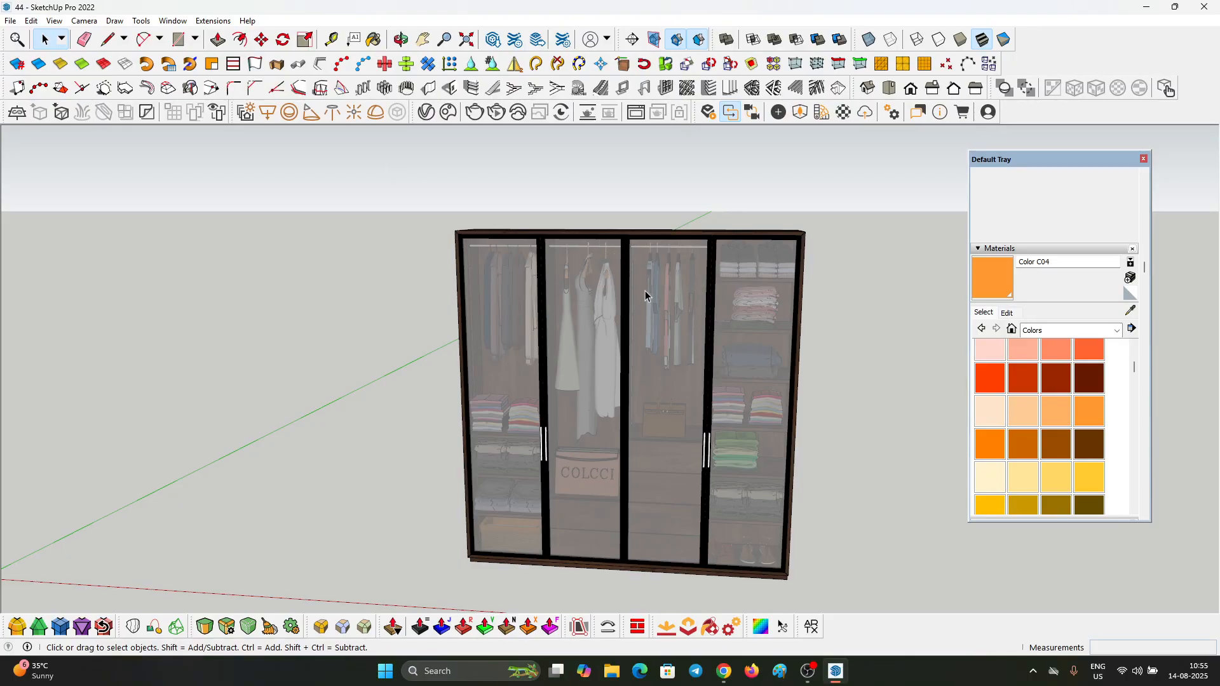
Step: Review the entire model's statistics in Model Info
left_click(184, 23)
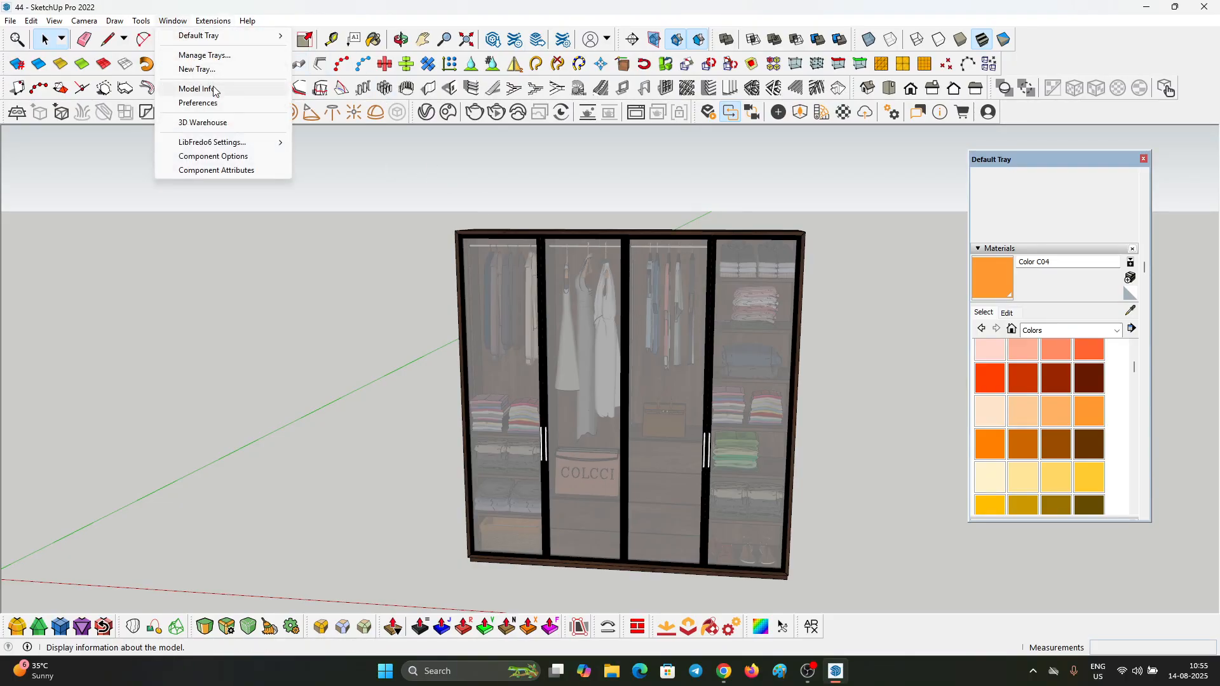
left_click(198, 88)
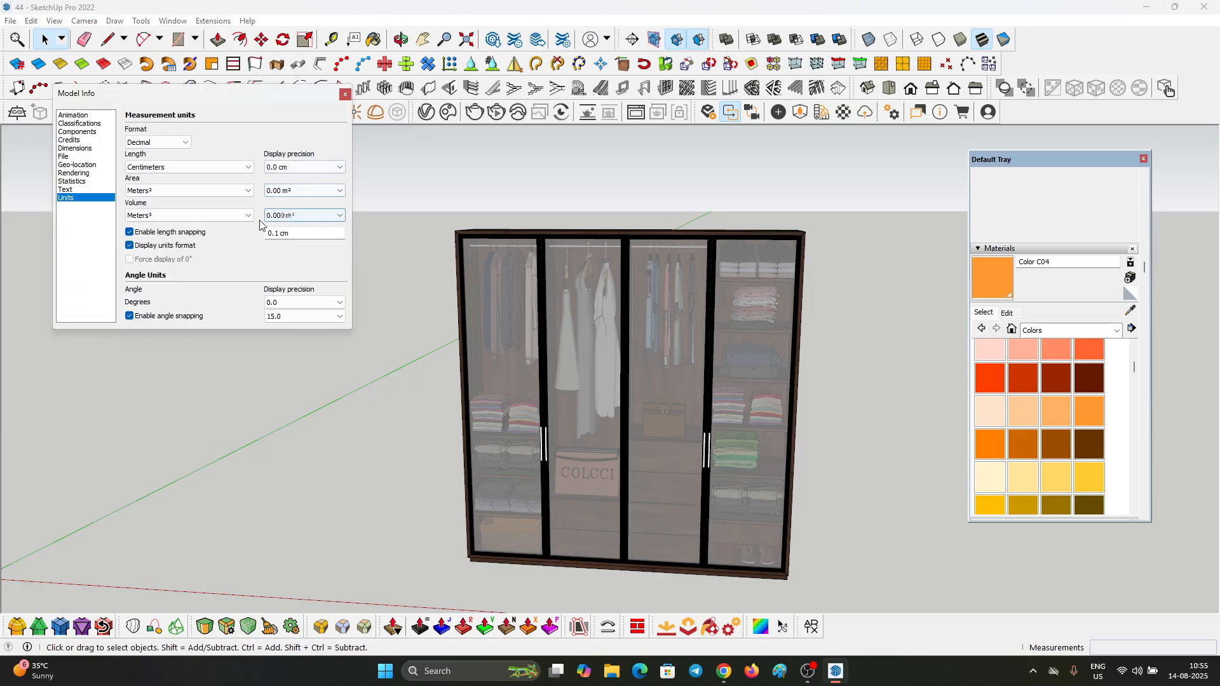
left_click(72, 181)
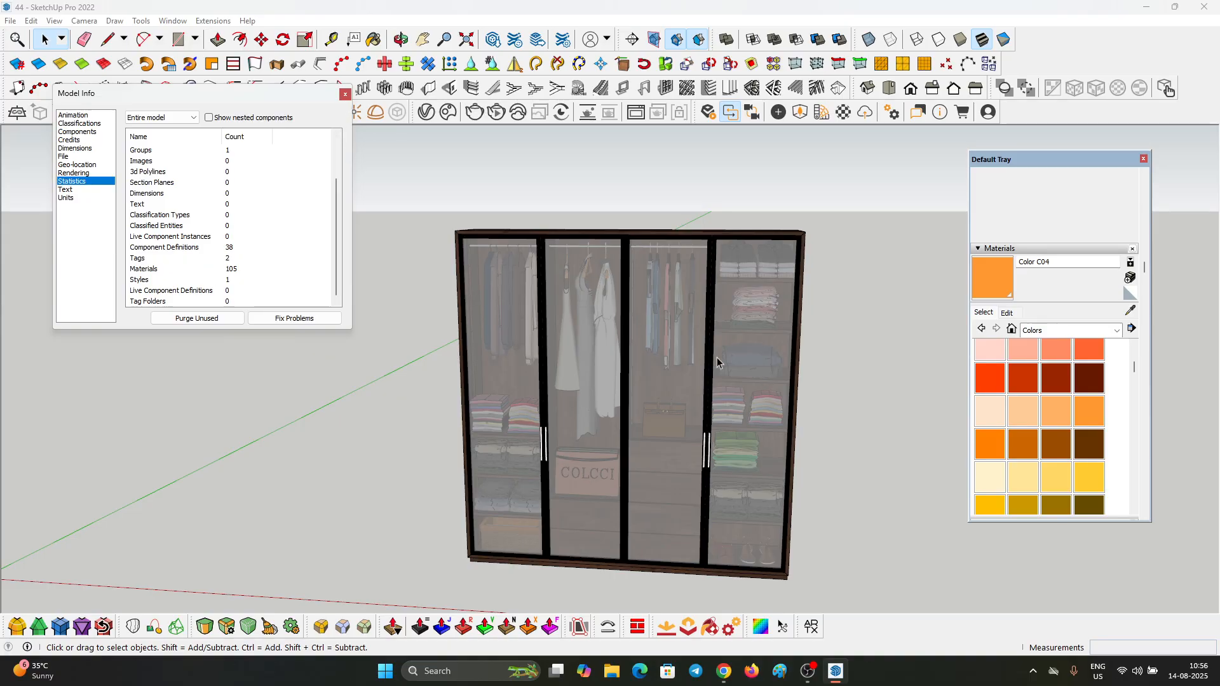
left_click(344, 94)
Step: Open the Enscape Material Editor and sample the dark wood material from the wardrobe's side
scroll(572, 431, "down", 2)
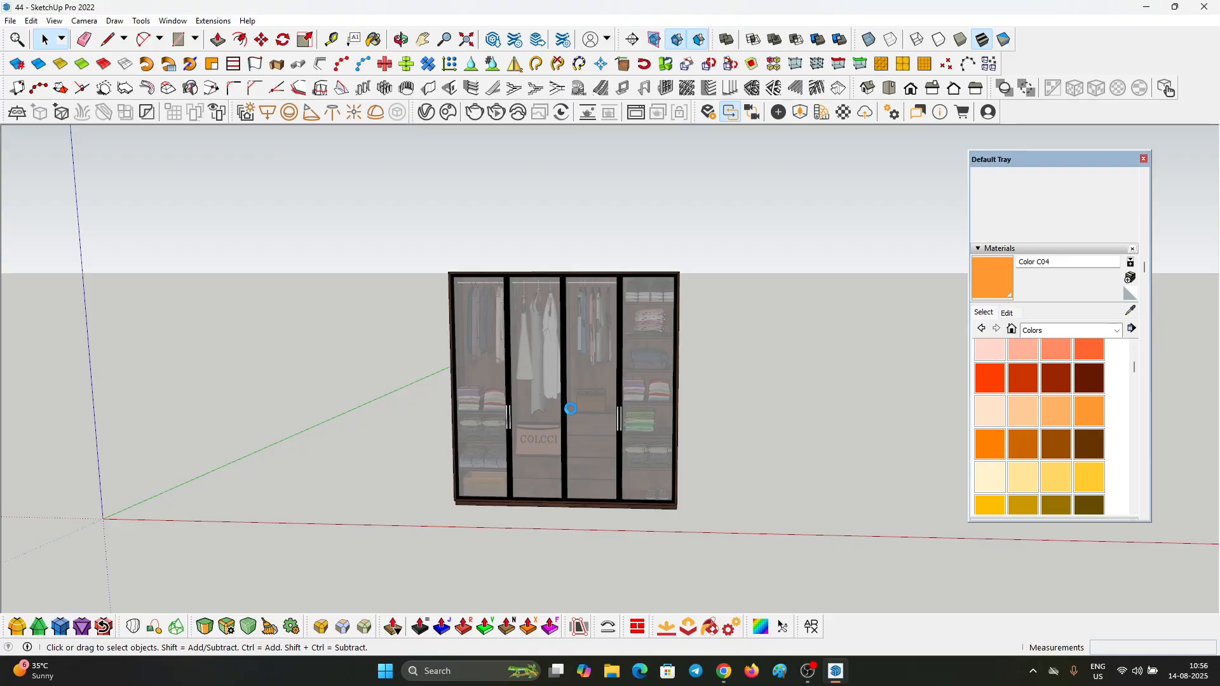
middle_click_drag(571, 410, 589, 378)
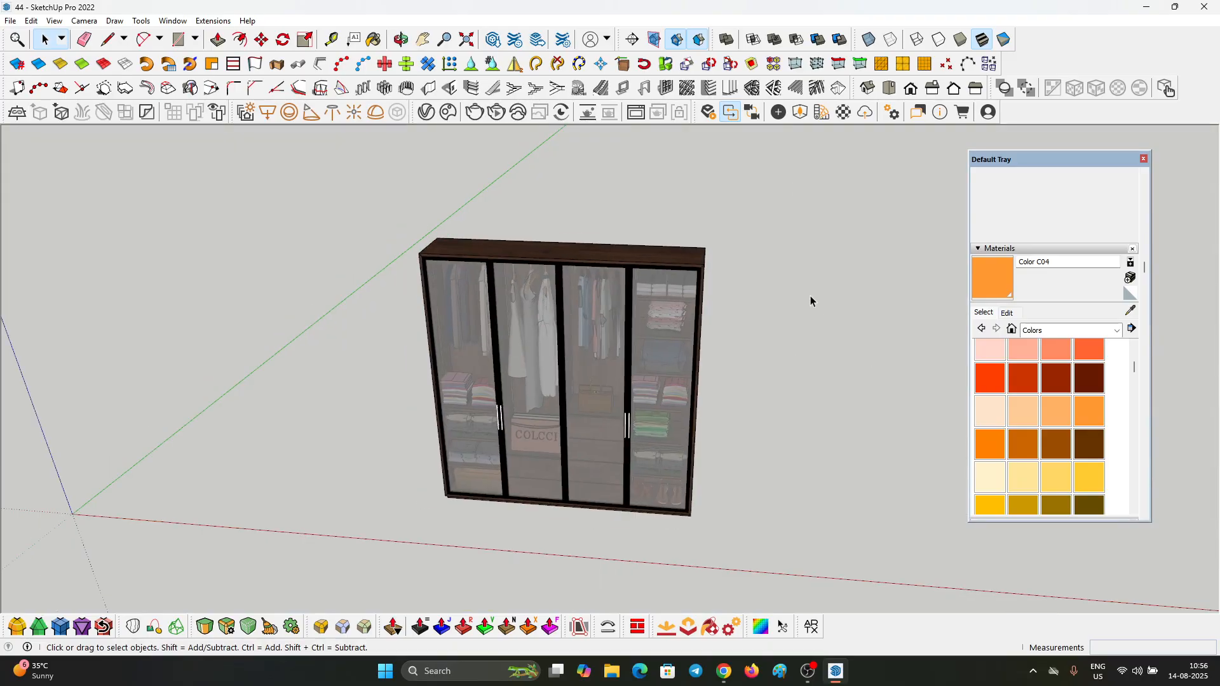
left_click(845, 112)
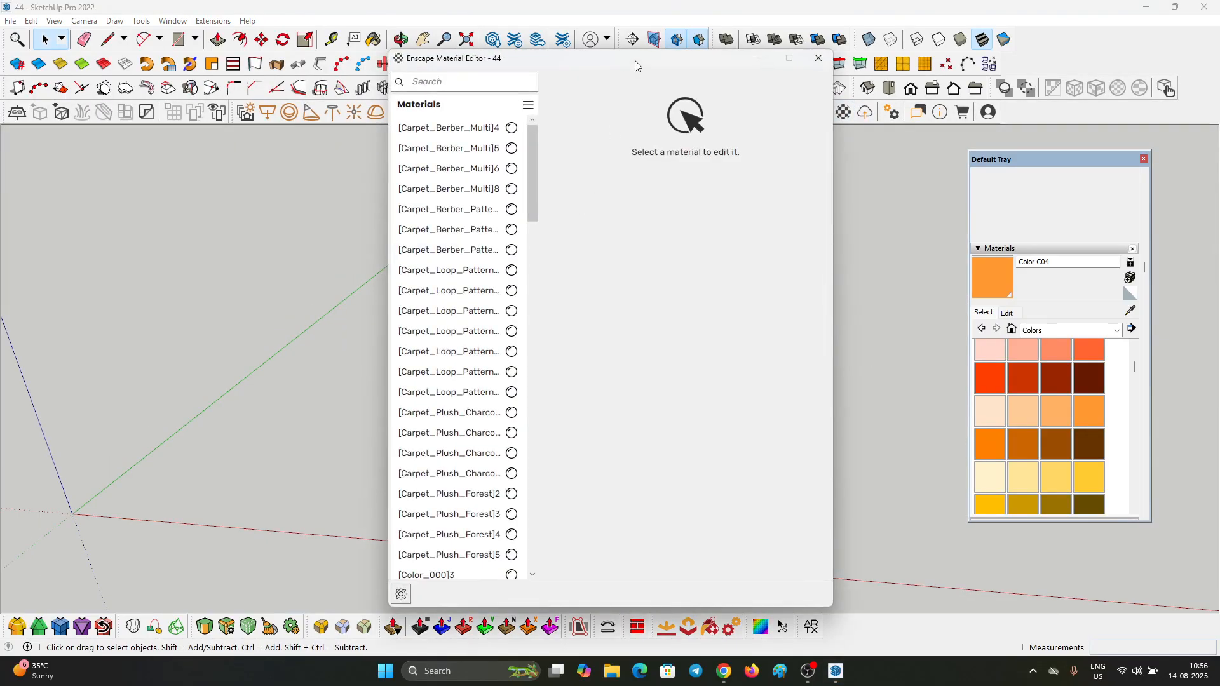
left_click_drag(637, 66, 228, 95)
key("b")
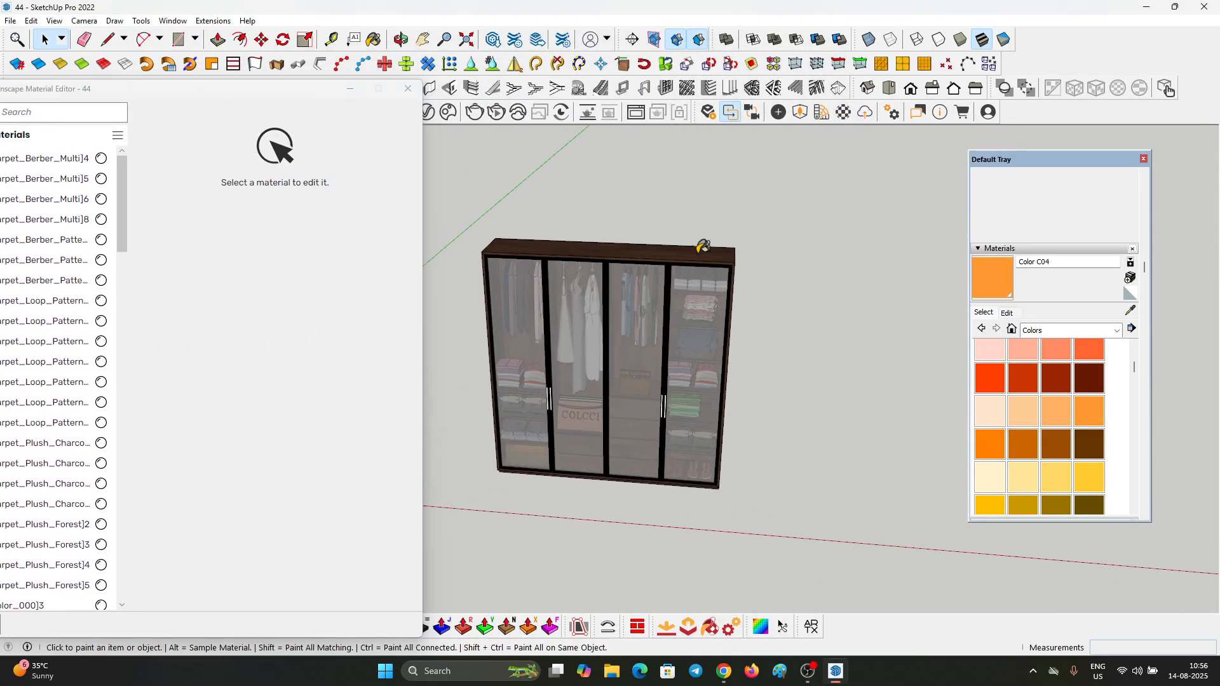
scroll(710, 245, "up", 4)
scroll(713, 243, "down", 1)
scroll(747, 235, "down", 1)
middle_click_drag(565, 238, 487, 227)
scroll(728, 247, "up", 5)
left_click(724, 240, "alt")
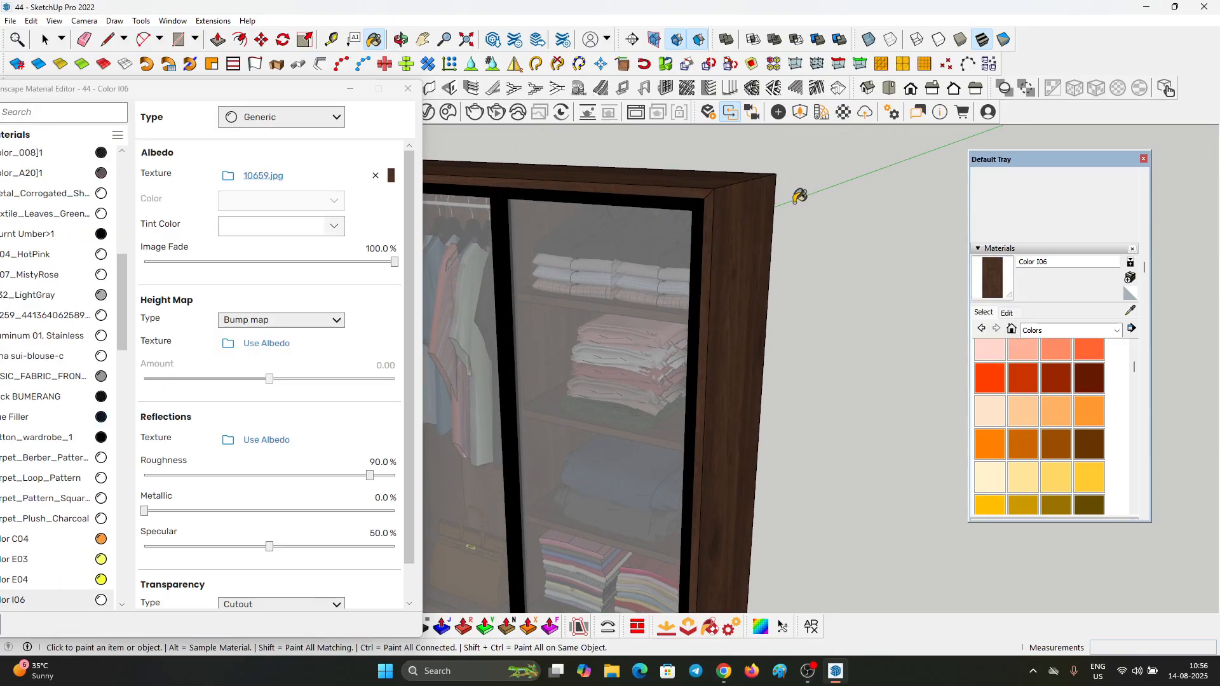
Step: Browse the merino laminates folder of texture images for the dark wood material
left_click(1006, 313)
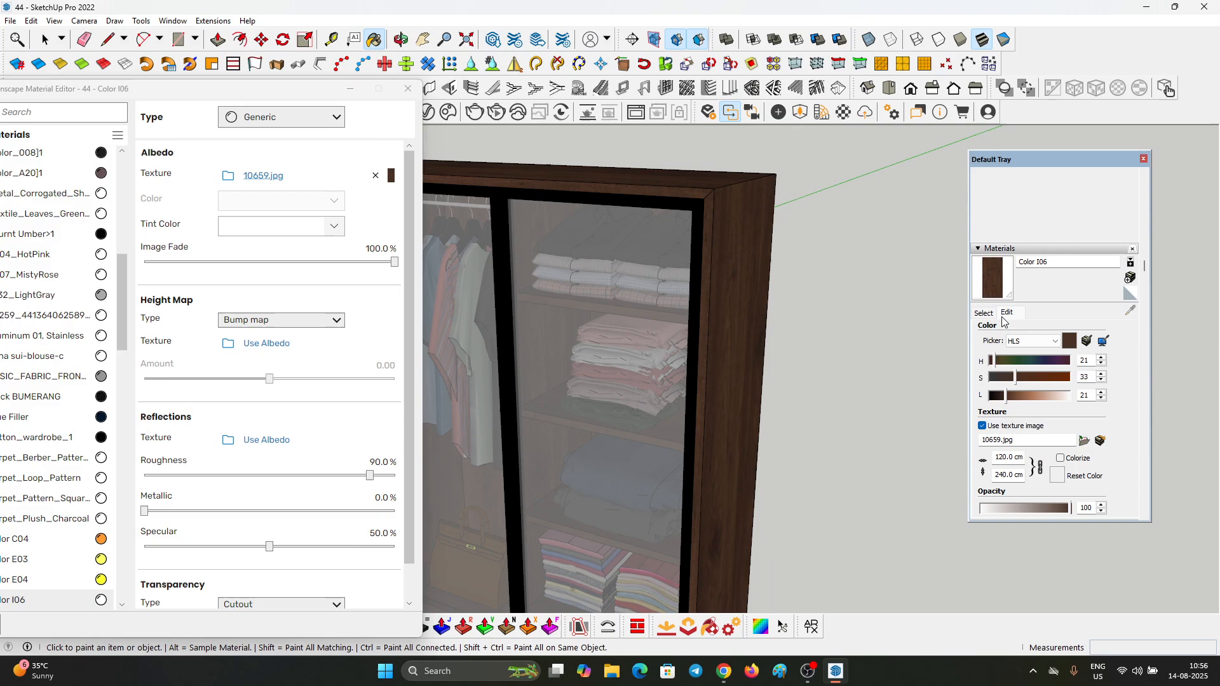
left_click(1085, 441)
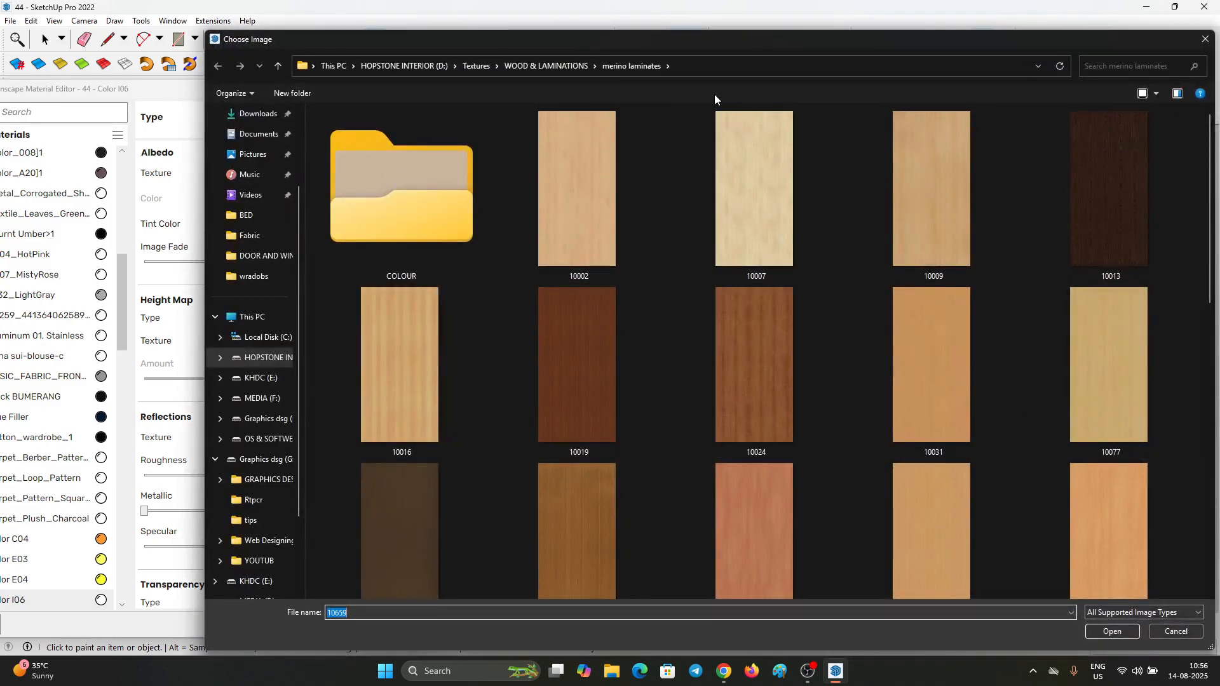
scroll(790, 339, "down", 5)
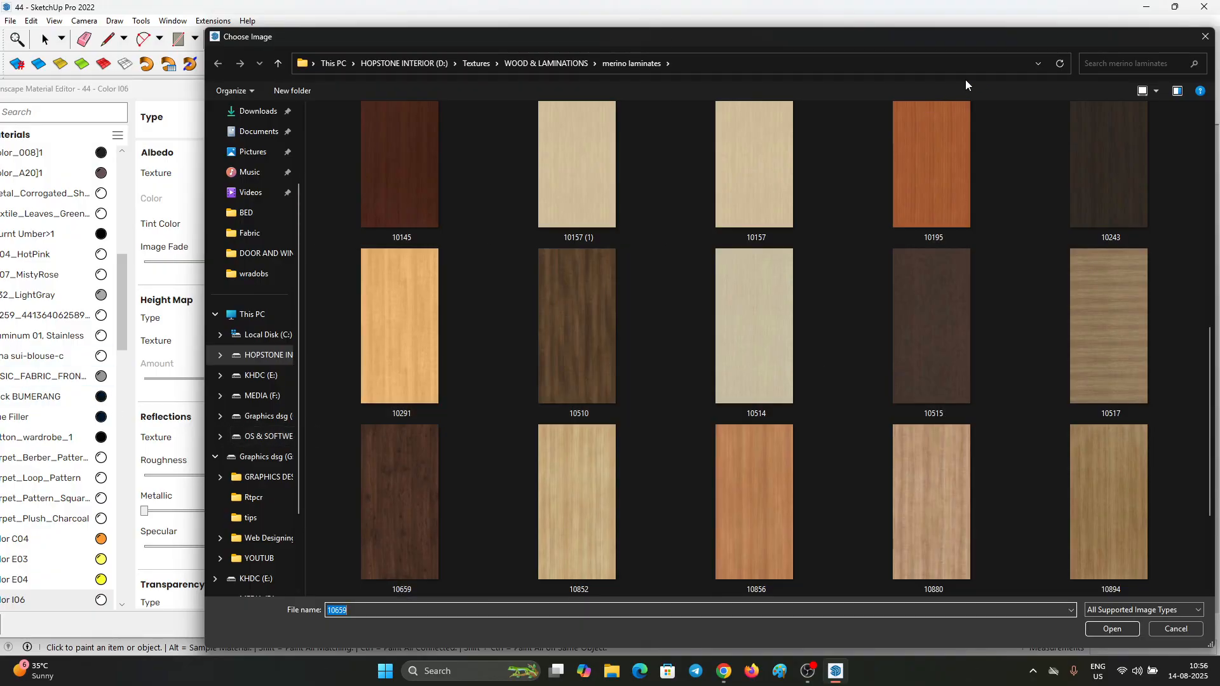
left_click(1203, 39)
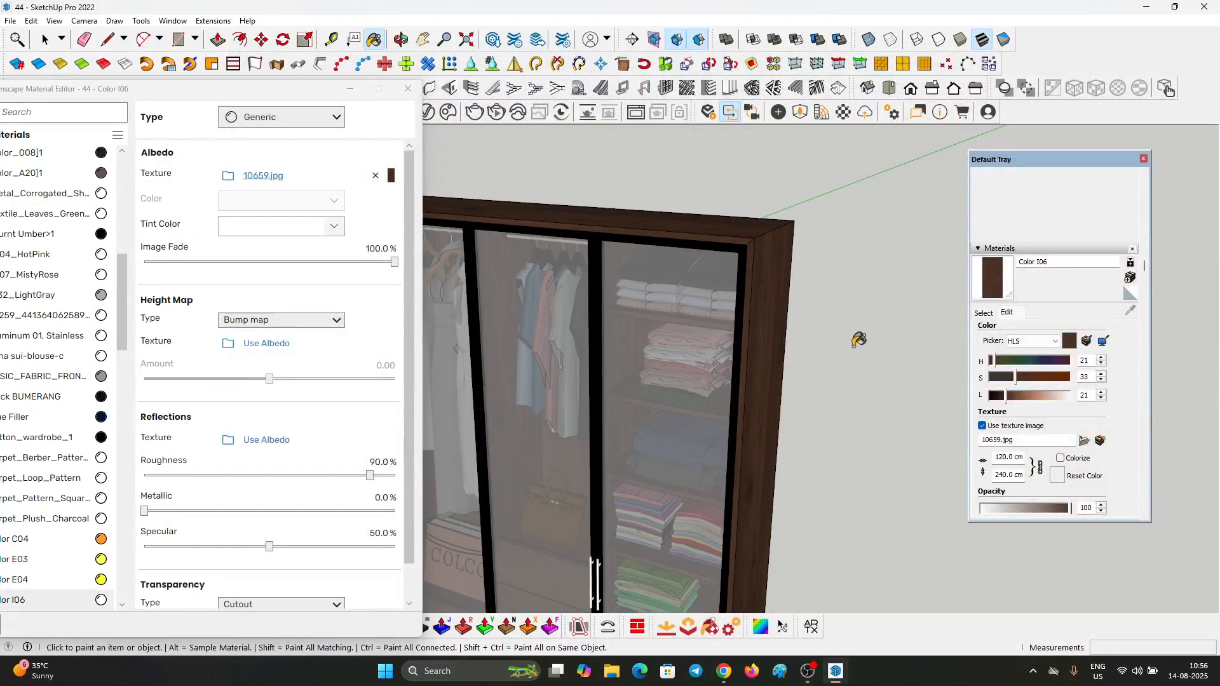
Step: Use the wood's albedo texture as a bump map with amount 0.19 and set the roughness to 47.5%
left_click(255, 350)
left_click_drag(321, 384, 312, 382)
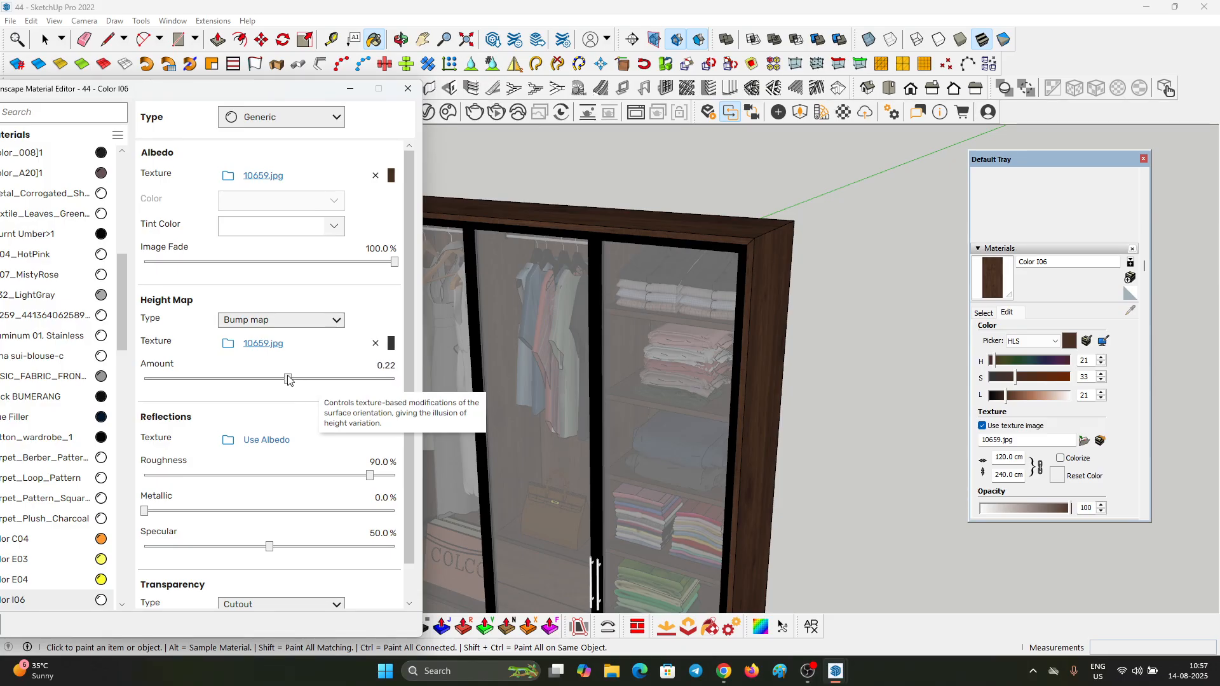
left_click_drag(288, 380, 286, 379)
left_click_drag(354, 483, 277, 484)
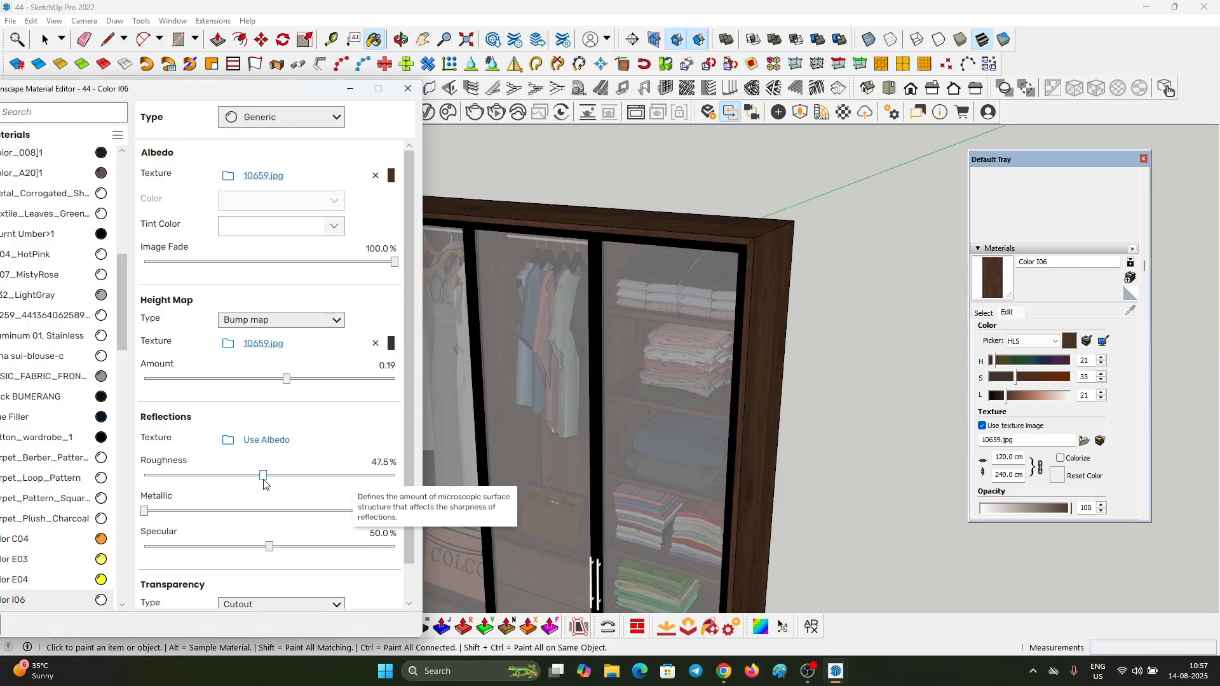
Step: Sample the black door-frame material and lower its roughness to 22.8%
scroll(642, 171, "down", 3)
scroll(635, 208, "up", 8)
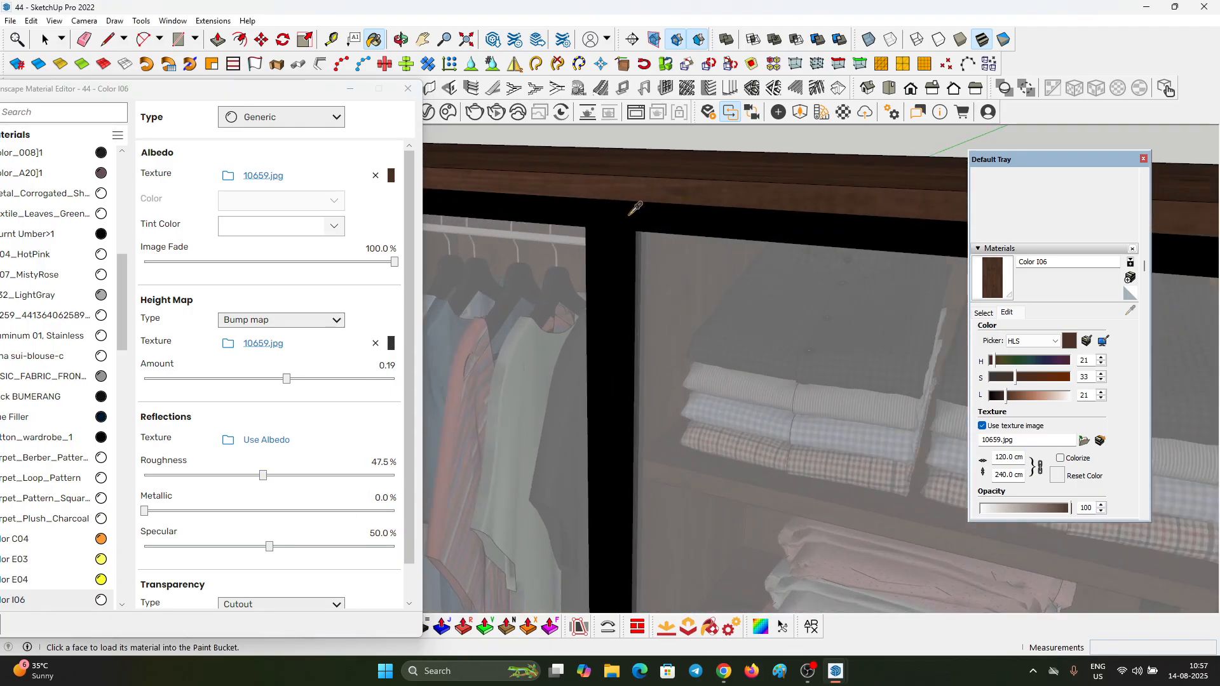
left_click(630, 214, "alt")
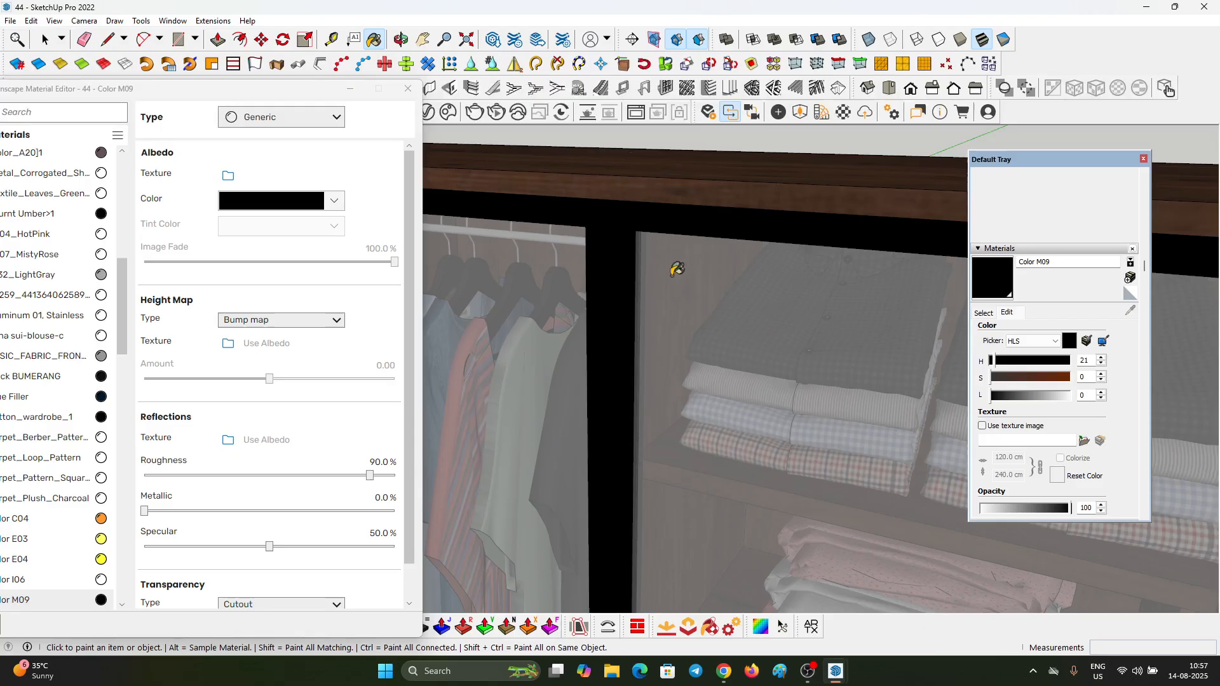
left_click(209, 478)
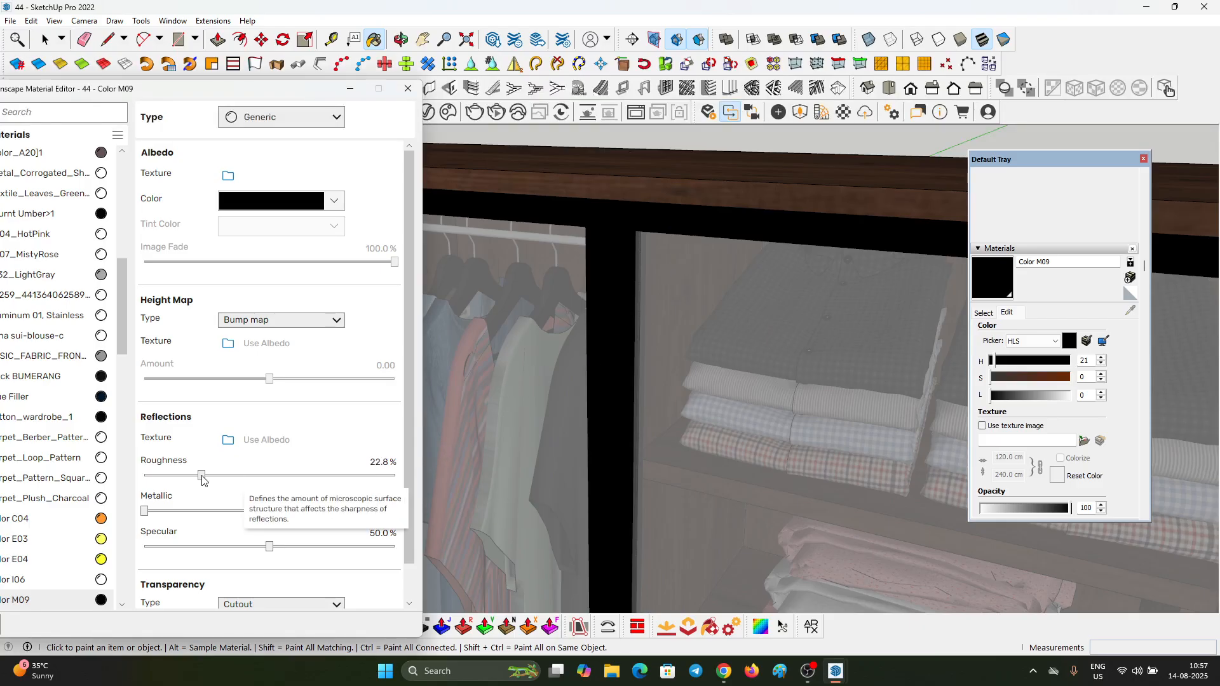
Step: Set the black door-frame material's roughness to 19.3% and its metallic value to 5.6%
left_click(158, 511)
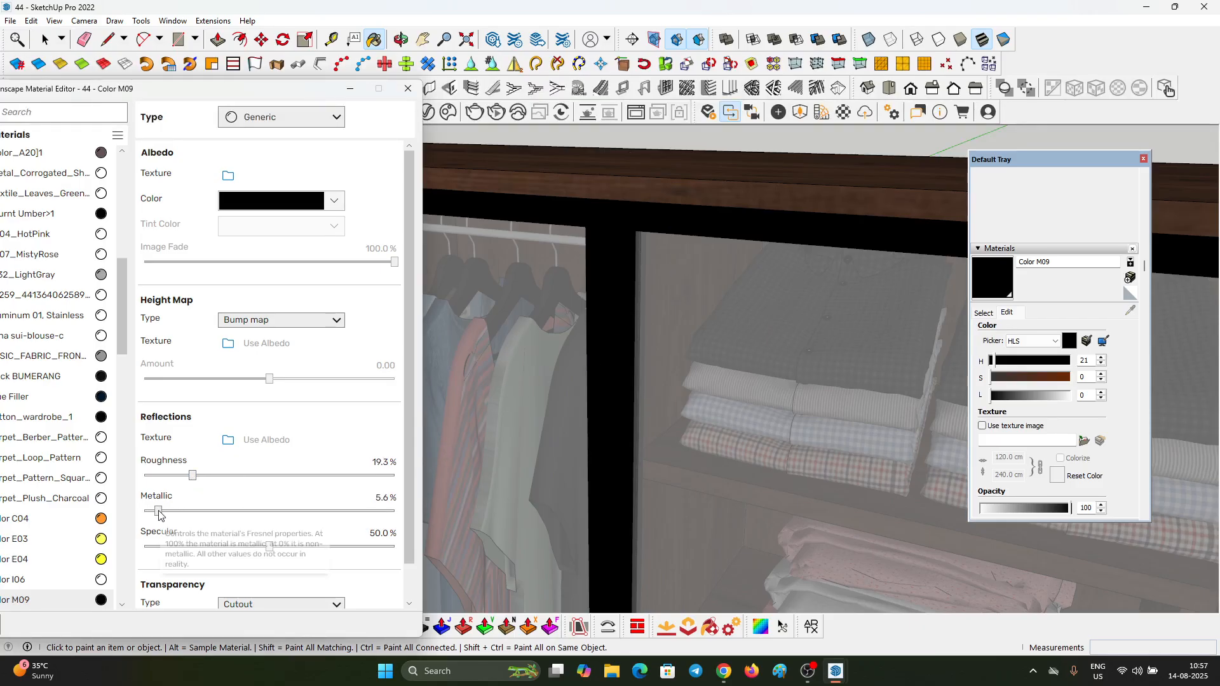
Step: Sample the grey glass material from a wardrobe door and raise its transmittance opacity to 68%
scroll(593, 239, "down", 4)
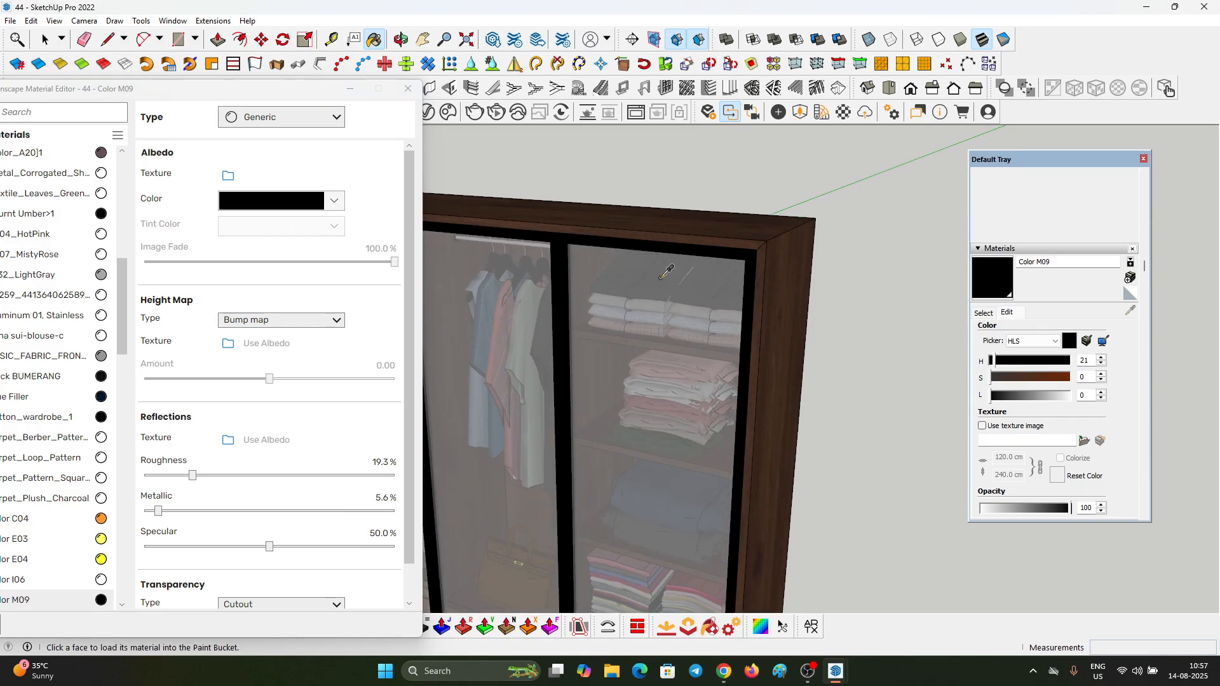
left_click(675, 258, "alt")
scroll(675, 258, "down", 4)
scroll(476, 273, "down", 1)
scroll(322, 442, "down", 3)
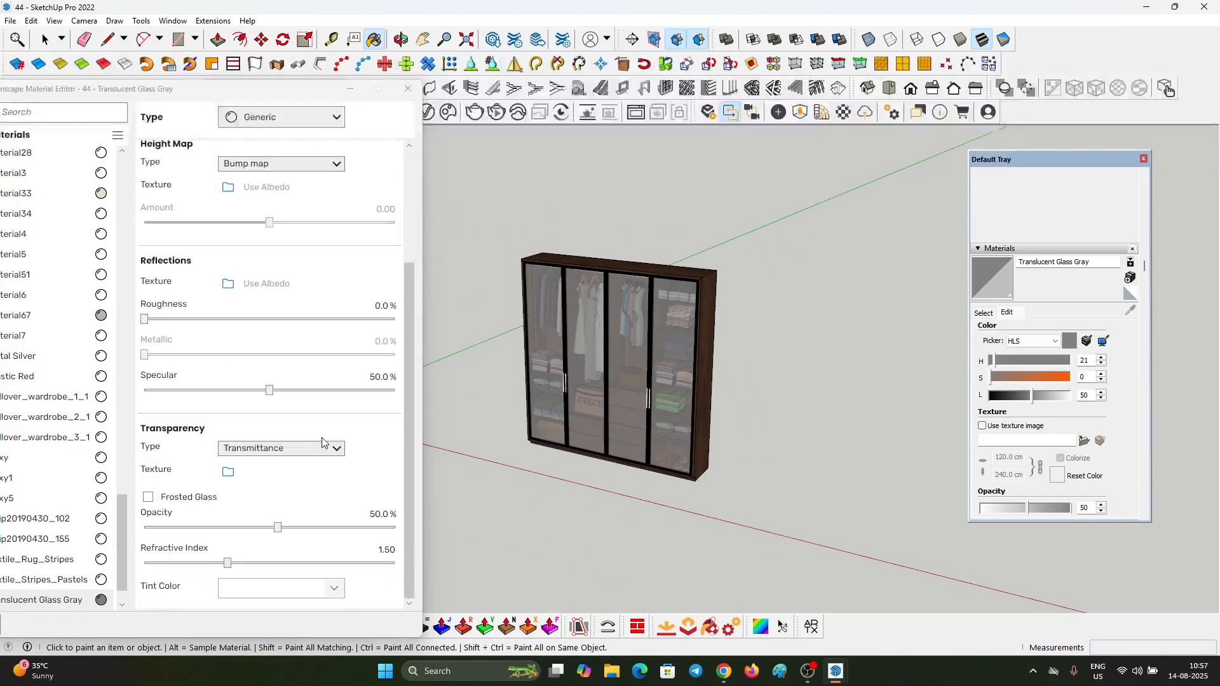
left_click_drag(277, 527, 333, 528)
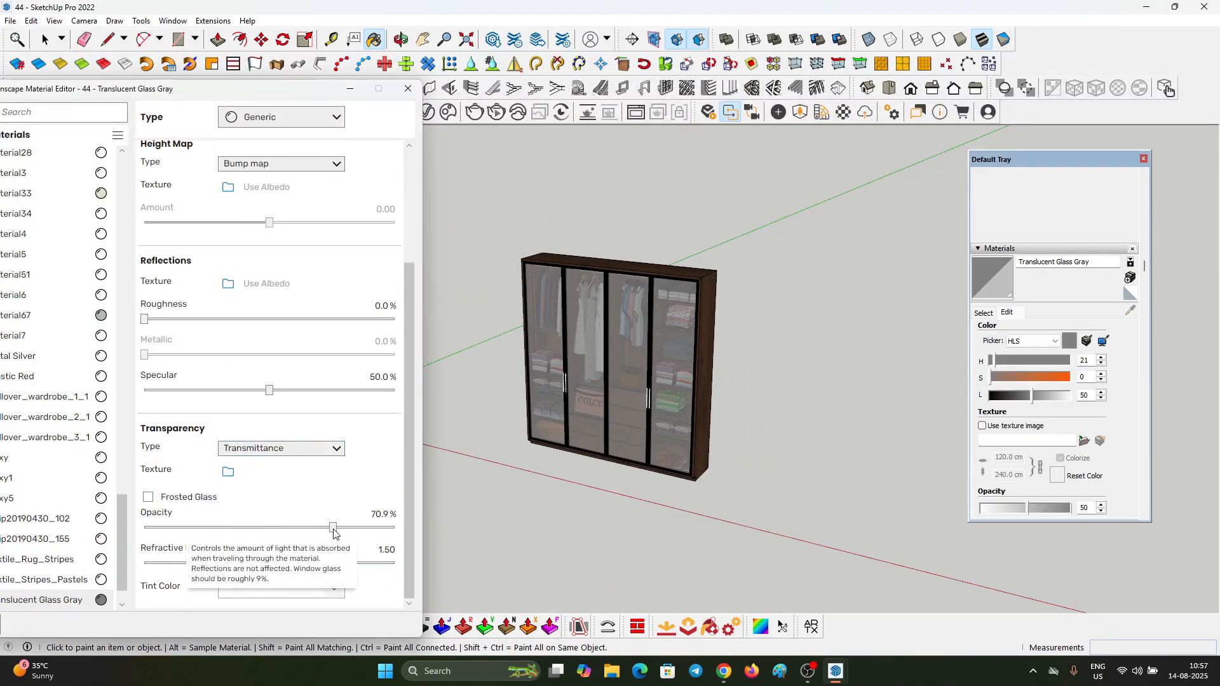
Step: Darken the glass material's albedo color to a dark grey of about 22 lightness and minimize the material editor
scroll(292, 331, "up", 3)
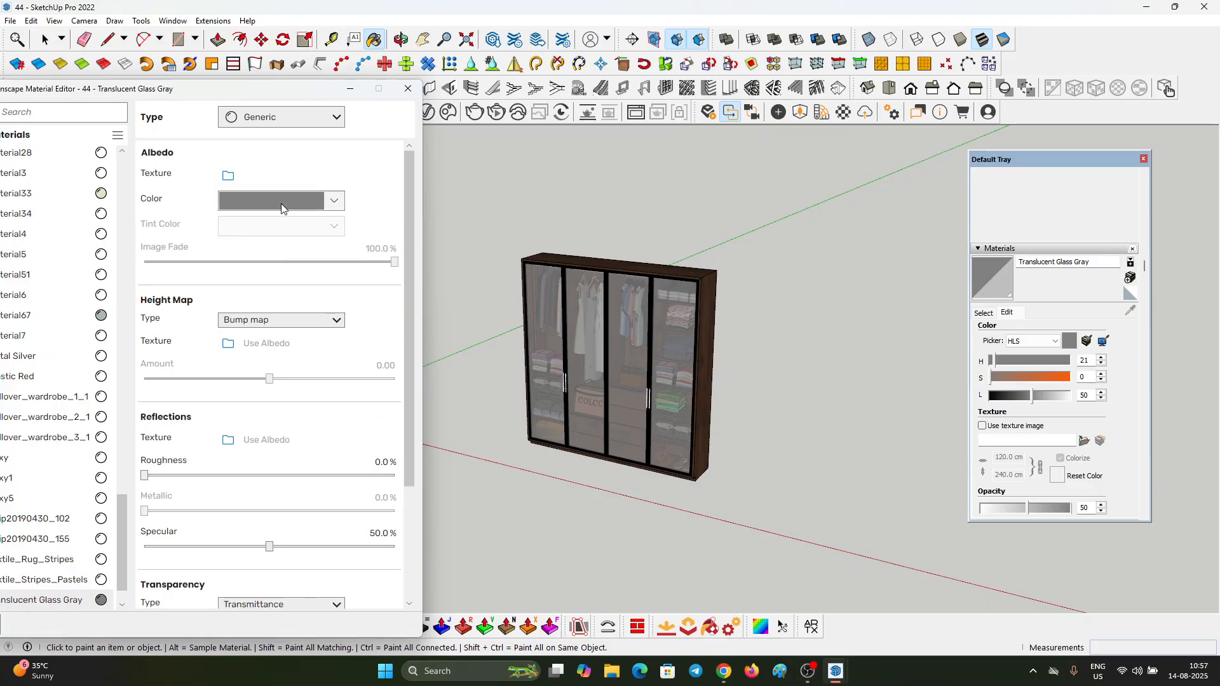
left_click(281, 201)
left_click(184, 379)
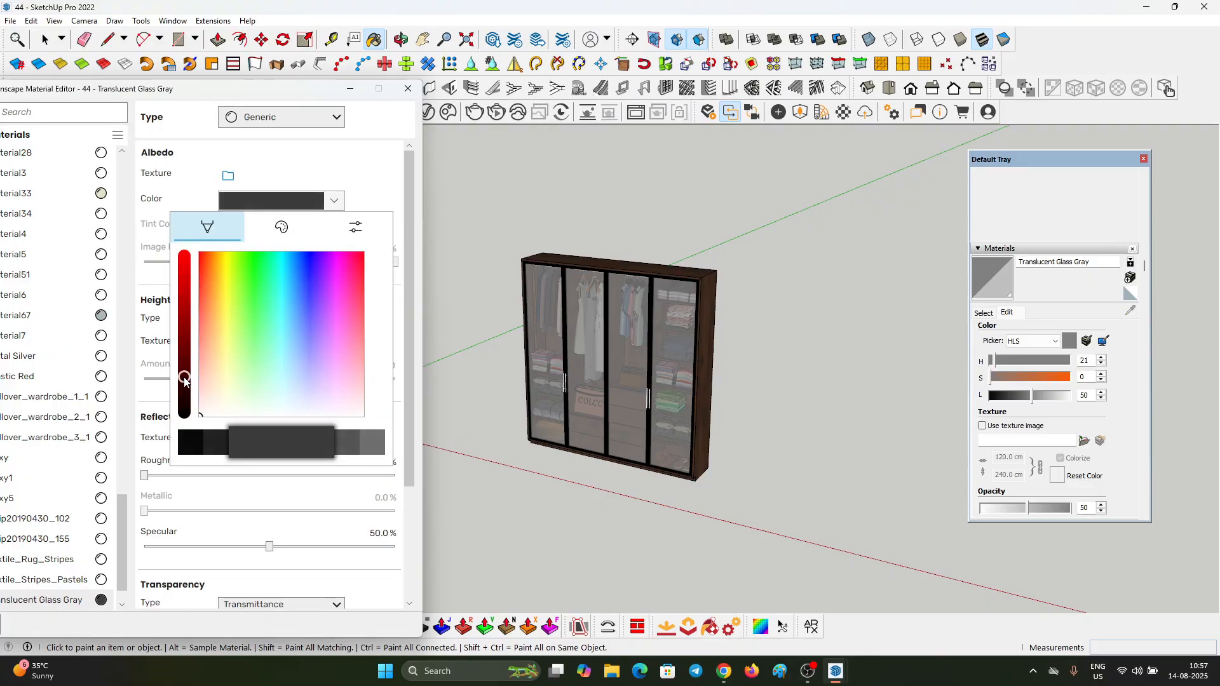
left_click(525, 201)
left_click(350, 89)
key("space")
Step: Examine the darkened glass doors up close and across the whole wardrobe, checking how the clothes show through
scroll(588, 348, "up", 2)
middle_click_drag(588, 348, 574, 202)
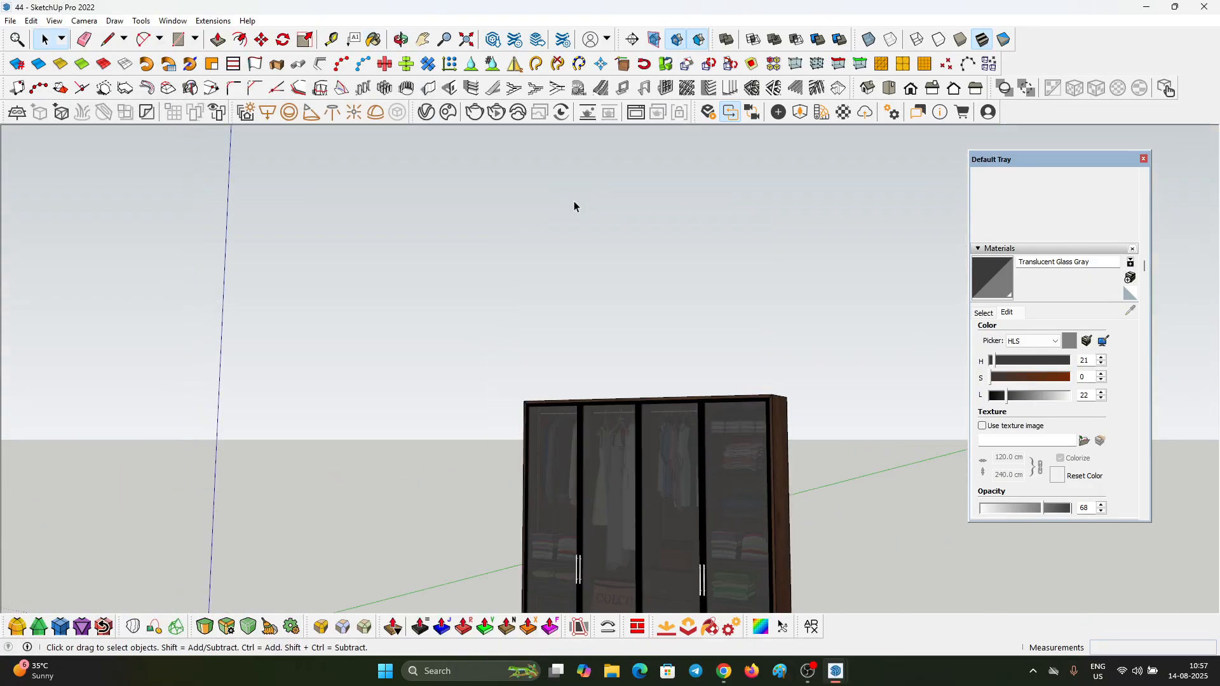
scroll(575, 222, "up", 2)
scroll(574, 260, "down", 4)
middle_click_drag(574, 261, 540, 425)
key("h")
scroll(554, 372, "up", 9)
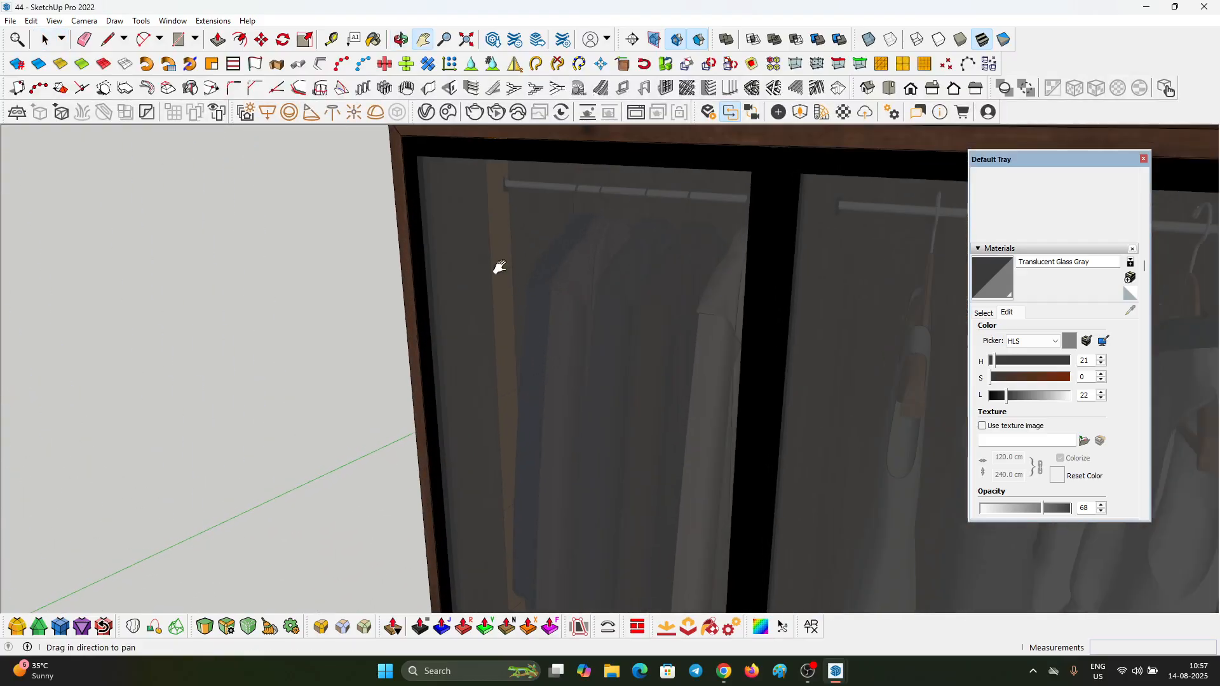
scroll(499, 267, "down", 8)
middle_click_drag(597, 335, 581, 247)
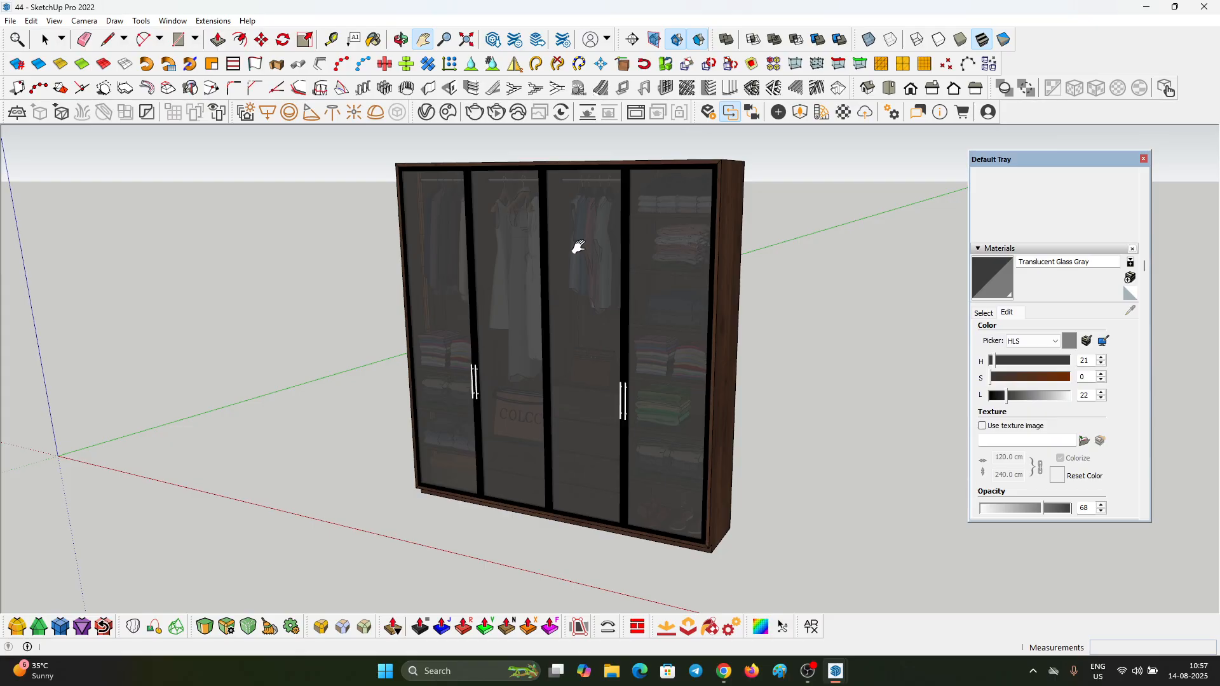
Step: Preview the wardrobe live in Enscape, raise the grey glass material's opacity to 80, inspect the doors and close the preview window
left_click(707, 112)
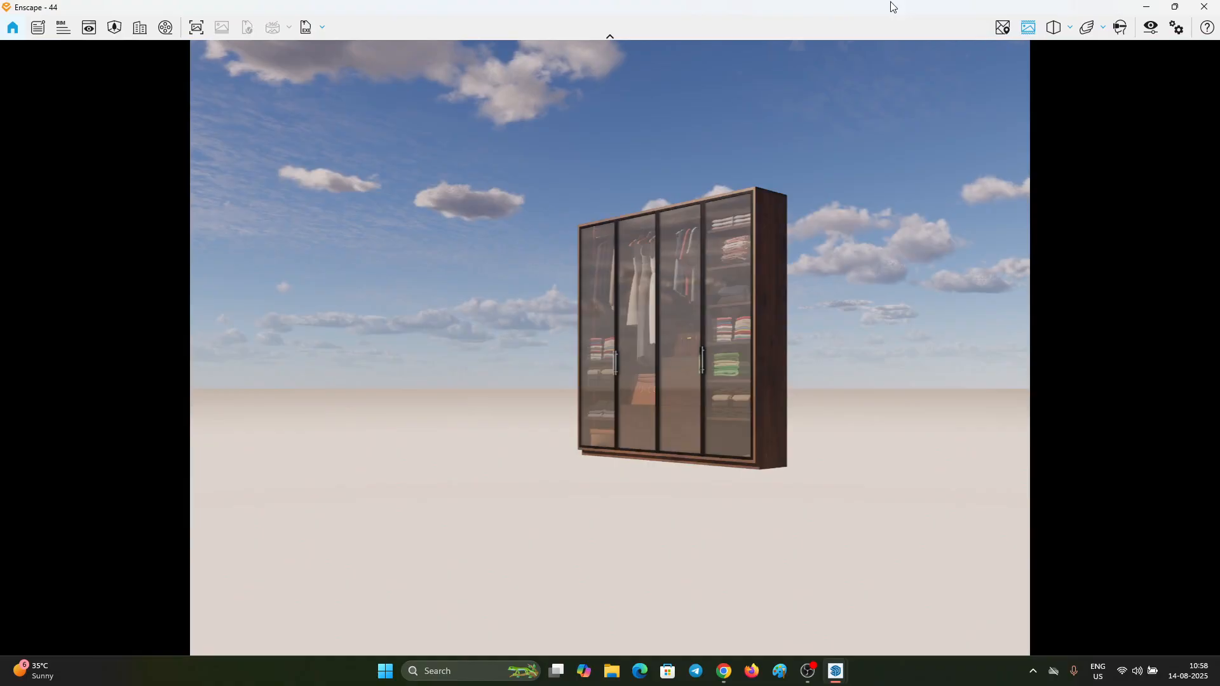
mouse_move(862, 4)
left_mouse_down()
mouse_move(848, 17)
mouse_move(417, 75)
left_mouse_up()
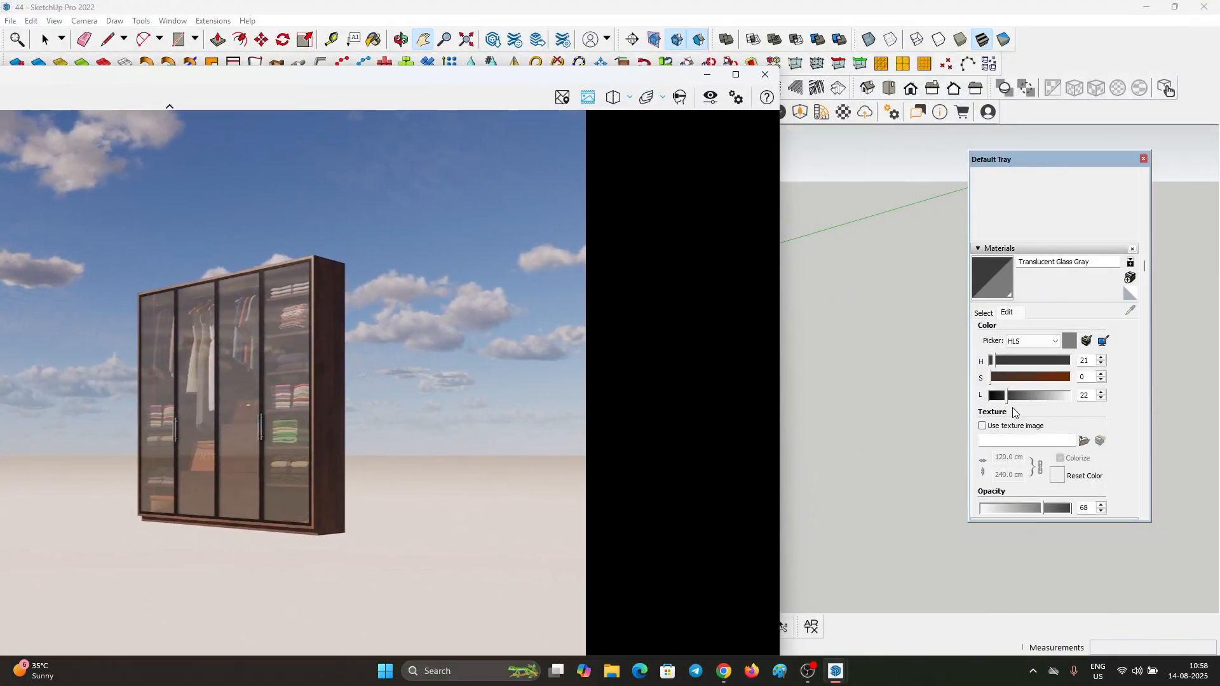
scroll(1029, 406, "down", 3)
left_click_drag(1047, 369, 1053, 362)
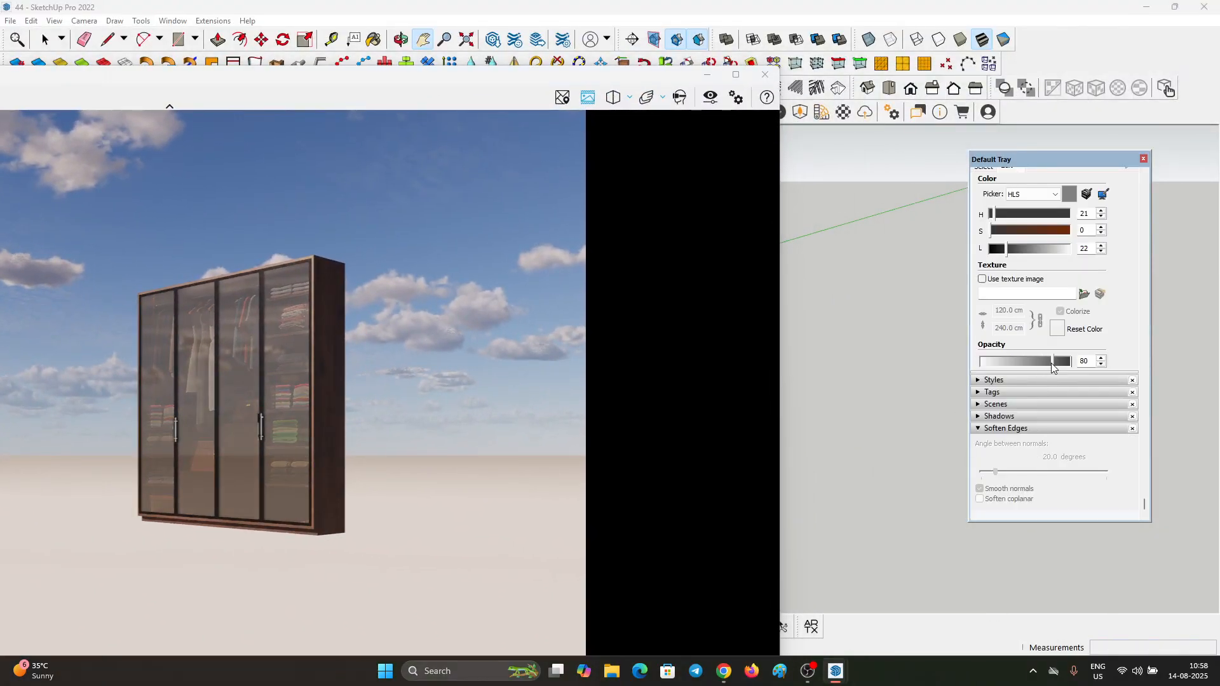
left_click_drag(356, 378, 303, 391)
scroll(338, 364, "up", 5)
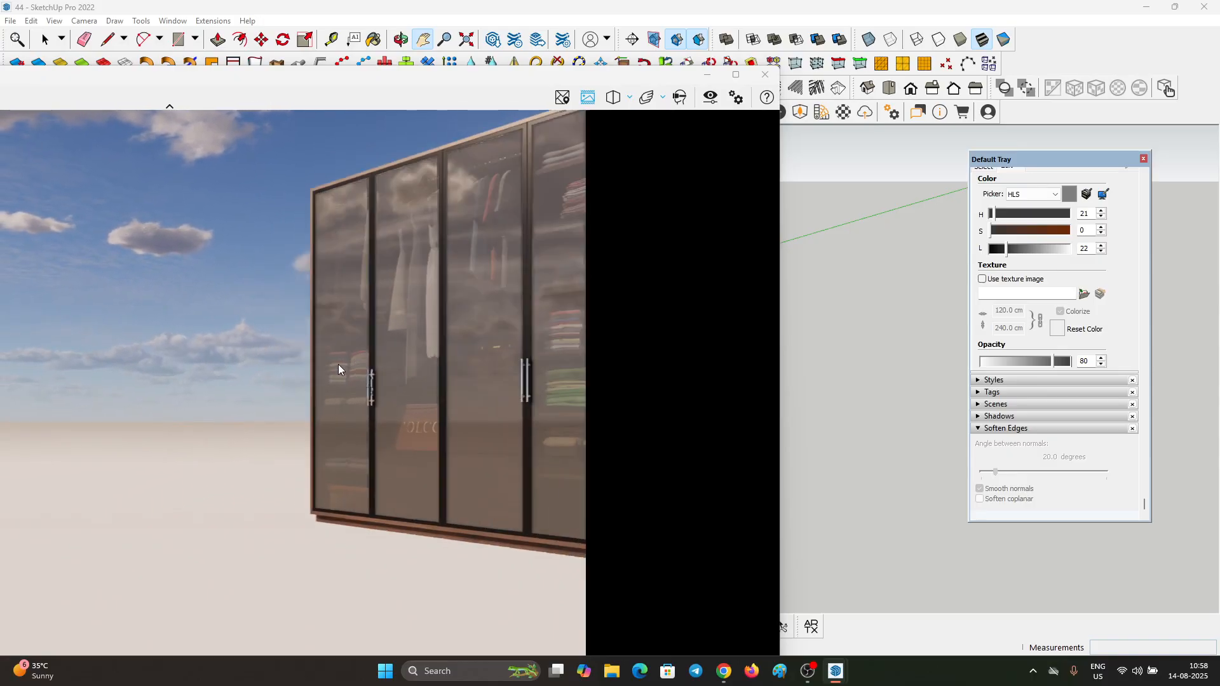
left_click_drag(376, 349, 417, 322)
scroll(432, 324, "down", 5)
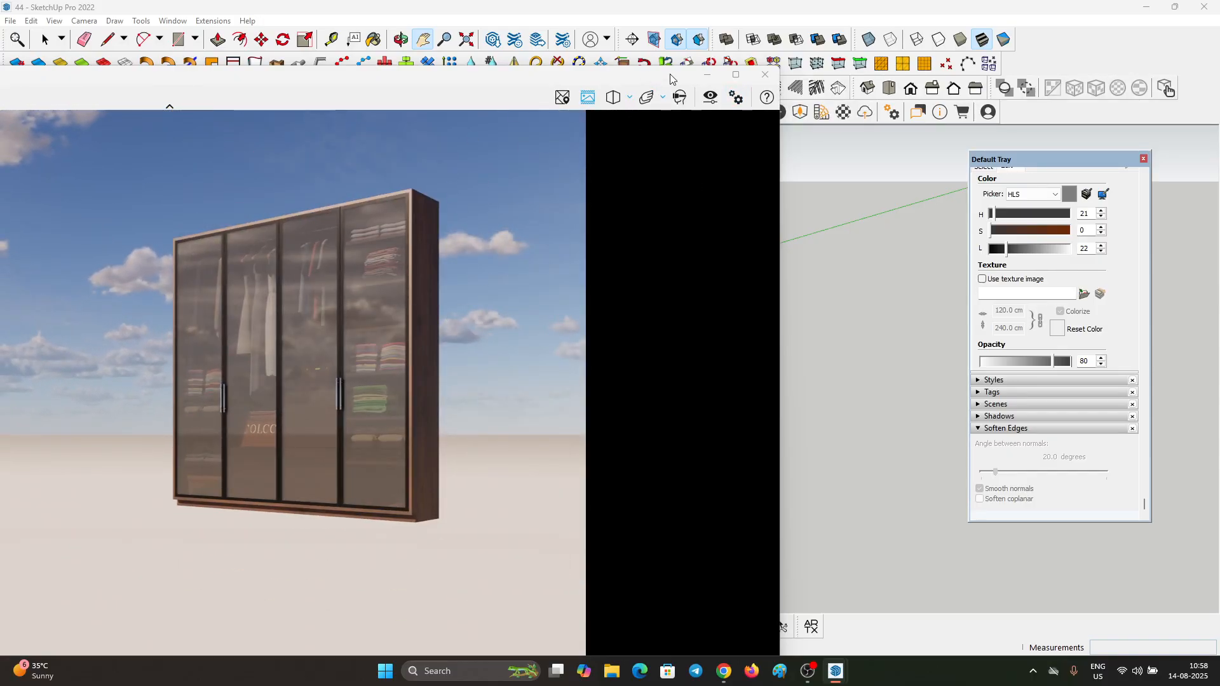
left_click(769, 77)
Step: Draw a ground rectangle of about 1818 × 1673 cm around the wardrobe
scroll(683, 324, "down", 2)
key("space")
scroll(470, 297, "down", 3)
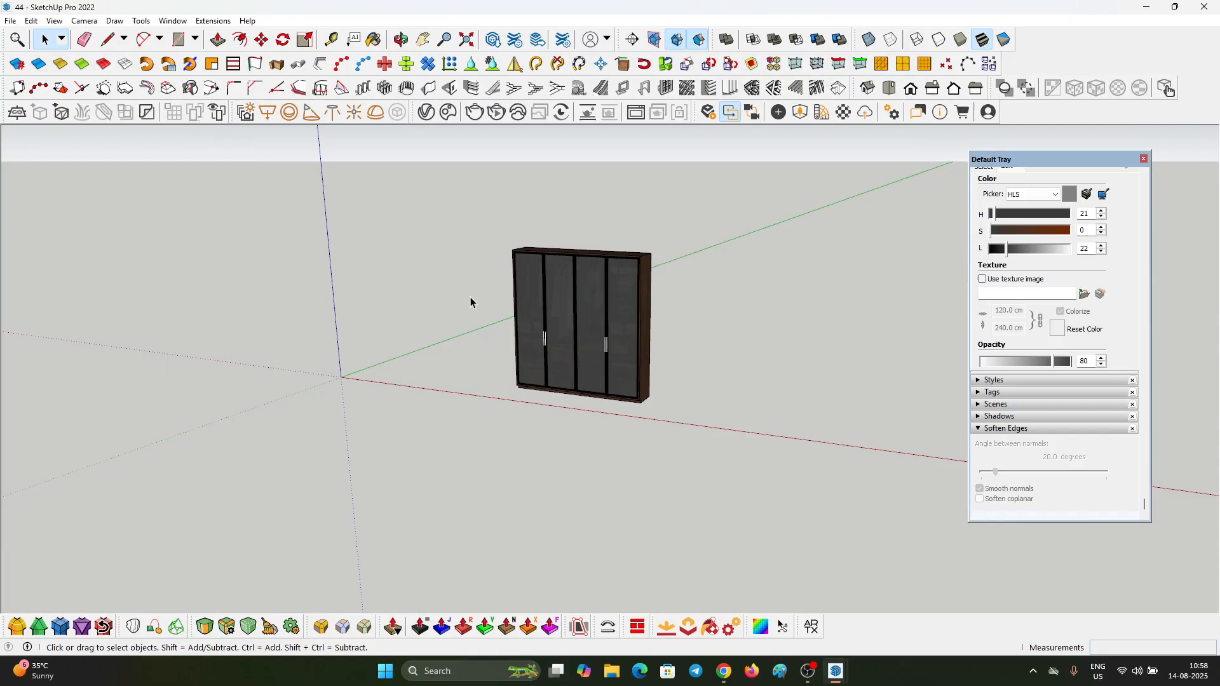
middle_click_drag(470, 297, 564, 437)
key("r")
scroll(382, 210, "down", 3)
left_click(347, 180)
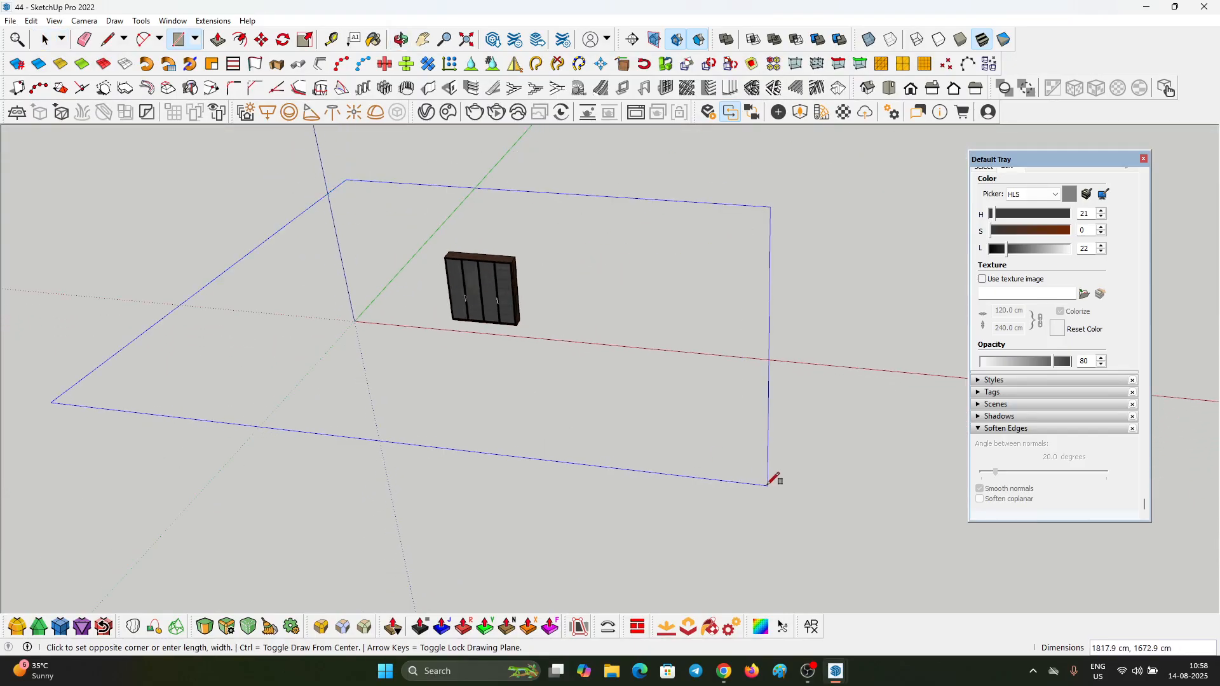
left_click(767, 481)
Step: Extrude the ground rectangle upward with Push/Pull into a room-sized box well above the wardrobe's height
key("space")
left_click(634, 378)
key("p")
scroll(604, 369, "up", 2)
scroll(626, 397, "down", 4)
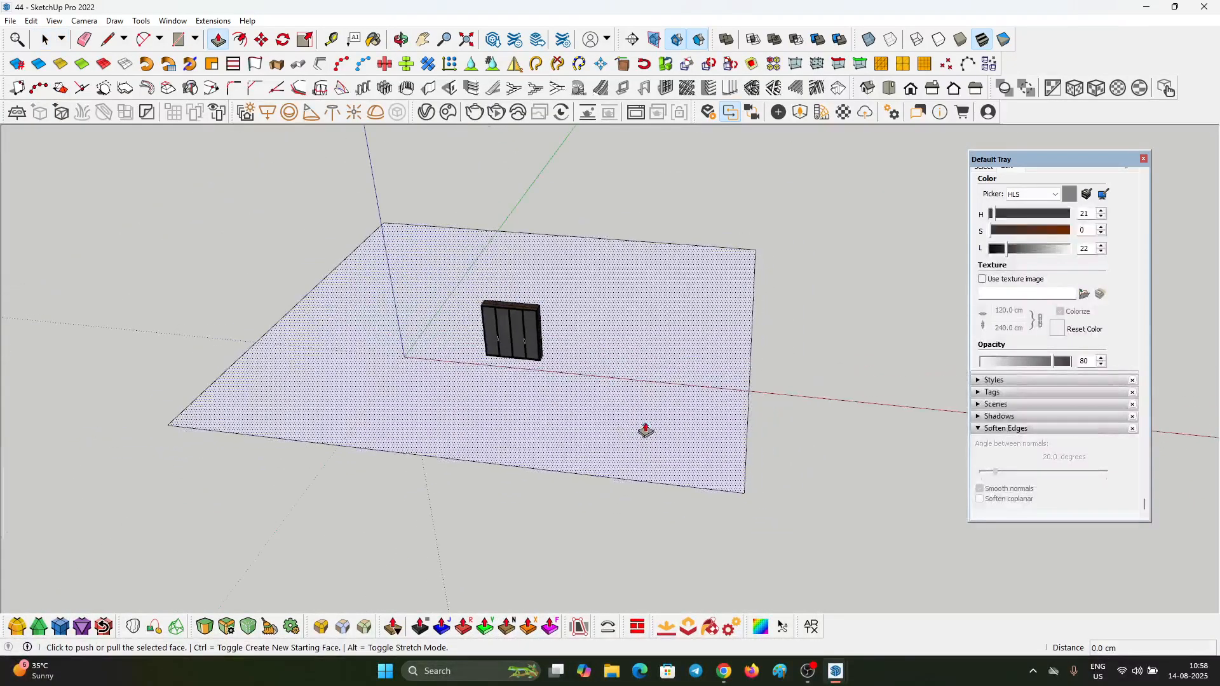
left_click(645, 417)
left_click(611, 252)
Step: Delete the box's front face to open the room towards the wardrobe doors
key("space")
left_click(578, 360)
key("Delete")
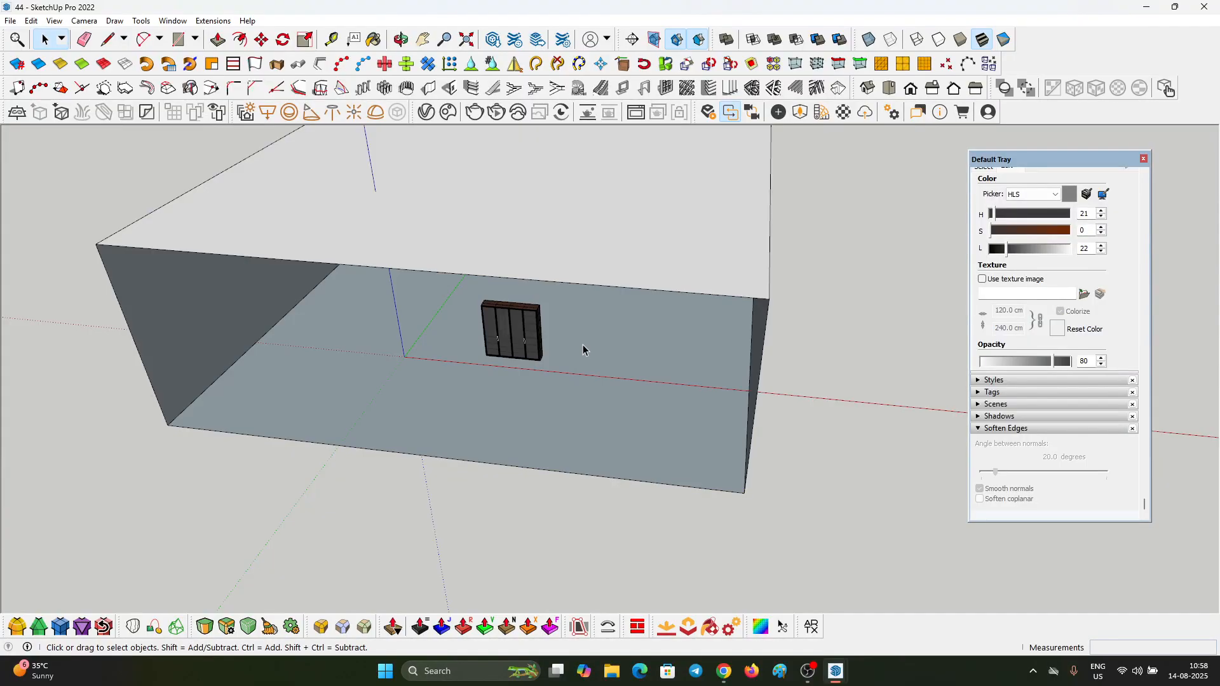
Step: Select all connected faces of the box and reverse them so the white sides face the interior
triple_click(639, 402)
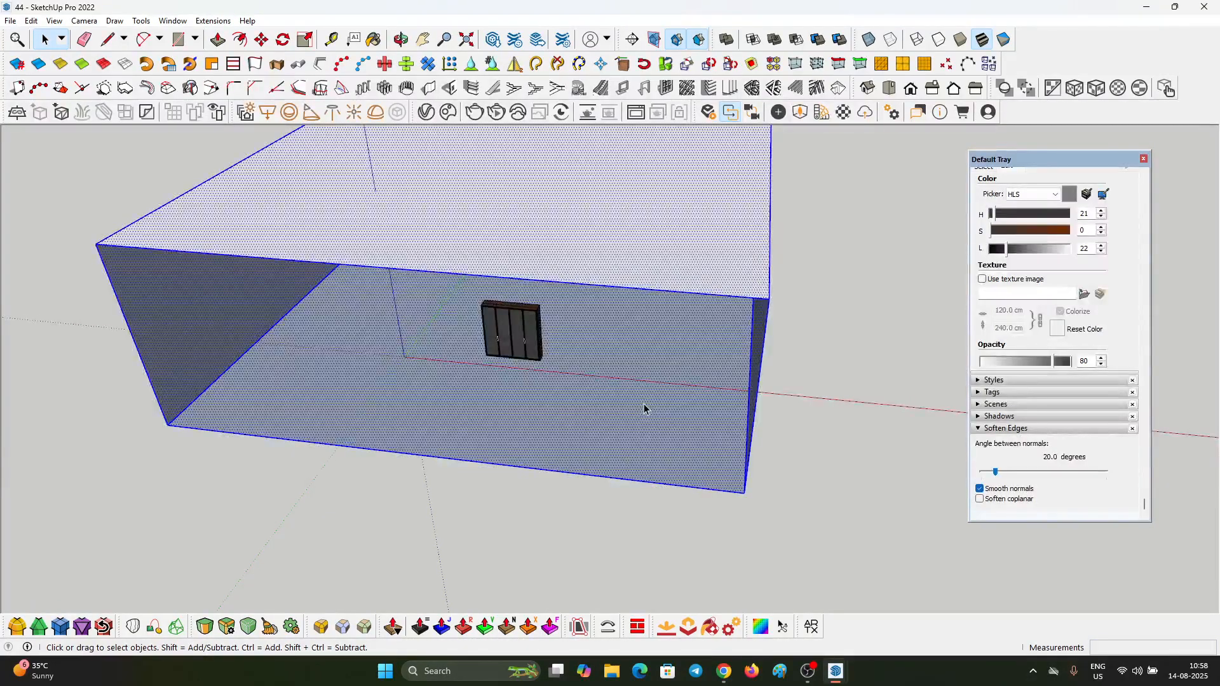
scroll(643, 409, "down", 4)
middle_click_drag(677, 391, 608, 362)
scroll(613, 369, "up", 5)
right_click(630, 360)
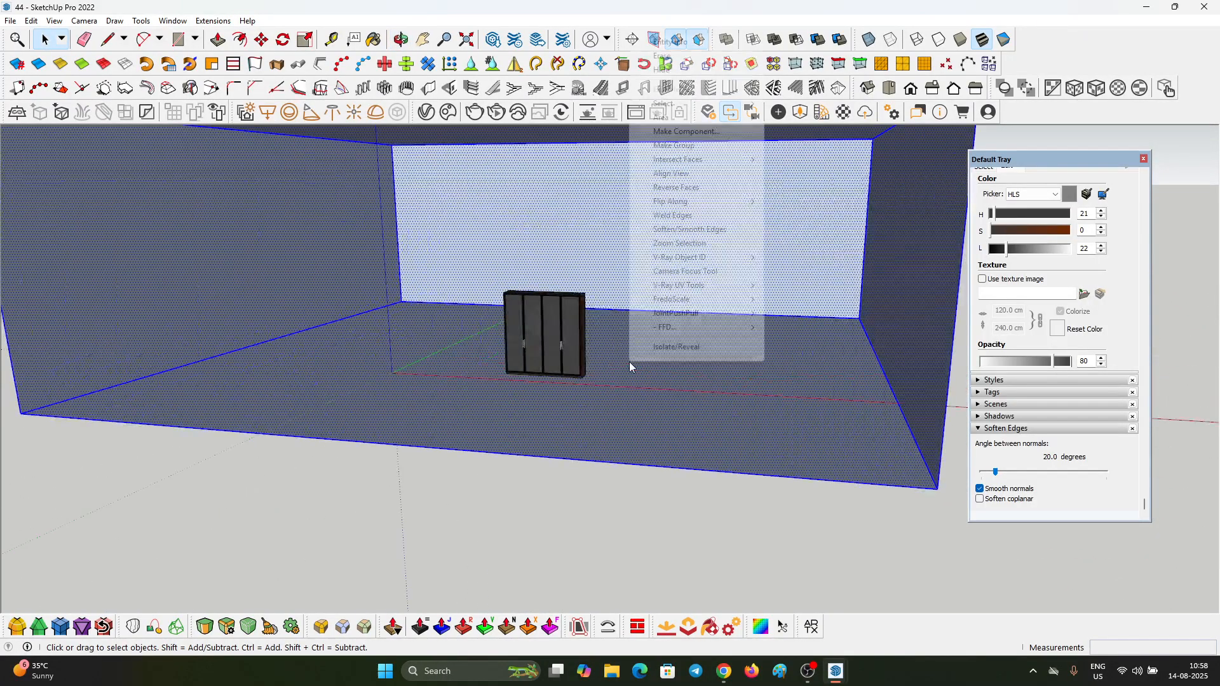
left_click(681, 190)
Step: Draw a tangent arc on the left wall, rounding the corner between the floor and the back wall
scroll(376, 326, "up", 4)
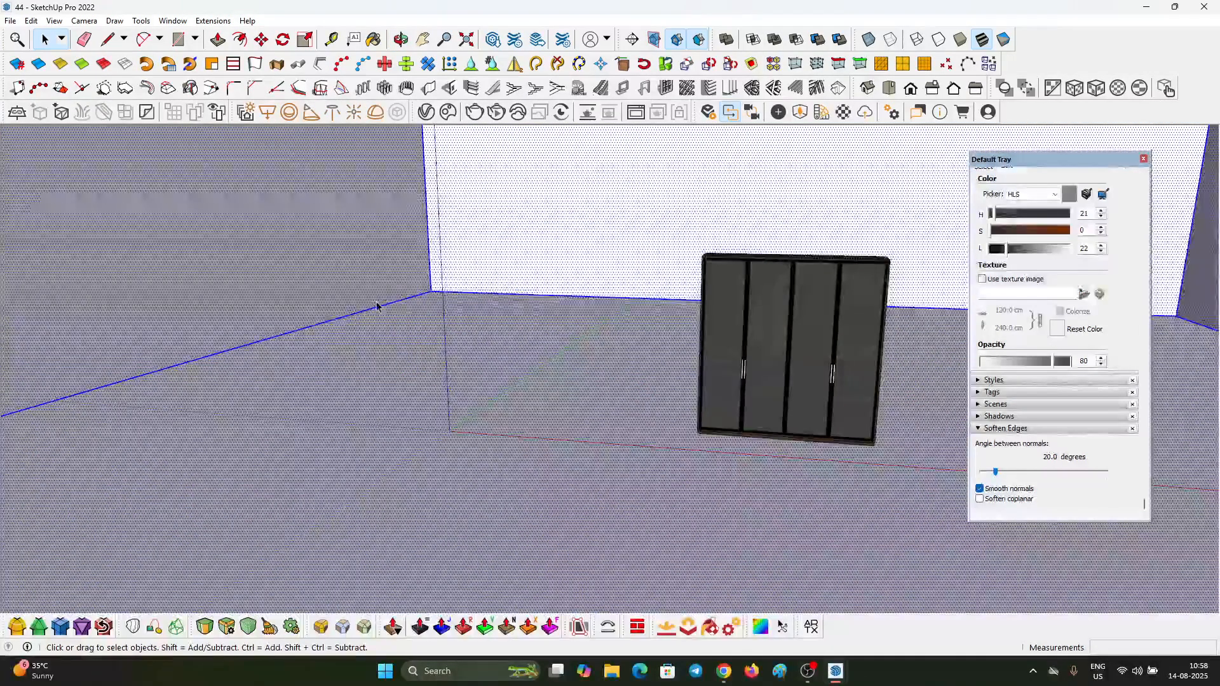
key("a")
left_click(355, 312)
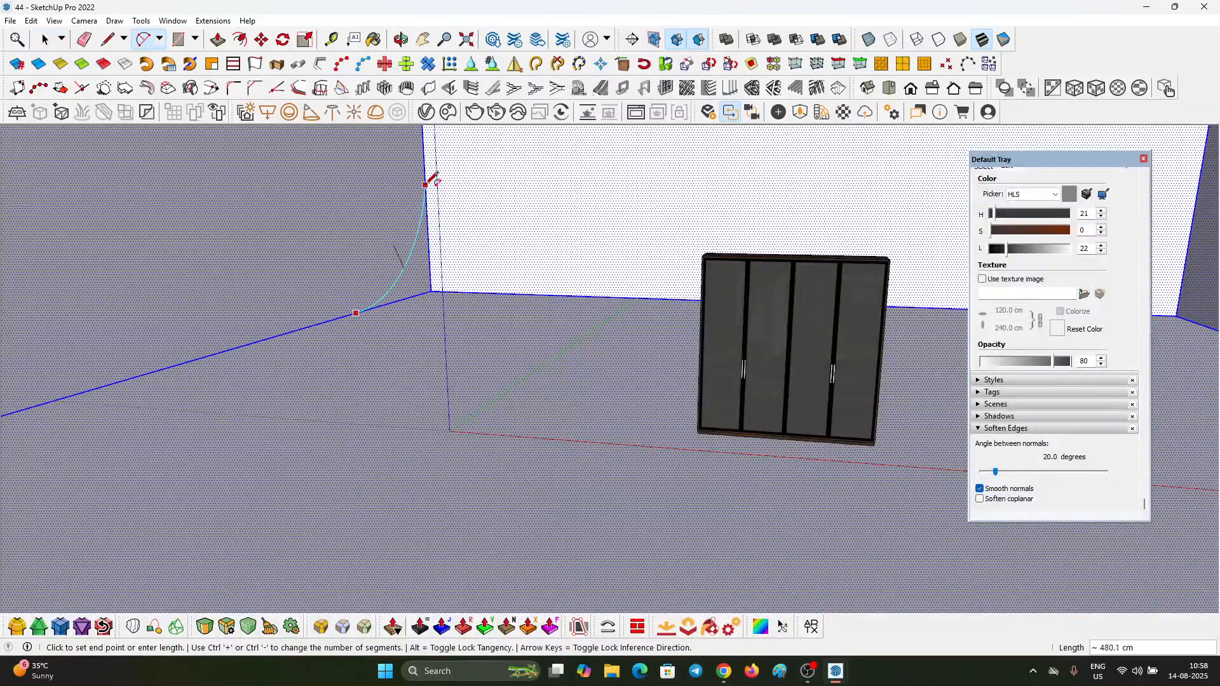
double_click(423, 146)
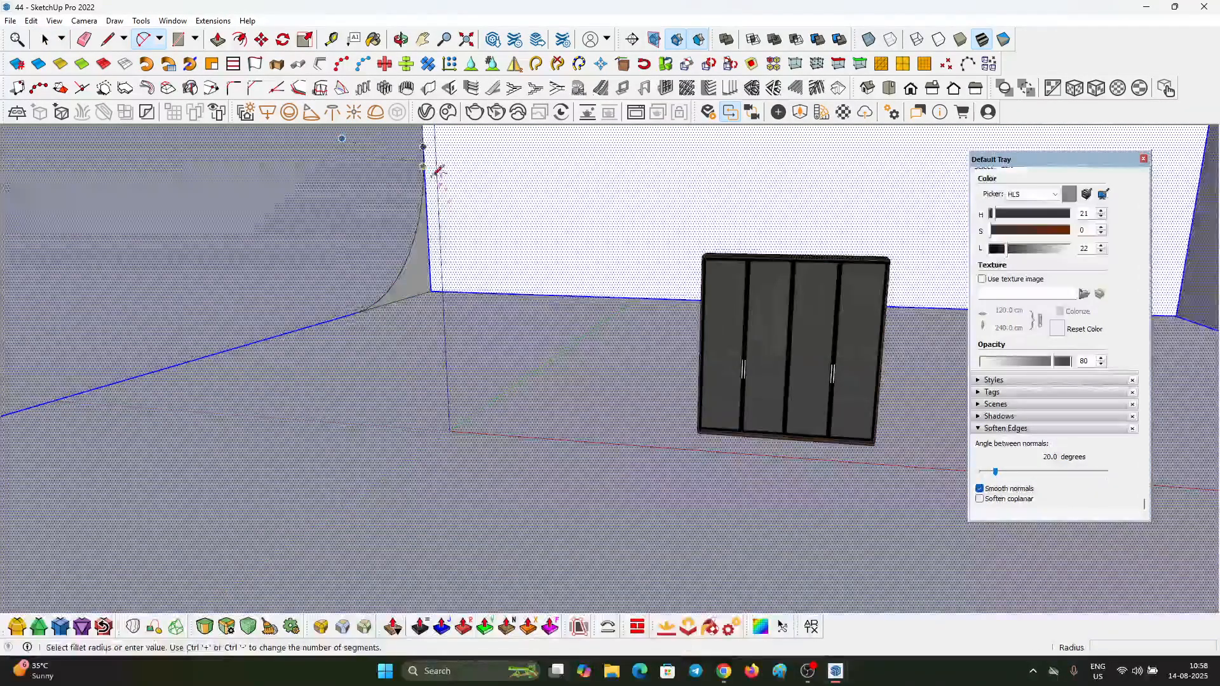
Step: Push the corner face behind the arc across to the opposite wall to create a curved studio backdrop
key("space")
left_click(418, 274)
key("p")
left_click(401, 290)
scroll(407, 290, "down", 6)
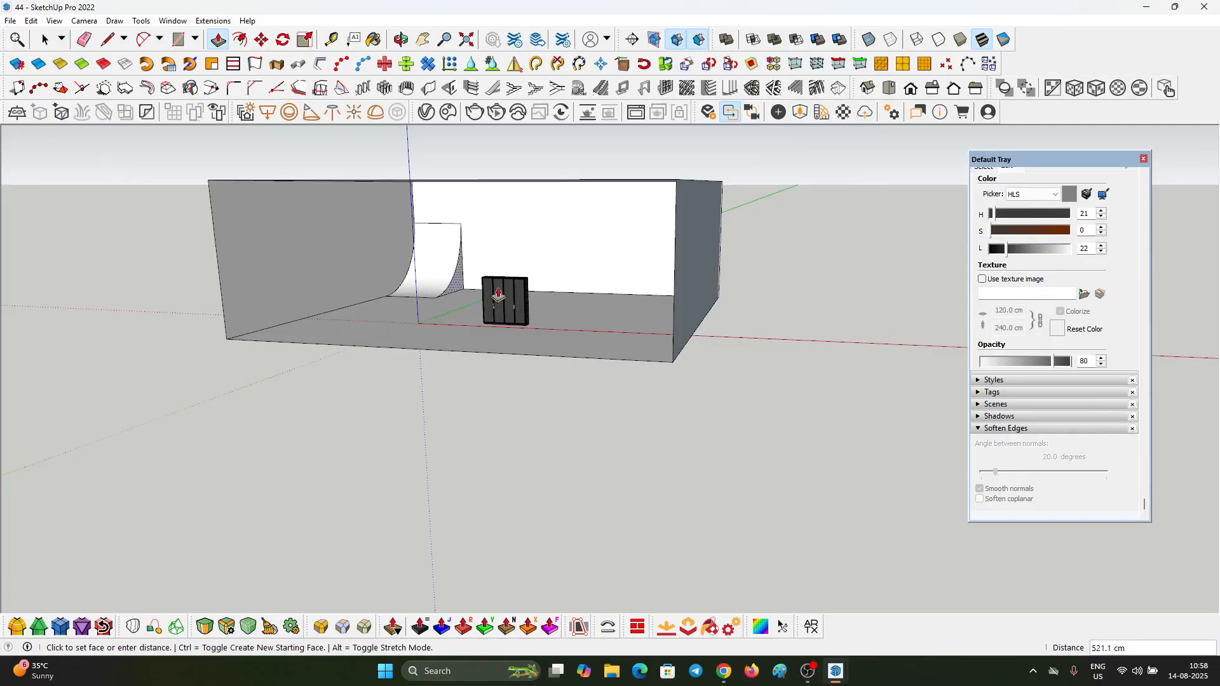
middle_click_drag(598, 303, 724, 237)
left_click(730, 269)
key("space")
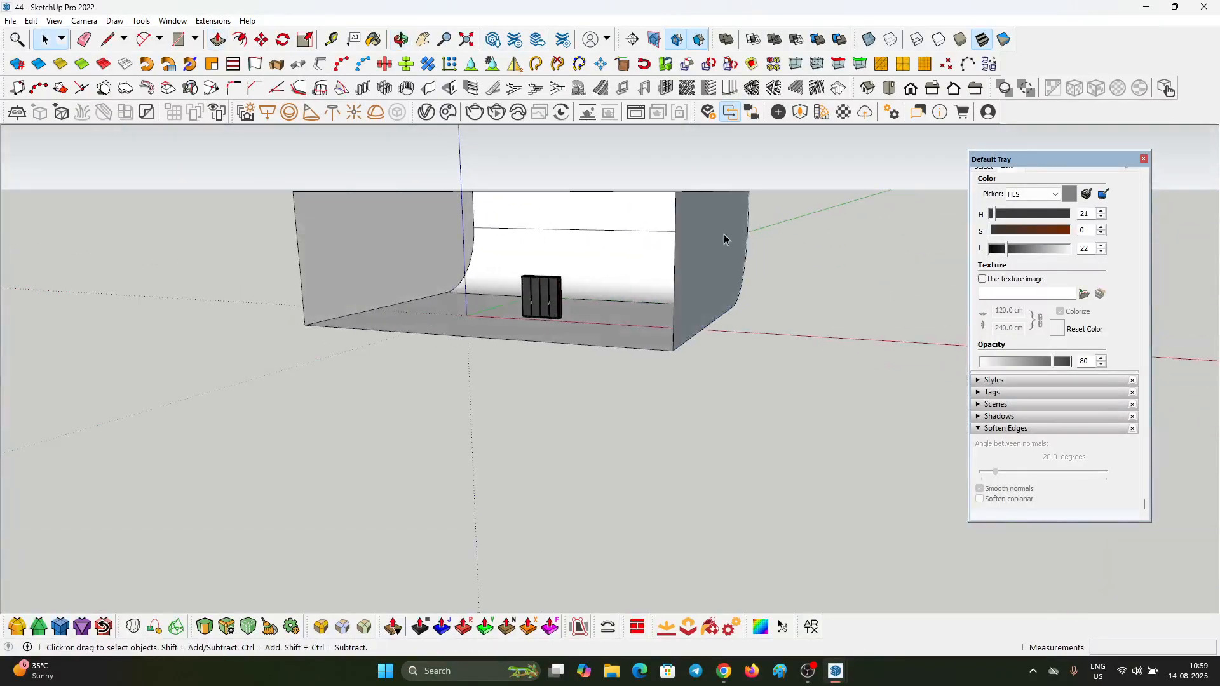
Step: Select the entire curved backdrop shell and make it a group
scroll(495, 273, "up", 3)
scroll(597, 265, "down", 3)
middle_click_drag(597, 265, 553, 319)
scroll(401, 299, "down", 2)
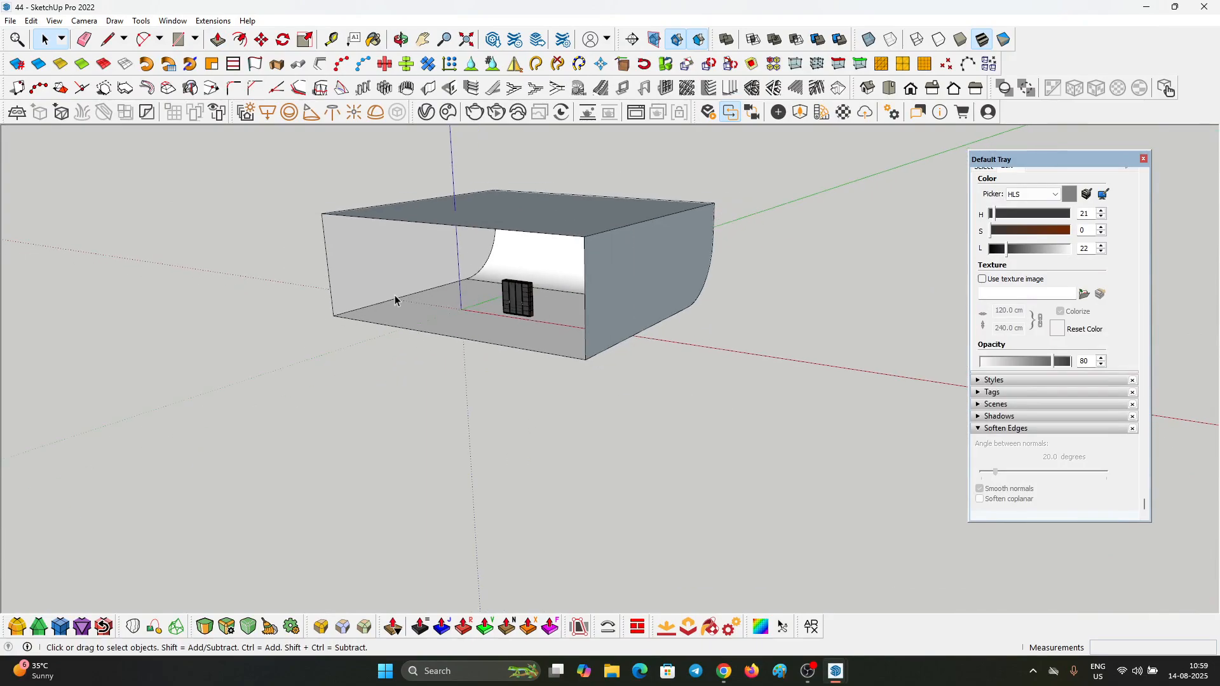
left_click(372, 289)
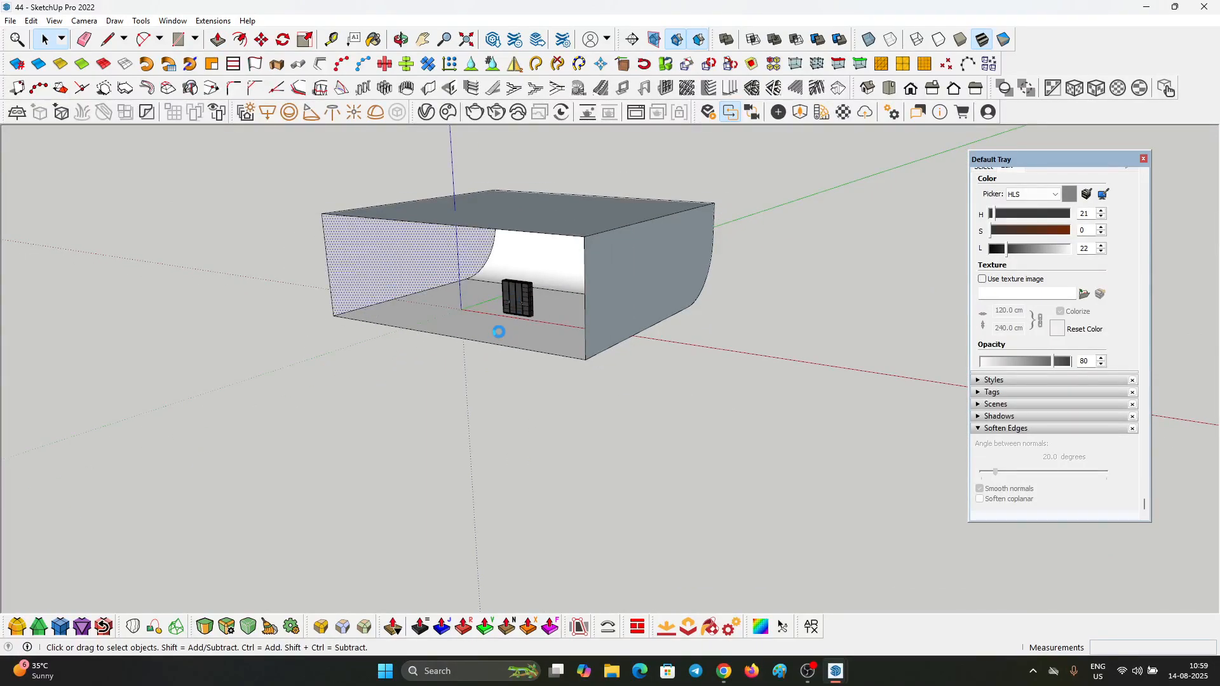
scroll(519, 335, "up", 1)
triple_click(515, 343)
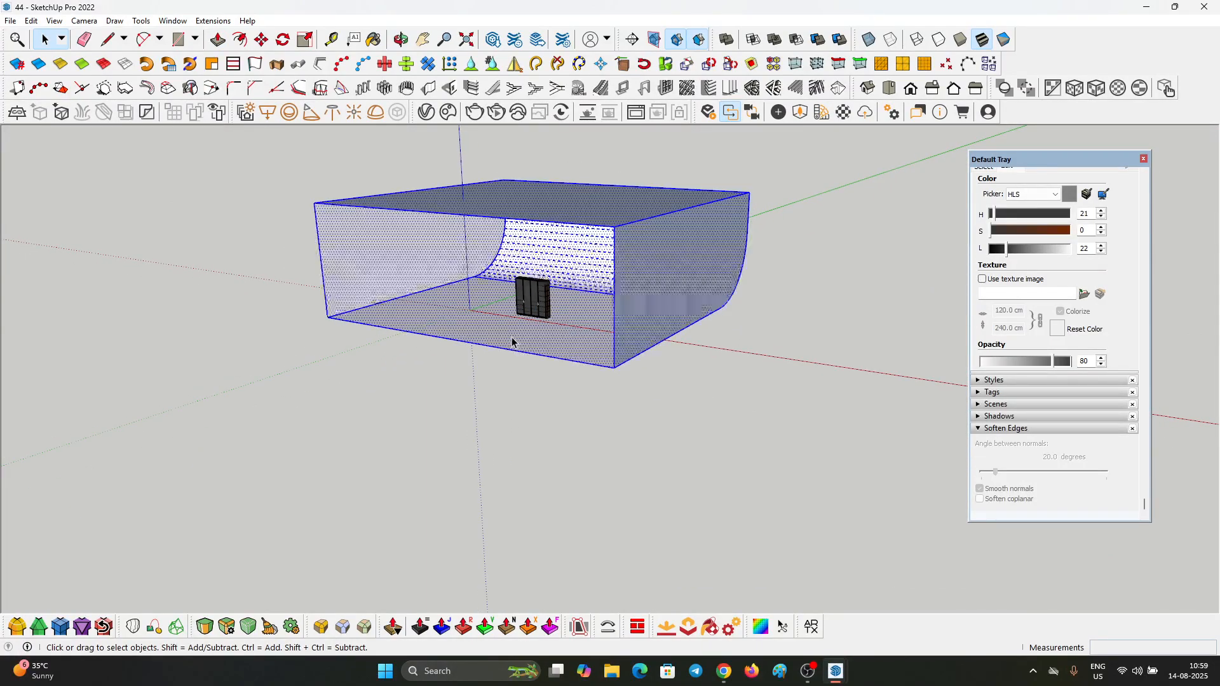
scroll(505, 339, "up", 5)
scroll(564, 286, "down", 2)
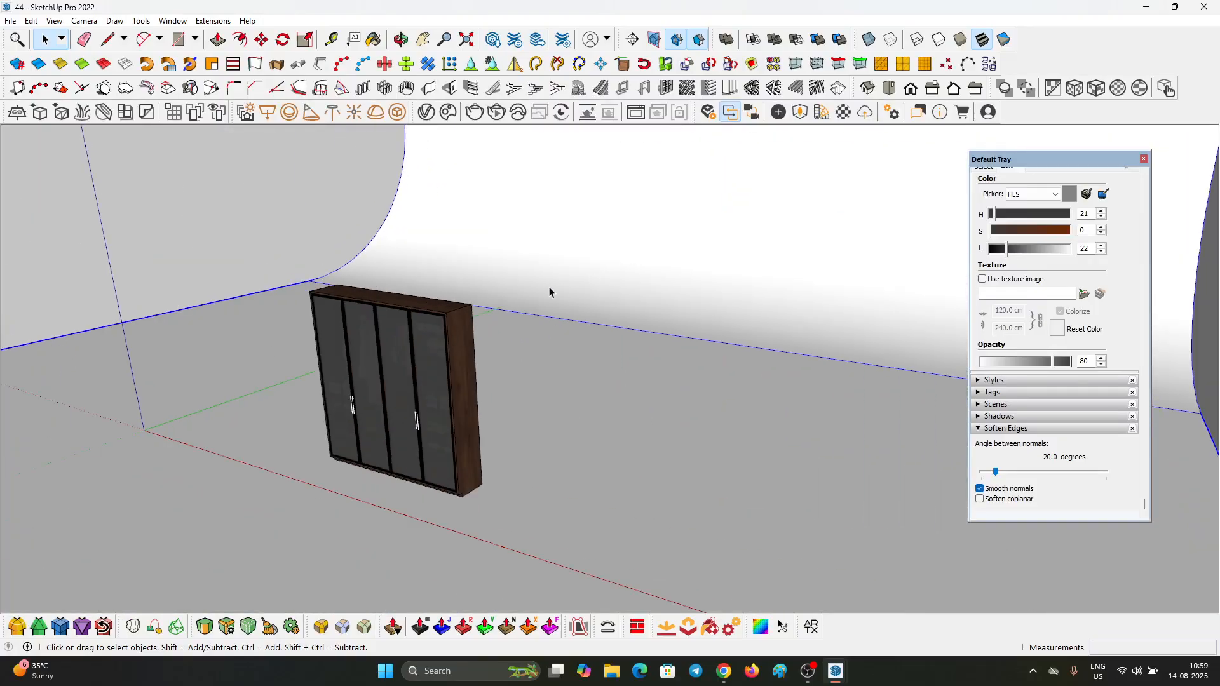
scroll(549, 287, "up", 1)
scroll(640, 268, "down", 5)
middle_click_drag(530, 372, 457, 424)
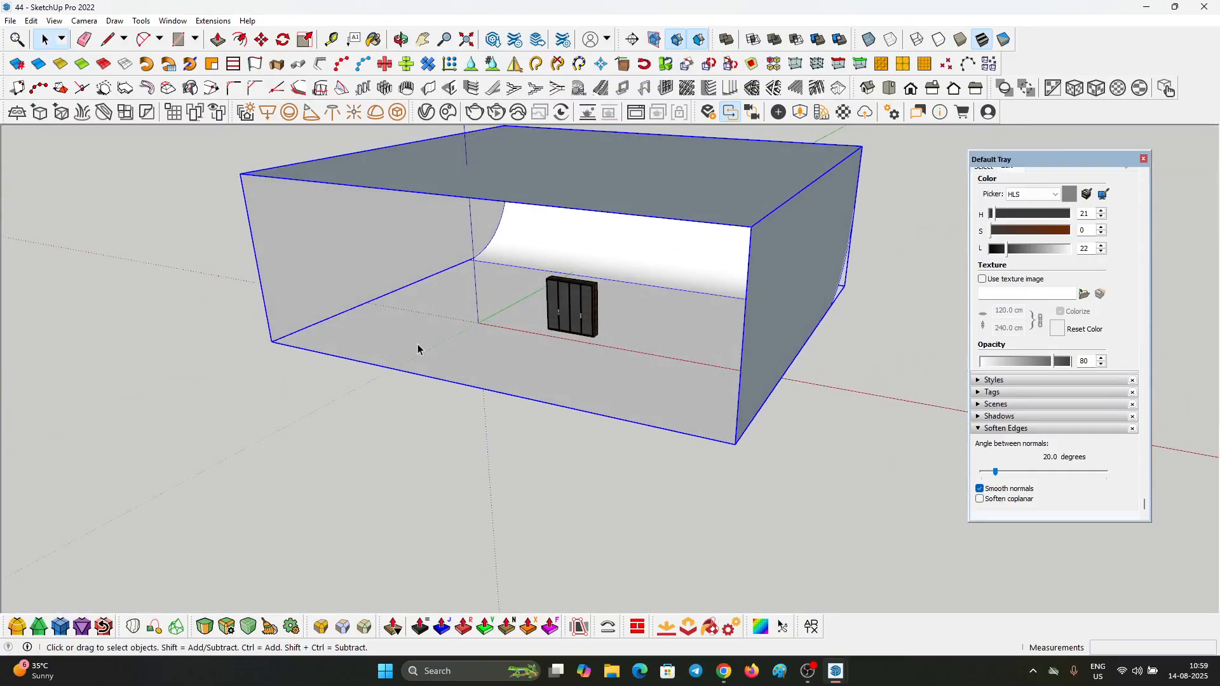
Step: Redraw the front vertical edge inside the backdrop group to close its open front with a face, and exit the group
triple_click(418, 345)
key("l")
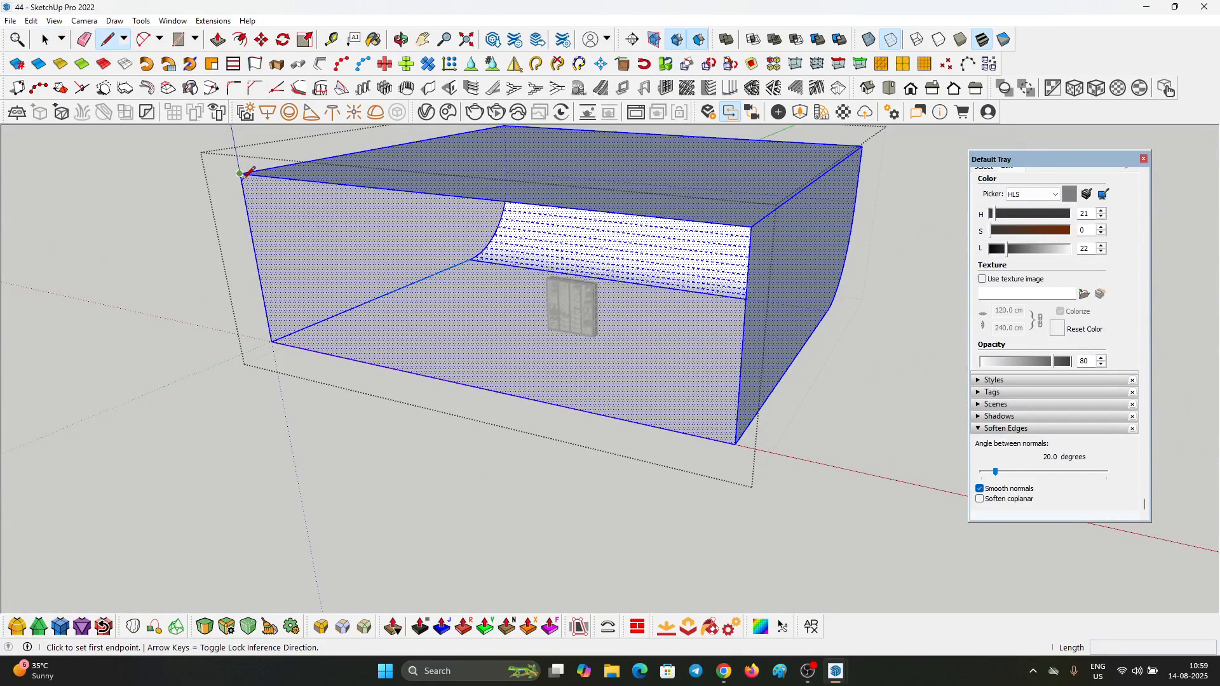
left_click(240, 173)
left_click(272, 341)
key("space")
key("Escape")
scroll(444, 284, "up", 1)
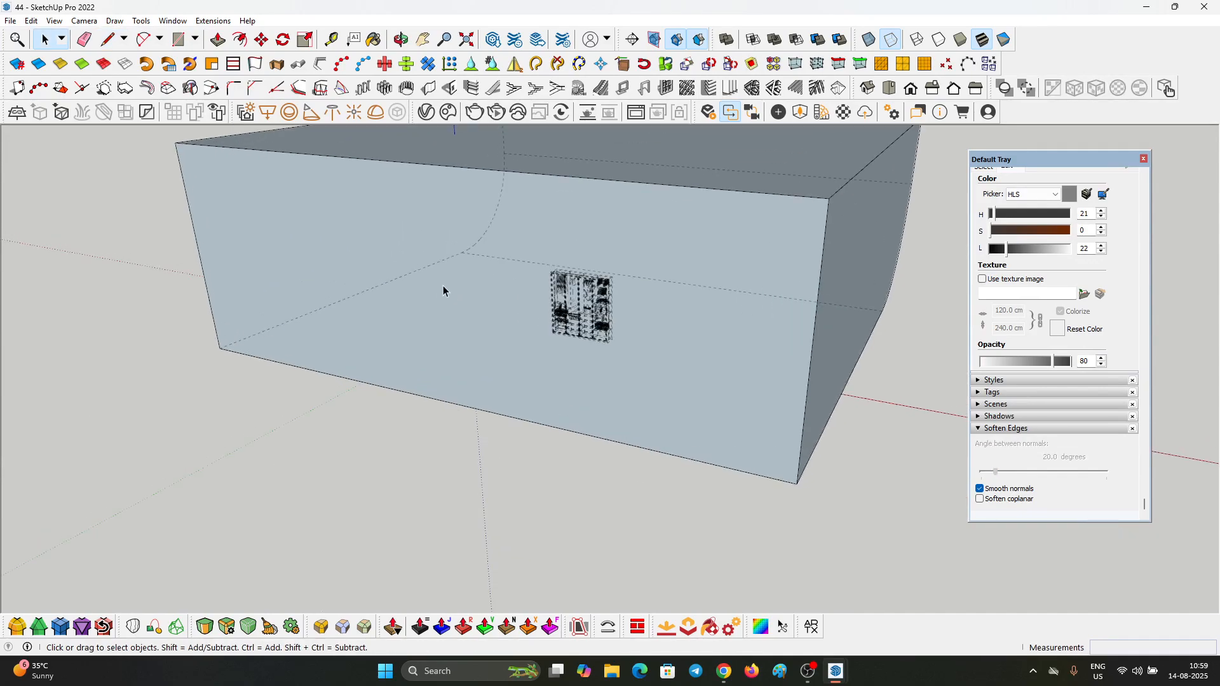
Step: Turn off the back-edge display and frame the wardrobe from inside the closed backdrop
key("k")
scroll(446, 284, "up", 3)
middle_click_drag(462, 268, 640, 248)
scroll(565, 382, "up", 3)
middle_click_drag(564, 382, 718, 247)
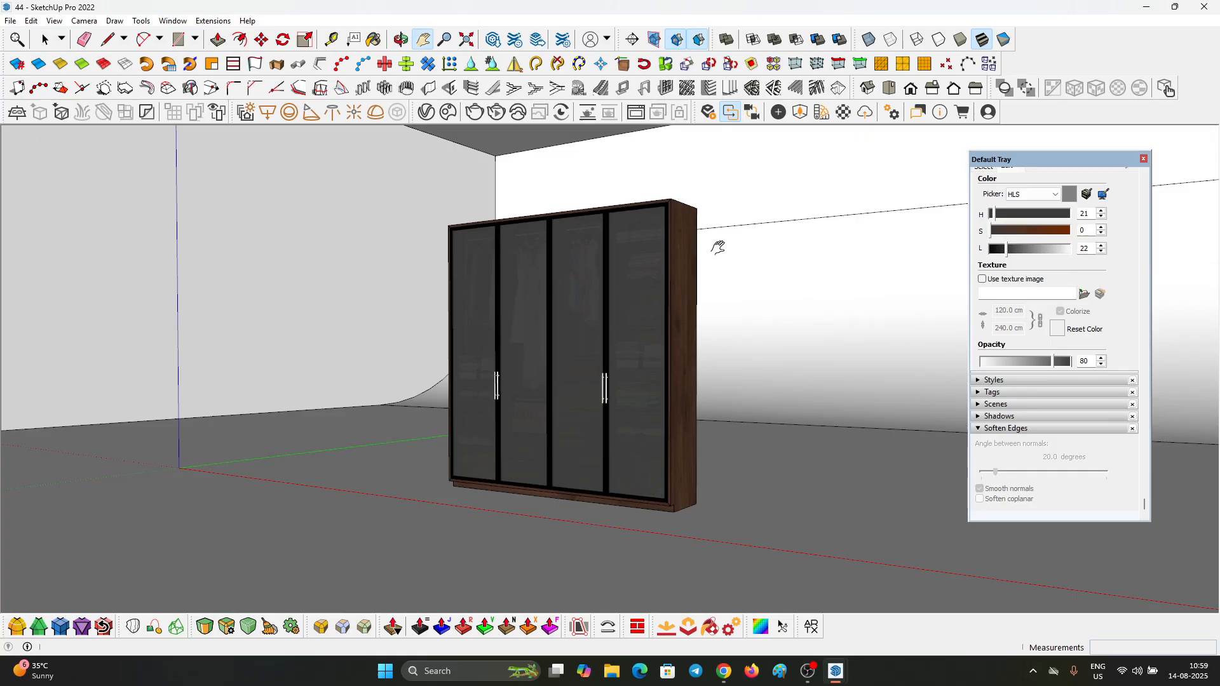
middle_click_drag(536, 241, 793, 227)
Step: Paint the backdrop group with the dark red Color B07 from the Colors library
left_click(798, 205)
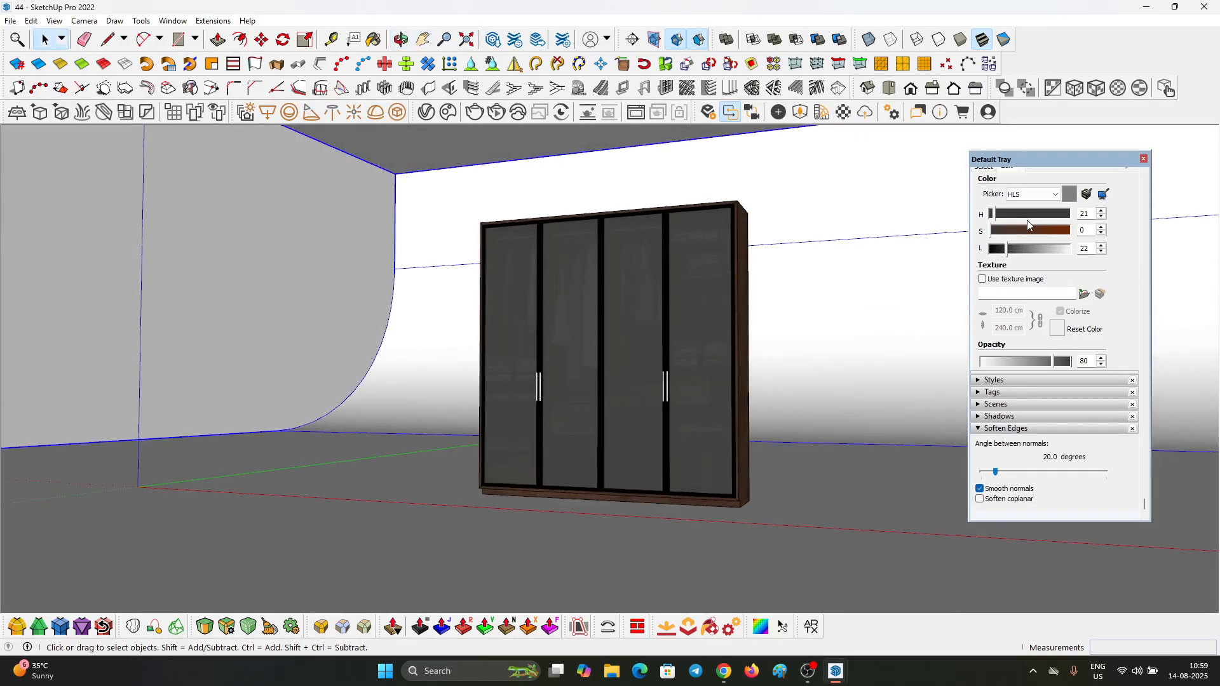
scroll(1016, 216, "up", 5)
left_click(984, 363)
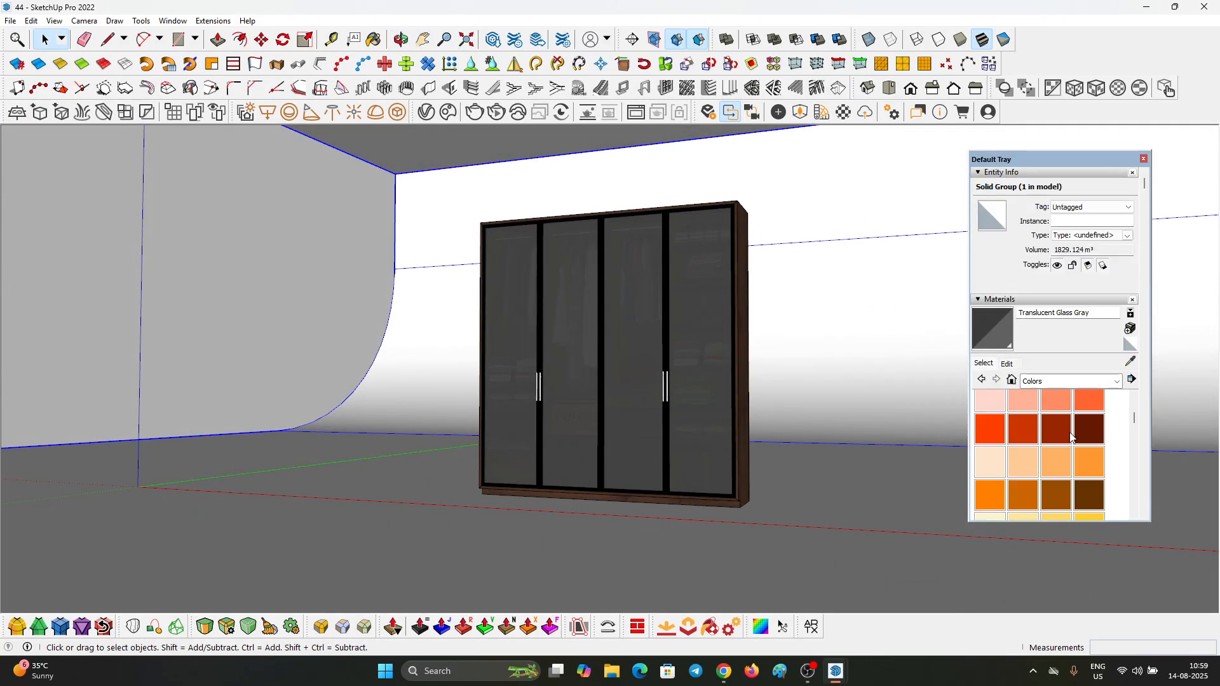
left_click(1070, 436)
left_click(866, 261)
Step: Turn the backdrop color into a light grey with saturation 0 and lightness 68
left_click(1009, 318)
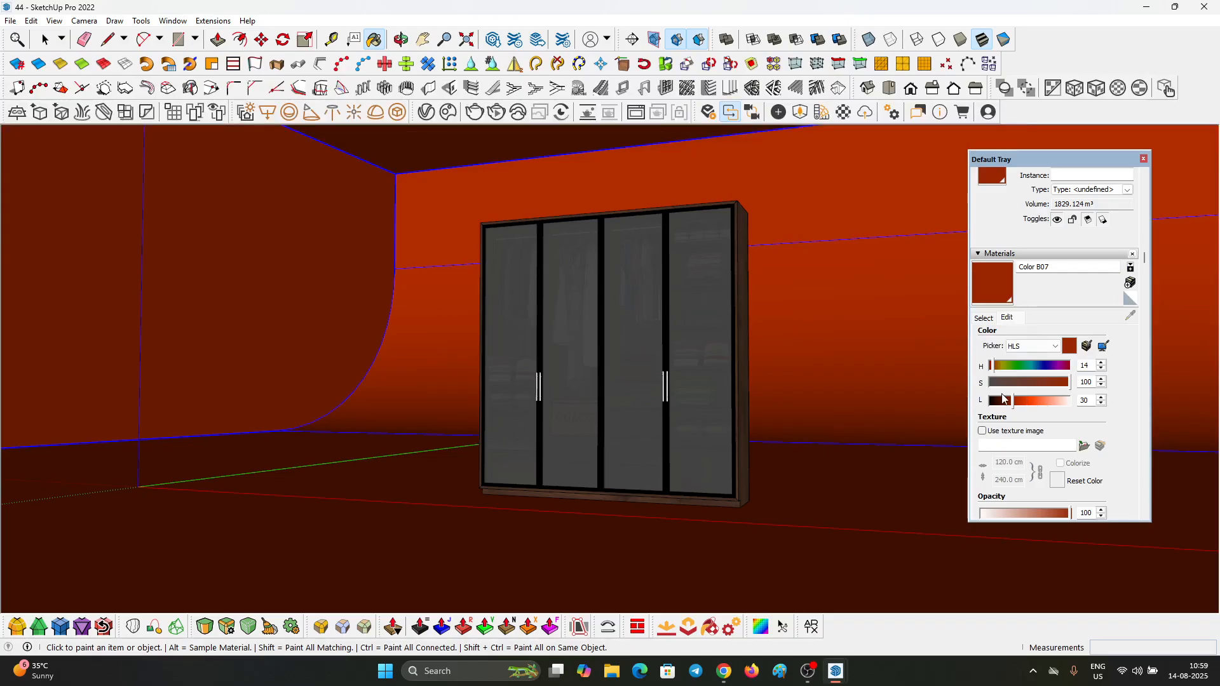
left_click(990, 383)
left_click_drag(1023, 403, 1046, 409)
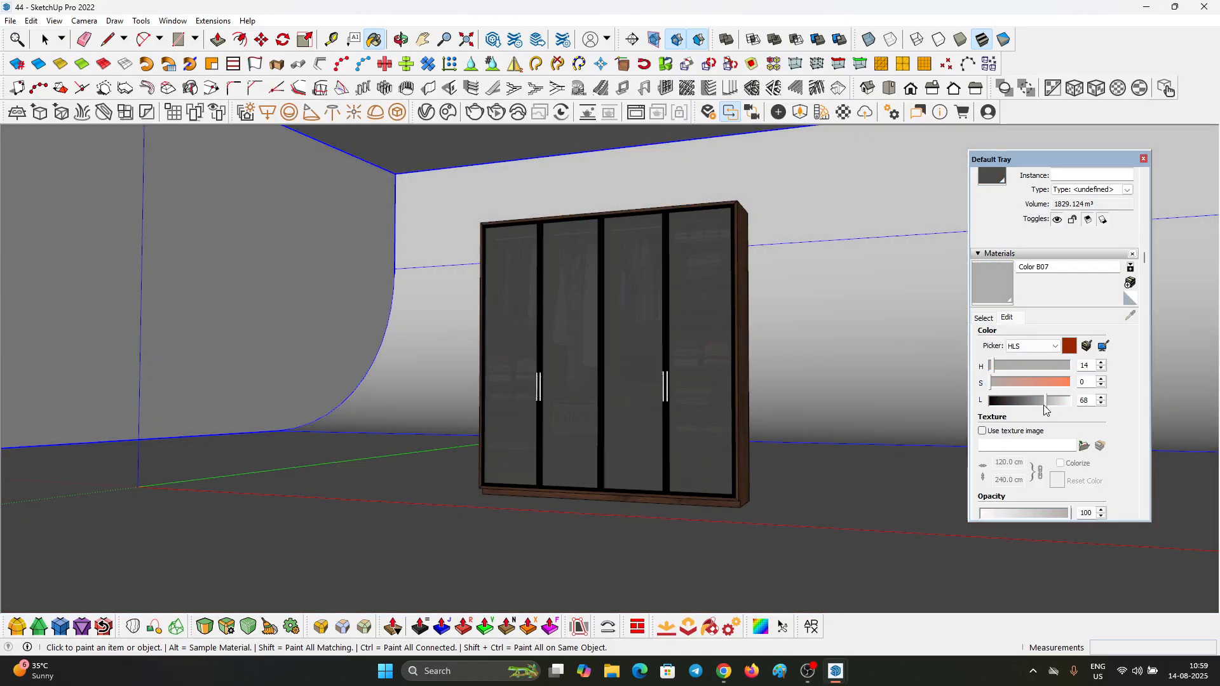
Step: Frame the whole wardrobe against the backdrop and add a scene, saving the style changes as a new style
middle_click_drag(801, 407, 730, 438)
key("space")
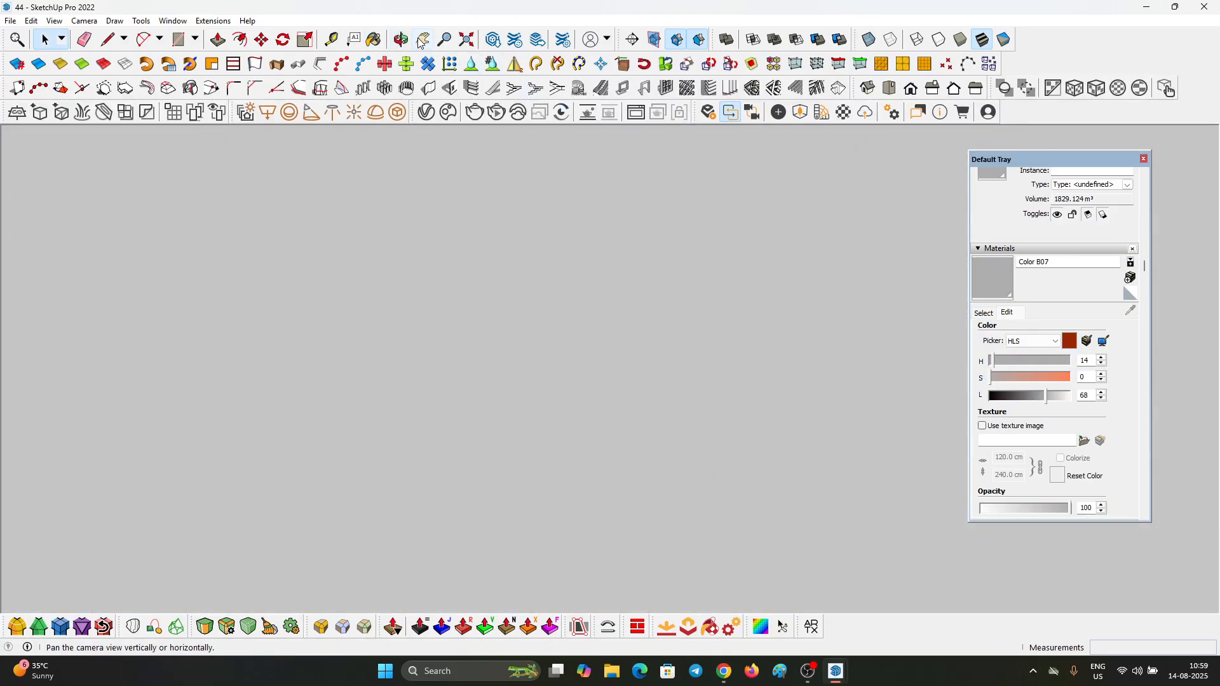
scroll(533, 456, "down", 5)
left_click_drag(534, 456, 529, 444)
left_click(54, 21)
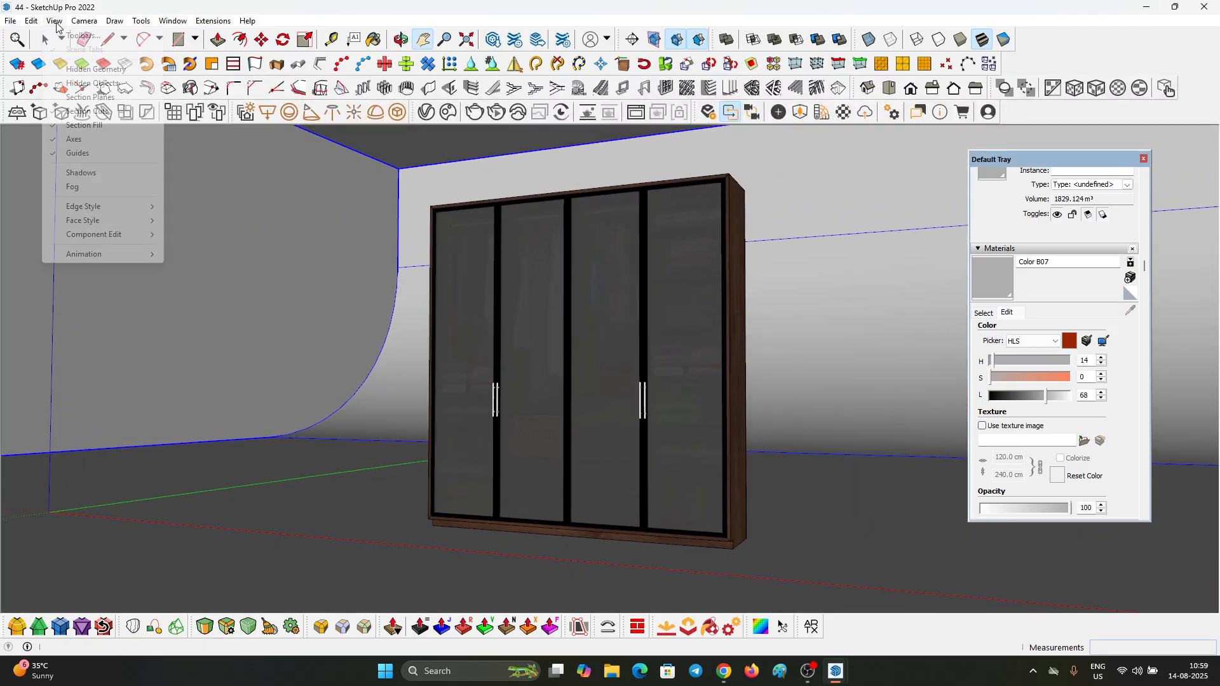
mouse_move(126, 255)
left_click(202, 254)
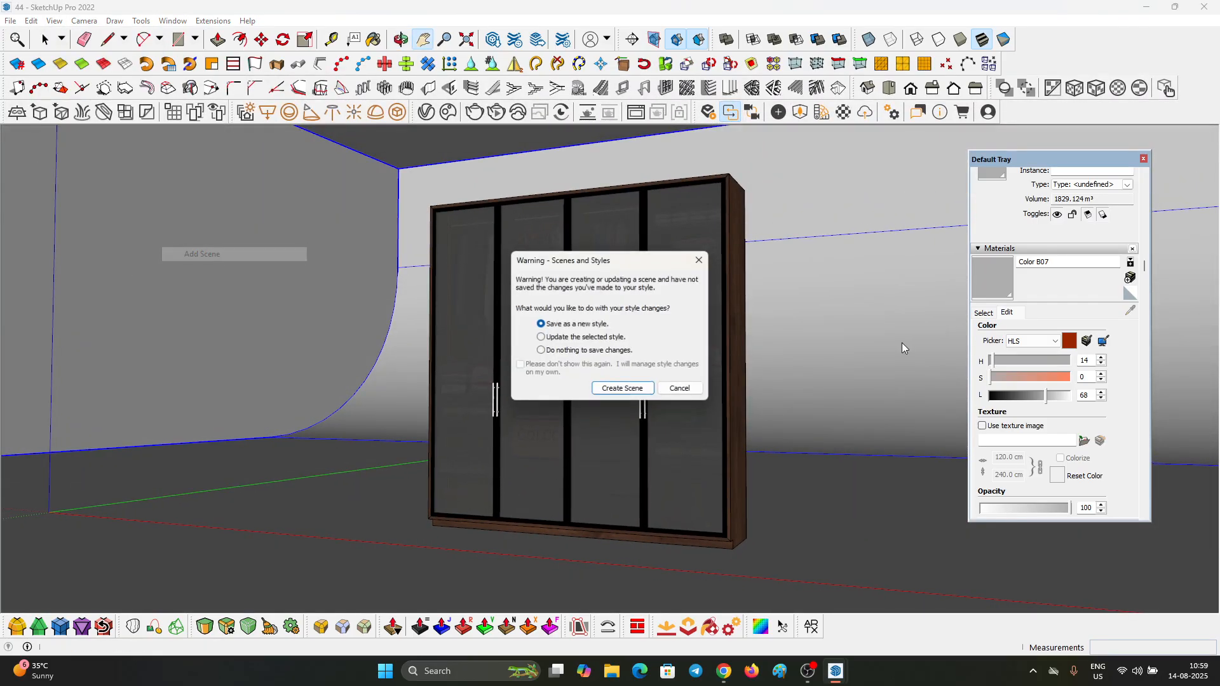
left_click(635, 388)
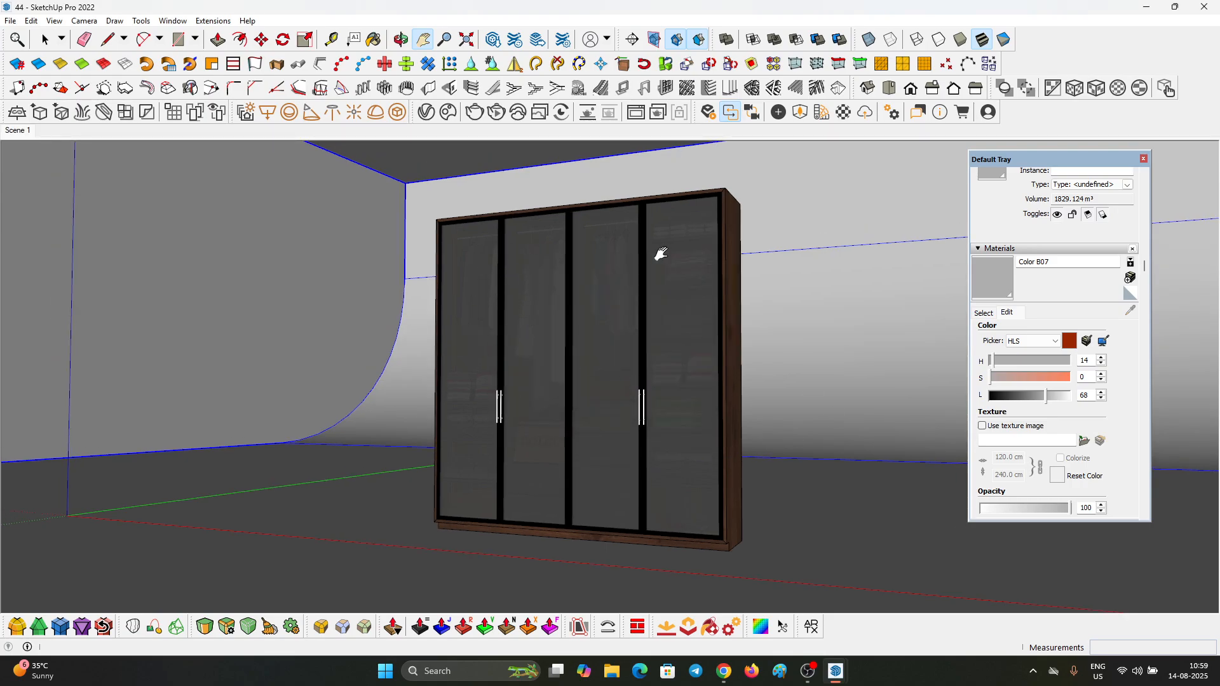
Step: Hide the backdrop group so only the wardrobe is displayed, and view the wardrobe from the front
left_click_drag(596, 239, 536, 319)
scroll(535, 323, "down", 3)
middle_click_drag(535, 323, 525, 263)
key("space")
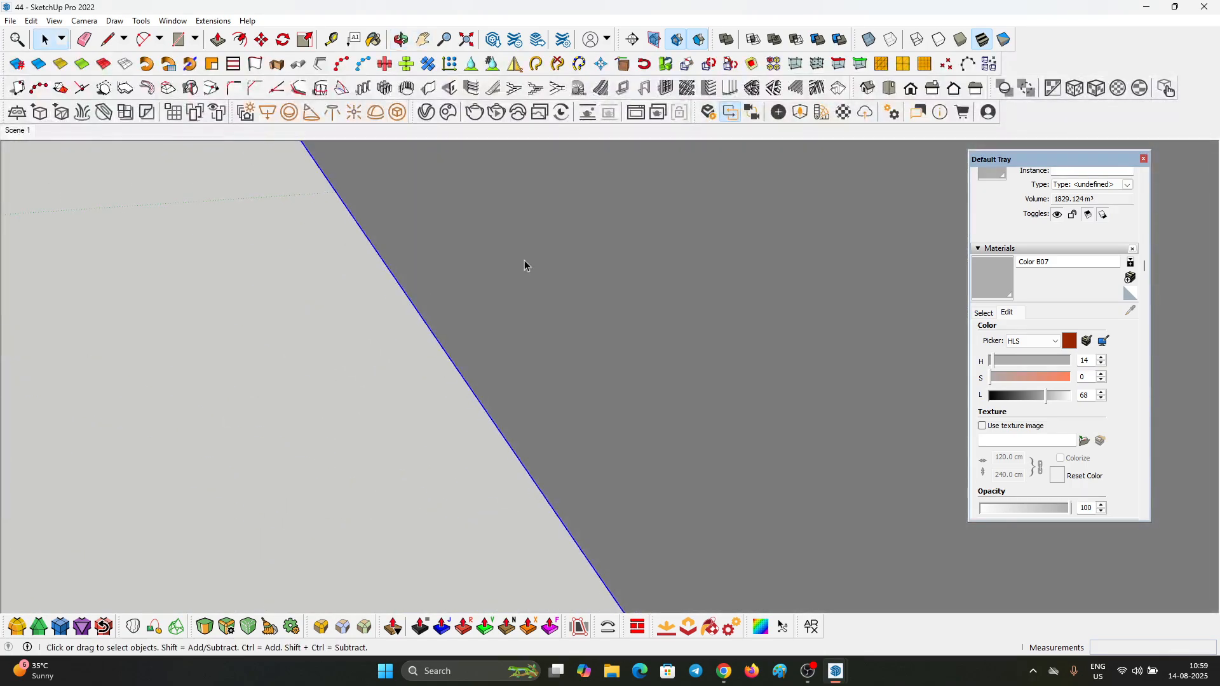
scroll(537, 279, "down", 3)
right_click(537, 281)
left_click(580, 308)
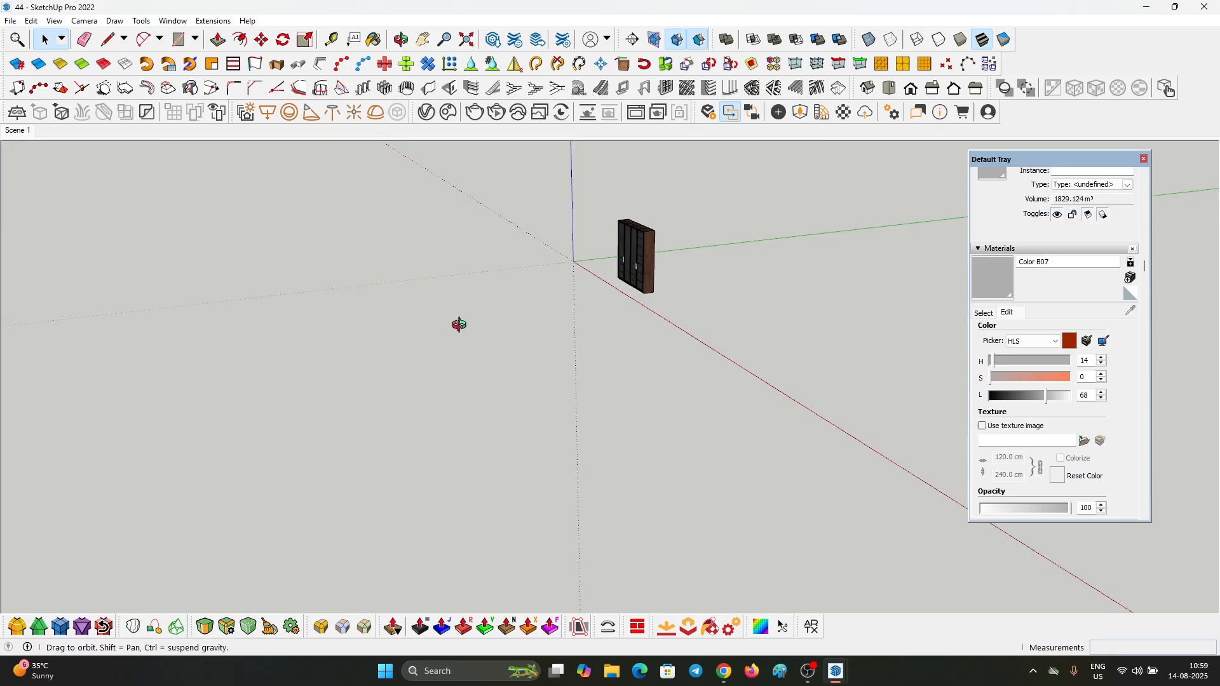
middle_click_drag(458, 322, 596, 216)
scroll(596, 216, "up", 1)
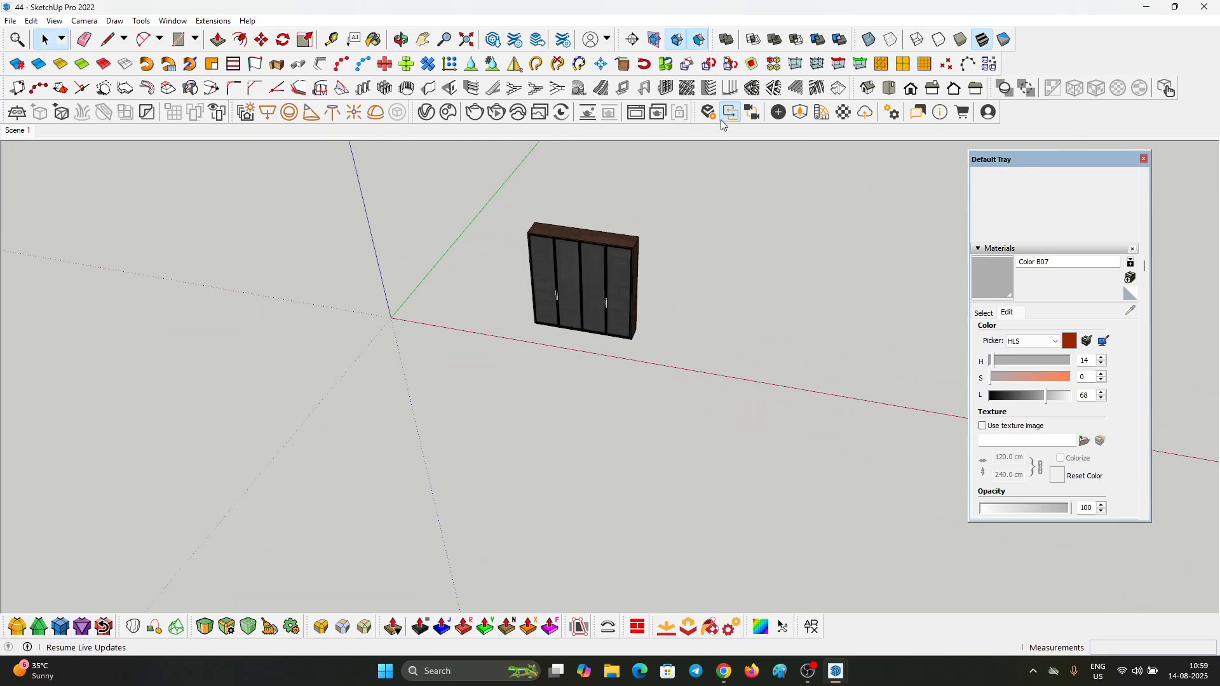
Step: Place an Enscape rectangular light beside the wardrobe's right front corner, aimed straight down
left_click(779, 113)
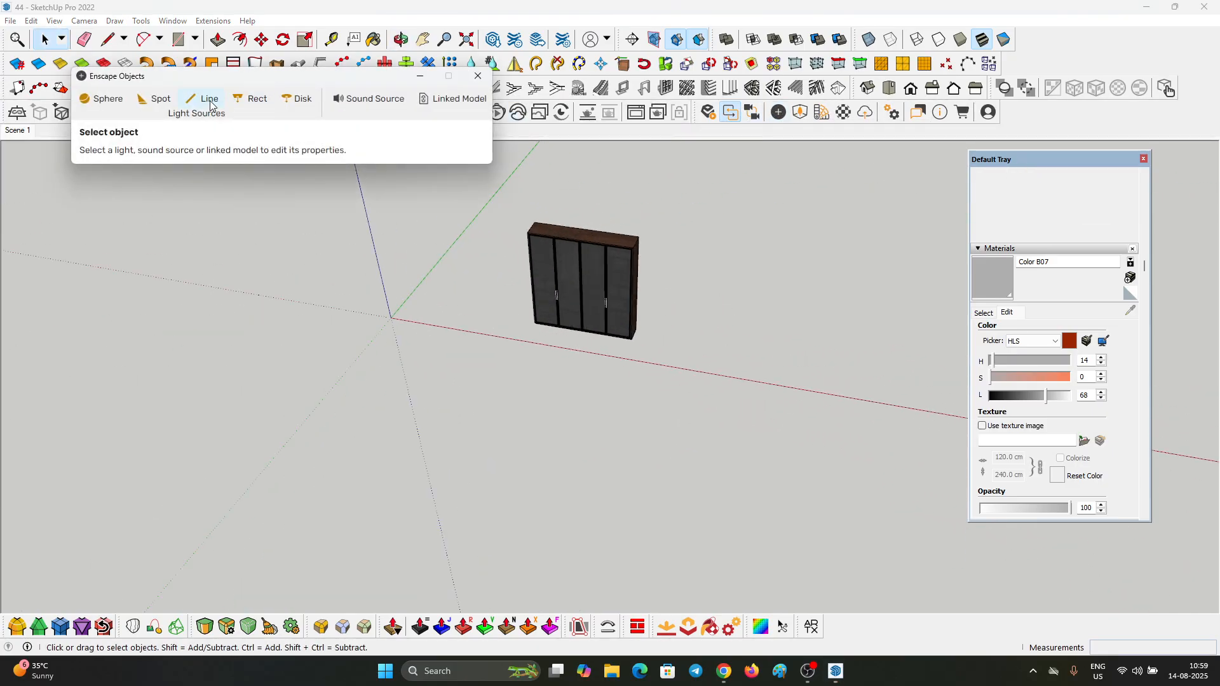
scroll(632, 255, "up", 3)
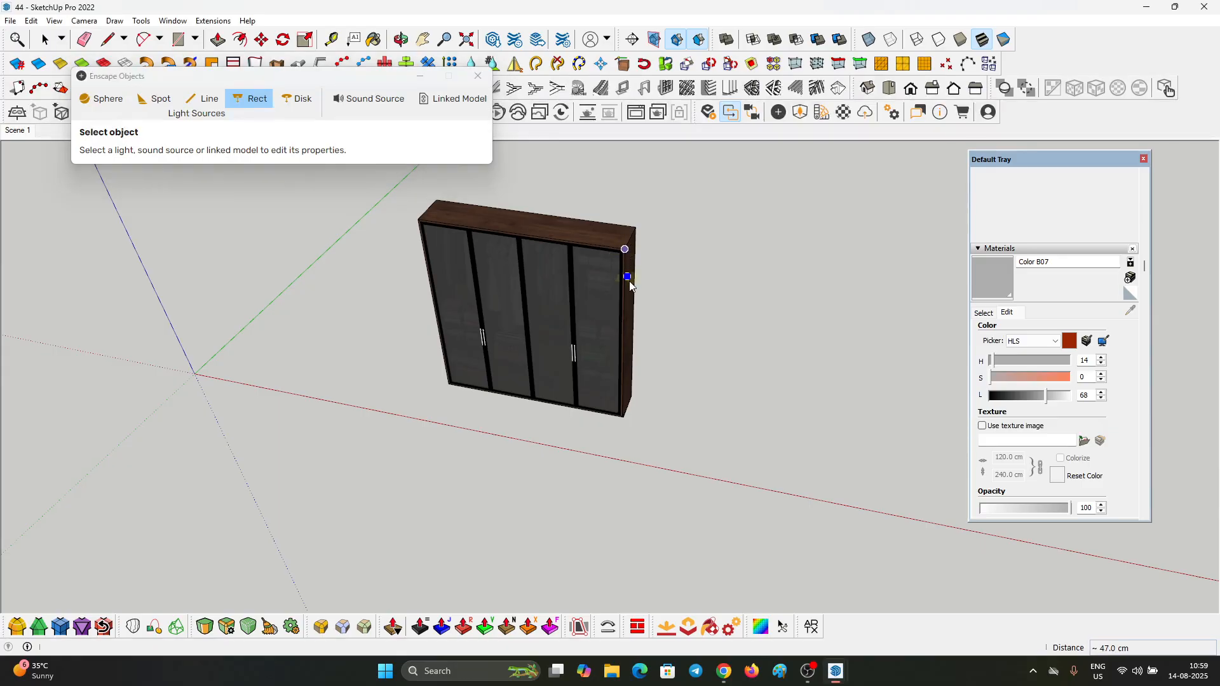
scroll(626, 327, "down", 1)
left_click(608, 343)
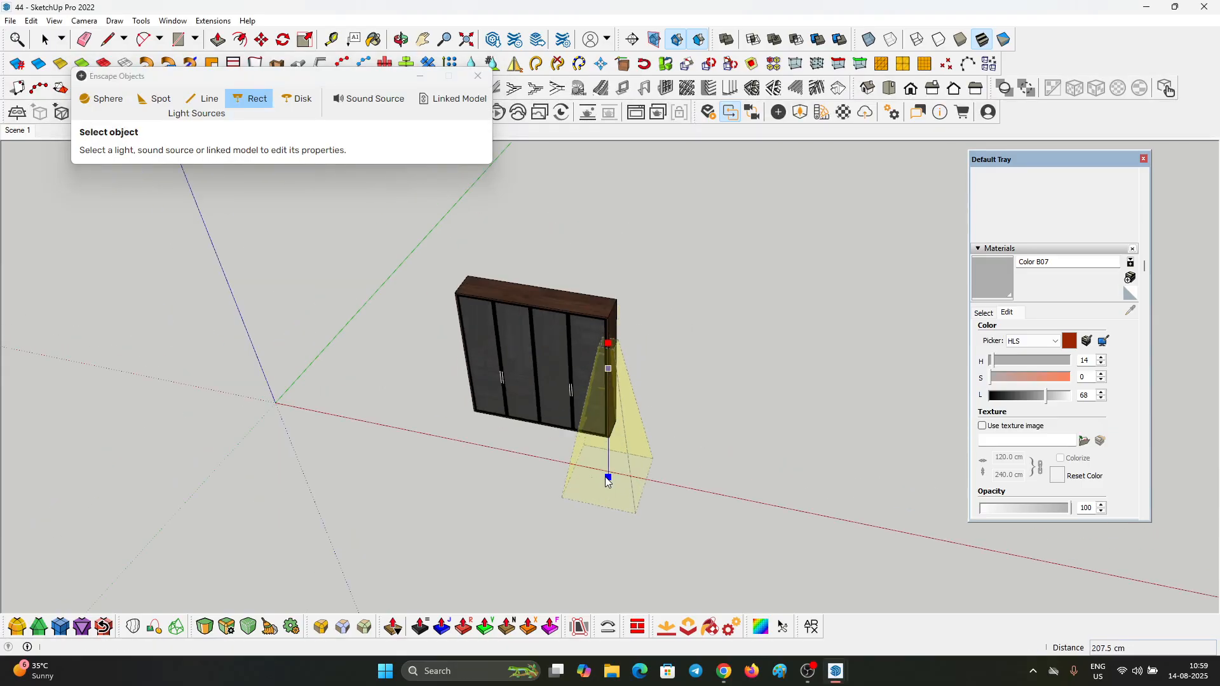
left_click(608, 414)
scroll(608, 372, "up", 4)
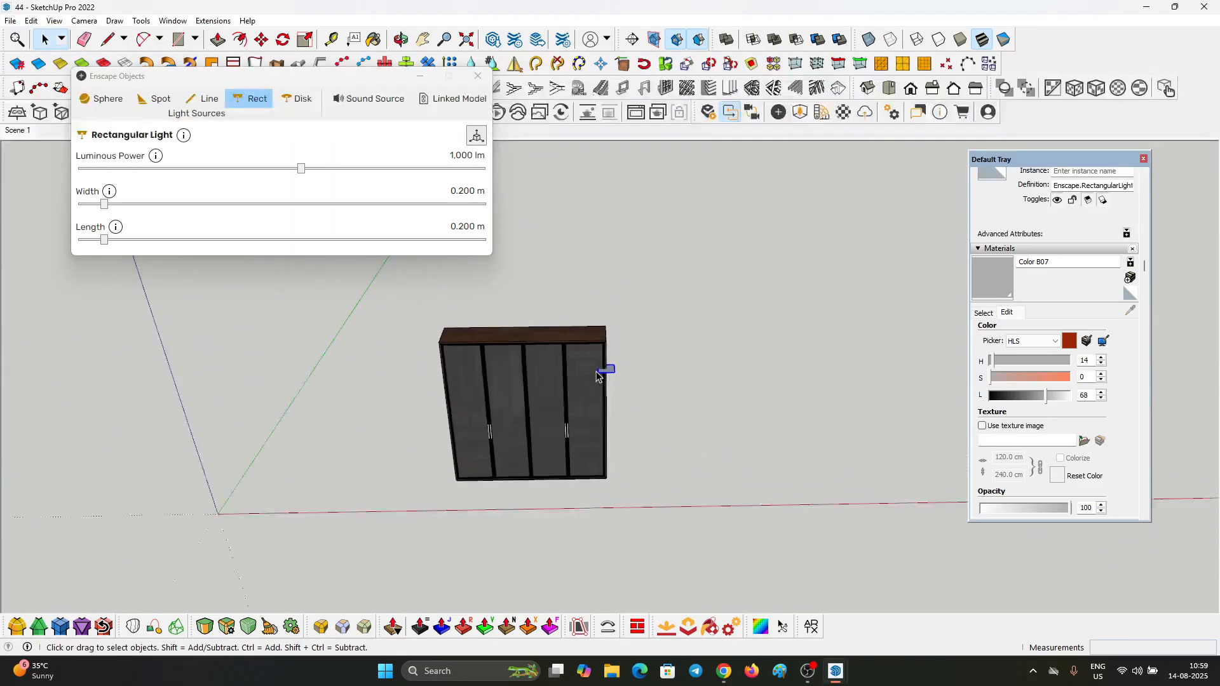
Step: Move the rectangular light about 111 cm outward from the wardrobe and enlarge it to about 1.904 m wide and 1.960 m long
key("m")
left_click(607, 373)
left_click(720, 368)
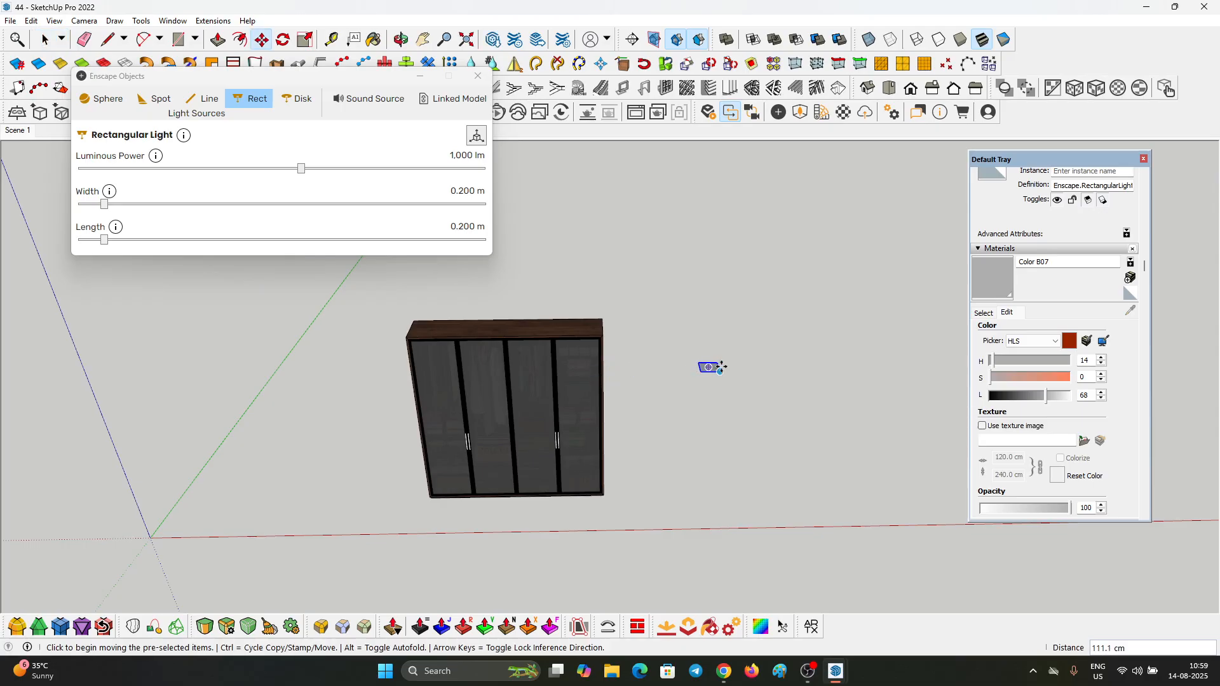
left_click_drag(283, 203, 318, 204)
left_click_drag(344, 246, 356, 240)
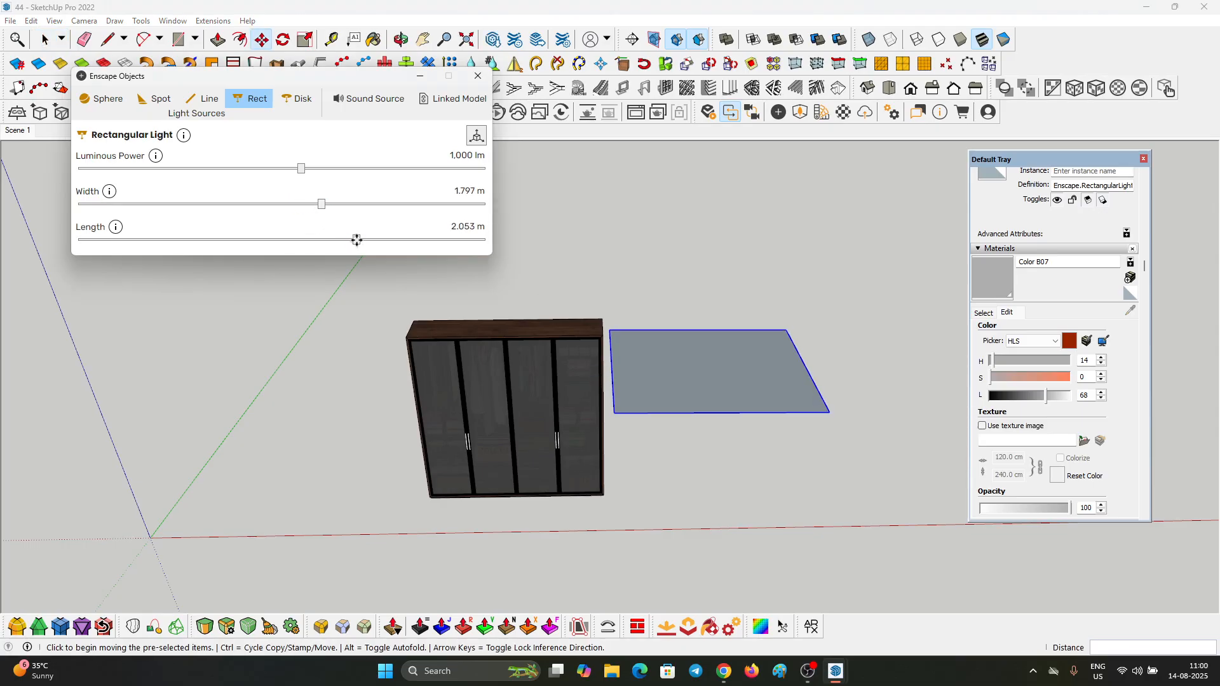
key("space")
Step: Tilt the rectangular light downward at its outer side by rotating it in the vertical plane parallel to the wardrobe front
middle_click_drag(654, 343, 548, 452)
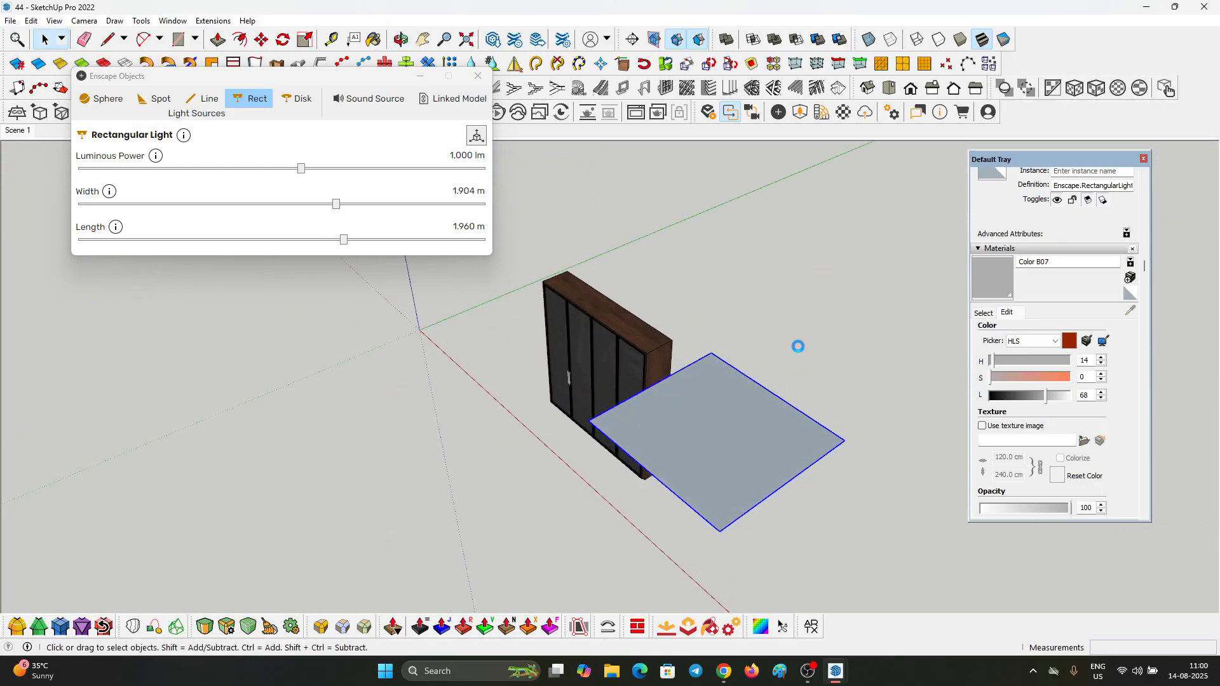
middle_click_drag(782, 332, 648, 377)
key("q")
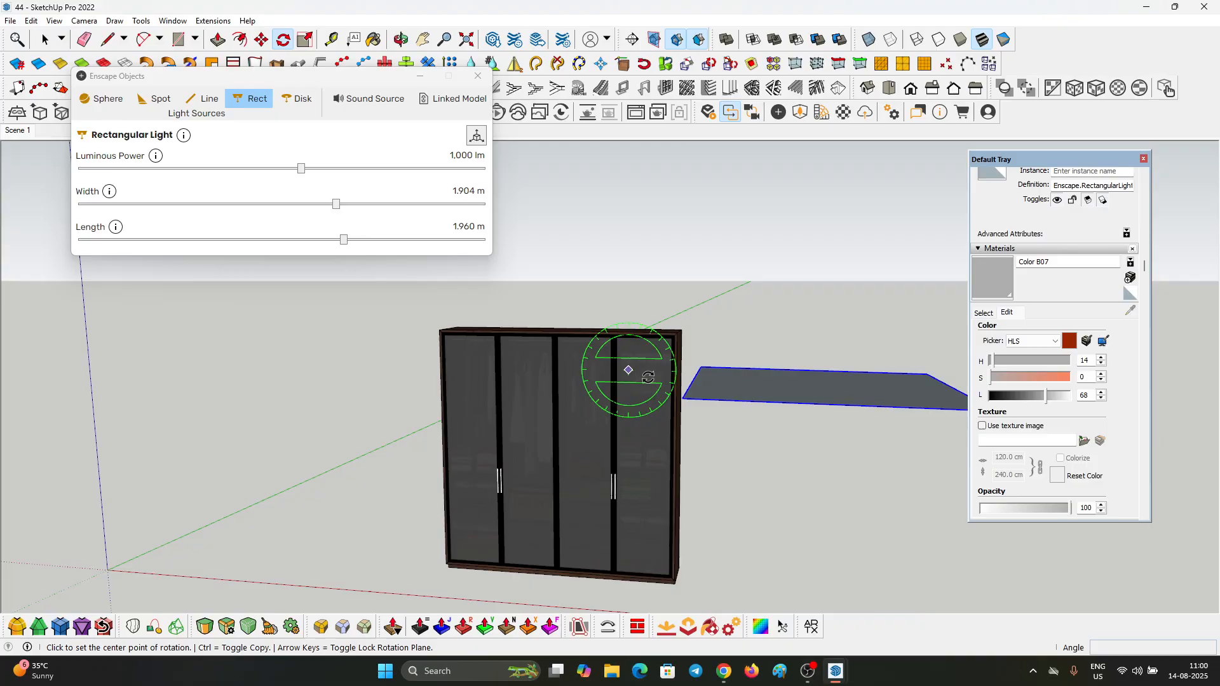
left_click(640, 428)
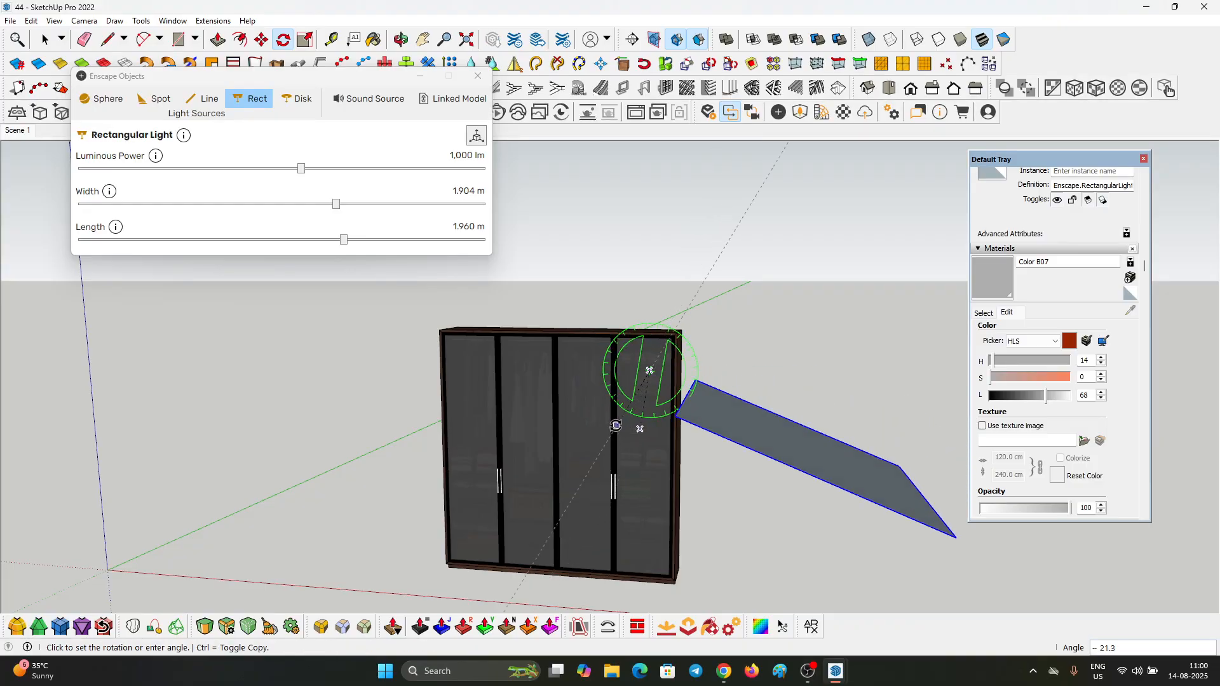
left_click(582, 435)
Step: Rotate the tilted light about 39 degrees around the vertical axis so it is angled to the wardrobe front
scroll(558, 334, "down", 4)
middle_click_drag(604, 425, 640, 532)
scroll(597, 317, "up", 2)
left_click(597, 316)
left_click(649, 306)
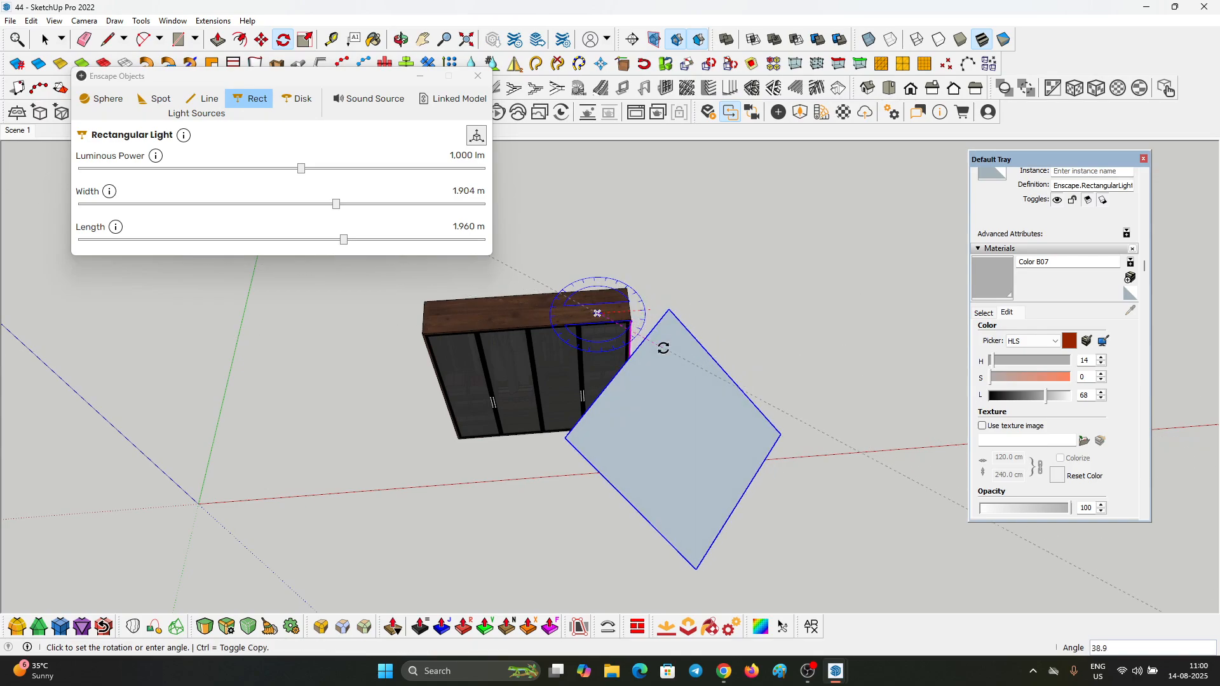
left_click(660, 350)
key("space")
Step: Shift the tilted light farther out along the red axis, away from the wardrobe's right side
scroll(637, 424, "down", 2)
mouse_move(638, 425)
middle_mouse_down()
mouse_move(854, 121)
mouse_move(654, 436)
middle_mouse_up()
scroll(646, 448, "down", 5)
key("m")
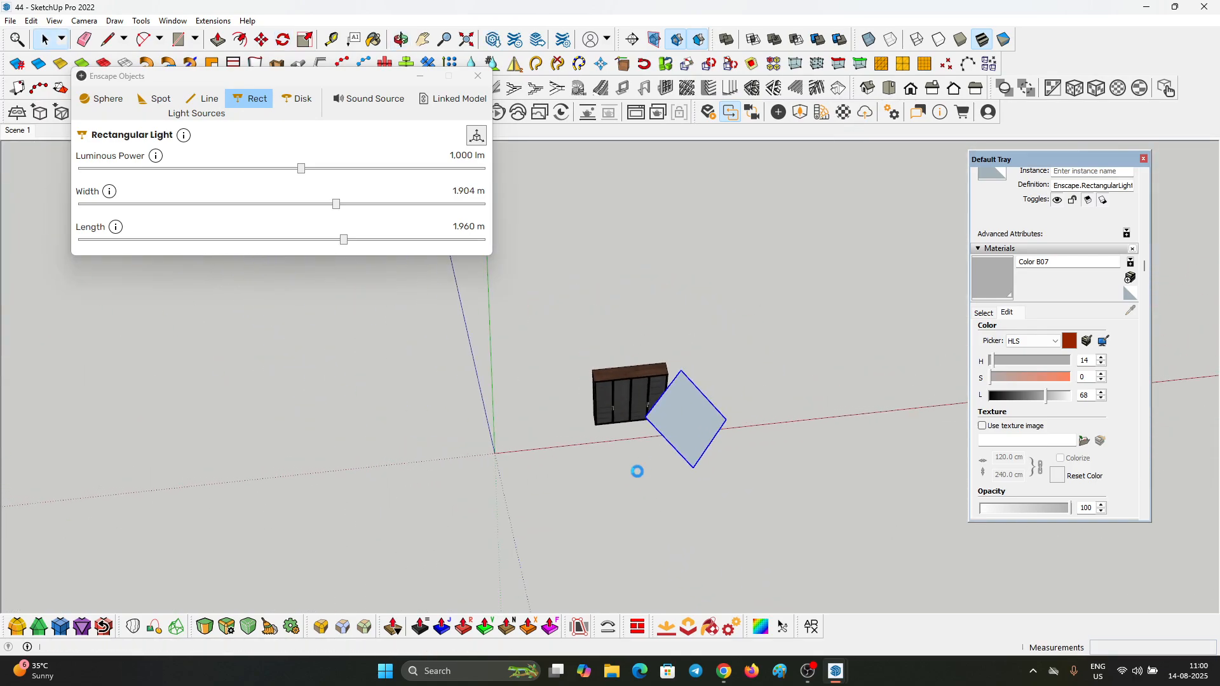
left_click(581, 480)
left_click(675, 471)
Step: Raise the tilted light vertically above the height of the wardrobe
scroll(692, 502, "down", 2)
middle_click_drag(698, 517, 690, 406, "shift")
middle_click_drag(655, 313, 716, 180)
scroll(623, 356, "up", 5)
left_click(603, 413)
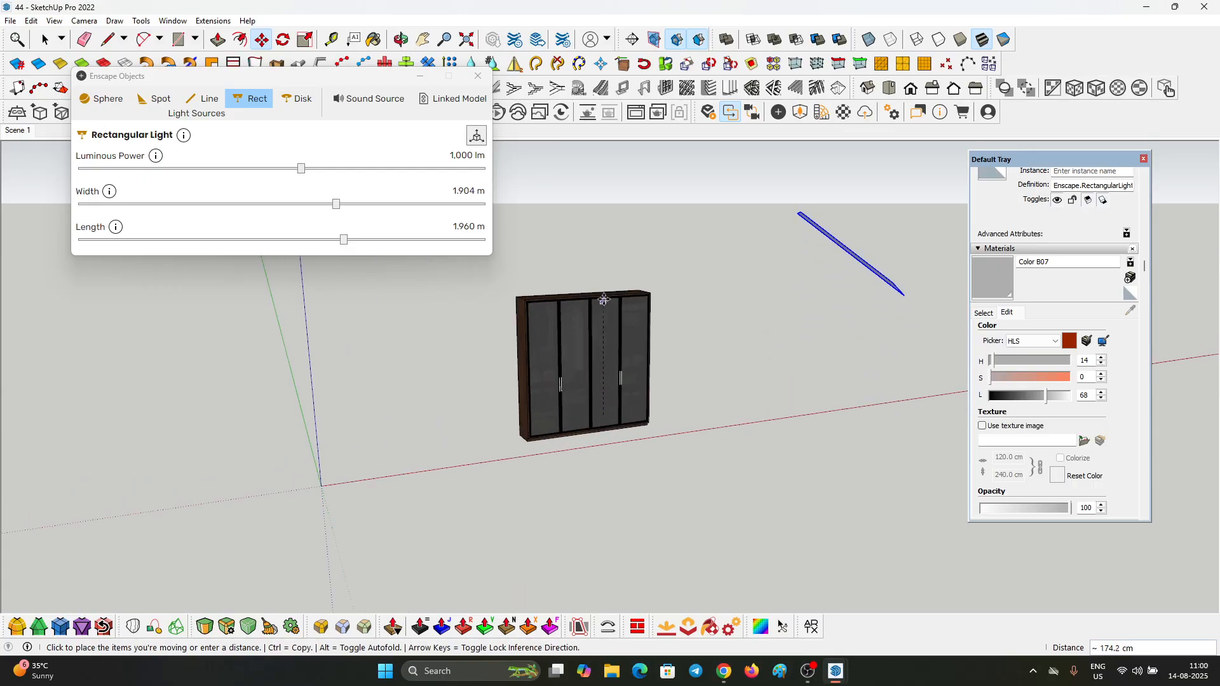
left_click(601, 261)
Step: Move the raised light back along the red axis, closer to the wardrobe's right side
middle_click_drag(600, 270, 505, 502)
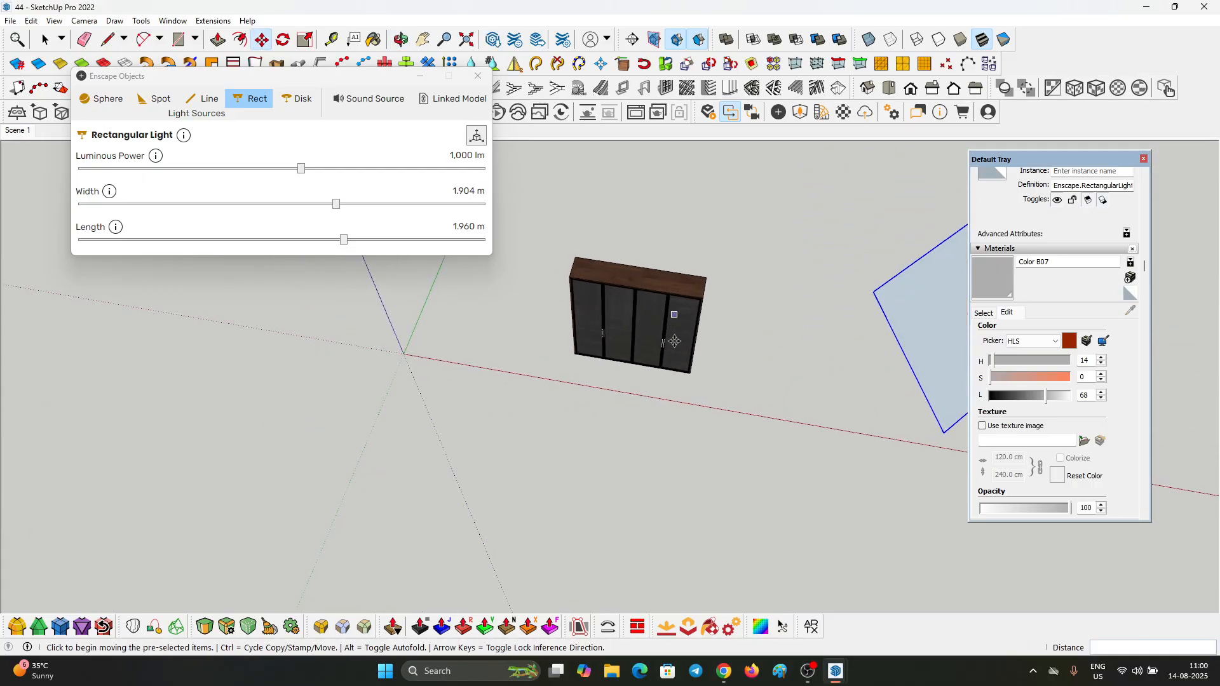
scroll(676, 318, "down", 2)
left_click(785, 430)
left_click(721, 417)
middle_click_drag(727, 415, 854, 268)
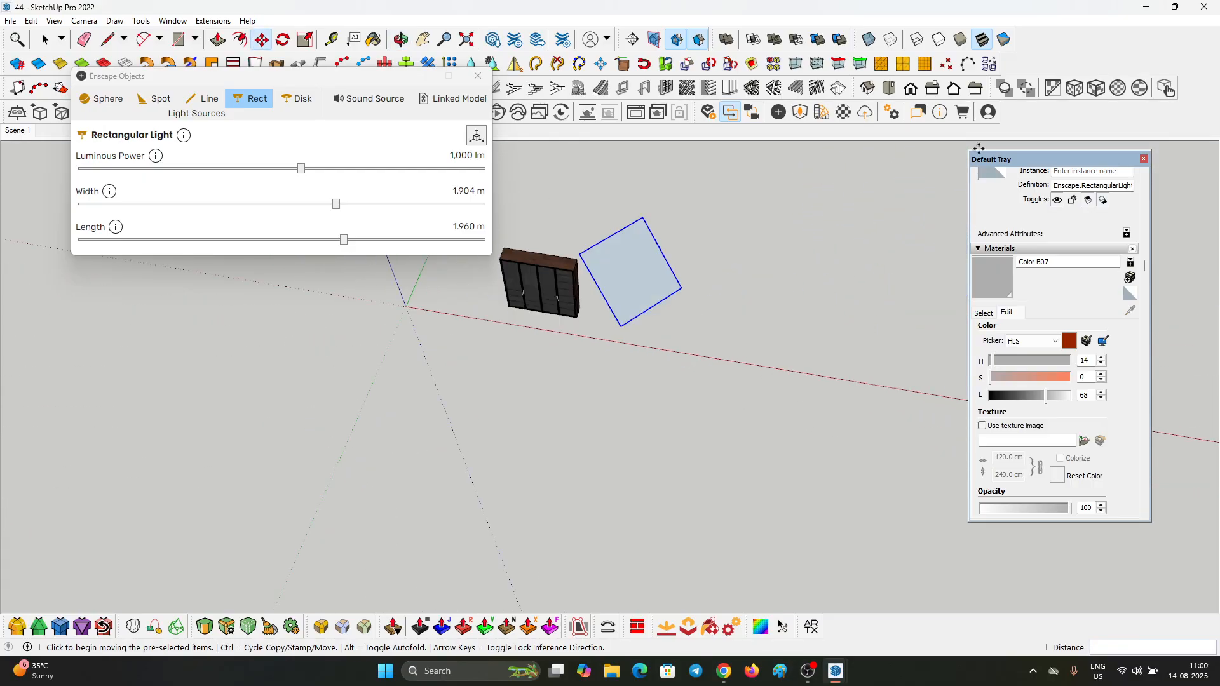
Step: Lower the tilted light slightly along the vertical axis, keeping it above the wardrobe top
middle_click_drag(737, 381, 849, 191)
scroll(536, 388, "up", 3)
scroll(536, 384, "up", 3)
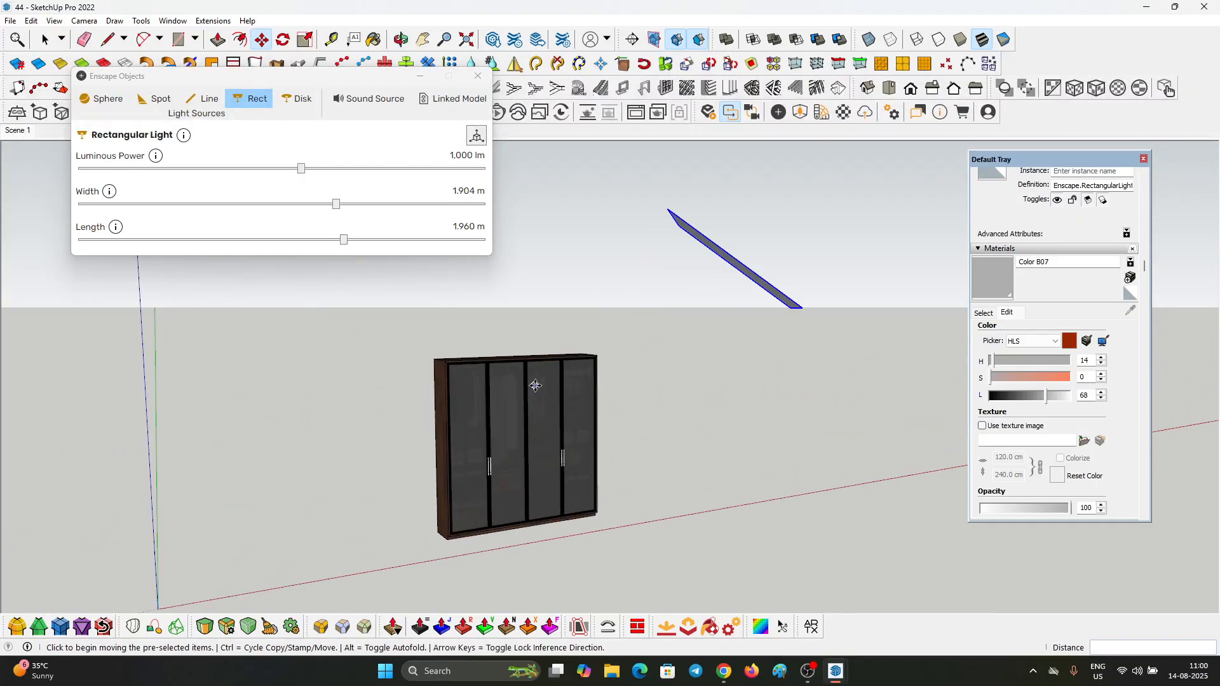
left_click(536, 383)
left_click(535, 407)
scroll(539, 410, "down", 3)
middle_click_drag(559, 413, 525, 588)
Step: Mirror a copy of the rectangular light about the wardrobe's centre to the opposite side
key("space")
scroll(605, 356, "up", 2)
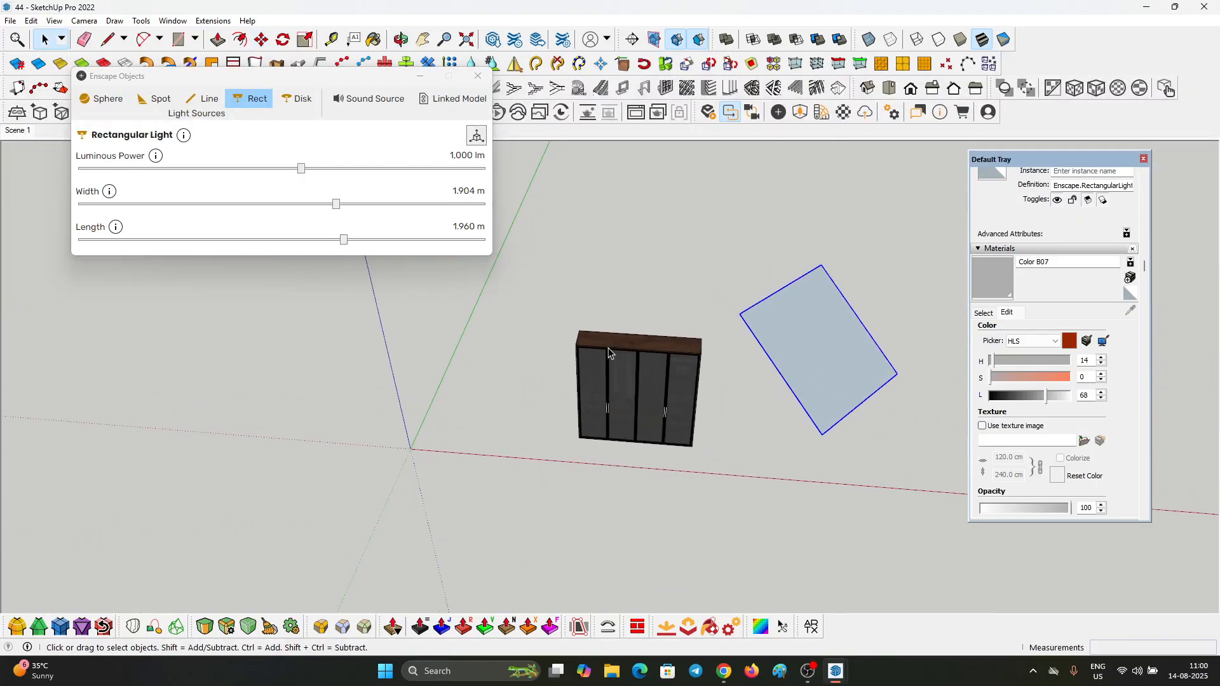
middle_click_drag(608, 356, 611, 446)
key("m")
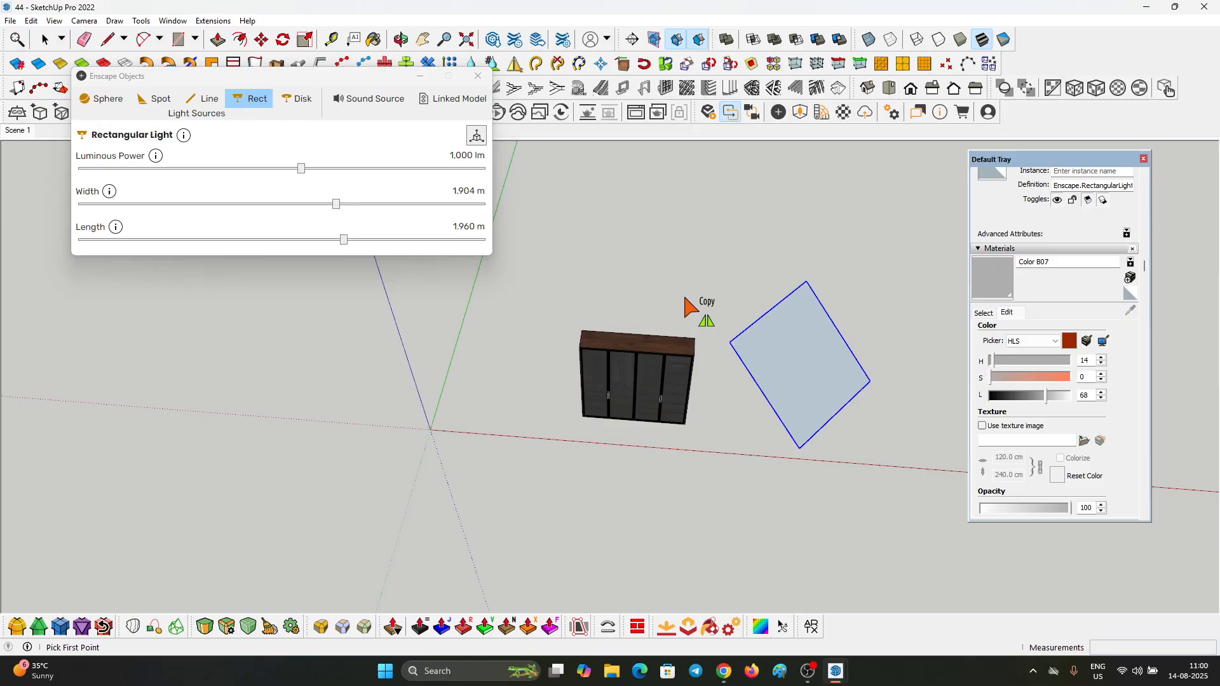
scroll(639, 343, "up", 2)
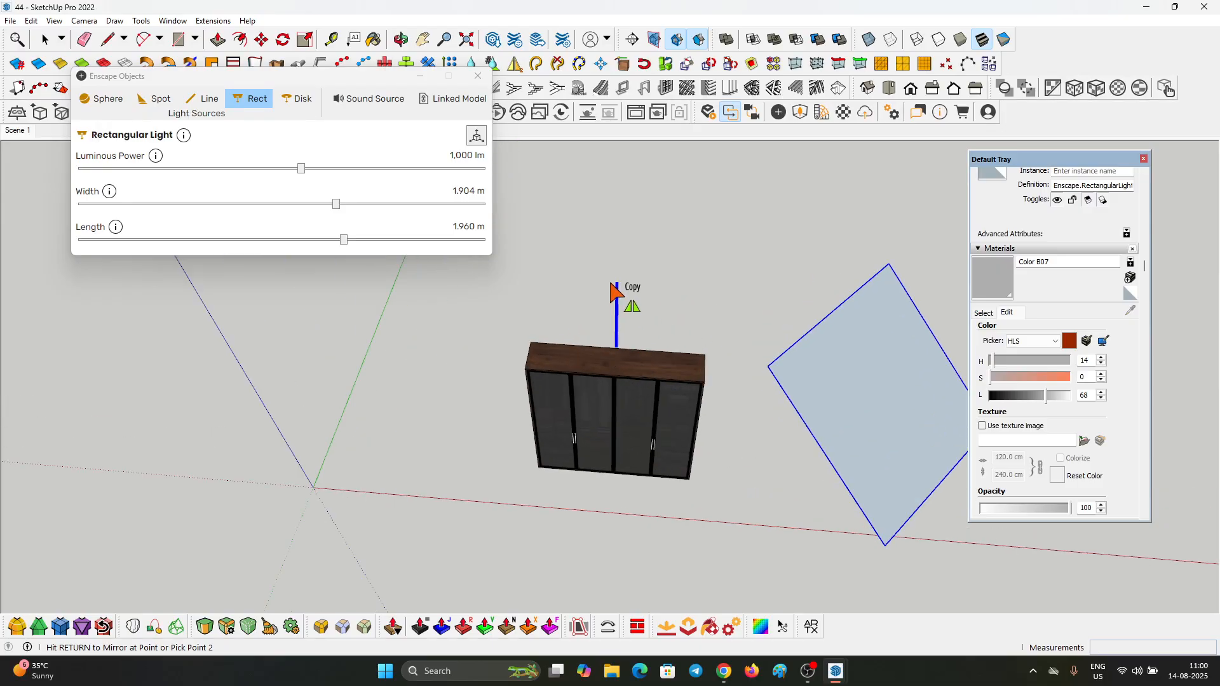
scroll(628, 275, "down", 2)
key("Return")
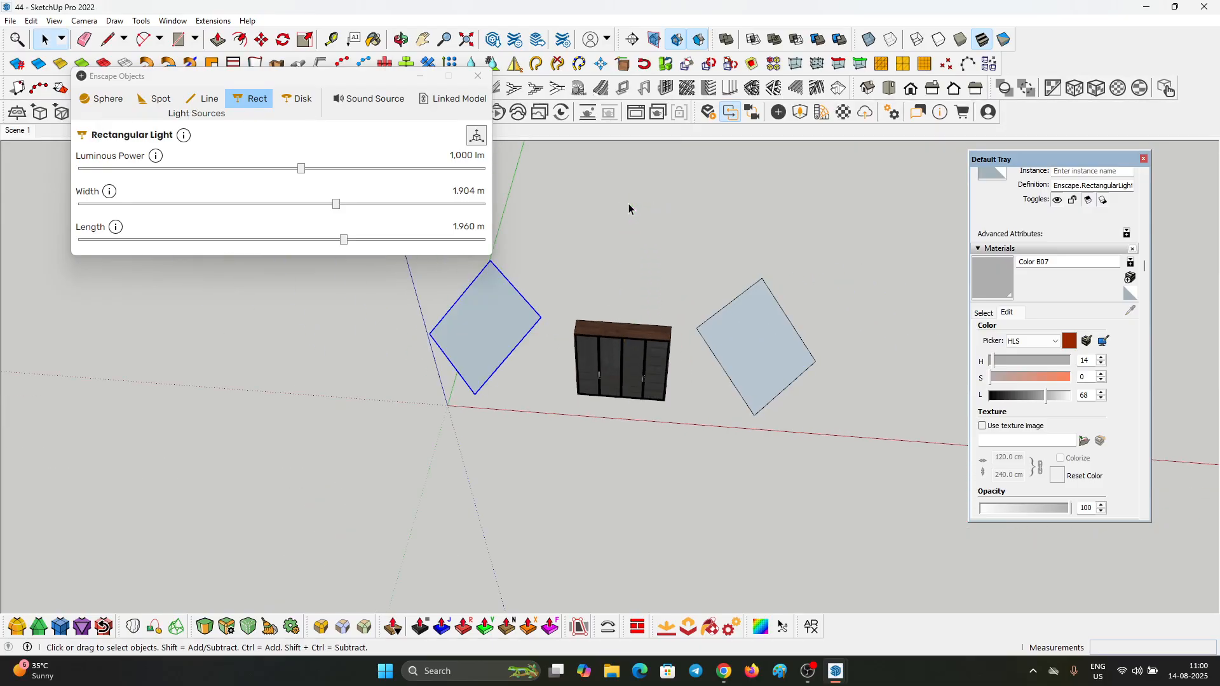
Step: Put away the Enscape Objects window and return to Scene 1 with the studio backdrop showing
middle_click_drag(628, 203, 588, 153)
middle_click_drag(730, 346, 702, 282)
scroll(647, 421, "up", 2)
left_click(418, 77)
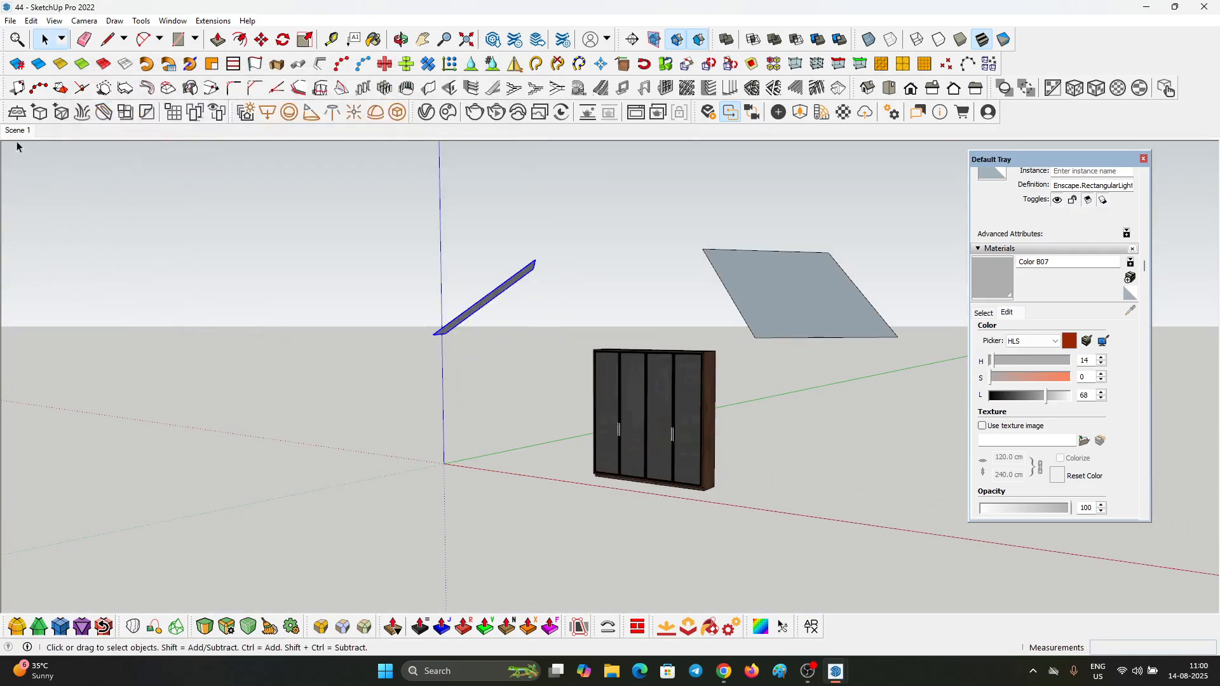
scroll(731, 416, "up", 5)
scroll(662, 406, "down", 5)
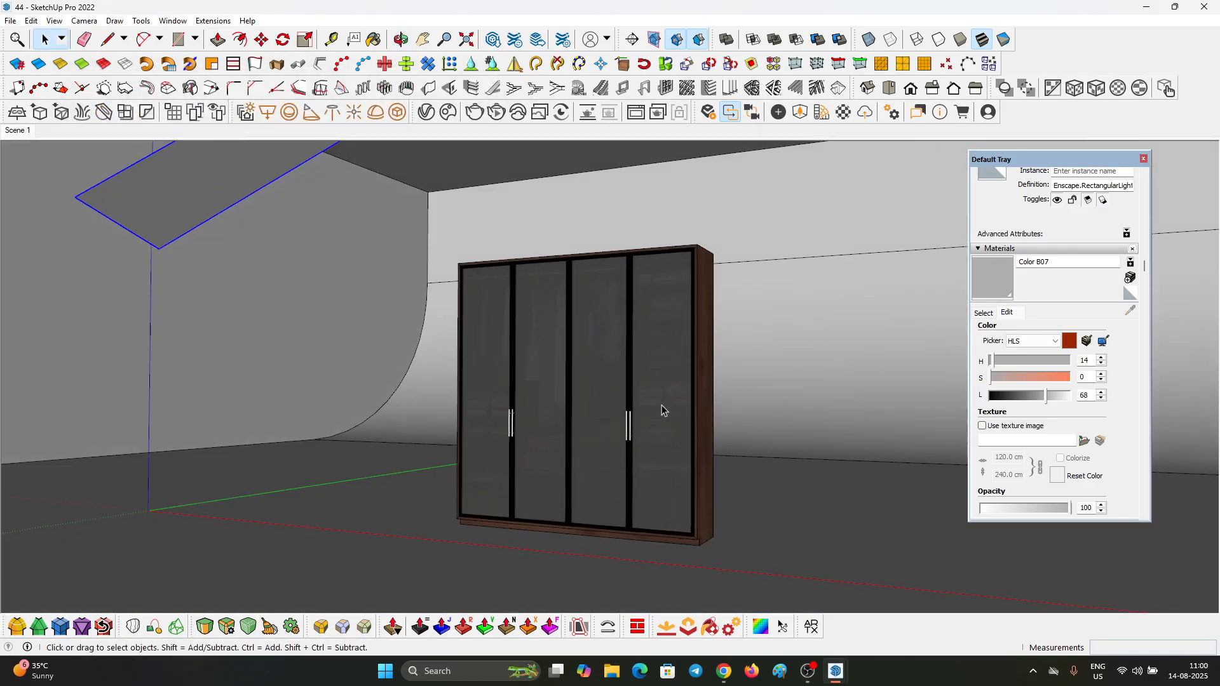
Step: Switch to the Enscape live render and inspect the lit wardrobe from a slightly more frontal angle
scroll(661, 405, "up", 1)
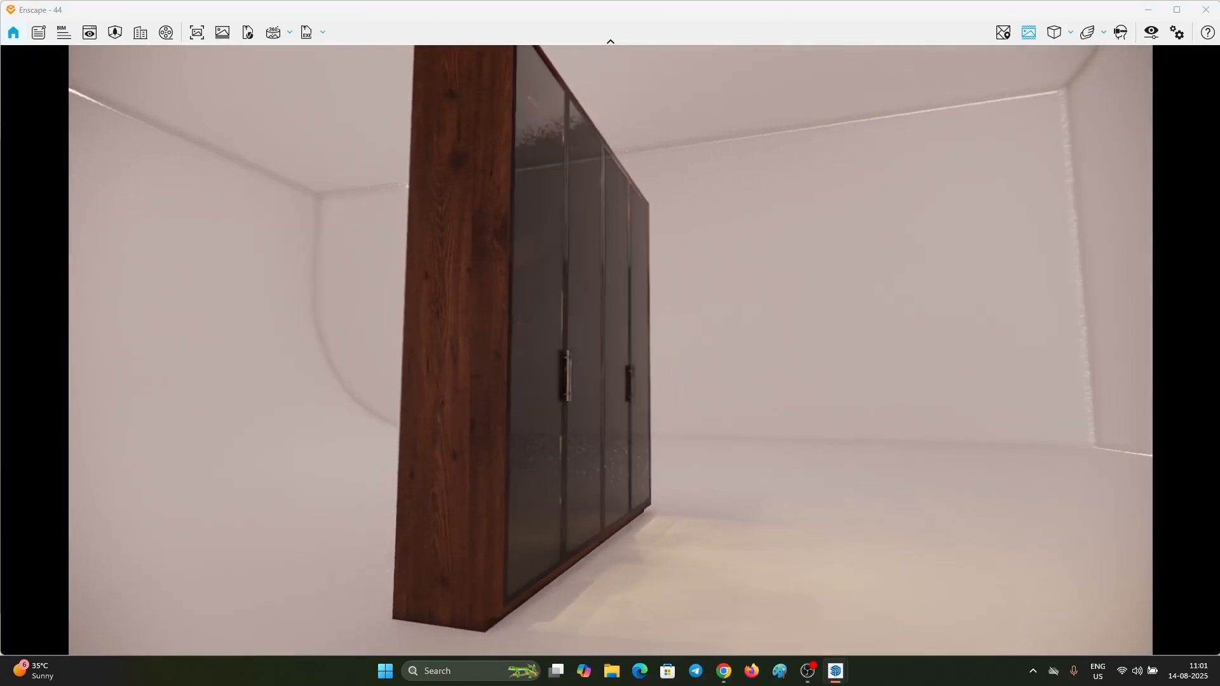
right_click_drag(788, 347, 581, 347)
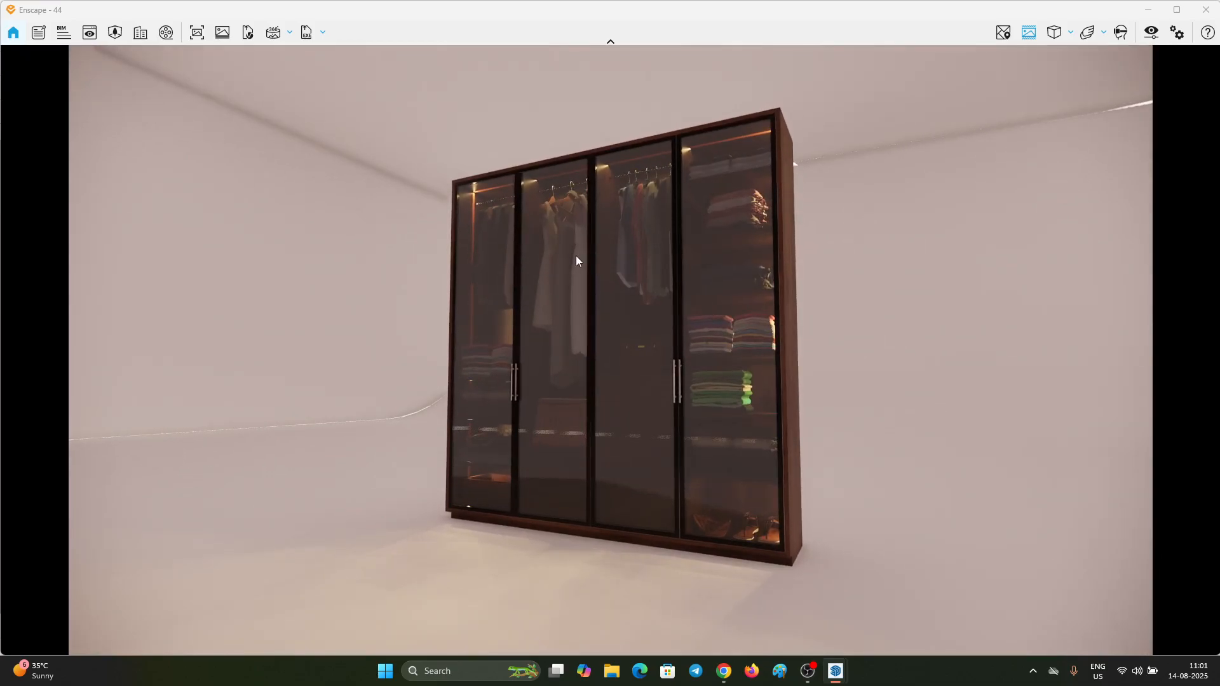
right_click_drag(576, 256, 531, 256)
Step: Arrange the SketchUp and Enscape windows side by side, with the Enscape toolbar accessible over the model
mouse_move(907, 8)
left_mouse_down()
mouse_move(1008, 49)
mouse_move(1219, 469)
left_mouse_up()
left_click(516, 148)
key("b")
mouse_move(700, 2)
left_mouse_down()
mouse_move(799, 186)
mouse_move(799, 16)
left_mouse_up()
scroll(950, 313, "up", 3)
left_click_drag(432, 197, 543, 198)
left_click(423, 44)
left_click_drag(588, 117, 67, 157)
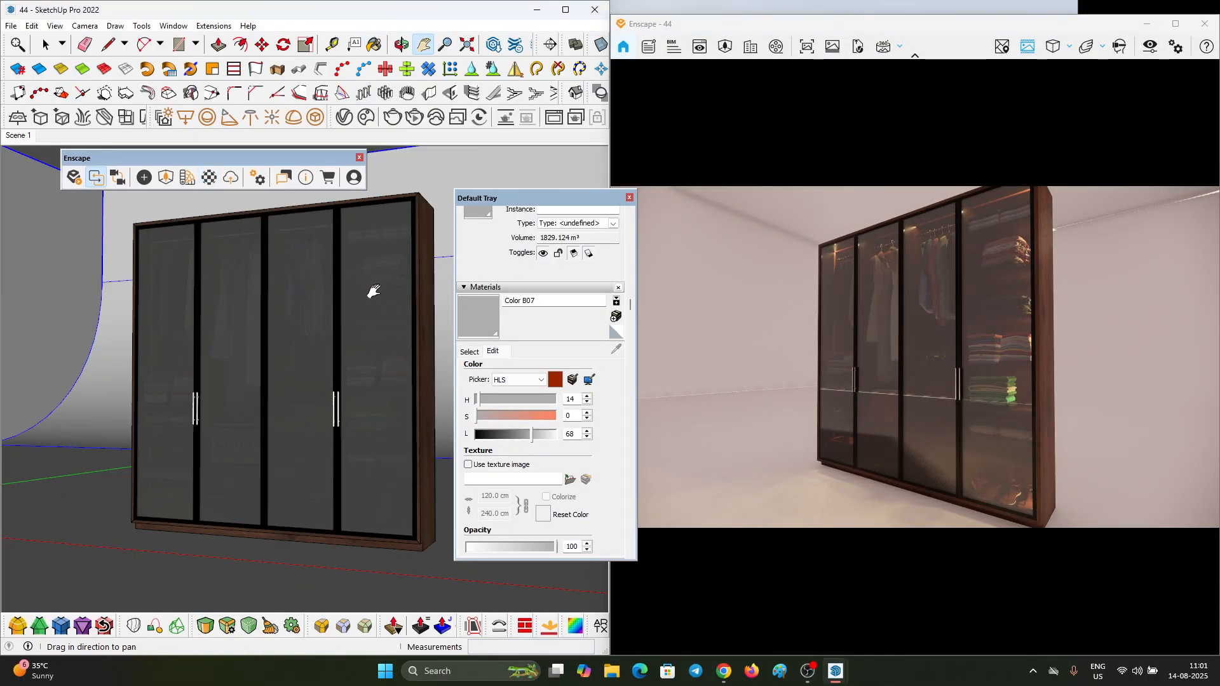
Step: Get close to an orange light strip inside the wardrobe and sample its Color C04 material
scroll(169, 297, "up", 8)
middle_click_drag(273, 316, 189, 273)
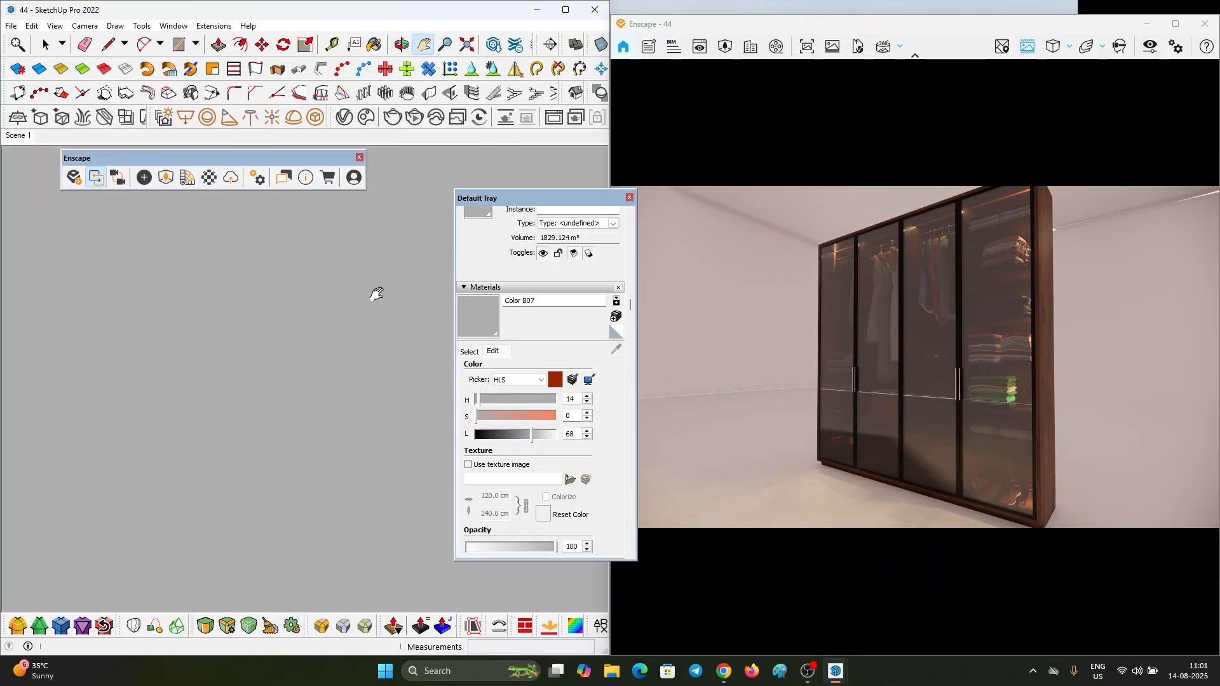
scroll(359, 277, "down", 3)
scroll(296, 303, "up", 3)
scroll(309, 310, "down", 5)
mouse_move(326, 287)
middle_mouse_down()
mouse_move(185, 329)
mouse_move(383, 424)
mouse_move(259, 383)
mouse_move(122, 373)
mouse_move(316, 425)
mouse_move(363, 419)
mouse_move(391, 440)
middle_mouse_up()
scroll(470, 432, "down", 3)
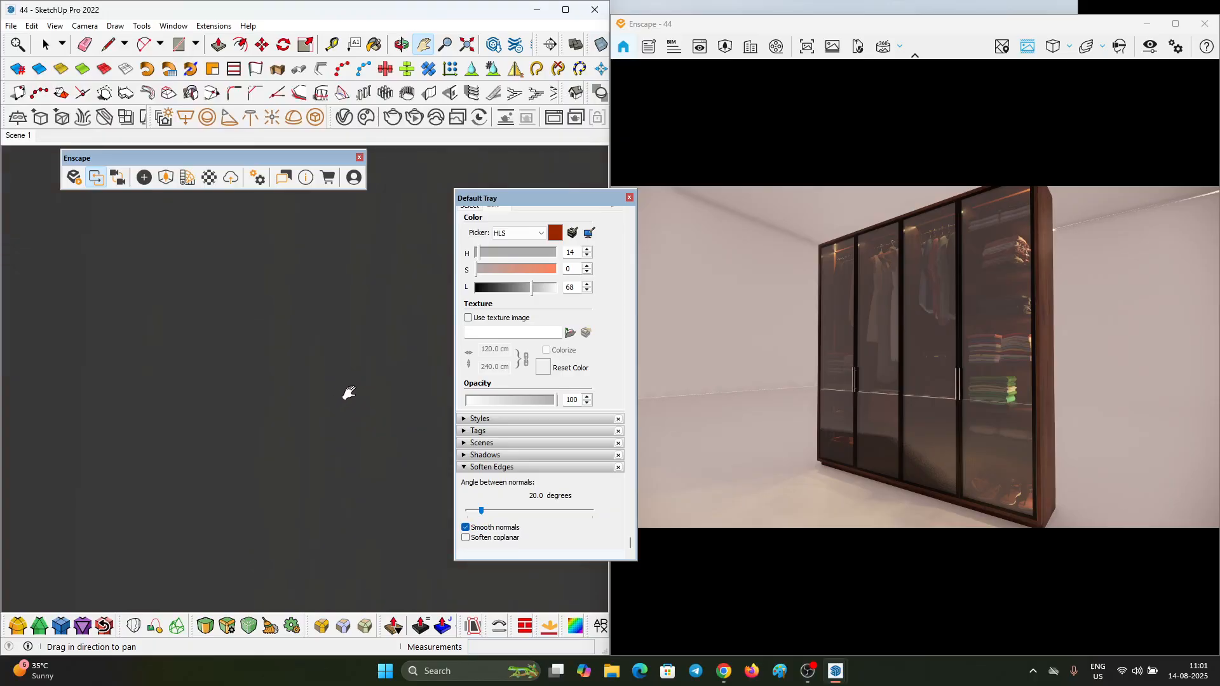
middle_click_drag(349, 393, 331, 387, "shift")
key("b")
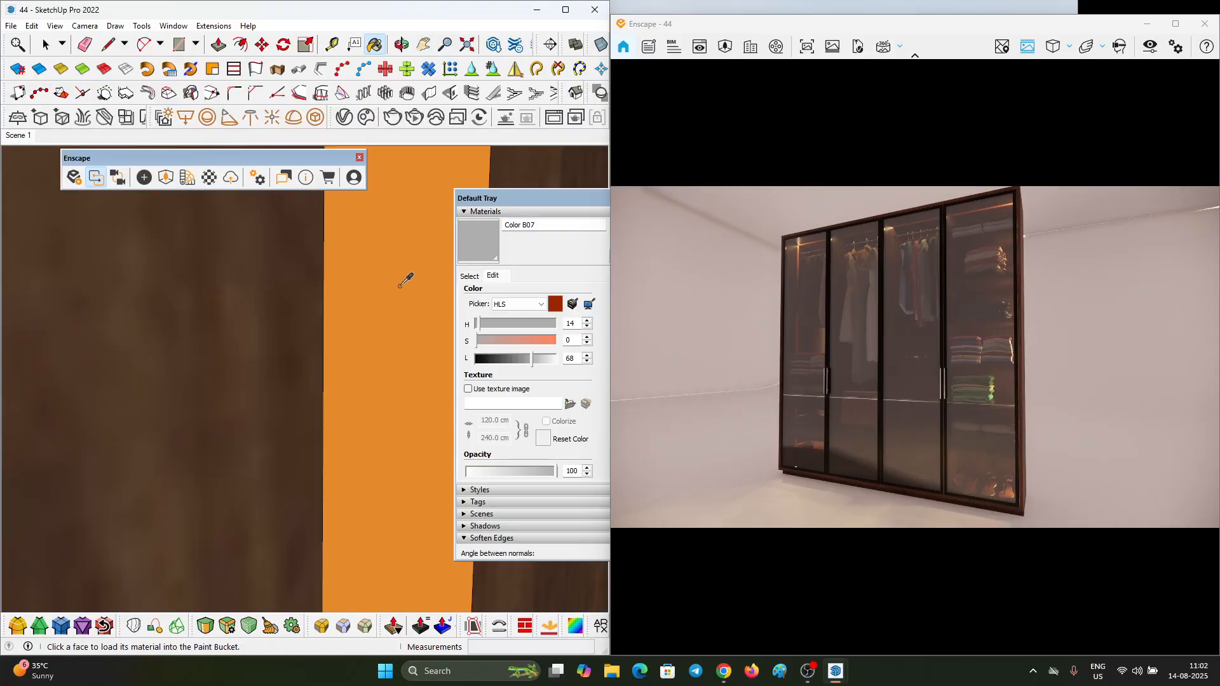
left_click(405, 280, "alt")
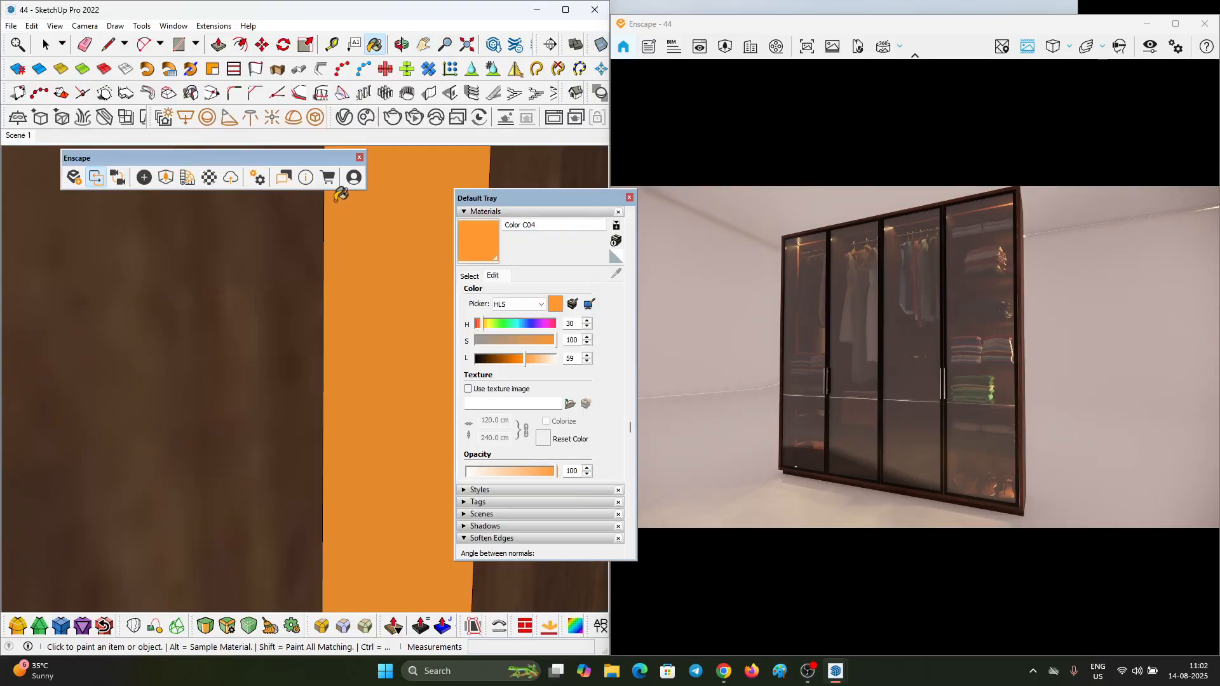
Step: Change Color C04 to the Self-illuminated type in the Enscape Material Editor
left_click(96, 177)
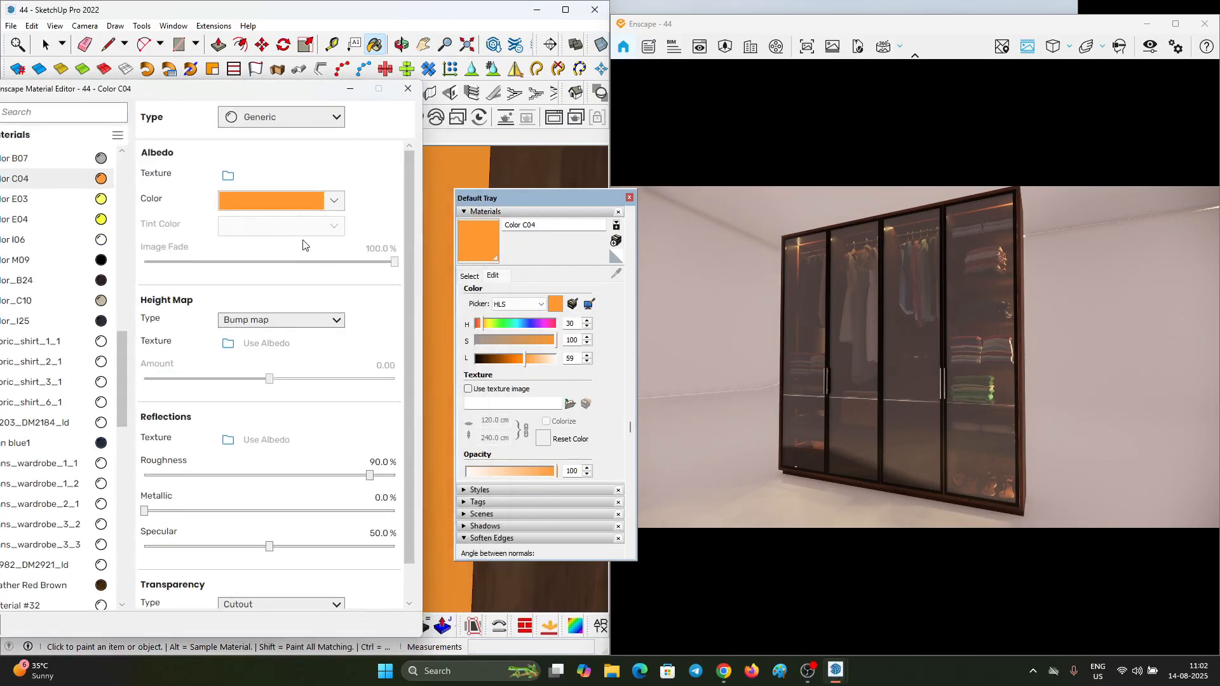
left_click(259, 118)
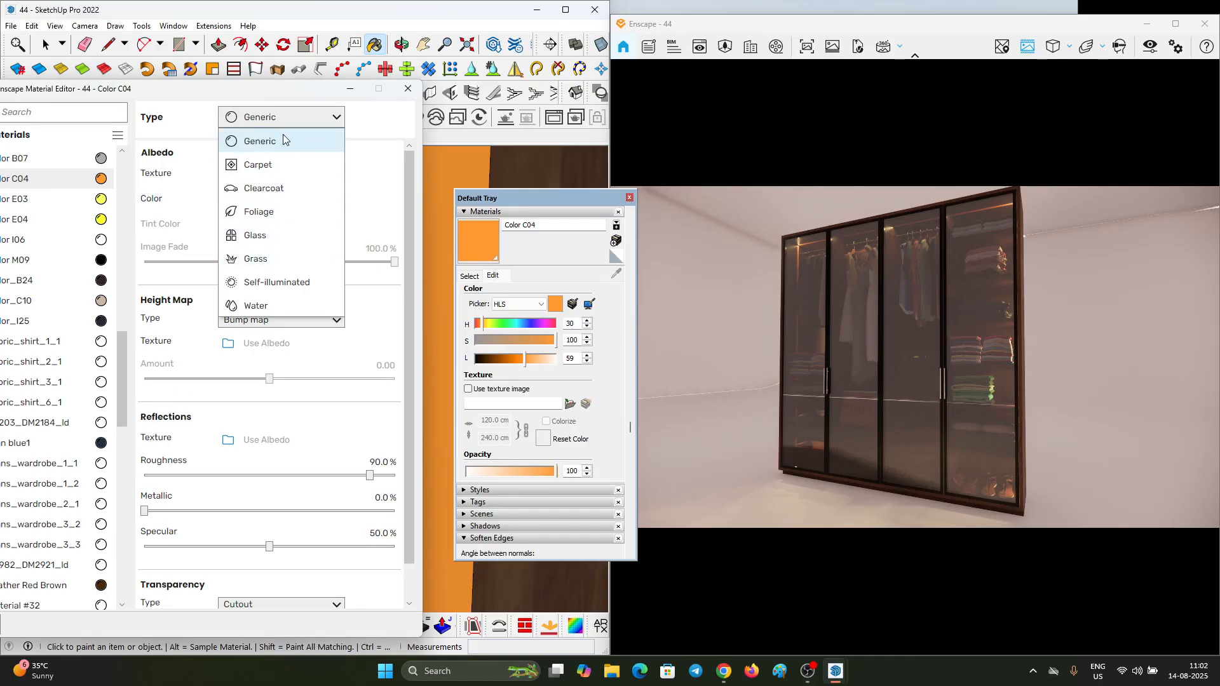
left_click(276, 285)
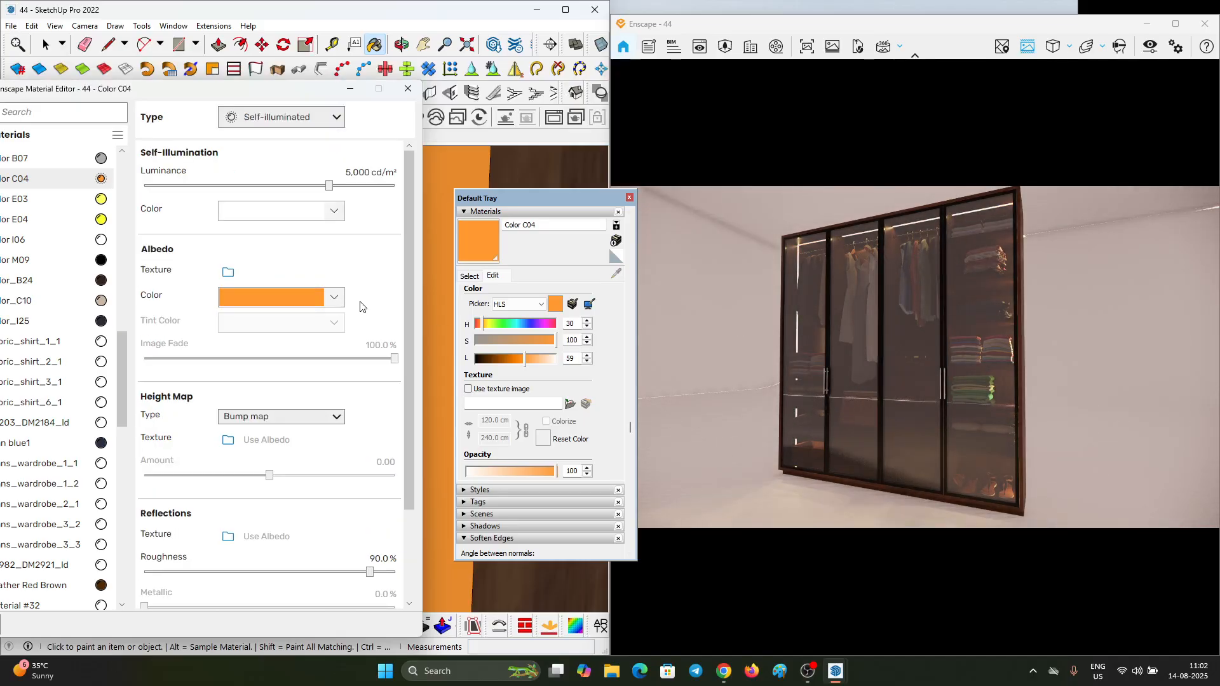
Step: Give Color C04 a pale orange self-illumination color and raise its luminance to 100,000 cd/m²
left_click(279, 211)
left_click_drag(222, 381, 213, 388)
left_click(314, 180)
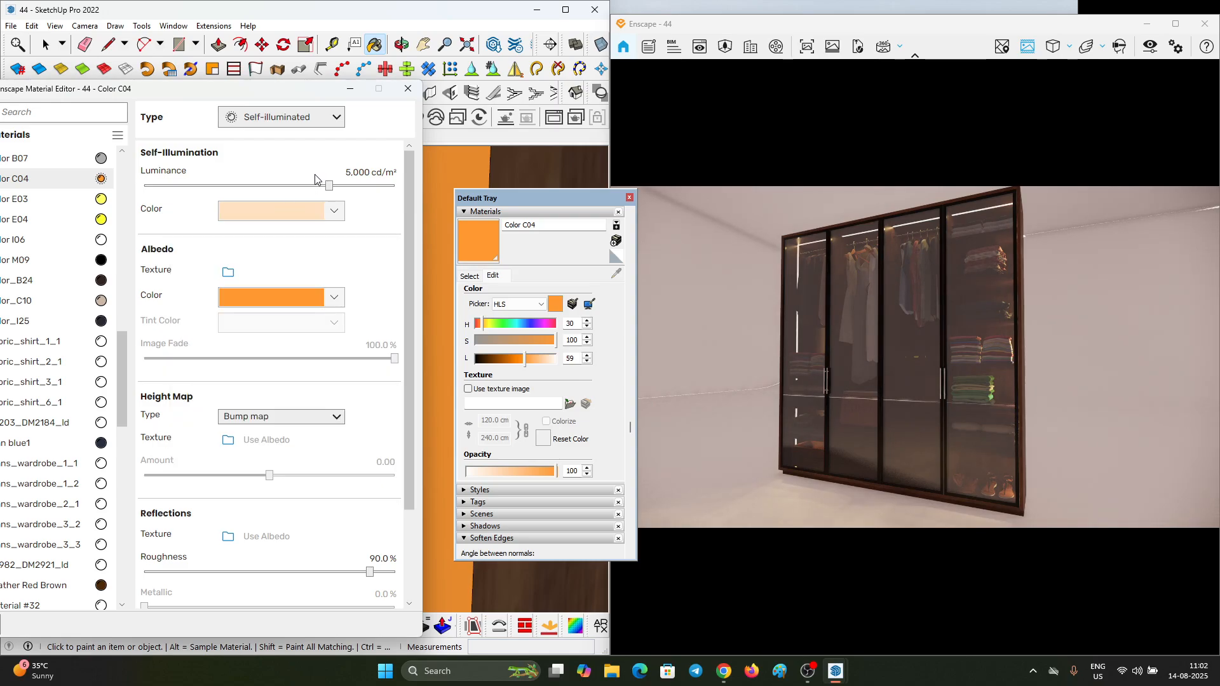
left_click_drag(329, 184, 513, 190)
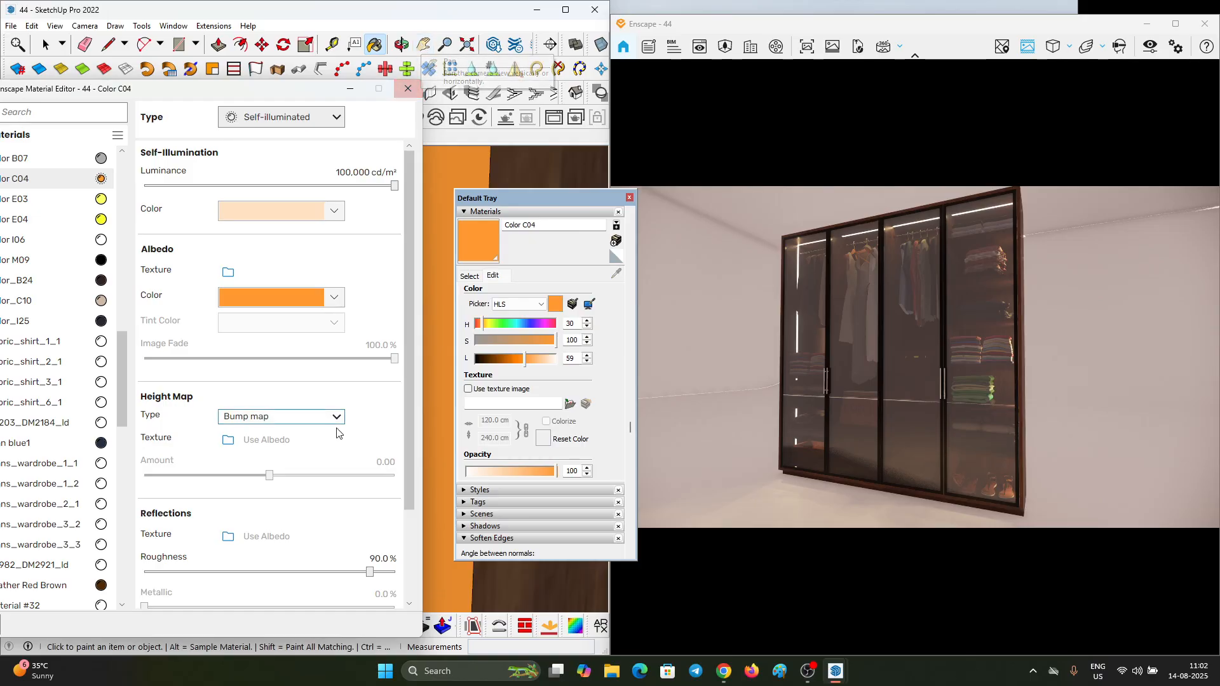
scroll(312, 458, "down", 3)
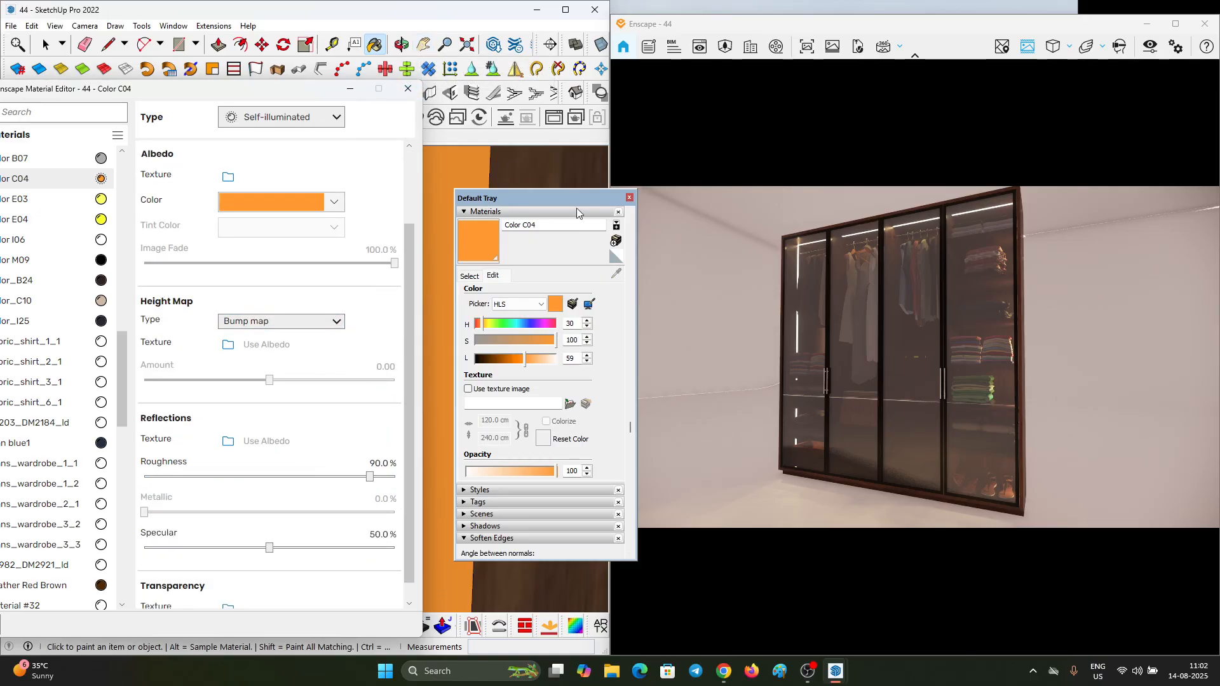
Step: Examine the glowing light strips in the Enscape render from the front of the wardrobe
left_click(422, 48)
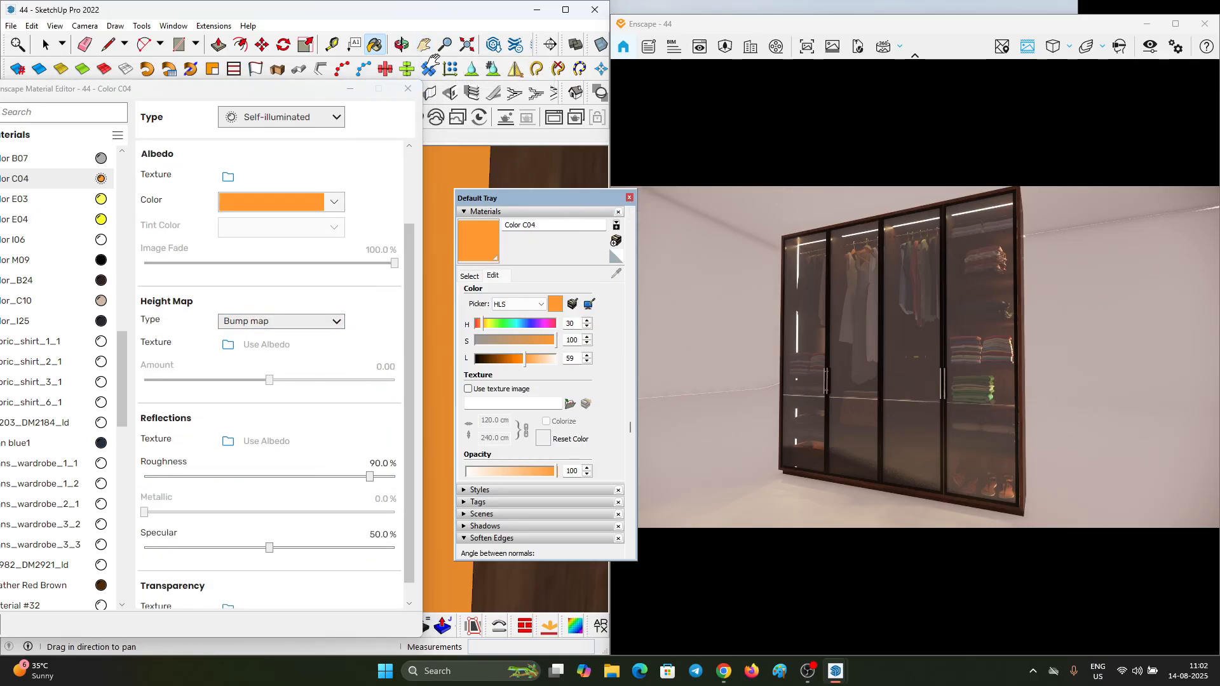
scroll(936, 356, "up", 5)
scroll(881, 332, "down", 5)
right_click_drag(882, 333, 846, 326)
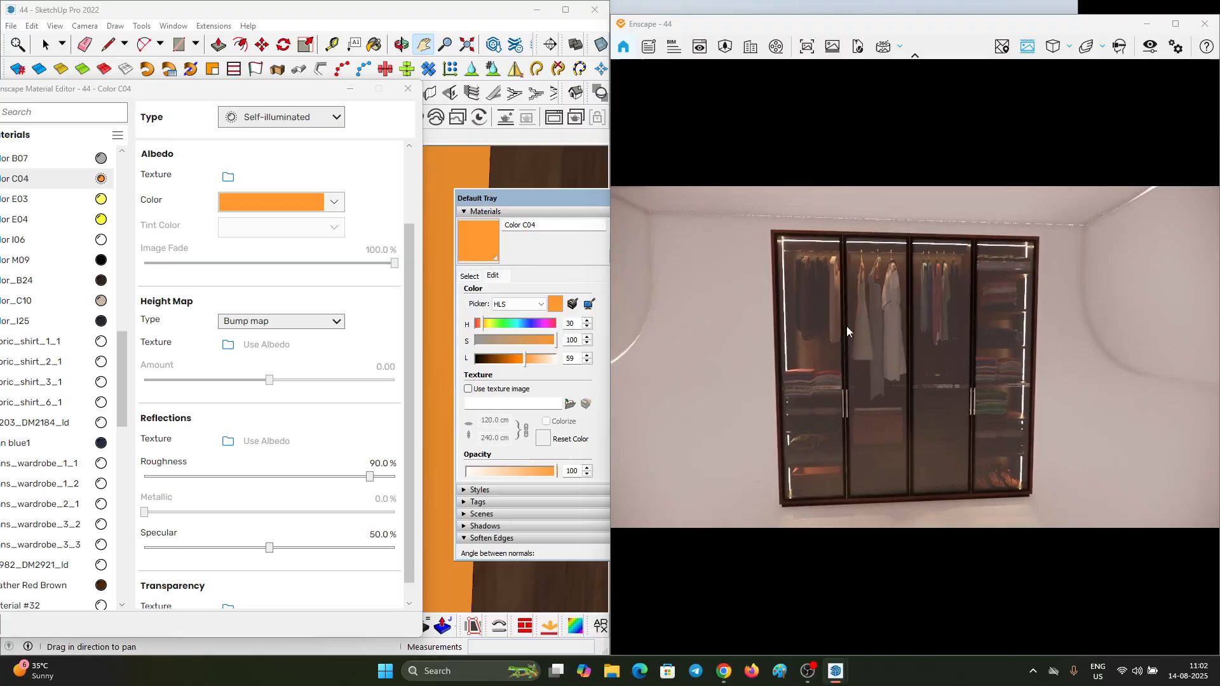
Step: Clear the view of the wardrobe's glass doors in the model and sample their Translucent Glass Gray material
scroll(349, 303, "down", 1)
left_click_drag(277, 88, 173, 214)
scroll(481, 269, "down", 2)
scroll(356, 223, "down", 4)
left_click(503, 357)
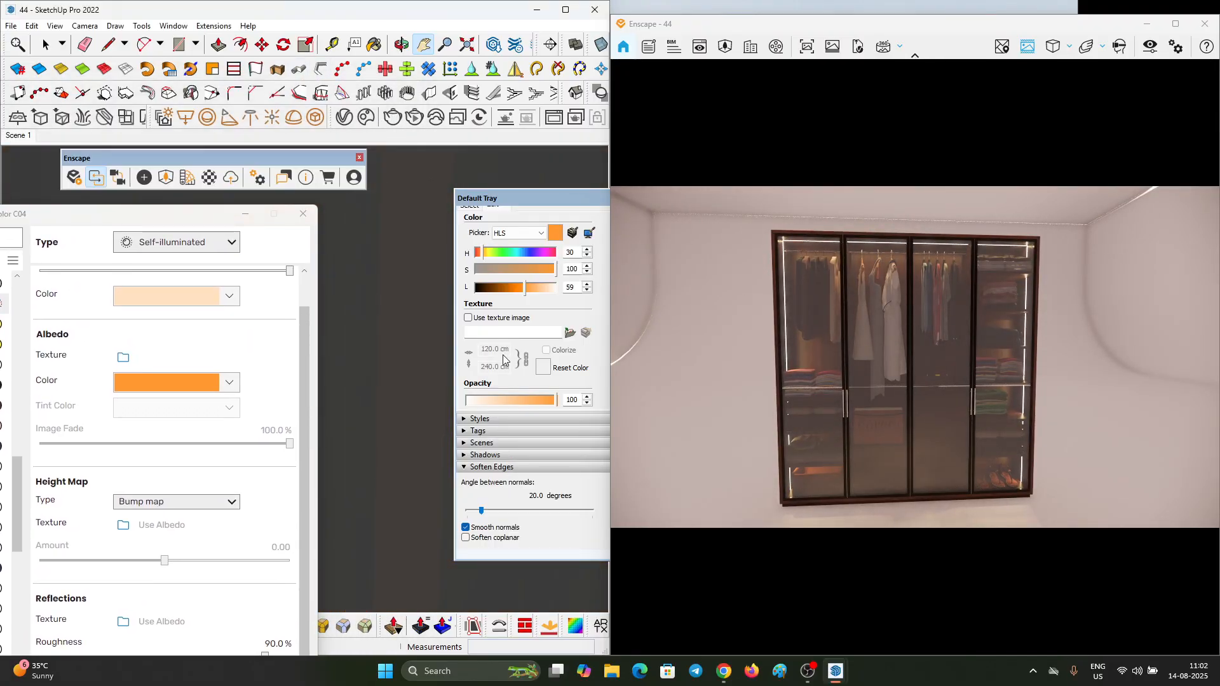
scroll(404, 283, "down", 6)
middle_click_drag(382, 290, 381, 296, "shift")
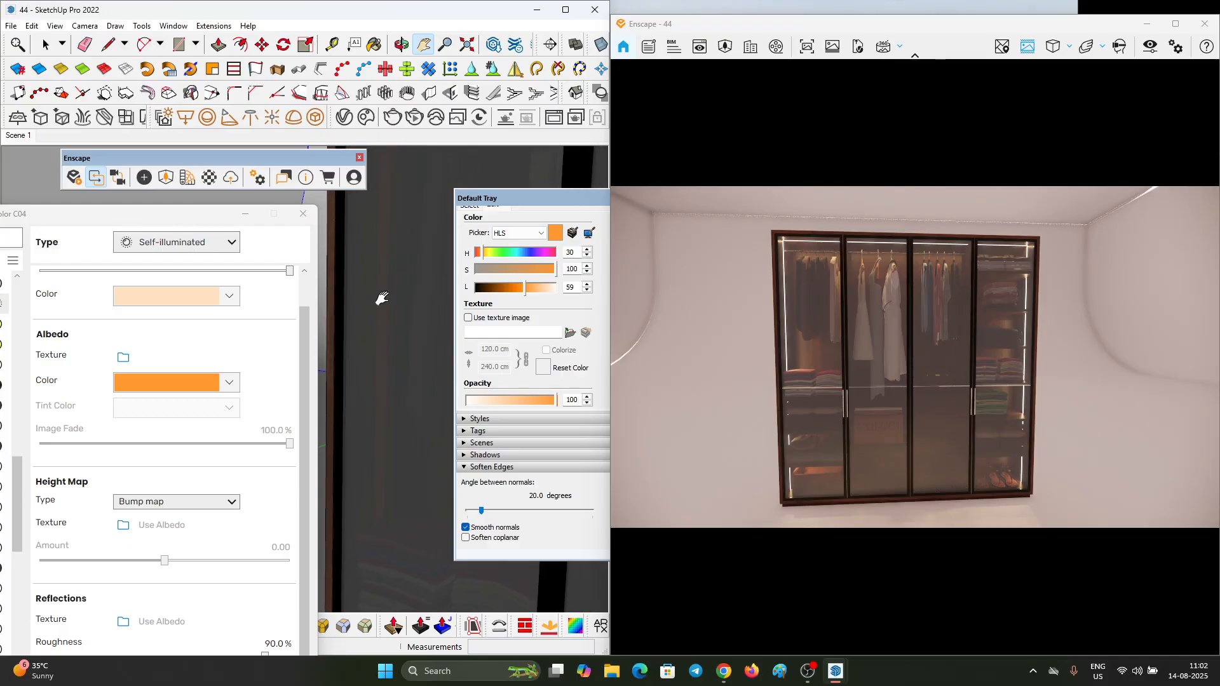
key("b")
left_click(408, 304, "alt")
Step: Set the transmittance opacity of Translucent Glass Gray to 85.2% and view the doors from an angle in Enscape
left_click_drag(178, 223, 275, 85)
scroll(337, 483, "down", 3)
left_click_drag(350, 513, 365, 514)
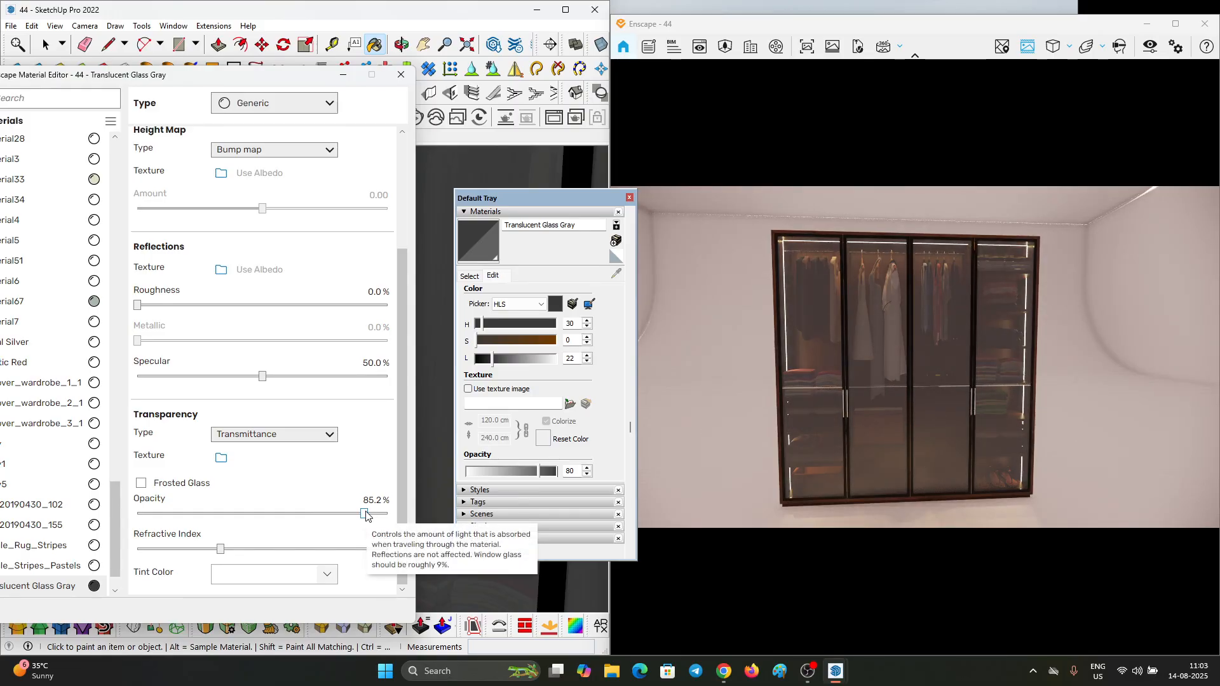
right_click_drag(1044, 403, 1195, 303)
scroll(915, 384, "up", 4)
Step: Change the albedo color of Translucent Glass Gray to black
scroll(915, 384, "down", 3)
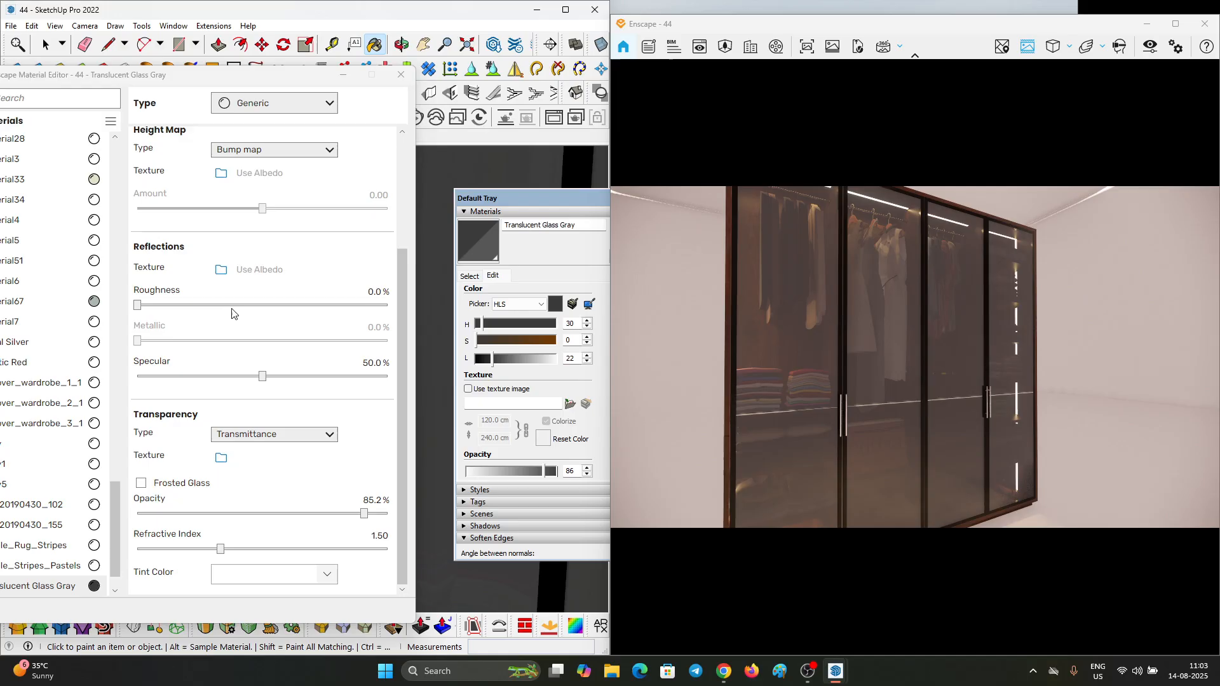
scroll(232, 313, "up", 3)
scroll(259, 186, "down", 1)
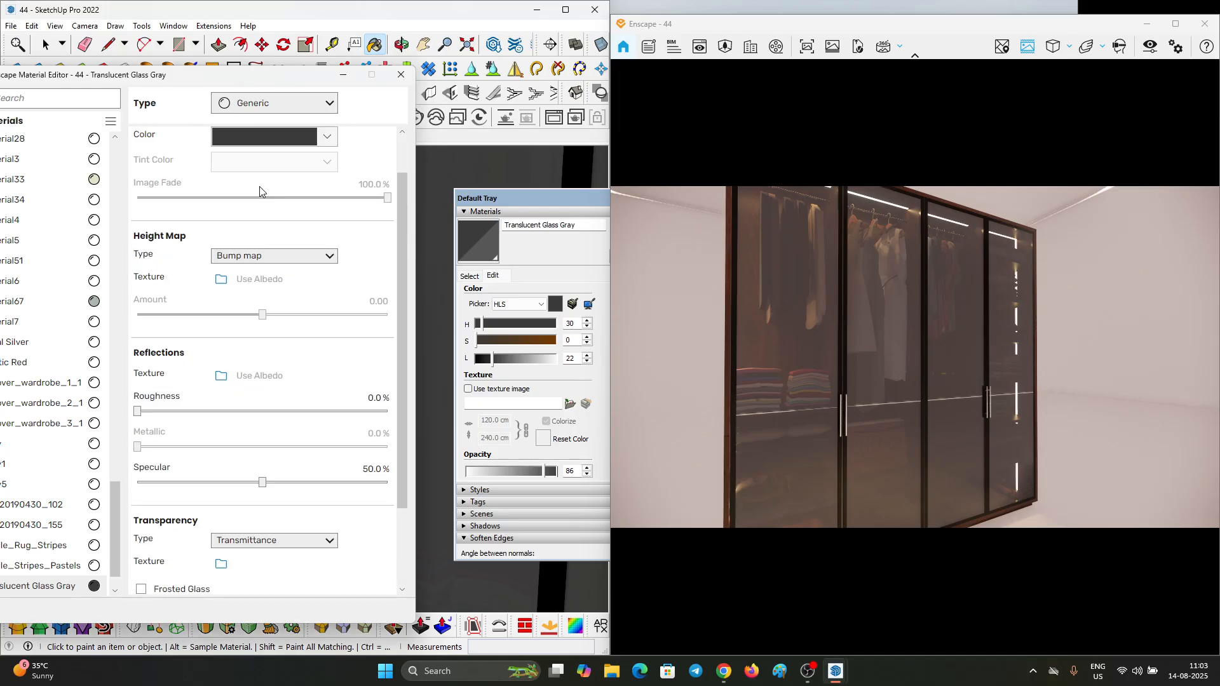
left_click(258, 137)
left_click(176, 346)
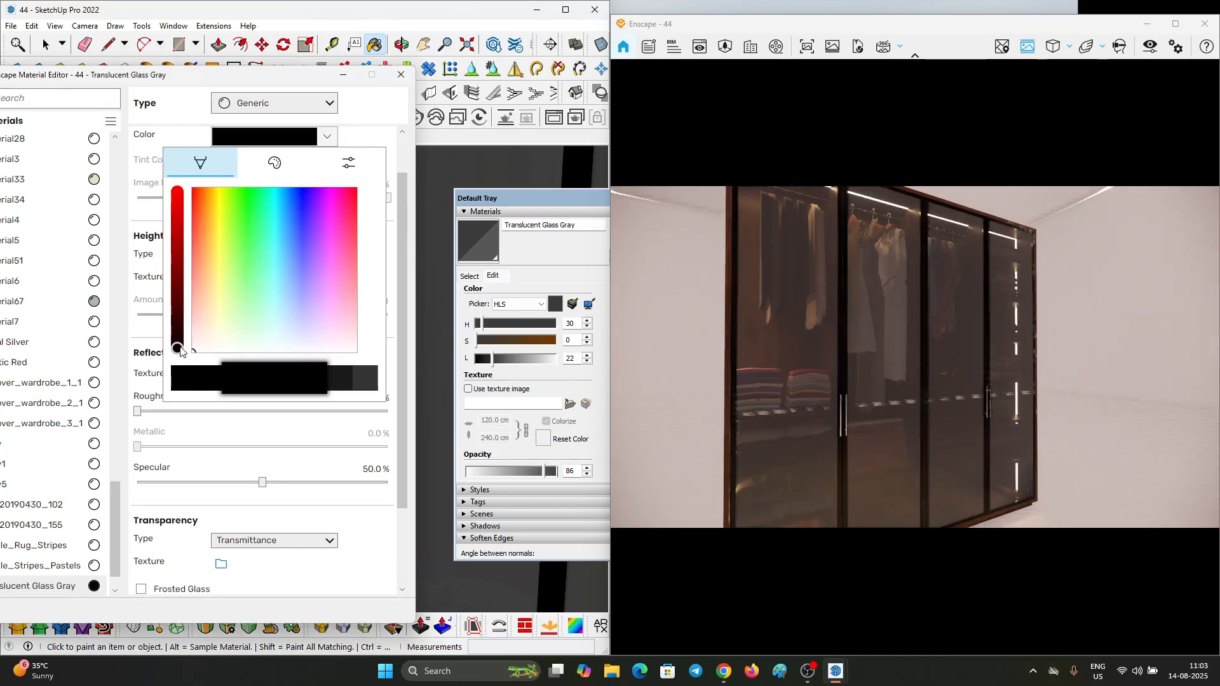
left_click(361, 137)
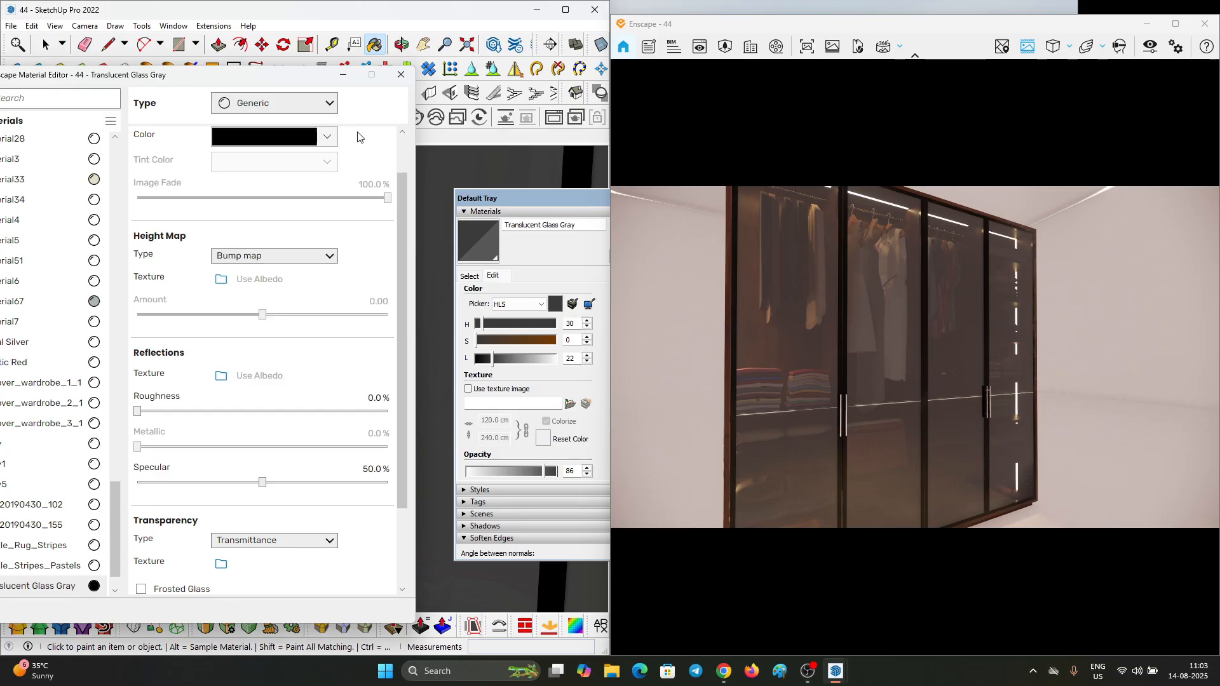
Step: Try different refractive index values for Translucent Glass Gray and settle on 2.13
scroll(236, 181, "up", 2)
scroll(206, 286, "down", 1)
scroll(210, 285, "down", 2)
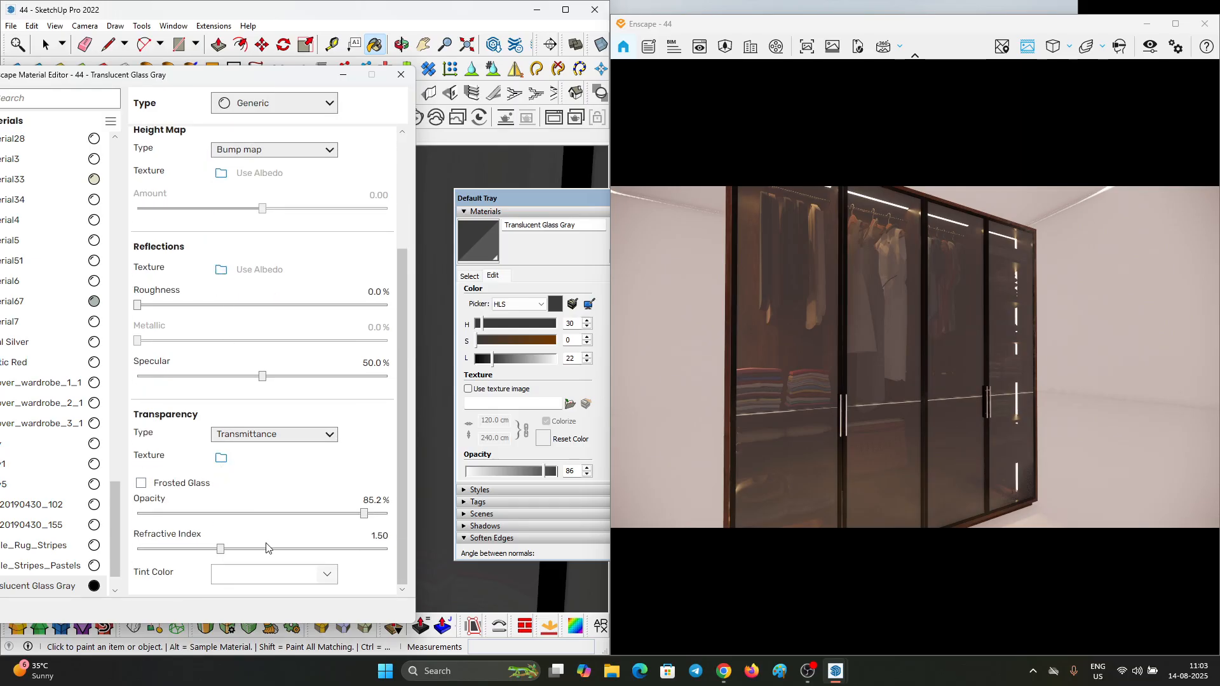
left_click_drag(312, 550, 357, 549)
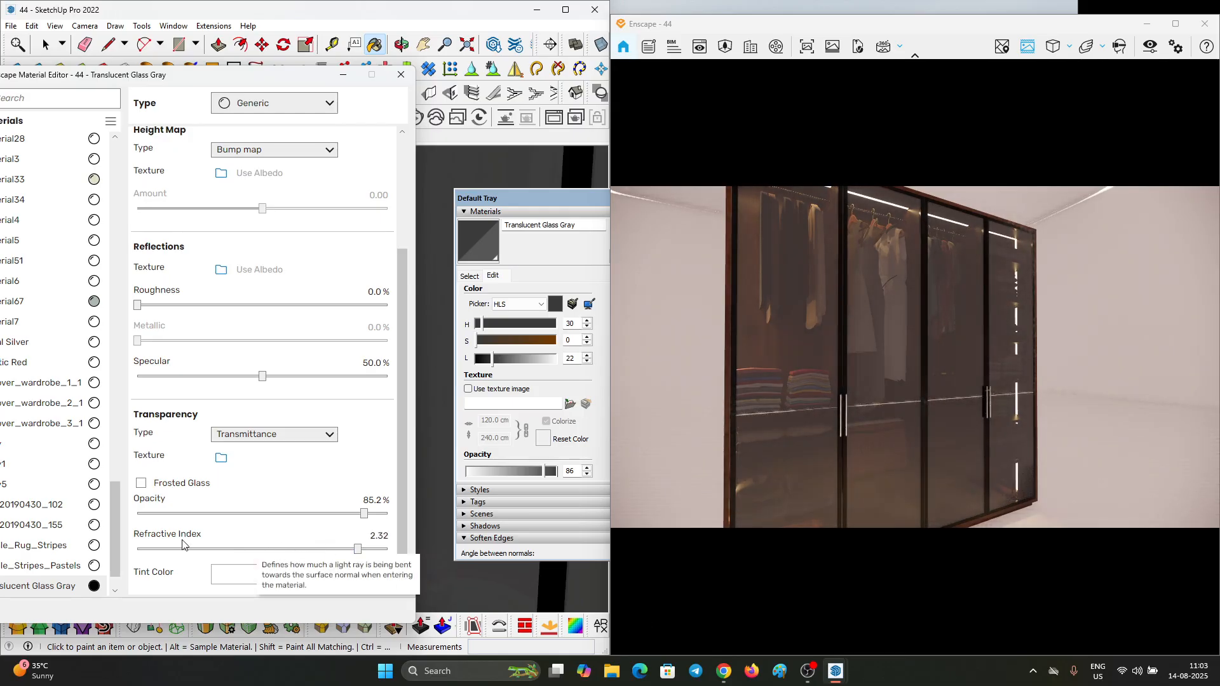
left_click_drag(166, 551, 163, 548)
left_click(265, 550)
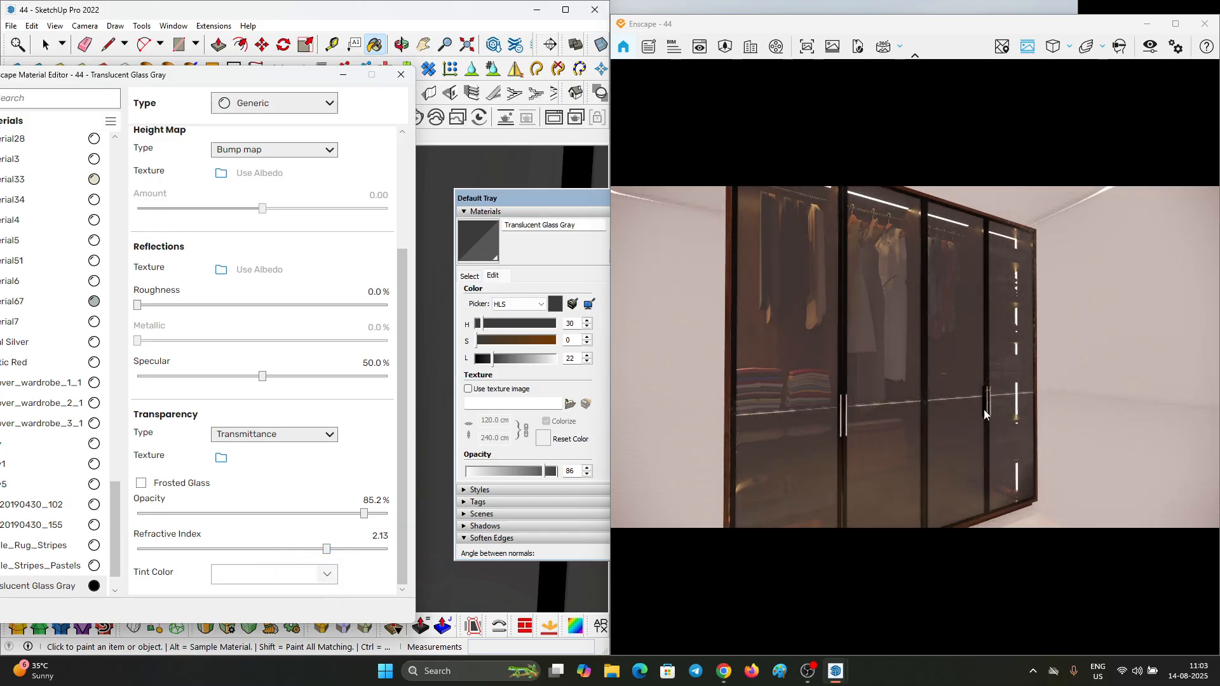
Step: Maximize the Enscape window and examine the dark glass doors and the surrounding backdrop from the wardrobe's other side
scroll(983, 408, "down", 4)
right_click_drag(990, 394, 839, 397)
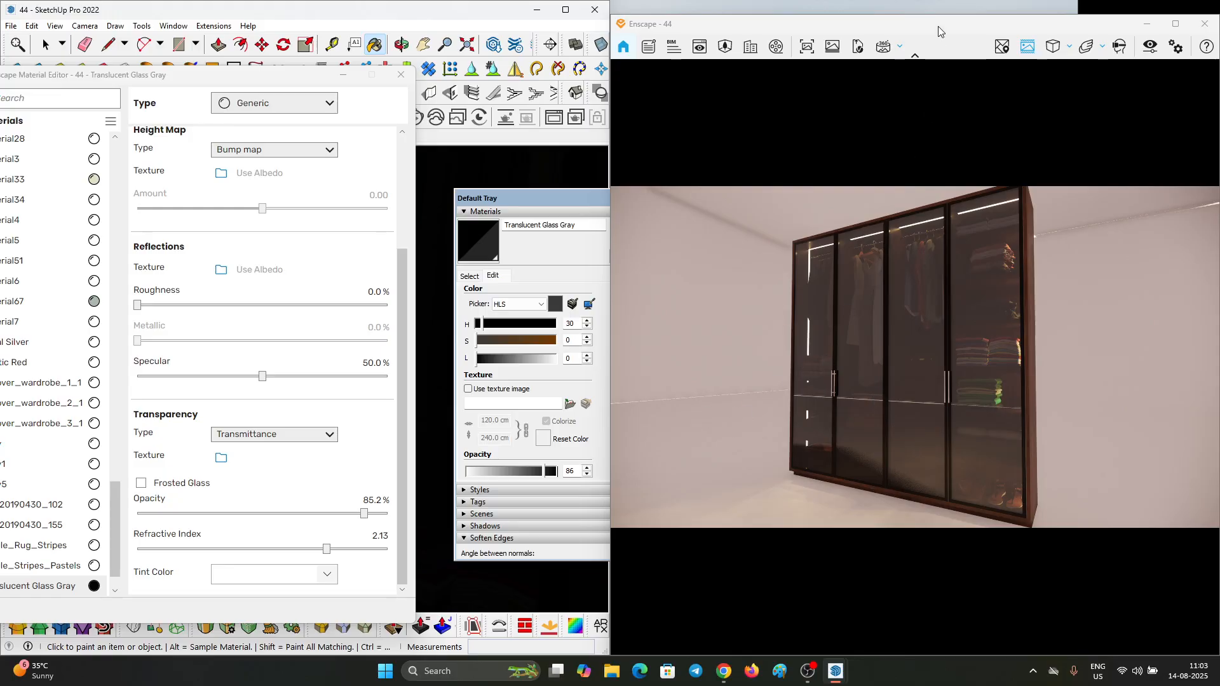
left_click_drag(937, 25, 688, 35)
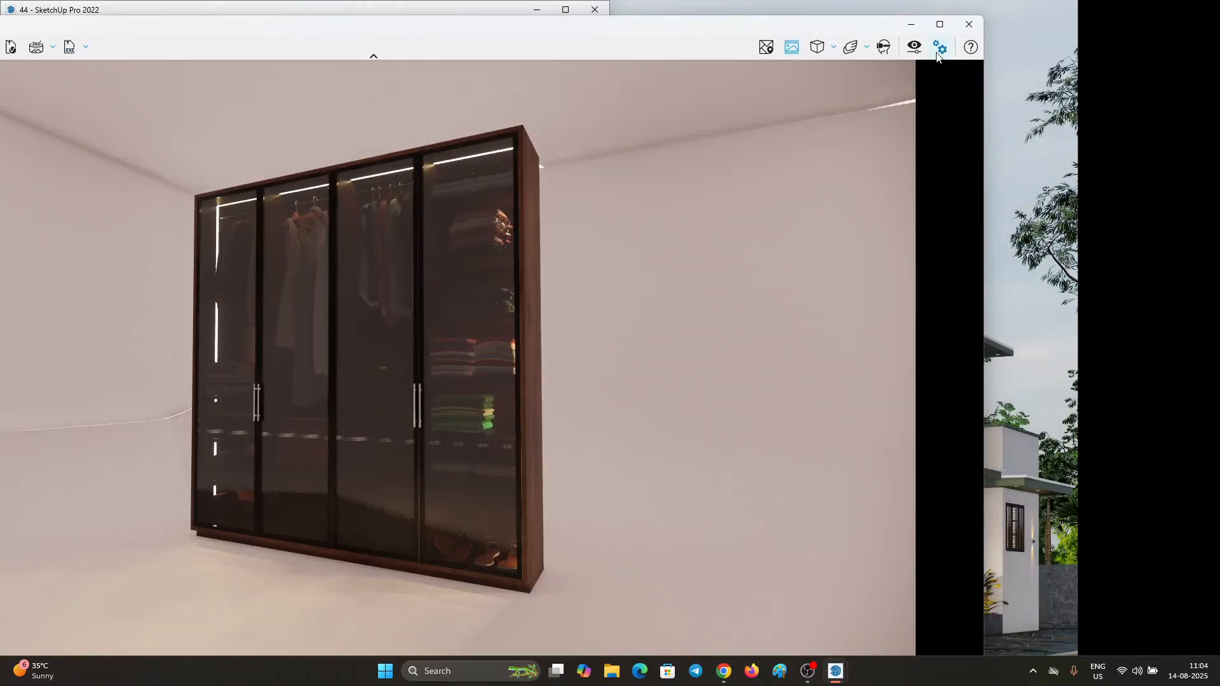
left_click(940, 24)
scroll(586, 116, "down", 3)
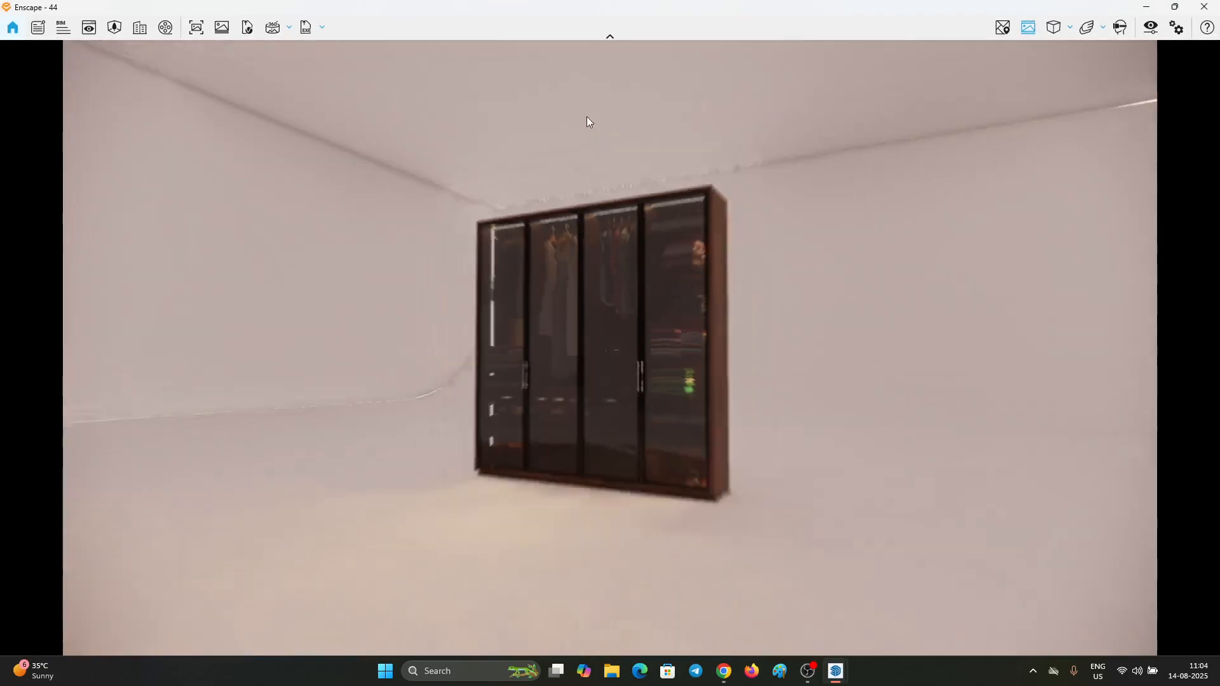
scroll(793, 204, "down", 5)
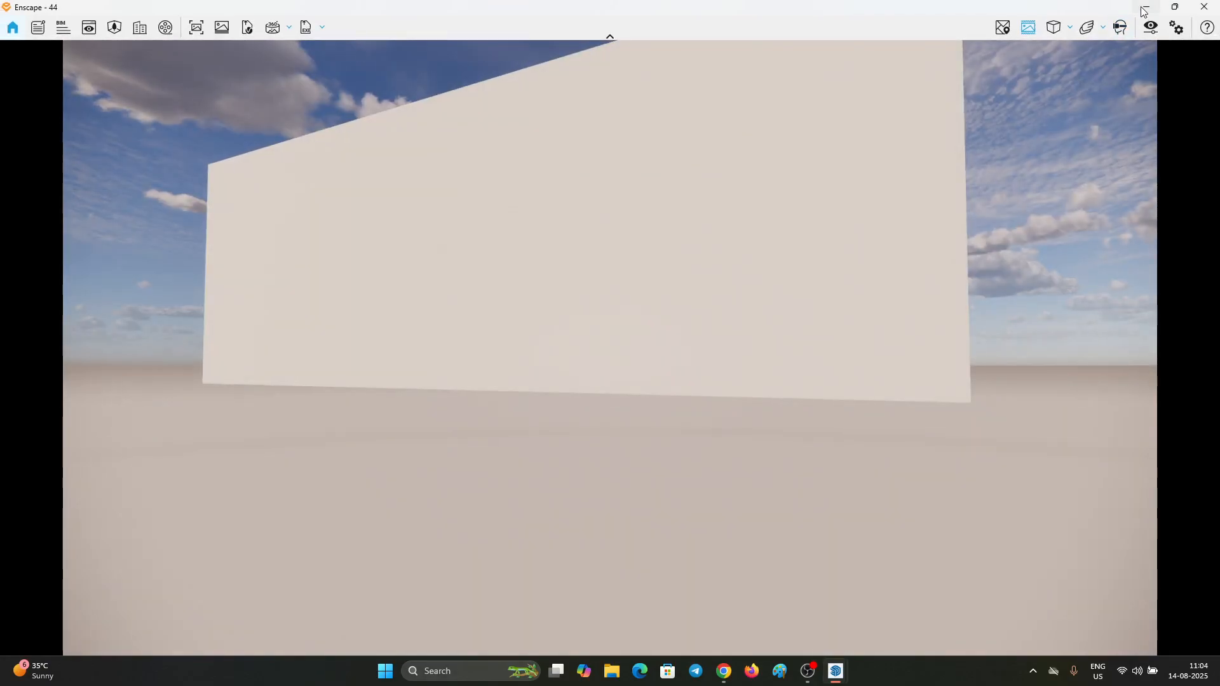
Step: Return to SketchUp, close the Default Tray and open the studio backdrop group for editing
left_click(1144, 11)
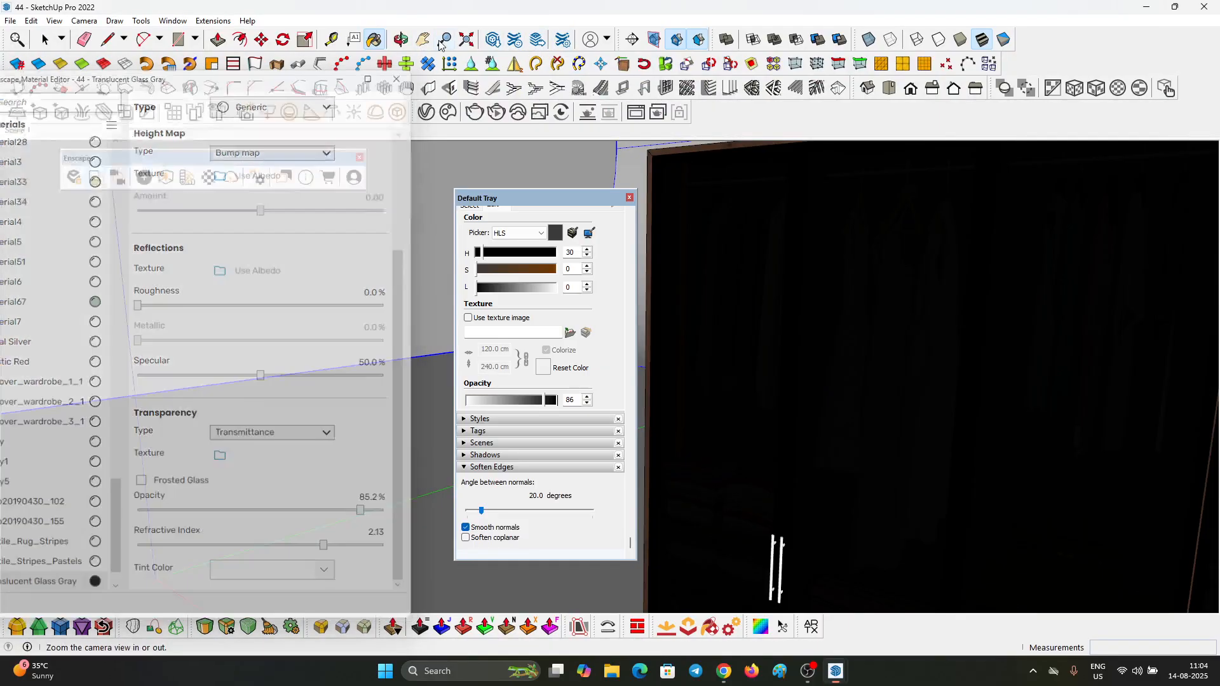
key("space")
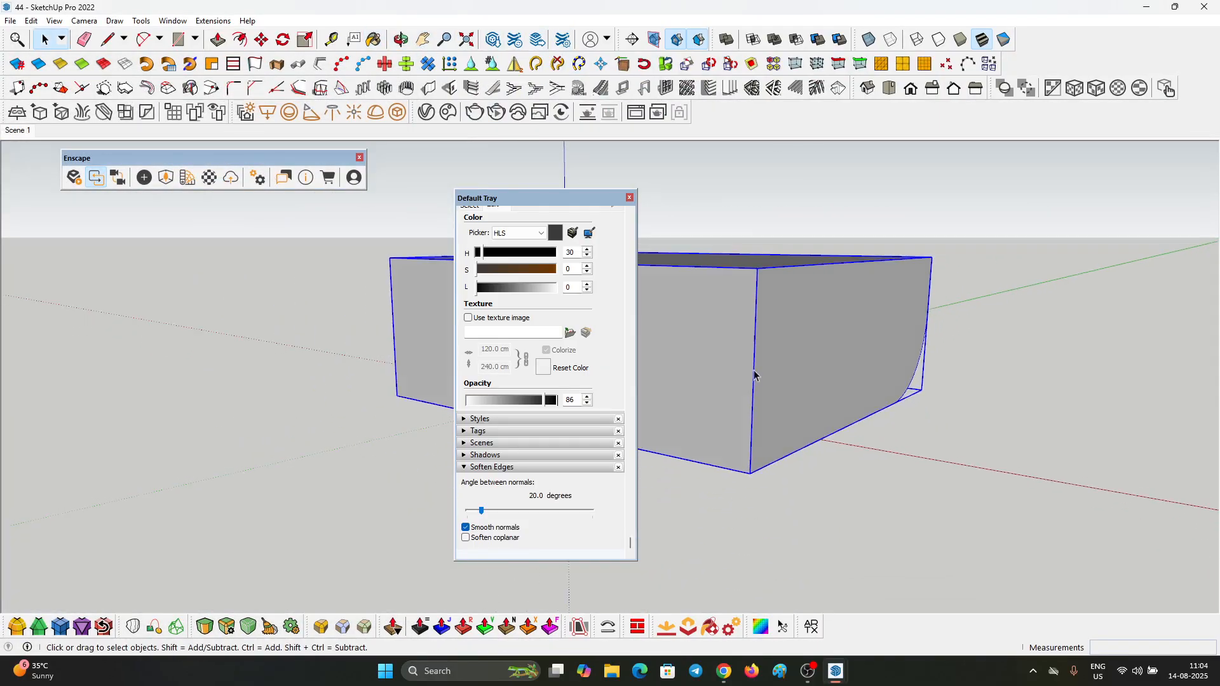
left_click(629, 198)
middle_click_drag(705, 354, 622, 348)
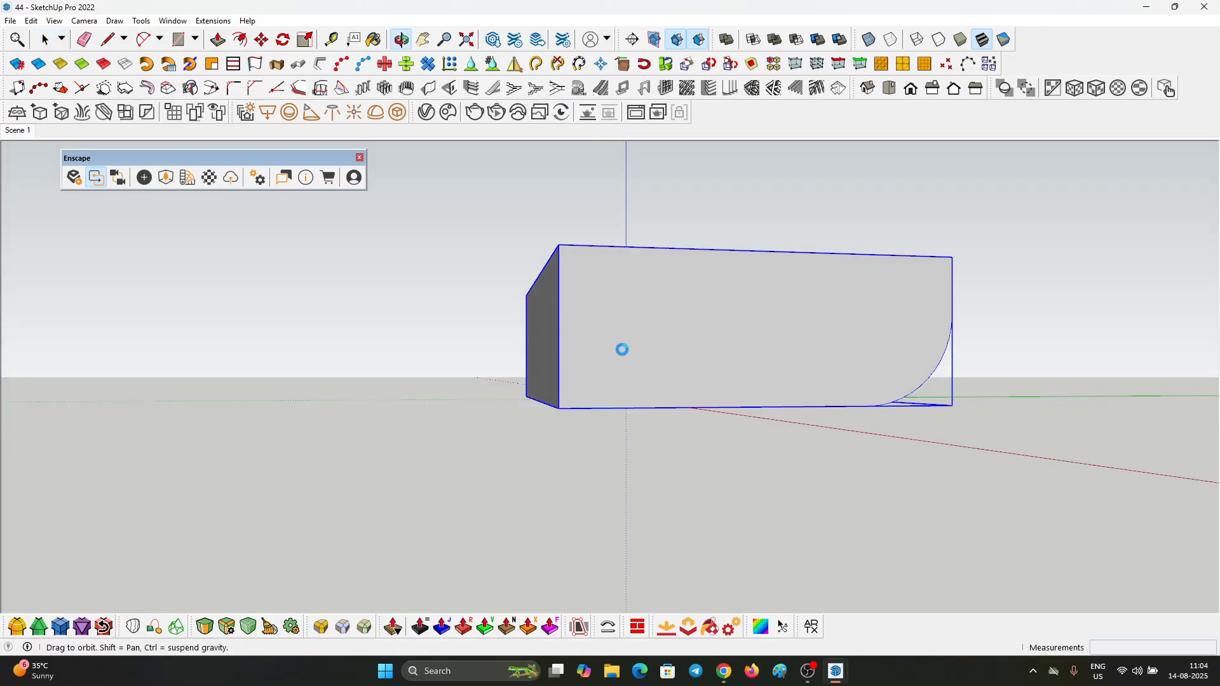
middle_click_drag(661, 307, 417, 241)
left_click(684, 302)
left_click(692, 282)
middle_click_drag(830, 330, 751, 381)
Step: Select the top of the studio backdrop, move it upward to raise the ceiling, and leave the group
key("m")
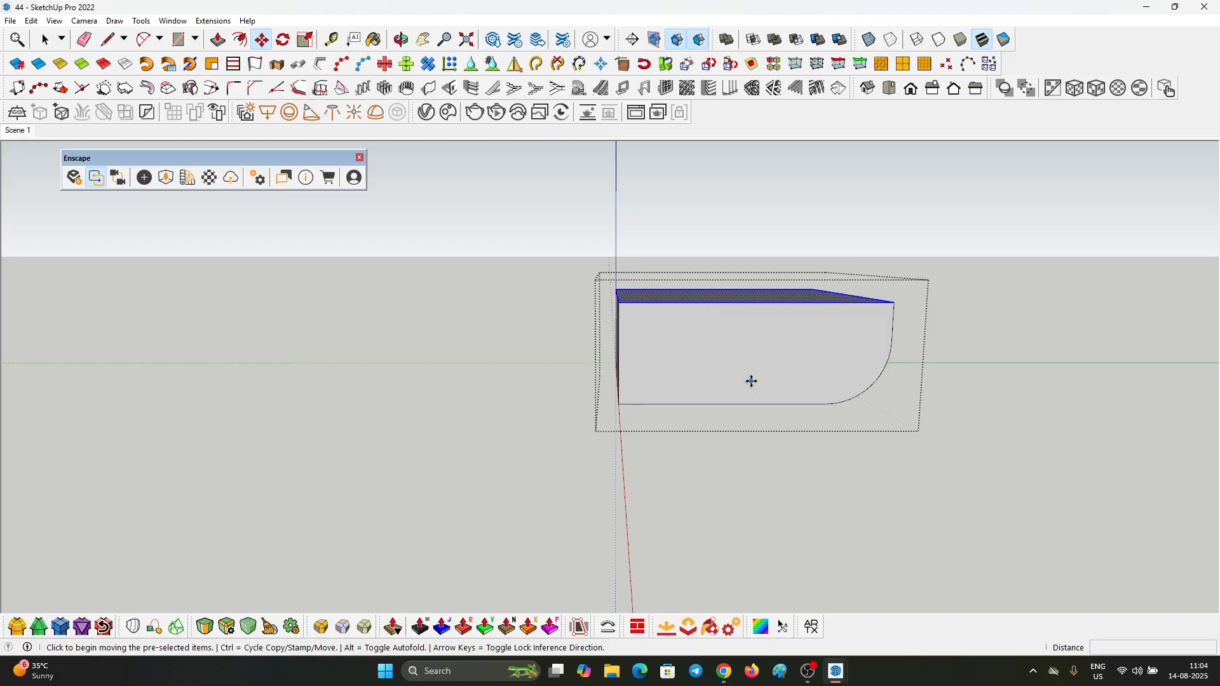
middle_click_drag(739, 239, 719, 321)
key("space")
left_click_drag(581, 276, 945, 314)
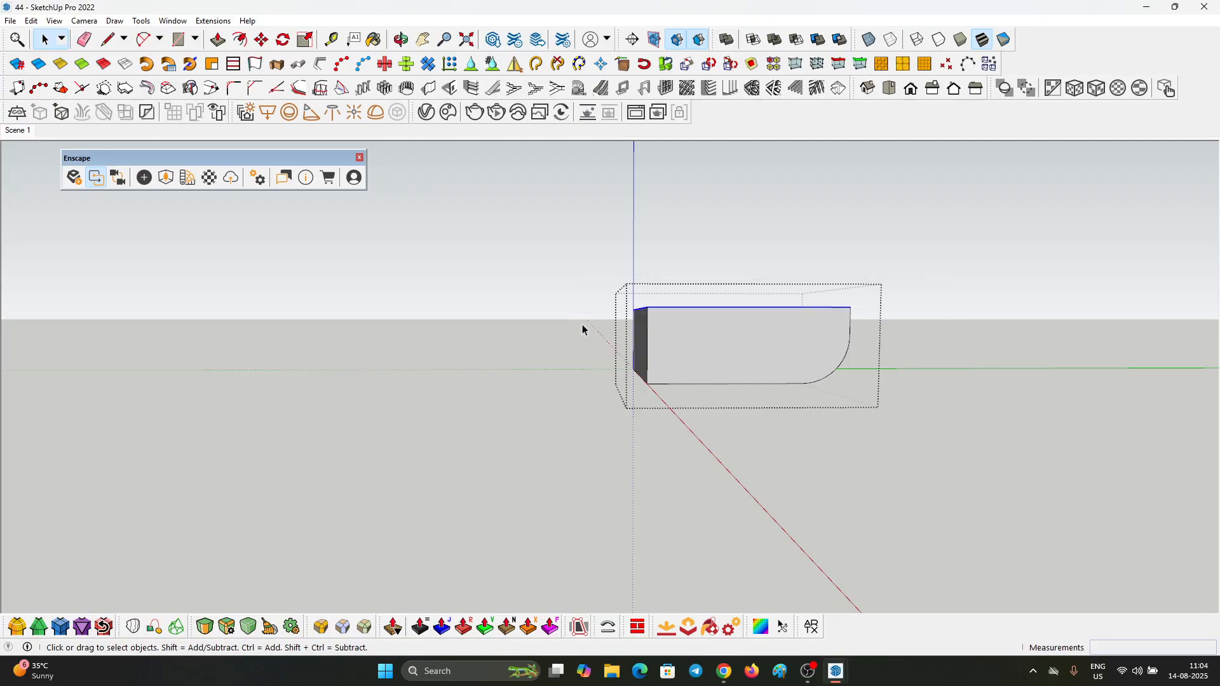
middle_click_drag(580, 330, 632, 363)
key("m")
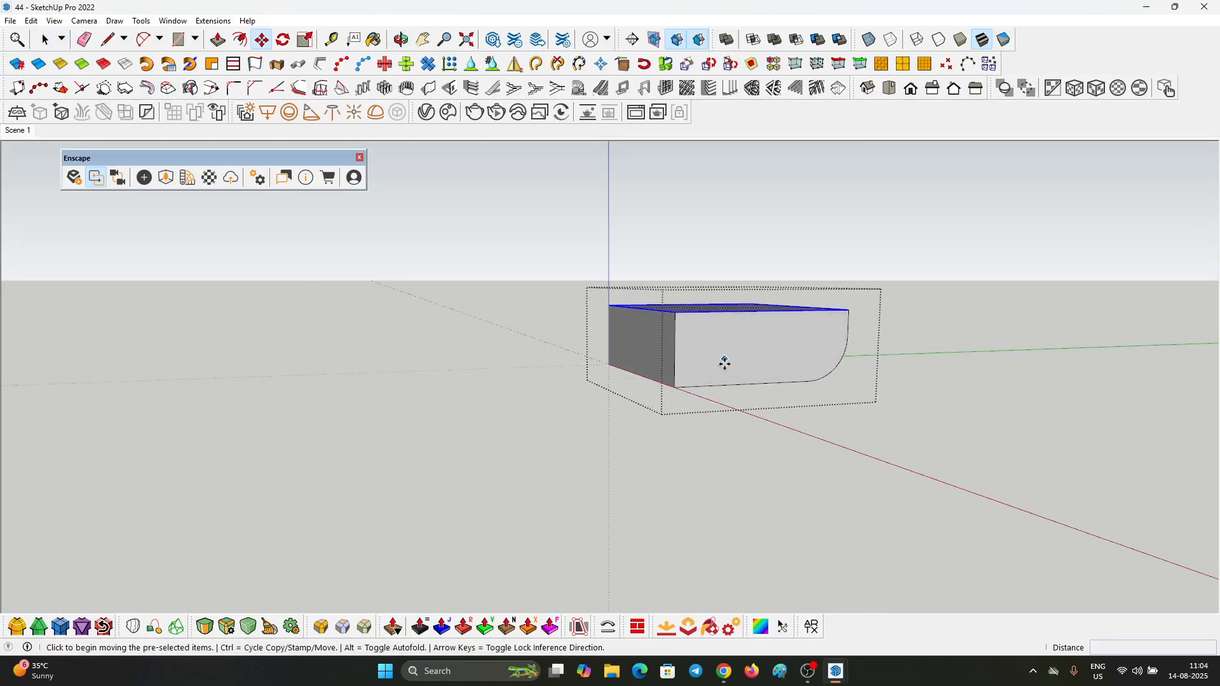
left_click(724, 360)
key("space")
scroll(661, 273, "up", 2)
left_click(567, 240)
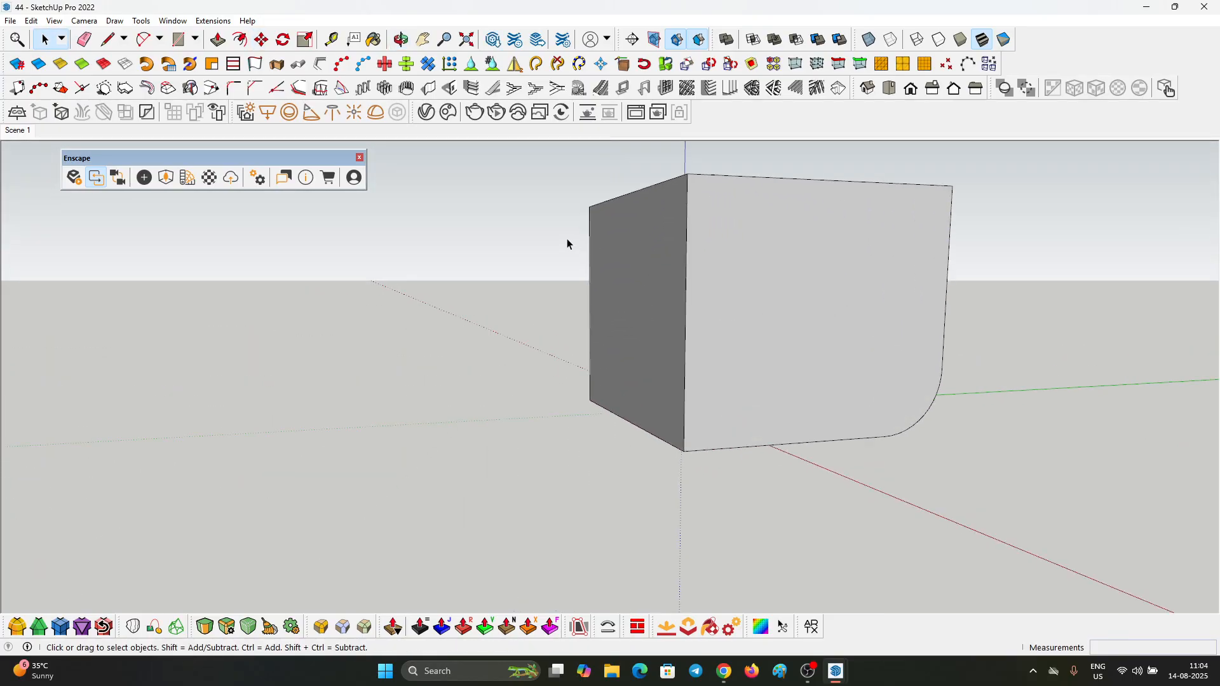
Step: Switch to the Enscape render window and minimize the Visual Settings dialog
scroll(567, 240, "up", 2)
middle_click_drag(318, 235, 850, 520)
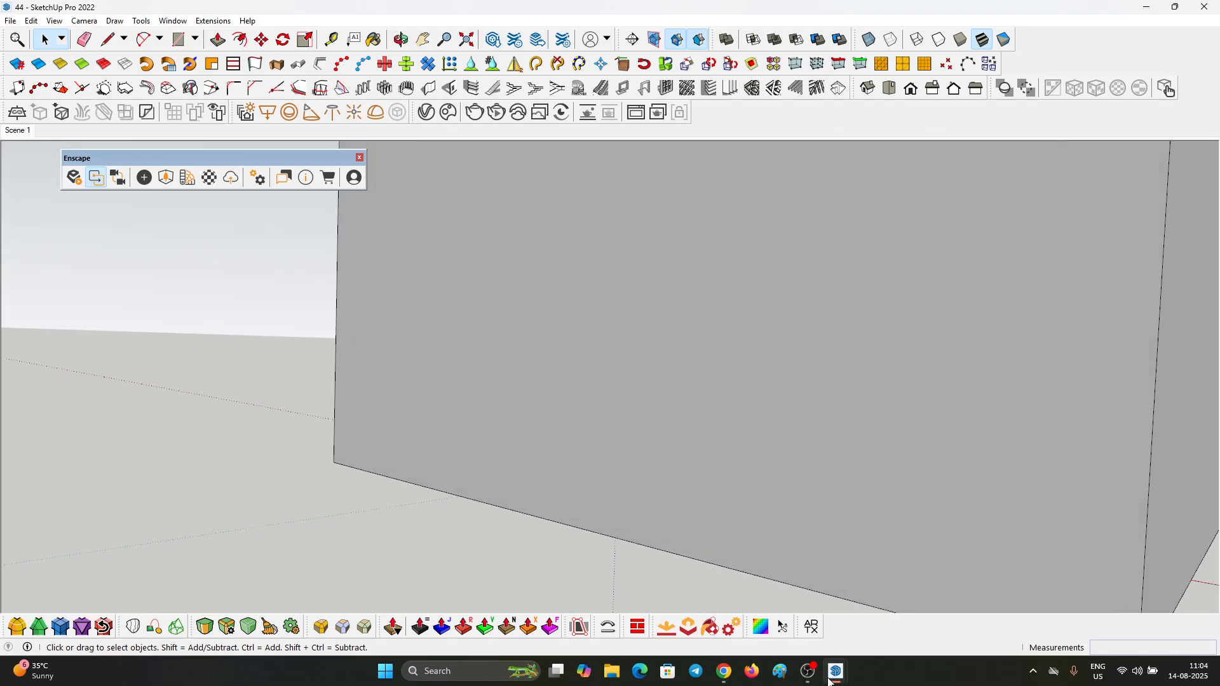
left_click(835, 670)
left_click(981, 609)
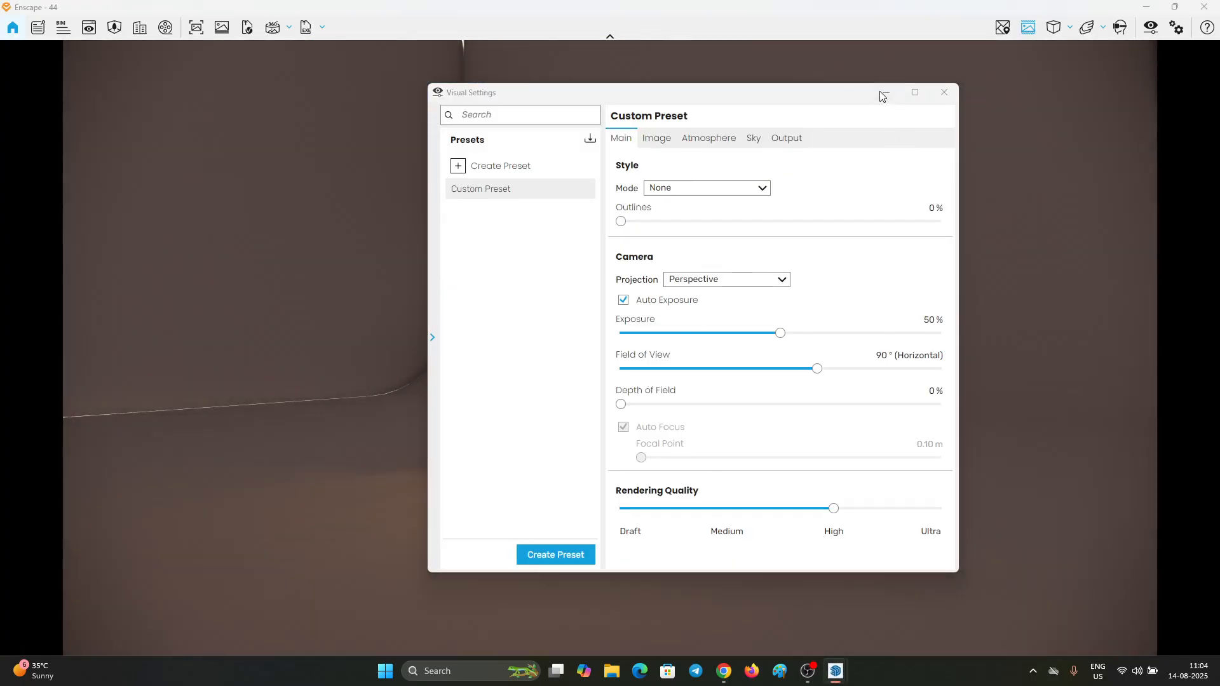
left_click(882, 96)
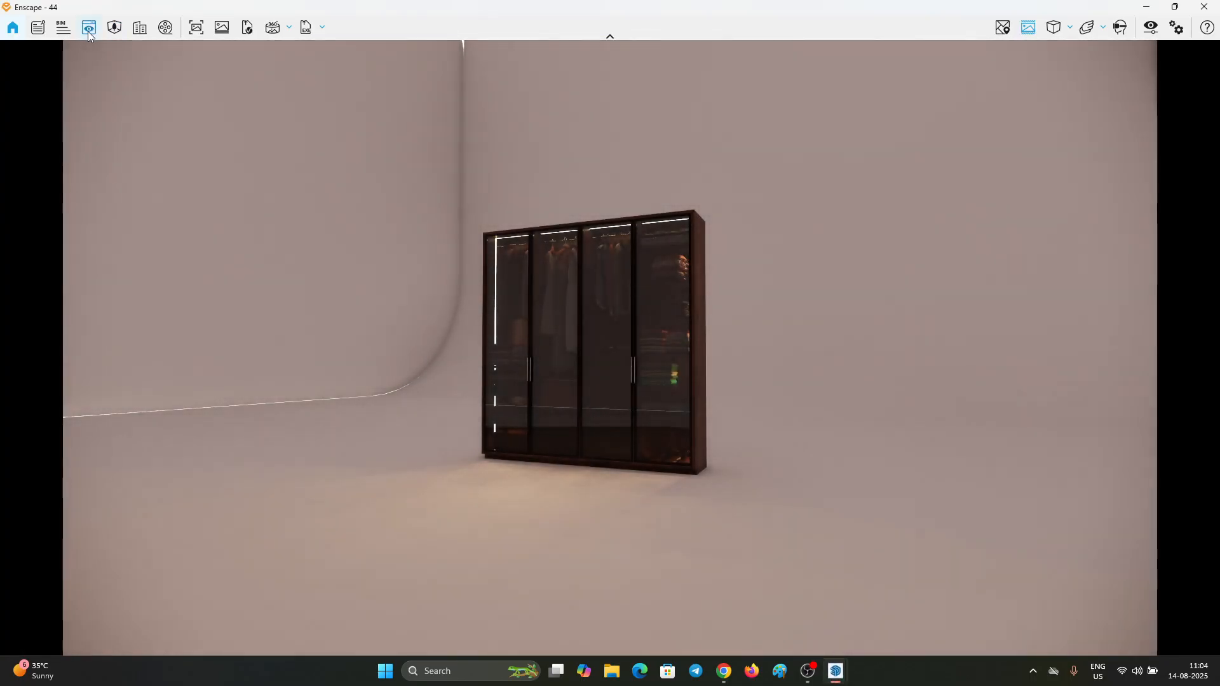
Step: Open Scene 1 for editing in View Management and frame the wardrobe at an angle in two-point projection
left_click(88, 29)
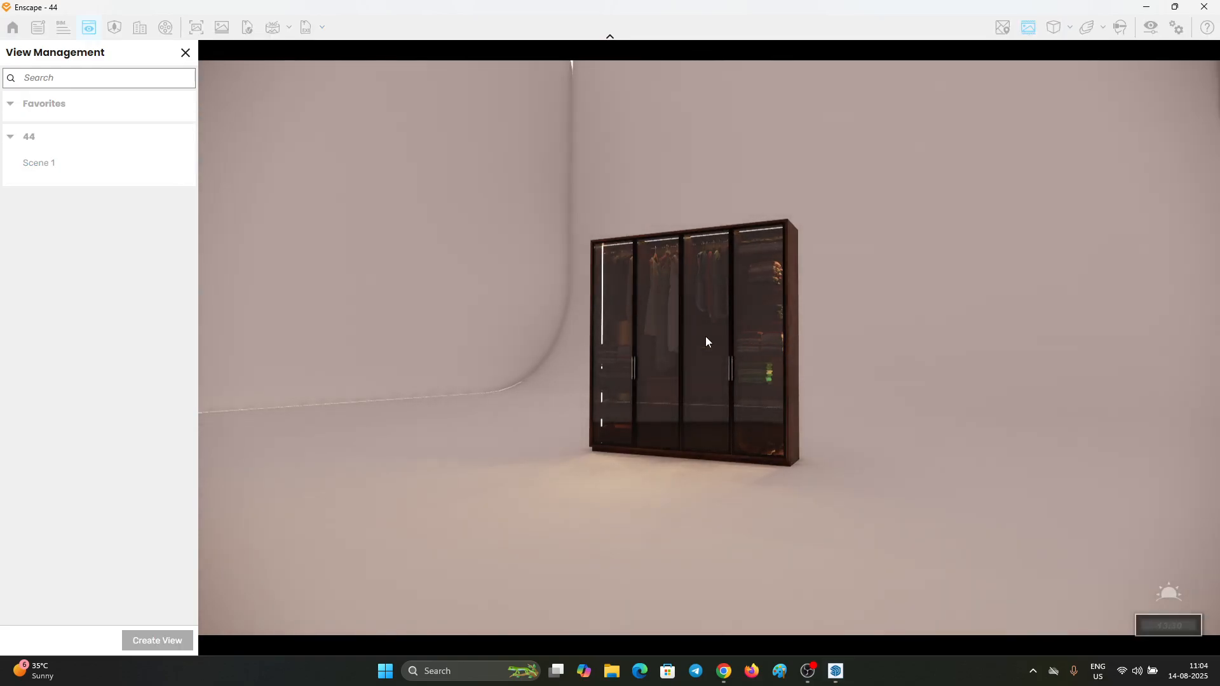
scroll(693, 329, "up", 5)
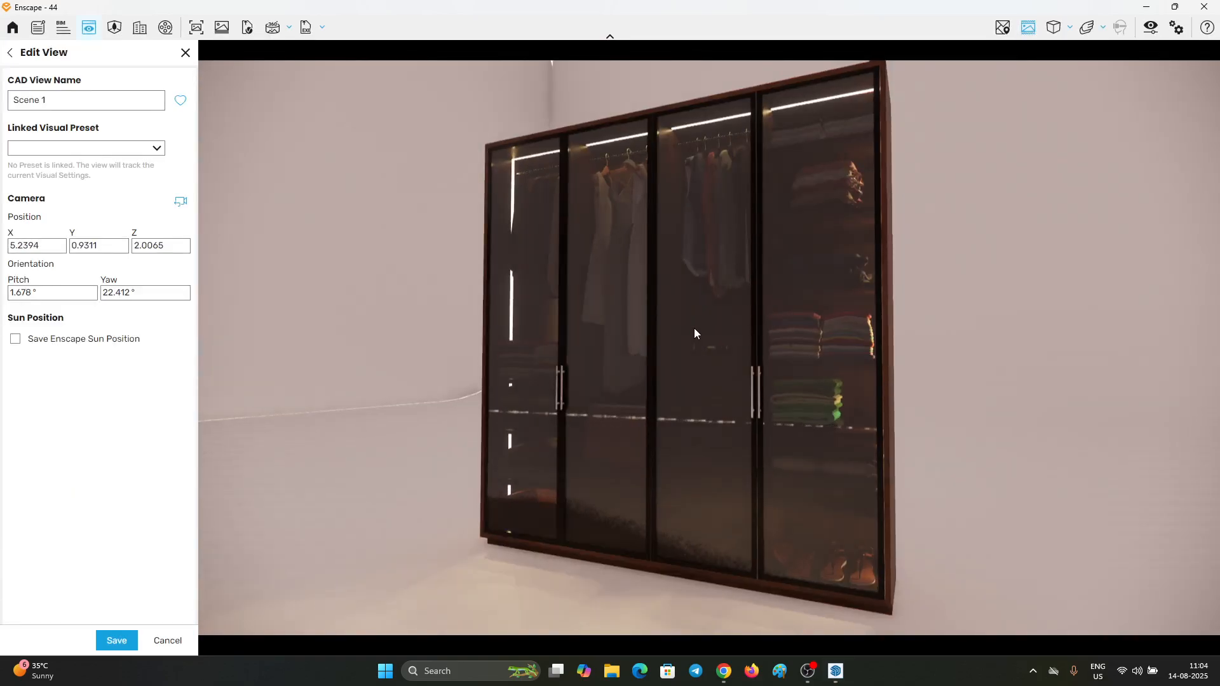
scroll(694, 329, "down", 3)
right_click_drag(693, 329, 668, 341)
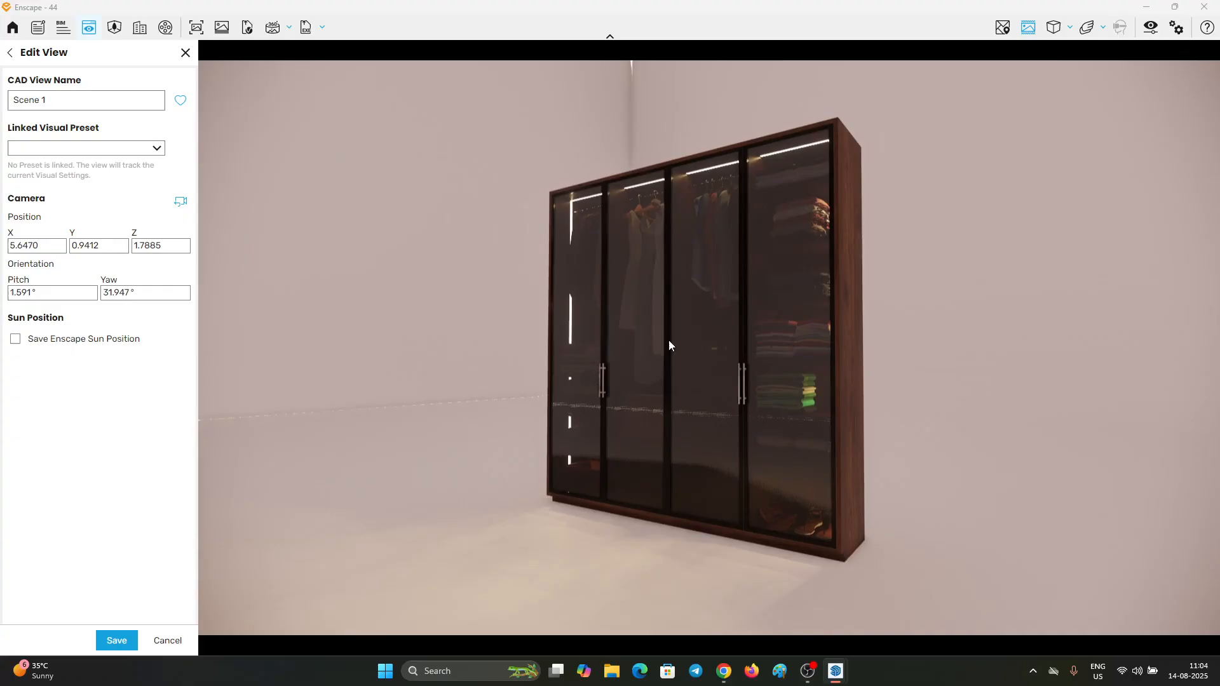
left_click(1053, 28)
left_click(1084, 74)
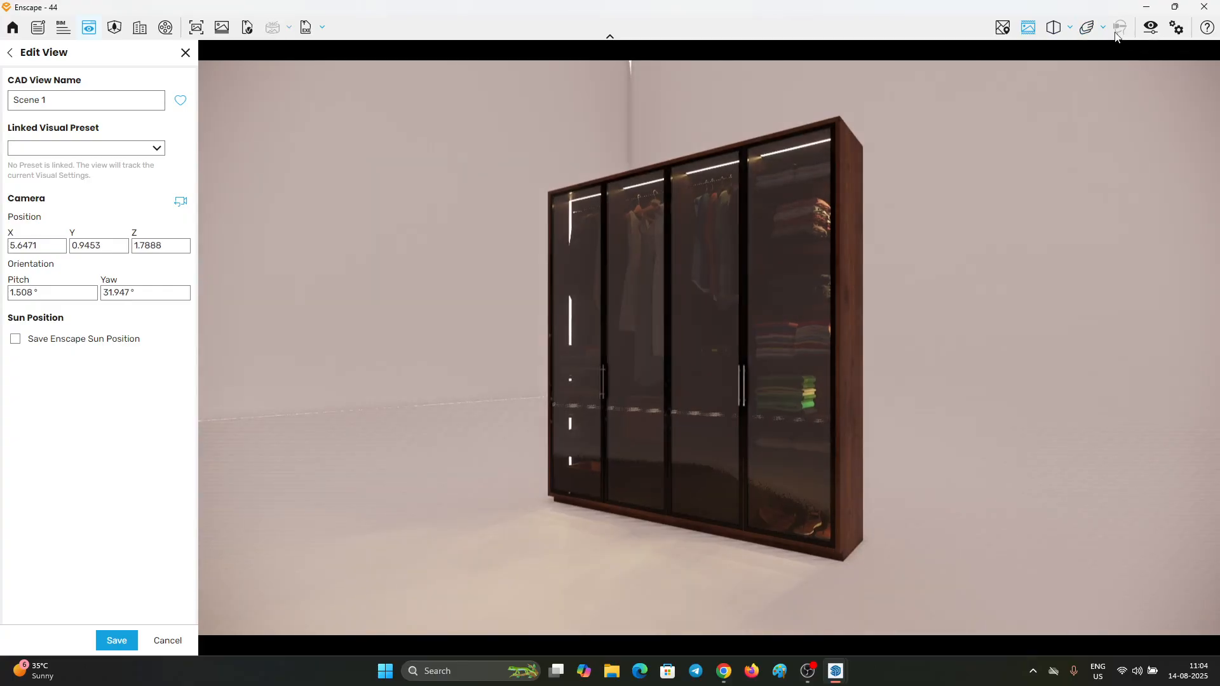
Step: Turn off Auto Exposure in the Visual Settings and set the exposure to 33%
left_click(1150, 28)
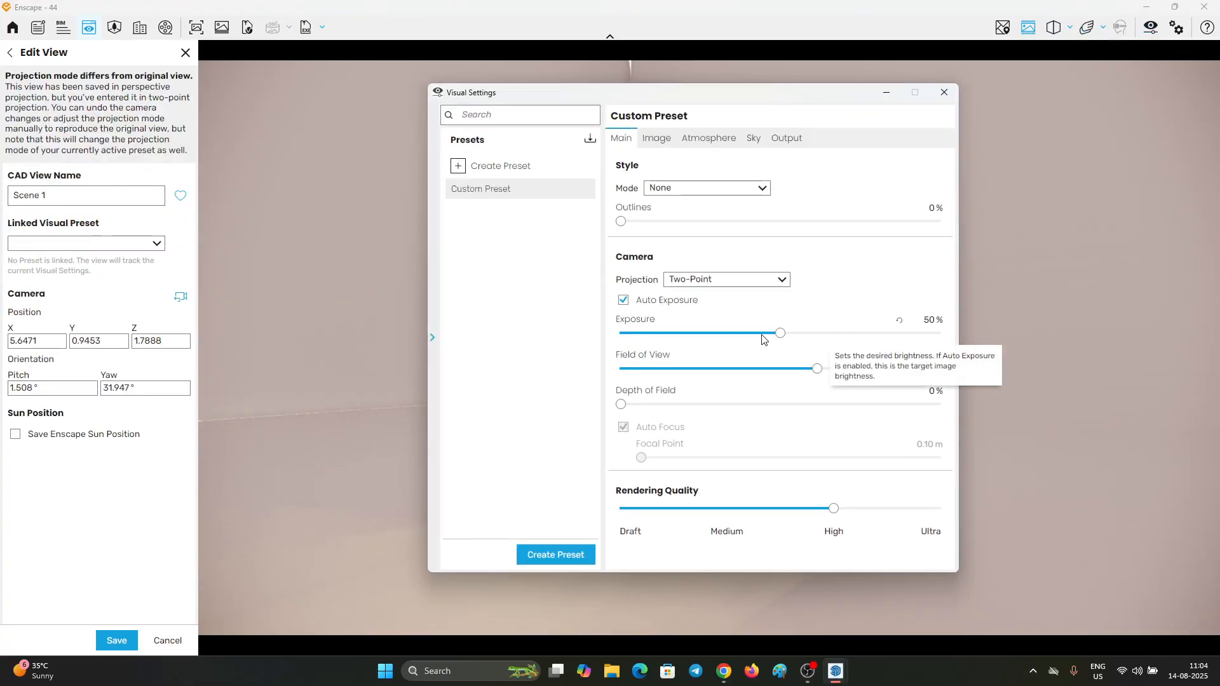
left_click(658, 303)
left_click(747, 332)
left_click_drag(748, 334, 727, 334)
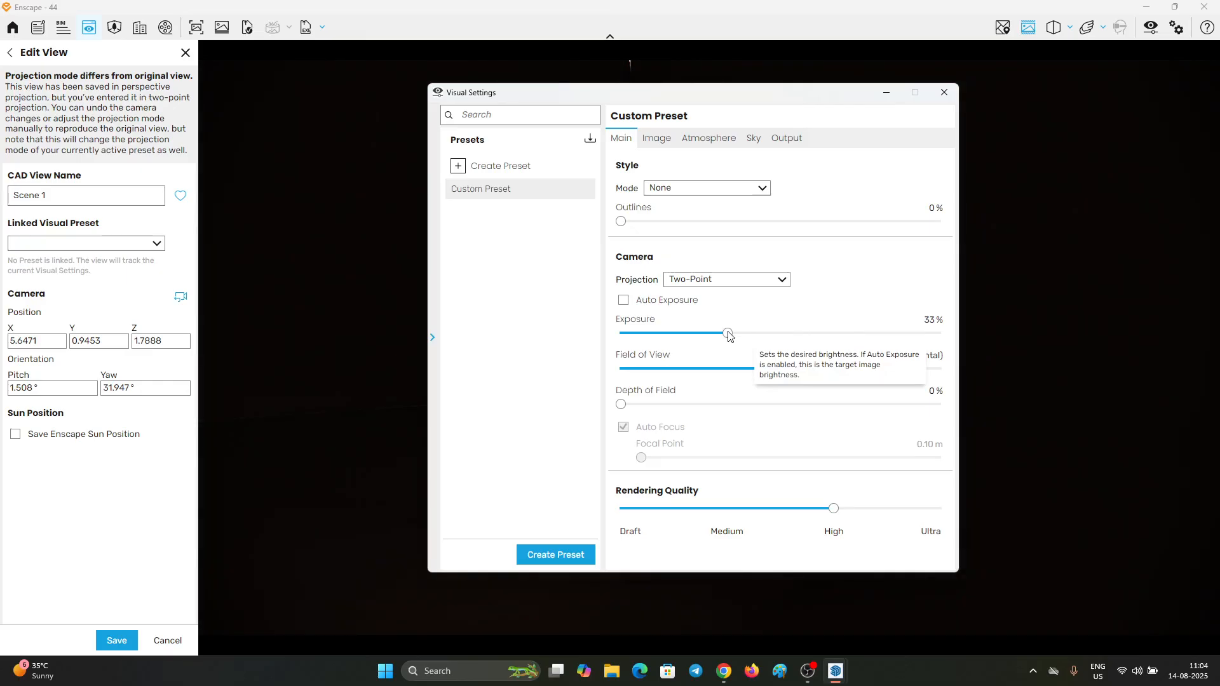
Step: Set the rendering quality to Ultra and the horizontal field of view to 55°, keeping the Two-Point projection
left_click_drag(818, 368, 746, 380)
left_click(934, 508)
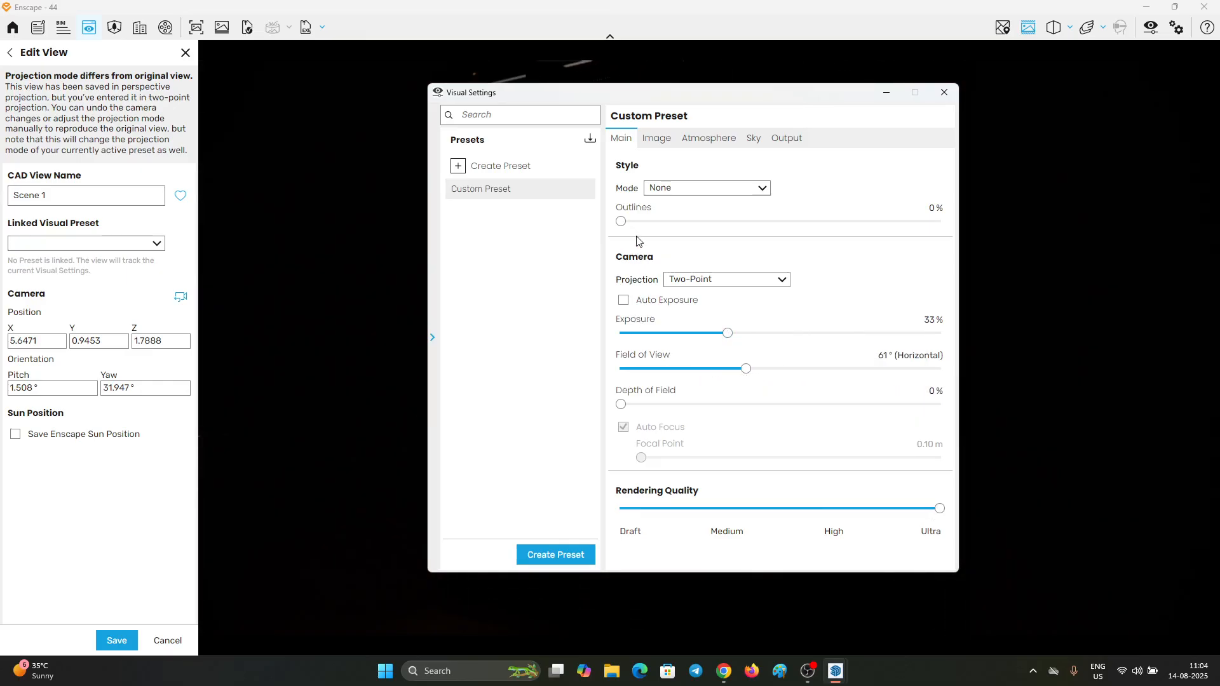
left_click(718, 282)
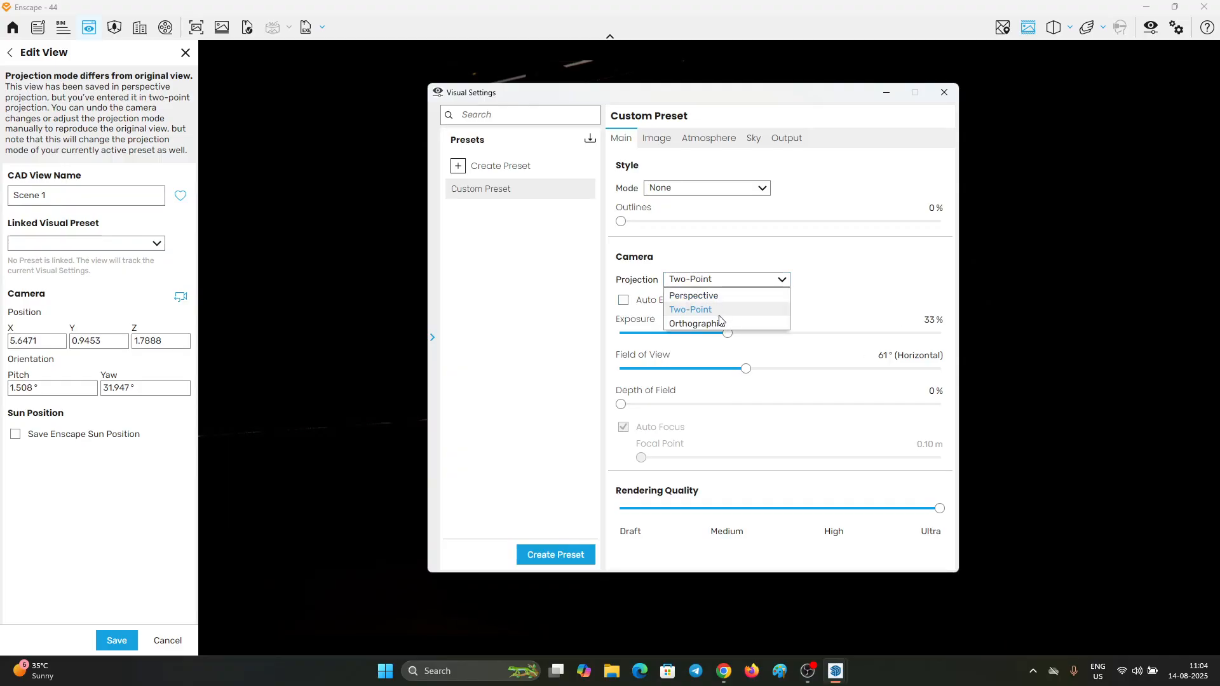
left_click(714, 311)
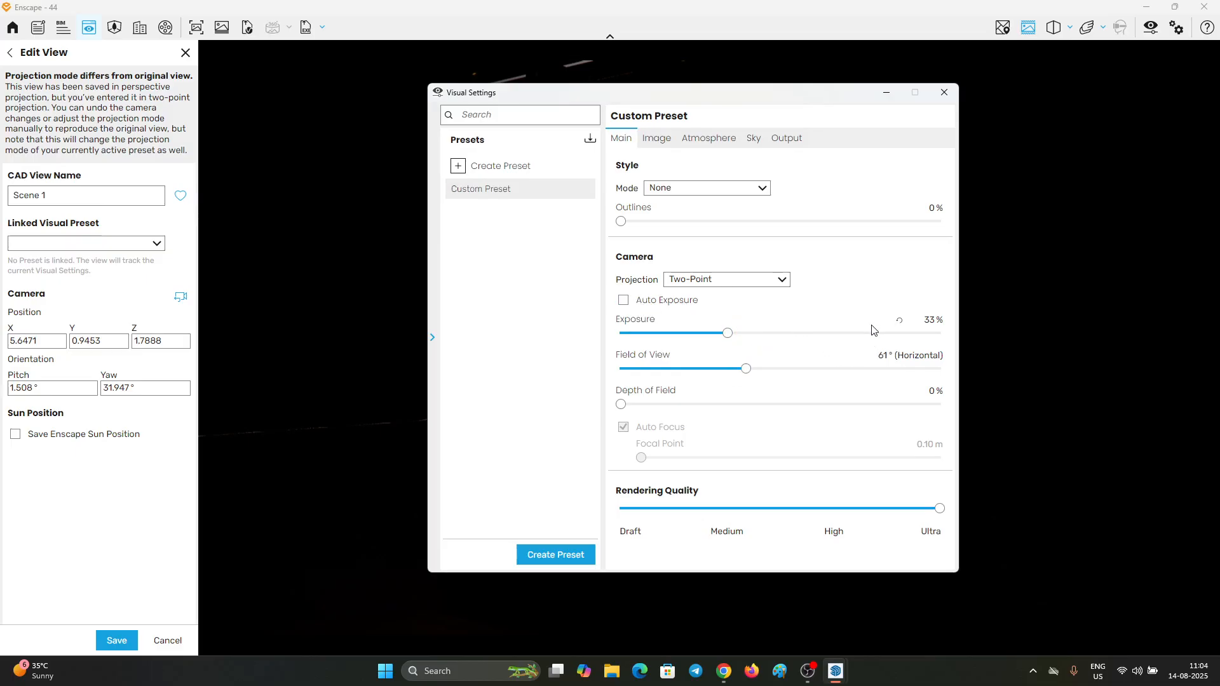
left_click(731, 368)
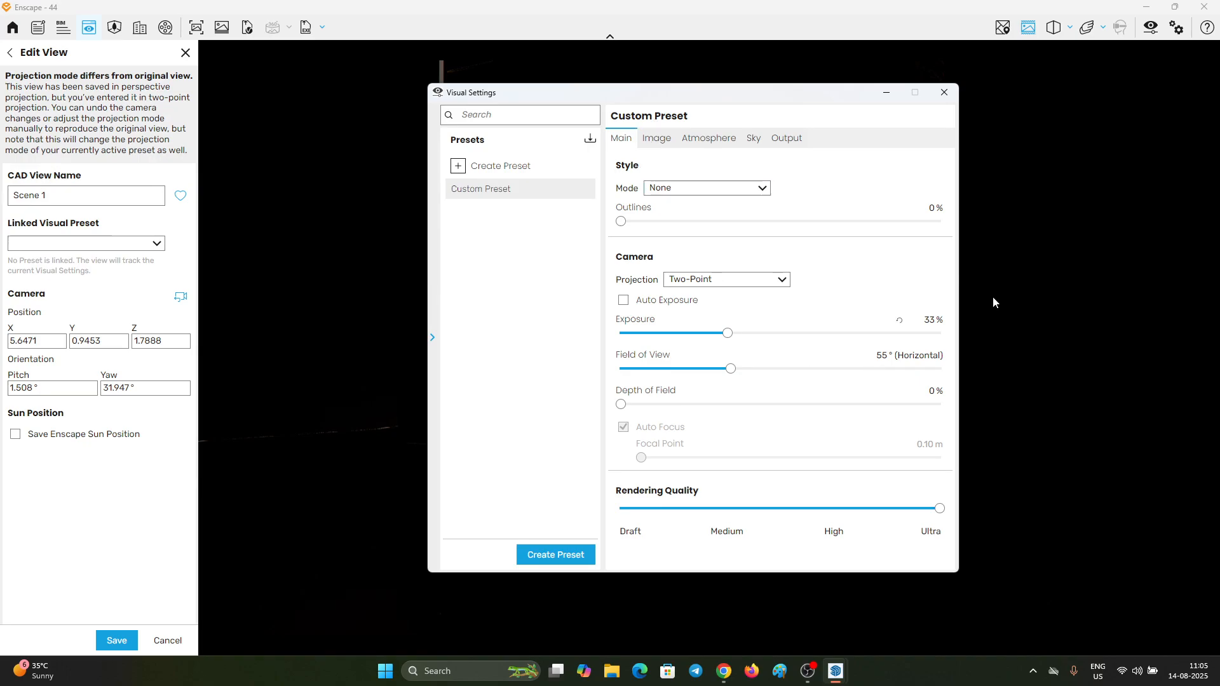
Step: Set the image effects to 0% motion blur, 8% lens flare, 6% bloom, 0% vignette and 0% chromatic aberration
left_click(658, 140)
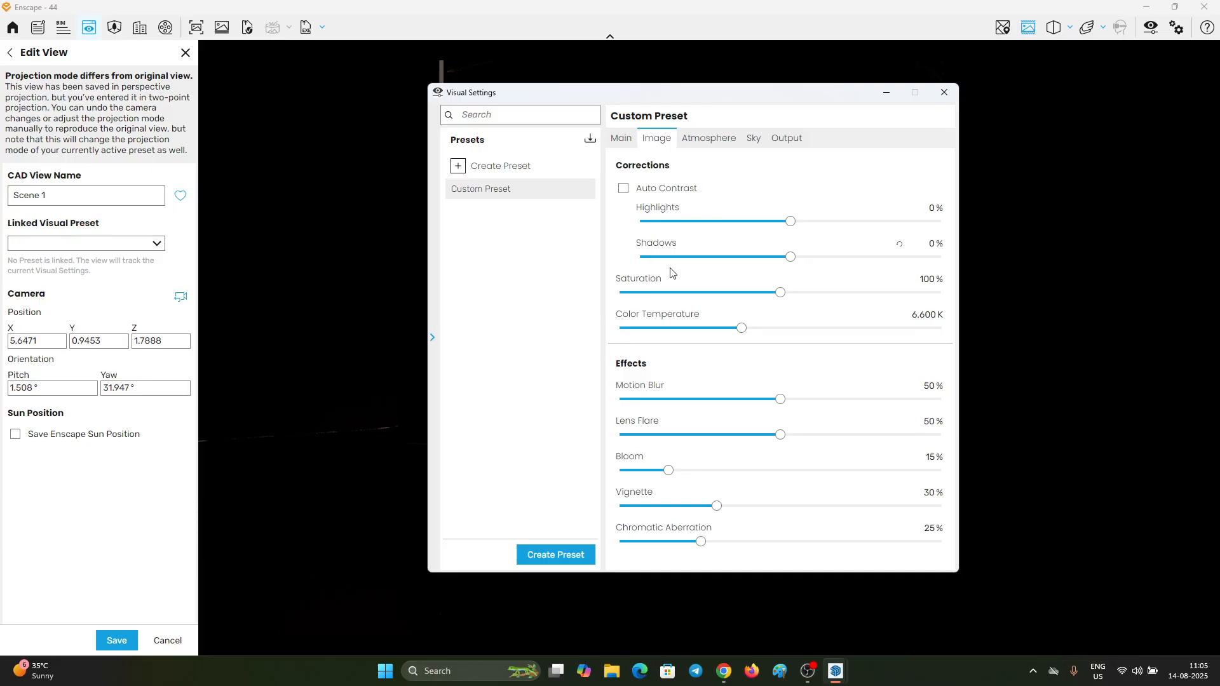
left_click_drag(645, 405, 527, 404)
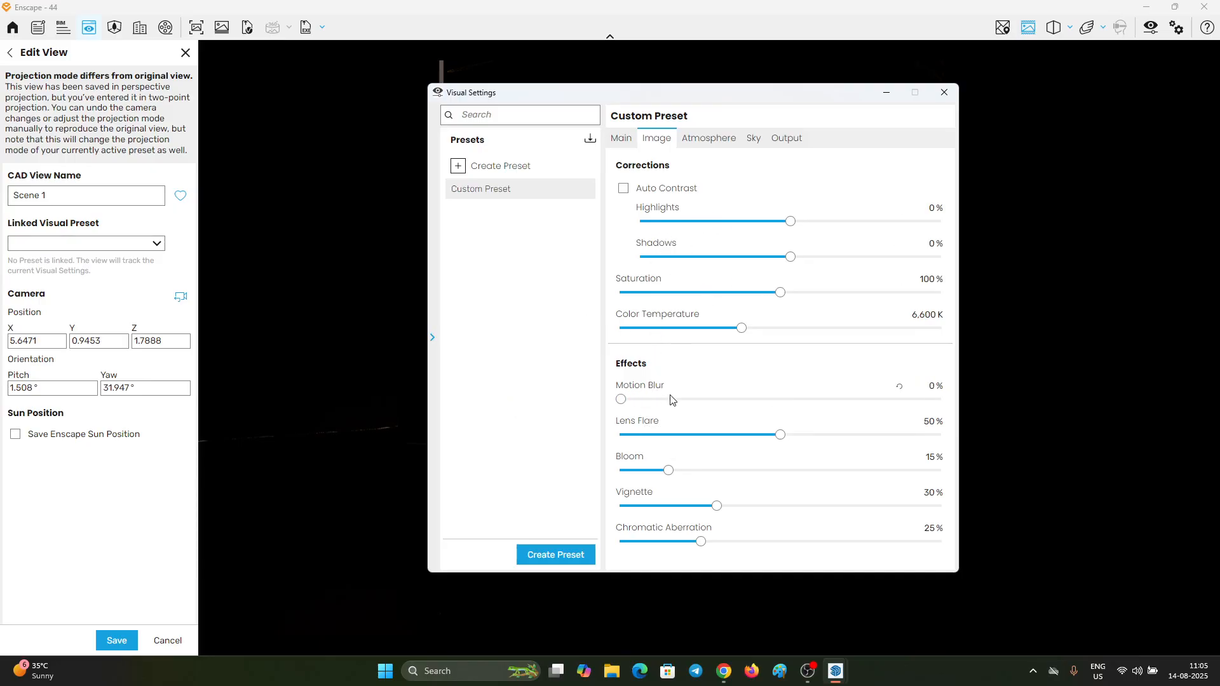
left_click(672, 435)
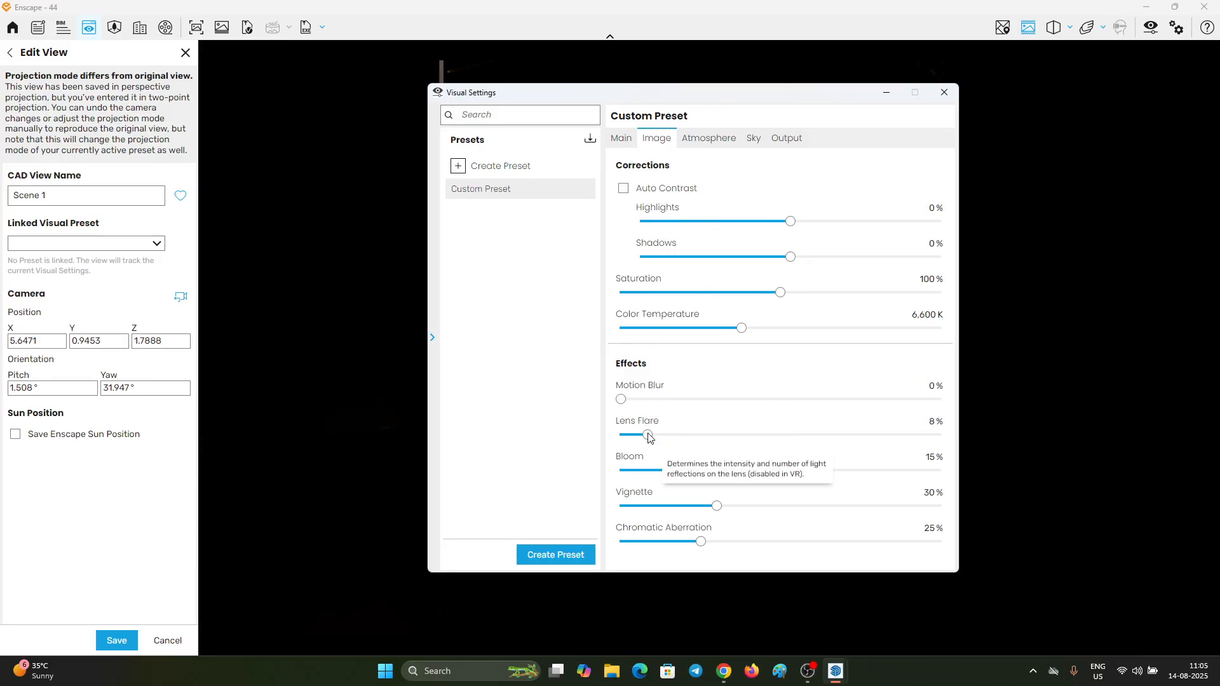
left_click(648, 470)
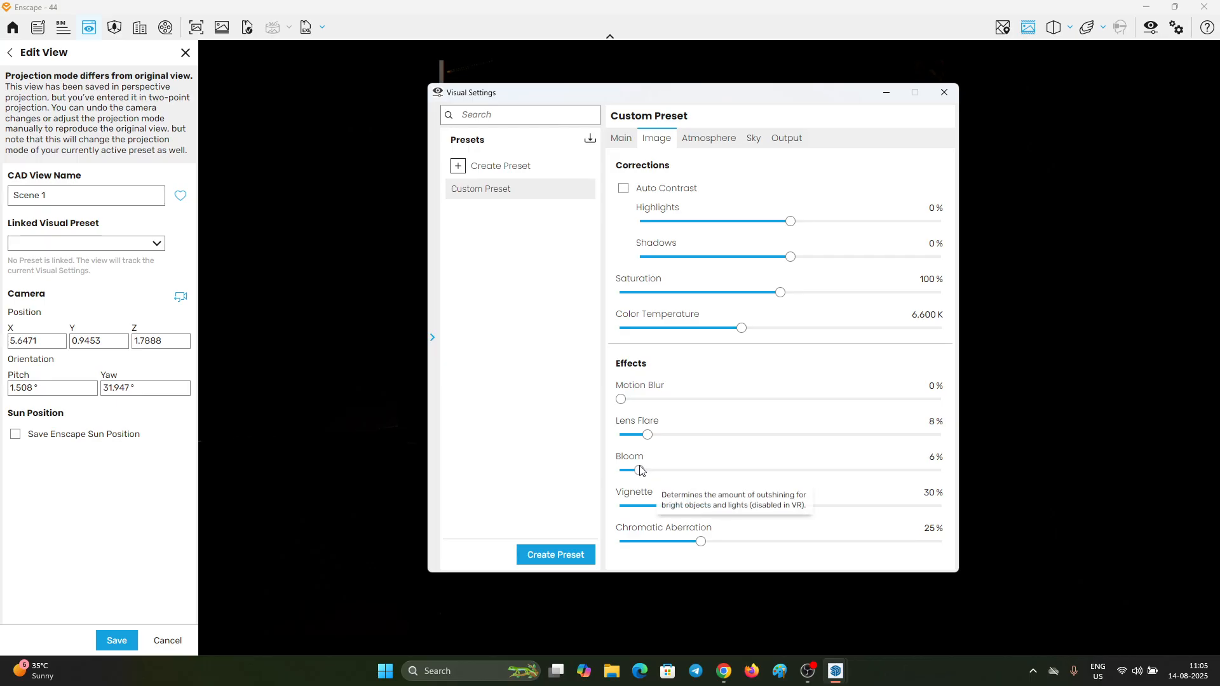
left_click_drag(648, 506, 493, 499)
left_click_drag(594, 548, 594, 546)
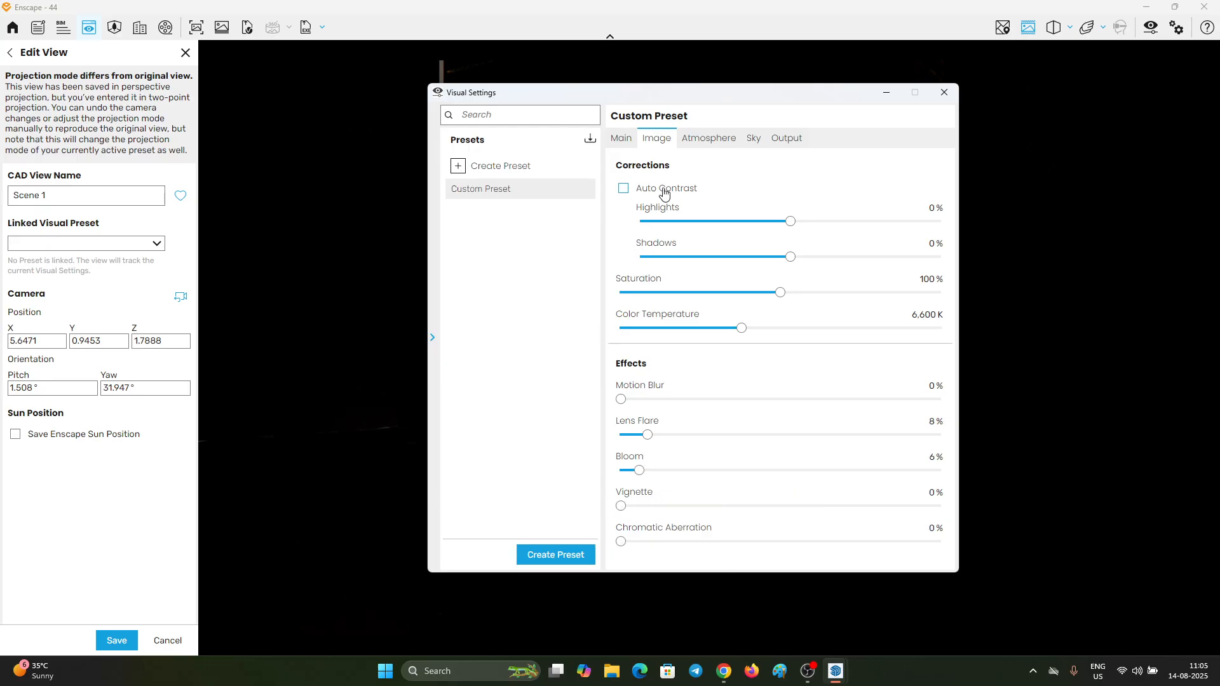
Step: Set fog and night sky brightness to 0%, sun brightness to 38%, shadow sharpness to 5%, ambient brightness to 100% and wind intensity to 0%
left_click(706, 140)
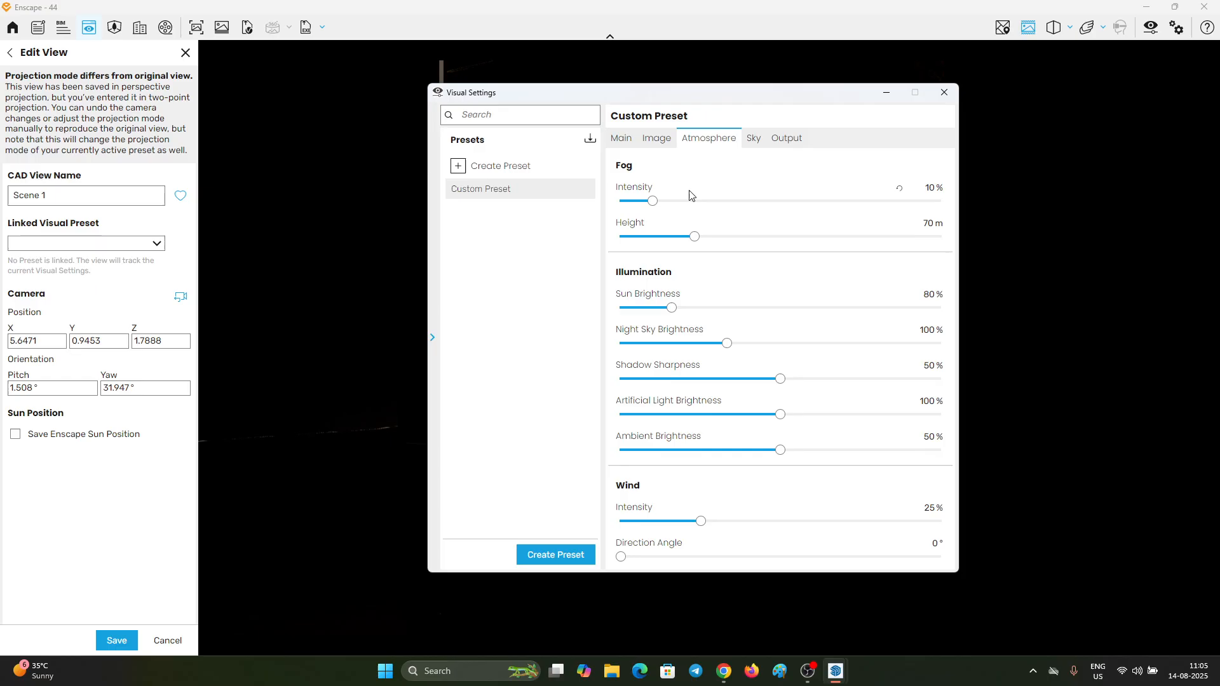
left_click_drag(640, 208, 501, 226)
left_click(642, 308)
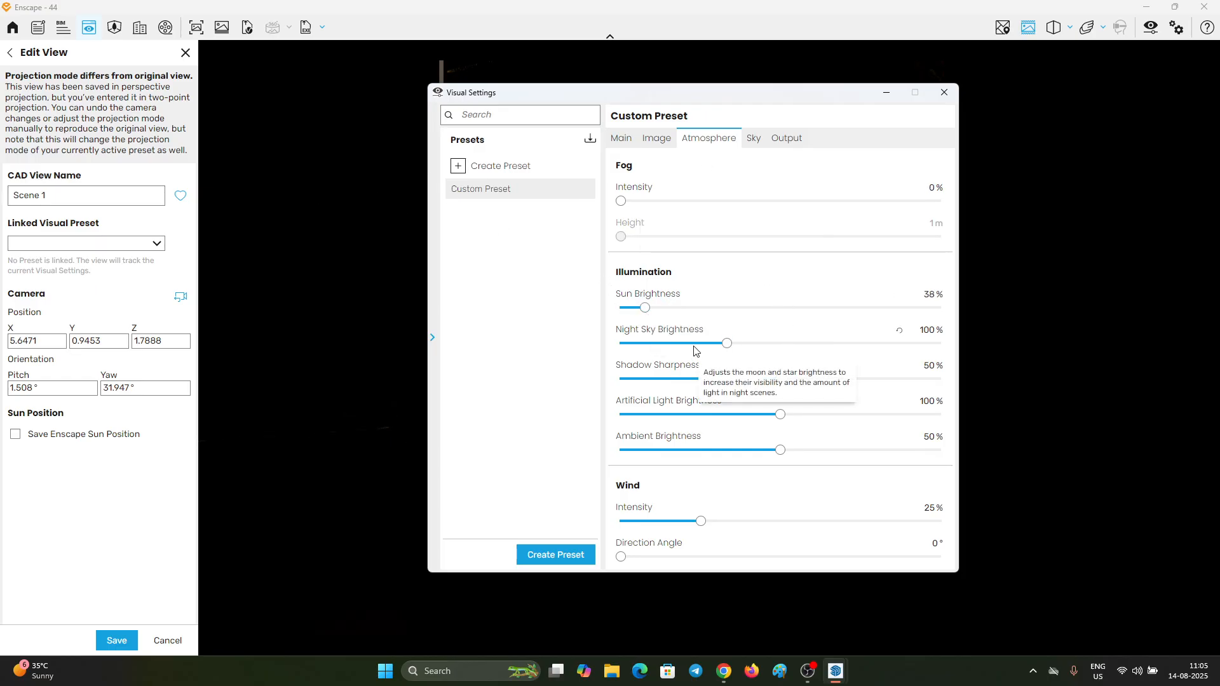
left_click_drag(687, 345, 220, 354)
left_click(652, 380)
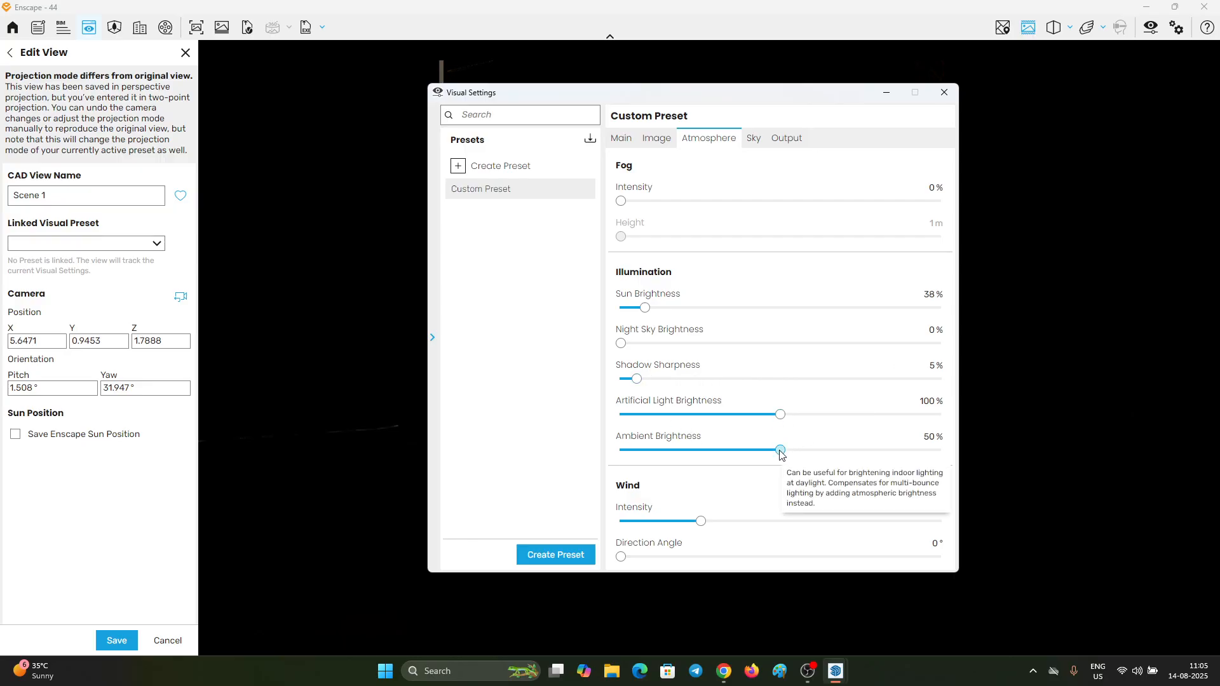
left_click_drag(780, 450, 987, 427)
left_click_drag(747, 528, 307, 477)
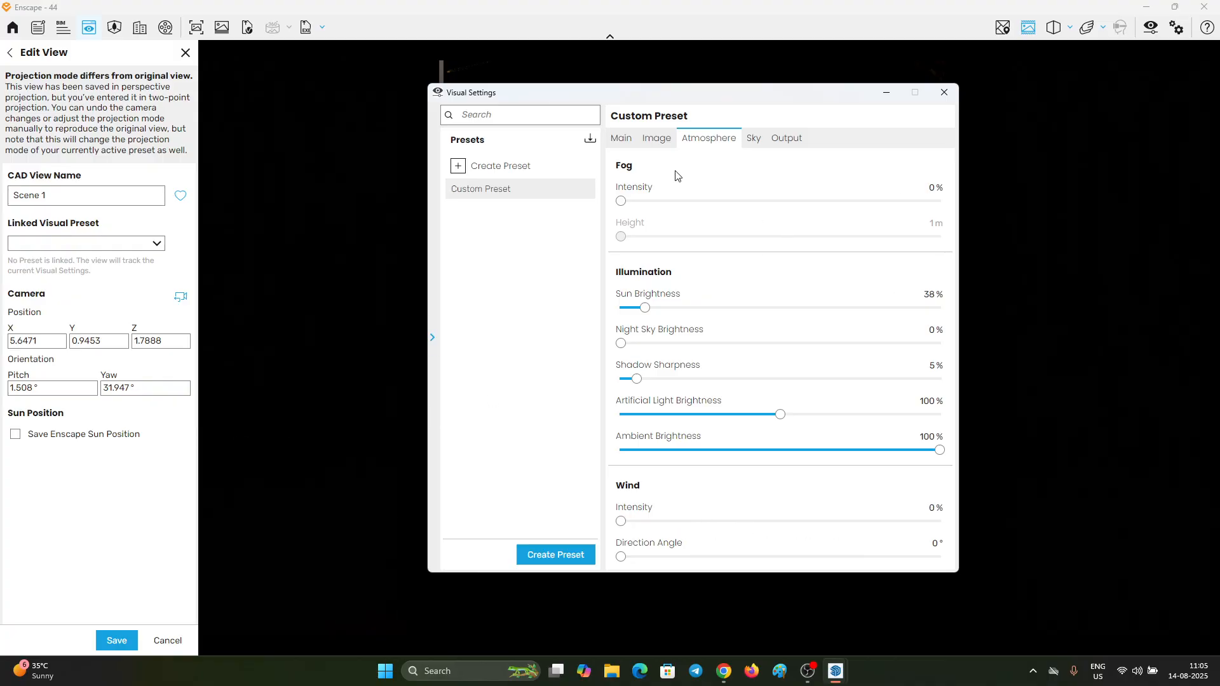
Step: Set a custom output resolution of 3000 x 2000 and minimize the Visual Settings dialog
left_click(756, 139)
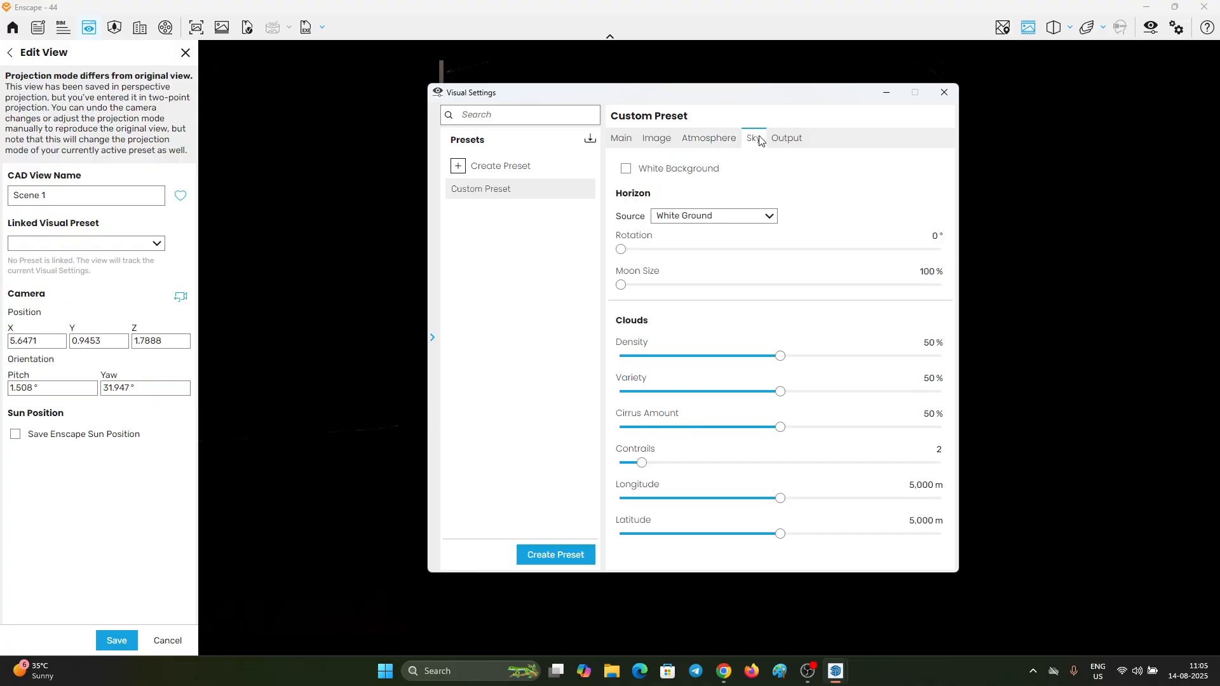
left_click(792, 144)
left_click(727, 191)
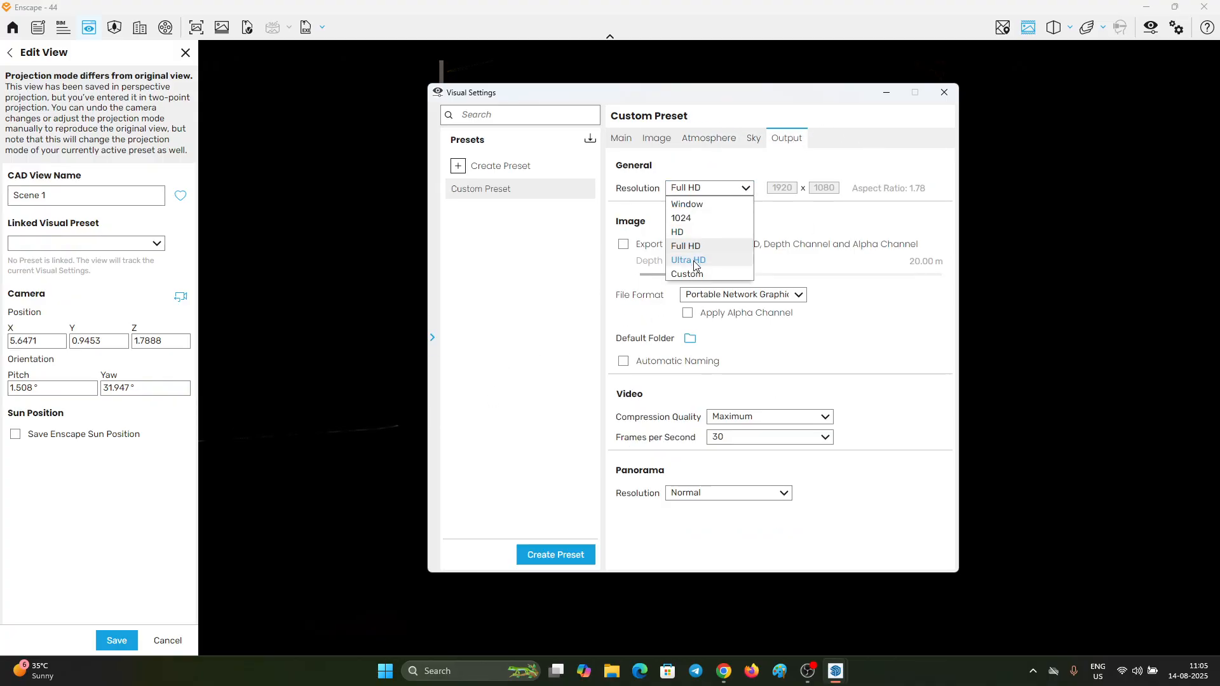
left_click(706, 274)
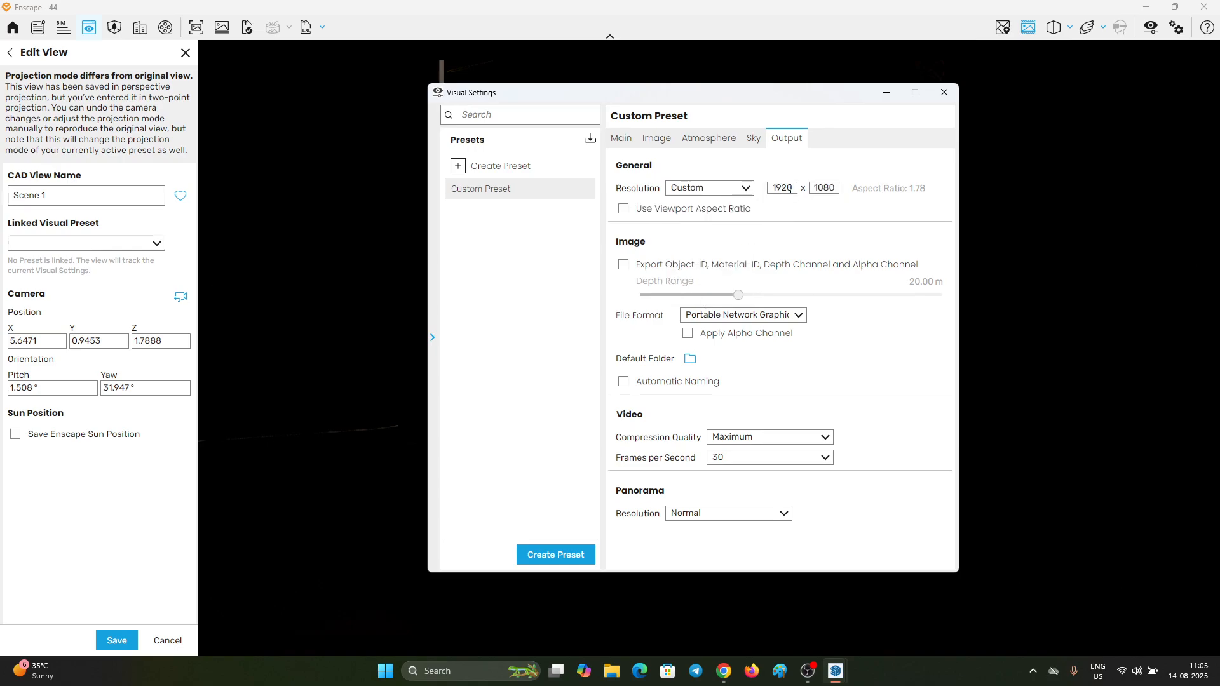
type("3000")
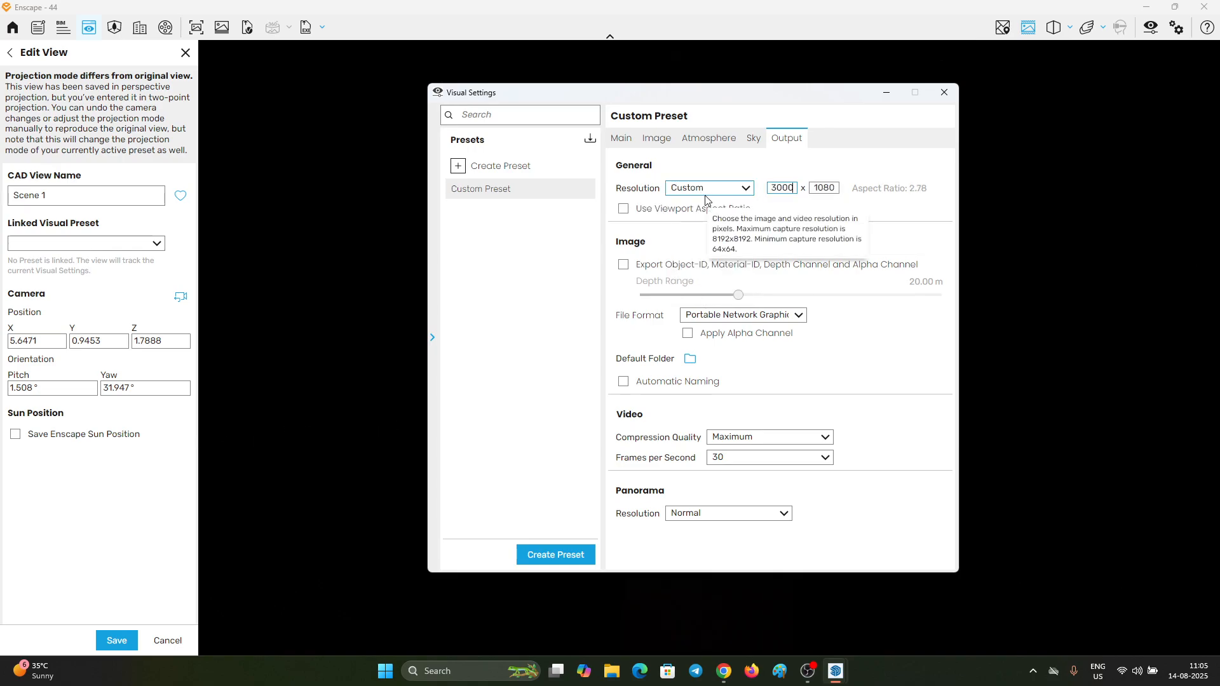
key("Tab")
type("200")
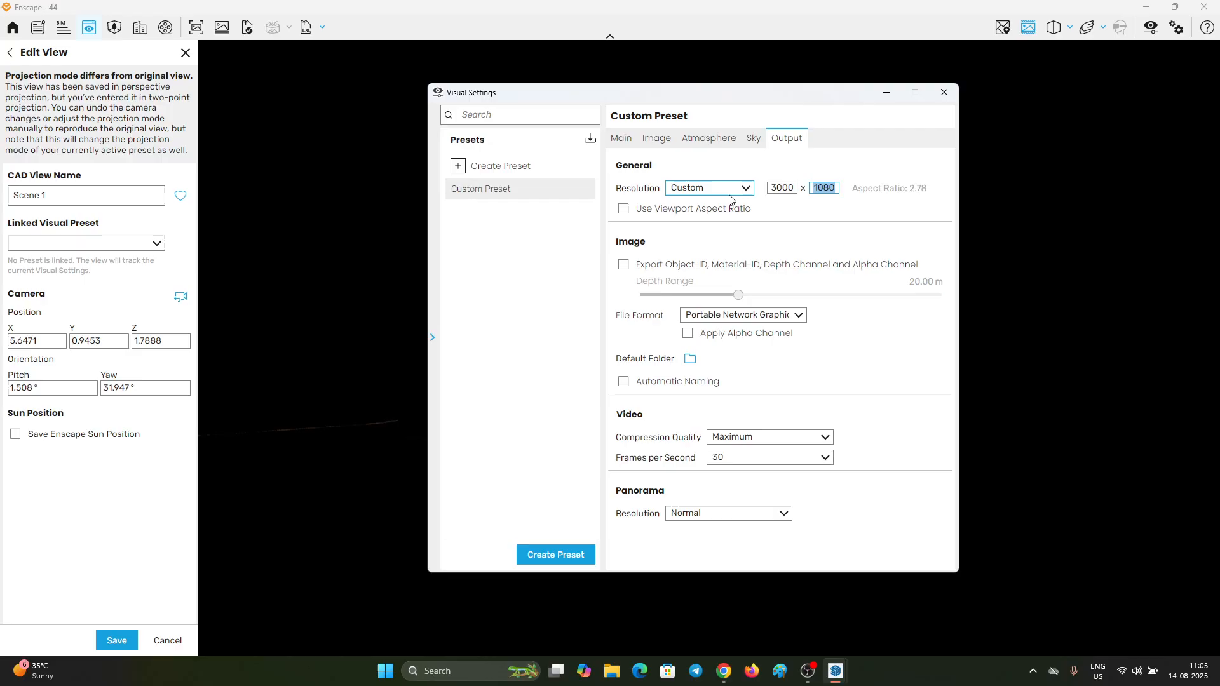
type("0")
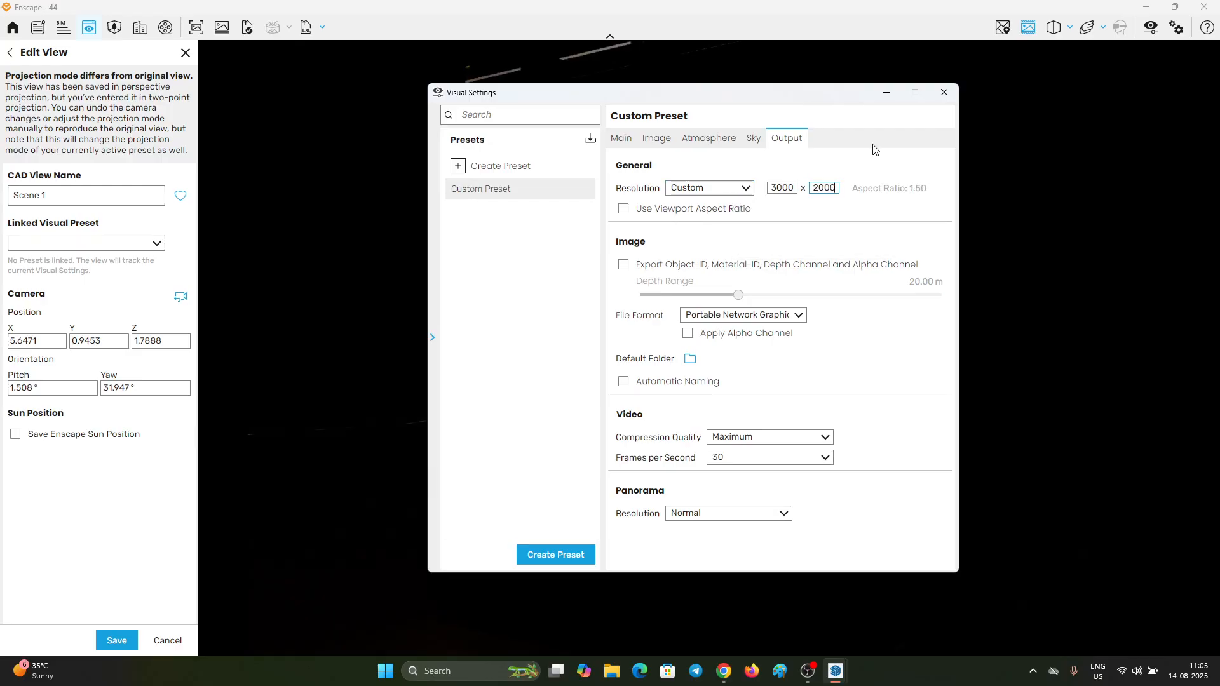
left_click(886, 93)
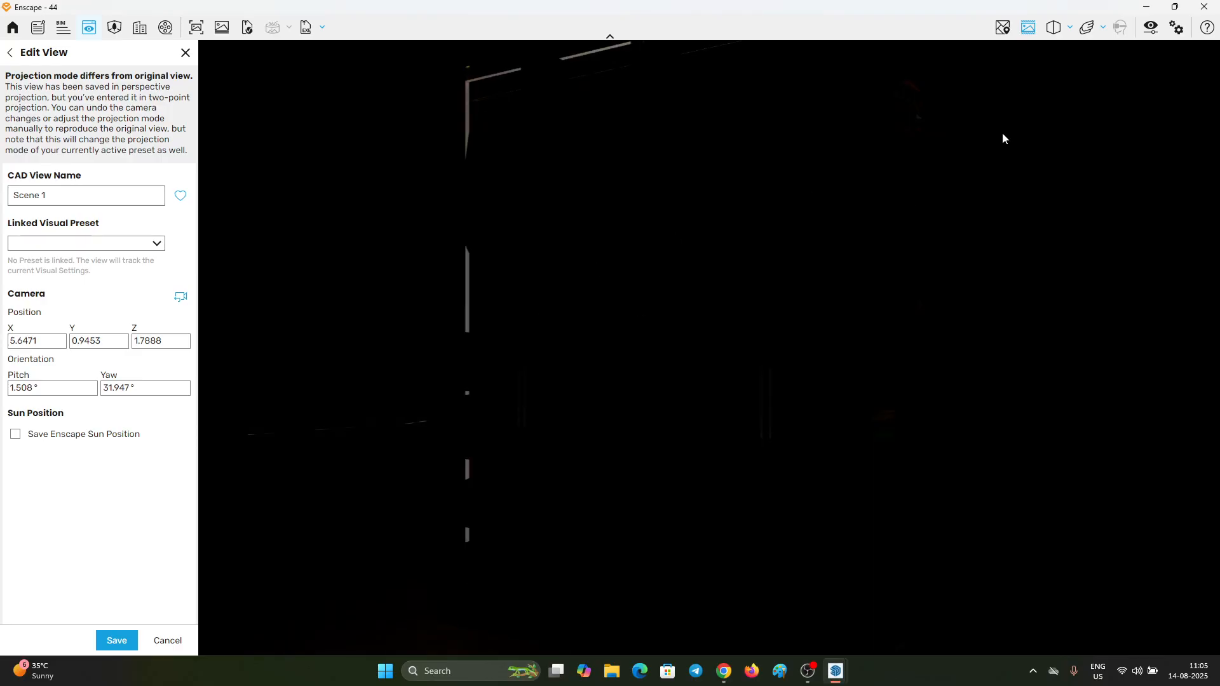
Step: Uncover the SketchUp model, open the rectangular light near the blue axis in Enscape Objects, and raise its luminous power to about 56,000 lm
mouse_move(763, 8)
left_mouse_down()
mouse_move(321, 61)
mouse_move(326, 43)
mouse_move(491, 189)
mouse_move(622, 405)
mouse_move(586, 468)
left_mouse_up()
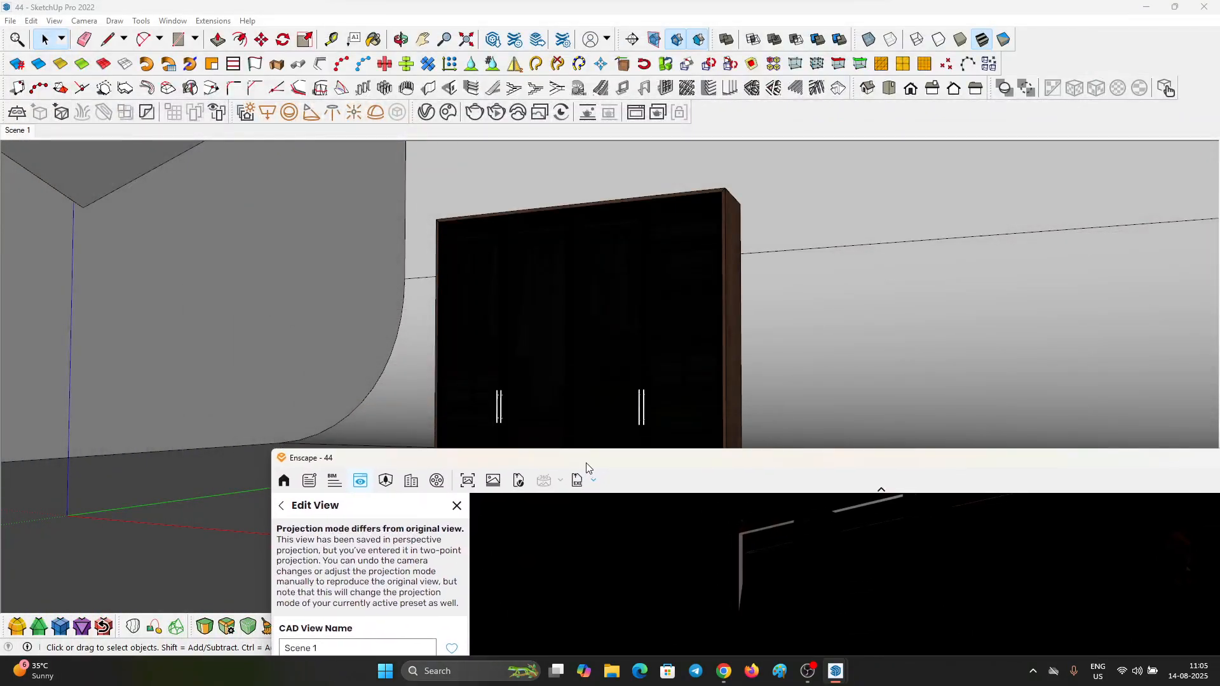
left_click(123, 189)
left_click_drag(159, 156, 153, 208)
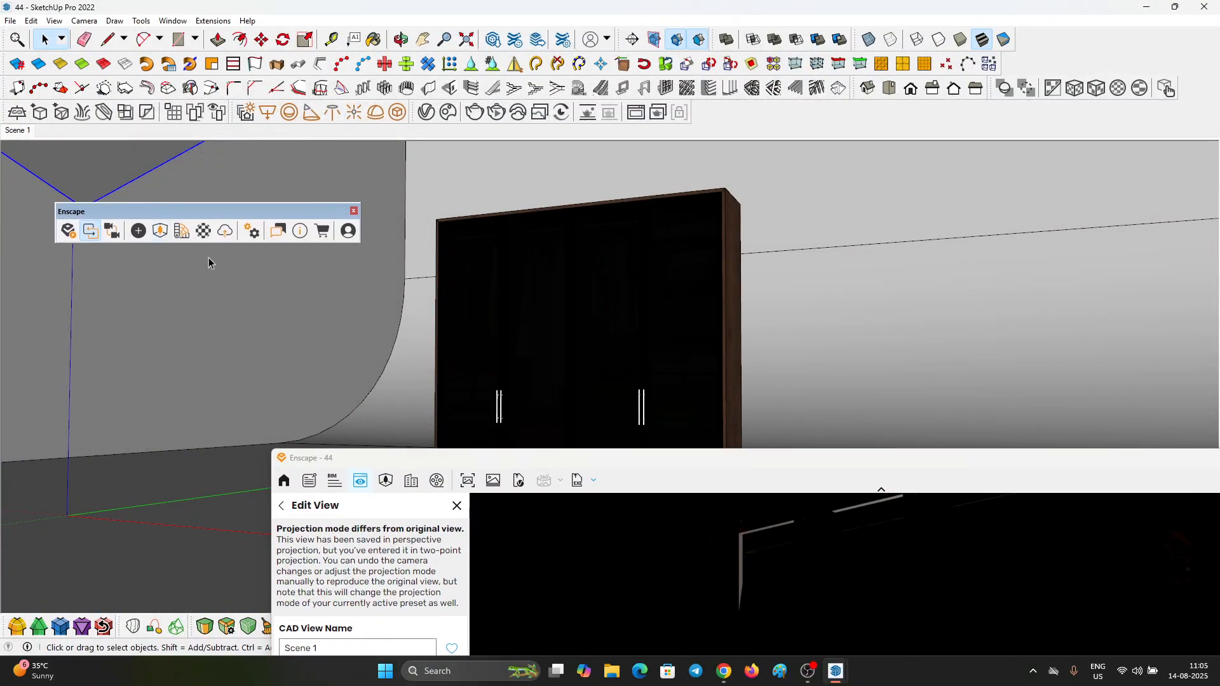
left_click(139, 230)
left_click_drag(331, 146, 218, 117)
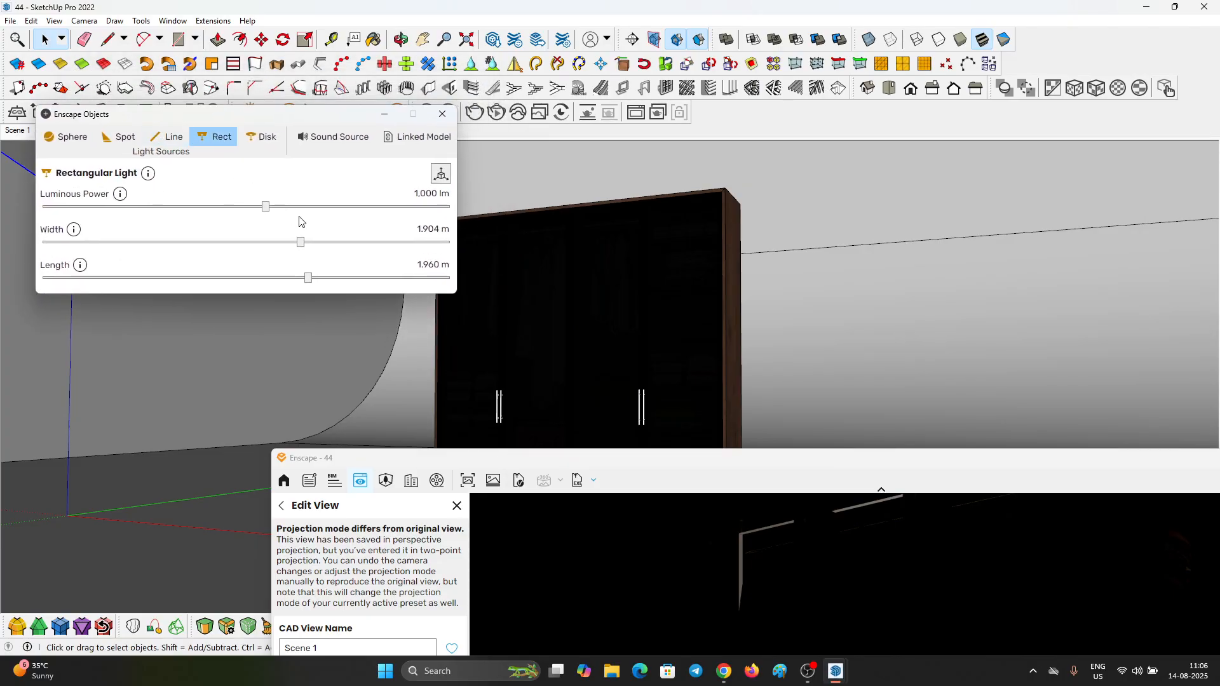
left_click_drag(303, 206, 392, 206)
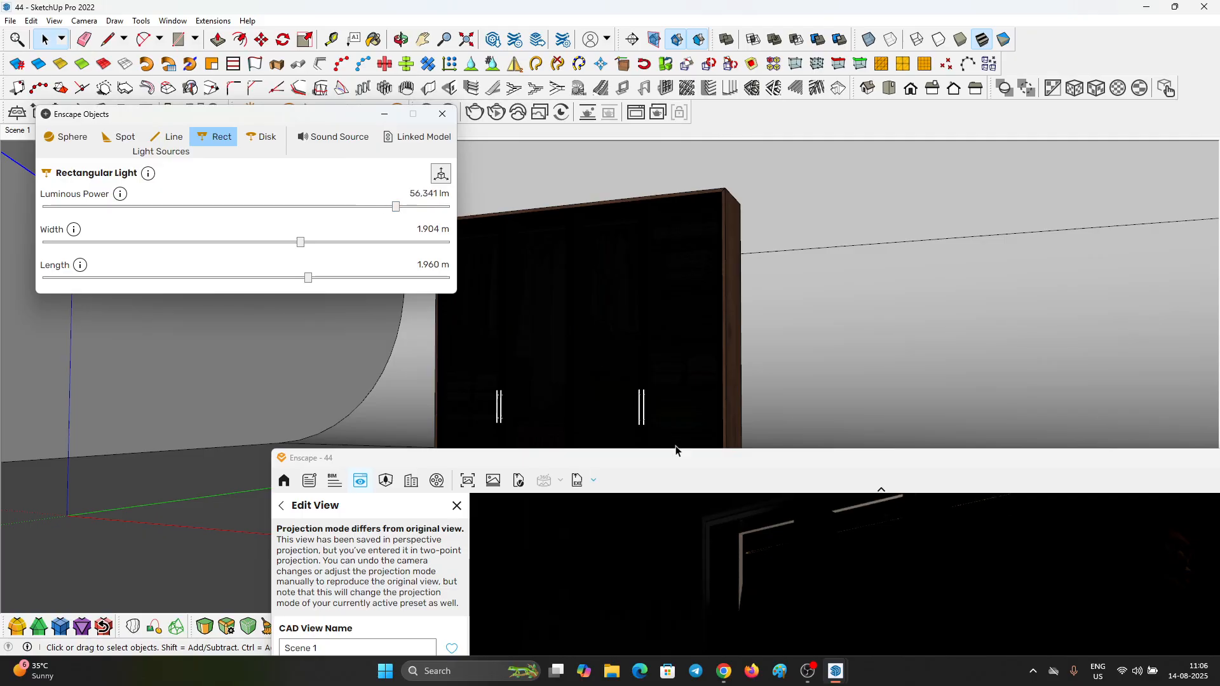
Step: Bring the wardrobe into sight in the render preview and set the rectangular light's luminous power to 300,000 lm
left_click_drag(674, 469, 757, 206)
scroll(845, 329, "down", 5)
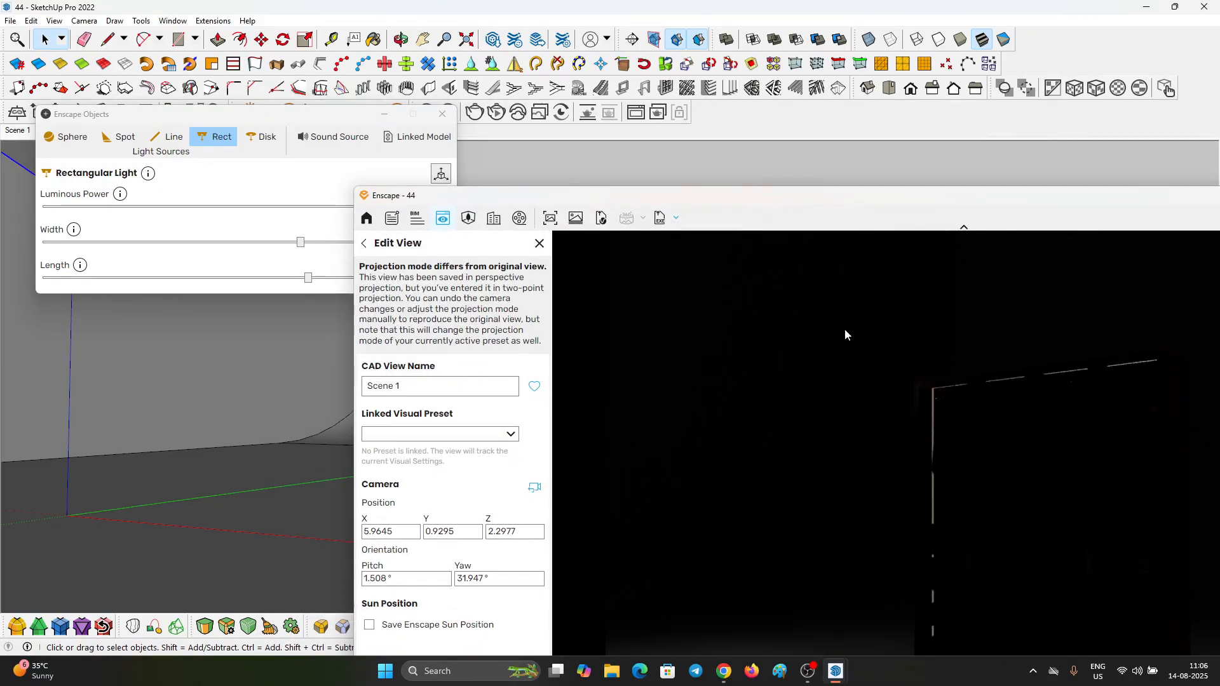
scroll(836, 336, "down", 3)
left_click_drag(838, 343, 886, 406)
left_click(310, 164)
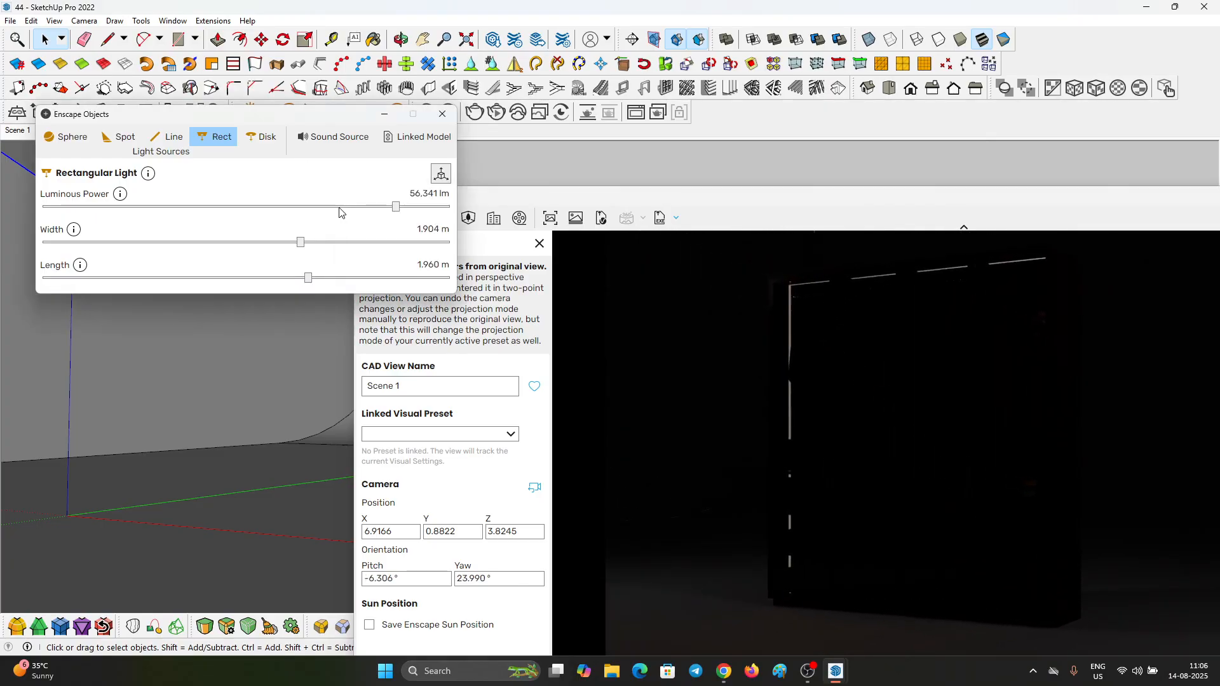
type("300000")
key("Return")
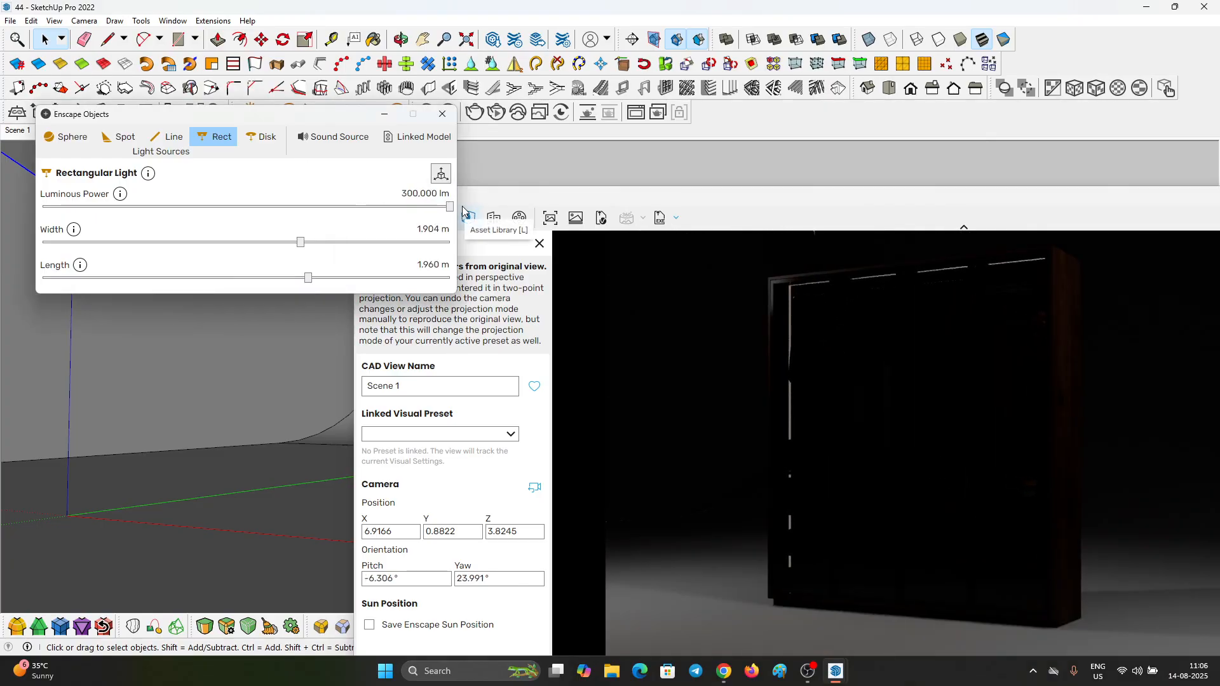
Step: Maximize the Enscape window, reframe the wardrobe at an angle, link Custom Preset to Scene 1 and save the view
left_click_drag(581, 213, 155, 78)
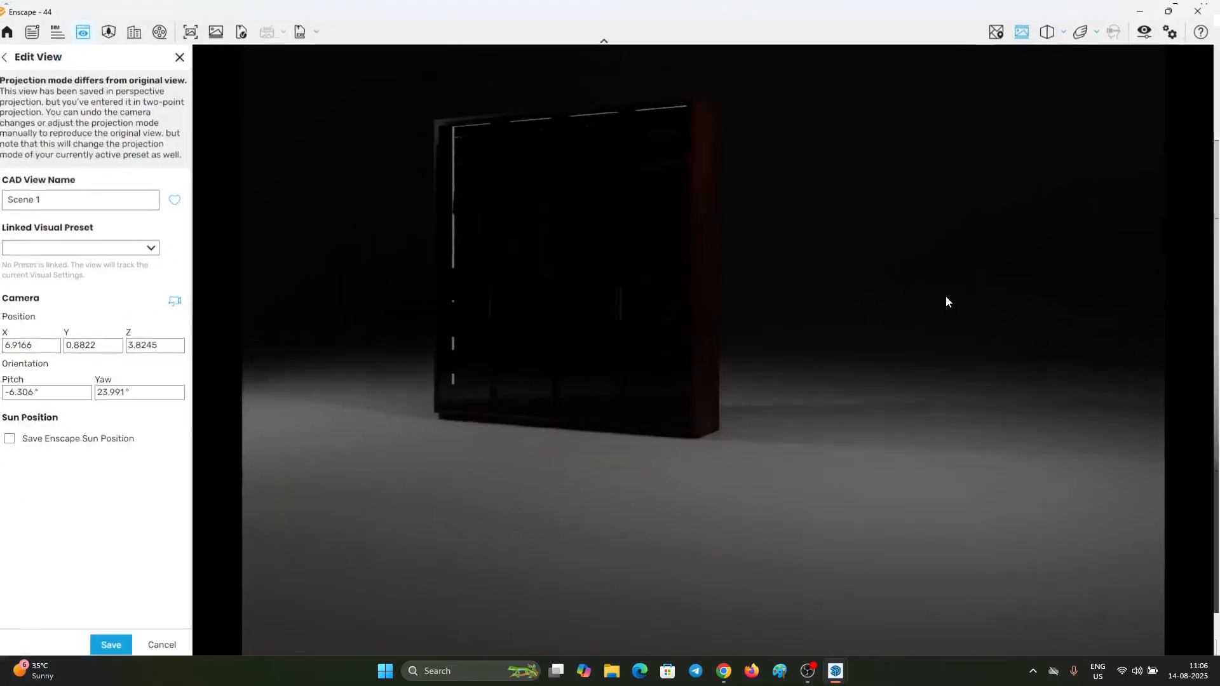
left_click_drag(578, 324, 660, 298)
scroll(665, 298, "up", 2)
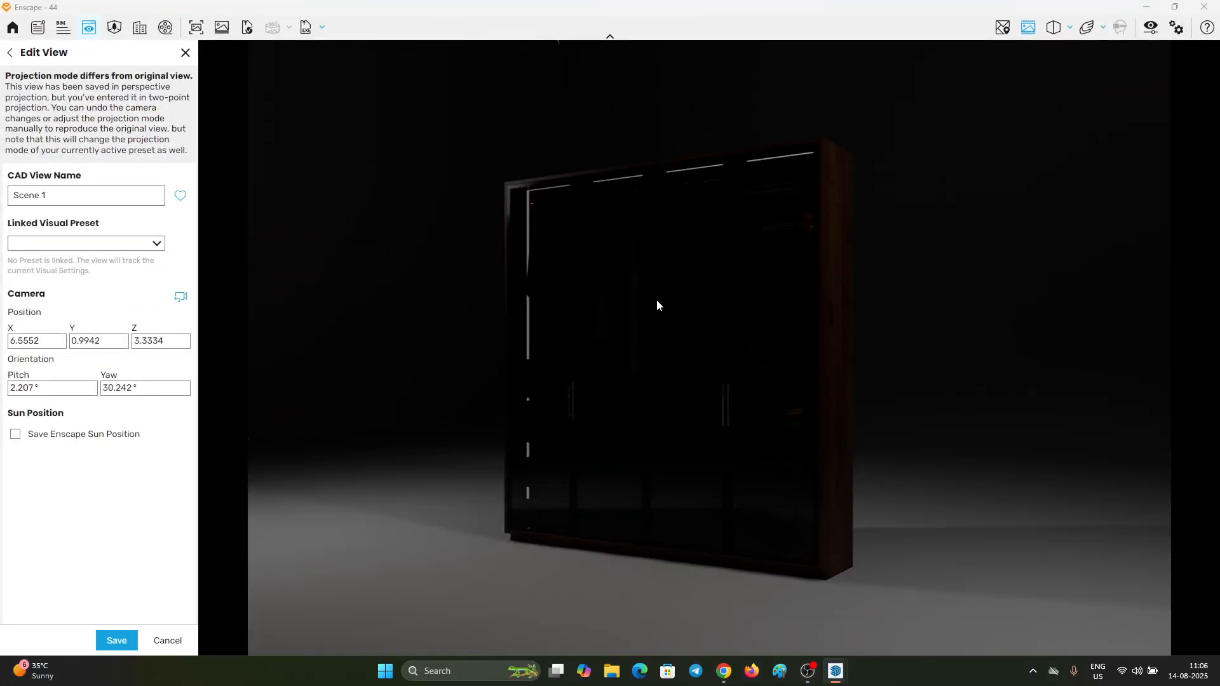
right_click_drag(665, 297, 672, 296)
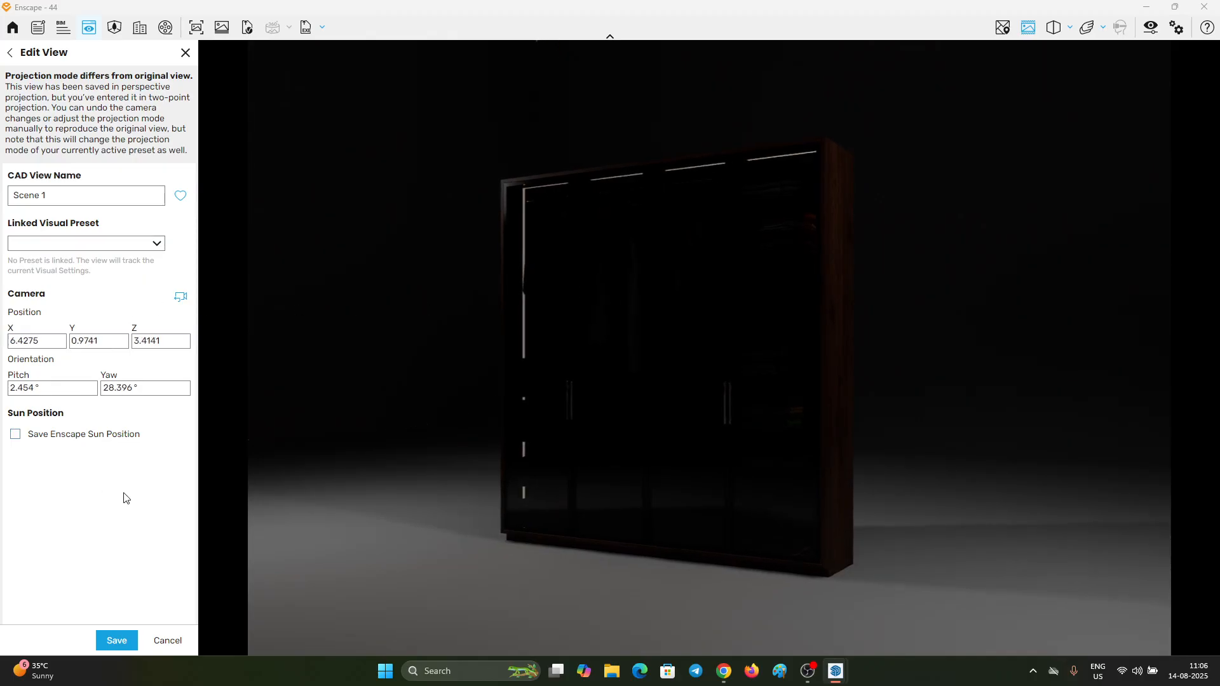
left_click(83, 244)
left_click(57, 258)
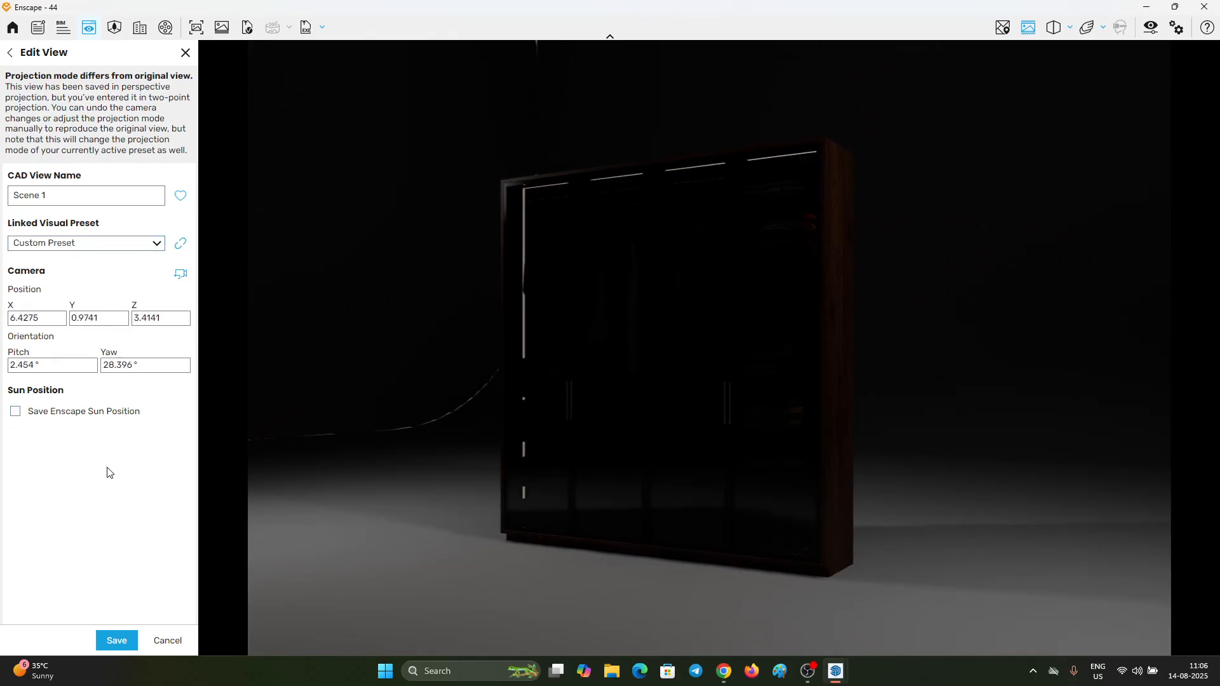
left_click(117, 640)
Step: Shrink the Enscape window so that its render preview sits beside the SketchUp model
mouse_move(429, 5)
left_mouse_down()
mouse_move(407, 49)
mouse_move(654, 59)
mouse_move(801, 319)
mouse_move(905, 350)
left_mouse_up()
left_click_drag(1219, 350, 1216, 255)
left_click(480, 218)
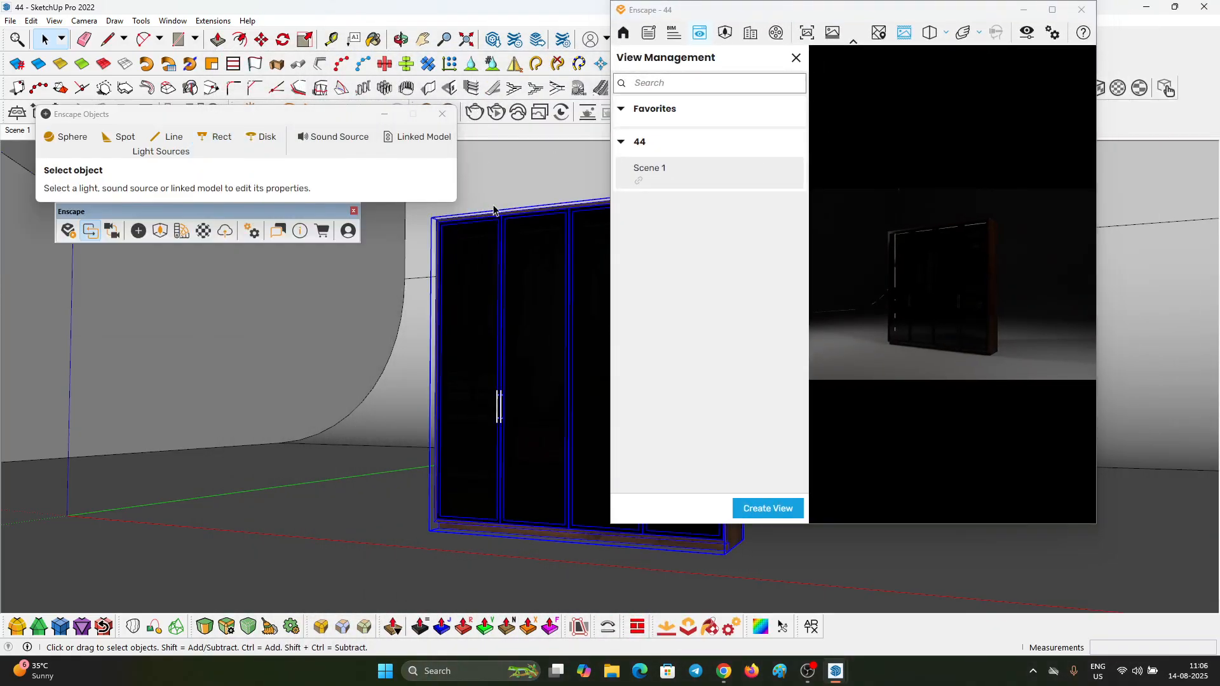
Step: Select the rectangular light near the blue axis and move it about 119.9 cm across the studio toward the wardrobe
scroll(494, 211, "down", 3)
middle_click_drag(499, 216, 508, 247)
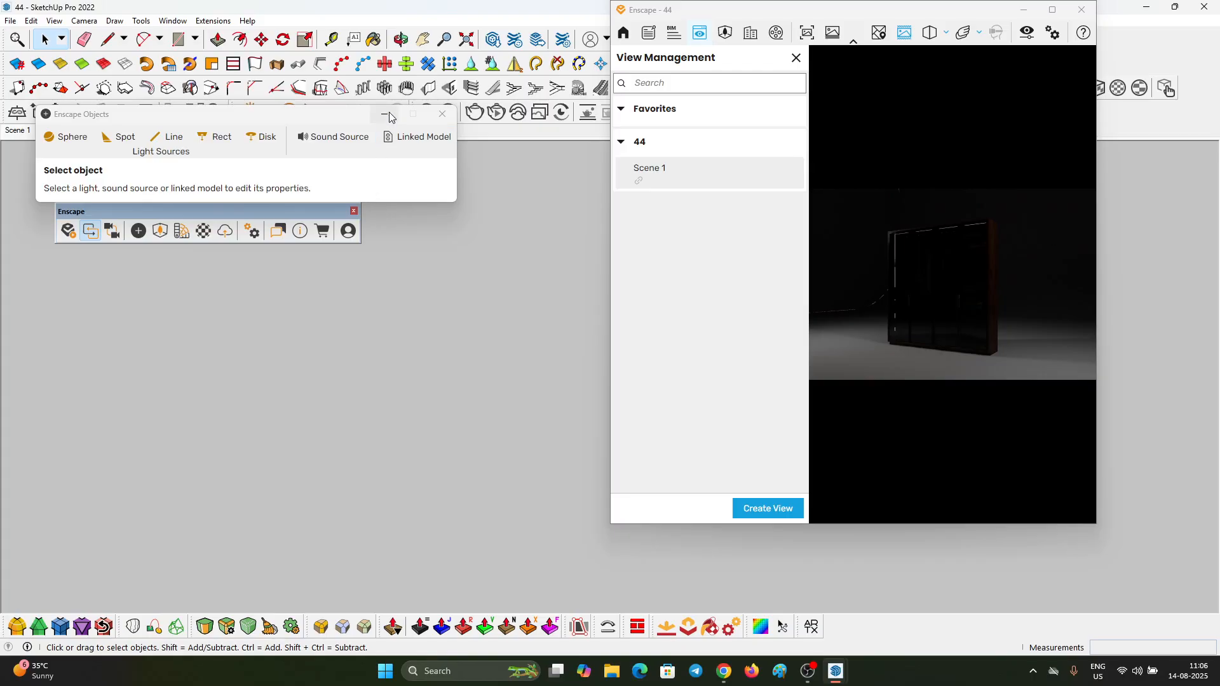
key("h")
key("o")
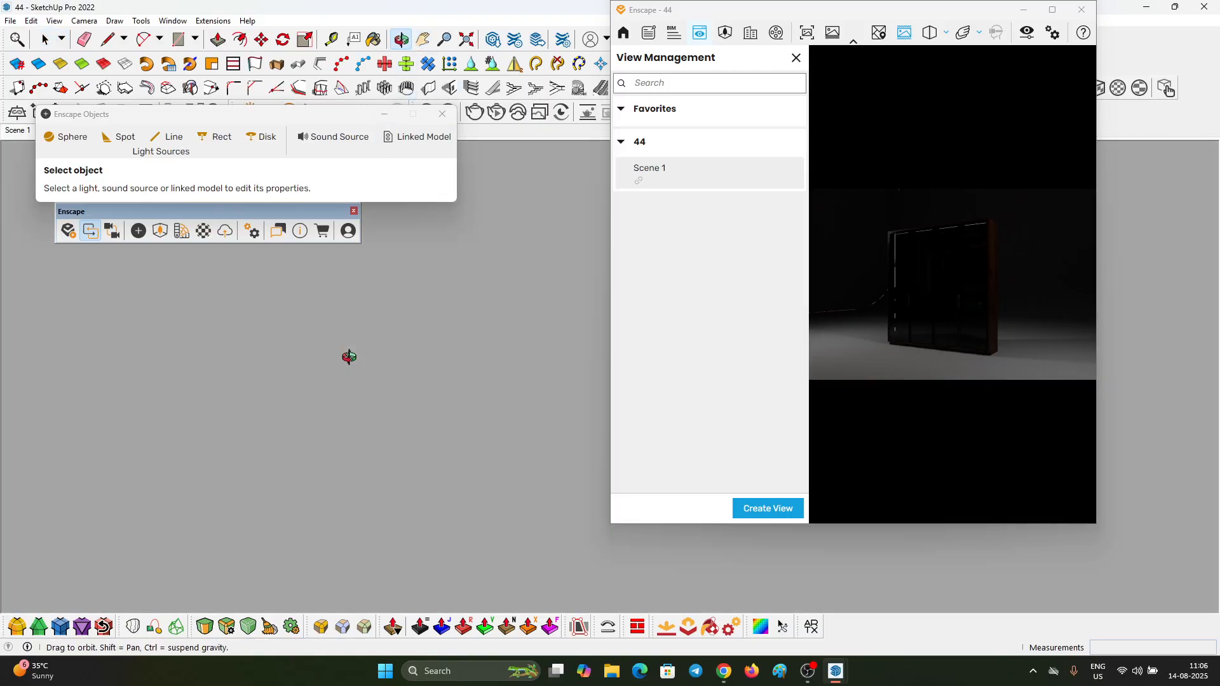
left_click_drag(349, 354, 282, 304)
key("h")
scroll(384, 351, "down", 2)
left_click_drag(385, 351, 404, 305)
key("space")
left_click(184, 278)
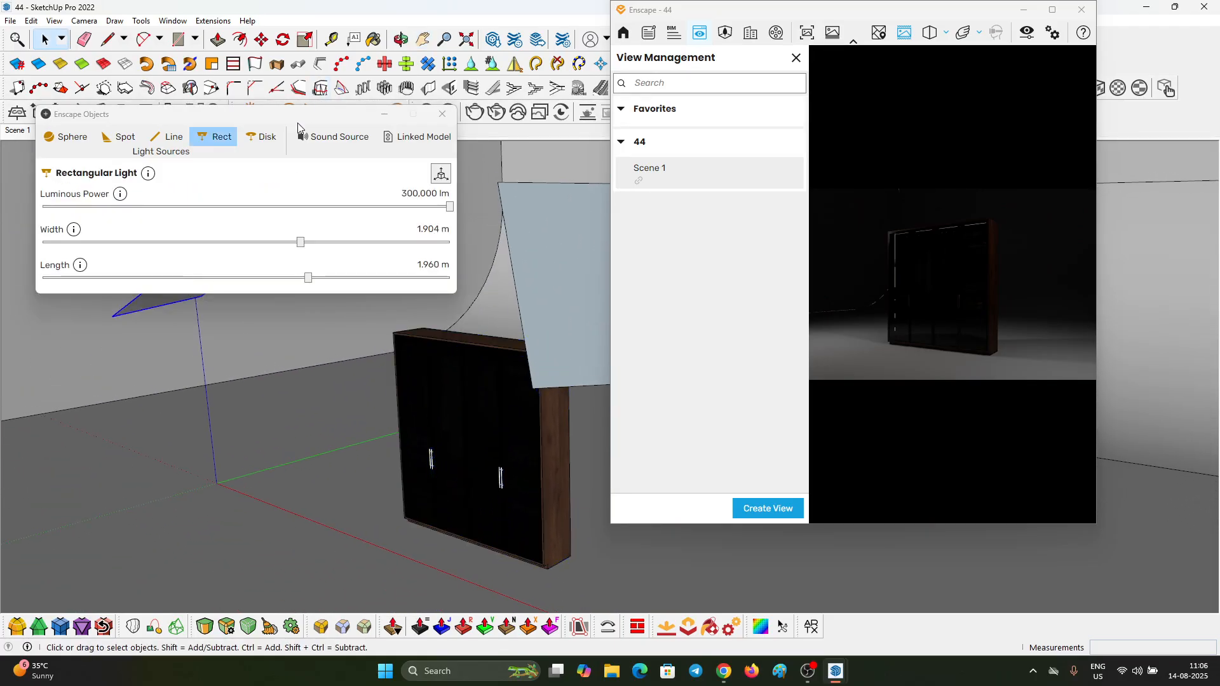
left_click_drag(307, 119, 290, 56)
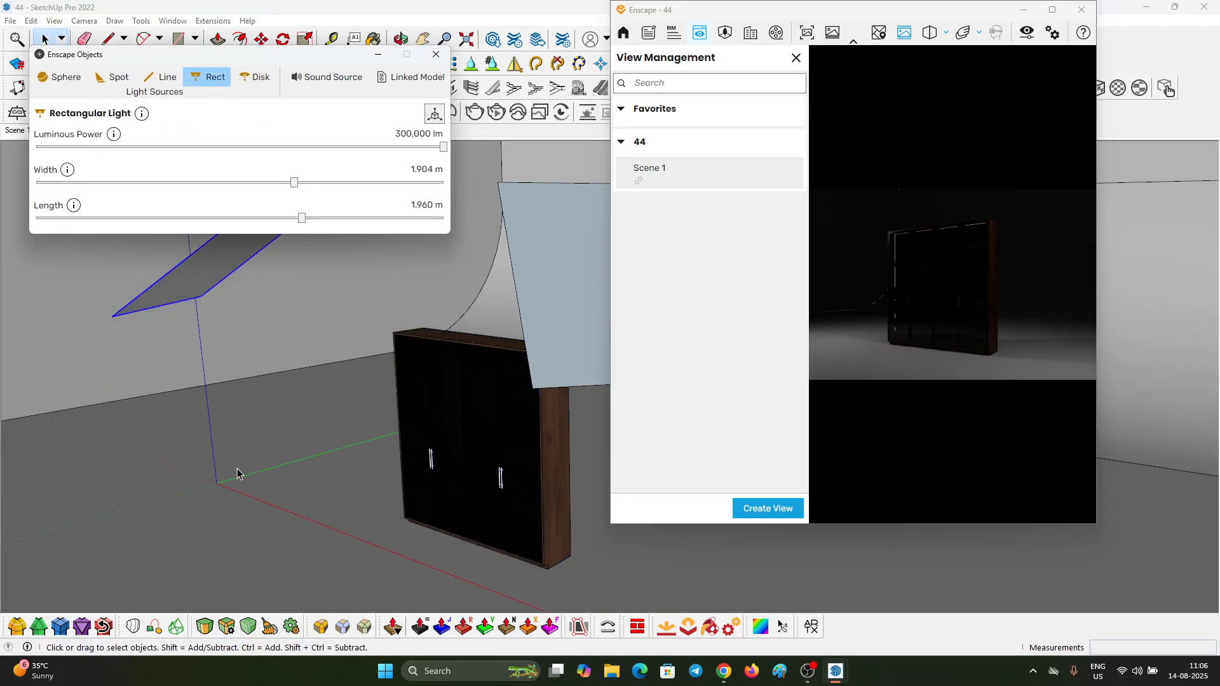
left_click(181, 286)
key("m")
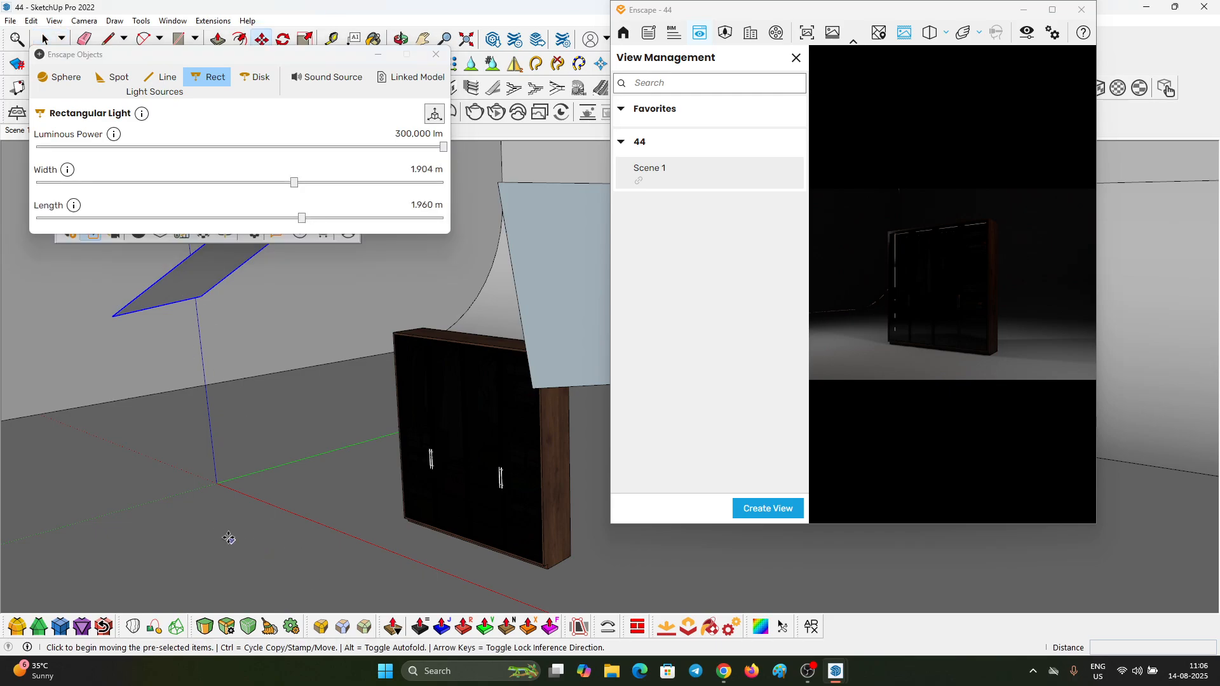
left_click(230, 538)
left_click(289, 535)
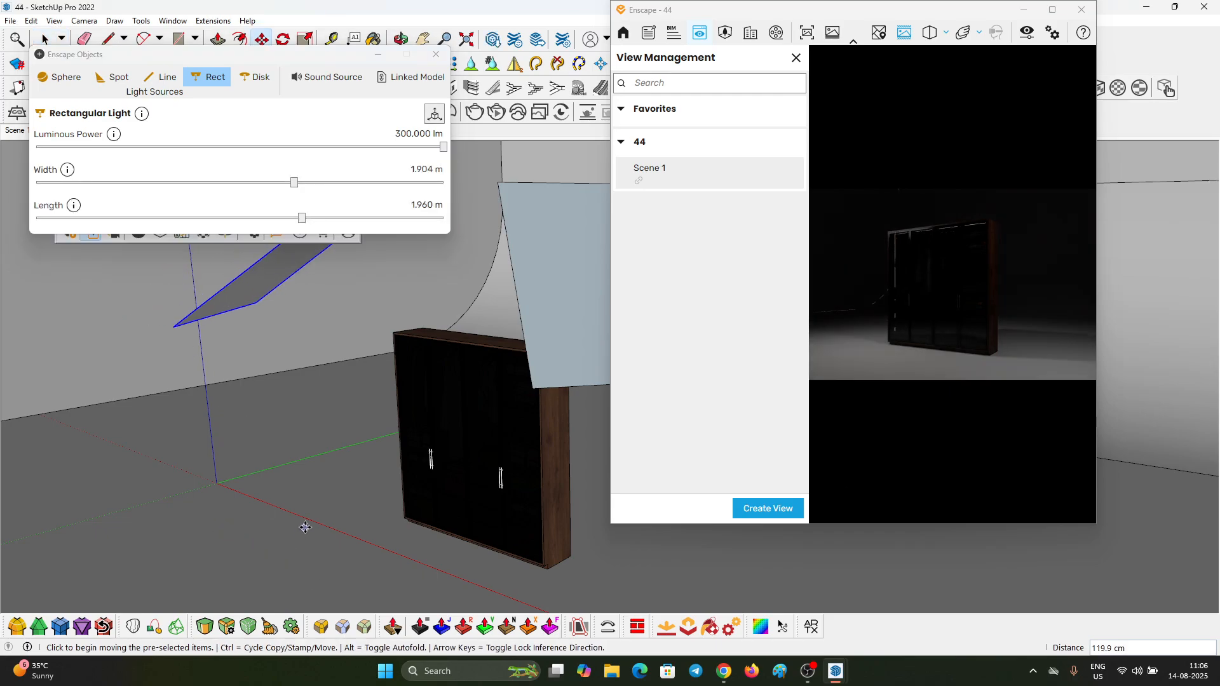
Step: Rotate the rectangular light horizontally about a point on the floor in front of the wardrobe
key("q")
left_click(265, 512)
left_click(314, 515)
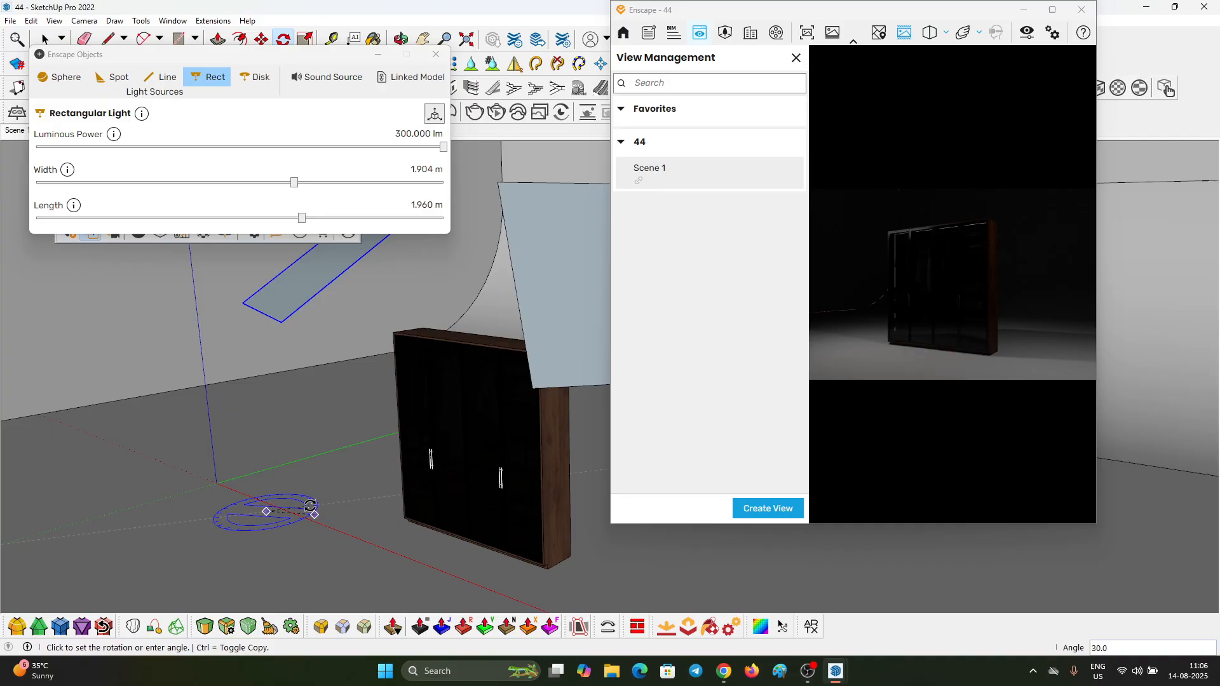
left_click(310, 506)
Step: Lower the rectangular light near the blue axis about 91.1 cm beside the wardrobe
key("m")
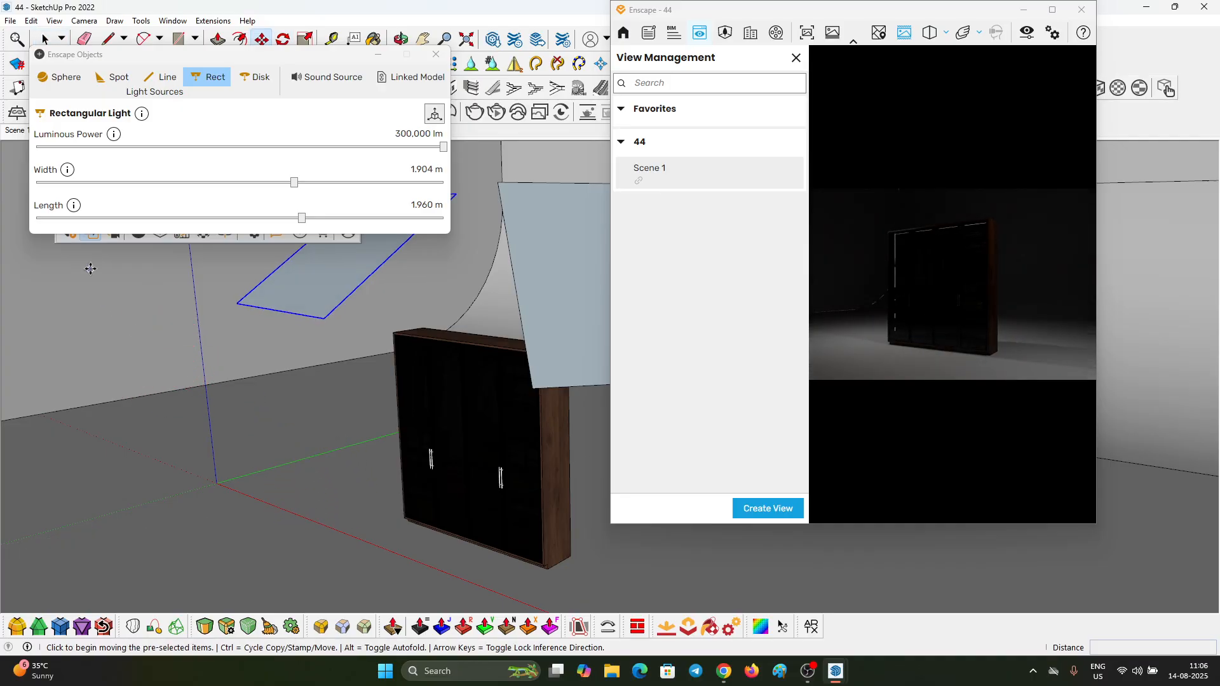
left_click(90, 268)
left_click(107, 318)
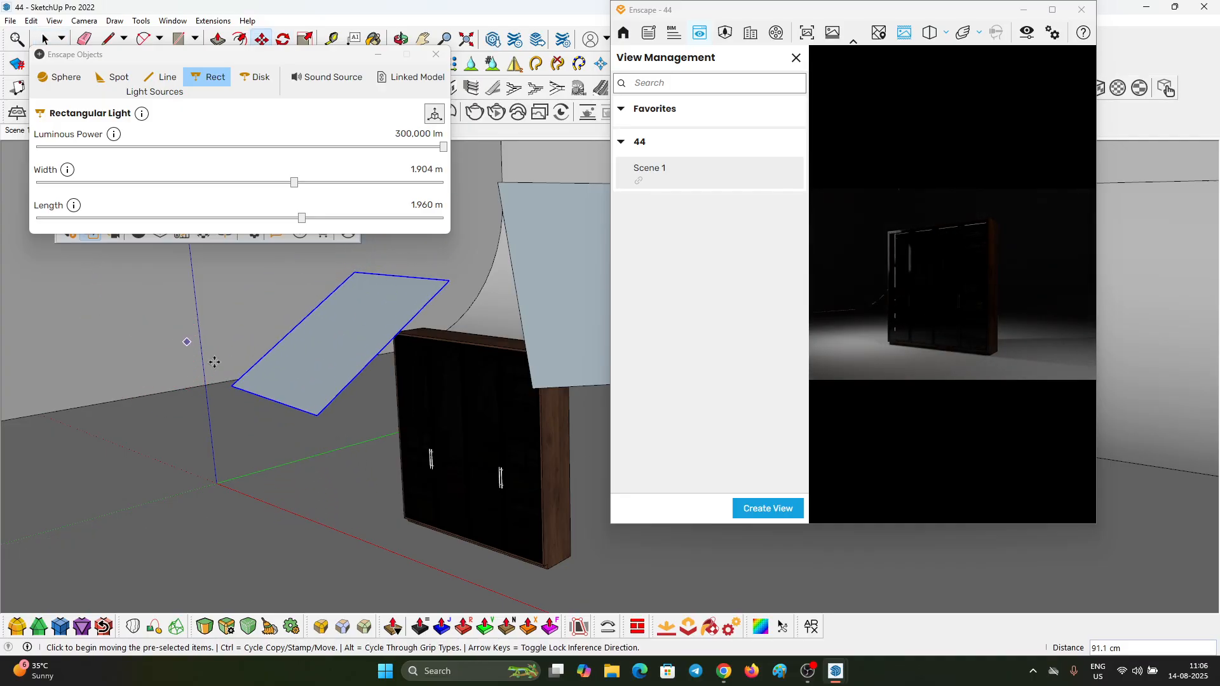
key("space")
left_click(550, 314)
mouse_move(482, 365)
middle_mouse_down()
mouse_move(472, 335)
mouse_move(273, 343)
mouse_move(610, 327)
mouse_move(500, 384)
mouse_move(235, 351)
mouse_move(264, 297)
mouse_move(351, 289)
mouse_move(195, 240)
mouse_move(246, 294)
mouse_move(498, 362)
mouse_move(326, 340)
mouse_move(509, 335)
mouse_move(353, 328)
mouse_move(561, 386)
middle_mouse_up()
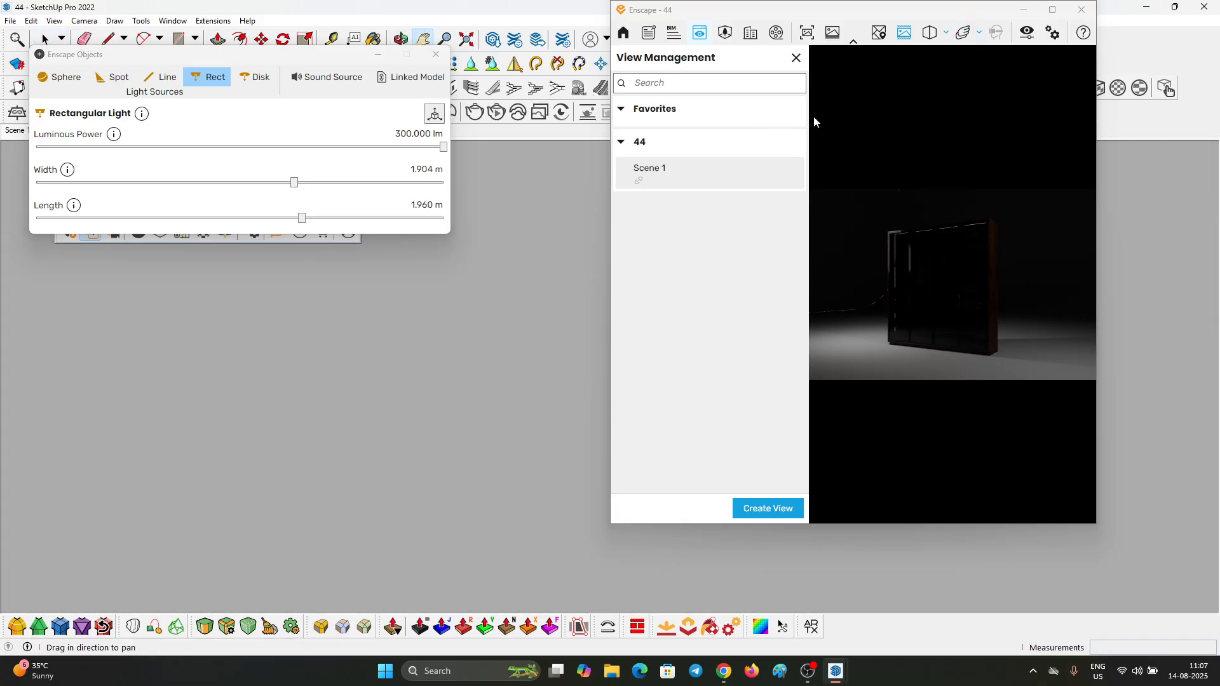
Step: Close the Enscape view management, frame the whole studio box from above, and shift the Enscape window down to uncover the section tools
left_click(796, 59)
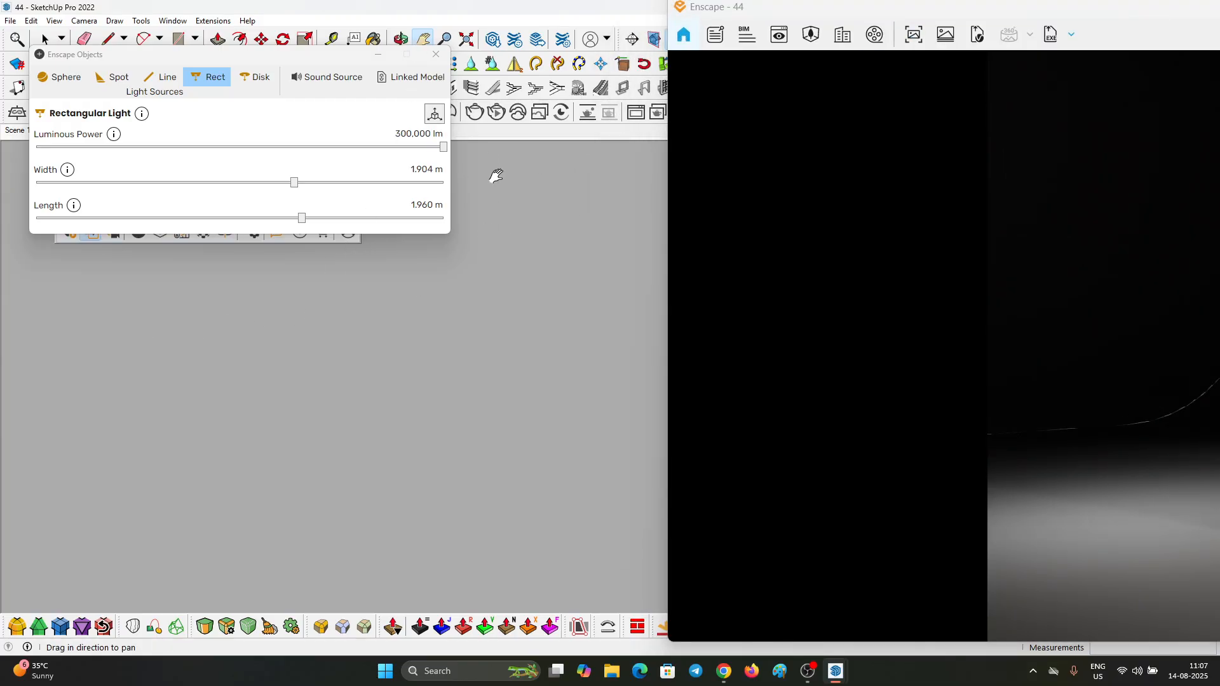
left_click(466, 38)
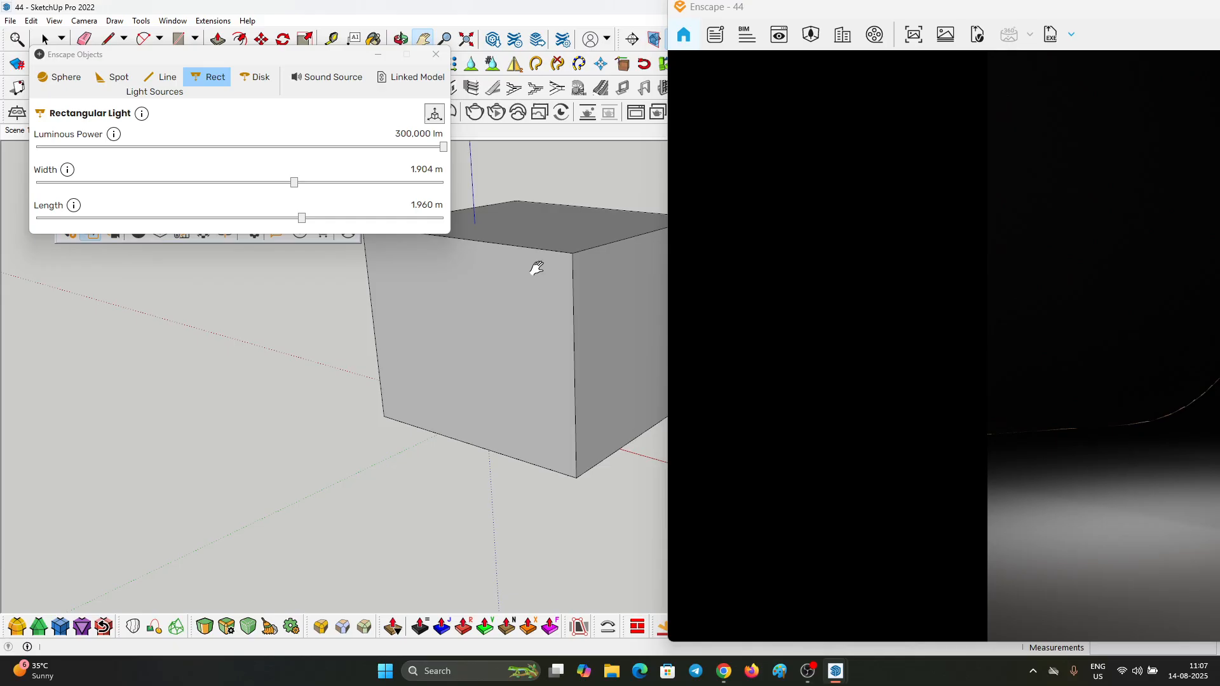
scroll(468, 357, "up", 6)
key("space")
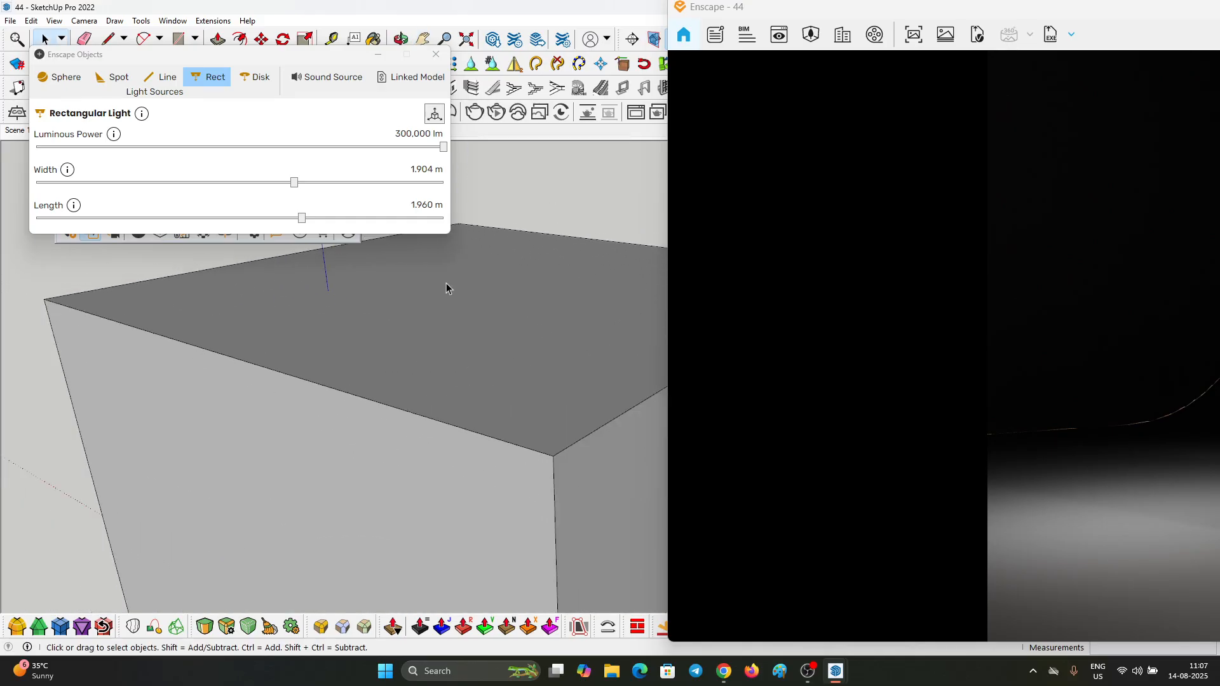
scroll(447, 284, "down", 3)
middle_click_drag(497, 219, 493, 273)
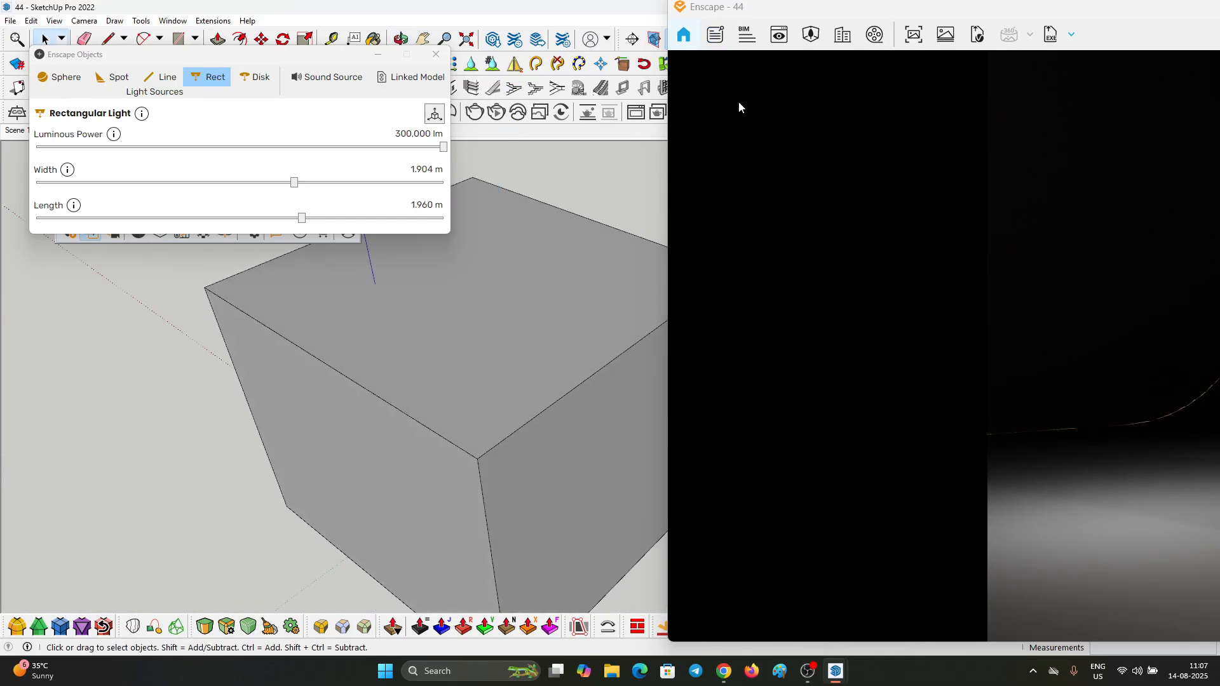
left_click_drag(781, 8, 772, 103)
double_click(767, 8)
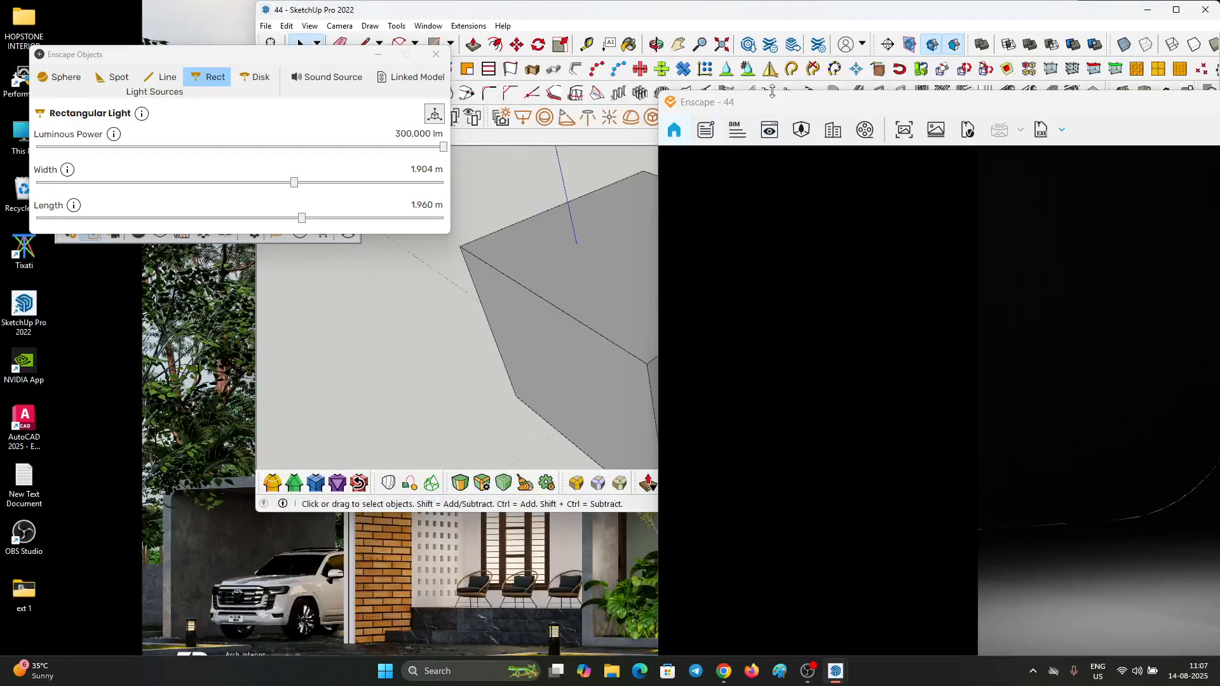
left_click(1175, 9)
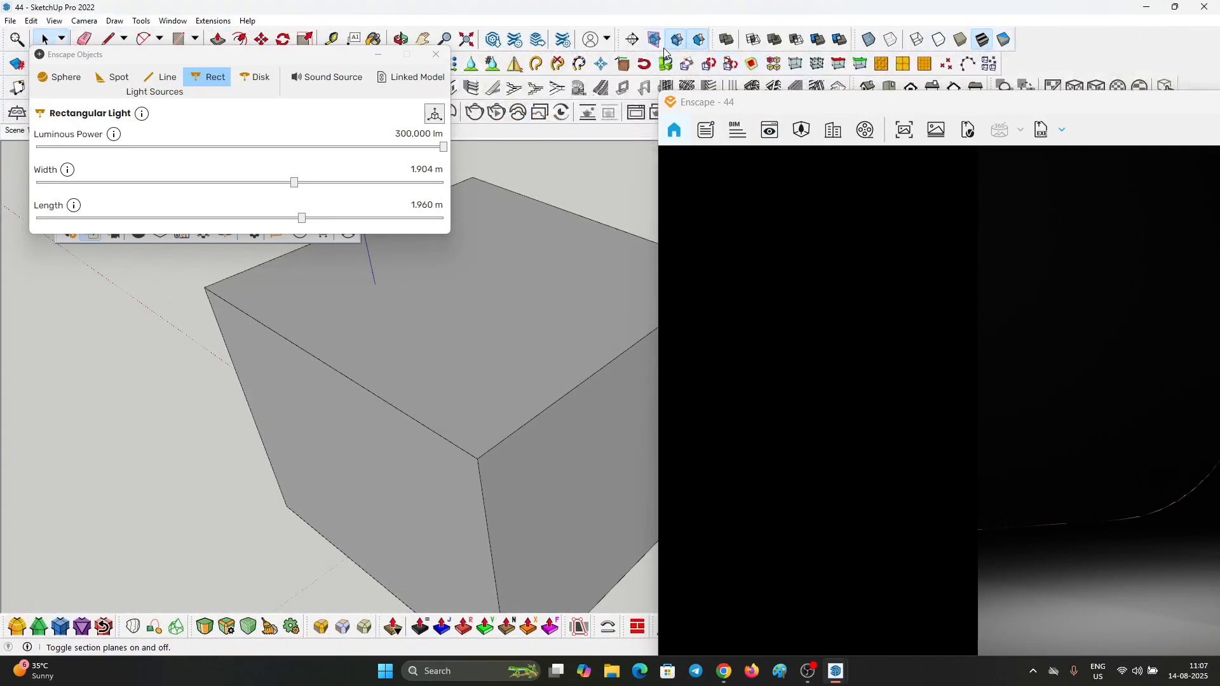
Step: Place a horizontal section plane on the studio box's top face with the default name Section 1 and symbol 1
left_click(634, 44)
left_click(502, 305)
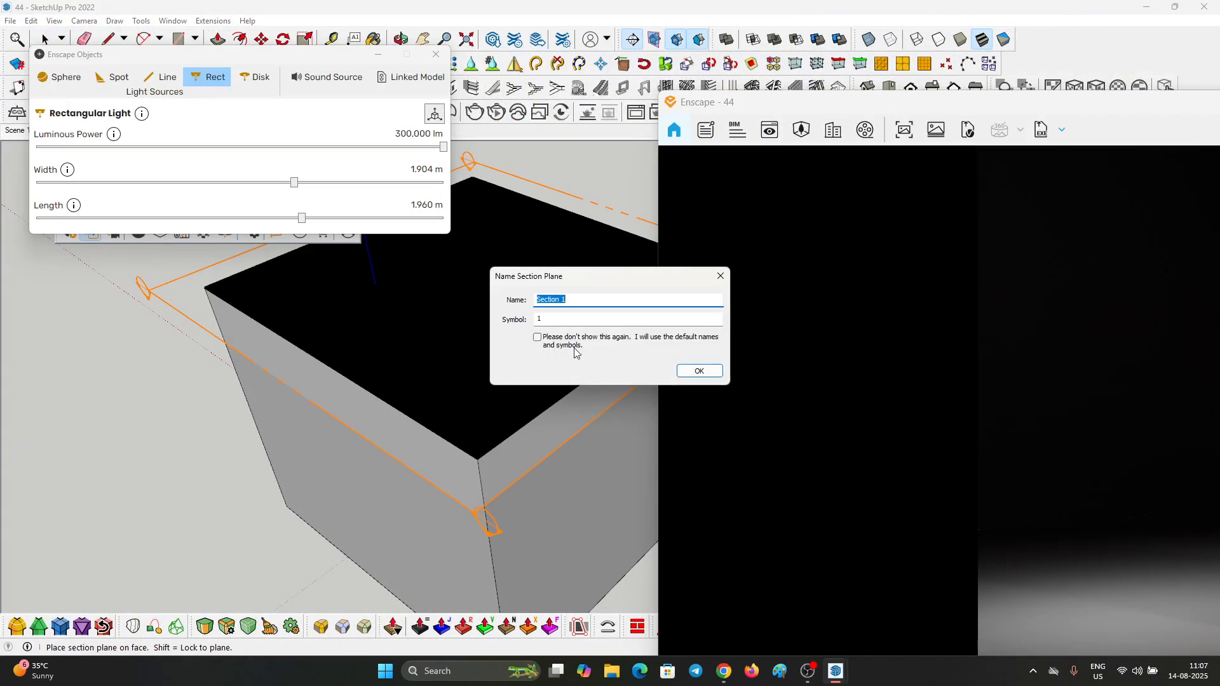
left_click(686, 374)
scroll(529, 394, "down", 3)
Step: Lower the section plane so it cuts through the studio box, and turn off the section fill to expose the interior
left_click(507, 360)
scroll(494, 416, "up", 3)
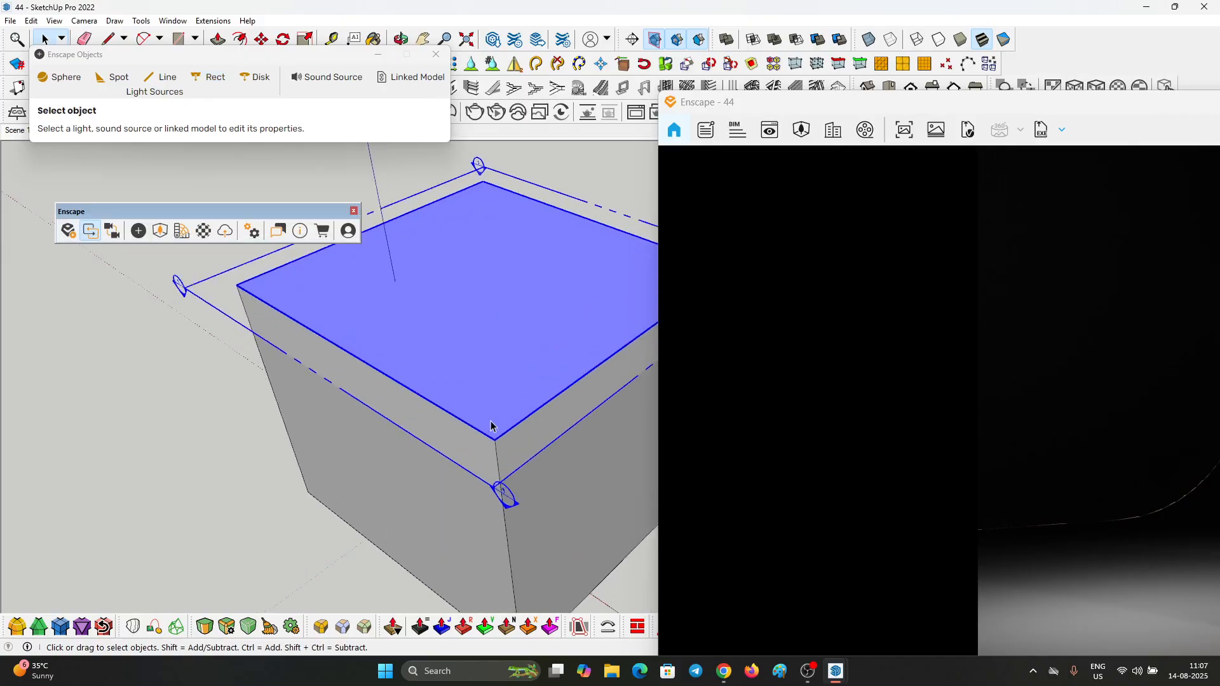
key("m")
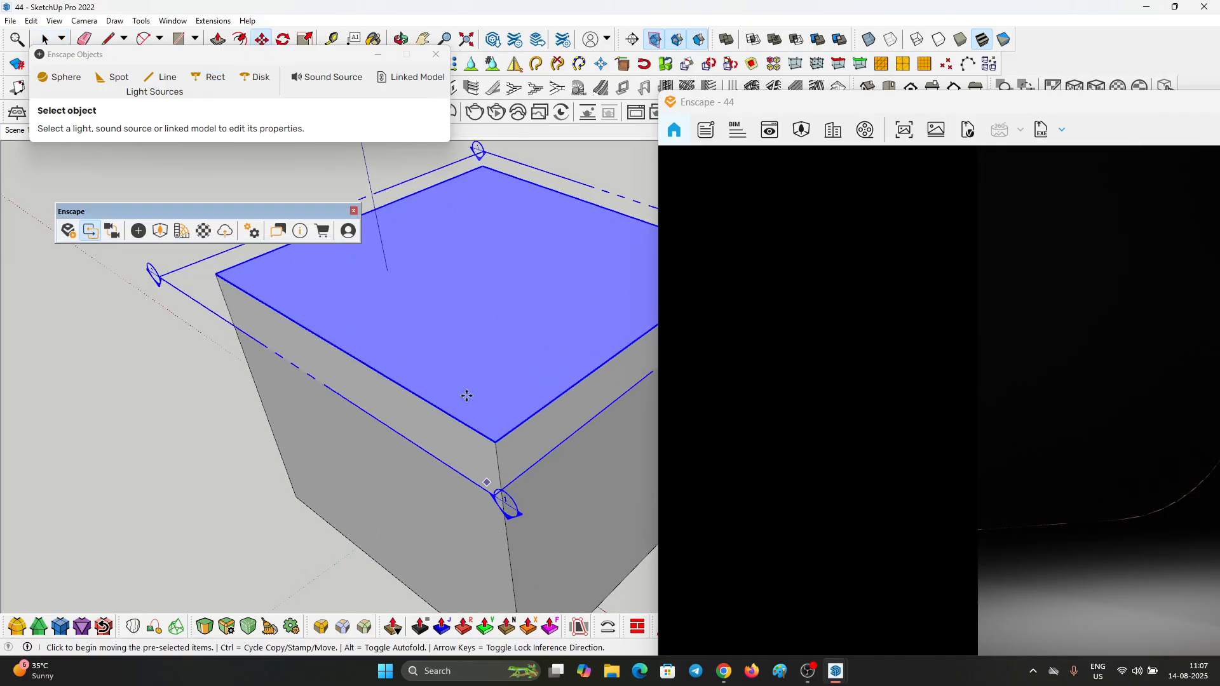
left_click_drag(473, 407, 493, 498)
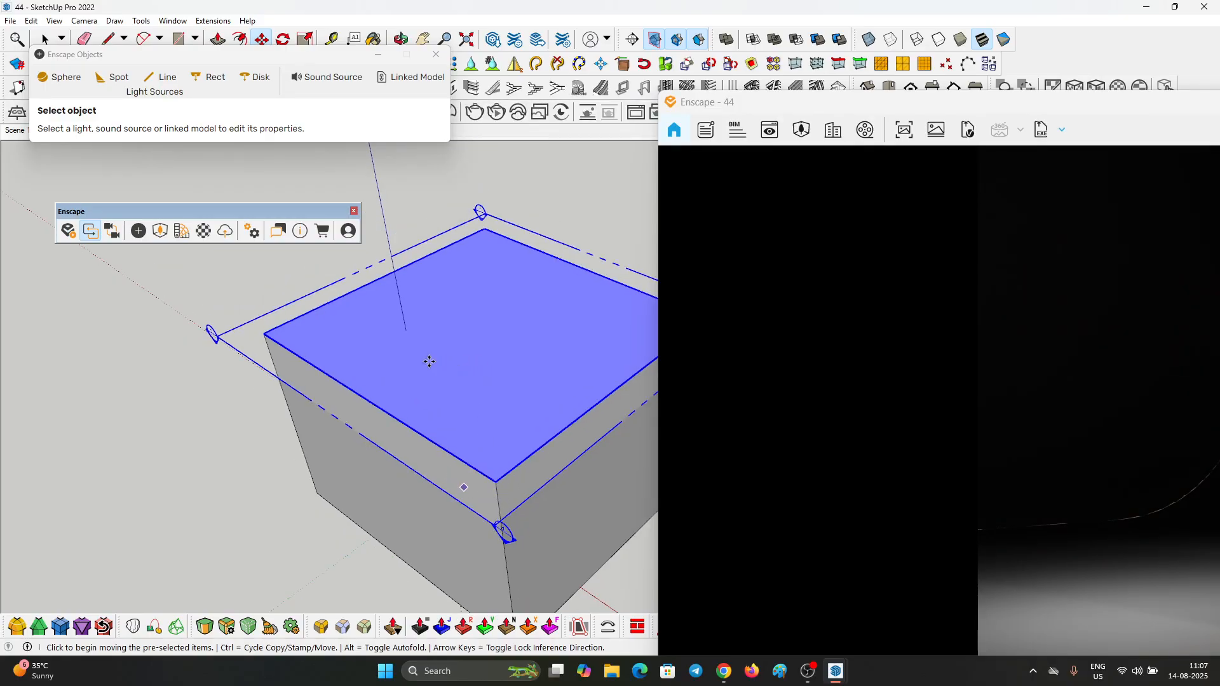
scroll(427, 361, "down", 1)
middle_click_drag(511, 496, 474, 330)
left_click(701, 38)
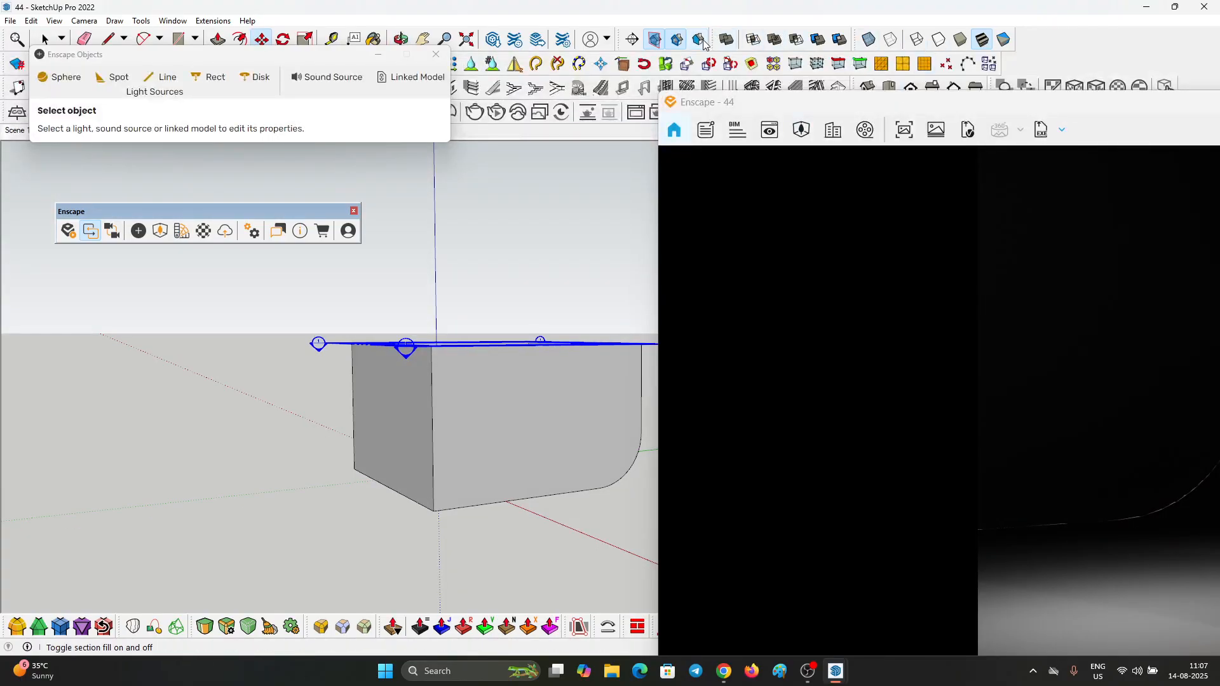
middle_click_drag(533, 376, 540, 472)
middle_click_drag(534, 354, 547, 439)
key("space")
scroll(474, 455, "up", 5)
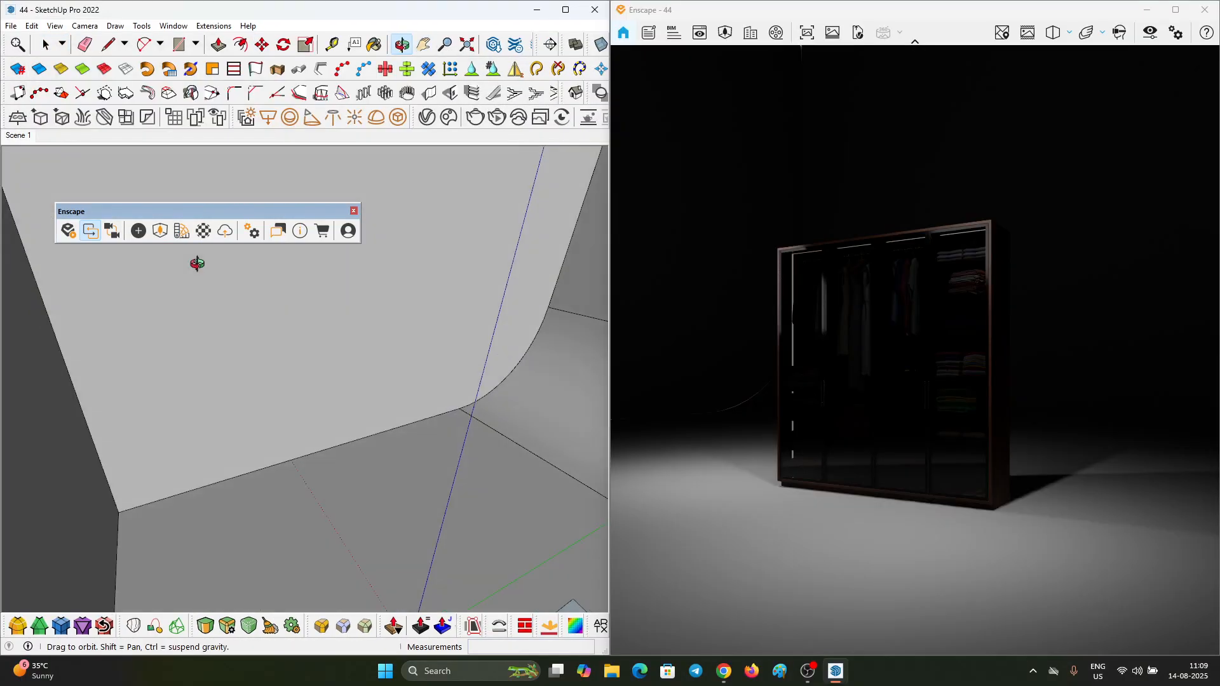
Step: Place a new Enscape rectangular light along the vertical corner edge of the studio wall
middle_click_drag(196, 264, 135, 232, "shift")
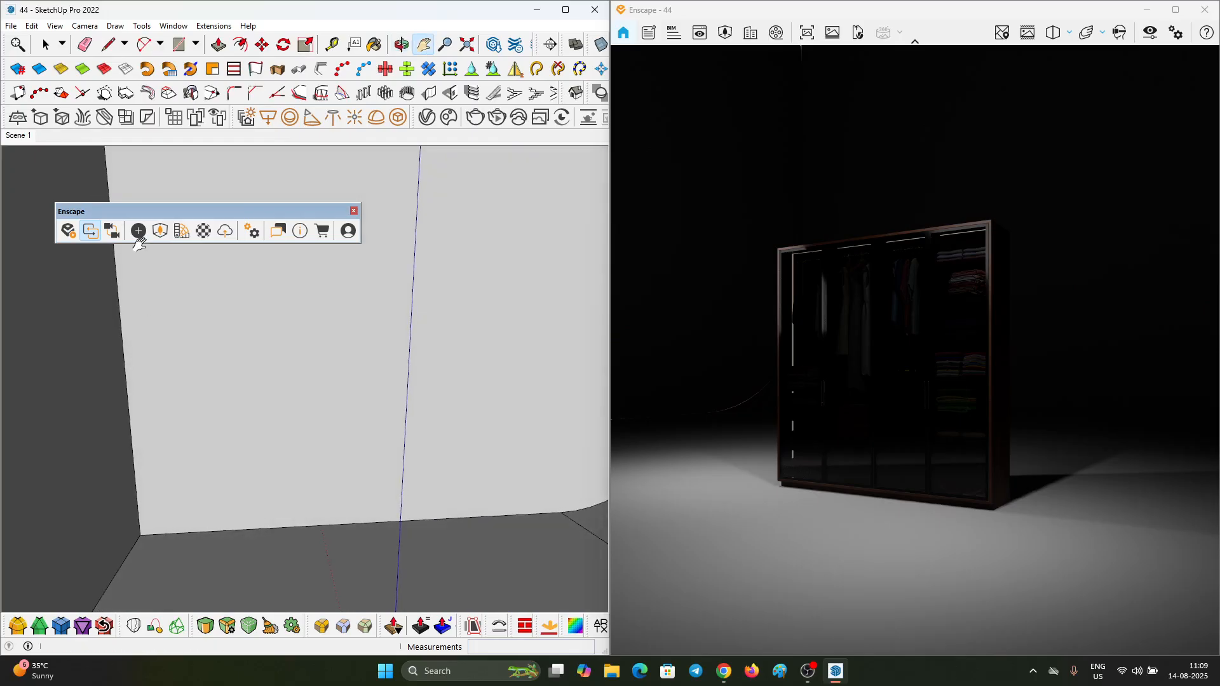
left_click(138, 231)
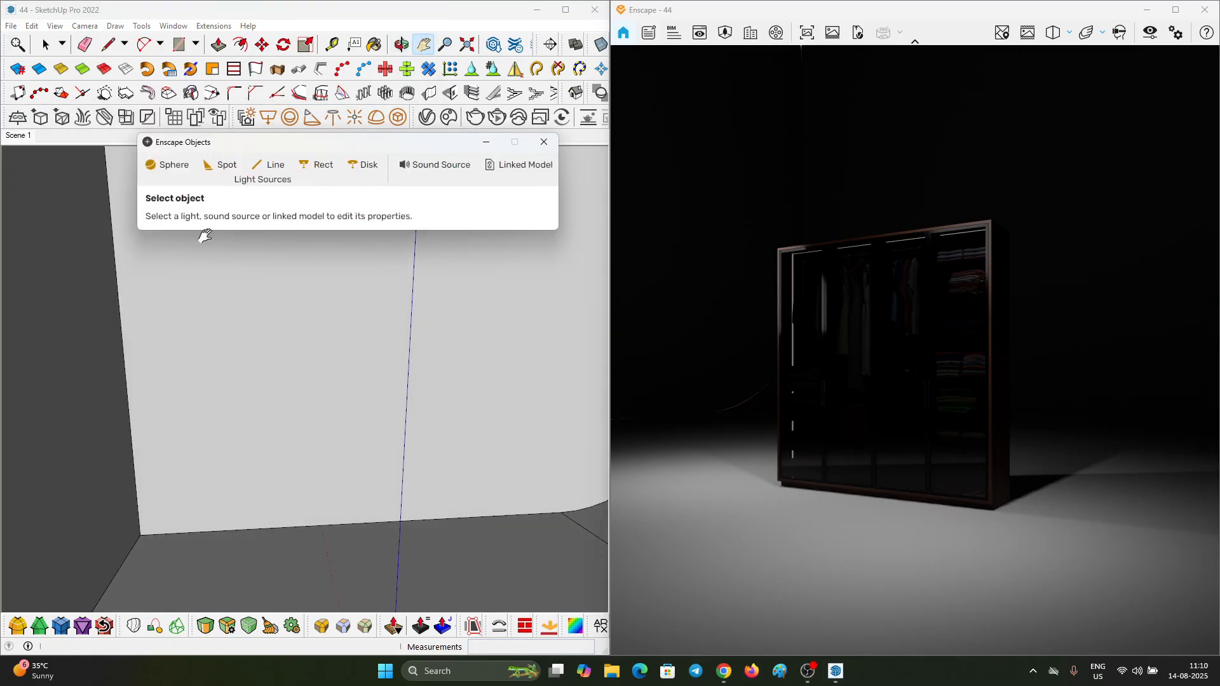
left_click(311, 167)
left_click(113, 236)
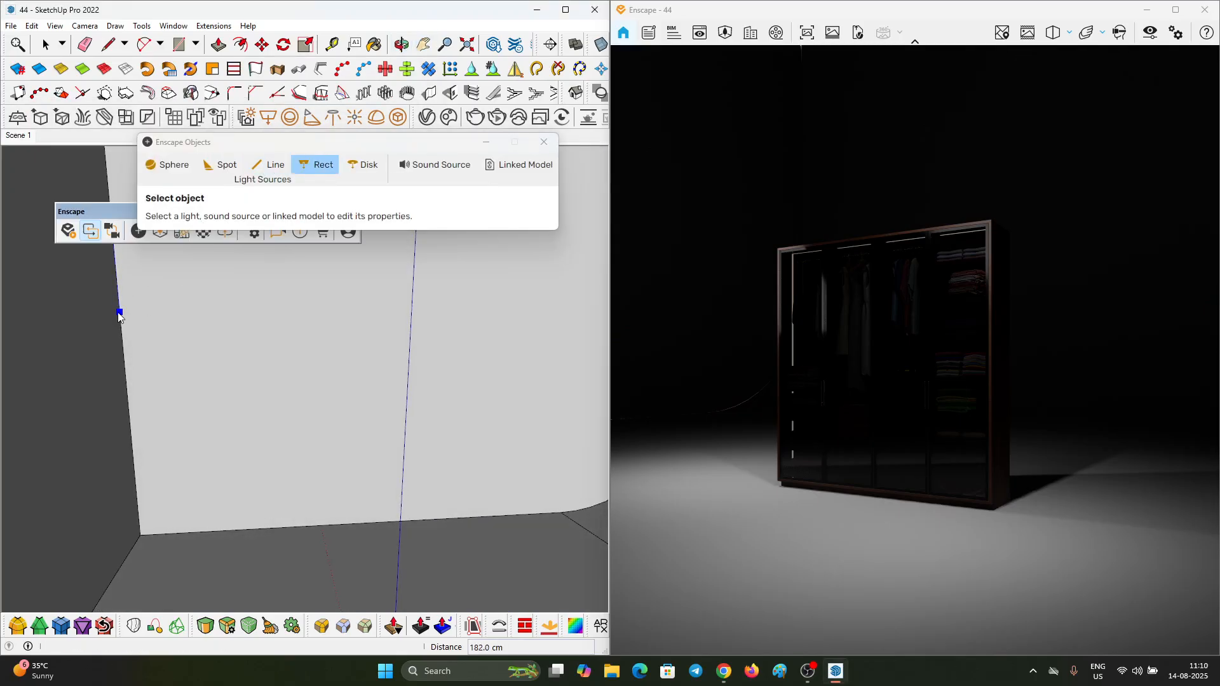
left_click(129, 419)
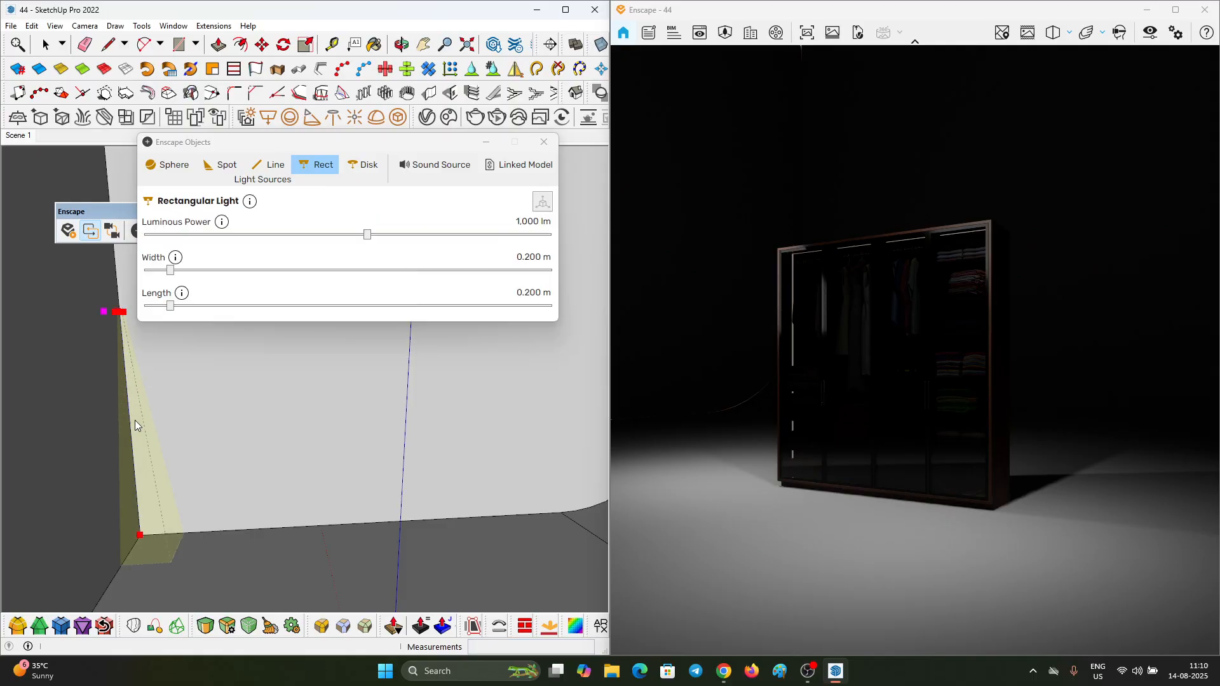
Step: Set the new rectangular light to 2.795 m length, 3.000 m width and 300,000 lm luminous power
left_click(523, 307)
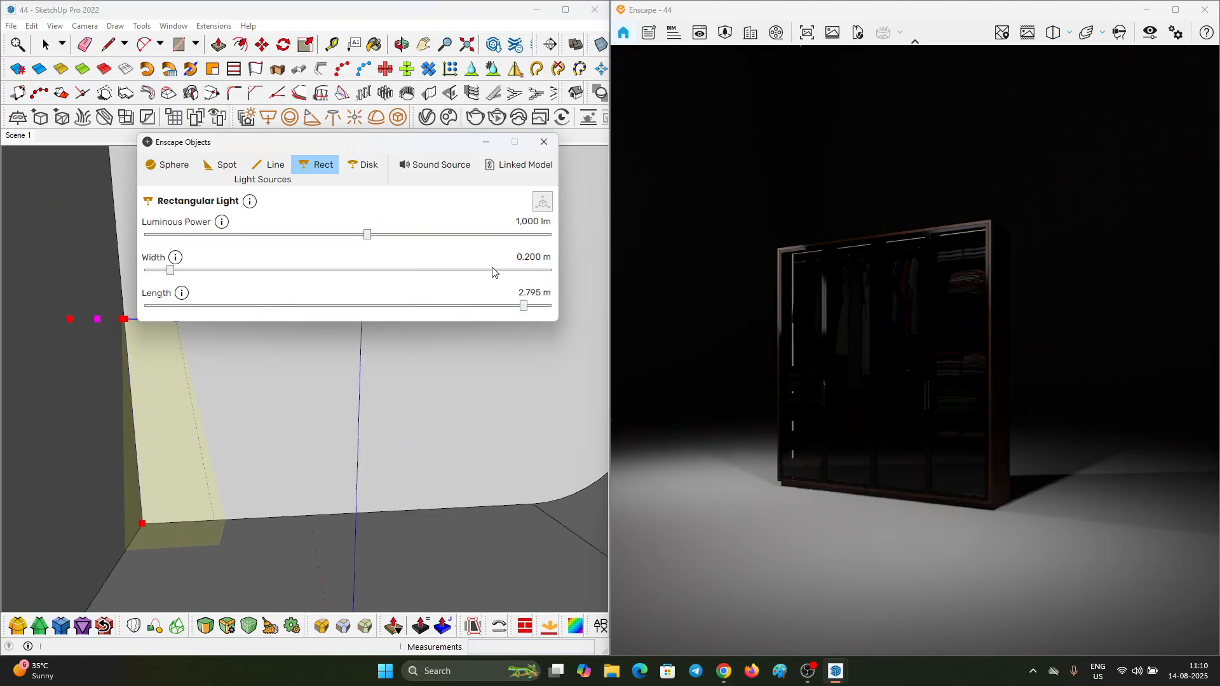
left_click_drag(493, 270, 552, 273)
left_click_drag(485, 233, 577, 236)
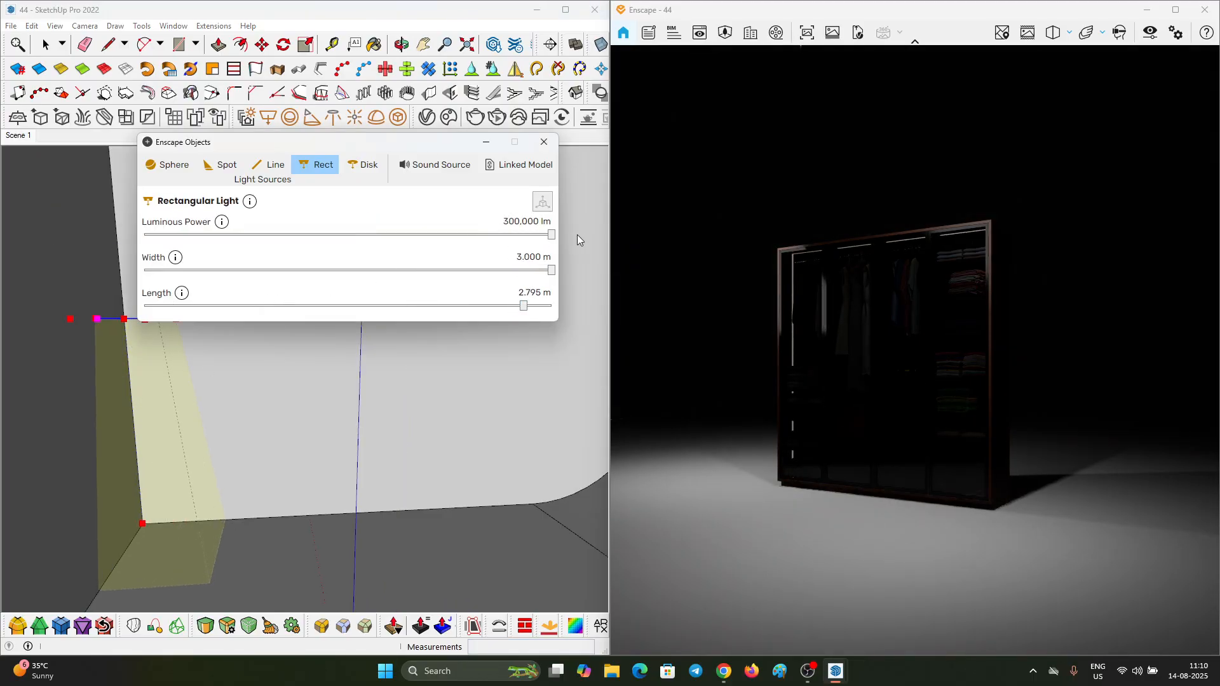
left_click(485, 142)
Step: Frame the whole studio box with the new light, maximize the SketchUp window and lower the Enscape window to uncover the section tools
scroll(326, 293, "down", 3)
middle_click_drag(309, 432, 371, 454)
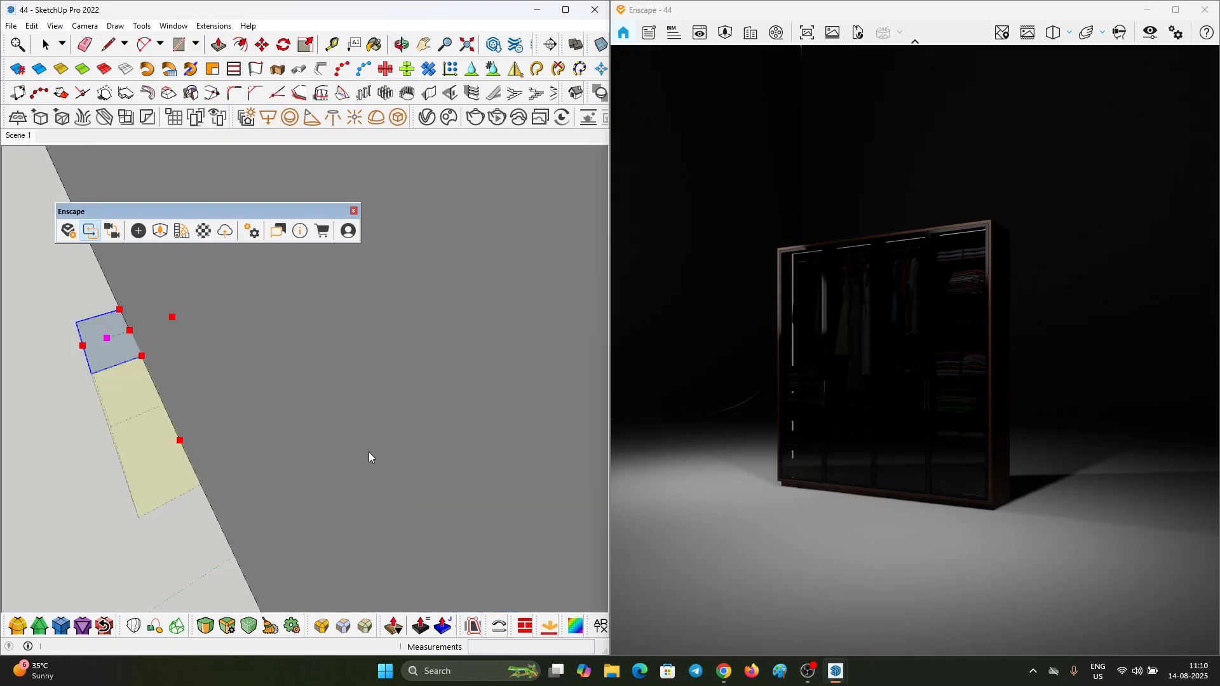
left_click(417, 42)
scroll(462, 356, "down", 4)
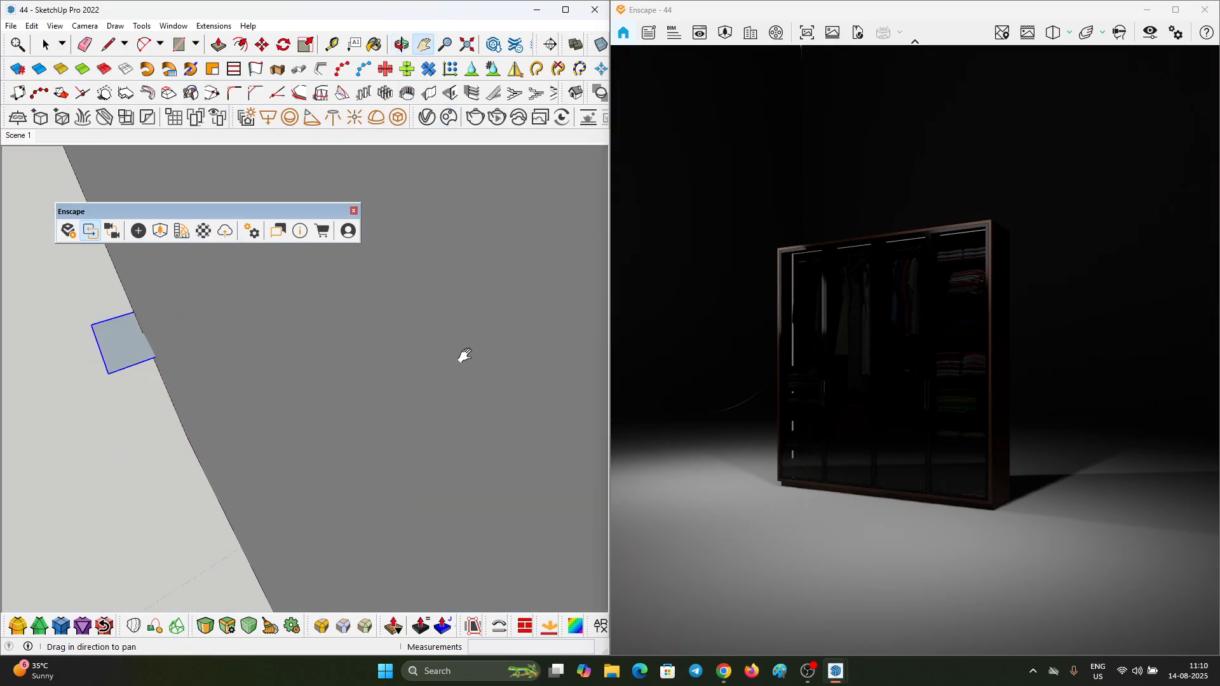
middle_click_drag(332, 376, 44, 550)
scroll(329, 394, "down", 4)
scroll(329, 393, "down", 3)
left_click_drag(438, 464, 300, 370)
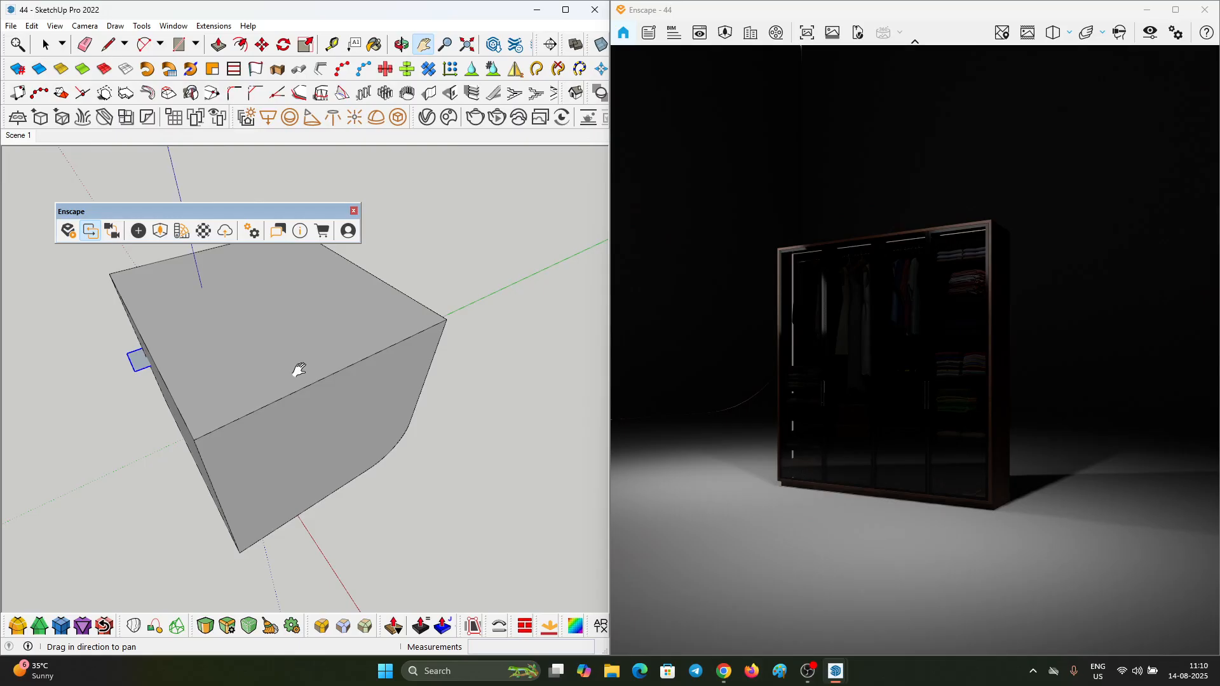
middle_click_drag(299, 370, 419, 344)
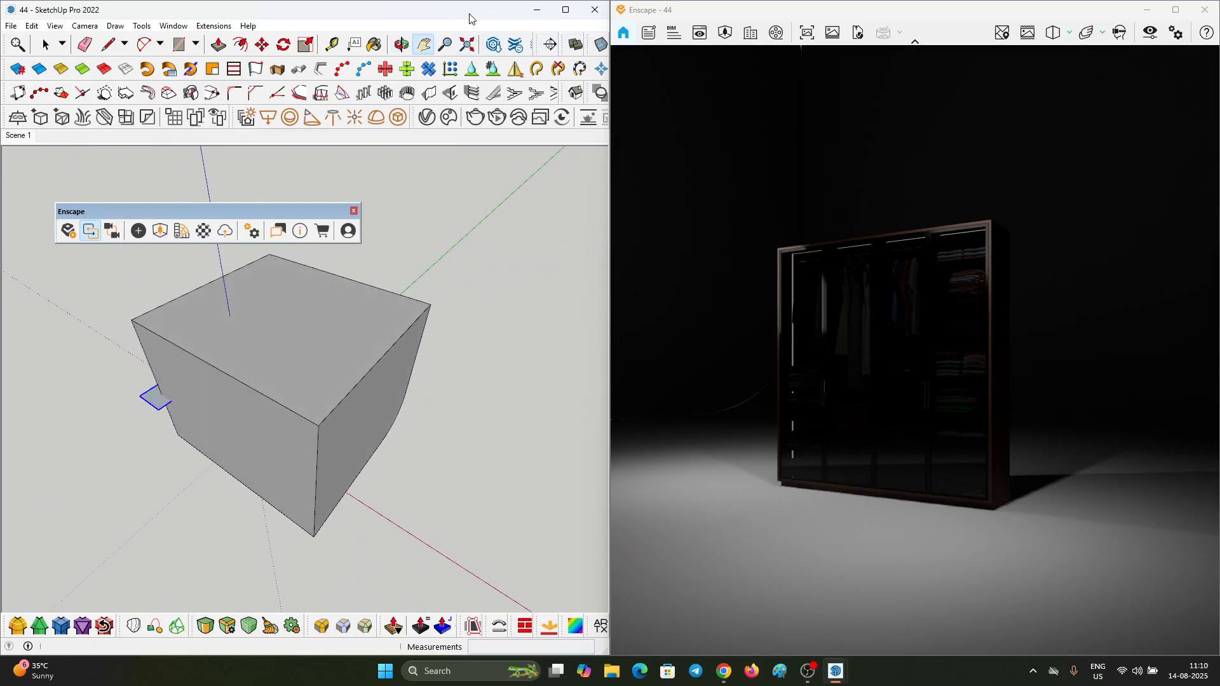
left_click(565, 9)
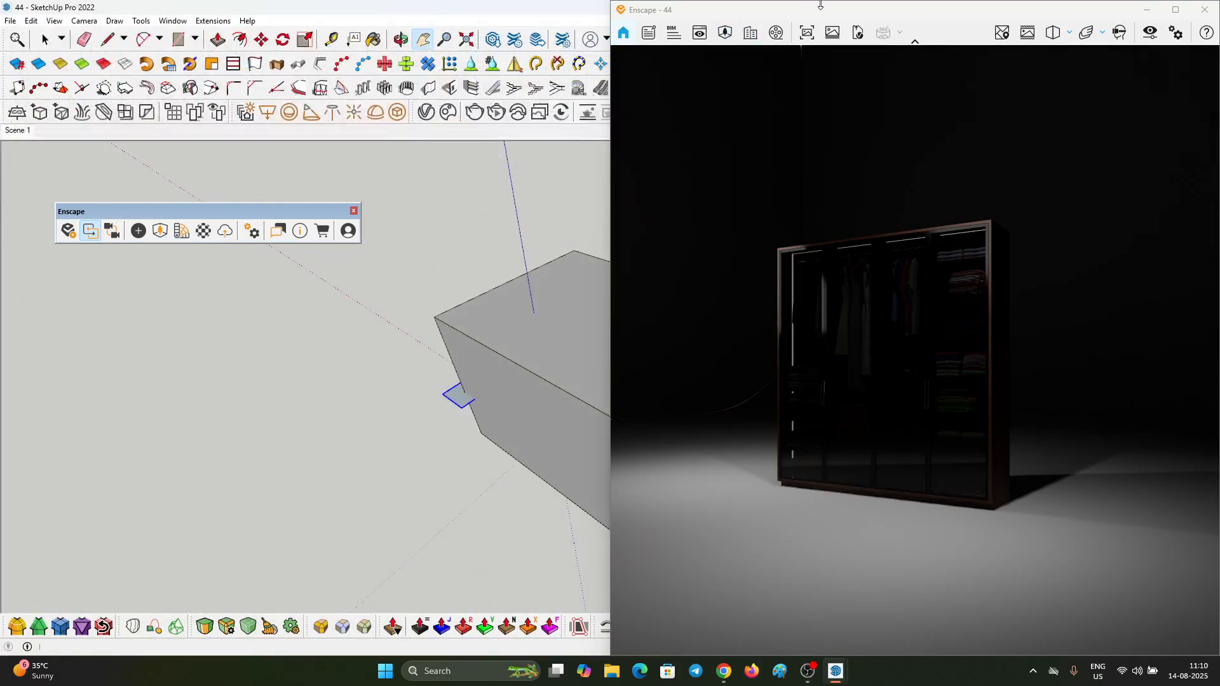
left_click_drag(821, 12, 826, 118)
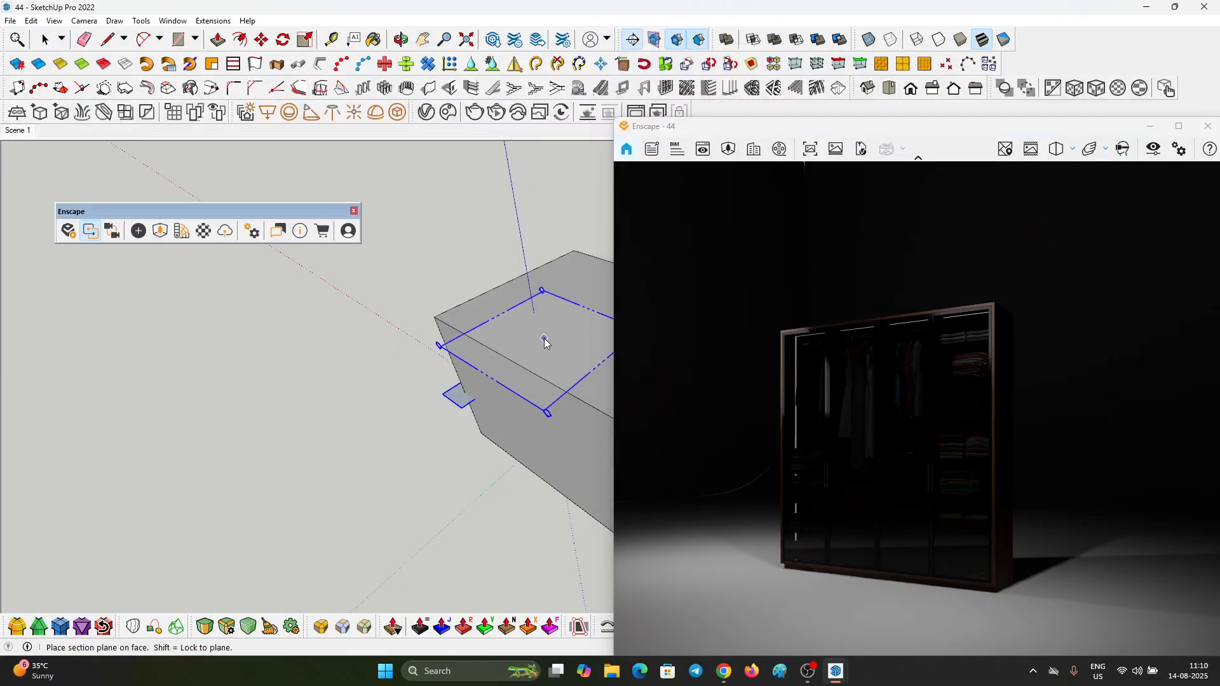
Step: Place a second section plane on the studio box's top face, keeping its default name and symbol
left_click(544, 338)
left_click(707, 372)
scroll(571, 365, "down", 2)
middle_click_drag(445, 349, 375, 332, "shift")
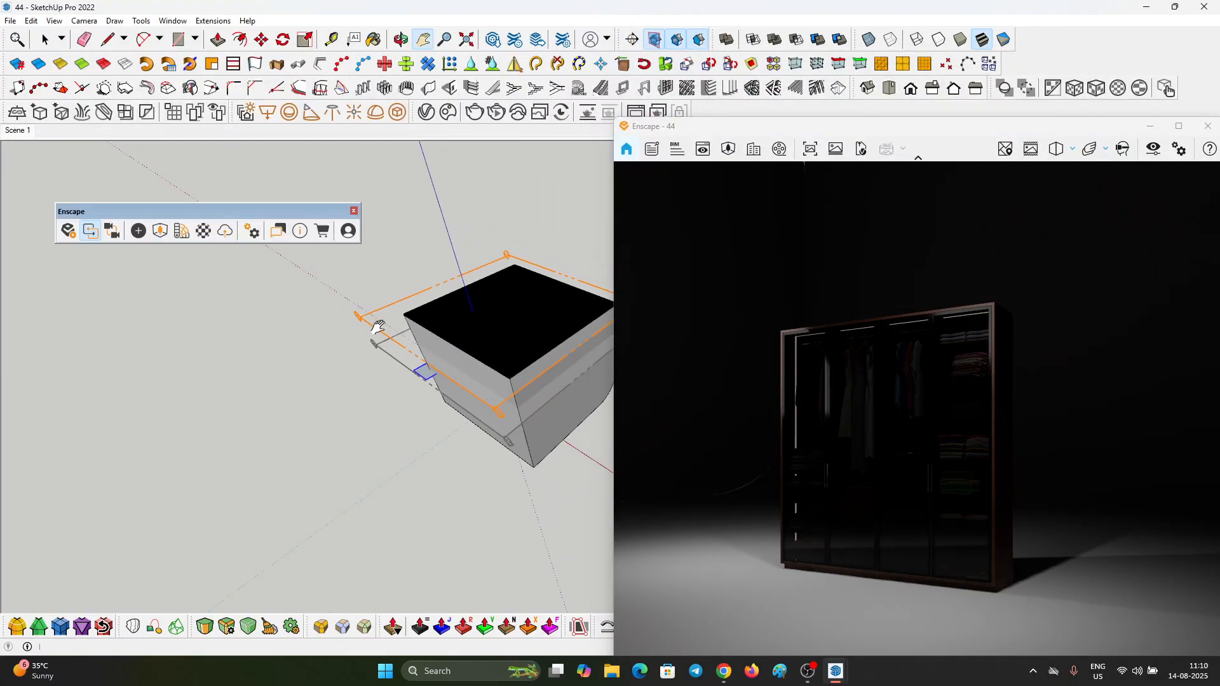
Step: Move the second section plane down into the studio box and turn off the section fill
key("space")
left_click(380, 333)
scroll(510, 416, "up", 5)
middle_click_drag(582, 412, 475, 346)
scroll(484, 305, "down", 2)
key("m")
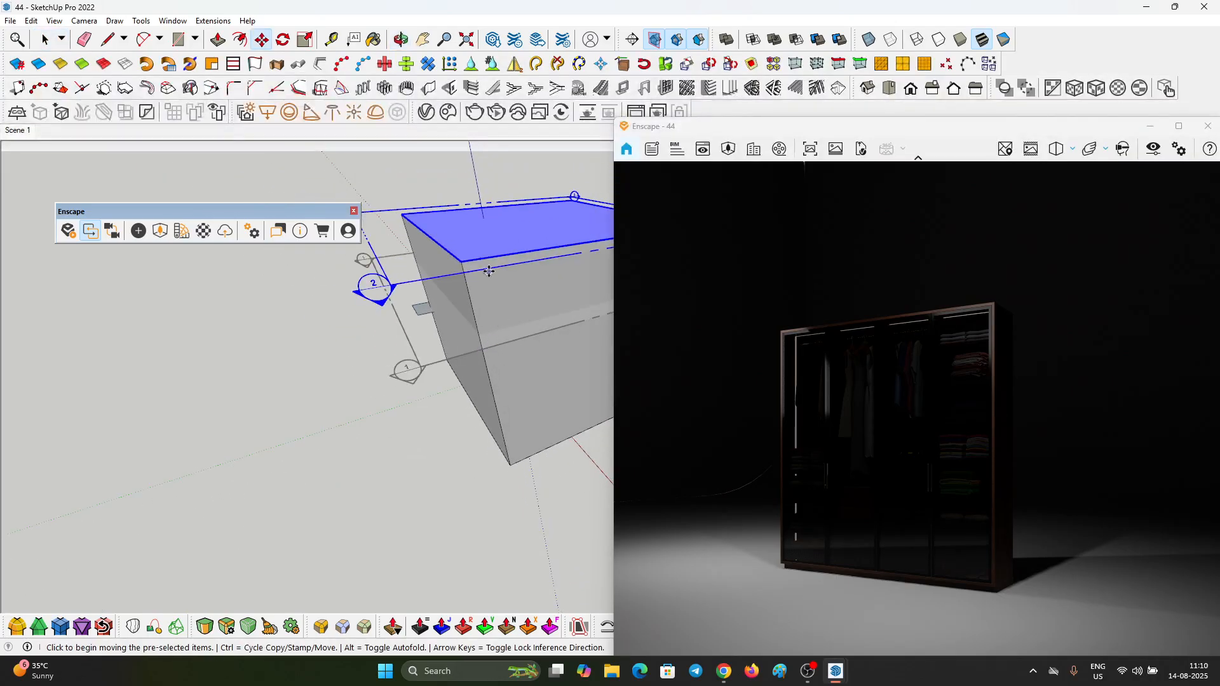
left_click(489, 267)
left_click(499, 317)
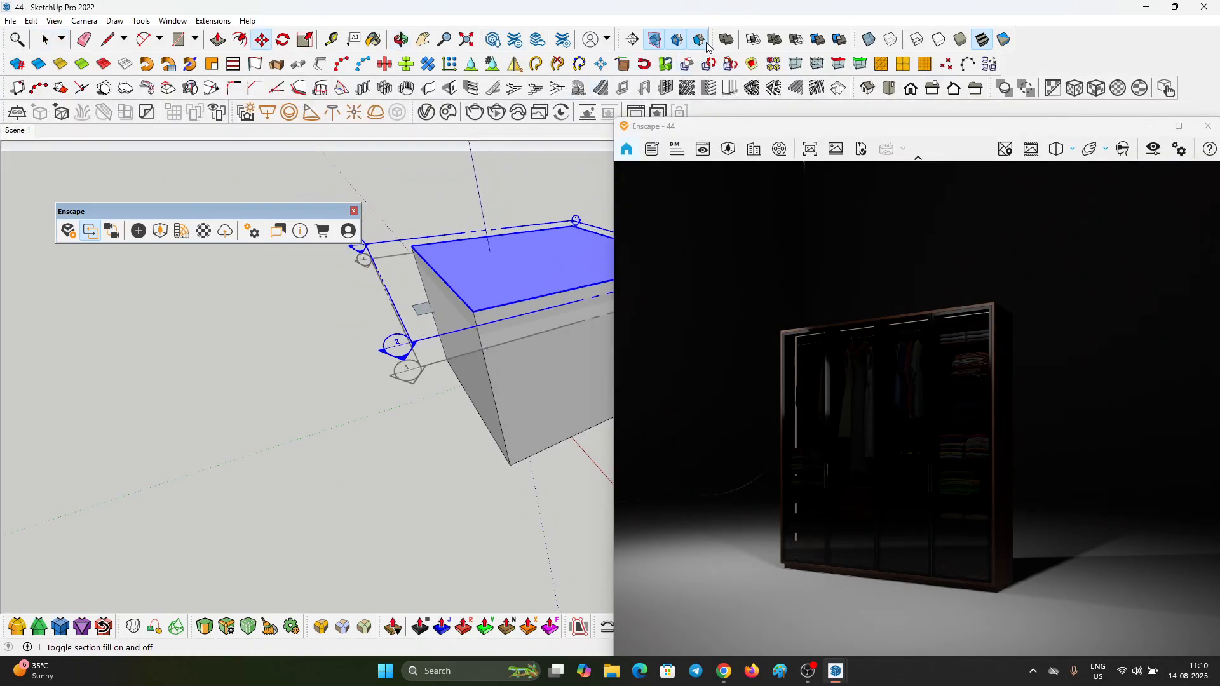
left_click(698, 39)
Step: Move the new rectangular light from outside the box into the studio, over the area near the side wall
scroll(532, 226, "up", 2)
scroll(473, 265, "up", 4)
mouse_move(474, 265)
middle_mouse_down()
mouse_move(445, 343)
mouse_move(524, 346)
middle_mouse_up()
middle_click_drag(220, 343, 364, 508)
scroll(416, 462, "down", 4)
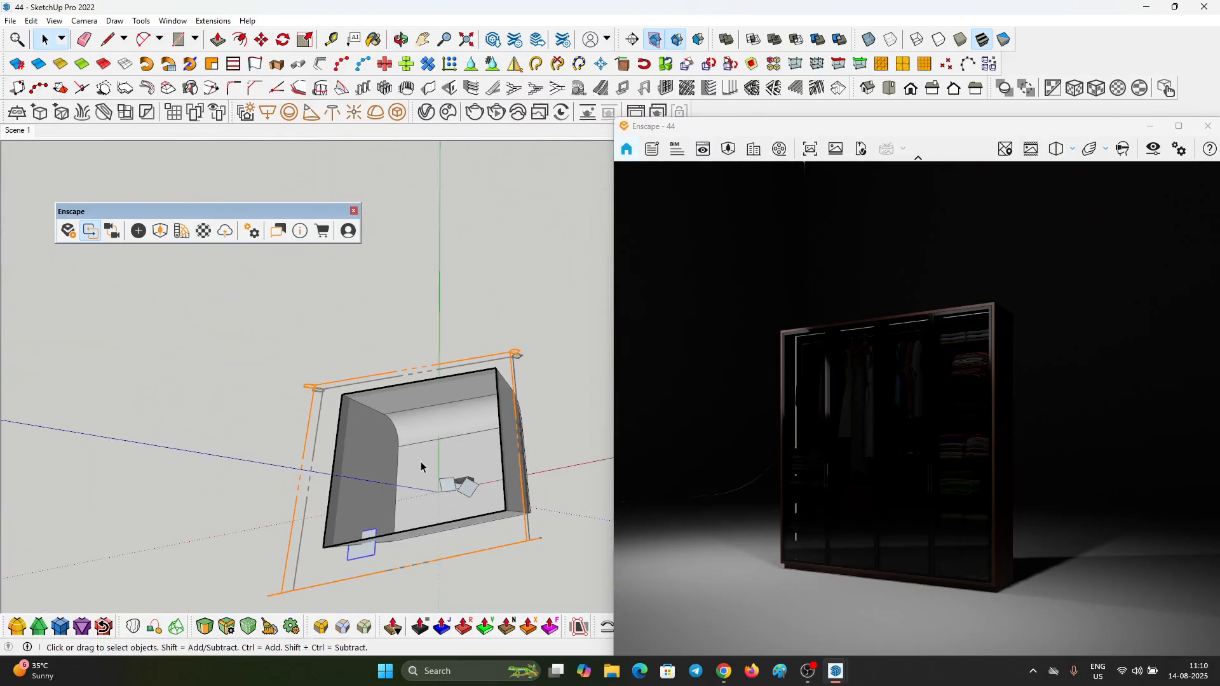
scroll(419, 504, "up", 4)
key("m")
left_click(418, 507)
left_click(408, 442)
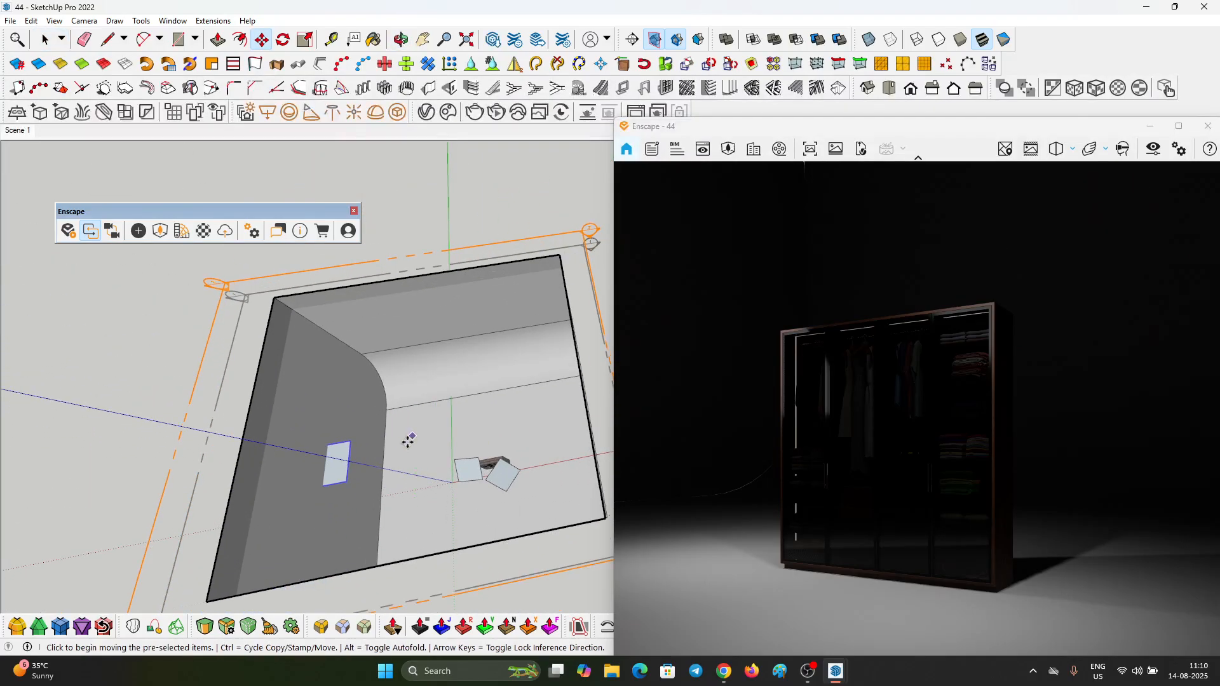
Step: Move the new rectangular light along the red axis so that it hangs to one side of the wardrobe
left_click(408, 441)
left_click(520, 425)
scroll(521, 424, "down", 1)
middle_click_drag(572, 381, 648, 389)
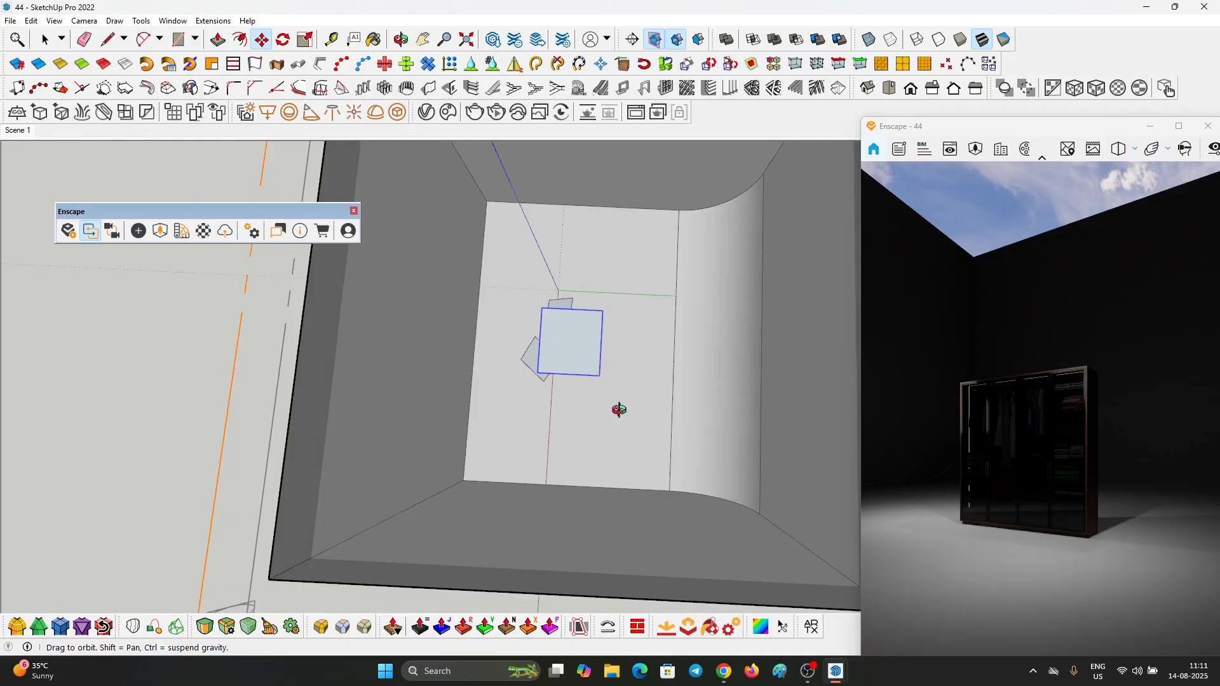
left_click(648, 389)
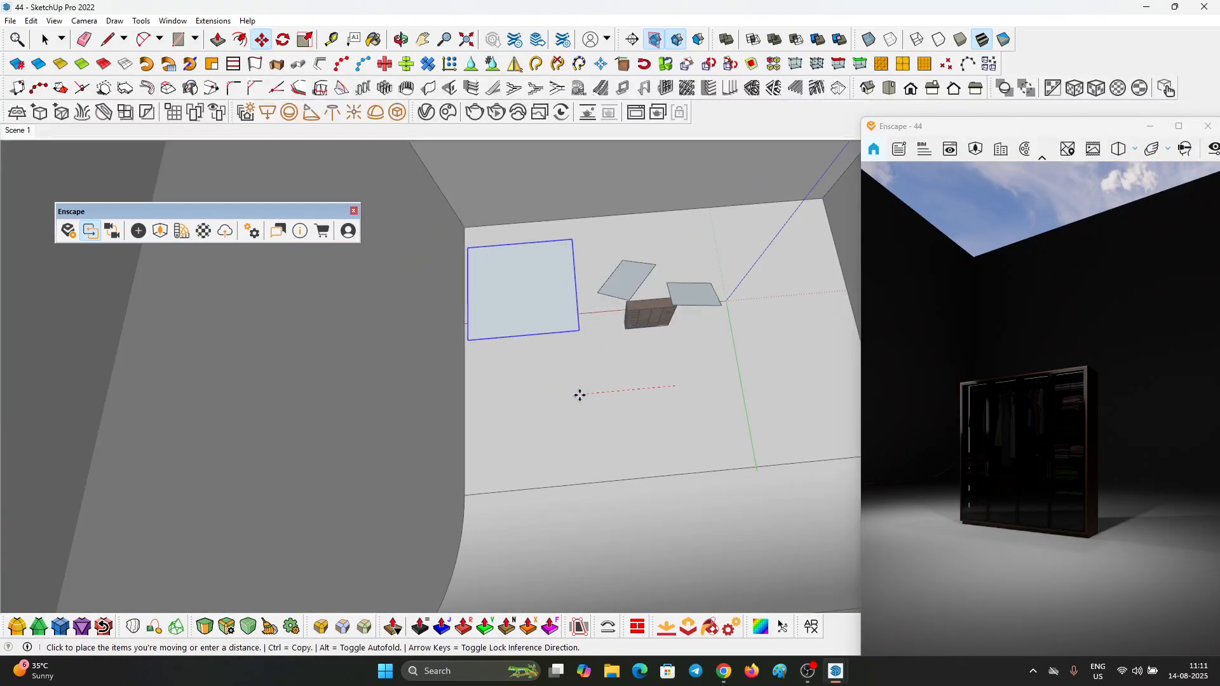
left_click(580, 395)
Step: Copy the rectangular light twice along the red axis to make a row of three above the studio floor
scroll(516, 393, "down", 3)
scroll(547, 401, "up", 3)
left_click(538, 384)
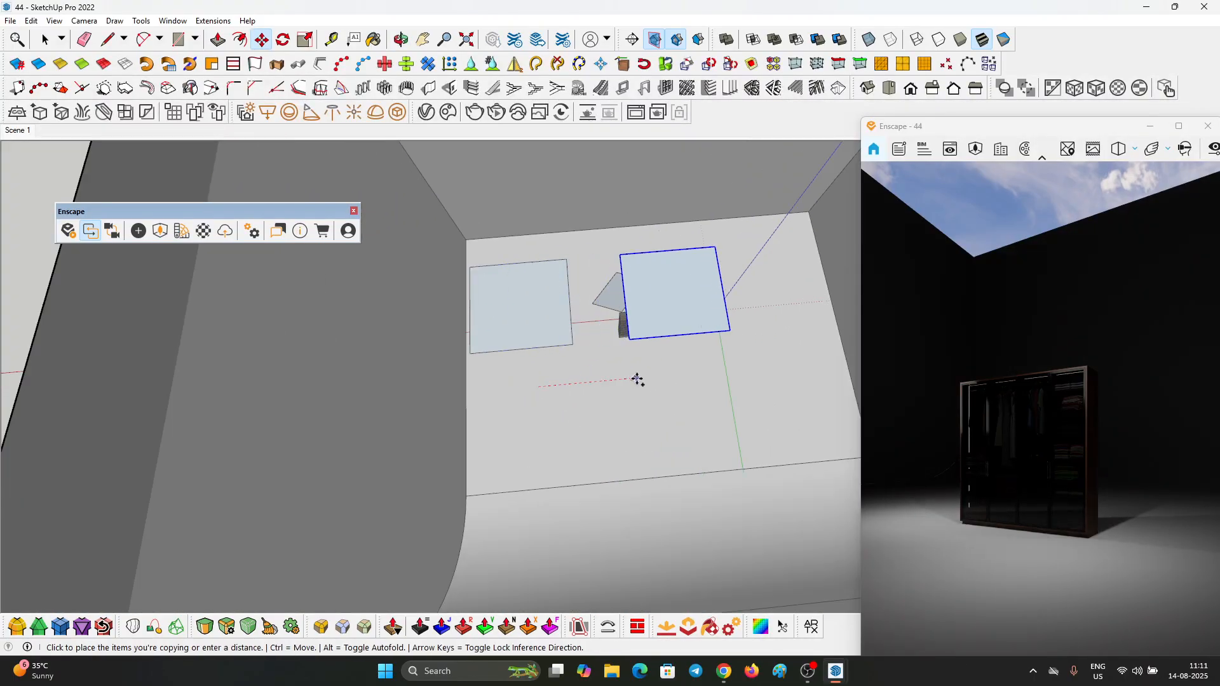
left_click(605, 381)
key("ctrl")
left_click(558, 389)
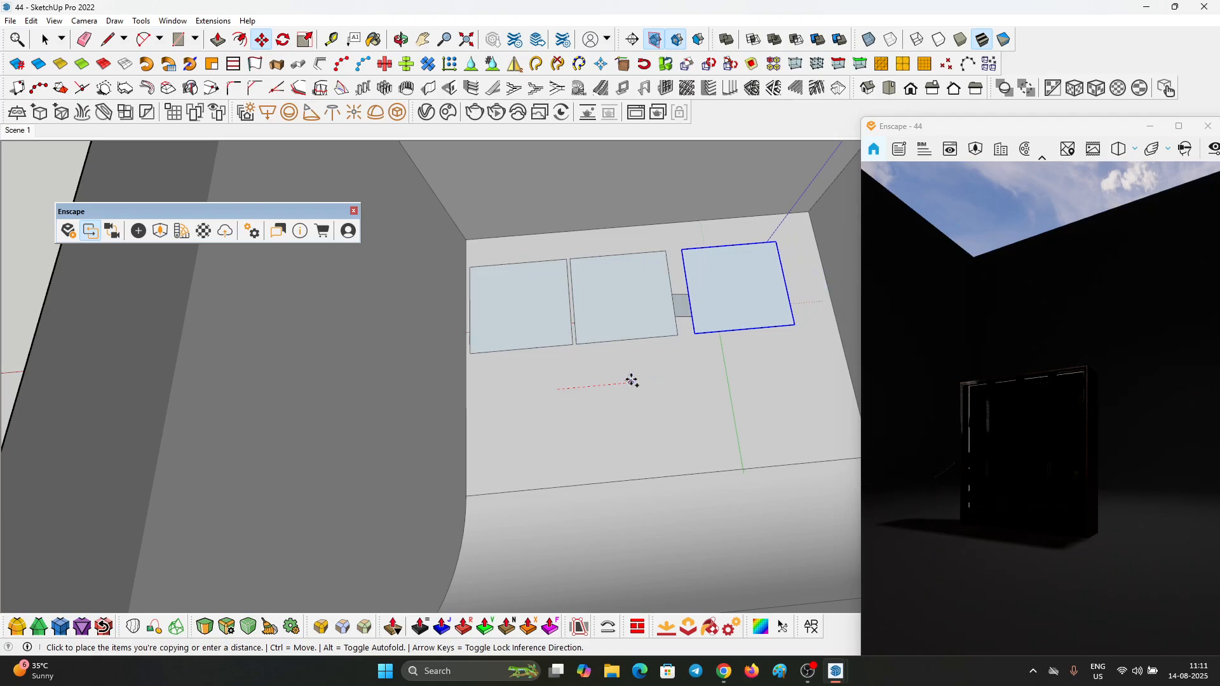
left_click(626, 381)
key("space")
Step: Select all three lights in the row and copy them along the green axis, away from the curved backdrop
scroll(536, 346, "down", 3)
middle_click_drag(536, 347, 1043, 405)
scroll(499, 397, "up", 3)
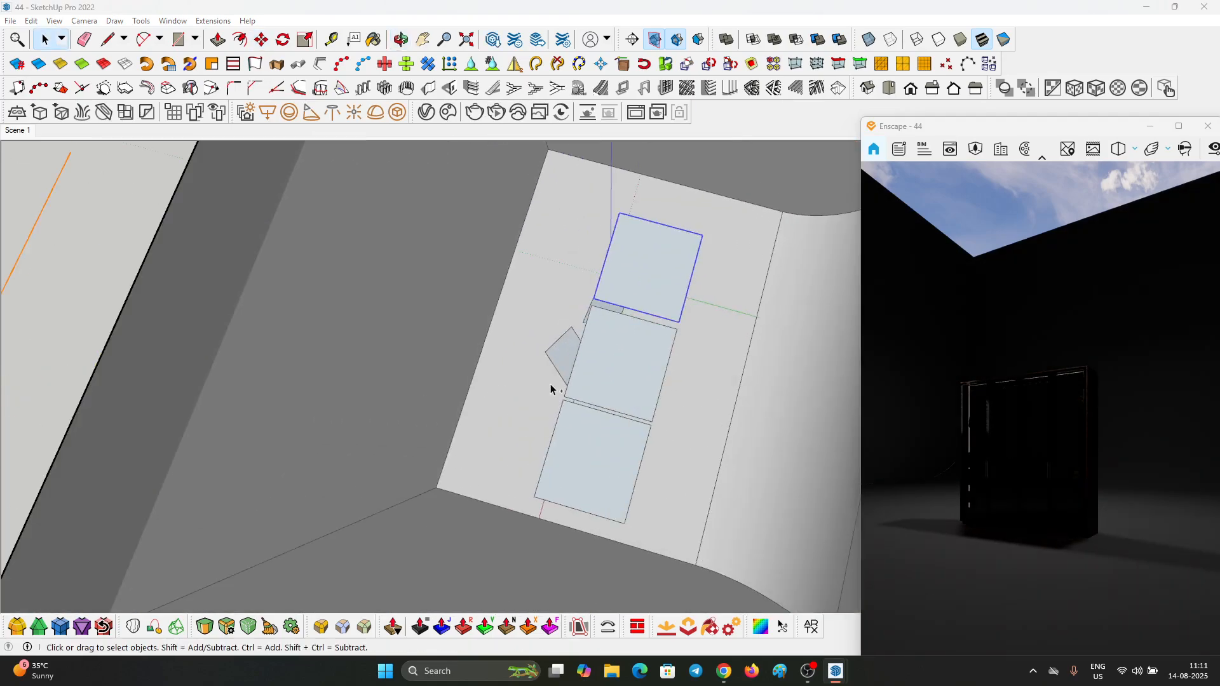
left_click(591, 388, "ctrl")
left_click(578, 448, "ctrl")
middle_click_drag(578, 448, 664, 413)
key("m")
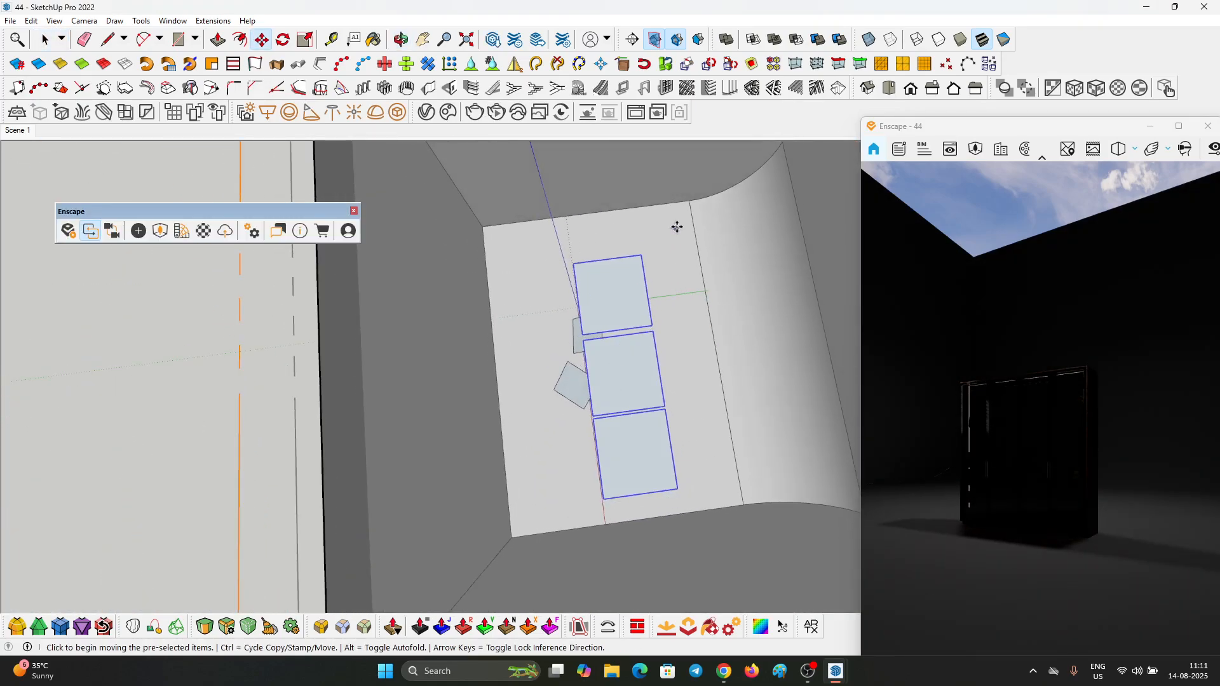
key("ctrl")
left_click(647, 233)
left_click(594, 237)
Step: Copy the row of three lights toward the curved backdrop to complete a three-by-three grid
scroll(568, 249, "down", 1)
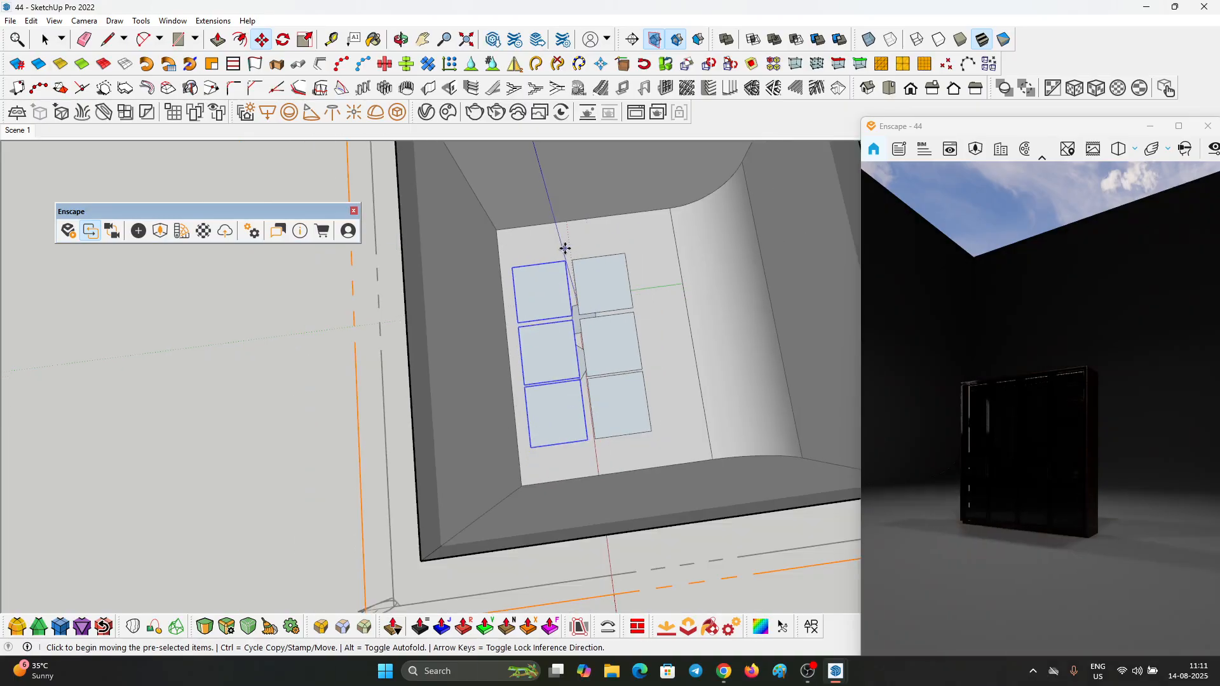
left_click(545, 245)
left_click(631, 241)
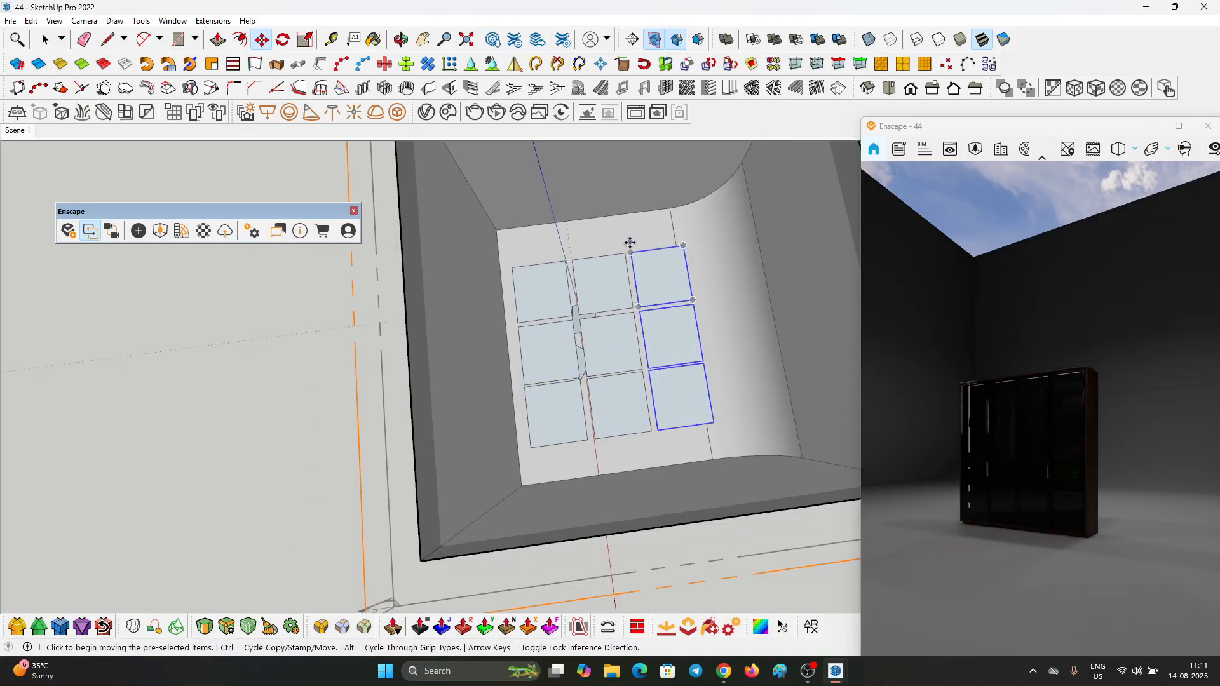
key("space")
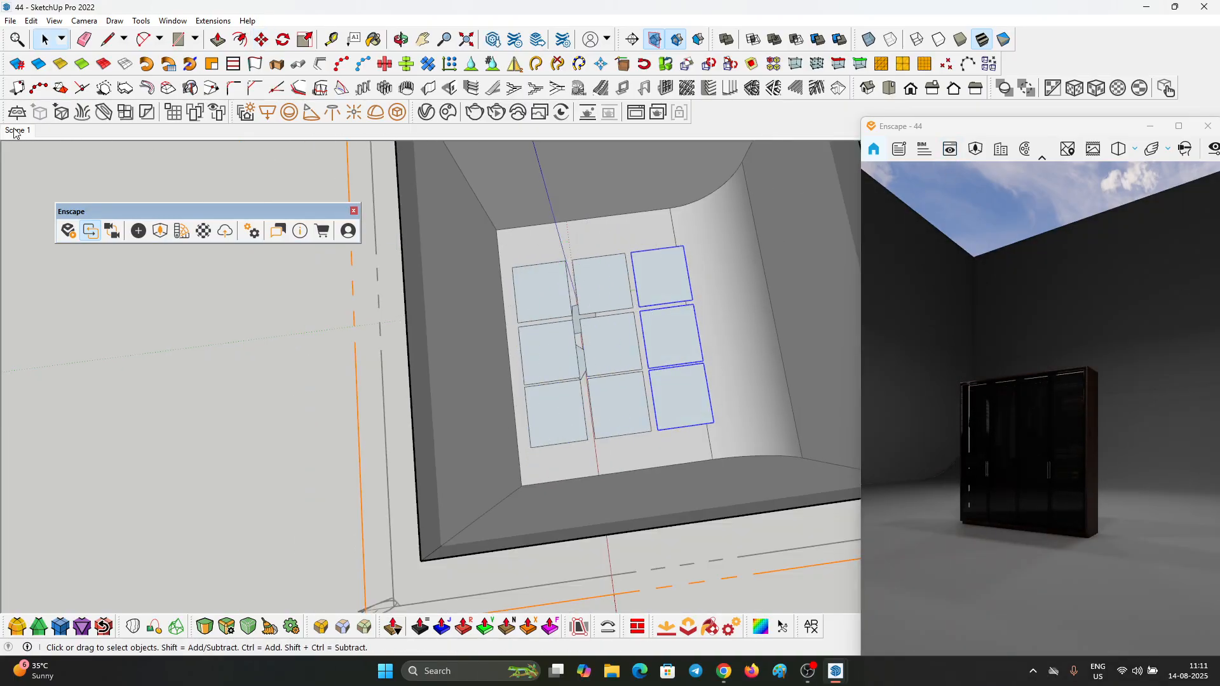
Step: Return to Scene 1, maximize the Enscape window and turn on the safe frame
left_click(17, 130)
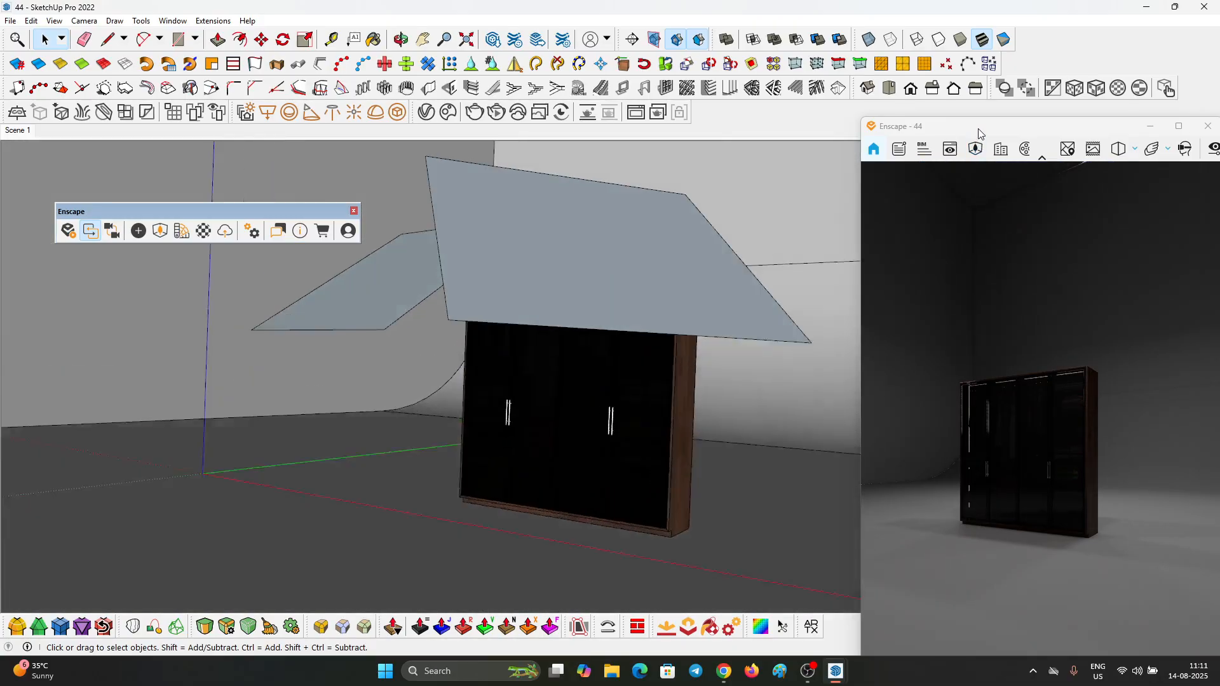
mouse_move(978, 129)
left_mouse_down()
mouse_move(486, 145)
mouse_move(444, 115)
left_mouse_up()
left_click(644, 113)
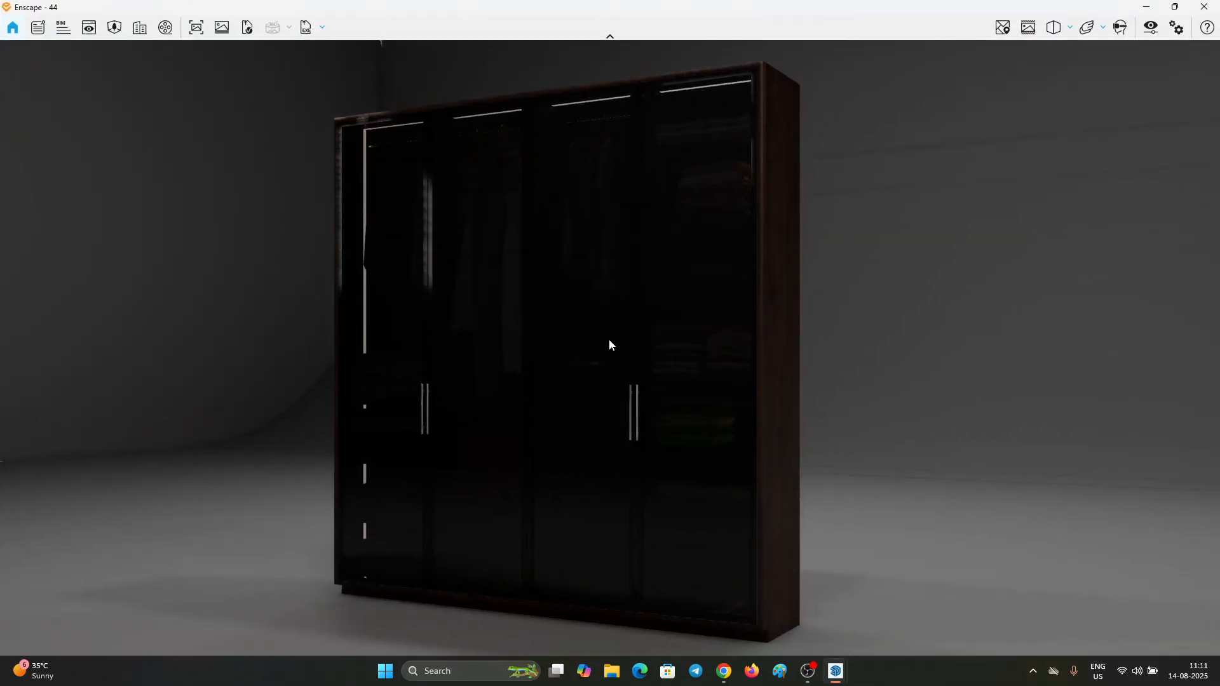
left_click(1026, 31)
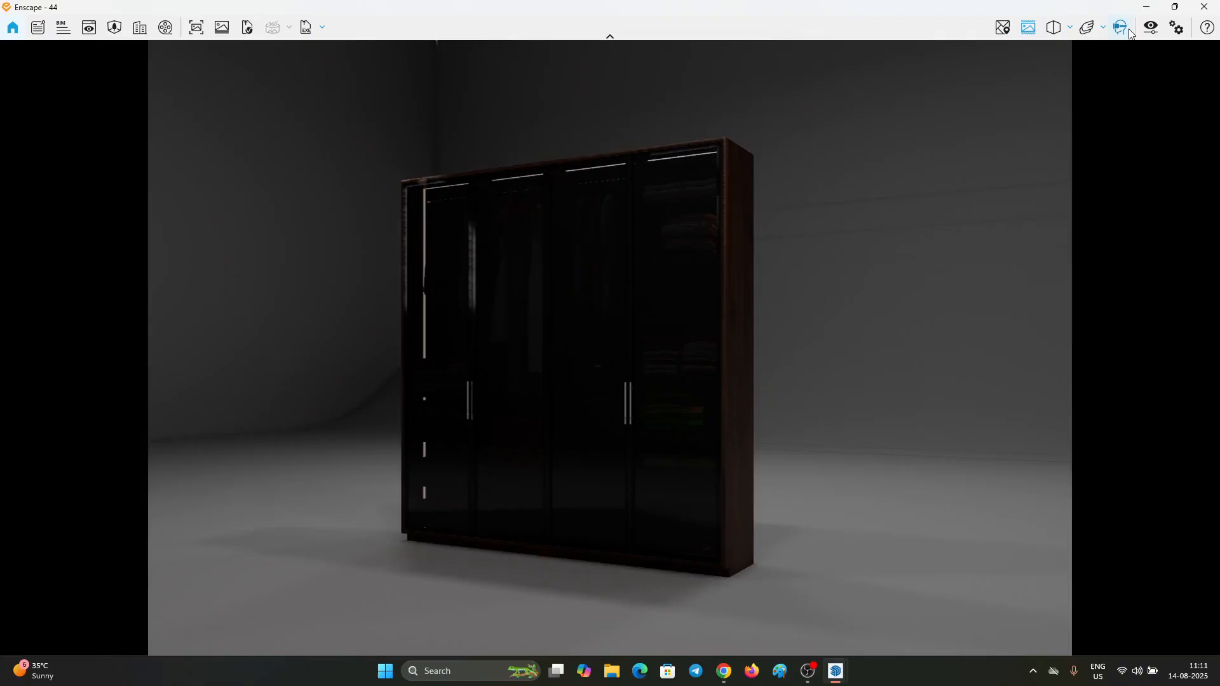
Step: Open the visual settings and set the camera exposure to 53%
left_click(1152, 28)
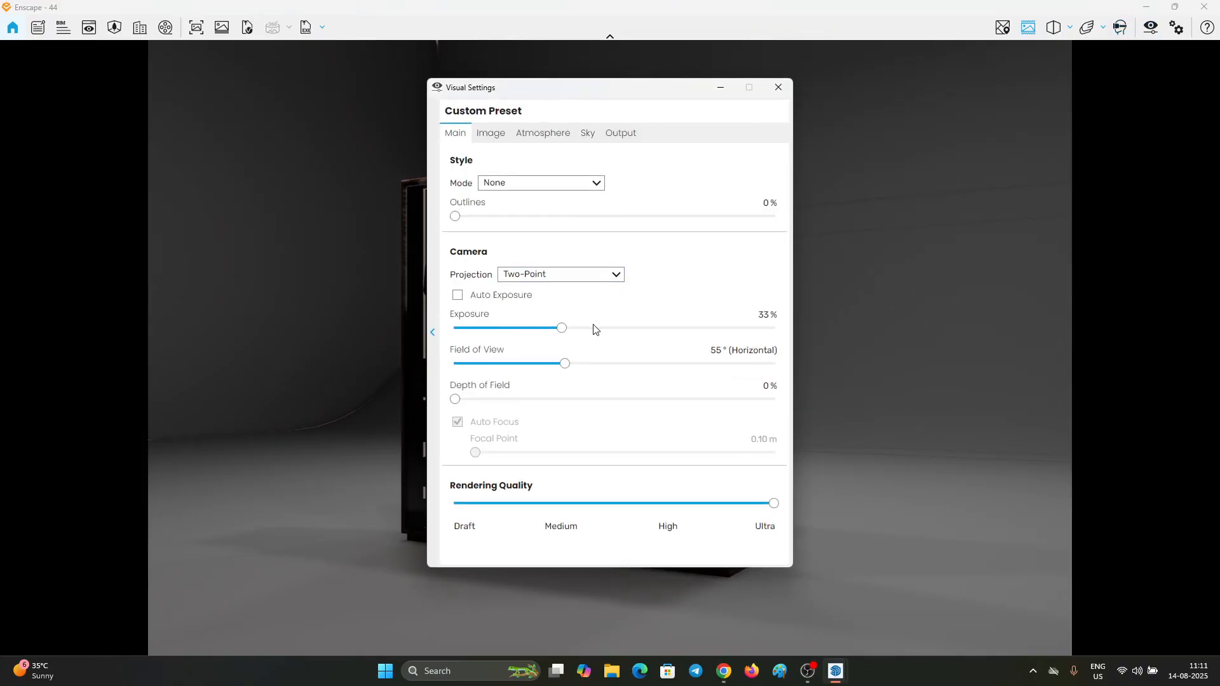
left_click_drag(593, 328, 602, 328)
left_click_drag(608, 90, 1000, 102)
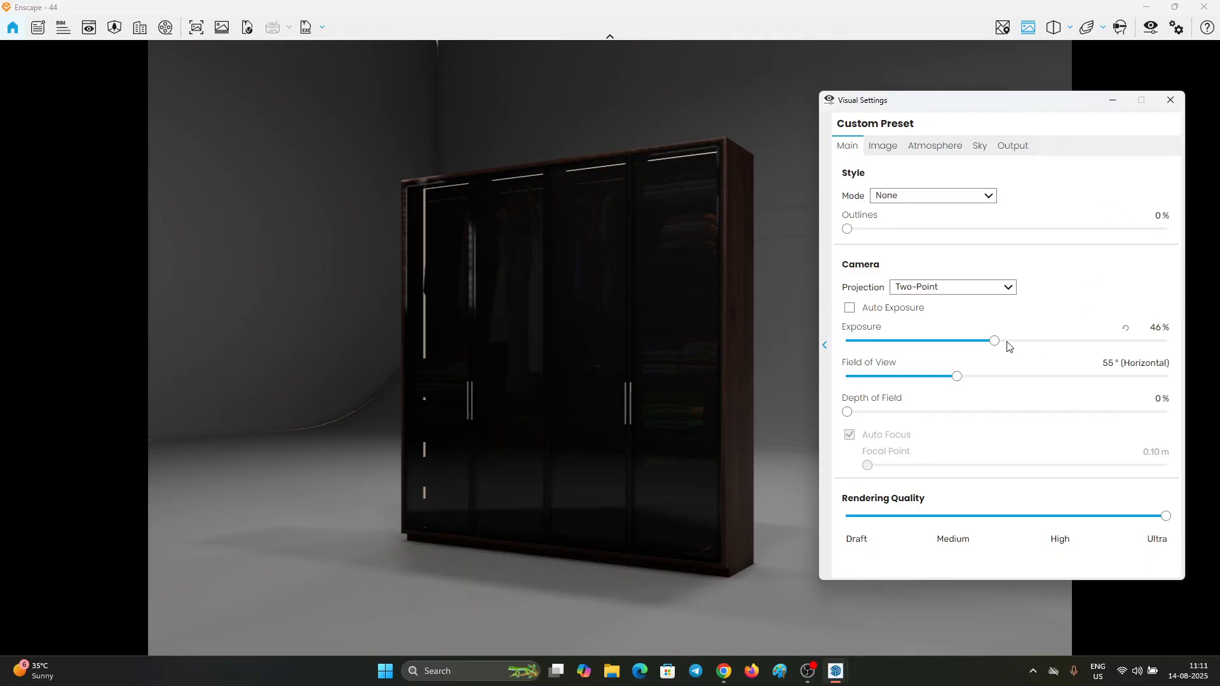
left_click_drag(1008, 346, 1017, 340)
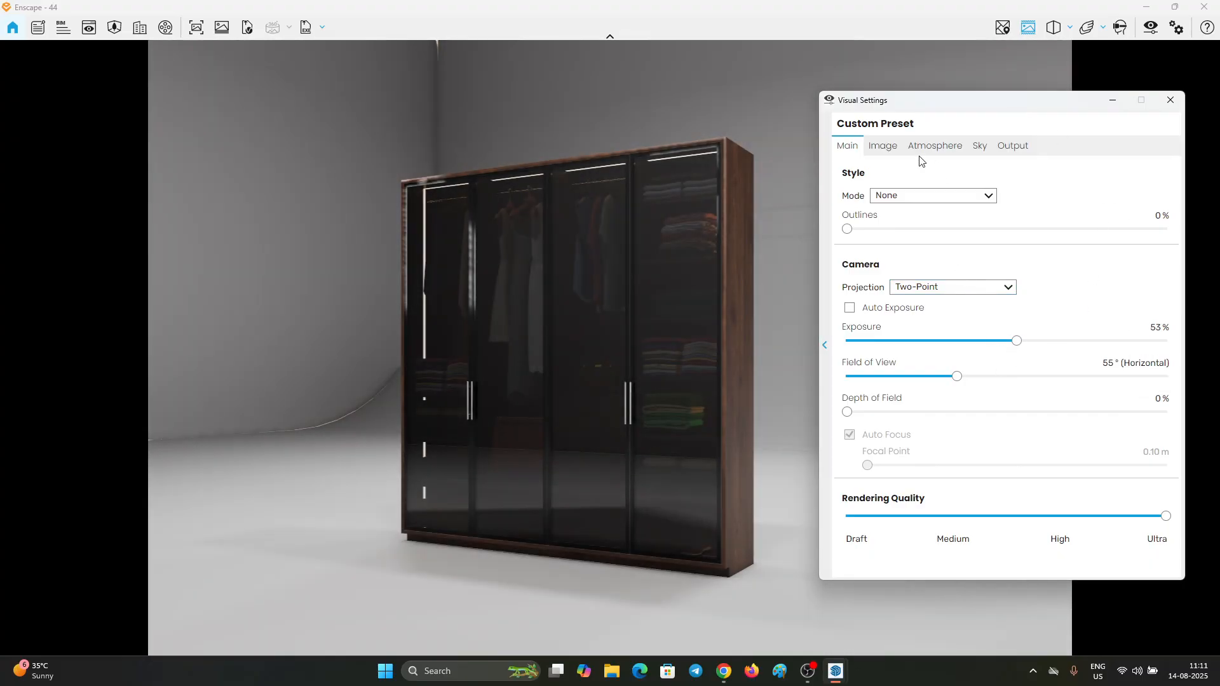
Step: Set the artificial light brightness to 116%
left_click(883, 148)
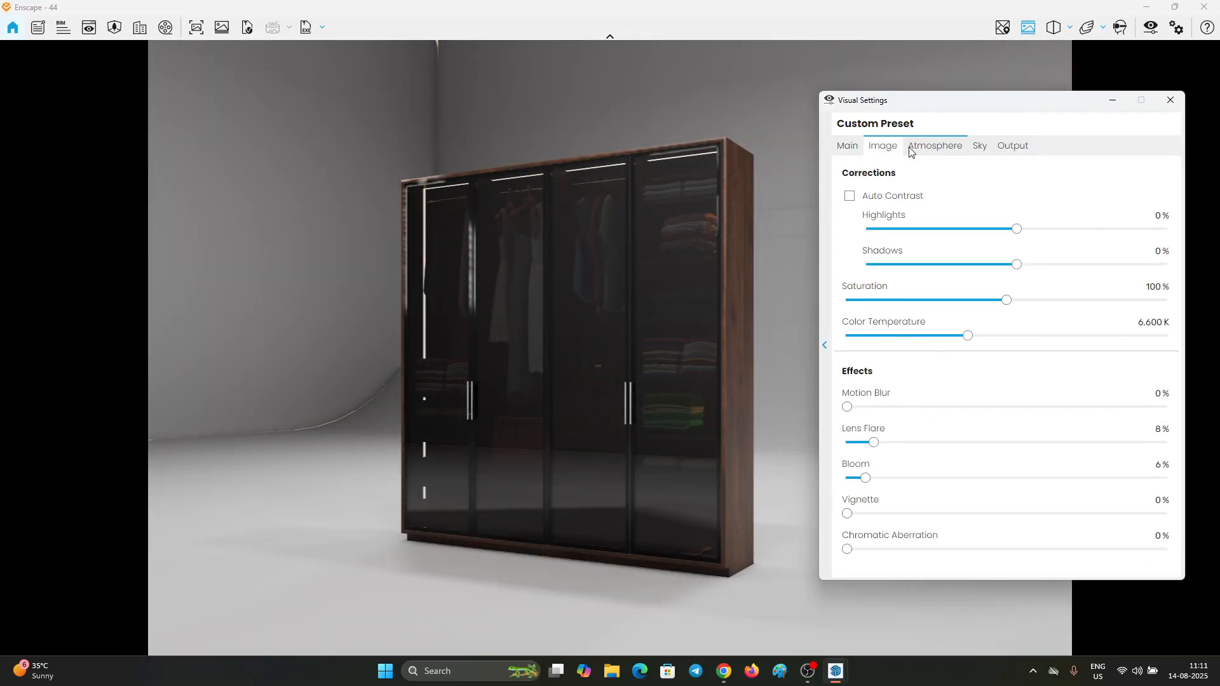
left_click(911, 150)
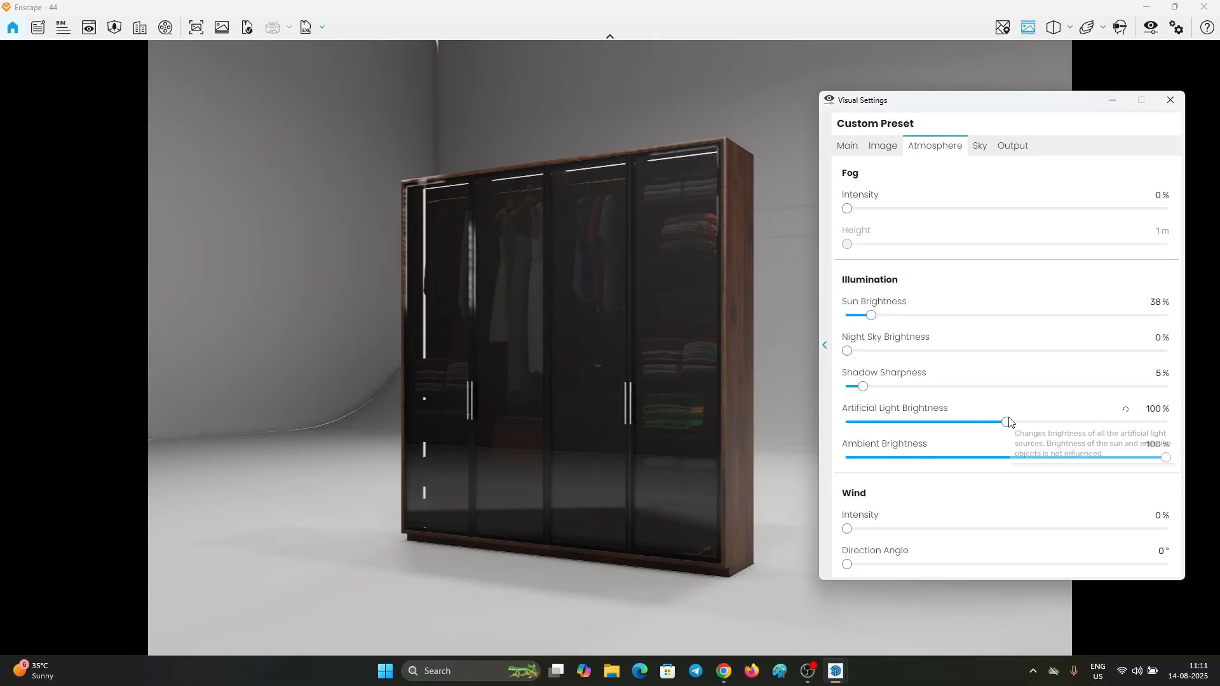
left_click_drag(1022, 423, 1029, 422)
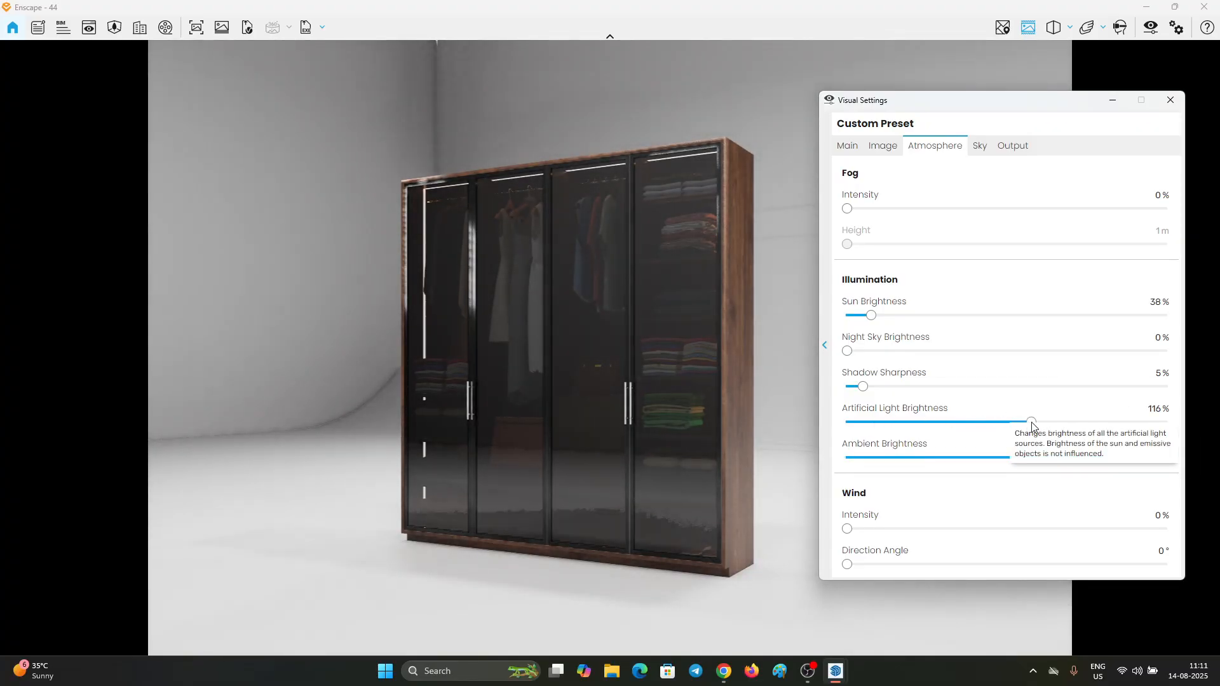
left_click_drag(1029, 426, 1032, 426)
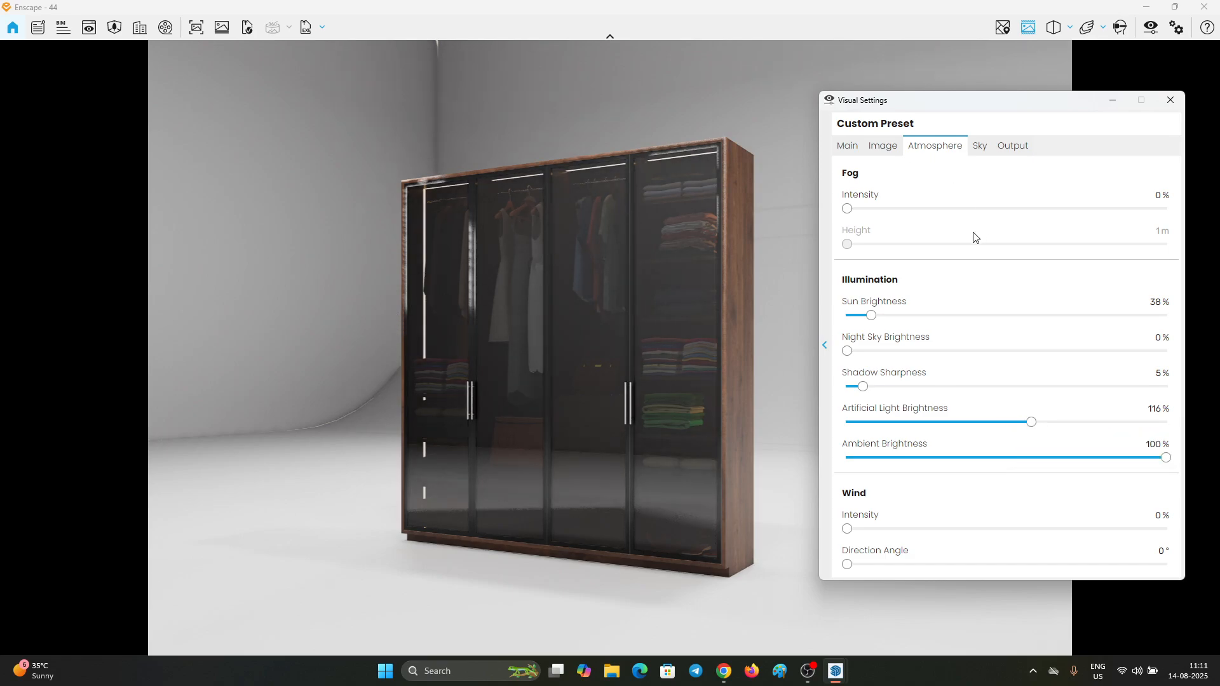
Step: Change the sky's horizon source to Skybox
left_click(978, 147)
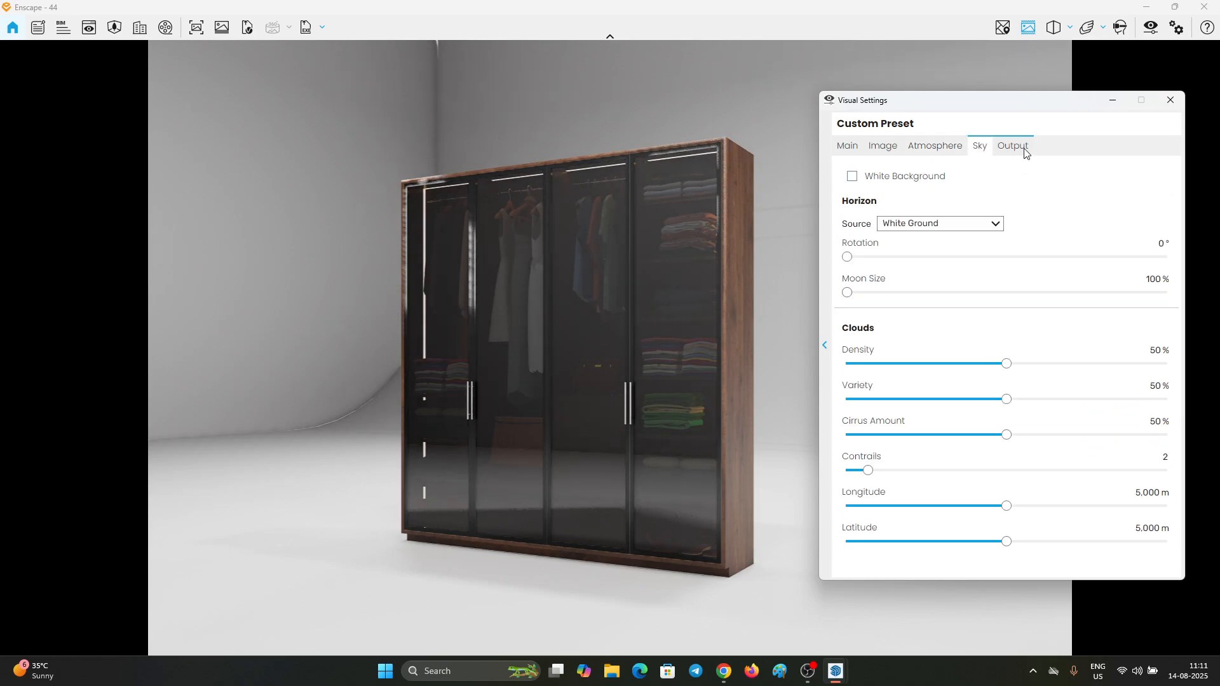
left_click(928, 225)
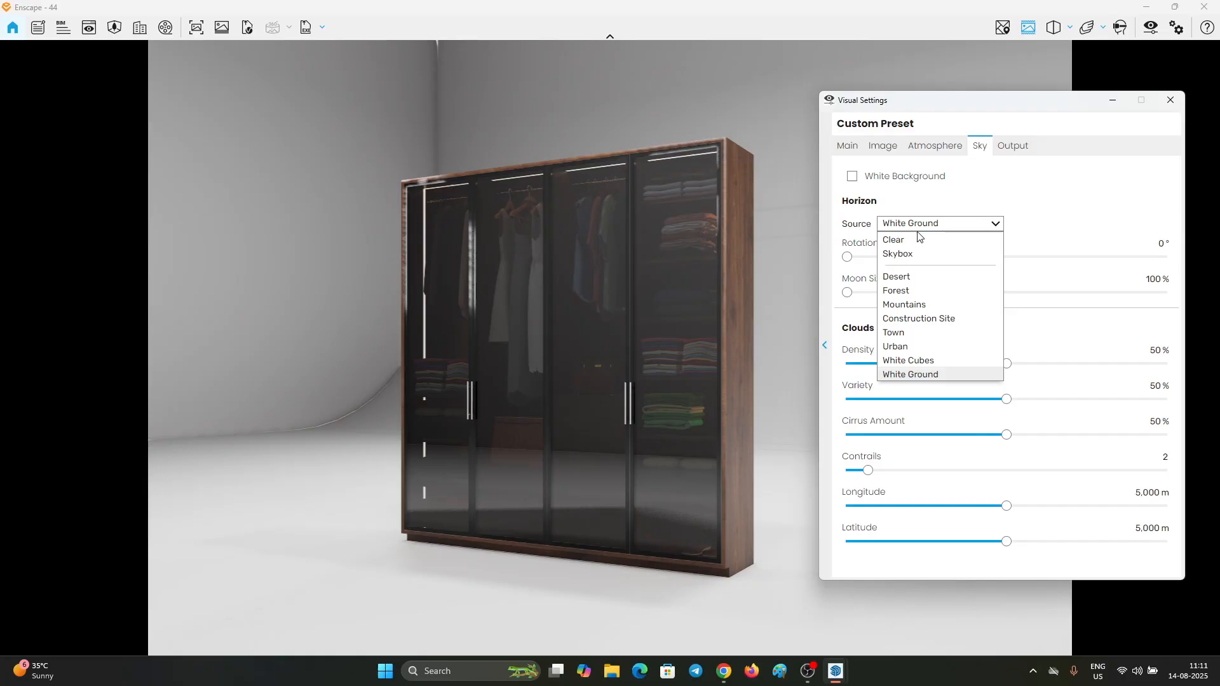
left_click(927, 253)
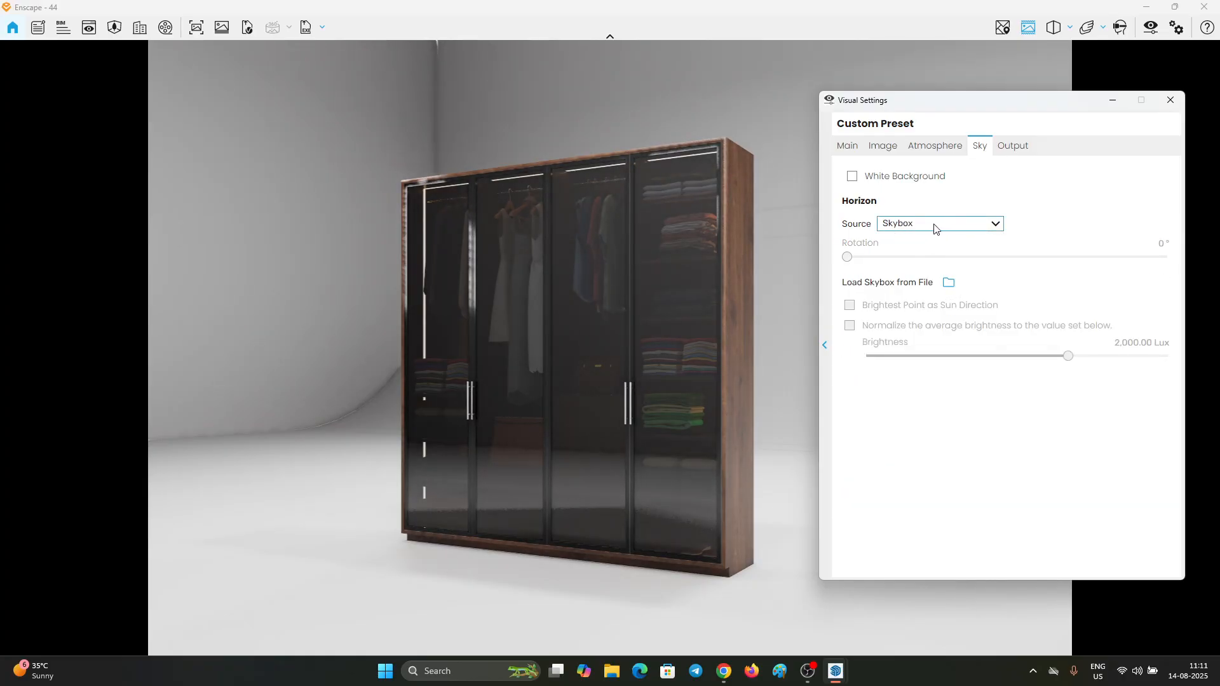
left_click(934, 225)
left_click(917, 256)
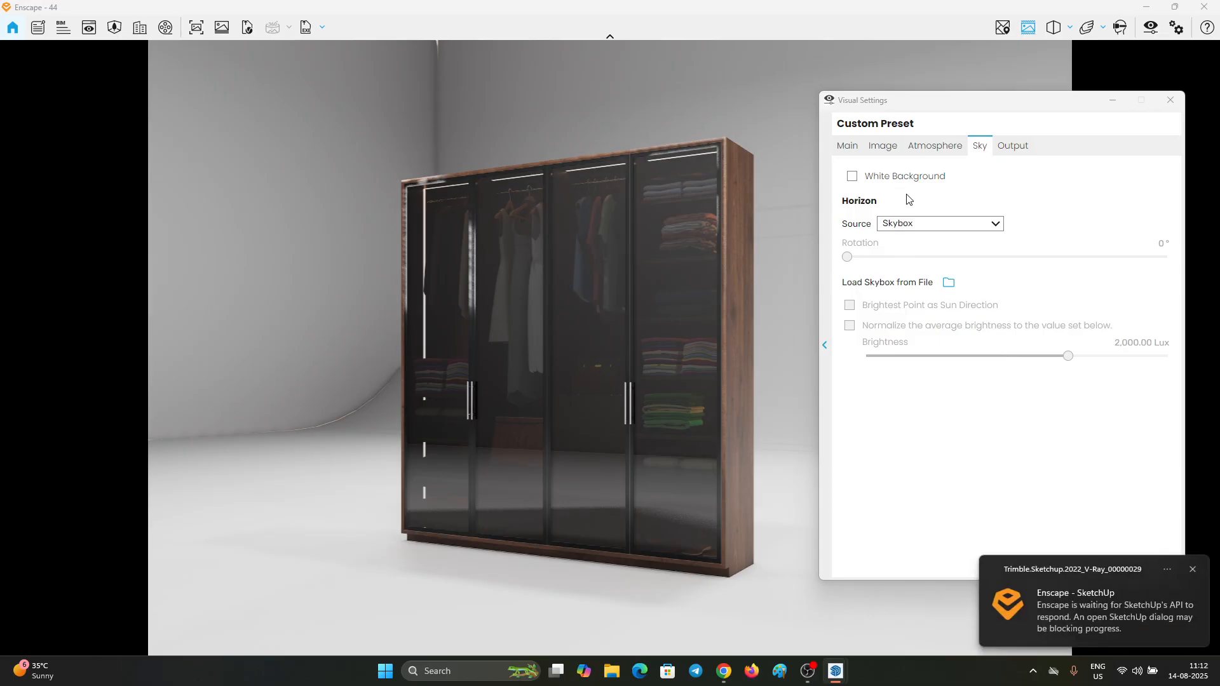
Step: Load scythian_tombs_2_4k.hdr from the HDRI folder's COLLECTION 2 as the skybox and raise its brightness
left_click(948, 282)
left_click_drag(767, 119, 431, 111)
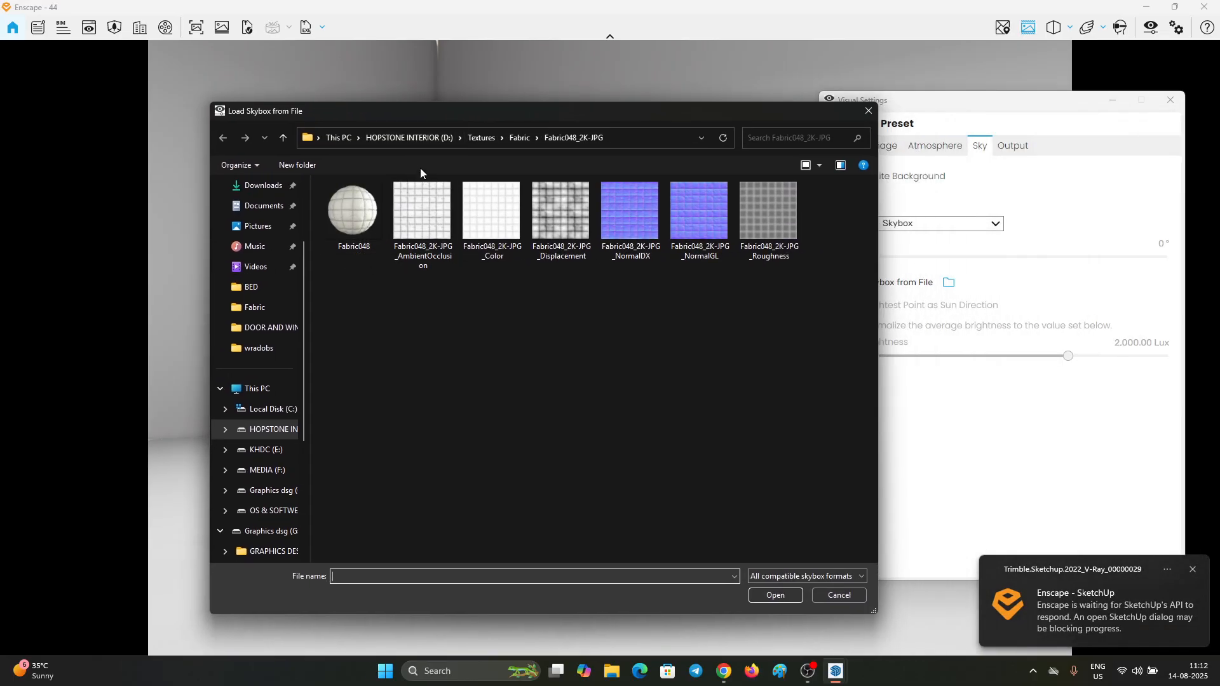
left_click(402, 138)
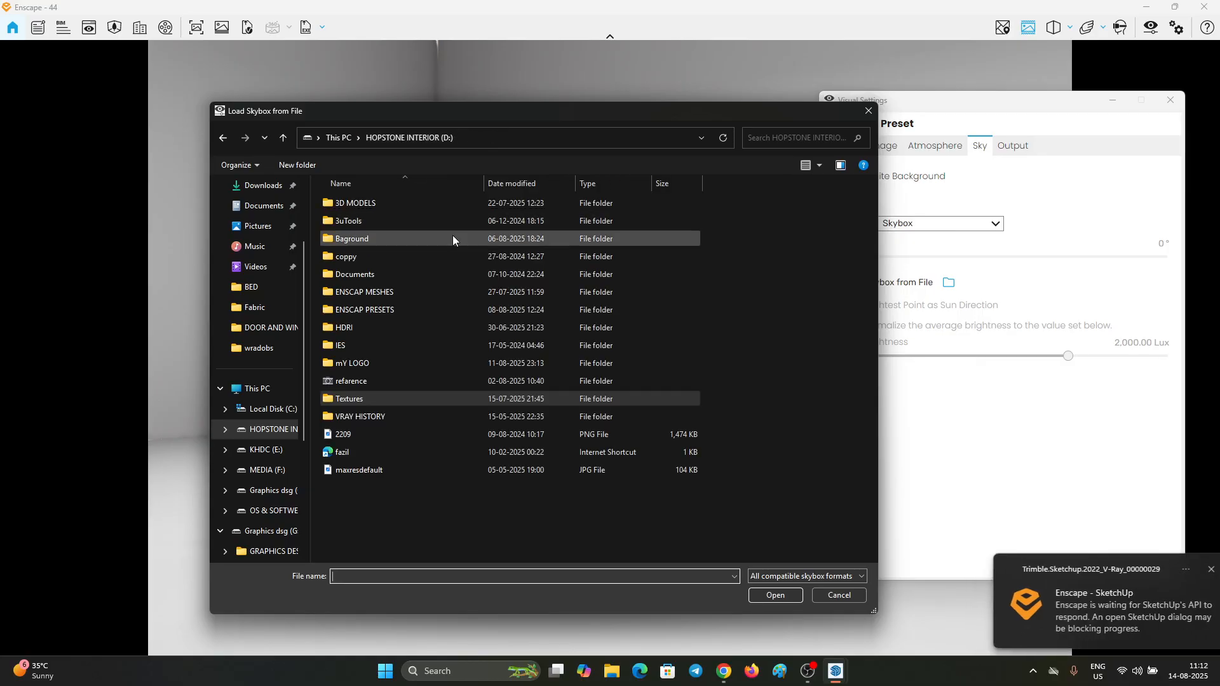
double_click(362, 328)
double_click(382, 209)
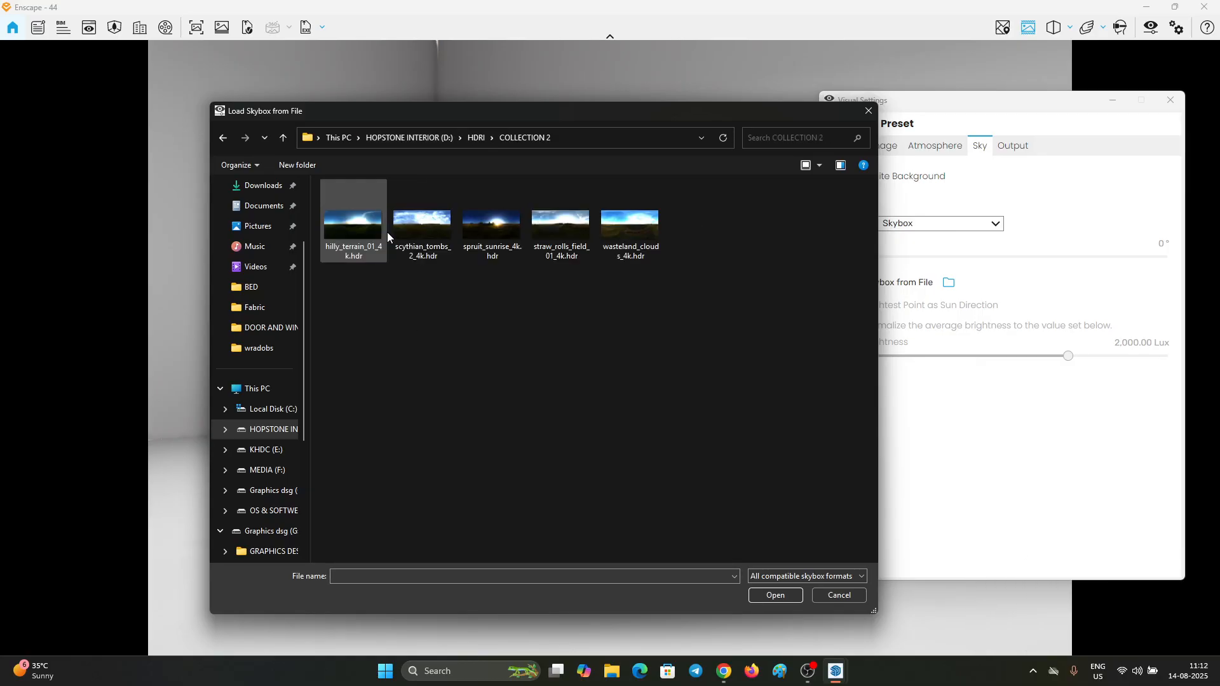
double_click(422, 219)
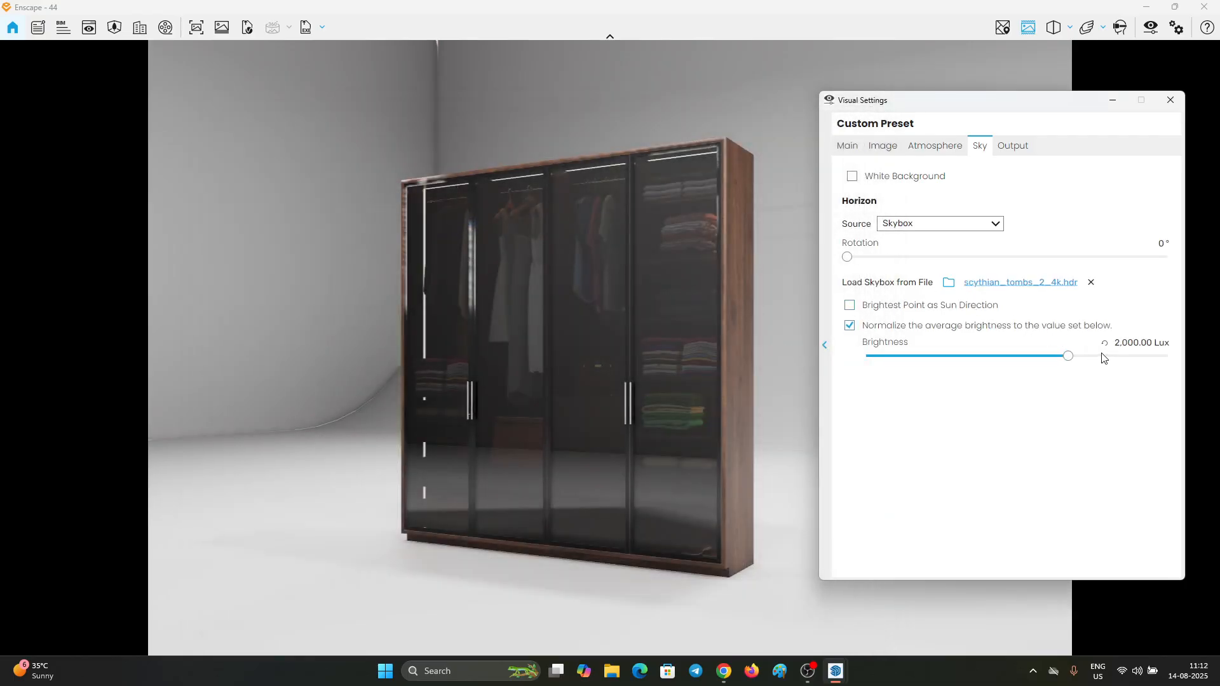
left_click(1124, 356)
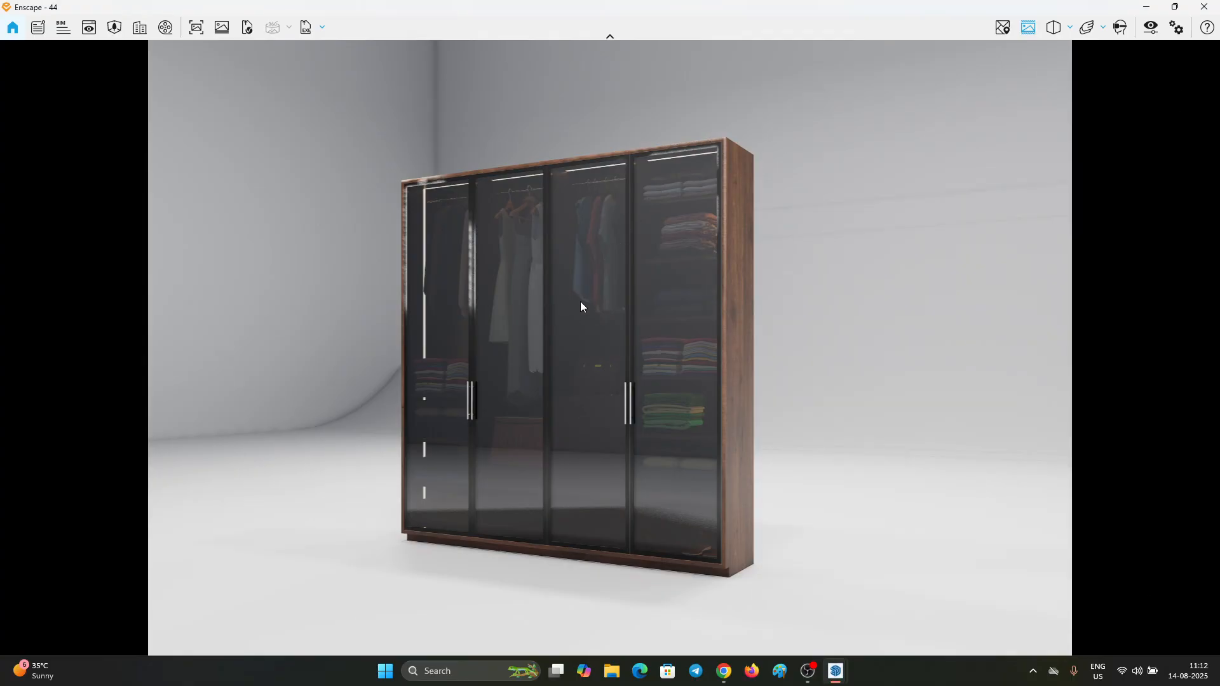
Step: Check the rendered wardrobe from a different angle, and restore the saved Scene 1 view
right_click_drag(579, 302, 470, 298)
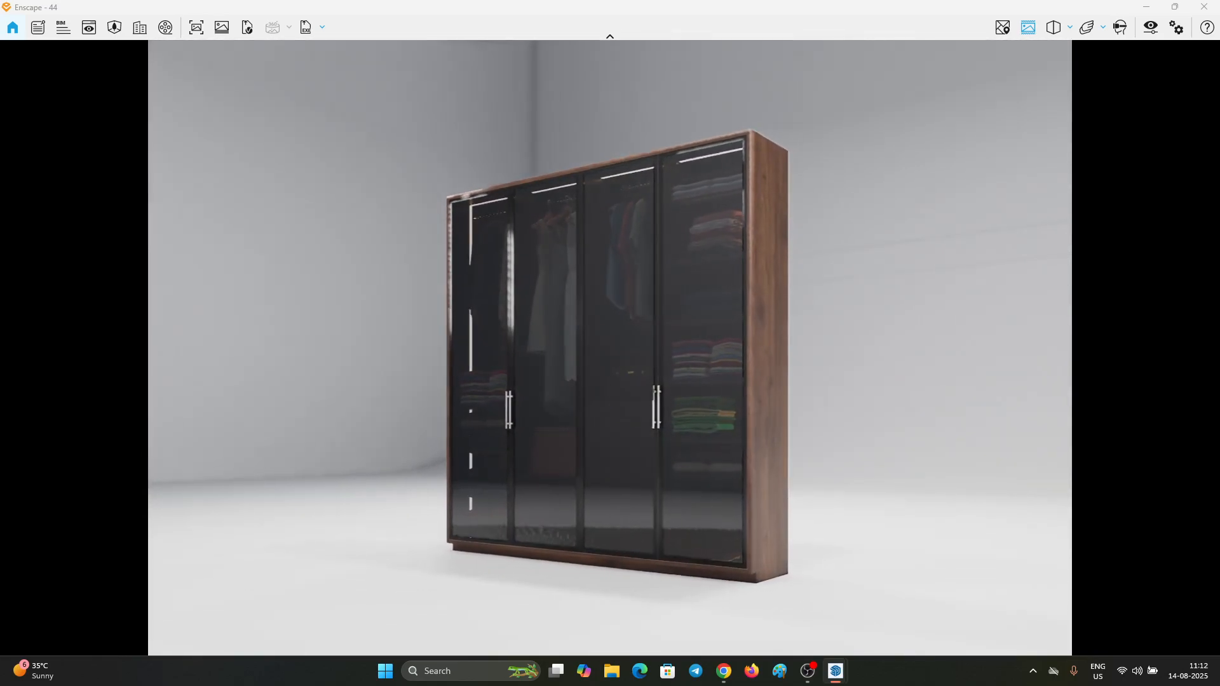
left_click(89, 27)
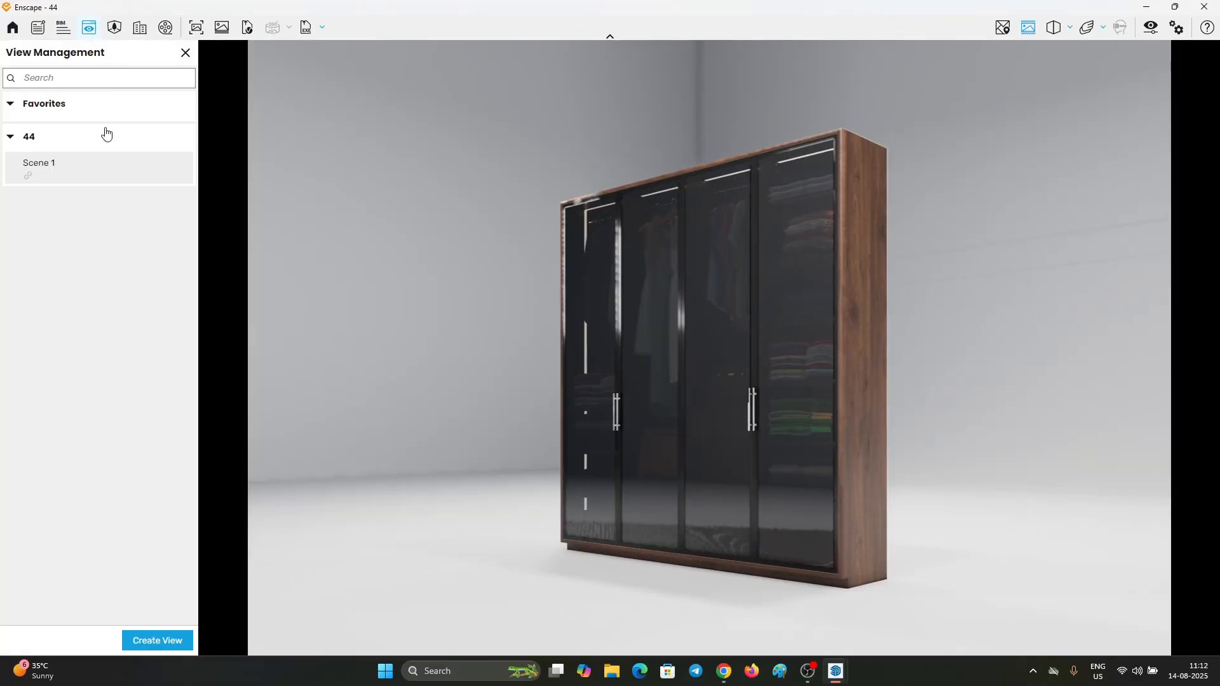
left_click(88, 169)
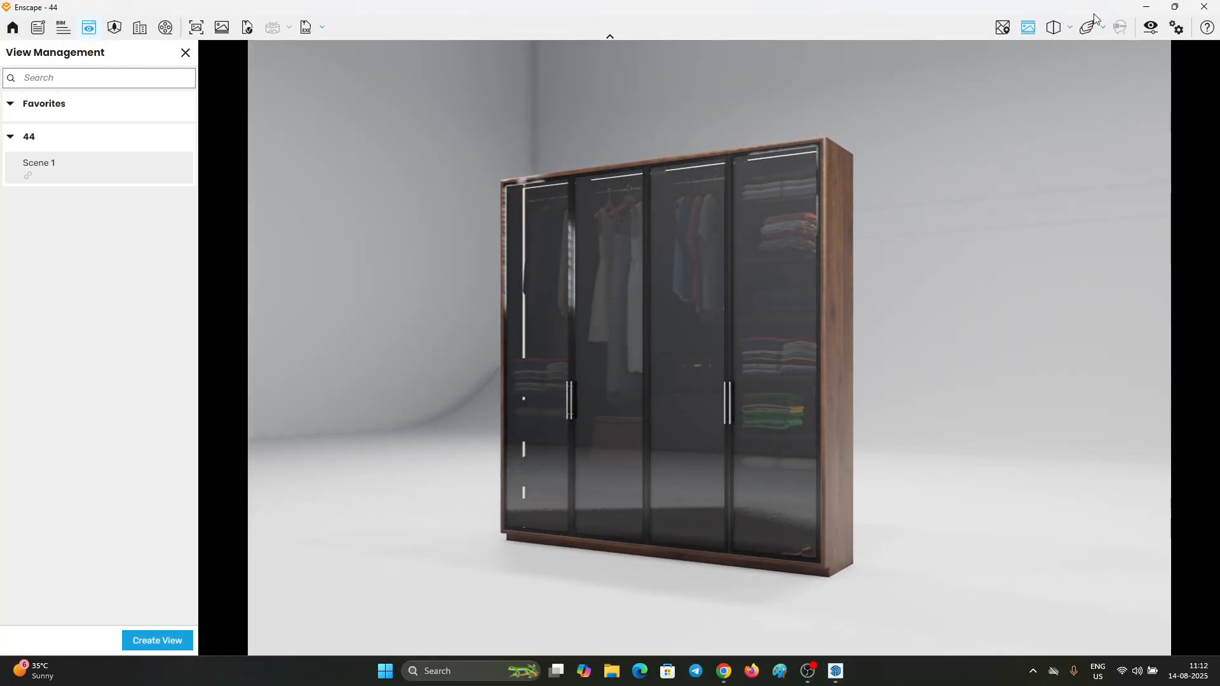
Step: Switch to SketchUp, open the studio box for editing and move its side wall outward about 2431.5 cm along the red axis
left_click(1145, 7)
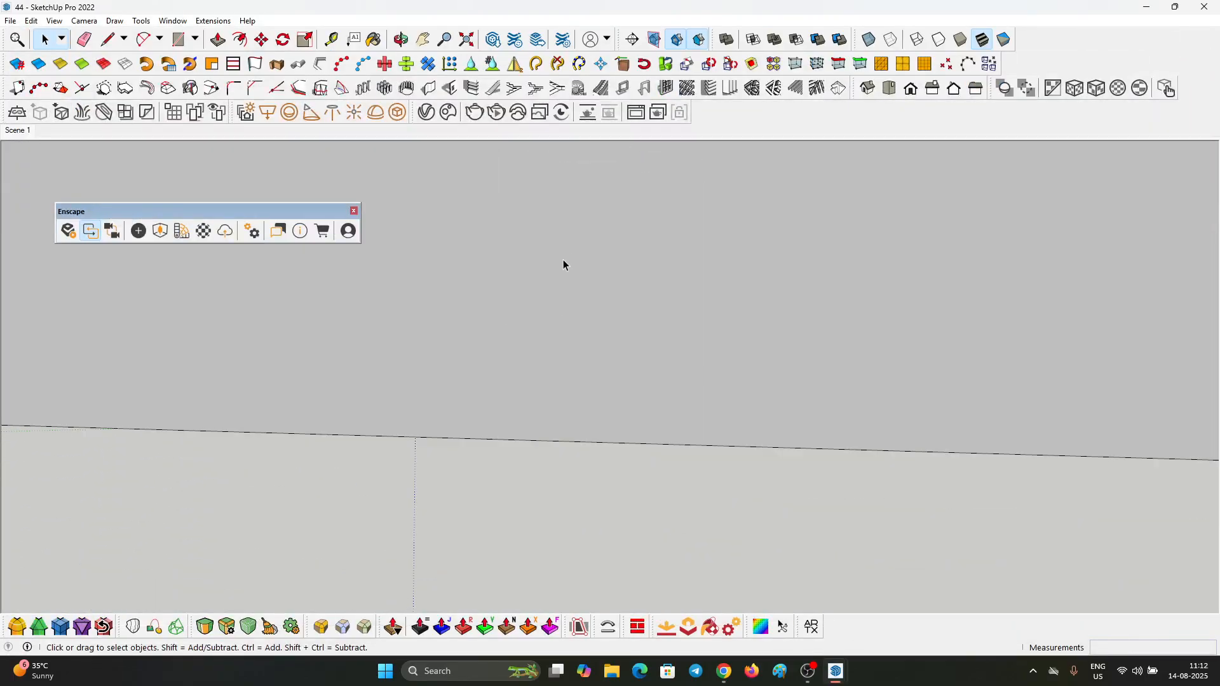
scroll(705, 321, "down", 3)
middle_click_drag(705, 320, 676, 414)
scroll(676, 415, "down", 5)
triple_click(608, 351)
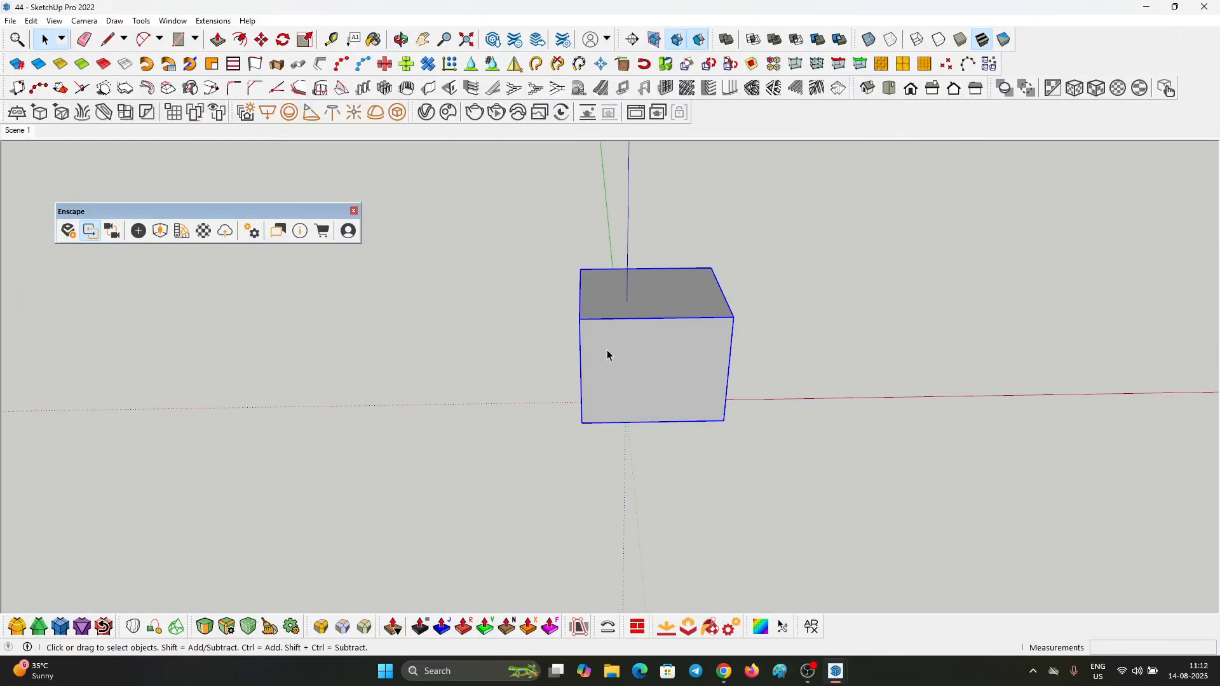
left_click_drag(536, 199, 589, 543)
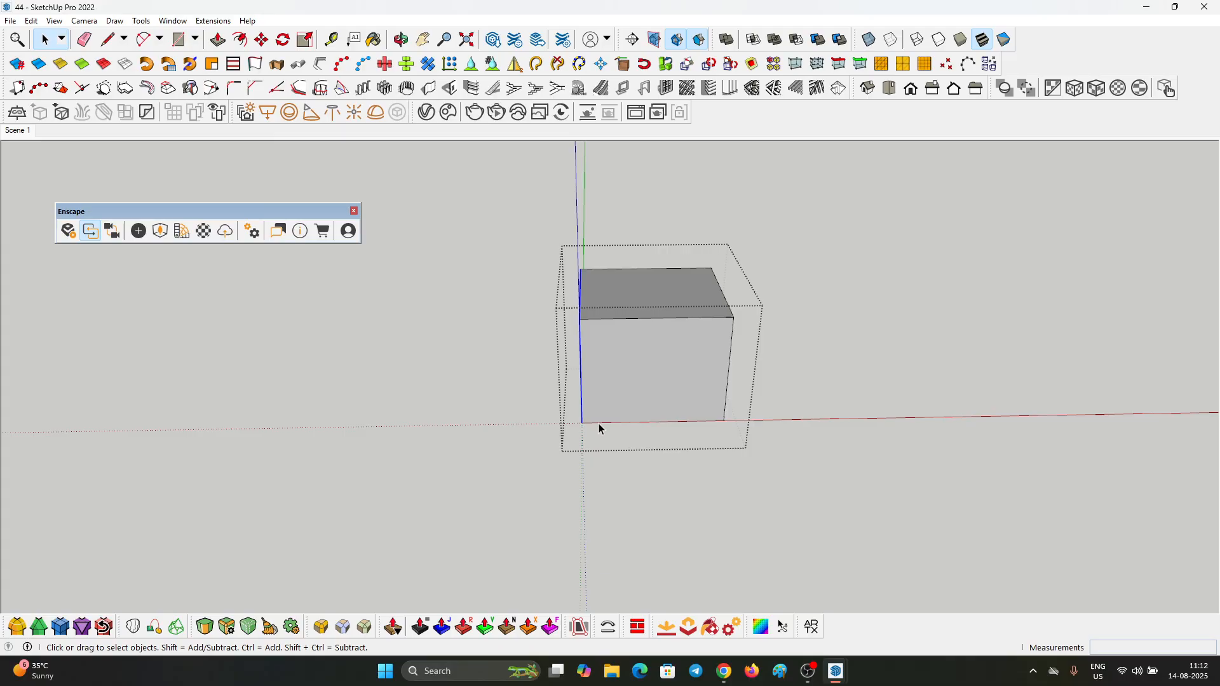
scroll(599, 426, "up", 2)
key("m")
left_click(671, 417)
scroll(506, 430, "down", 1)
left_click(395, 432)
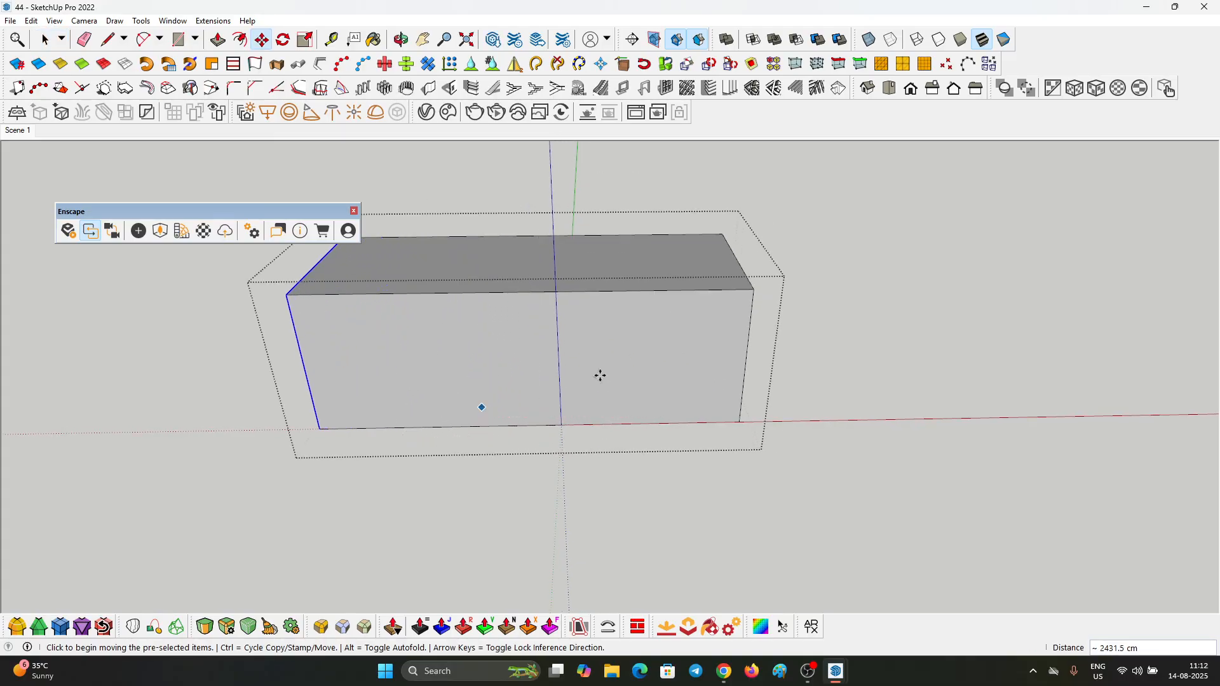
Step: Move the studio box's opposite side wall outward about 2057.6 cm along the red axis
key("space")
middle_click_drag(770, 257, 716, 250)
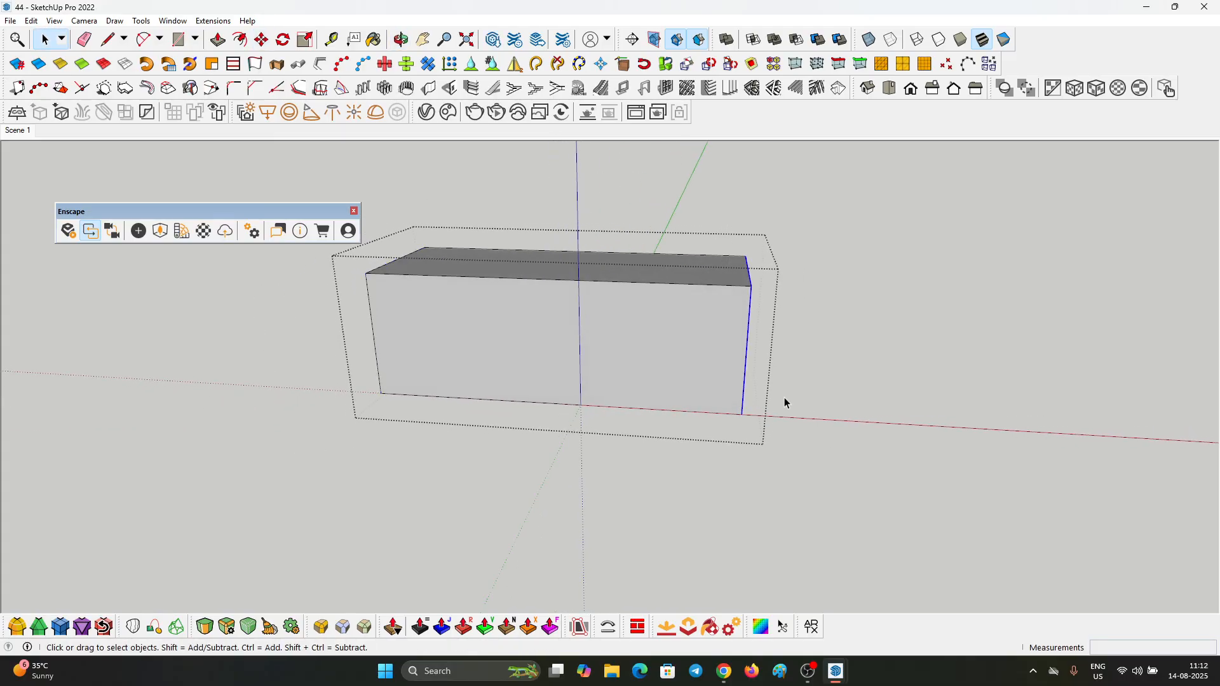
key("m")
left_click(685, 373)
left_click(879, 375)
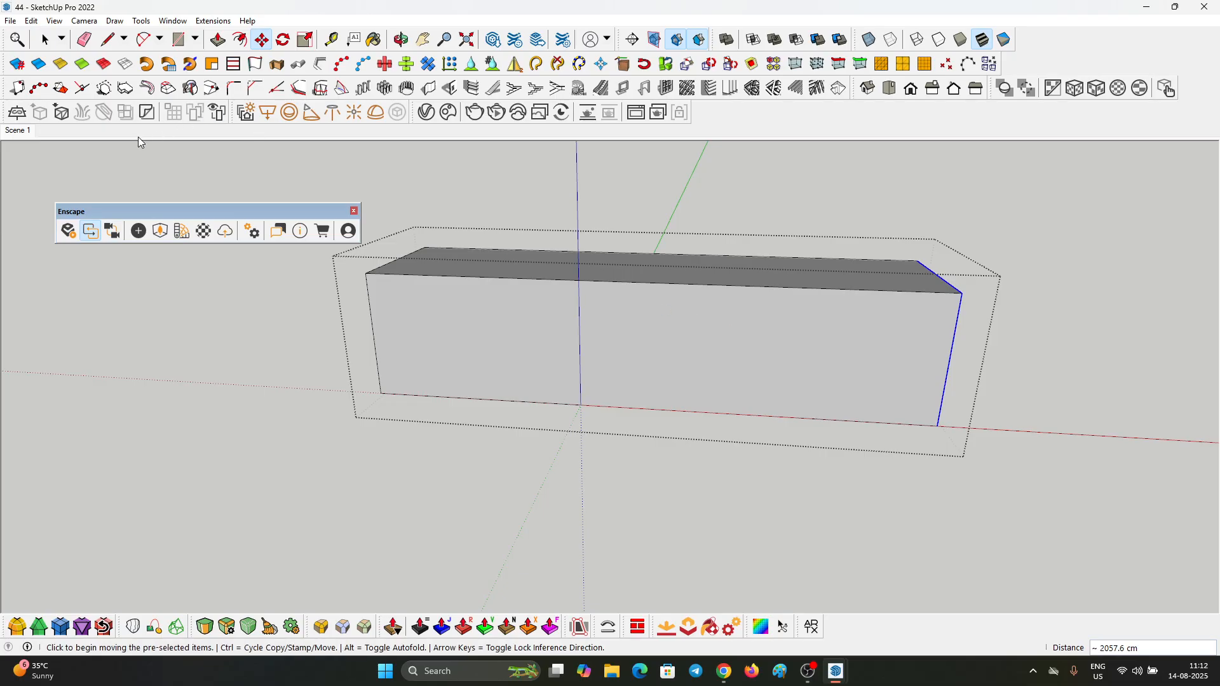
Step: Try to erase the edge line where the studio backdrop's back wall meets its curve
left_click(19, 131)
key("e")
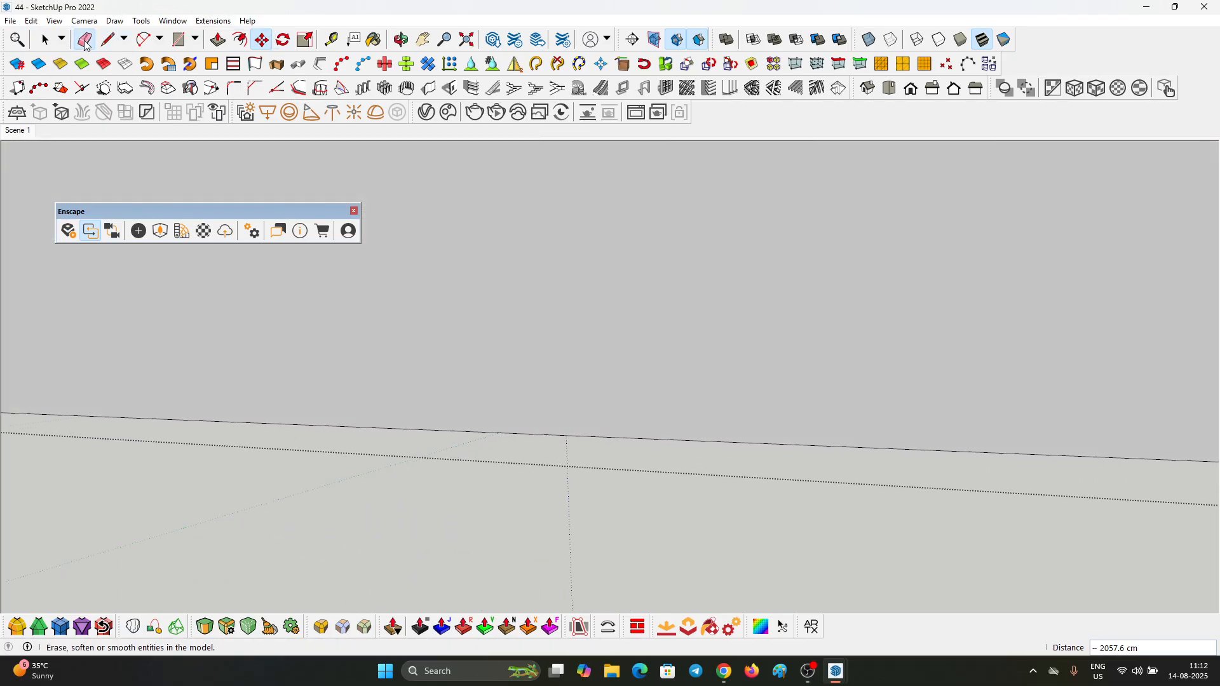
scroll(785, 344, "down", 3)
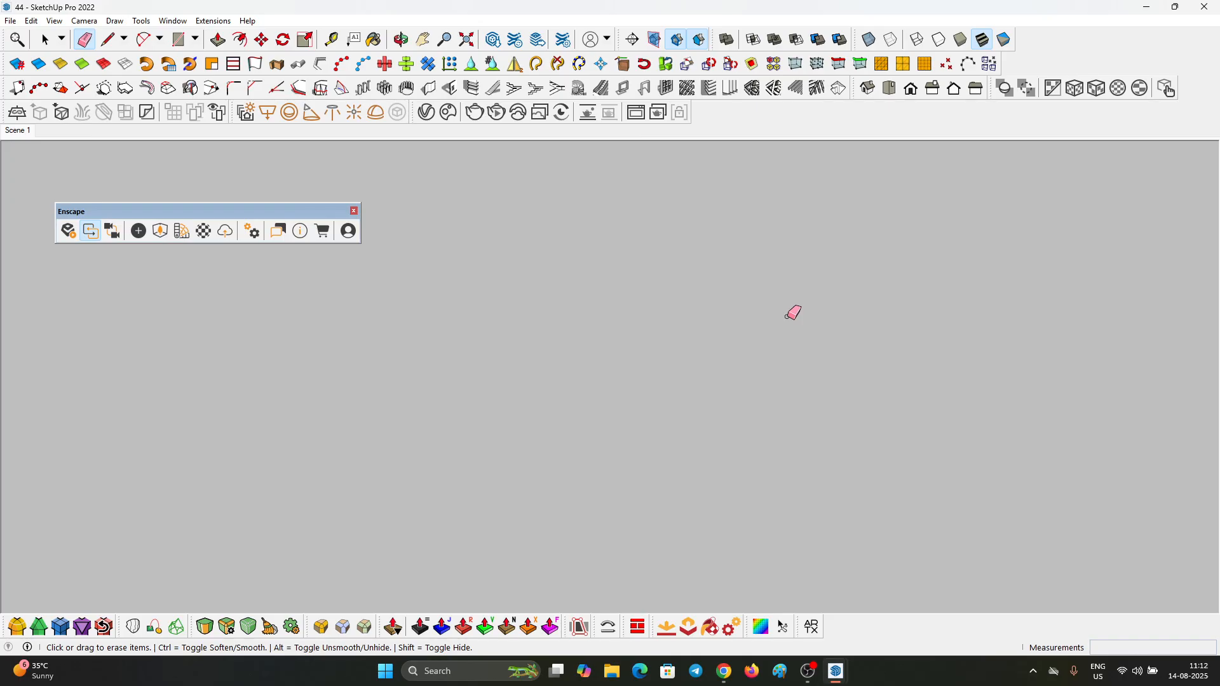
left_click(28, 131)
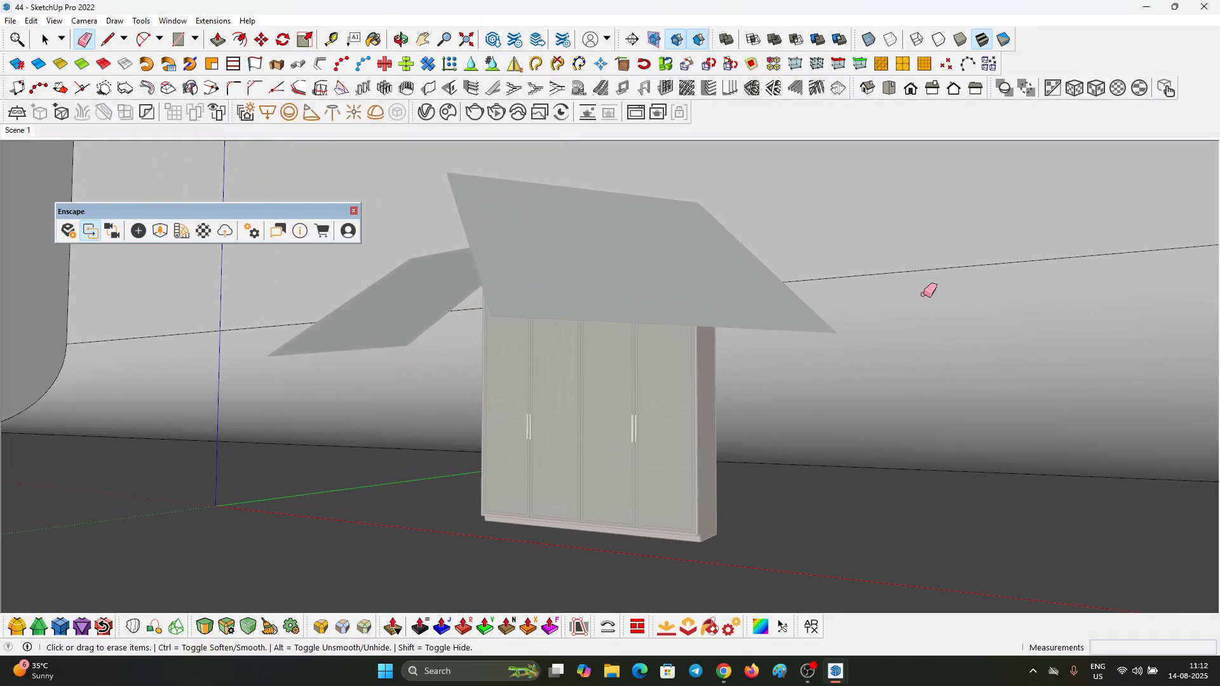
left_click_drag(918, 260, 923, 274)
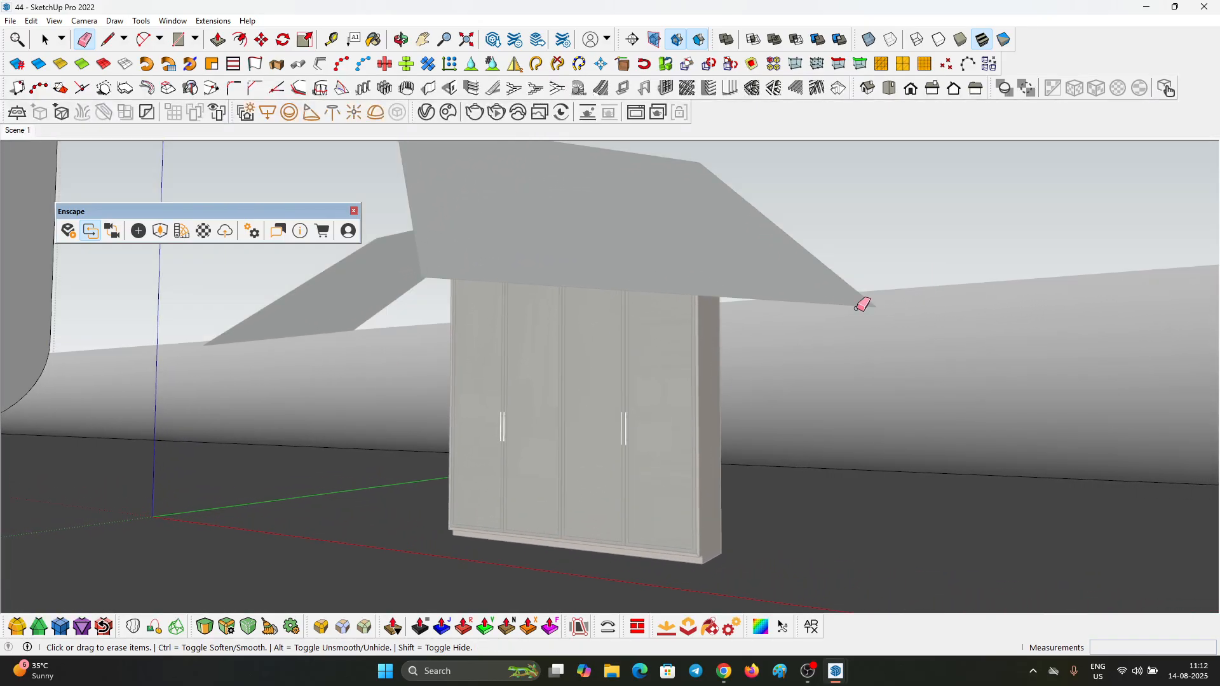
scroll(889, 366, "down", 2)
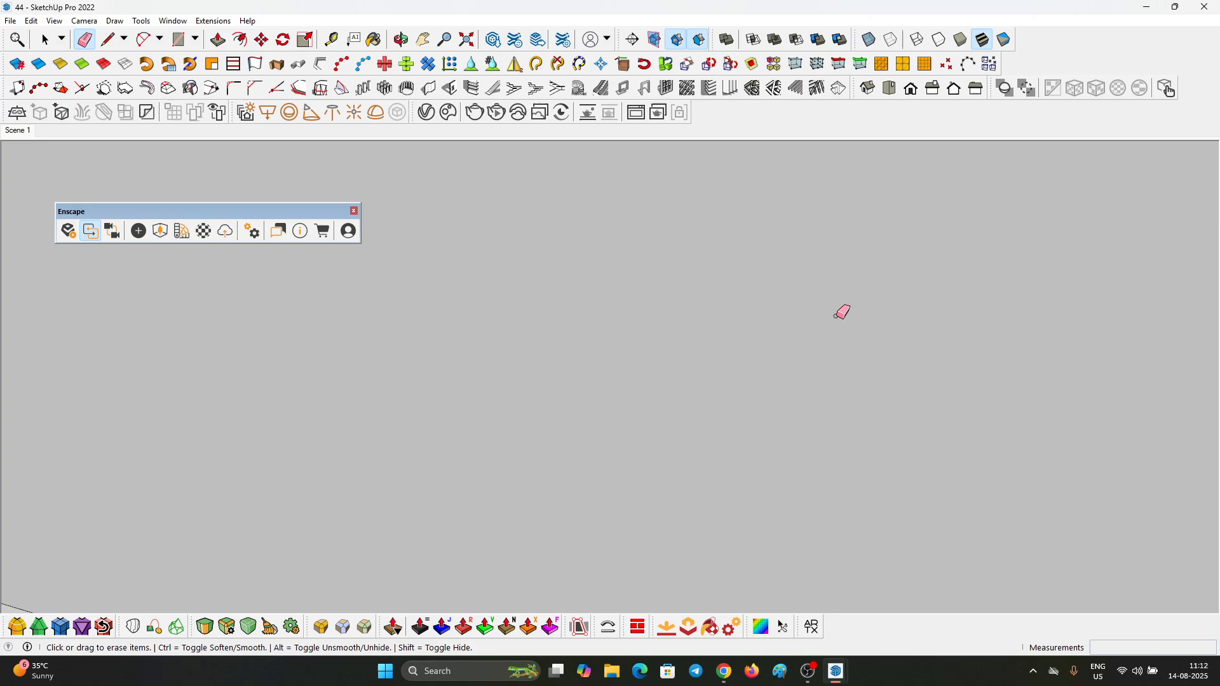
left_click(17, 131)
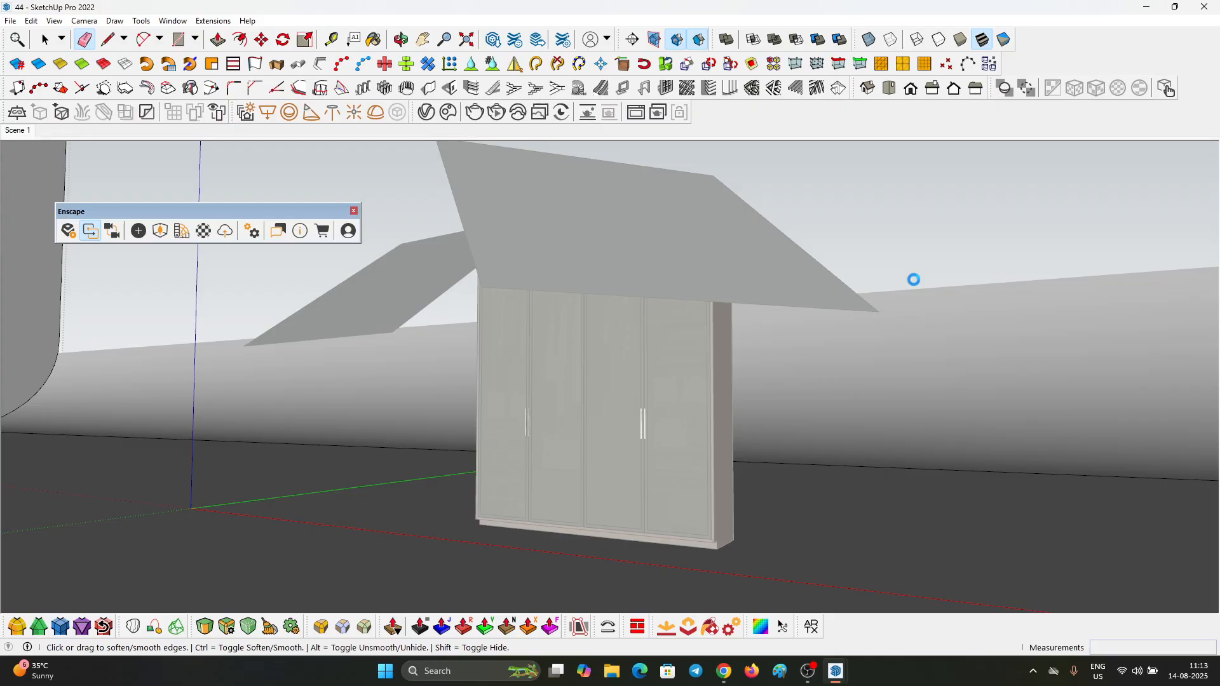
key("ctrl+z")
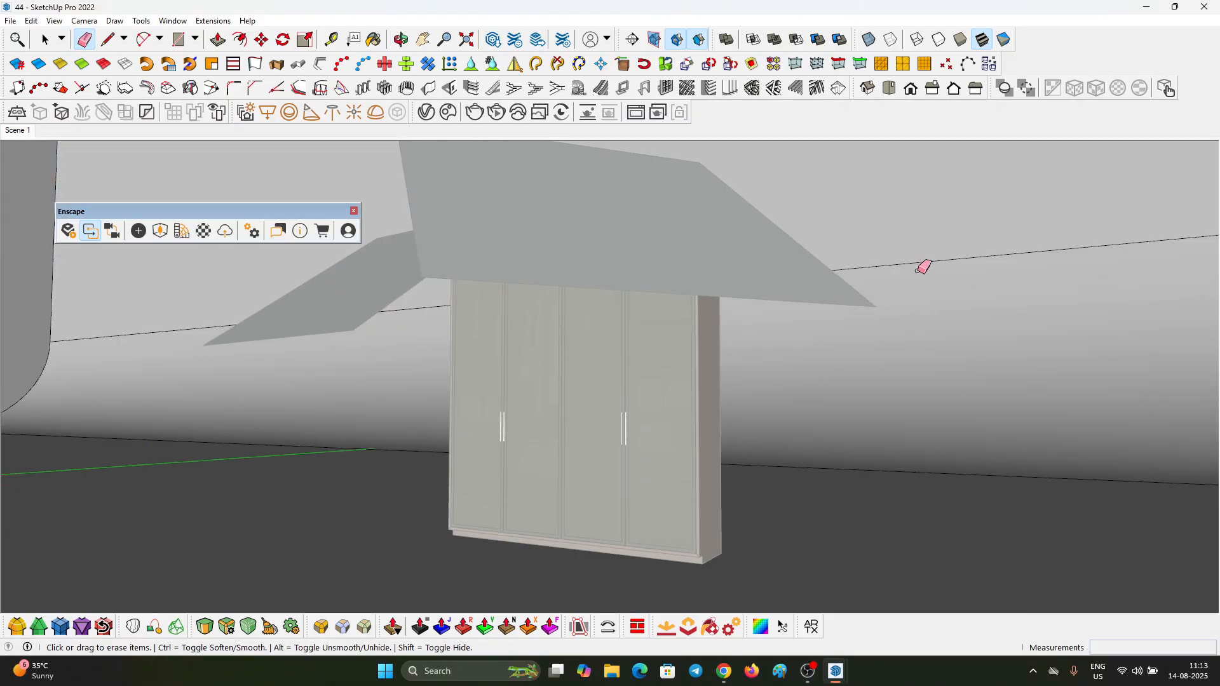
Step: Soften the two edge lines where the backdrop's curve meets the back wall and the floor, and close the box
key("ctrl")
key("ctrl")
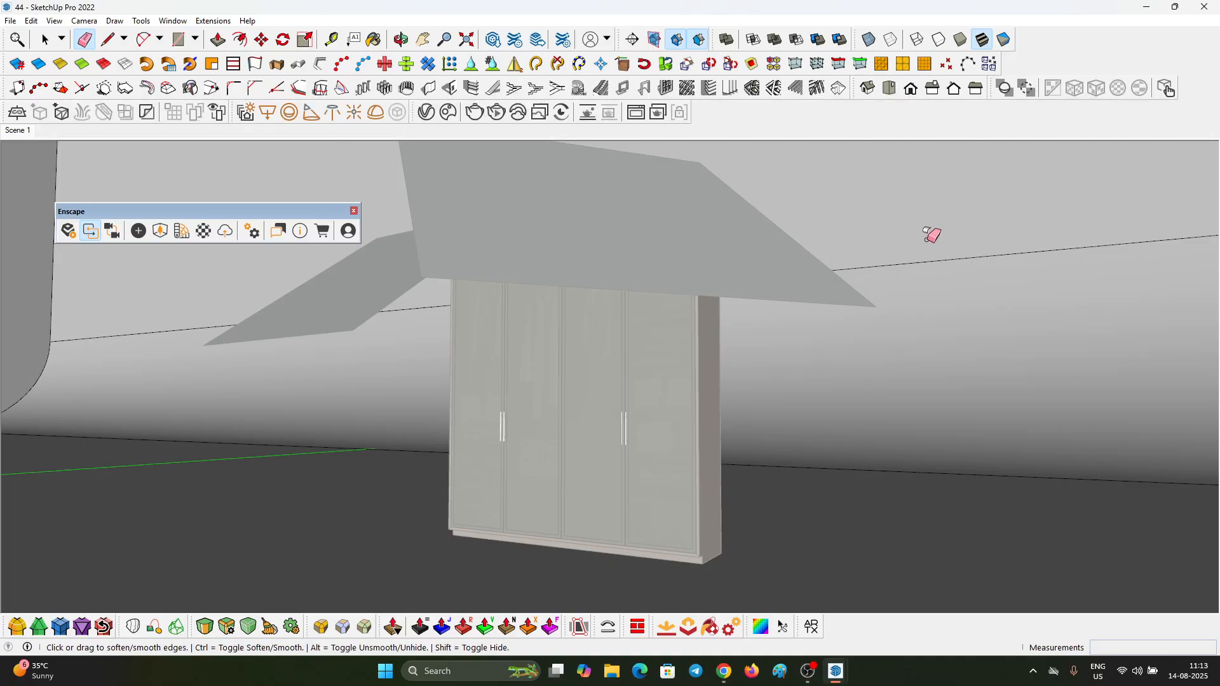
left_click(951, 256, "ctrl")
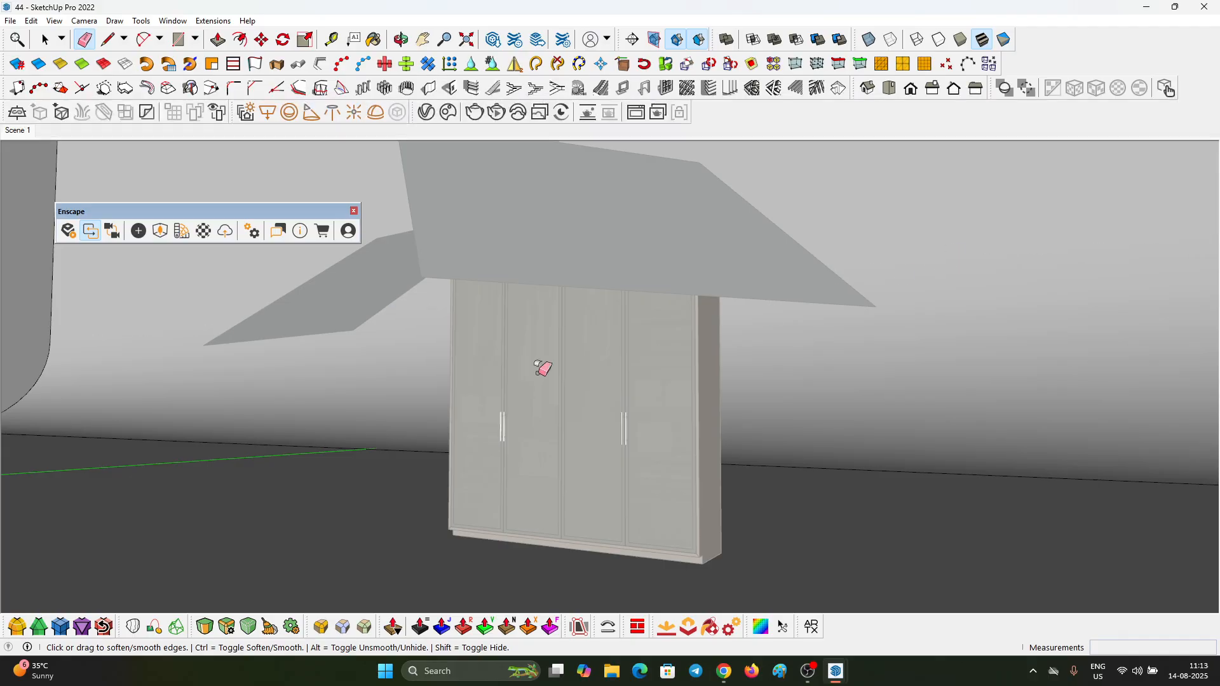
left_click(266, 443, "ctrl")
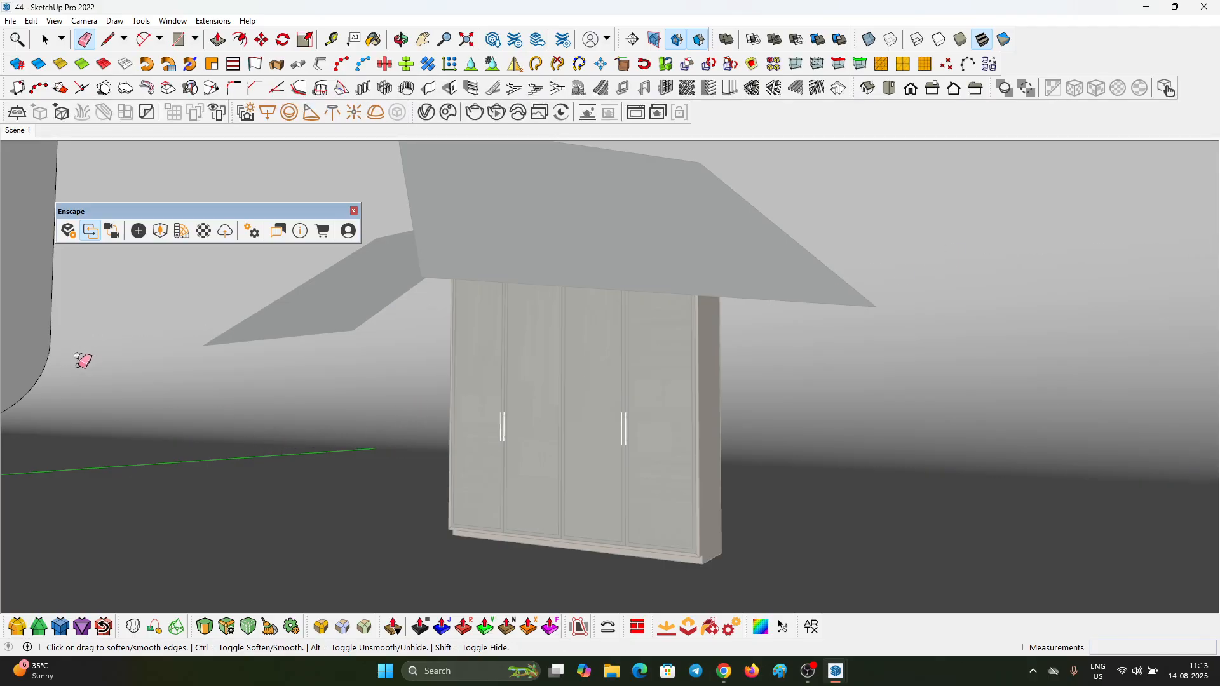
key("space")
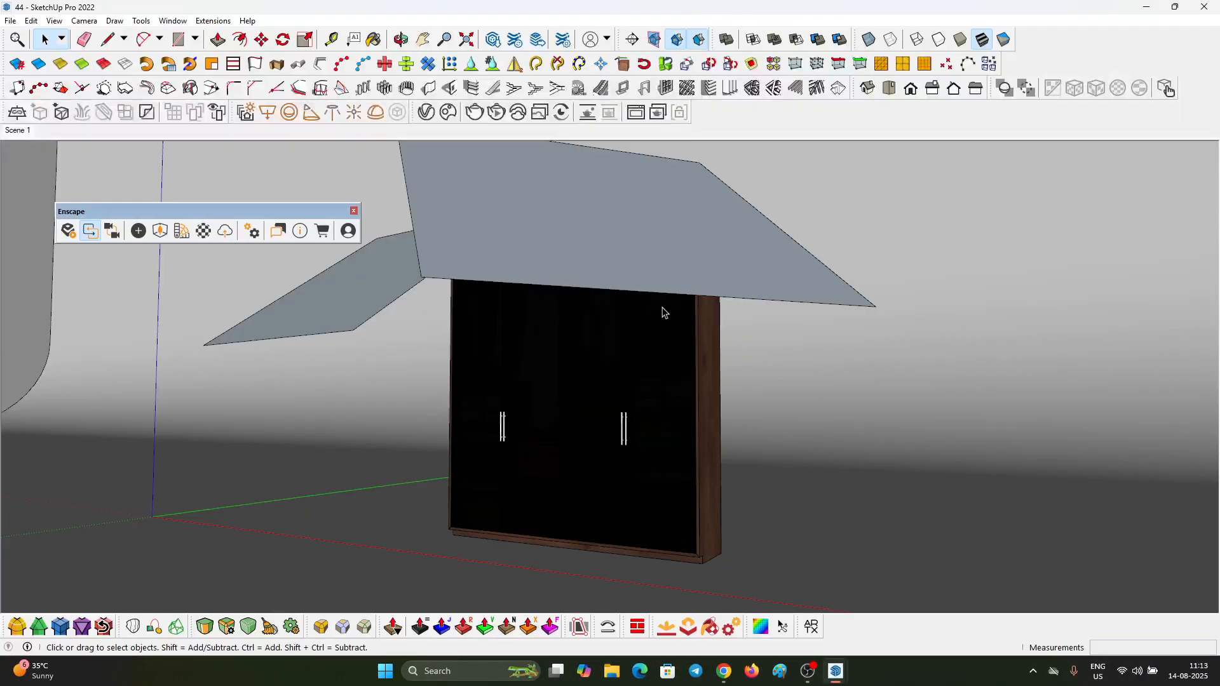
Step: Switch to Enscape and lower the camera exposure to 51%
key("alt+Tab")
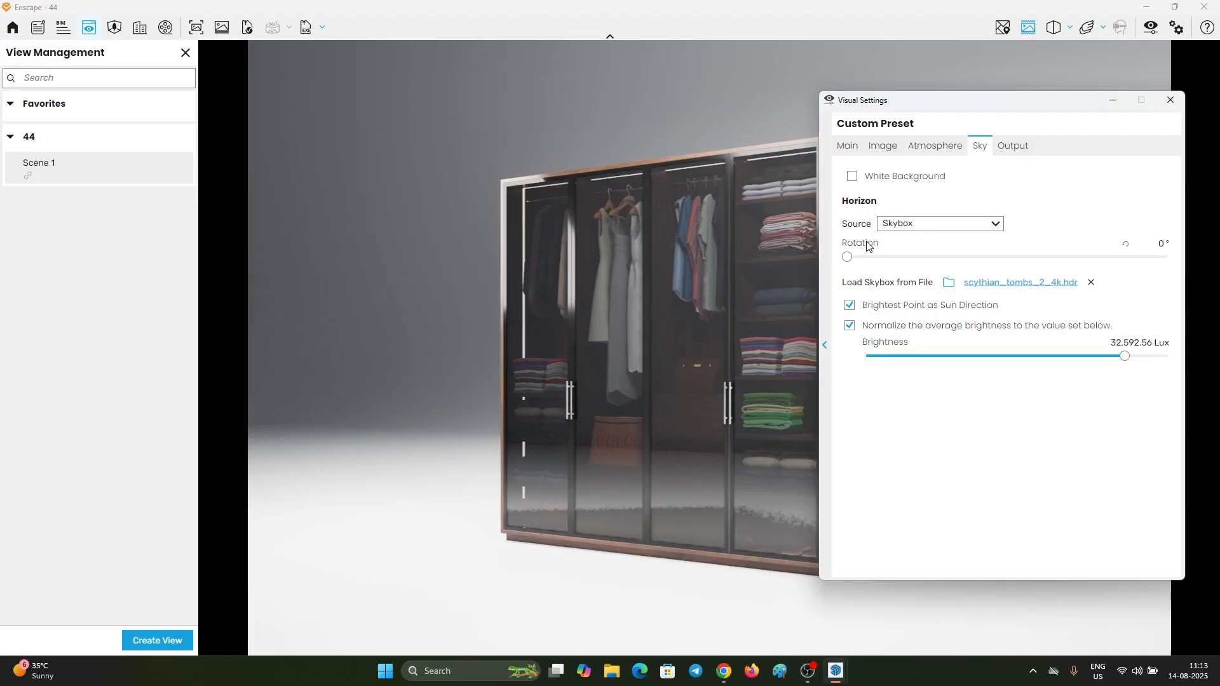
left_click(915, 154)
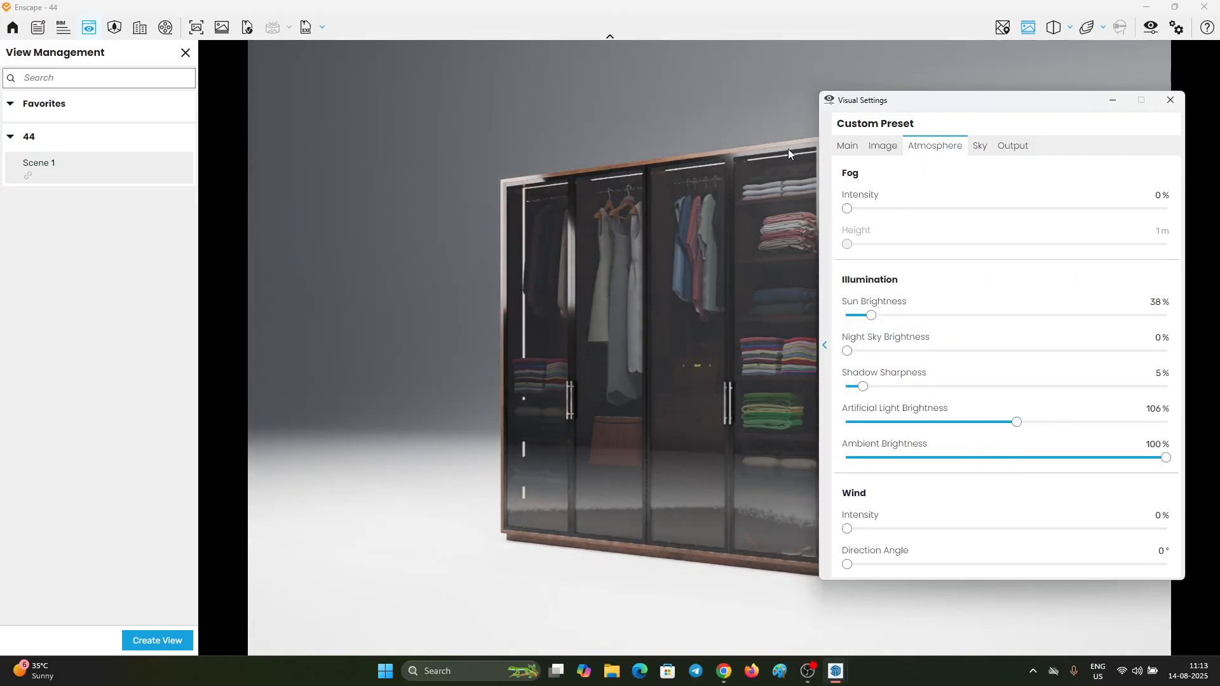
left_click(845, 148)
left_click_drag(1016, 340, 1010, 341)
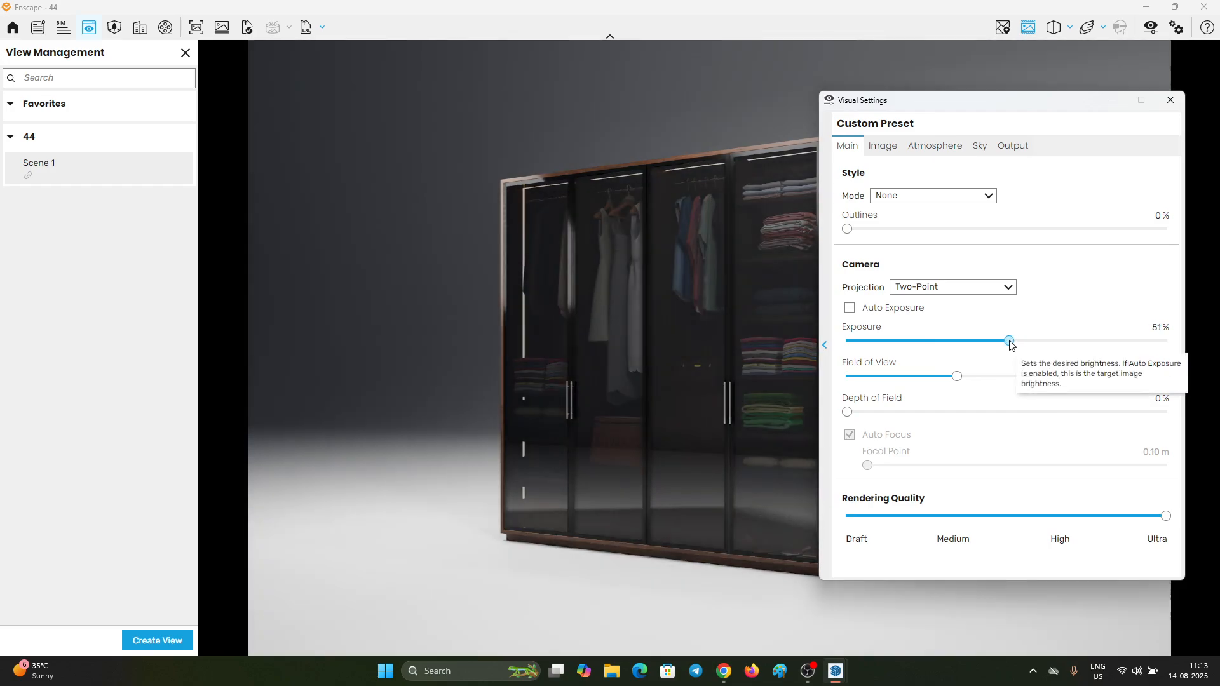
left_click(1105, 101)
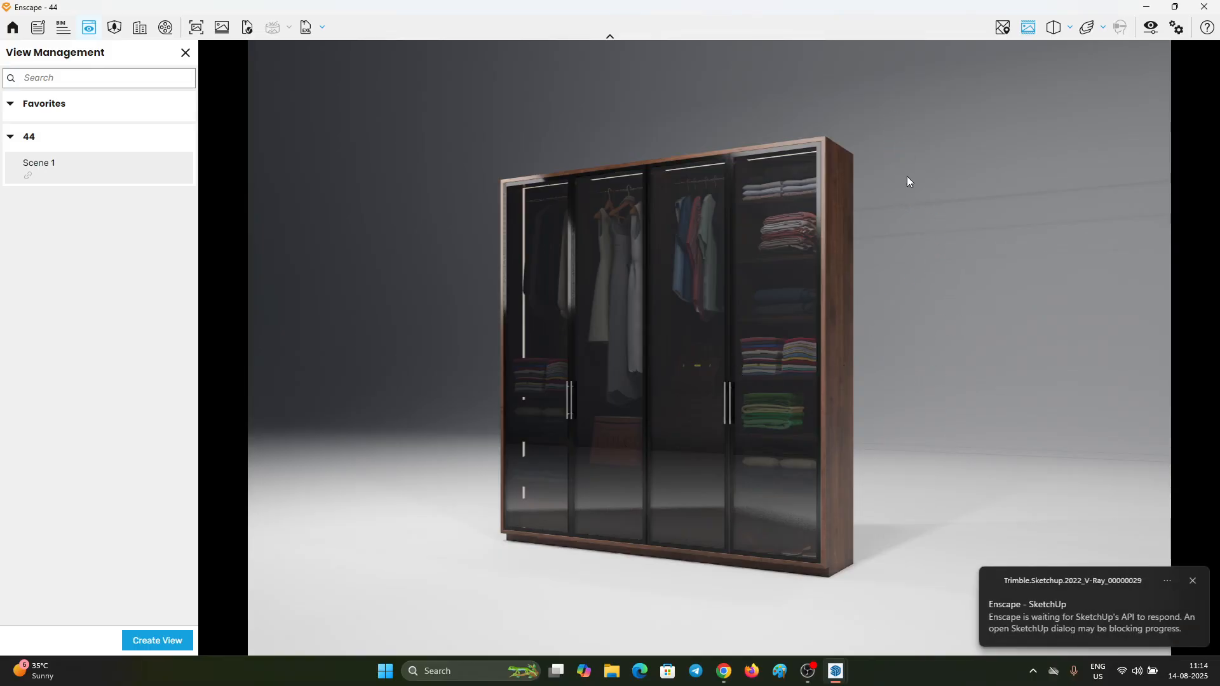
Step: Switch to SketchUp, open the studio box for editing and turn on Hidden Geometry
left_click(1147, 6)
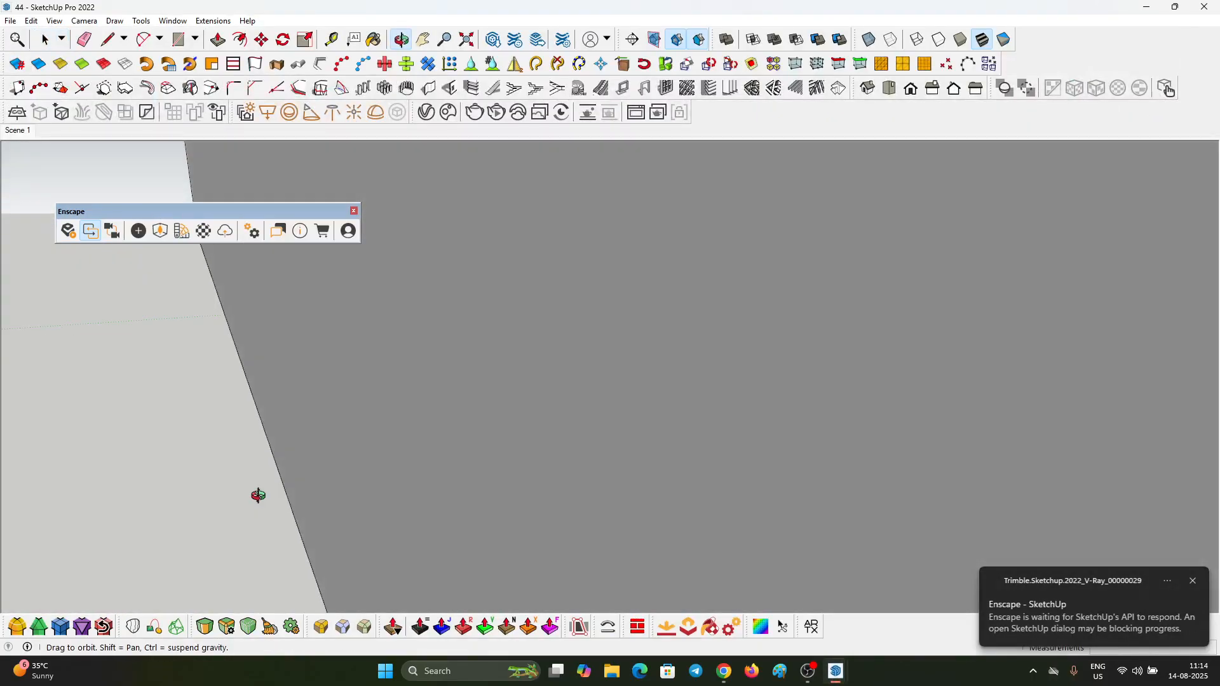
scroll(402, 367, "down", 12)
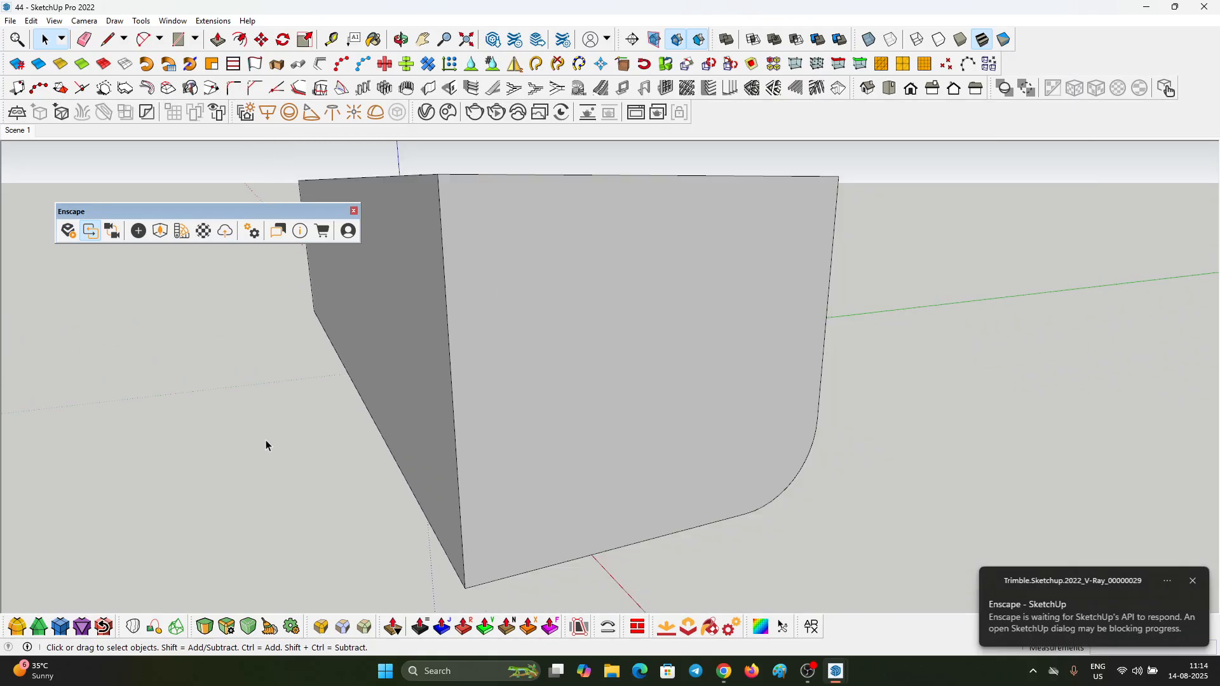
middle_click_drag(499, 421, 339, 373)
double_click(448, 370)
left_click(448, 369)
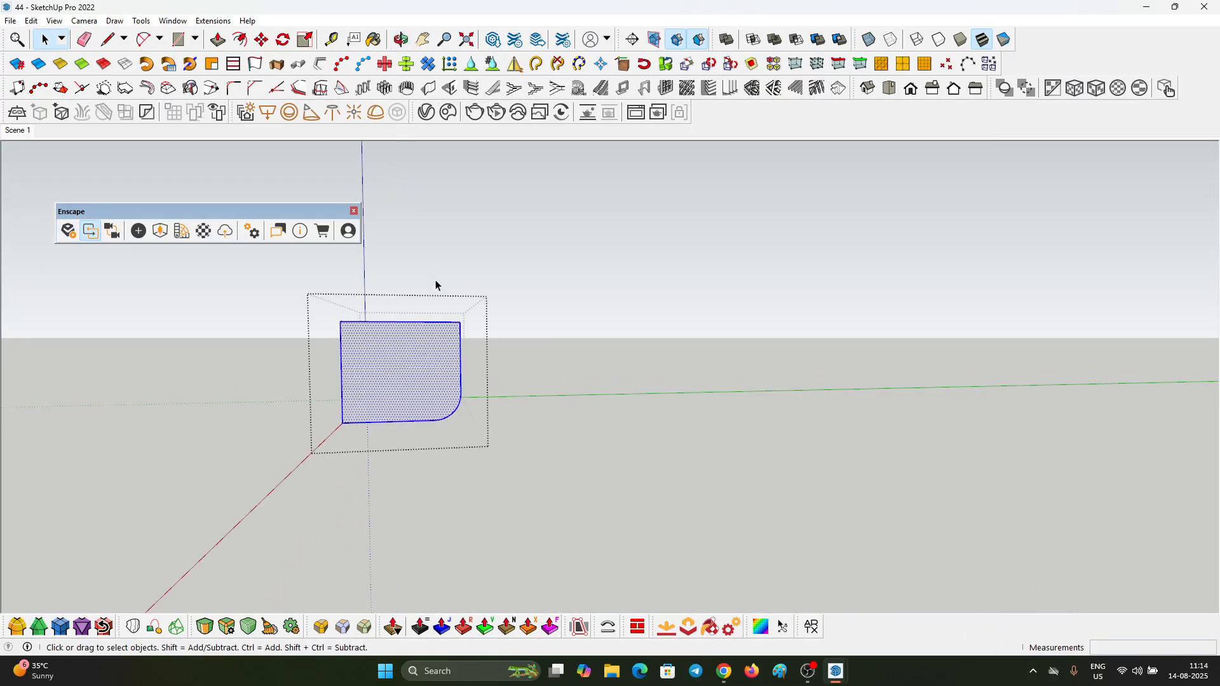
left_click_drag(435, 274, 567, 550)
middle_click_drag(475, 381, 443, 360)
left_click(54, 21)
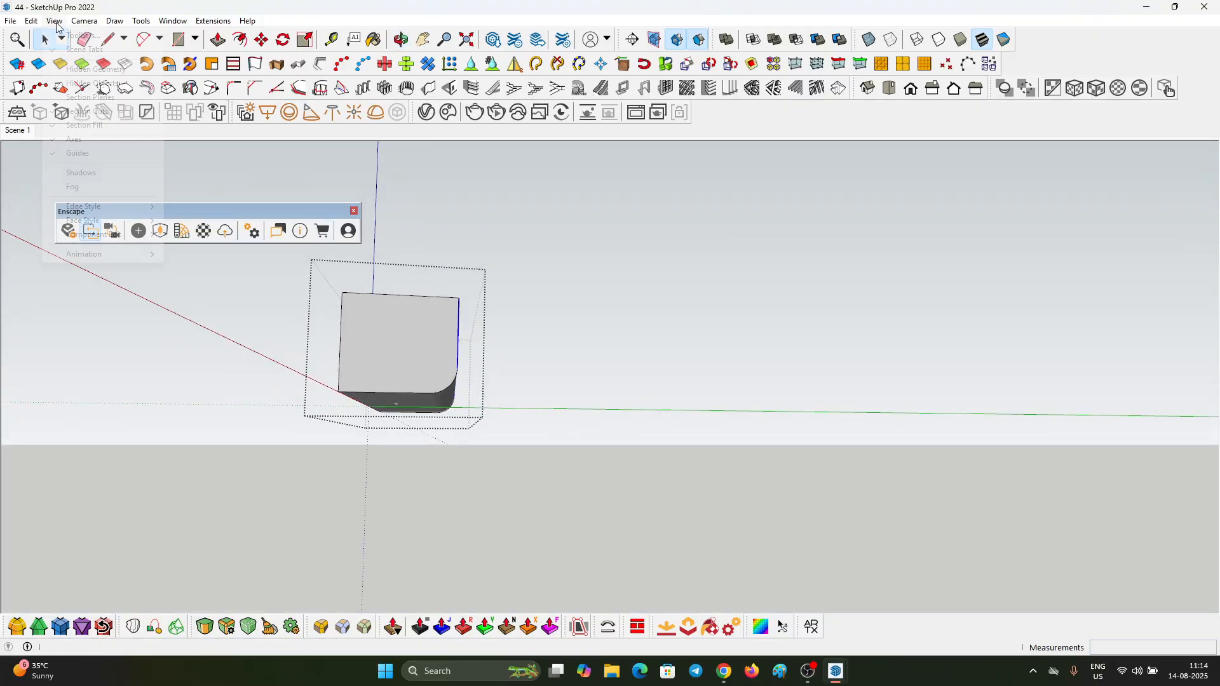
left_click(95, 69)
Step: Move the studio box's curved back wall outward along the green axis, turn off Hidden Geometry and restore the Scene 1 view
left_click_drag(421, 275, 543, 467)
middle_click_drag(422, 302, 427, 401)
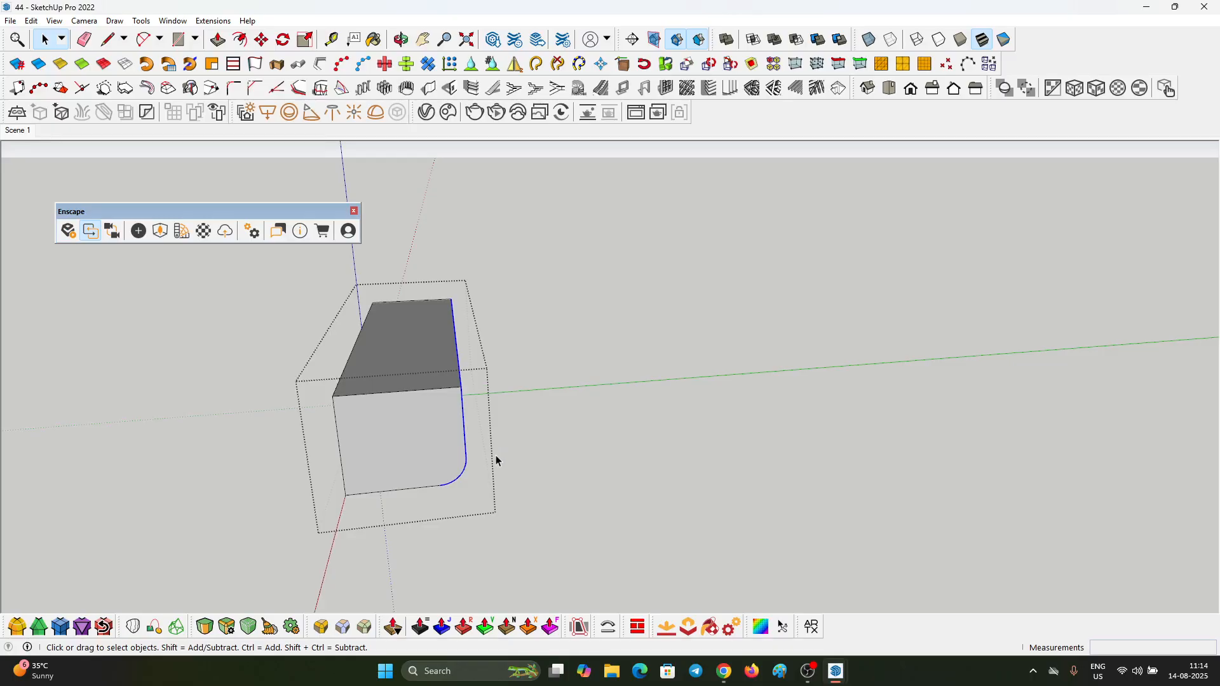
key("m")
left_click(411, 437)
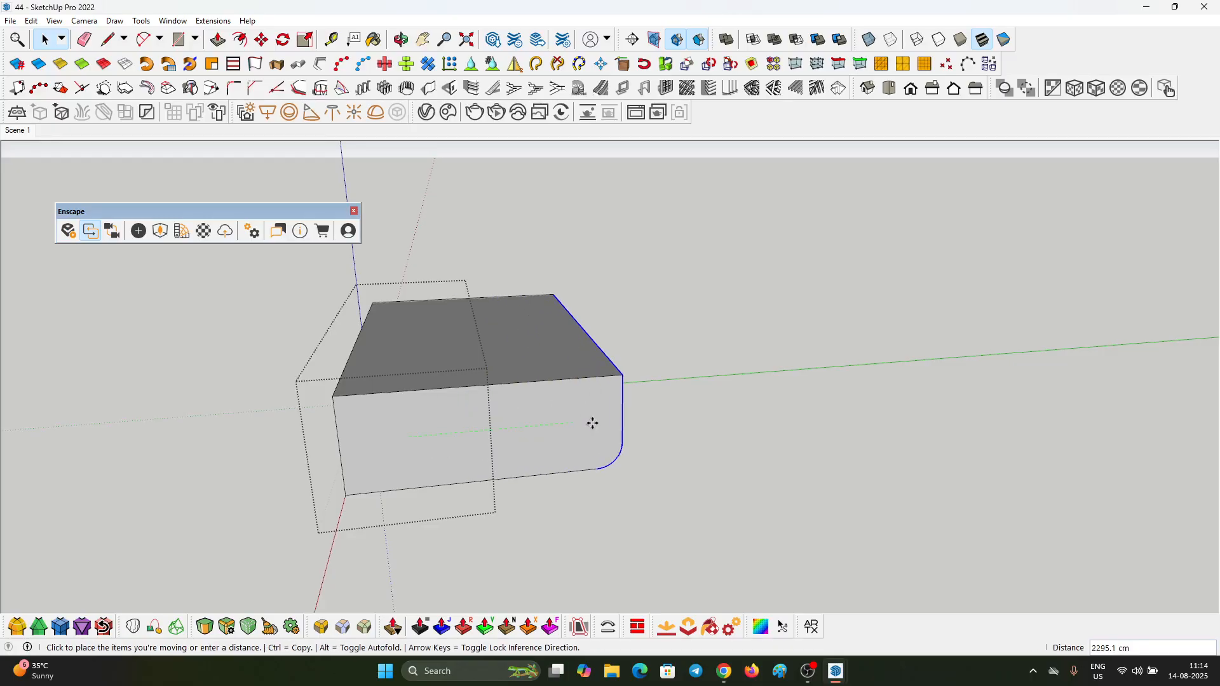
left_click(651, 413)
key("space")
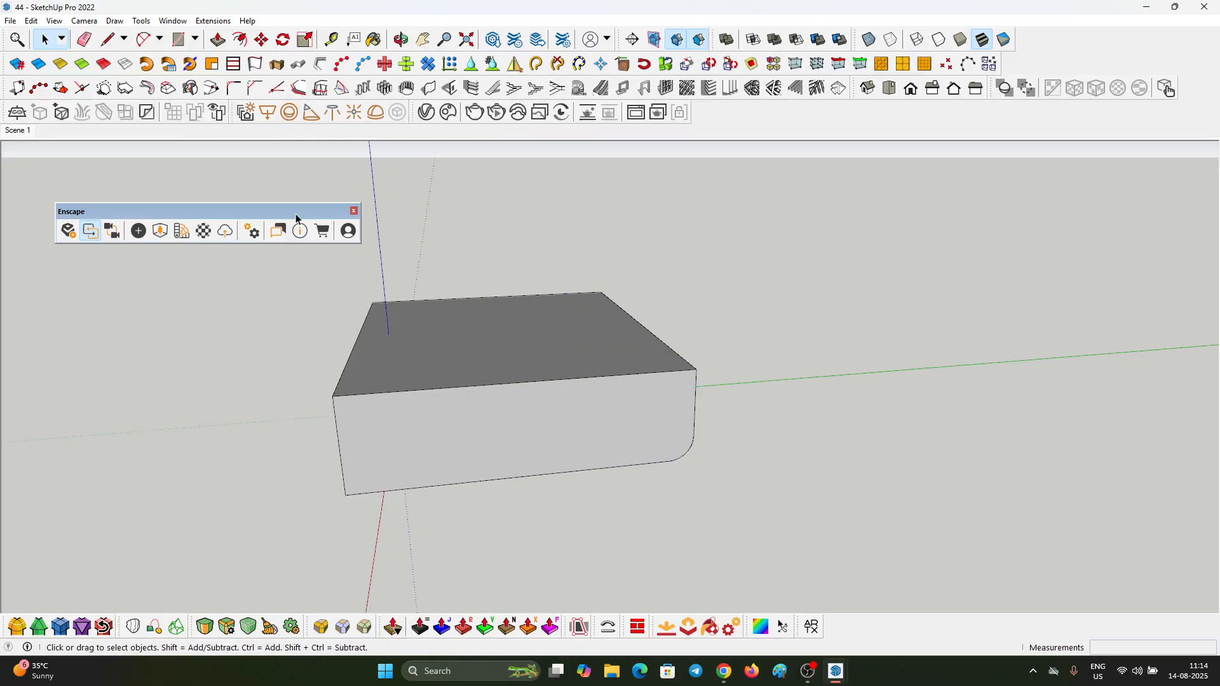
left_click(55, 21)
left_click(89, 70)
scroll(320, 311, "up", 8)
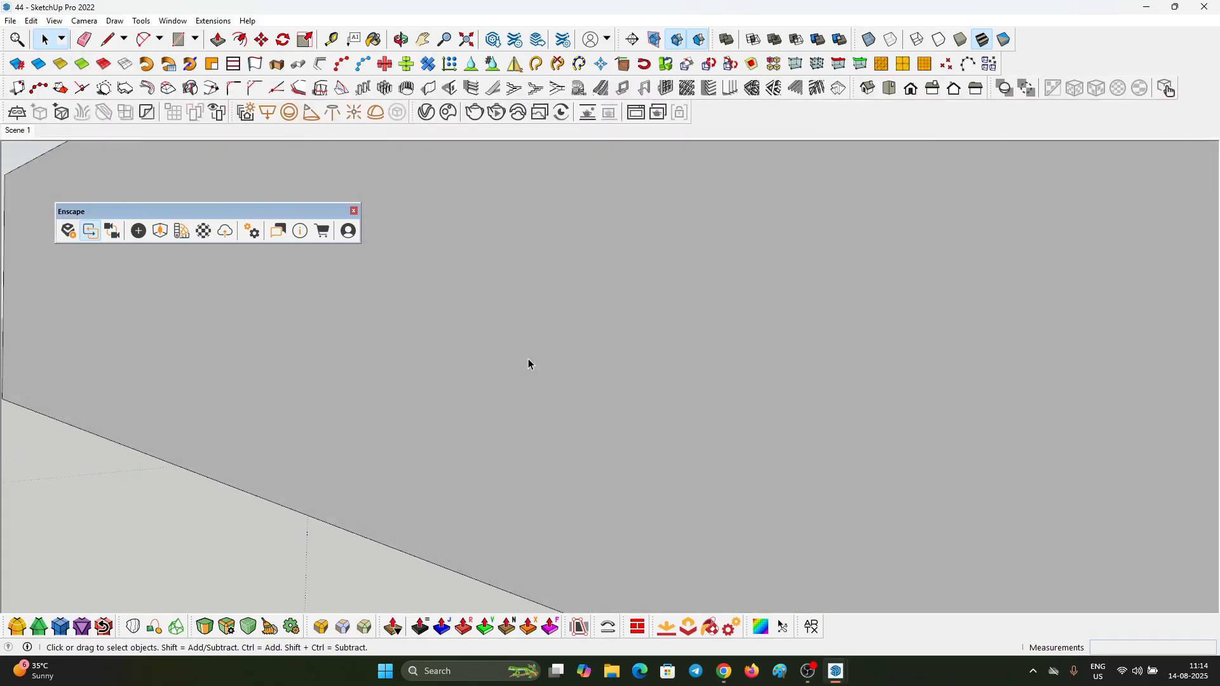
scroll(528, 364, "down", 6)
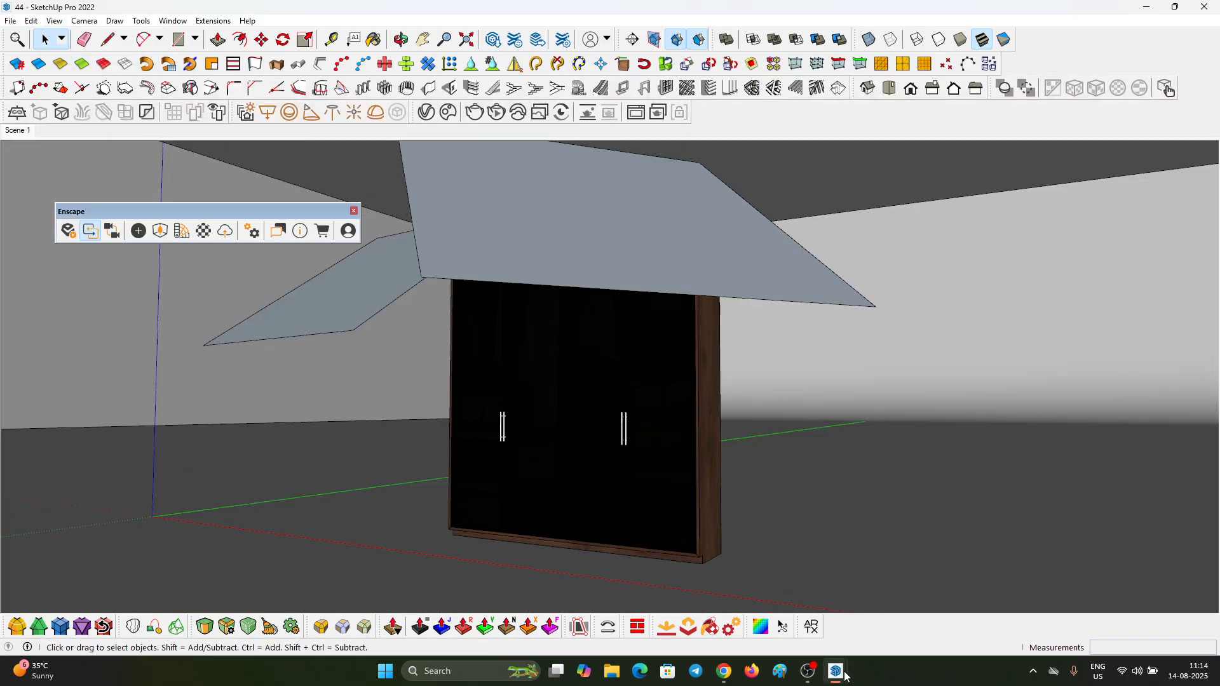
Step: Switch to Enscape, check the wardrobe against the enlarged backdrop from a slightly different angle, and restore the saved Scene 1 view
mouse_move(846, 675)
left_click(988, 608)
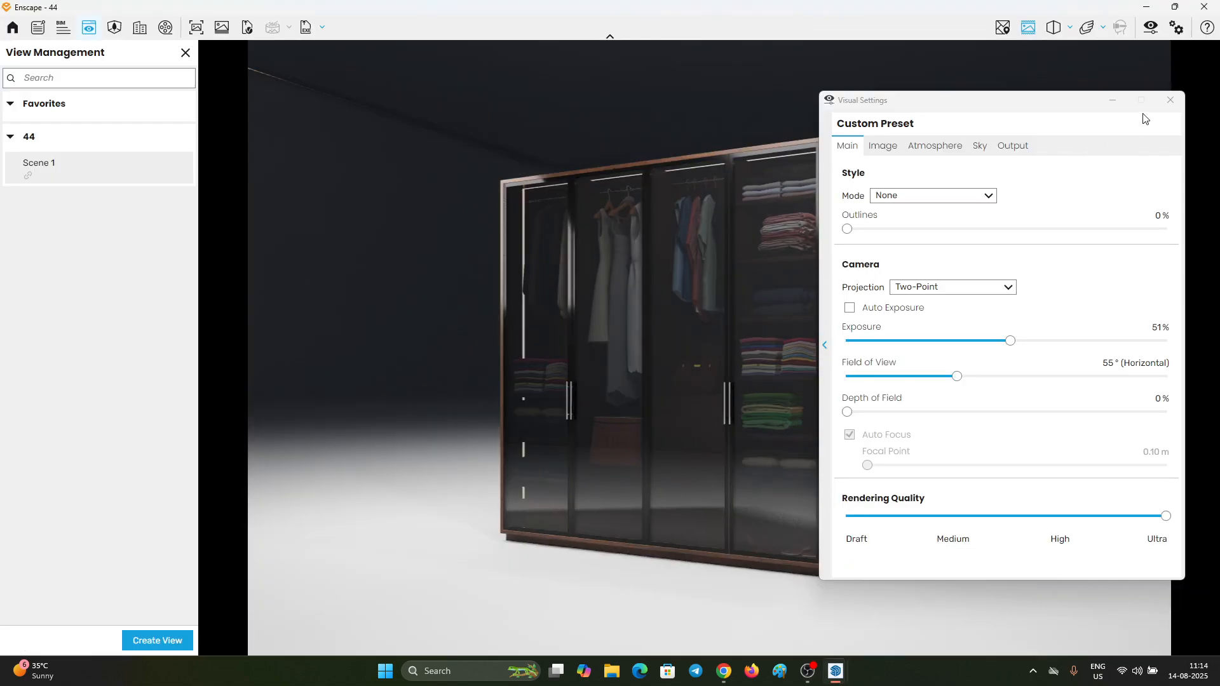
left_click(1112, 100)
left_click_drag(583, 308, 588, 288)
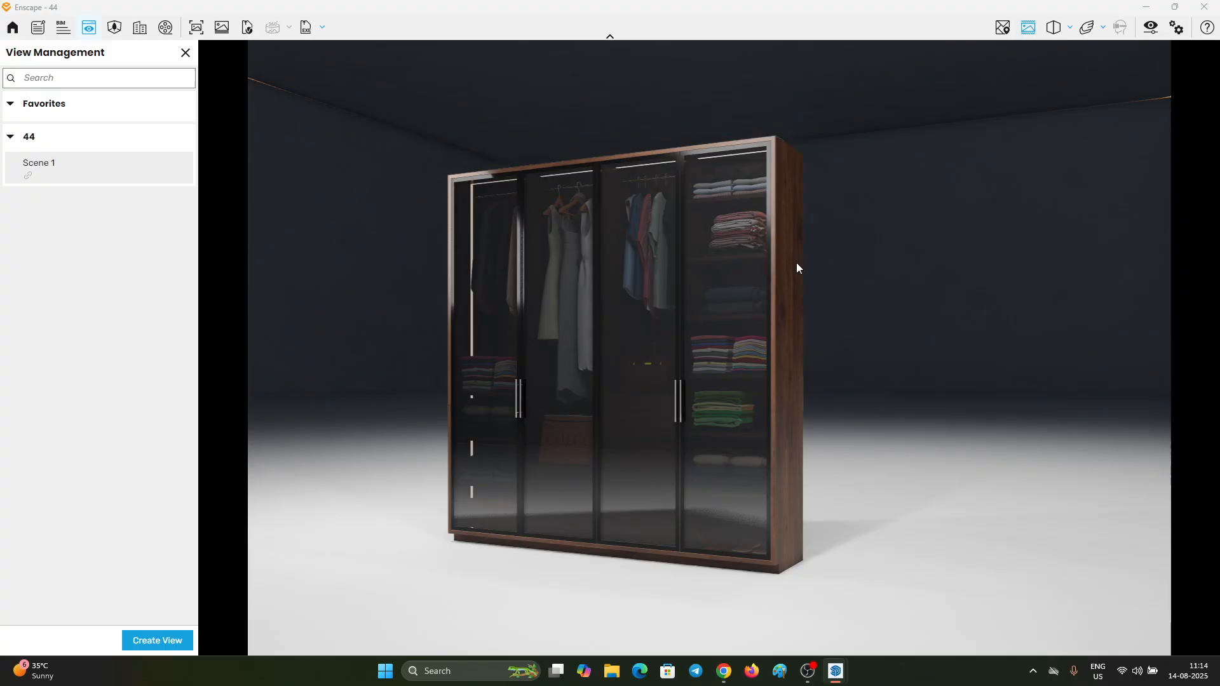
left_click(94, 170)
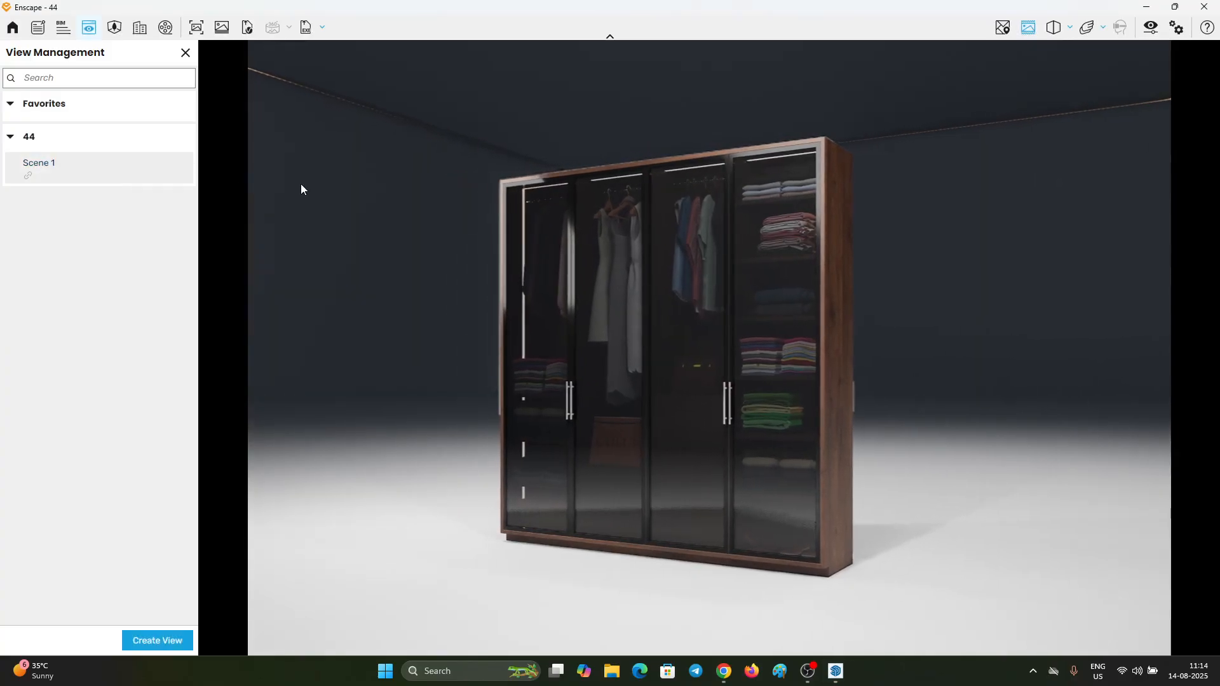
Step: Switch to SketchUp, open the studio box for editing and select its ceiling
left_click(1142, 7)
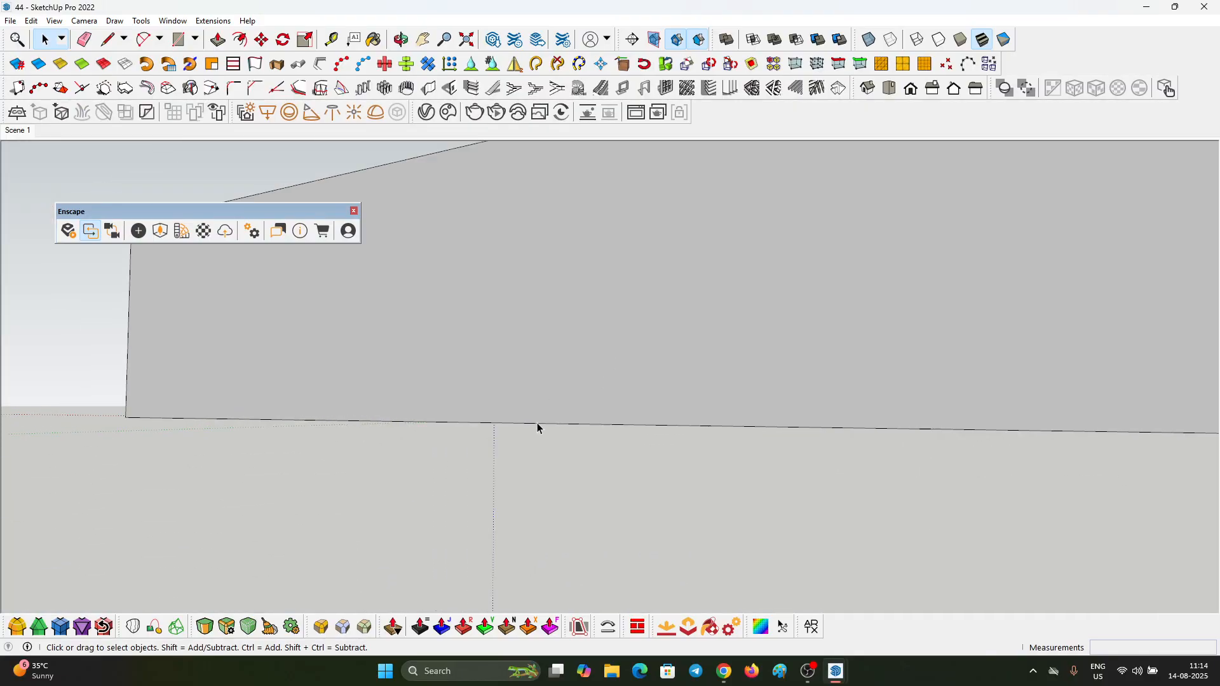
left_click(634, 359)
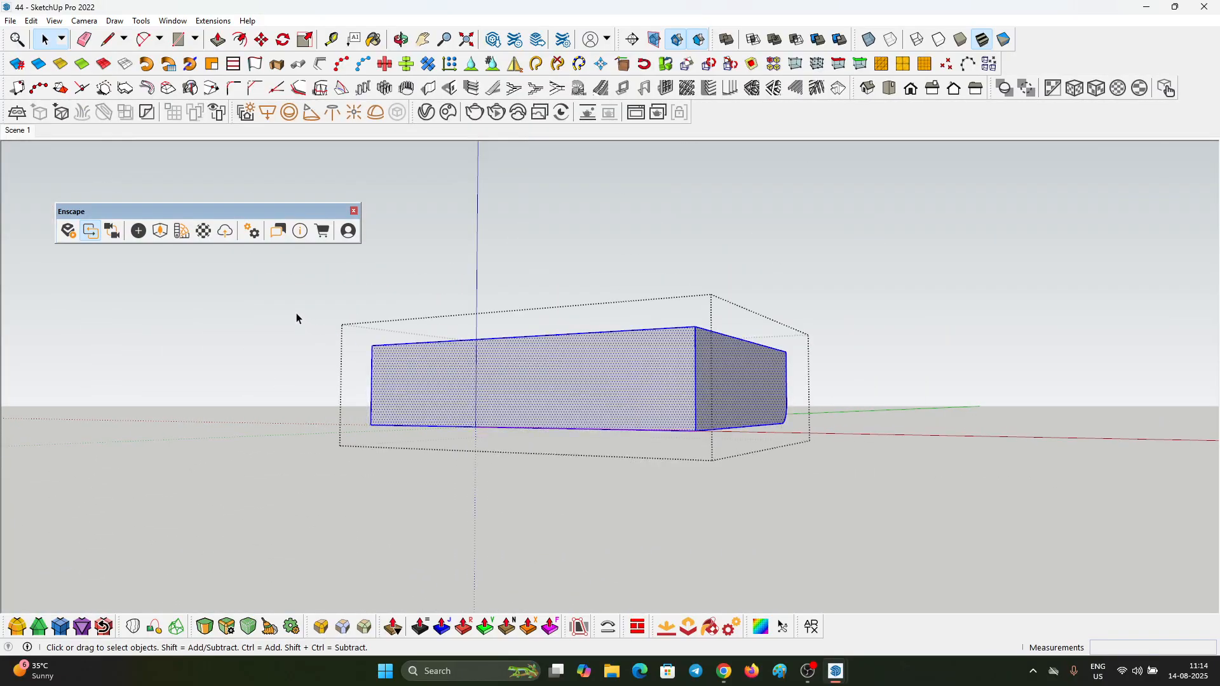
middle_click_drag(296, 313, 1035, 404)
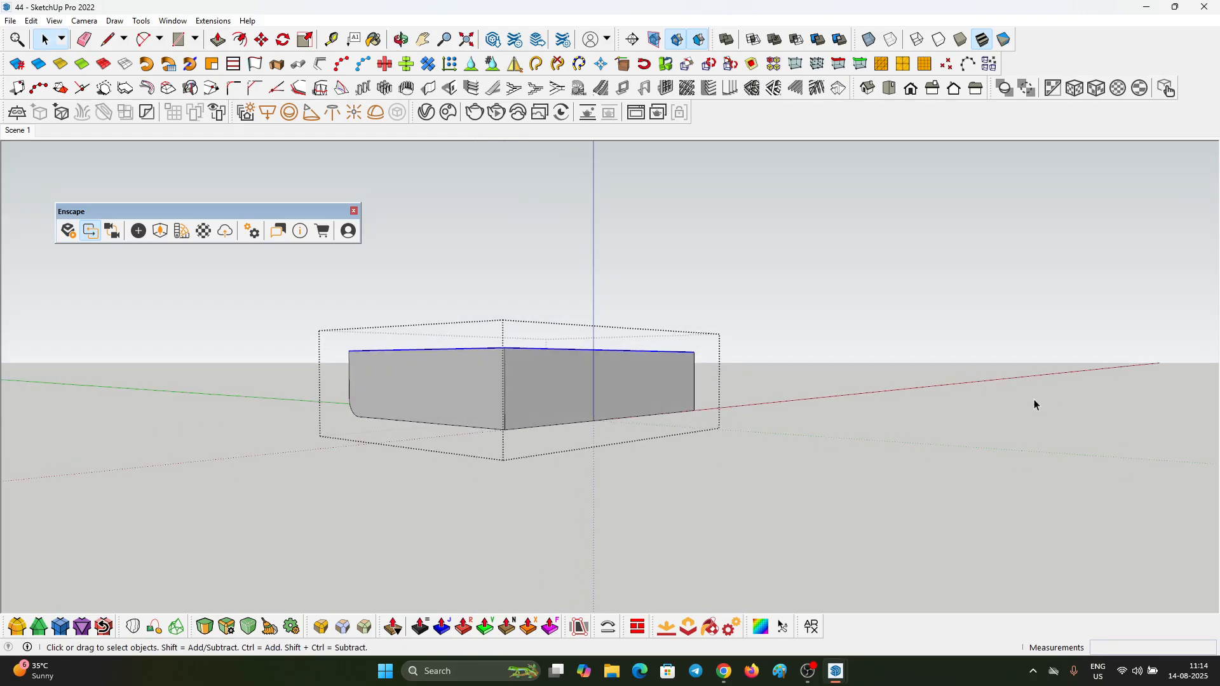
Step: Try to raise the studio box's ceiling by about 1931.1 cm
key("m")
left_click(594, 390)
left_click(601, 296)
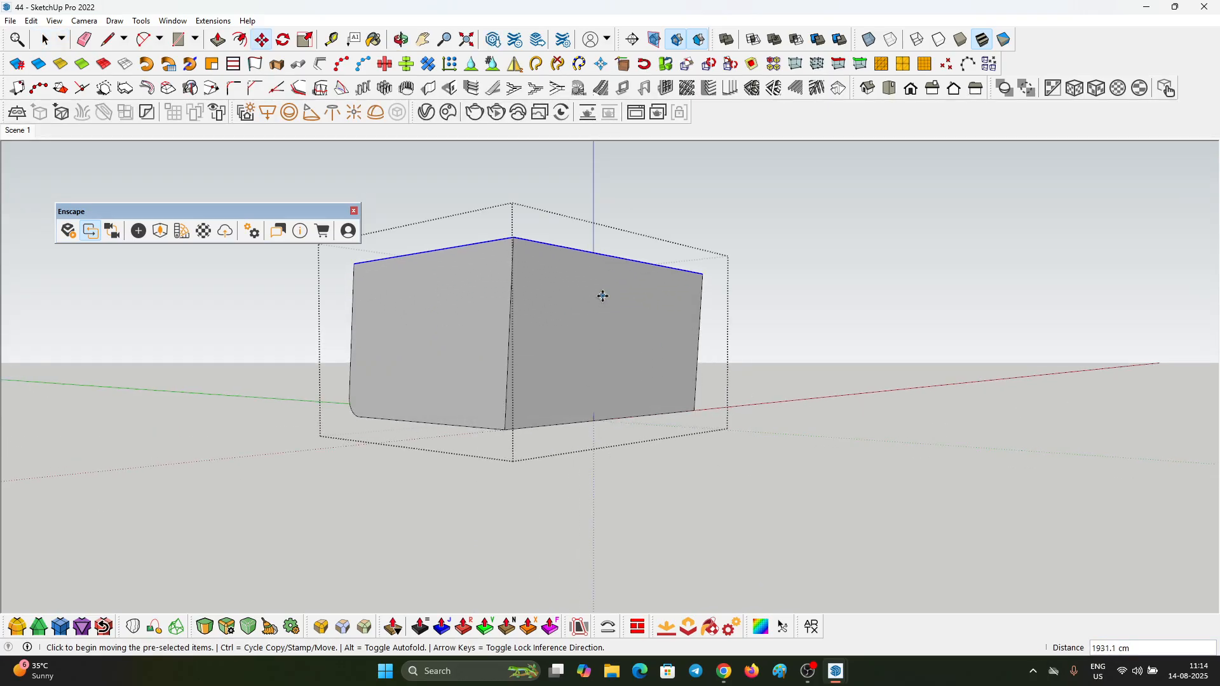
key("ctrl+z")
Step: Raise the studio box's ceiling straight up along the blue axis, close the box and restore the Scene 1 view
left_click(589, 393)
left_click(588, 260)
key("space")
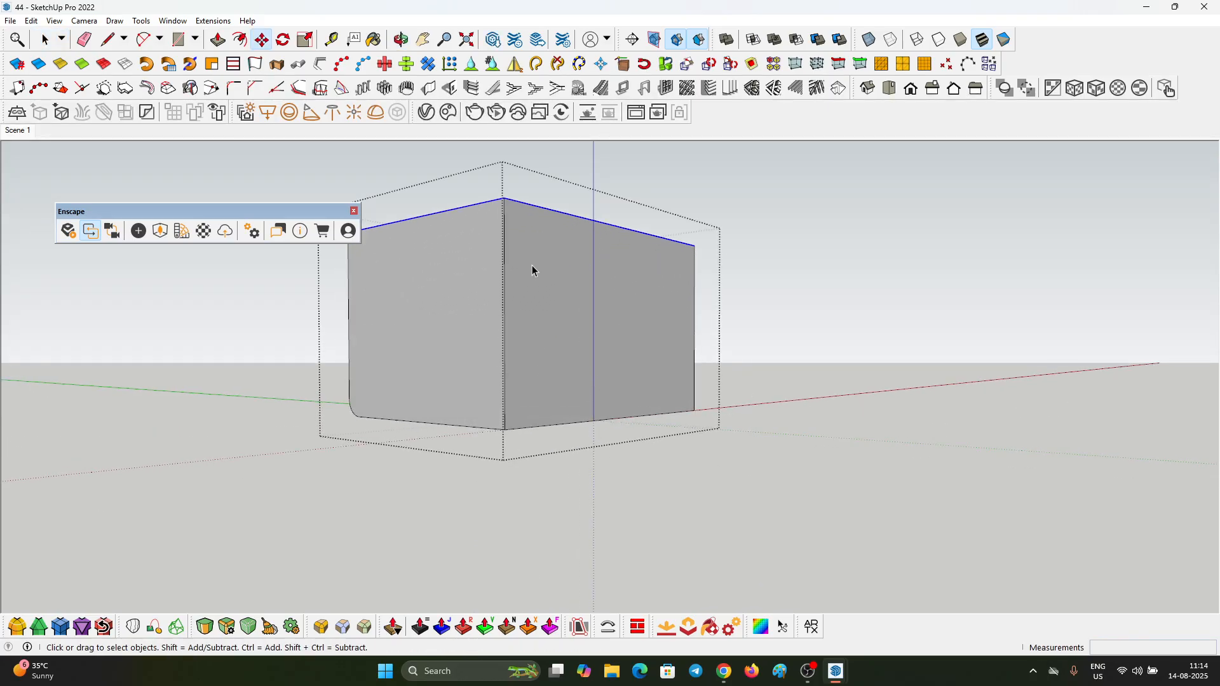
left_click(306, 178)
left_click(17, 133)
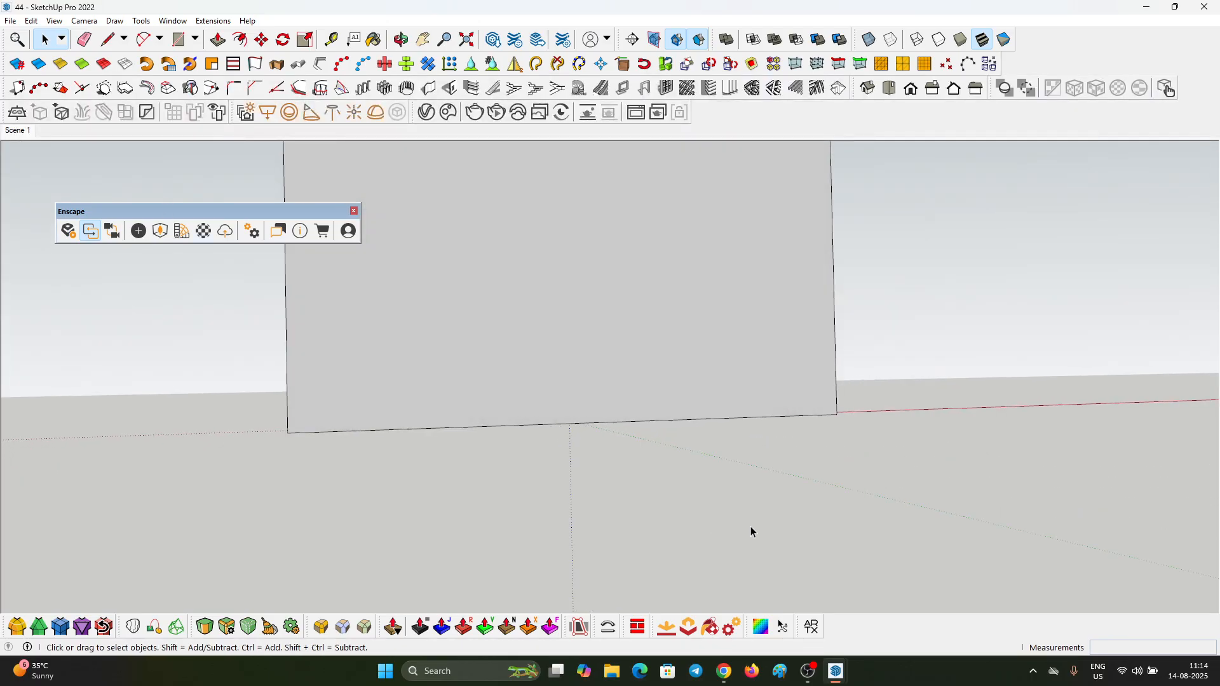
Step: Bring the Enscape preview back up from SketchUp and put away the Visual Settings window
mouse_move(836, 665)
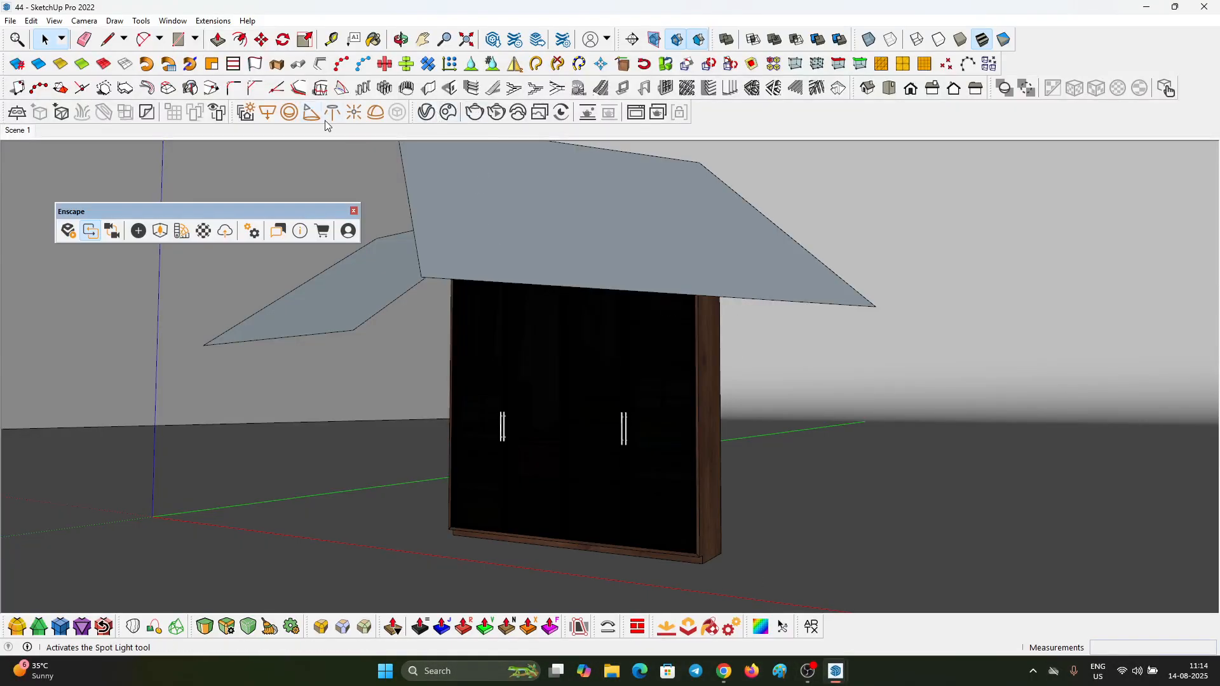
left_click(69, 232)
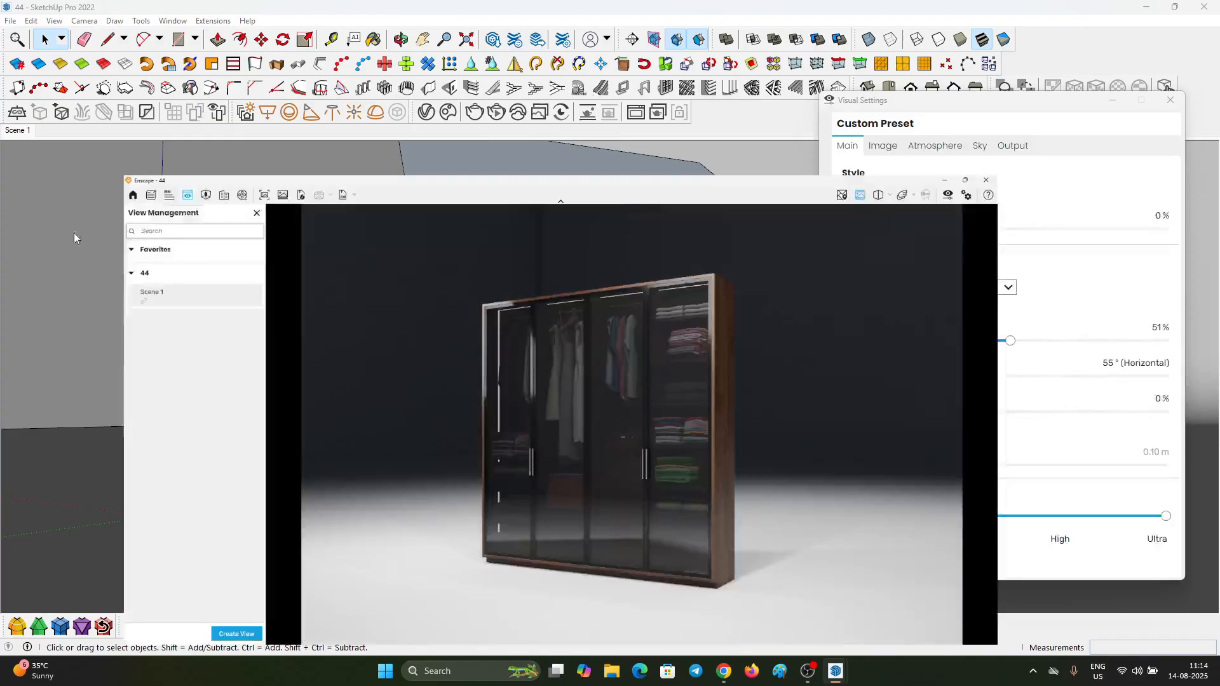
left_click(1106, 99)
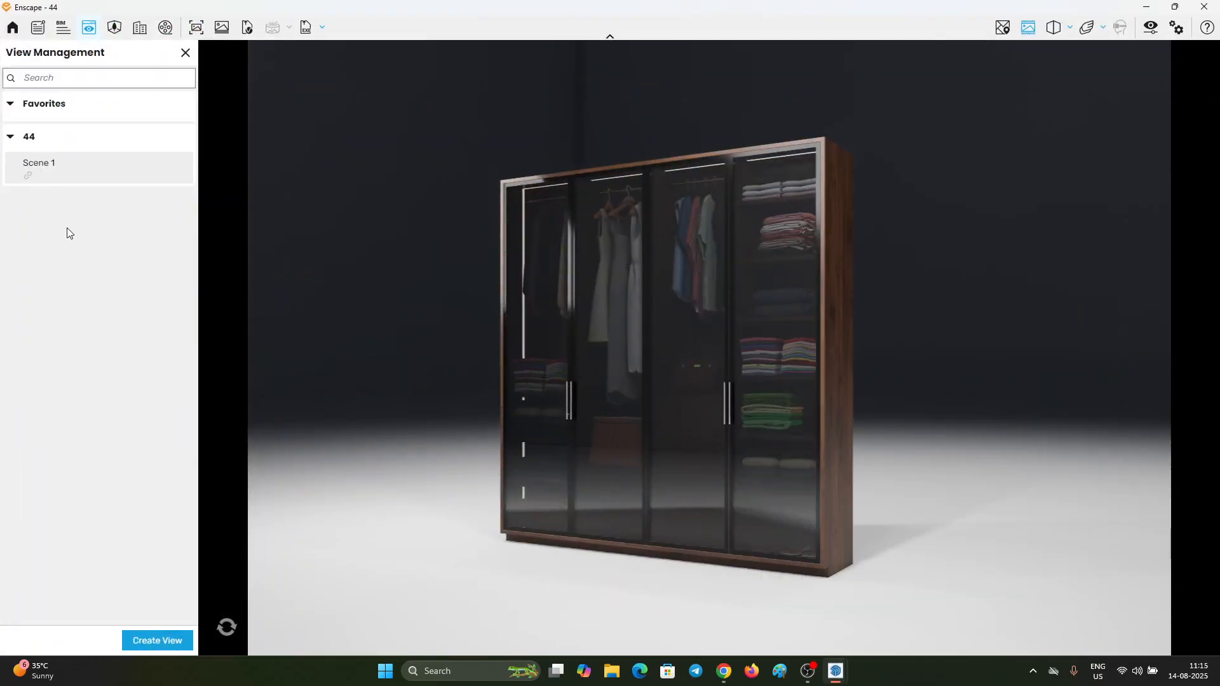
Step: Edit the Scene 1 view, reframe its camera at a slightly different angle to the wardrobe and save the view
left_click(177, 168)
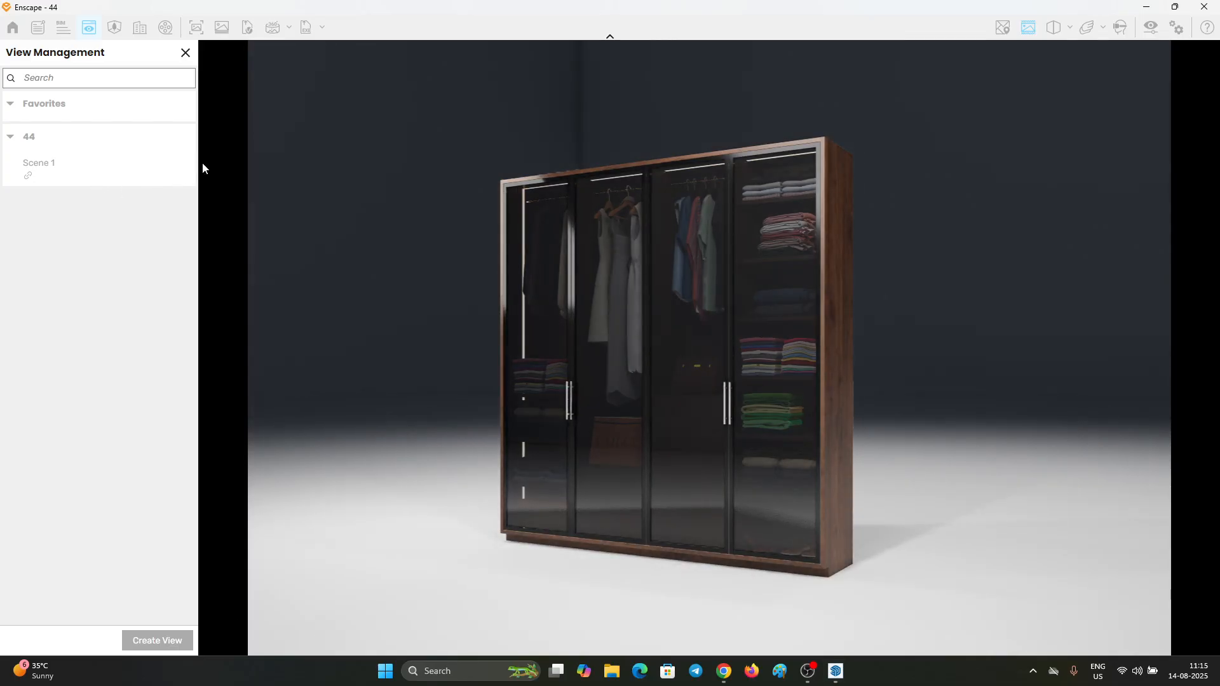
right_click_drag(620, 249, 584, 251)
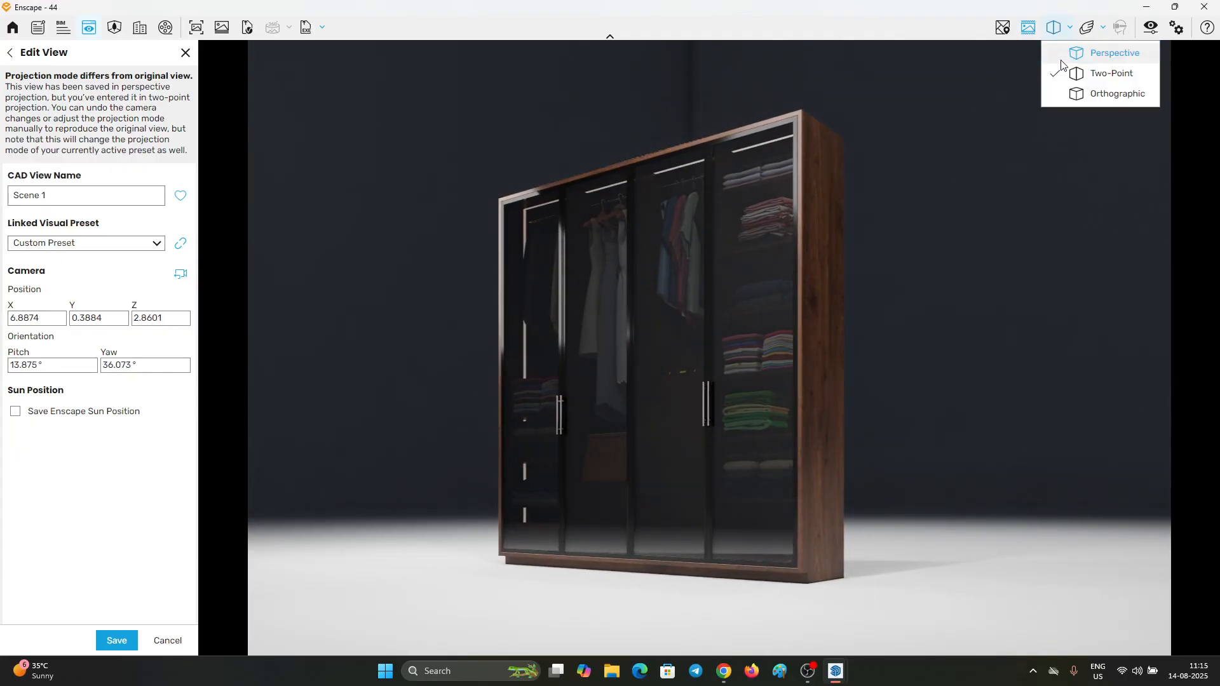
left_click(1151, 27)
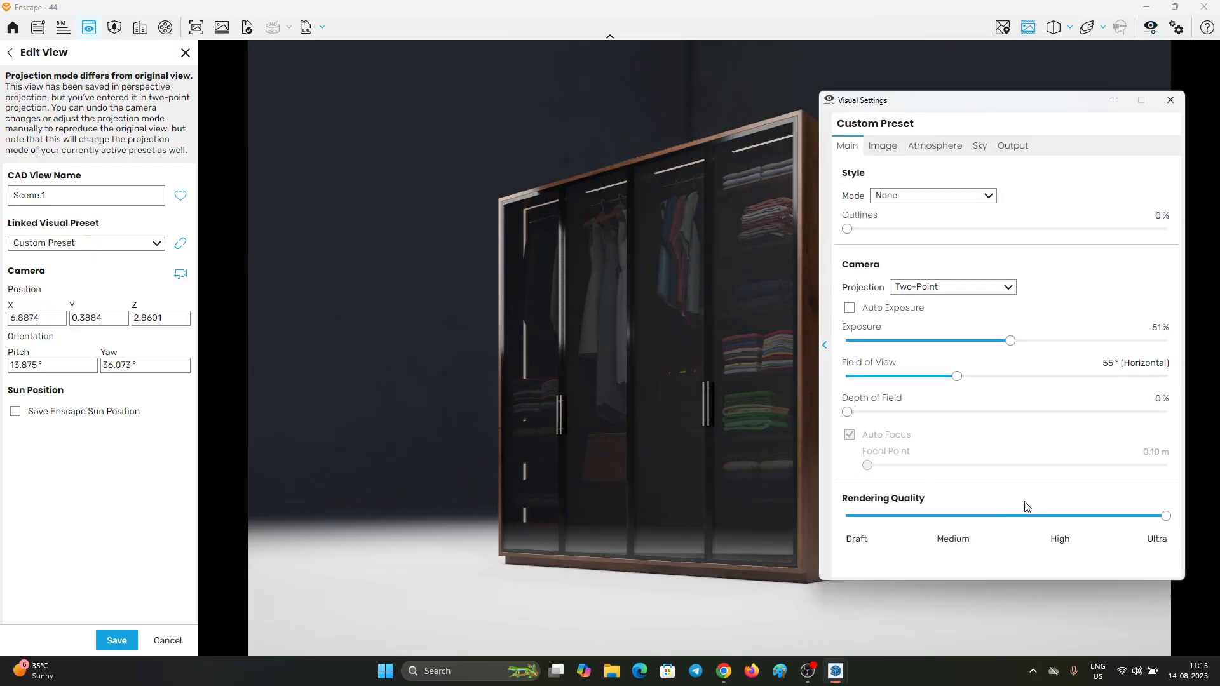
left_click(1112, 100)
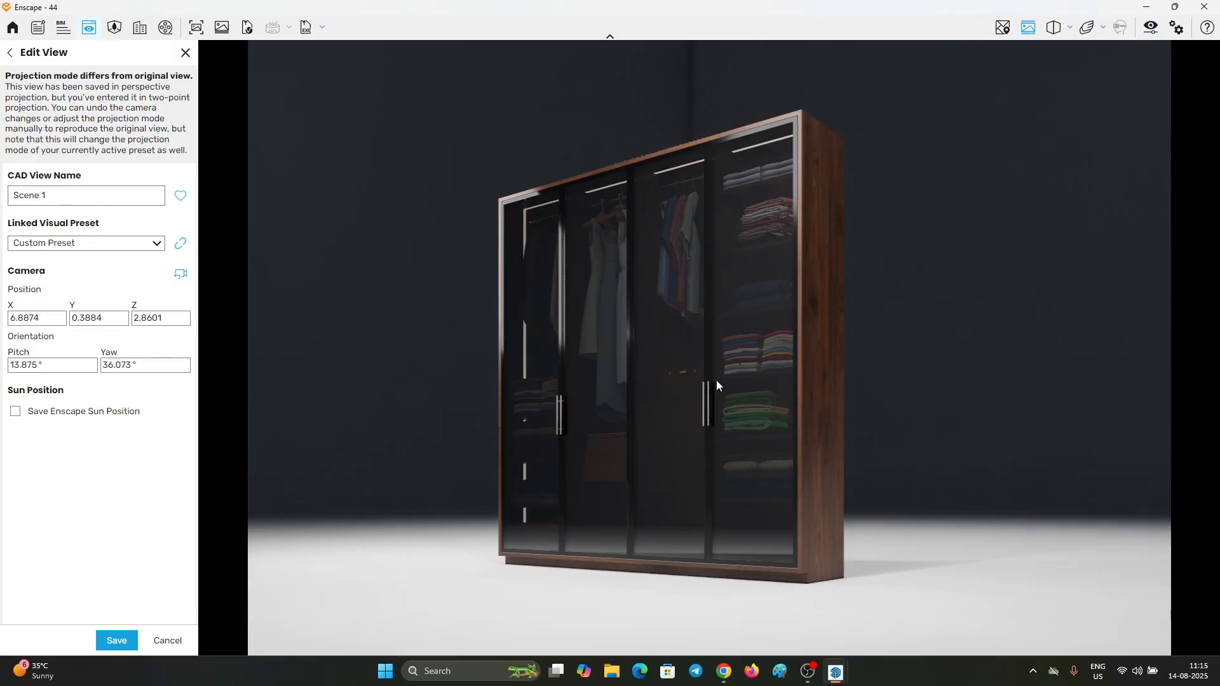
right_click_drag(715, 362, 715, 383)
left_click_drag(706, 377, 667, 370)
right_click_drag(667, 371, 660, 371)
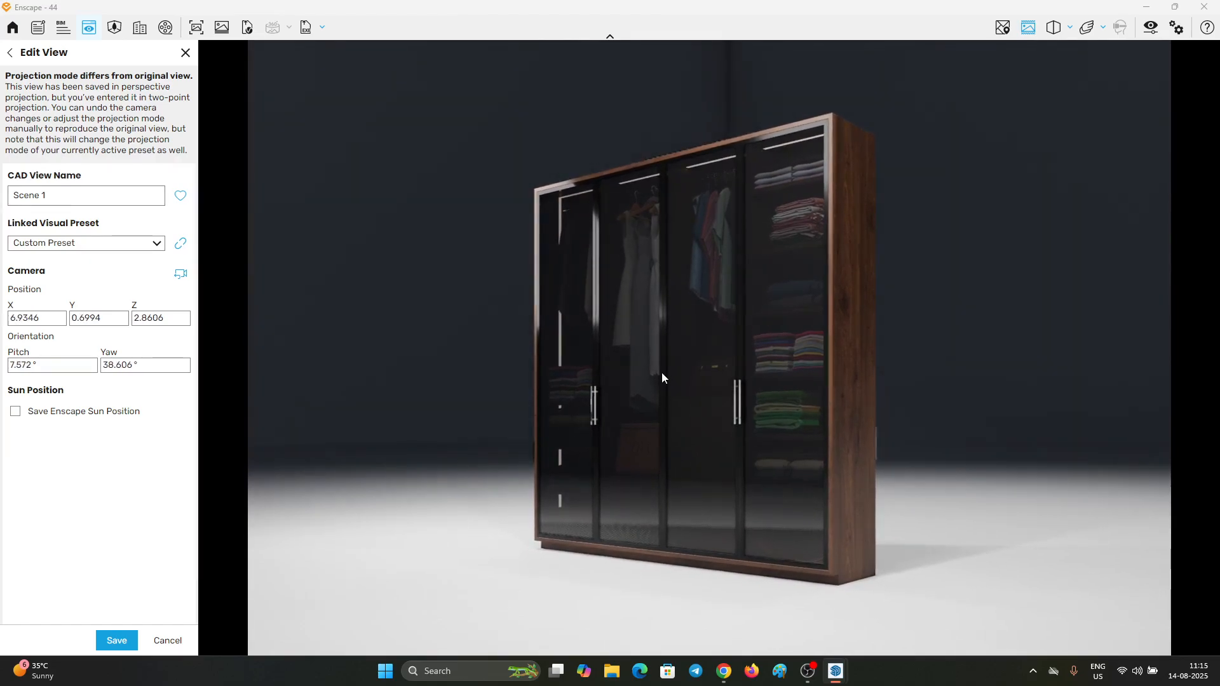
left_click(117, 640)
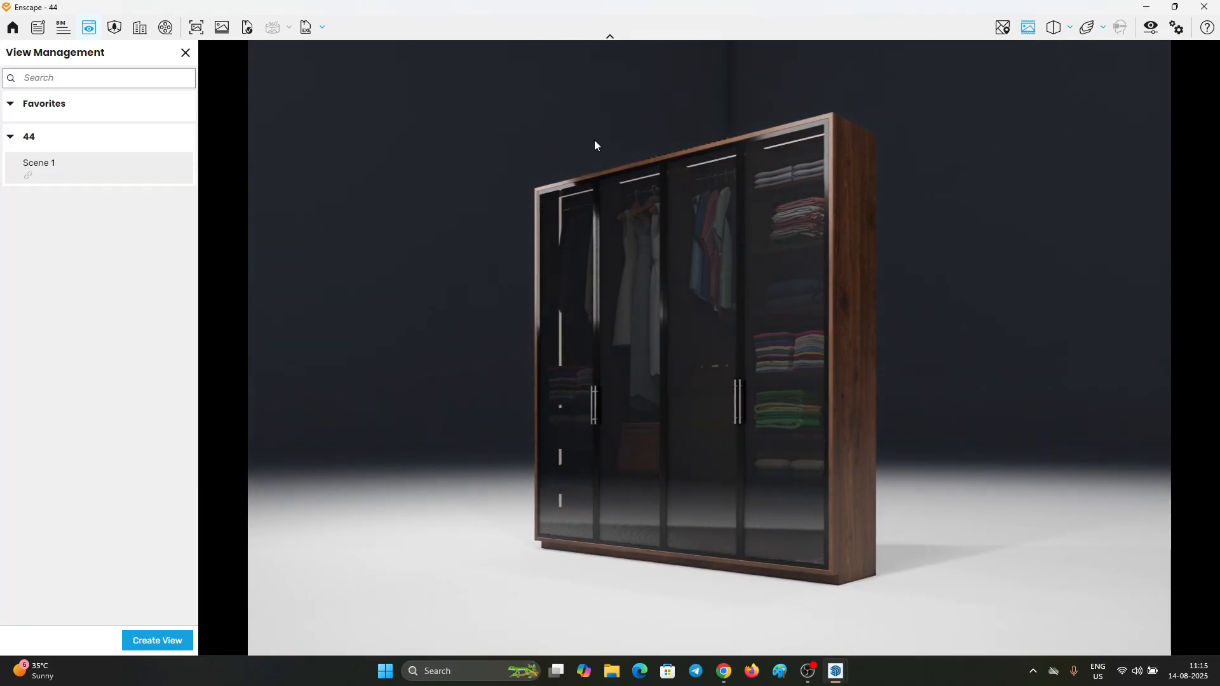
Step: Switch to SketchUp with a reduced Enscape window alongside, find the light strip inside the wardrobe and open it for editing
mouse_move(515, 6)
left_mouse_down()
mouse_move(880, 182)
mouse_move(942, 120)
left_mouse_up()
scroll(435, 390, "up", 5)
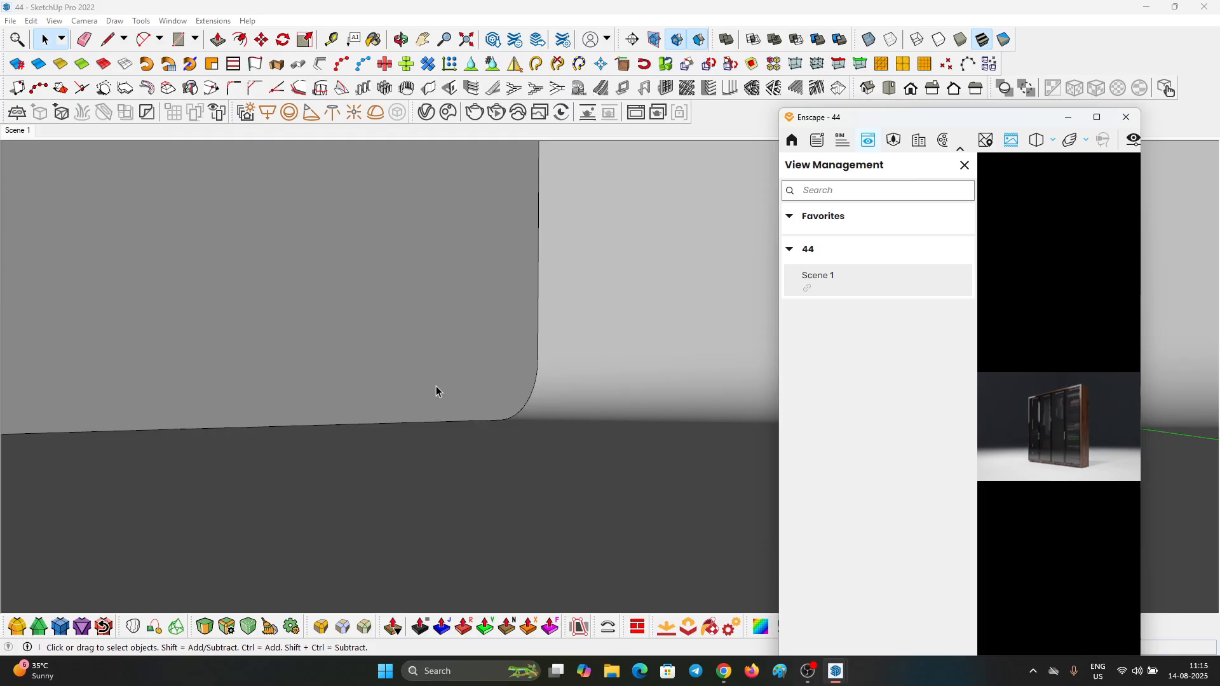
left_click(423, 40)
scroll(332, 286, "up", 4)
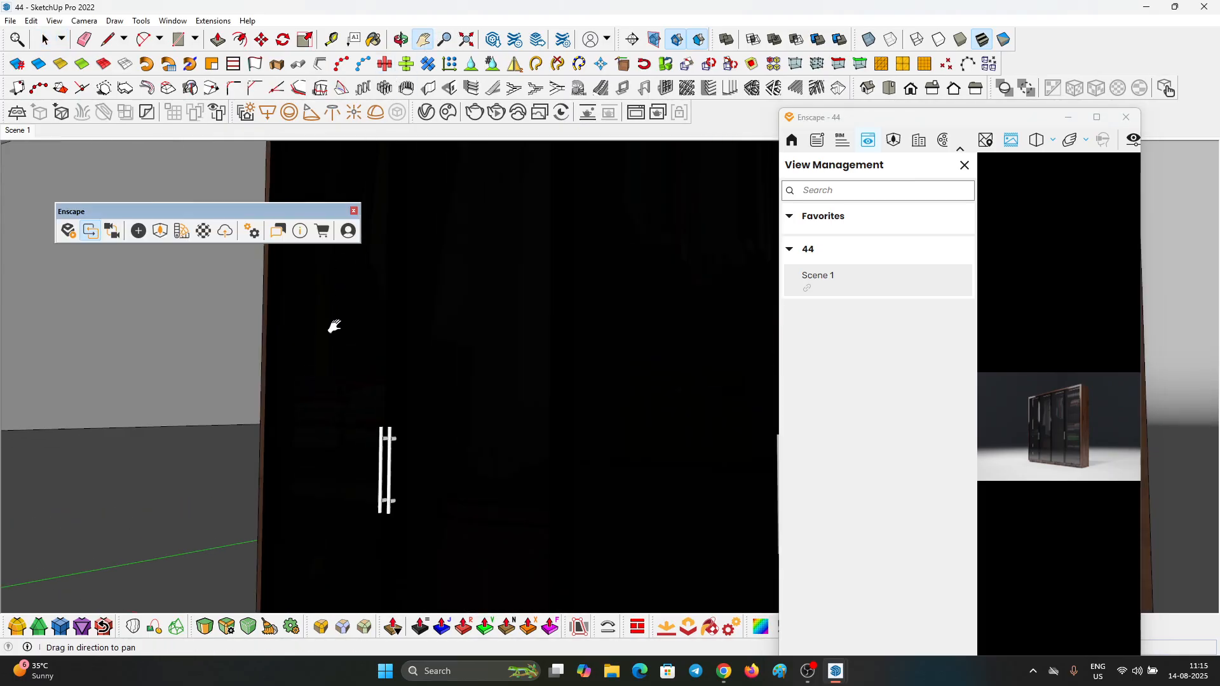
left_click_drag(332, 327, 559, 444)
scroll(436, 337, "up", 5)
scroll(463, 379, "up", 4)
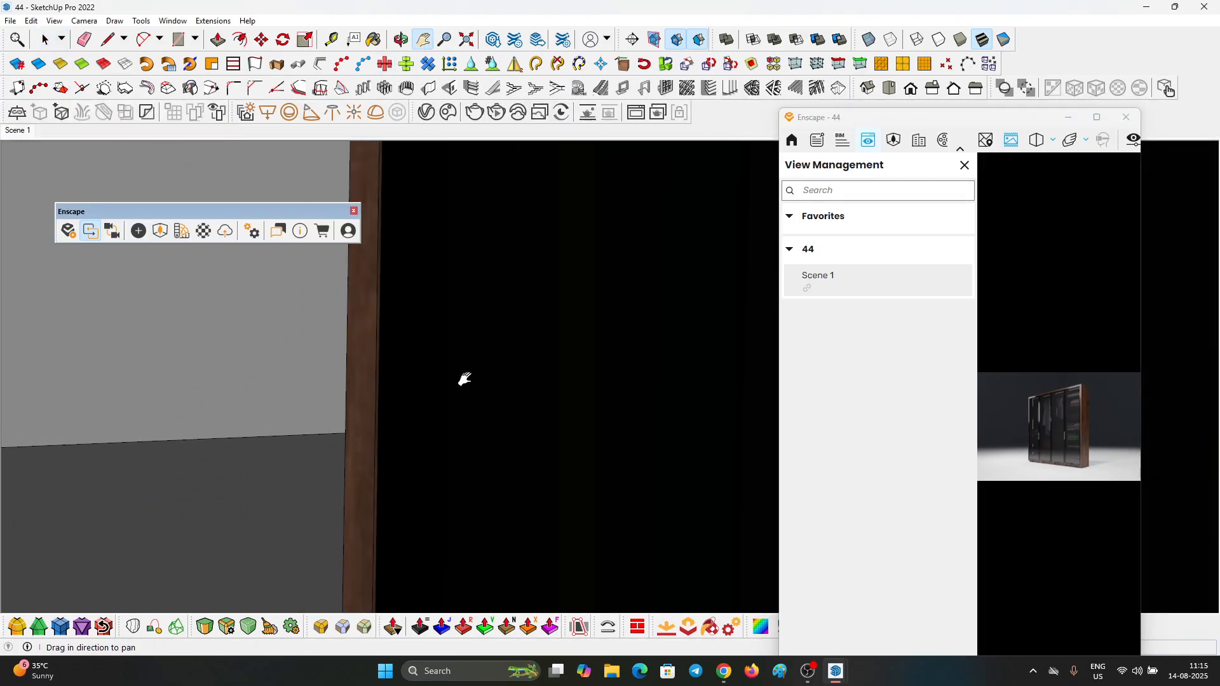
mouse_move(463, 379)
middle_mouse_down()
mouse_move(211, 388)
mouse_move(497, 400)
mouse_move(387, 444)
middle_mouse_up()
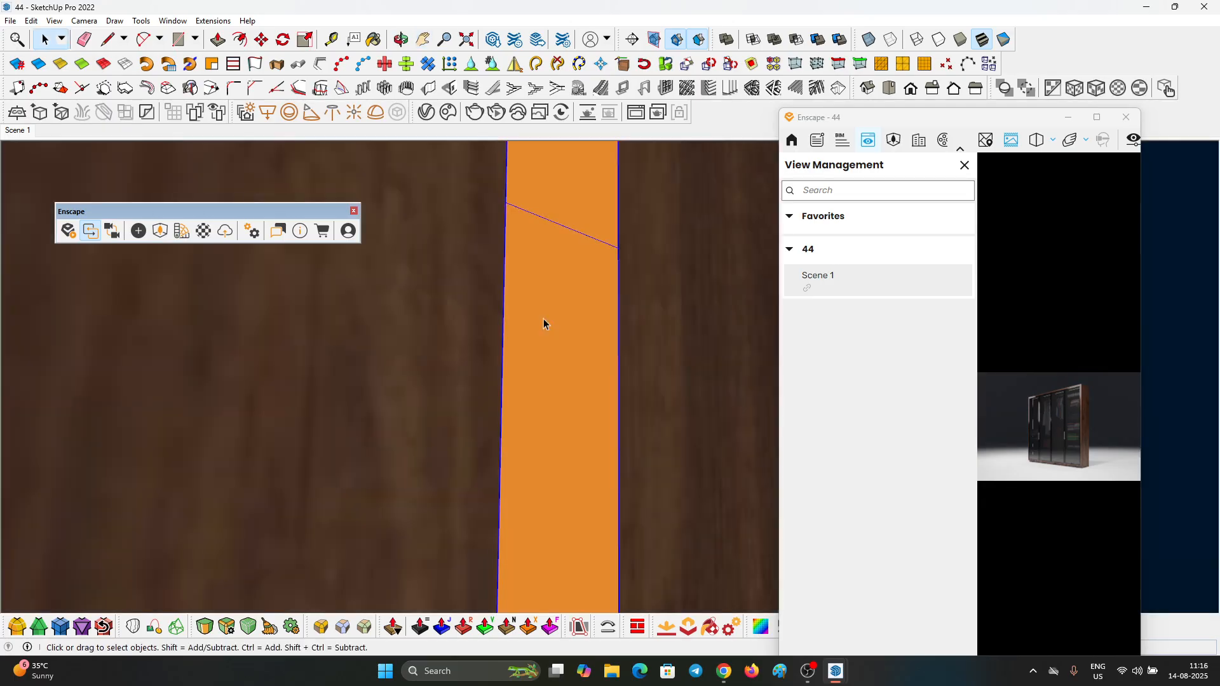
double_click(537, 307)
Step: Select the rectangular Enscape light inside the wardrobe's light strip and increase its luminous power
left_click(158, 231)
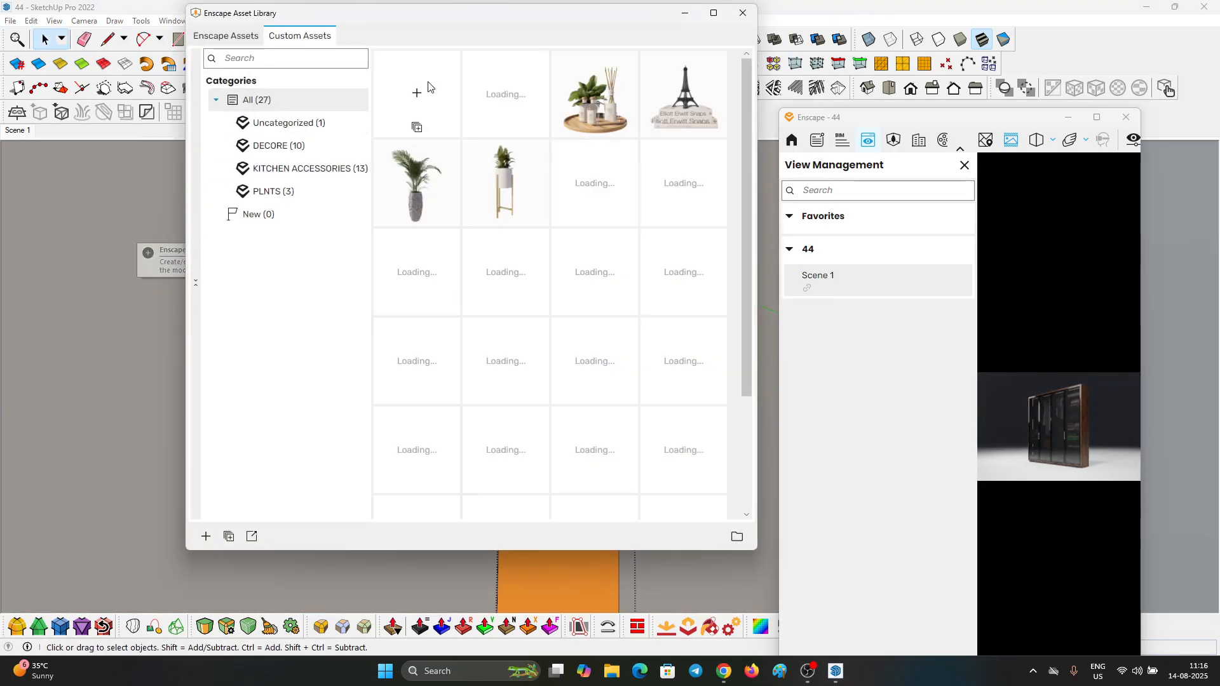
left_click(746, 14)
left_click(138, 231)
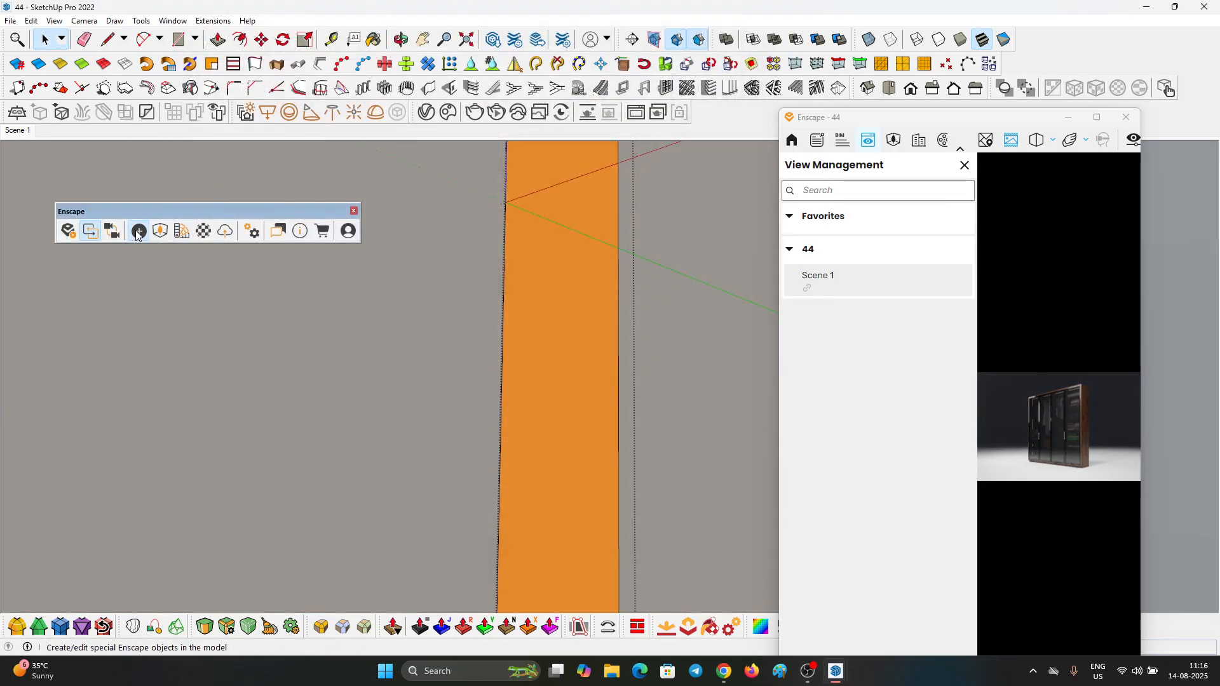
left_click_drag(269, 139, 135, 129)
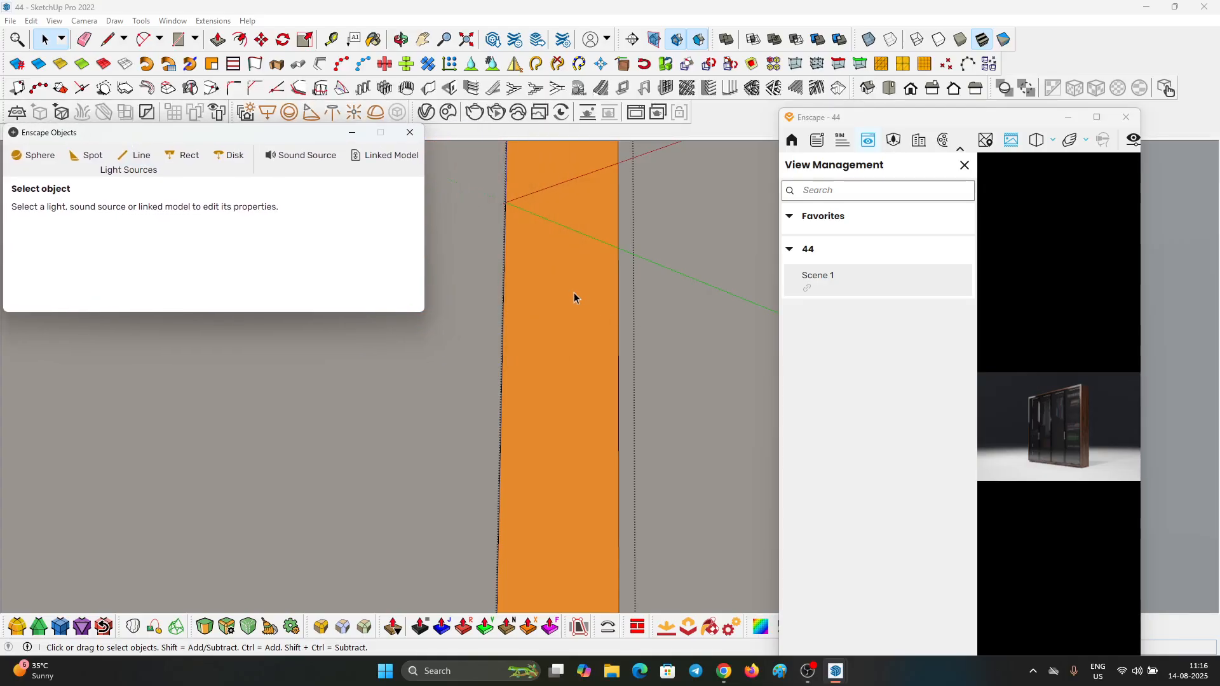
left_click(573, 293)
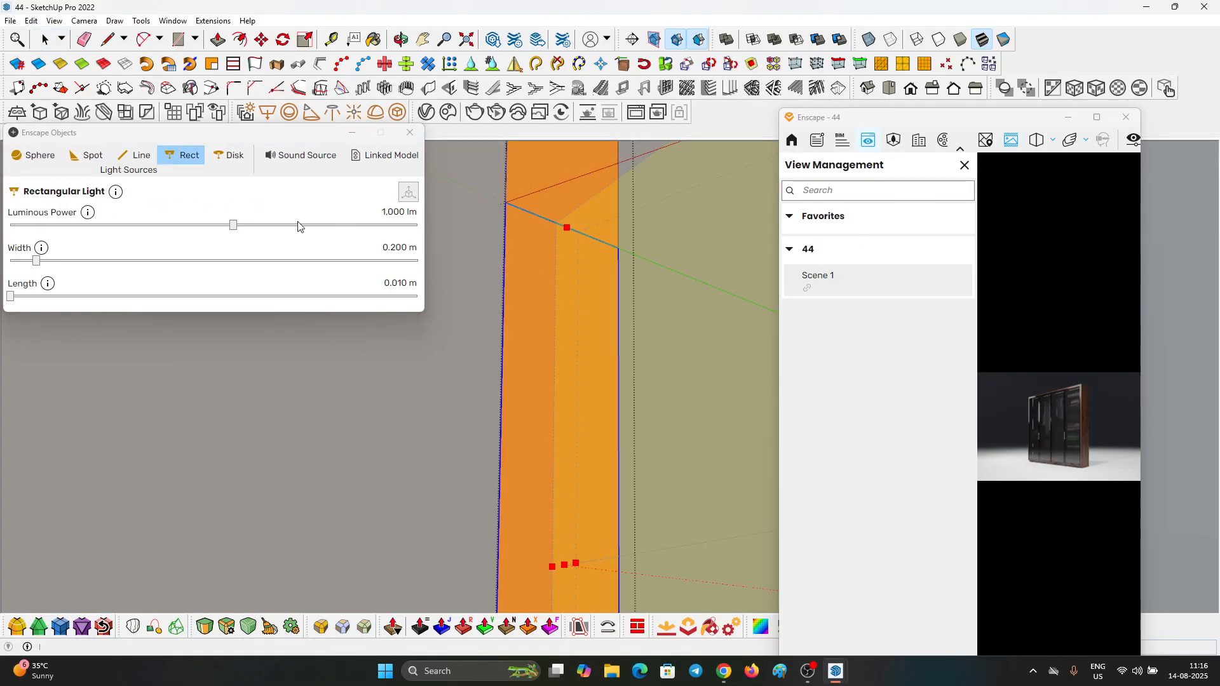
left_click_drag(299, 226, 353, 225)
Step: Switch to the full-size Enscape window, restore the Scene 1 view and export it as a PNG image to the Downloads folder
left_click(1088, 121)
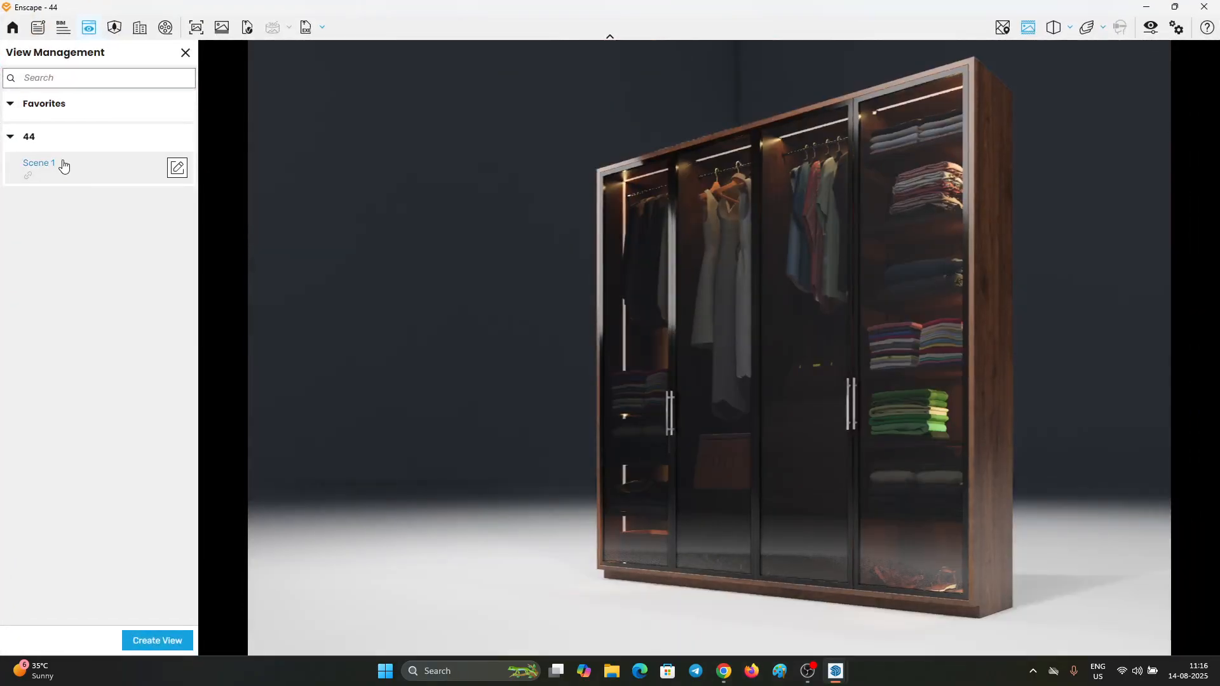
left_click(63, 165)
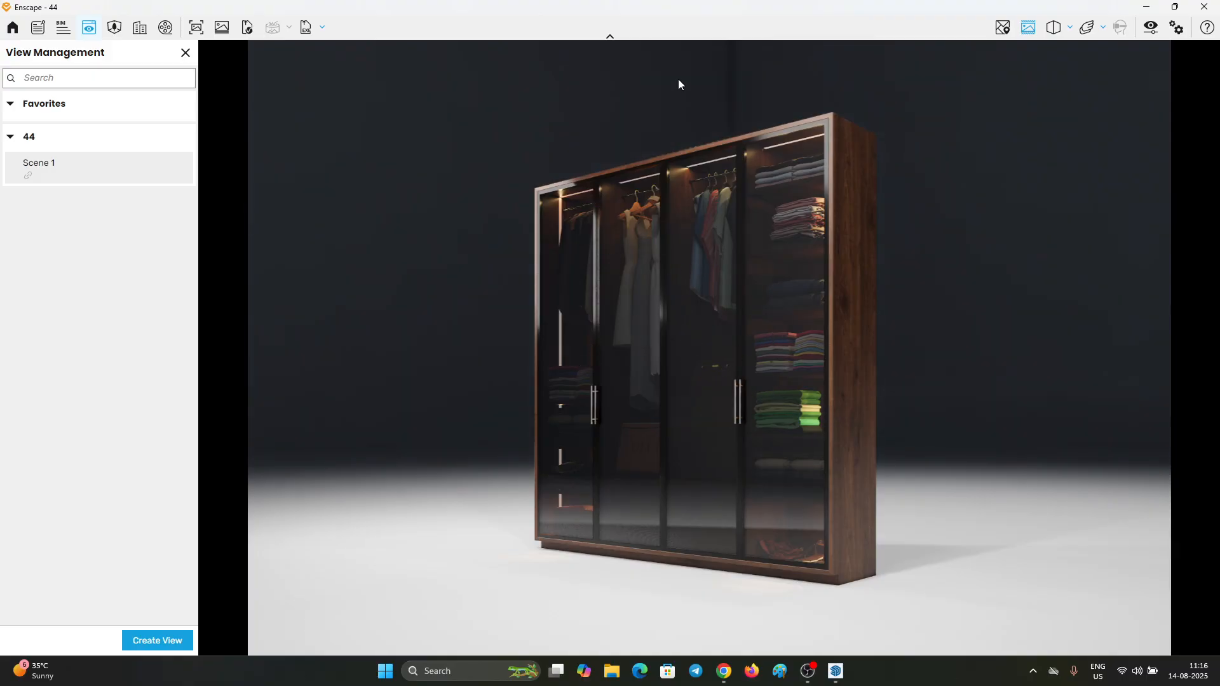
key("F11")
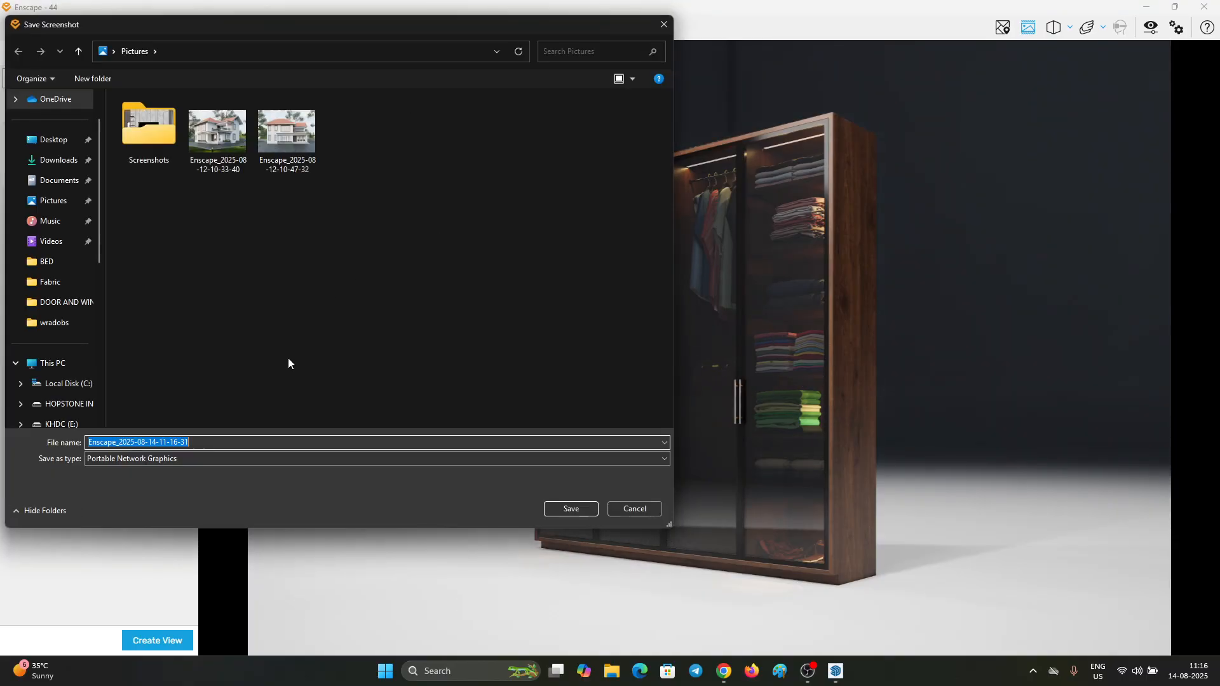
left_click(58, 159)
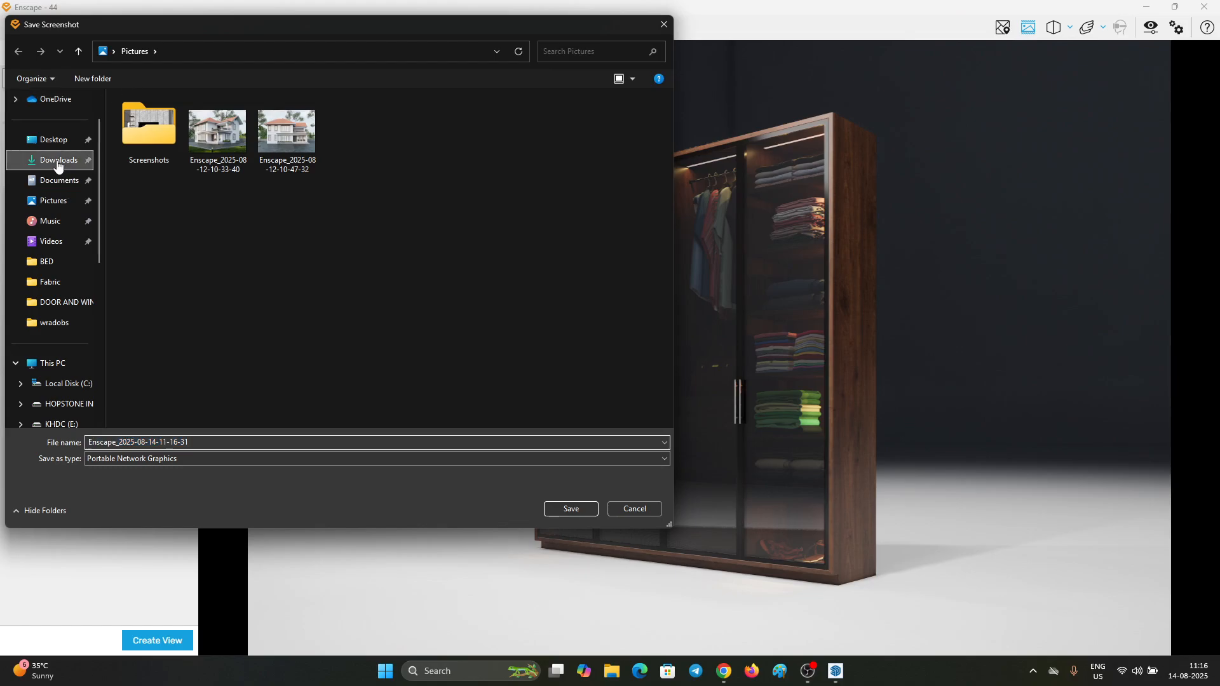
left_click(571, 509)
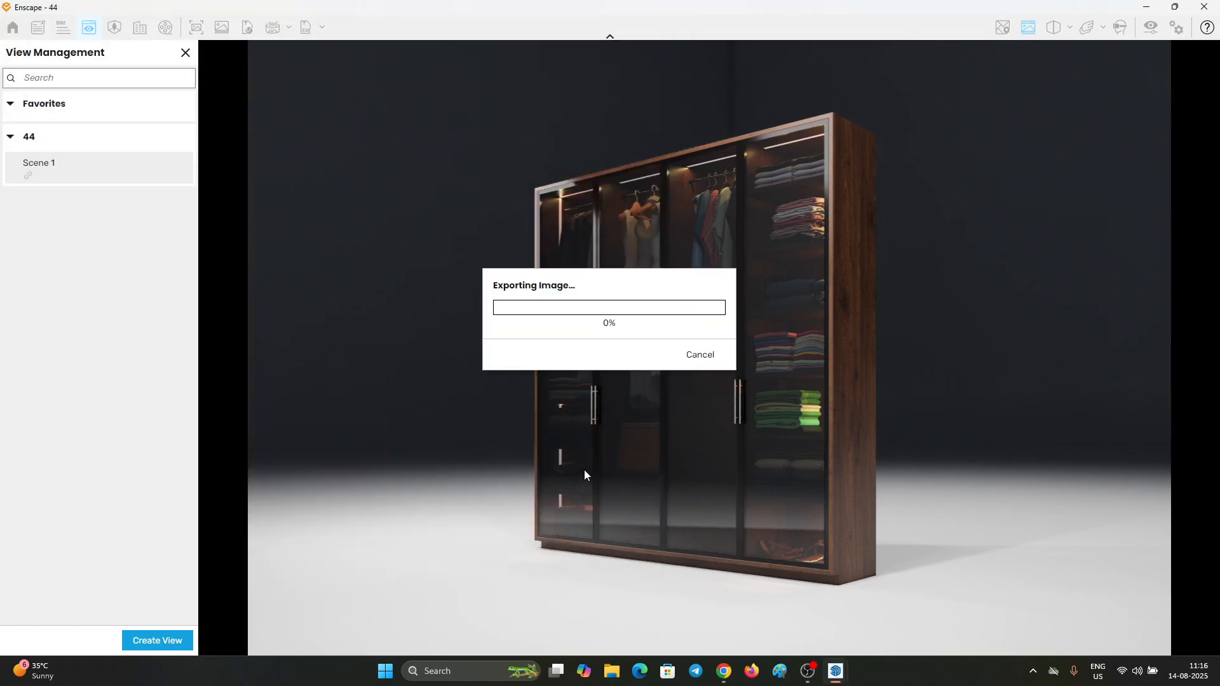